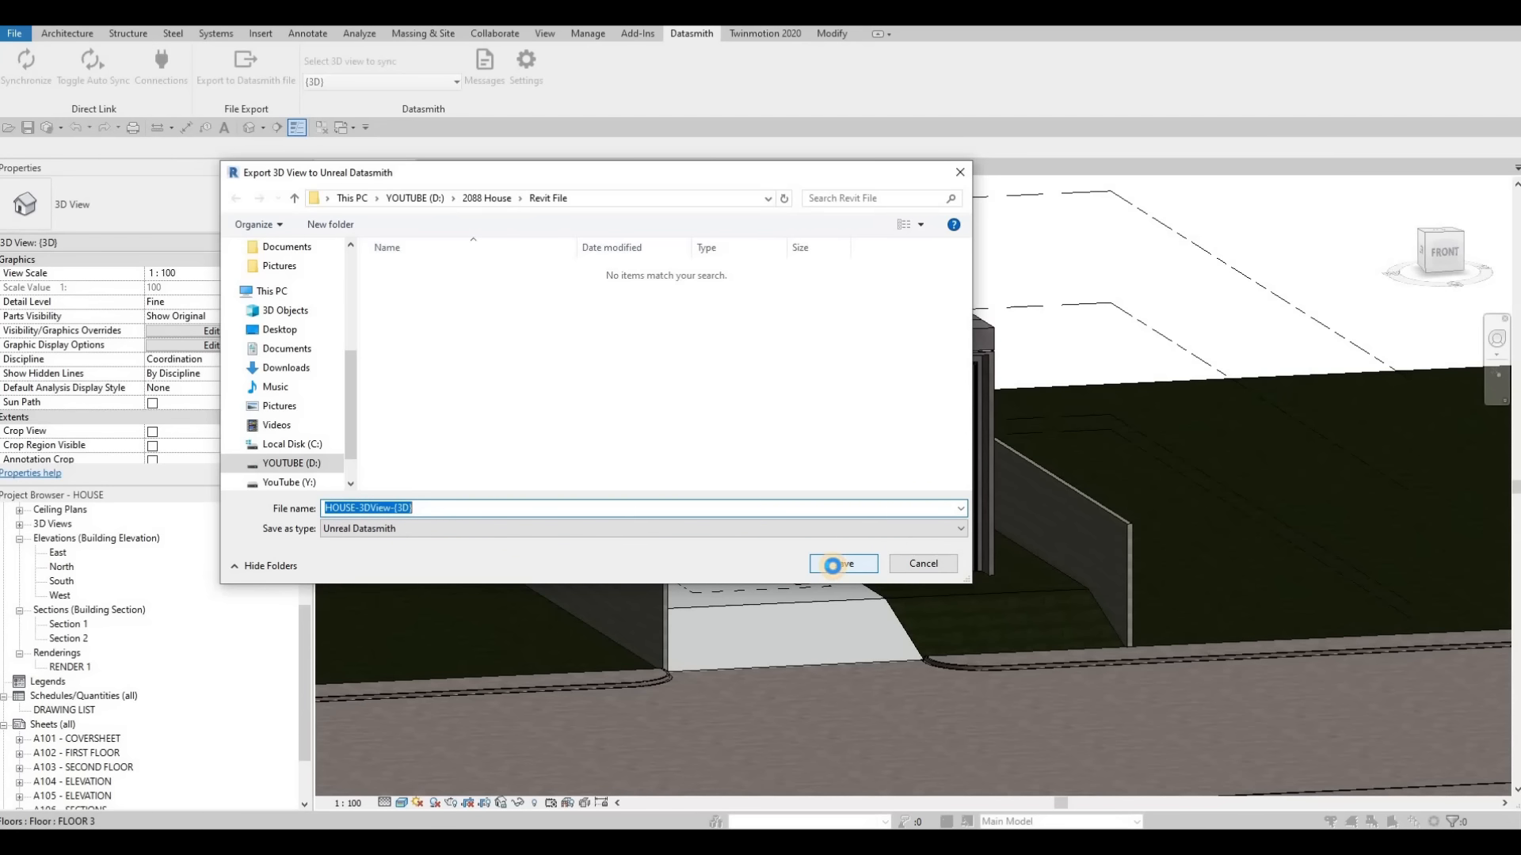
Save the 3D view as the Unreal Datasmith file HOUSE-3DView-{3D} in the Revit File folder and copy that folder's path
{"action": "left_click", "coordinate": [832, 564]}
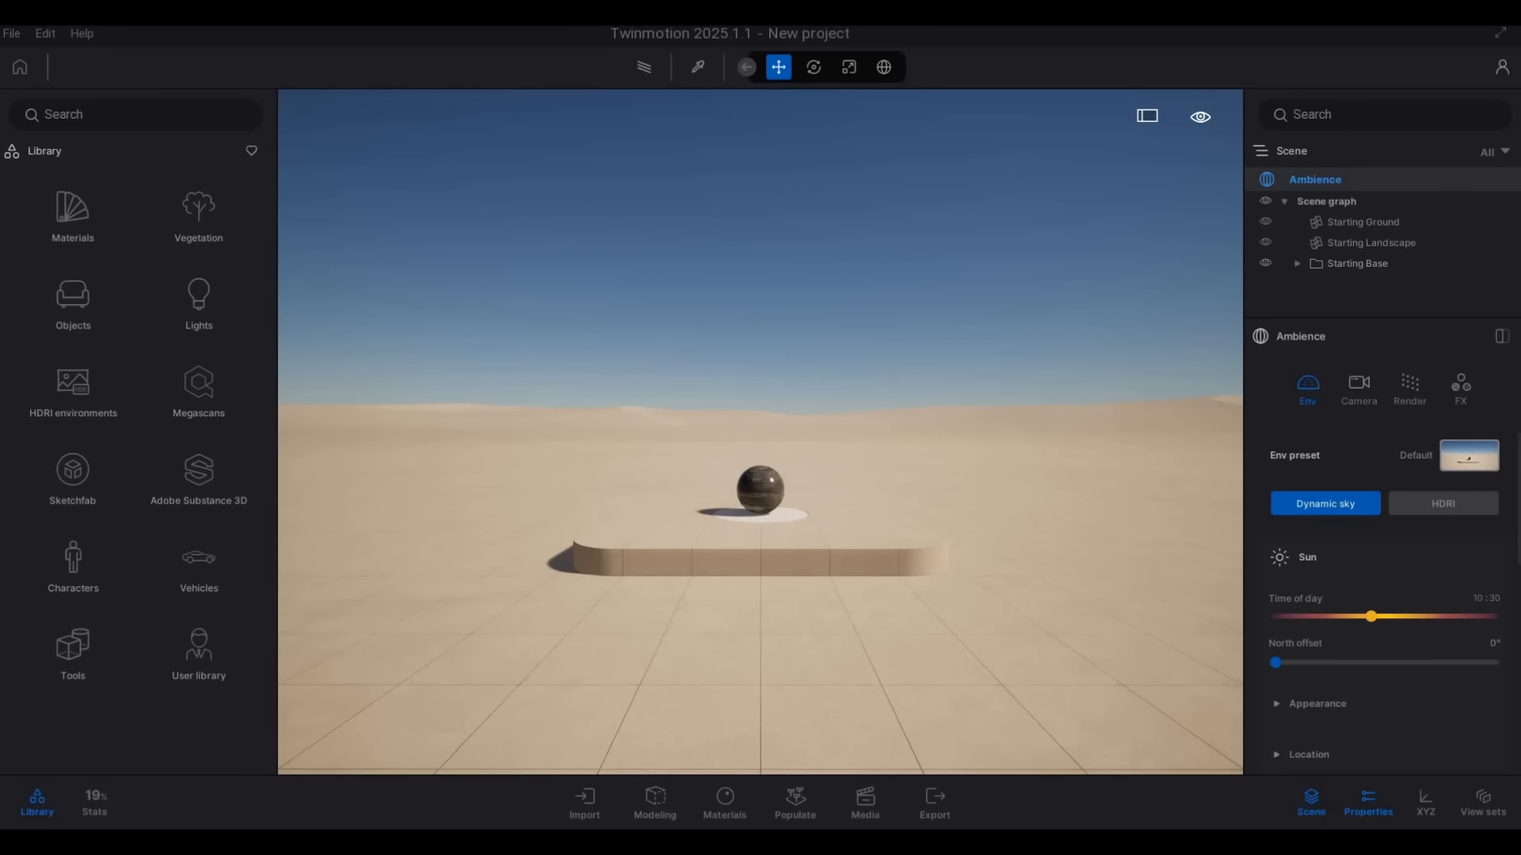
{"action": "key", "text": "ctrl+c"}
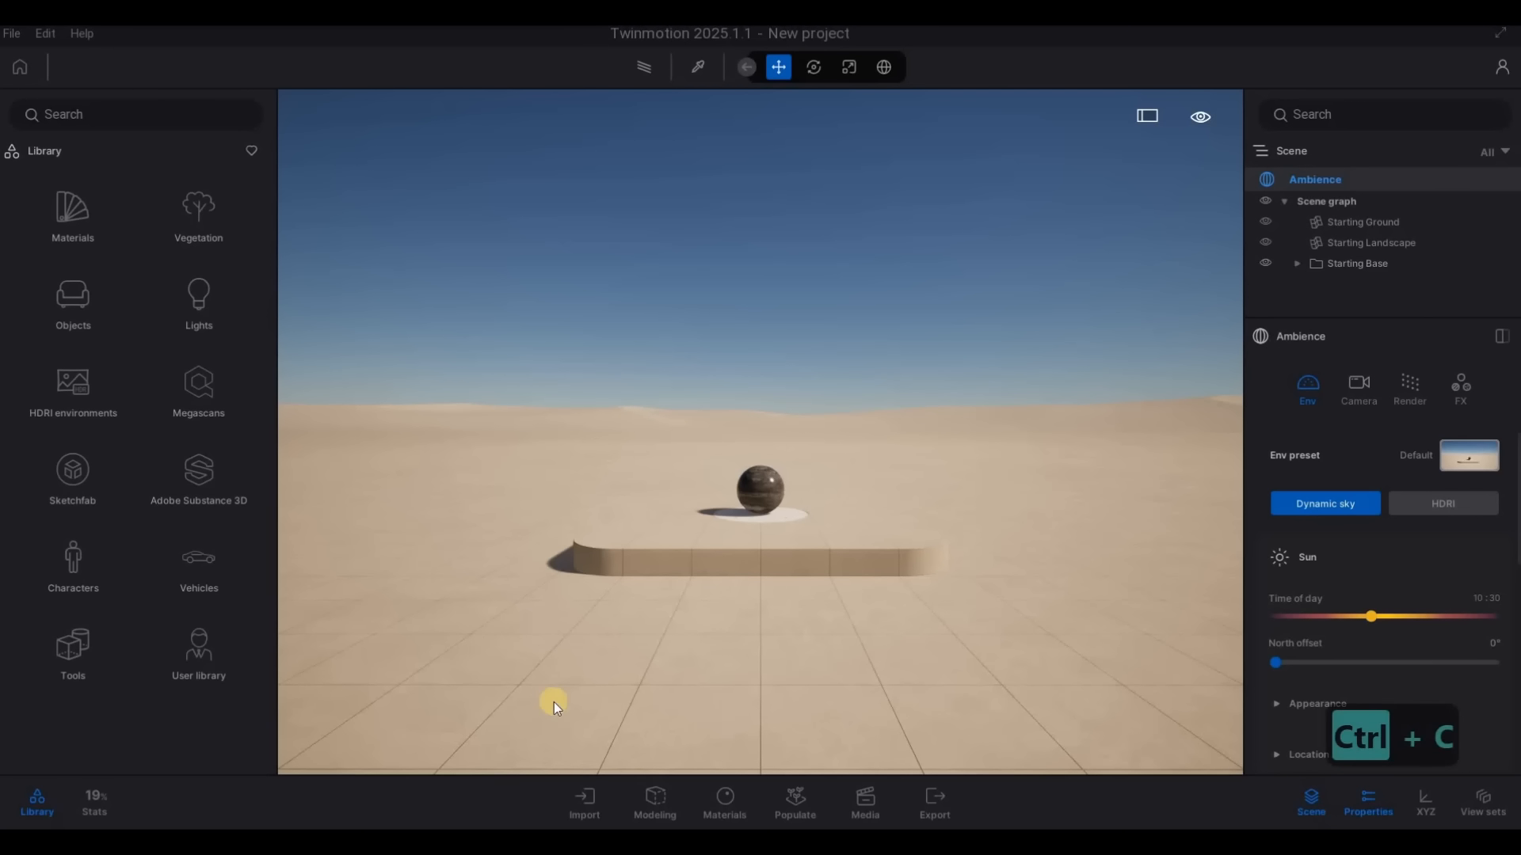
In Twinmotion, import the geometry file HOUSE-3DView-{3D}.udatasmith from the 2088 House > Revit File folder on drive D with the default options
{"action": "left_click", "coordinate": [587, 805]}
{"action": "left_click", "coordinate": [331, 614]}
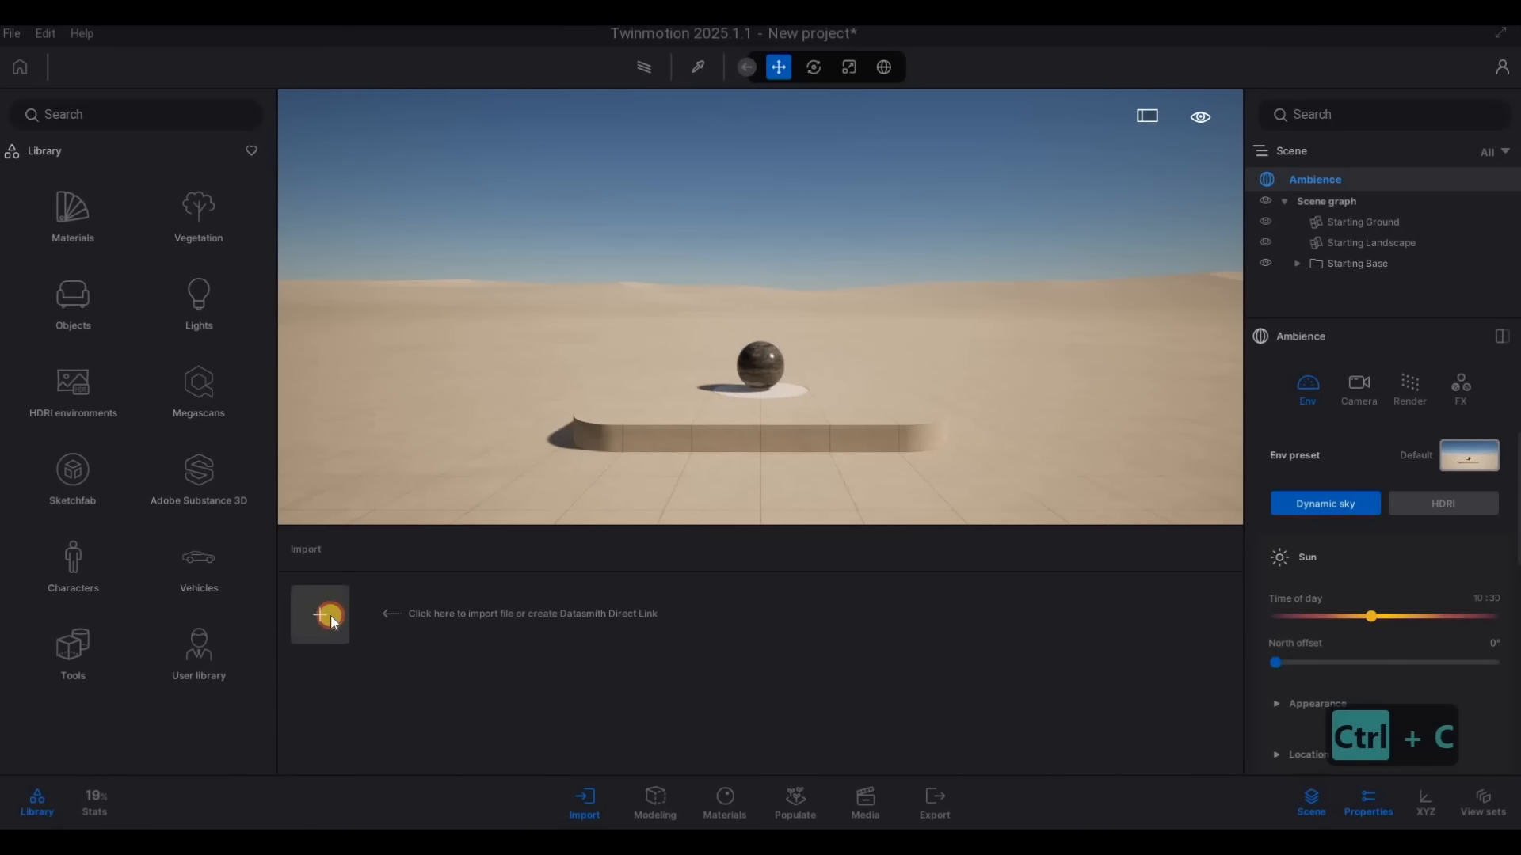
{"action": "left_click", "coordinate": [795, 403]}
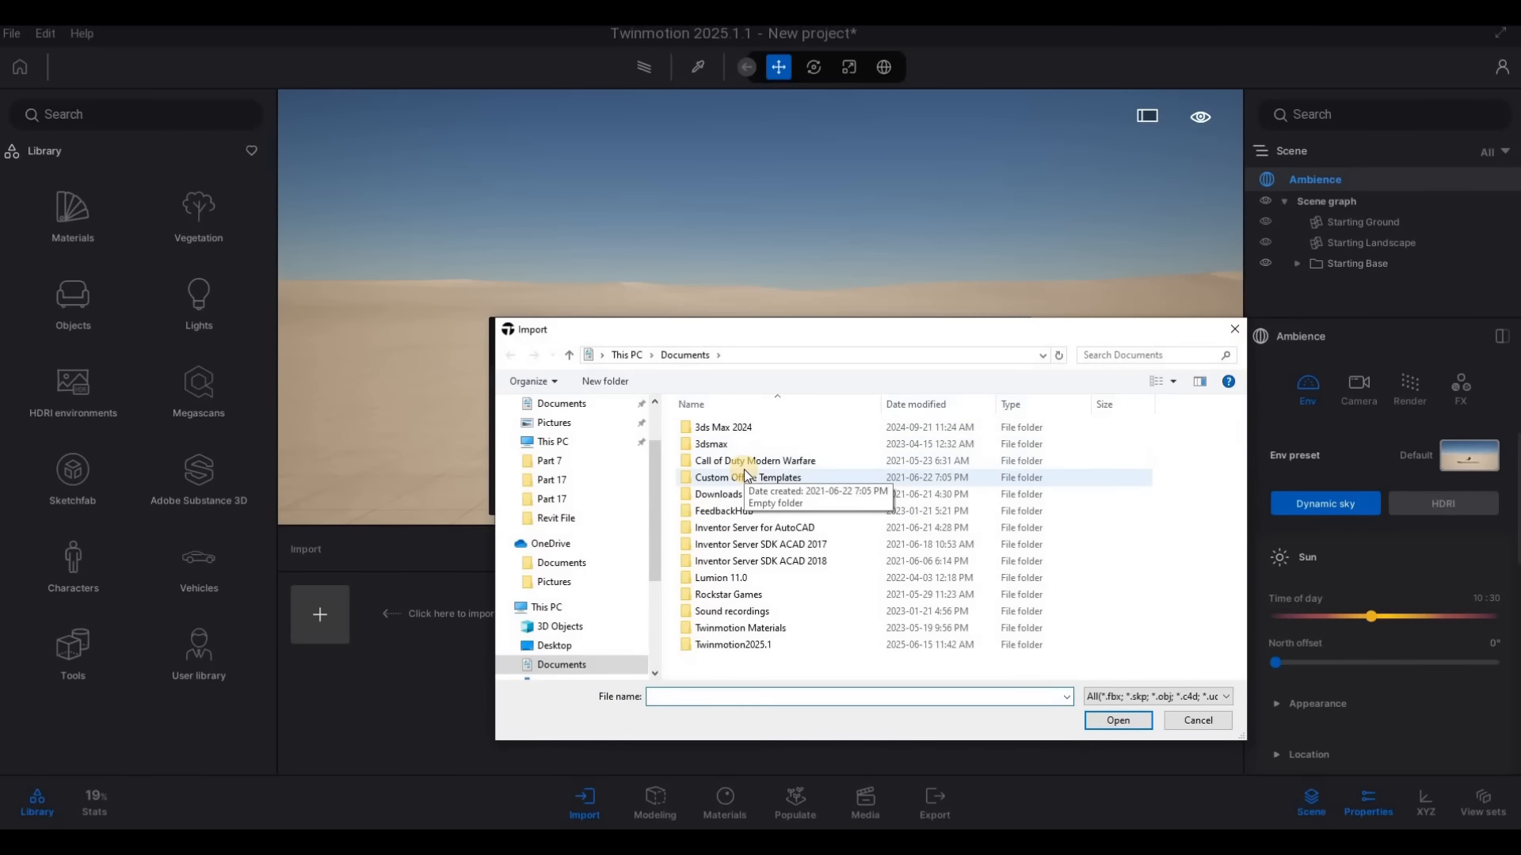
{"action": "key", "text": "ctrl+v"}
{"action": "key", "text": "Return"}
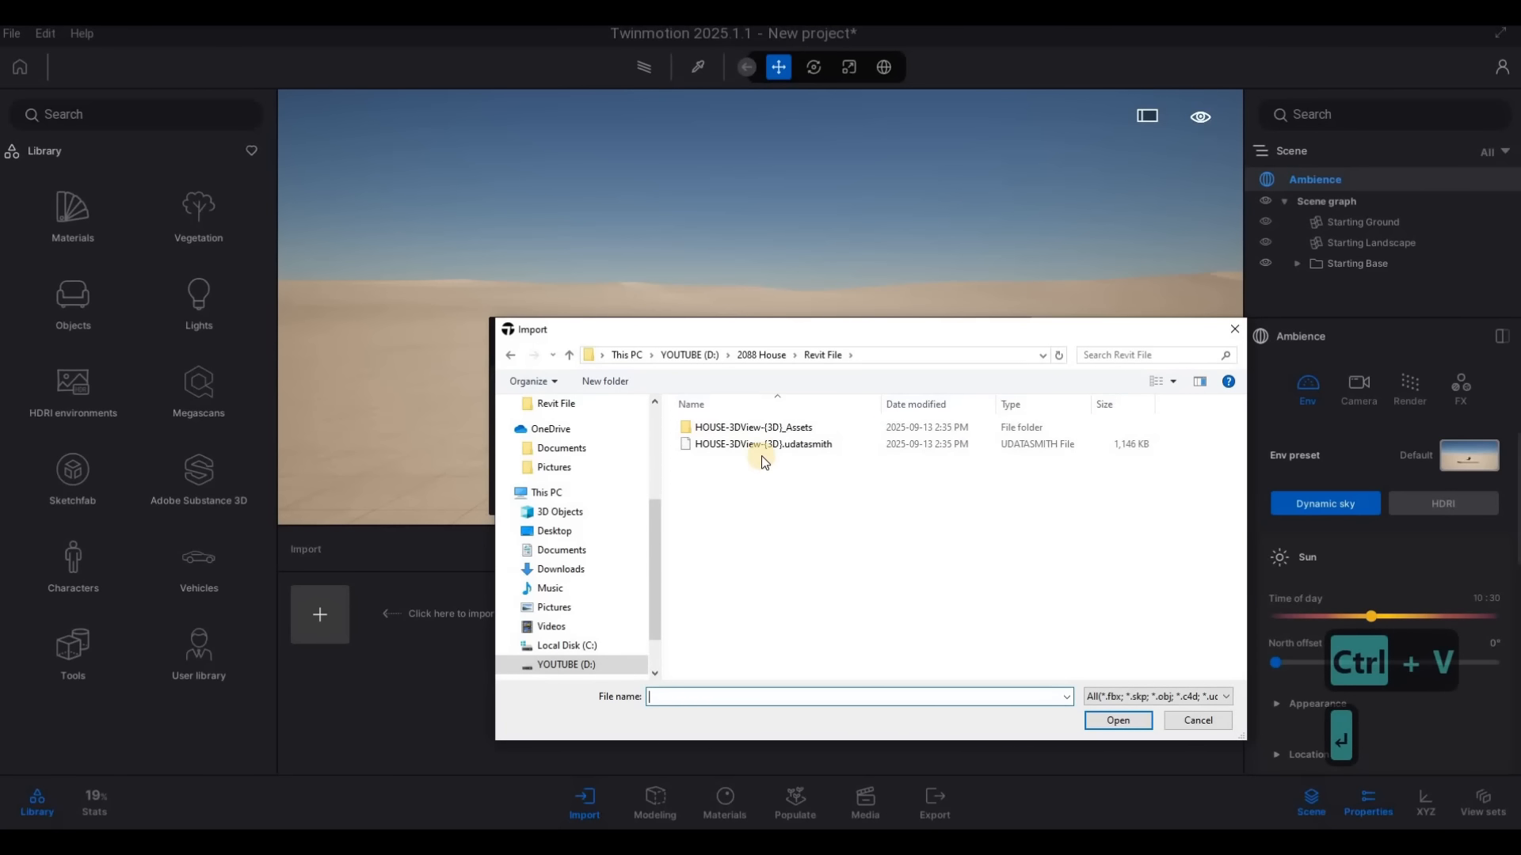
{"action": "left_click", "coordinate": [768, 447]}
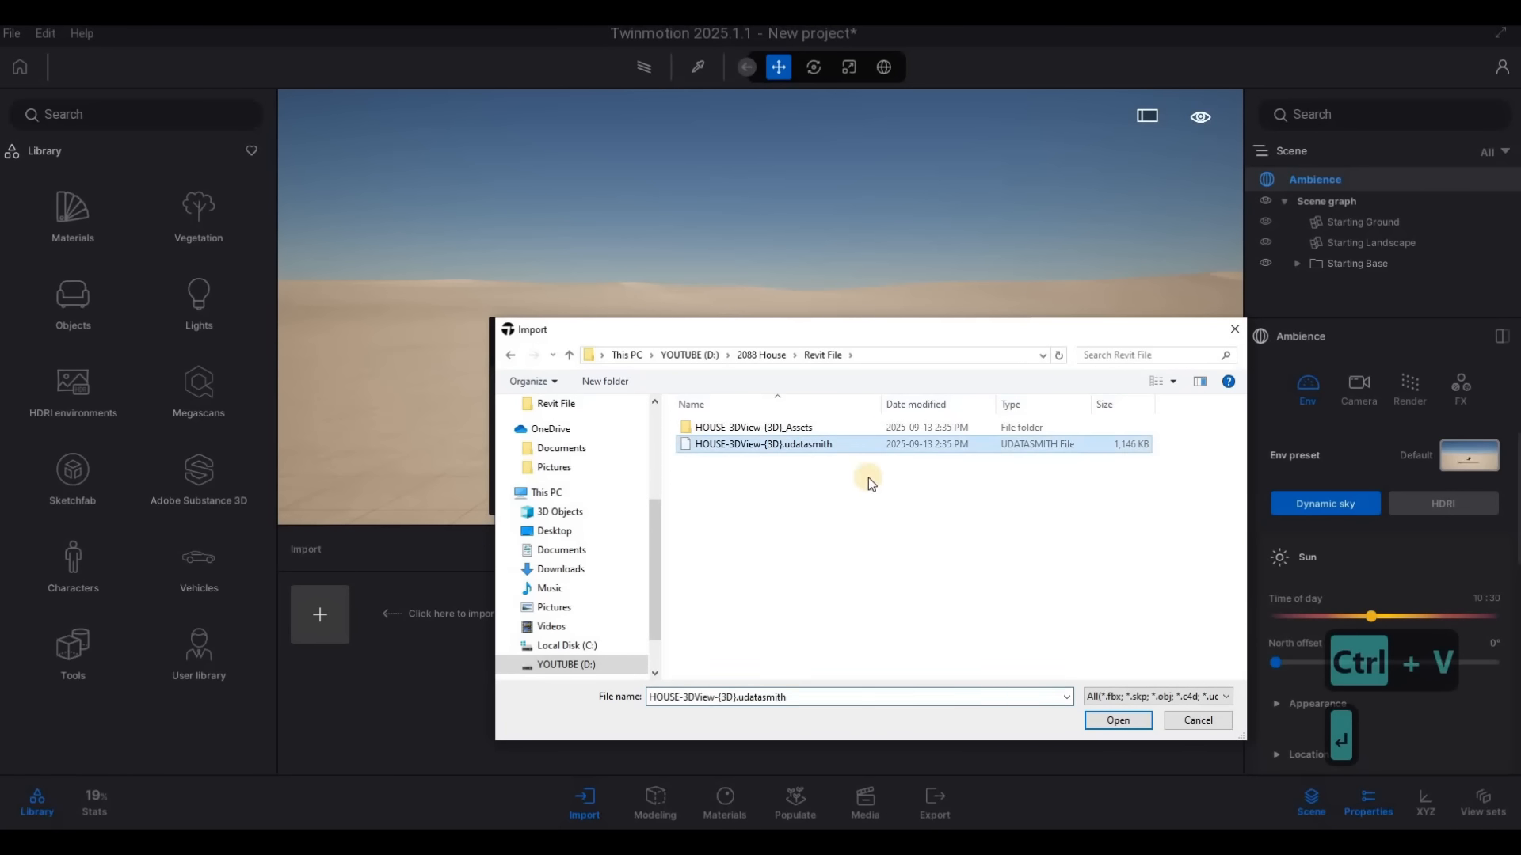
{"action": "left_click", "coordinate": [1122, 723]}
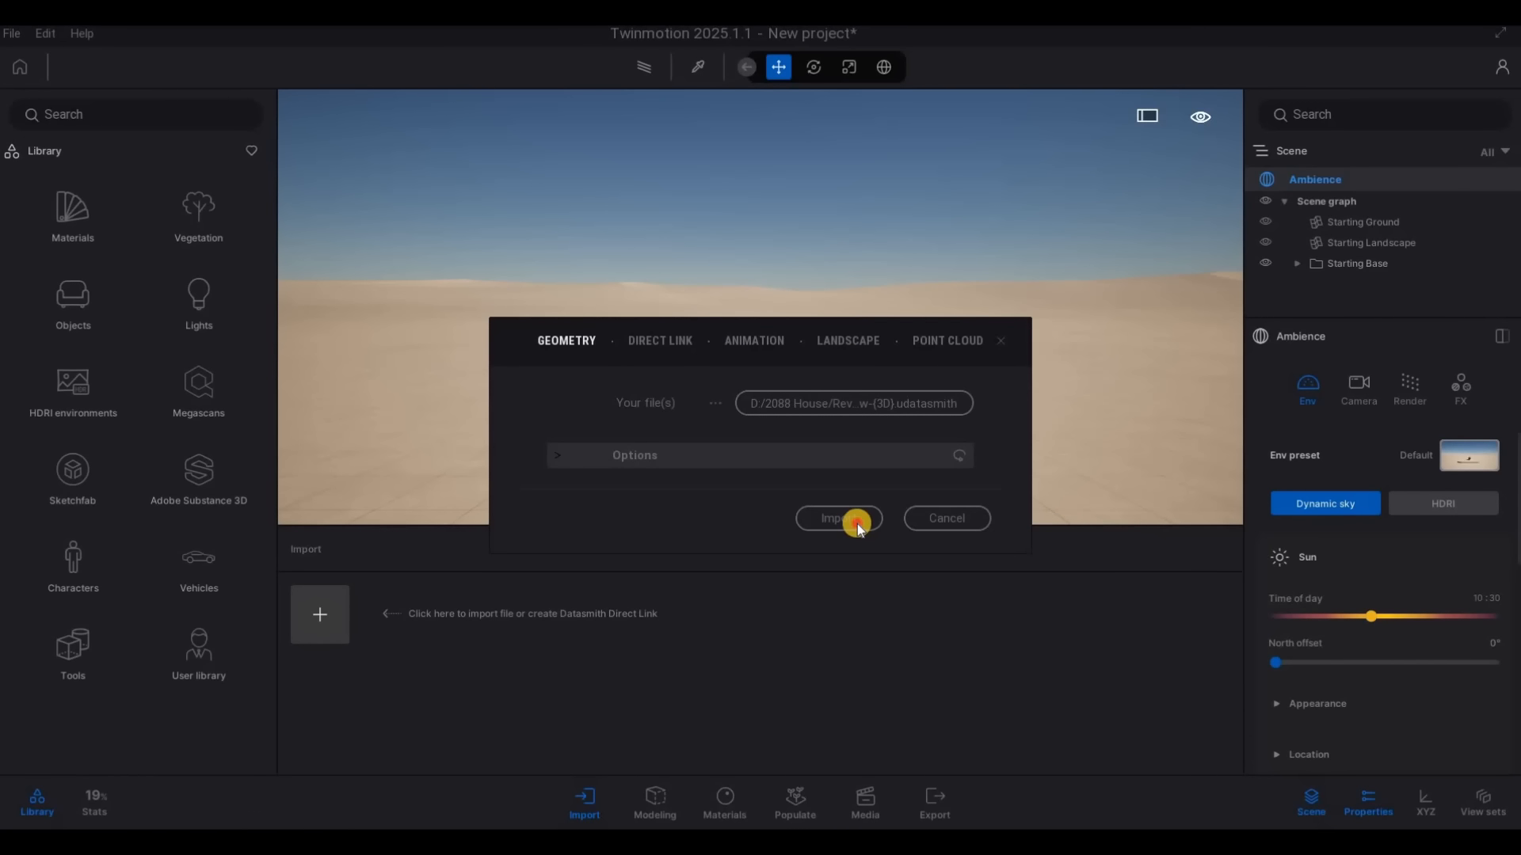
{"action": "left_click", "coordinate": [857, 525]}
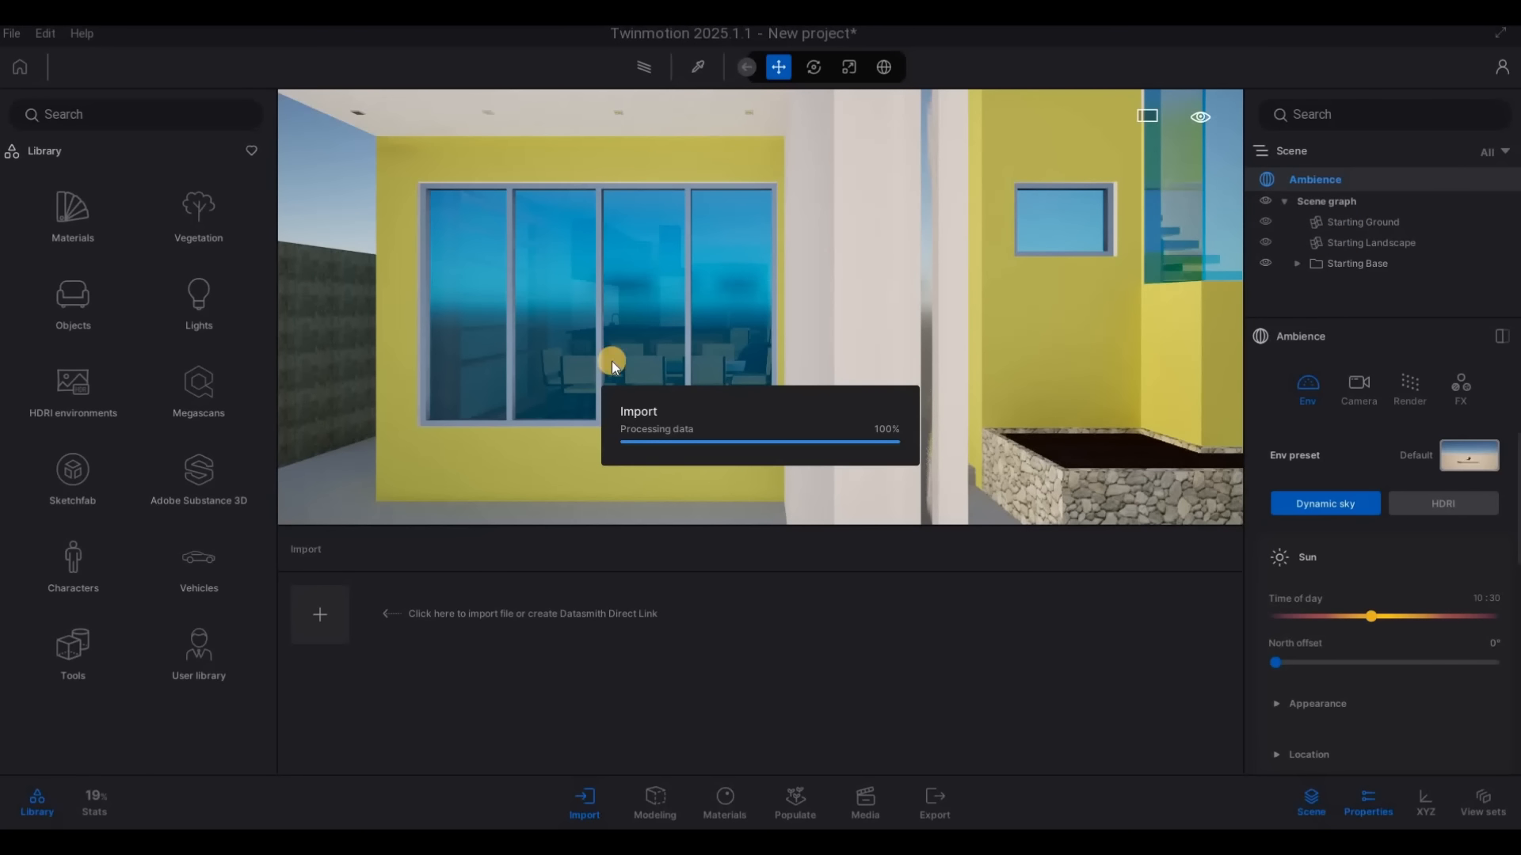
Walk around and through the imported house to examine its exterior, windows, kitchen and living area
{"action": "key", "text": "a"}
{"action": "key", "text": "a"}
{"action": "right_click_drag", "start_coordinate": [703, 392], "coordinate": [697, 428]}
{"action": "key", "text": "w"}
{"action": "key", "text": "e"}
{"action": "key", "text": "d"}
{"action": "key", "text": "w"}
{"action": "key", "text": "q"}
{"action": "key", "text": "s"}
{"action": "key", "text": "d"}
{"action": "key", "text": "a"}
{"action": "key", "text": "s"}
{"action": "key", "text": "q"}
{"action": "key", "text": "w"}
{"action": "key", "text": "a"}
{"action": "key", "text": "w"}
{"action": "key", "text": "d"}
{"action": "key", "text": "w"}
{"action": "key", "text": "e"}
{"action": "key", "text": "w"}
{"action": "key", "text": "d"}
{"action": "key", "text": "d"}
{"action": "key", "text": "a"}
{"action": "key", "text": "w"}
{"action": "key", "text": "w"}
{"action": "key", "text": "q"}
{"action": "key", "text": "s"}
{"action": "key", "text": "d"}
Delete the Starting Base folder with the default sphere that stands inside the house
{"action": "left_click", "coordinate": [697, 427]}
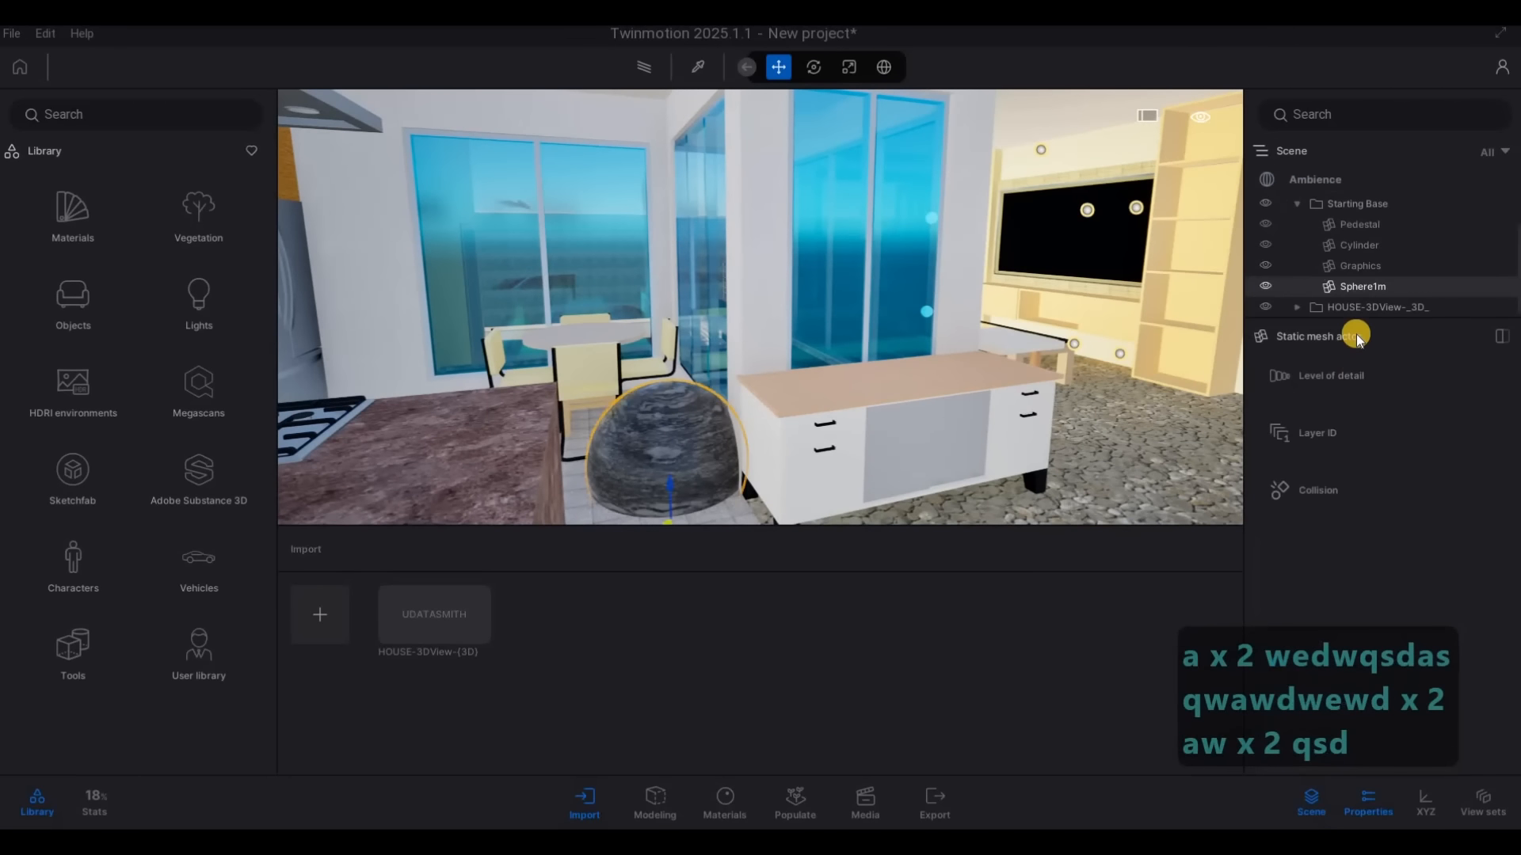
{"action": "left_click", "coordinate": [1355, 210]}
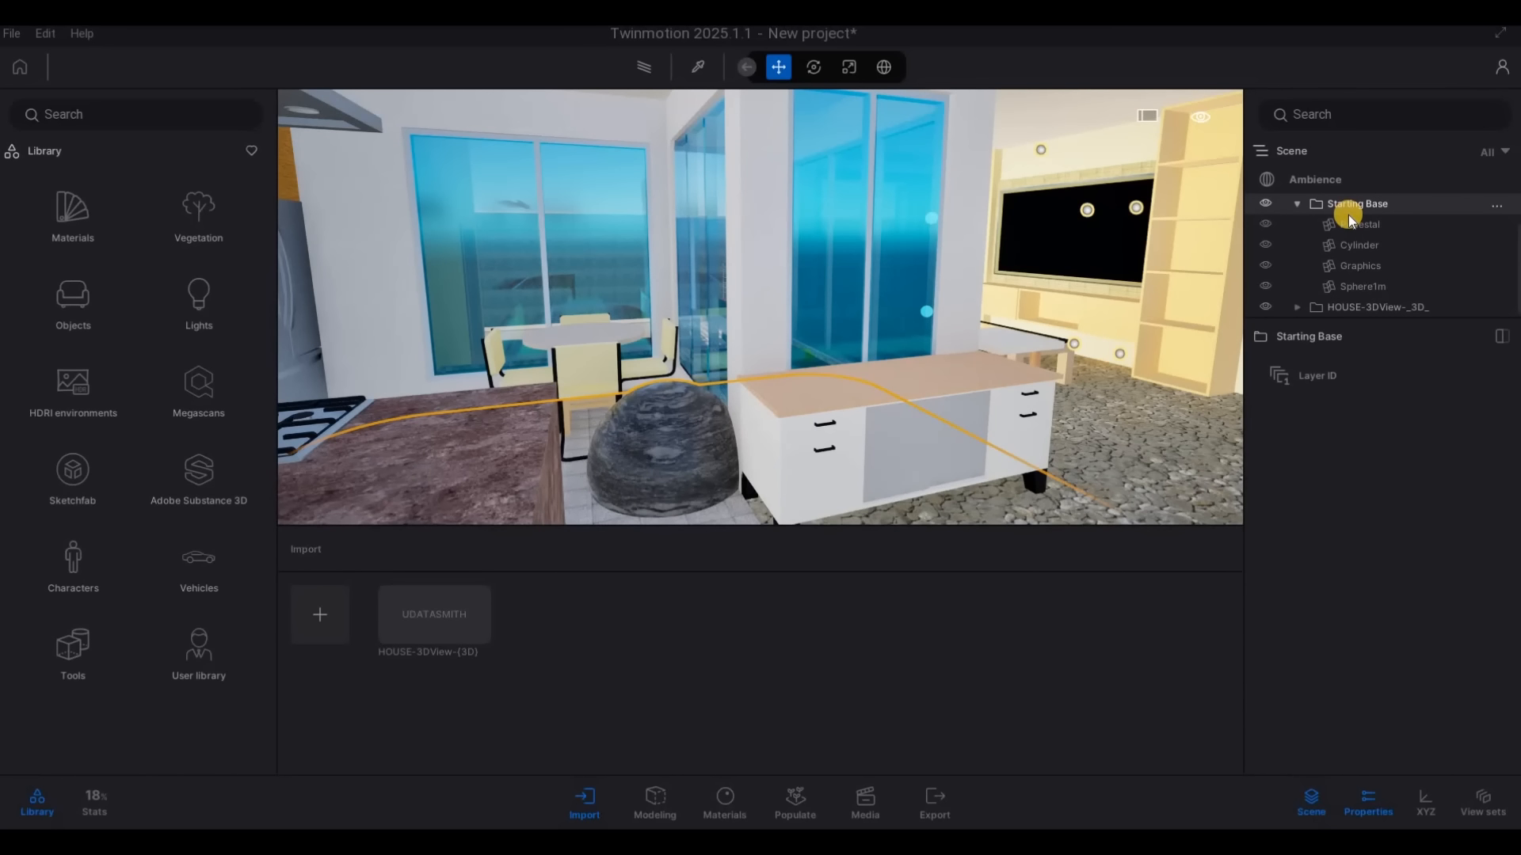
{"action": "right_click", "coordinate": [1351, 207]}
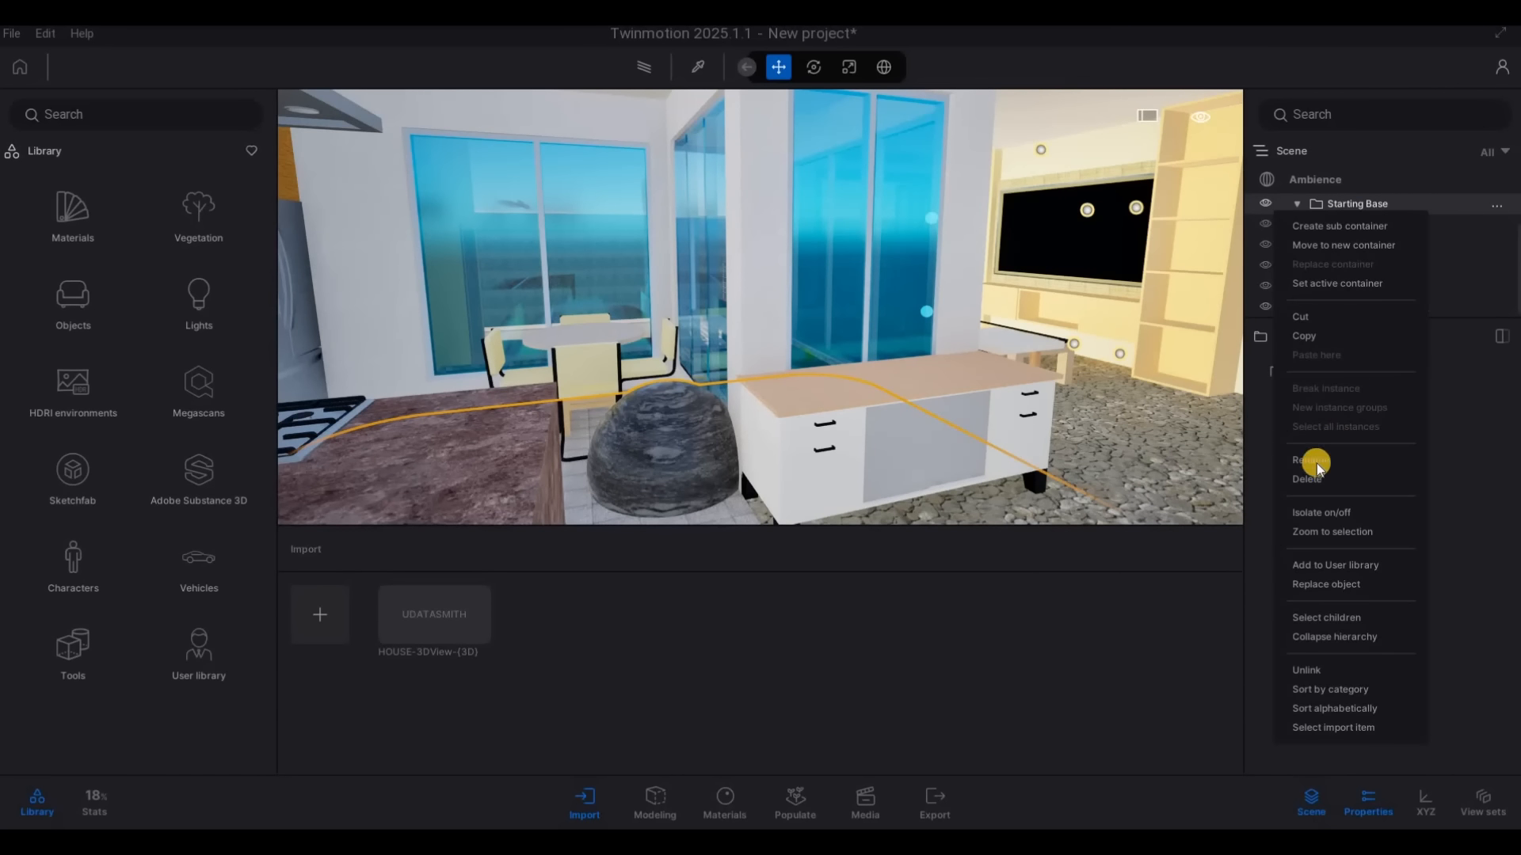
Lower the Starting Ground vertically below the house's lawn, driveway and road
{"action": "key", "text": "s"}
{"action": "key", "text": "a"}
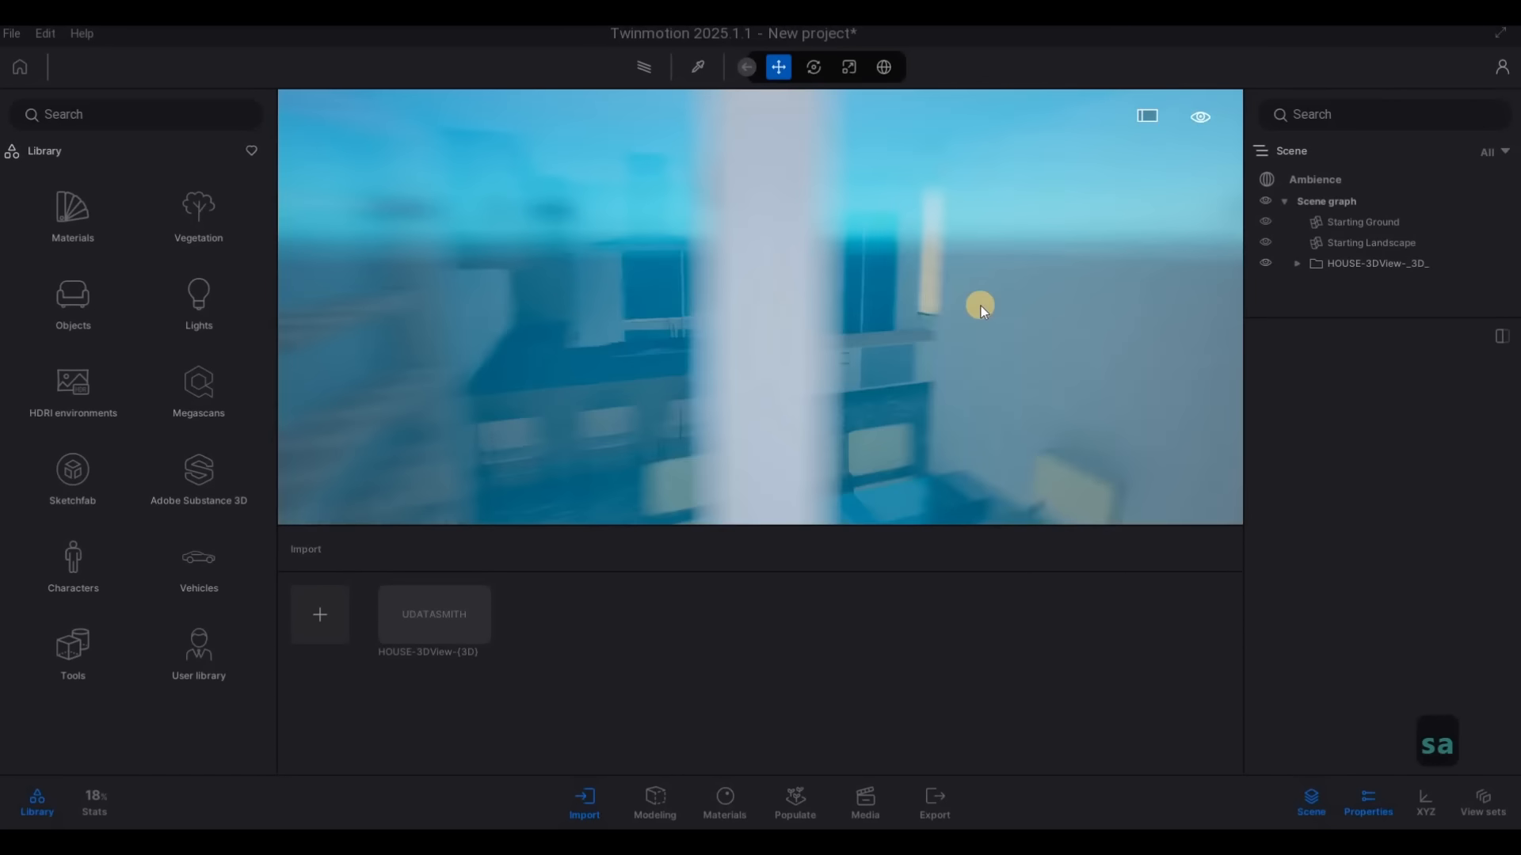
{"action": "key", "text": "s"}
{"action": "key", "text": "d"}
{"action": "key", "text": "d"}
{"action": "key", "text": "d"}
{"action": "key", "text": "d"}
{"action": "key", "text": "d"}
{"action": "key", "text": "d"}
{"action": "key", "text": "d"}
{"action": "key", "text": "d"}
{"action": "key", "text": "s"}
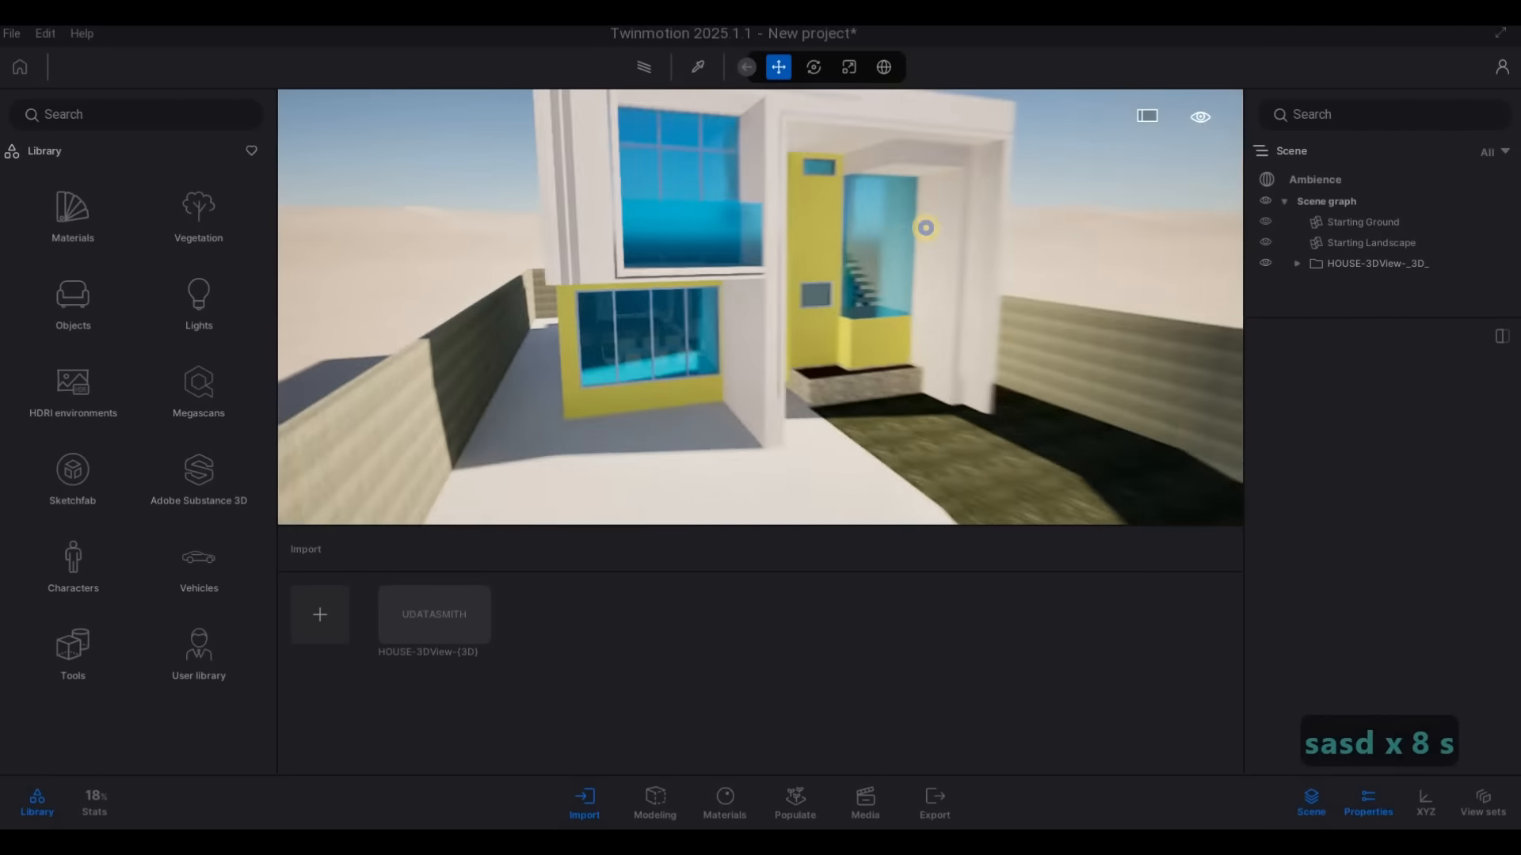
{"action": "key", "text": "e"}
{"action": "key", "text": "d"}
{"action": "key", "text": "d"}
{"action": "key", "text": "q"}
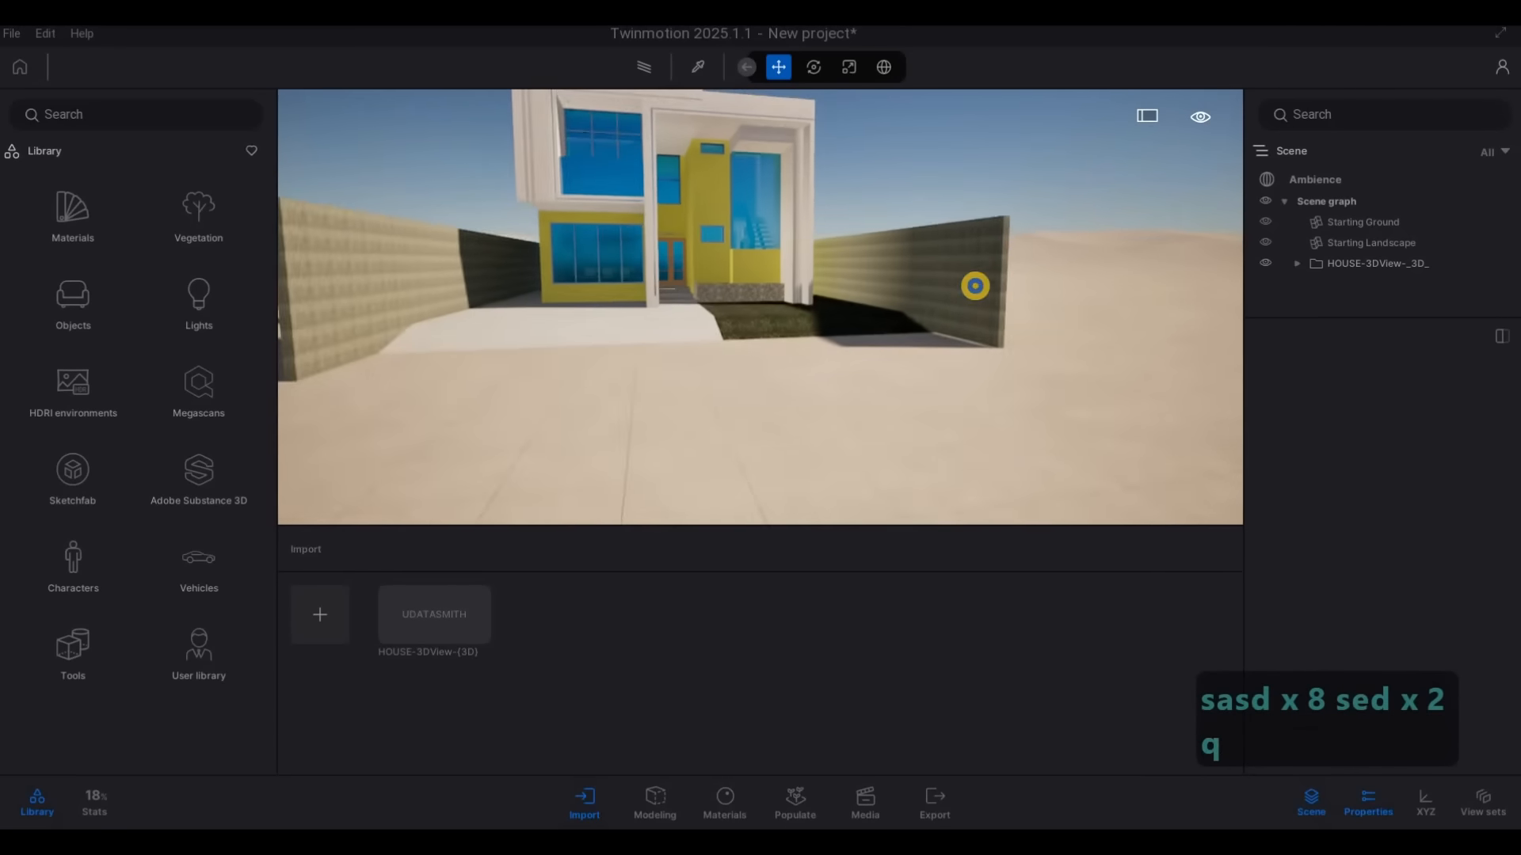
{"action": "key", "text": "s"}
{"action": "key", "text": "s"}
{"action": "key", "text": "s"}
{"action": "key", "text": "s"}
{"action": "key", "text": "s"}
{"action": "key", "text": "s"}
{"action": "key", "text": "s"}
{"action": "key", "text": "a"}
{"action": "left_click", "coordinate": [742, 298]}
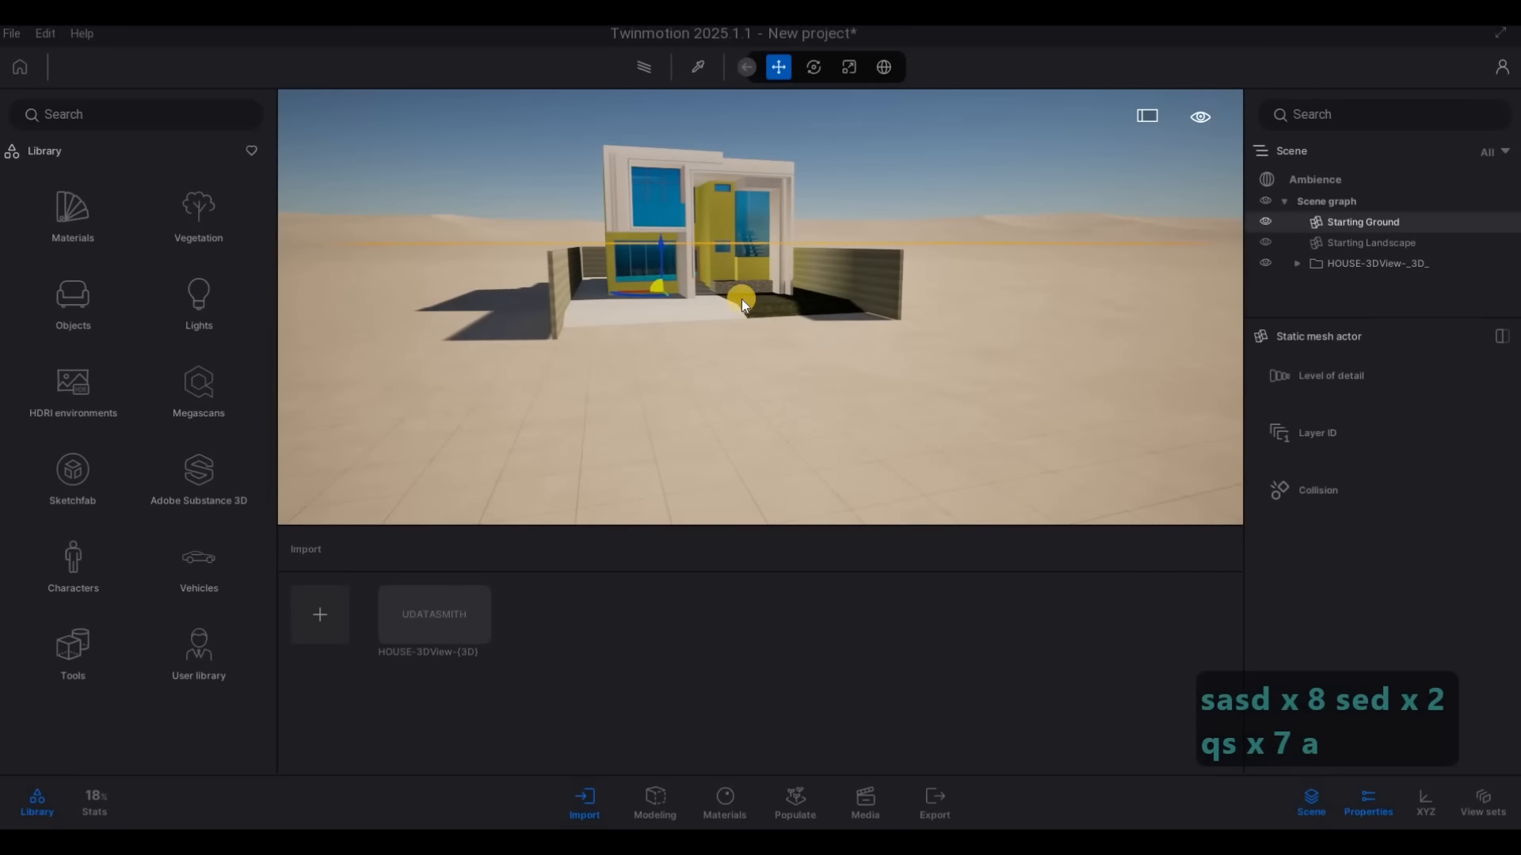
{"action": "mouse_move", "coordinate": [664, 252]}
{"action": "left_mouse_down"}
{"action": "mouse_move", "coordinate": [668, 282]}
{"action": "mouse_move", "coordinate": [684, 263]}
{"action": "left_mouse_up"}
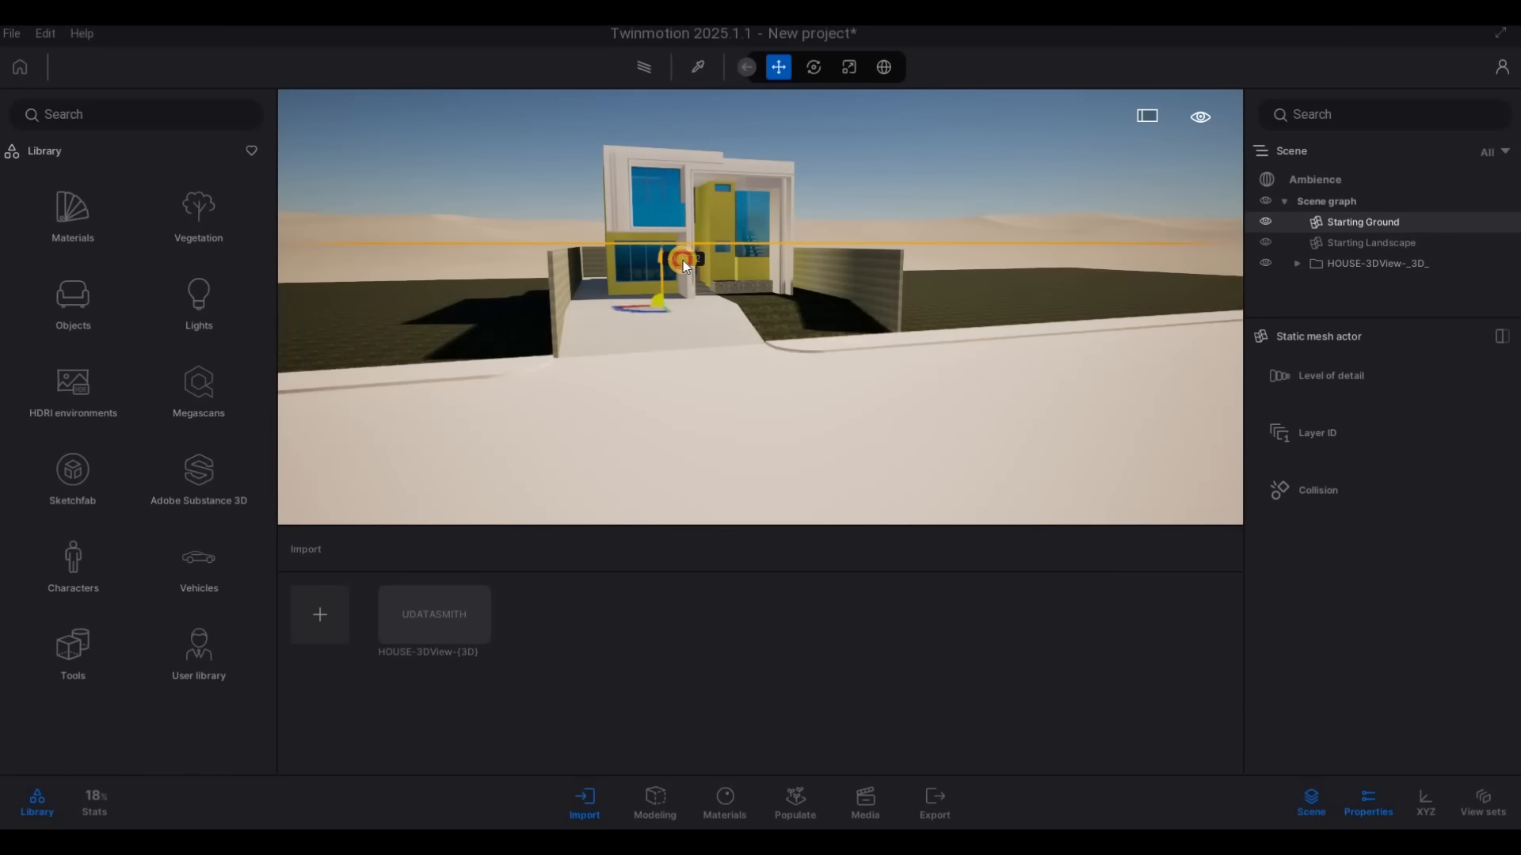
Inspect the front of the house with its driveway, lawn, boundary walls and road
{"action": "left_click_drag", "start_coordinate": [783, 346], "coordinate": [815, 292]}
{"action": "key", "text": "s"}
{"action": "key", "text": "q"}
{"action": "right_click_drag", "start_coordinate": [816, 292], "coordinate": [821, 383]}
{"action": "key", "text": "d"}
{"action": "key", "text": "s"}
{"action": "key", "text": "a"}
{"action": "key", "text": "w"}
{"action": "key", "text": "d"}
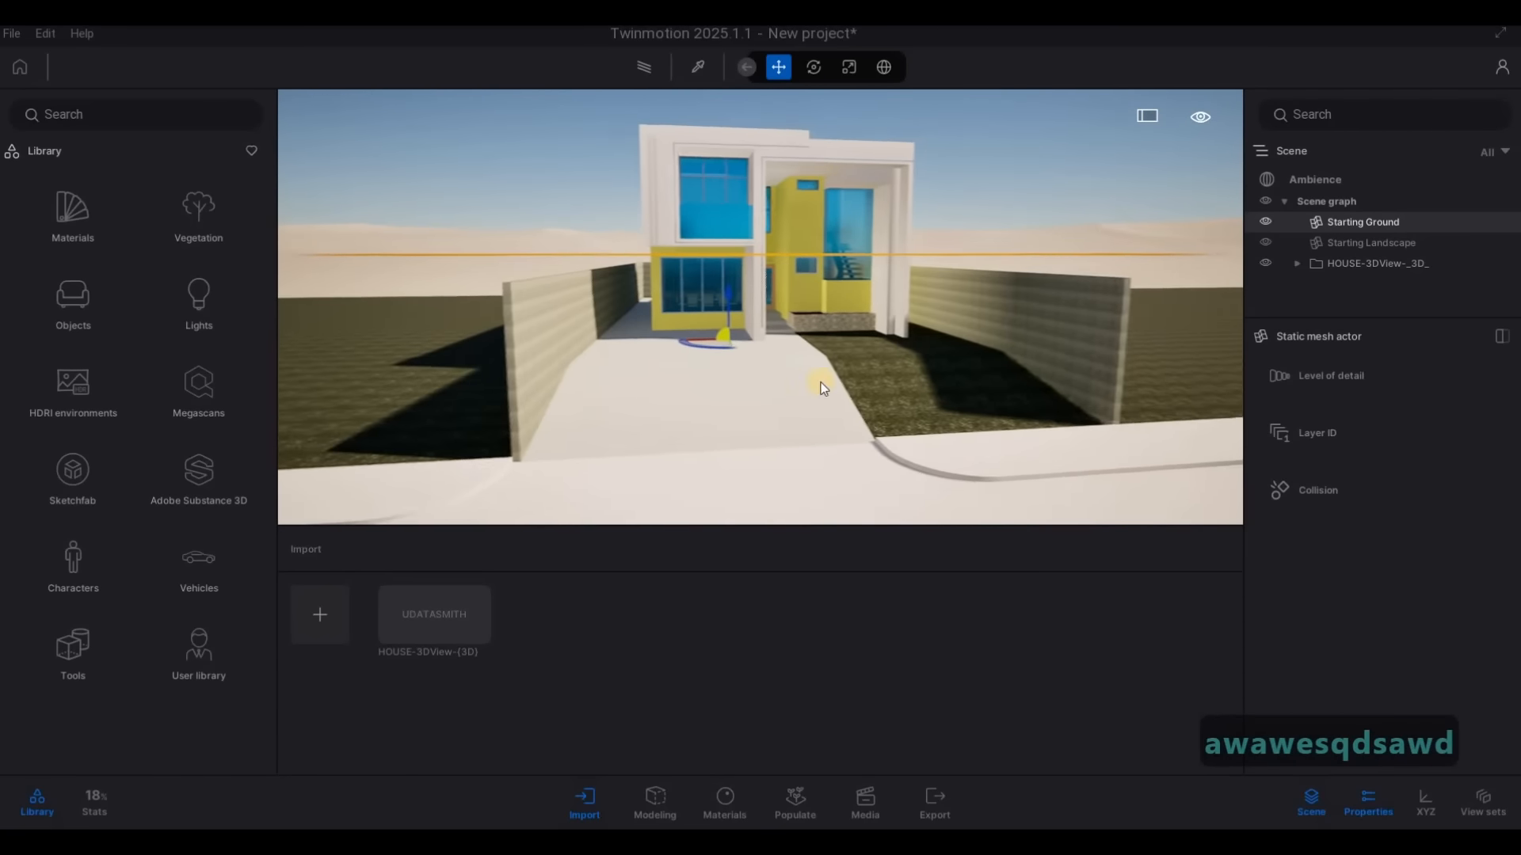
Save the project as HOUSE in the Twinmotion File folder inside 2088 House
{"action": "left_click", "coordinate": [10, 35]}
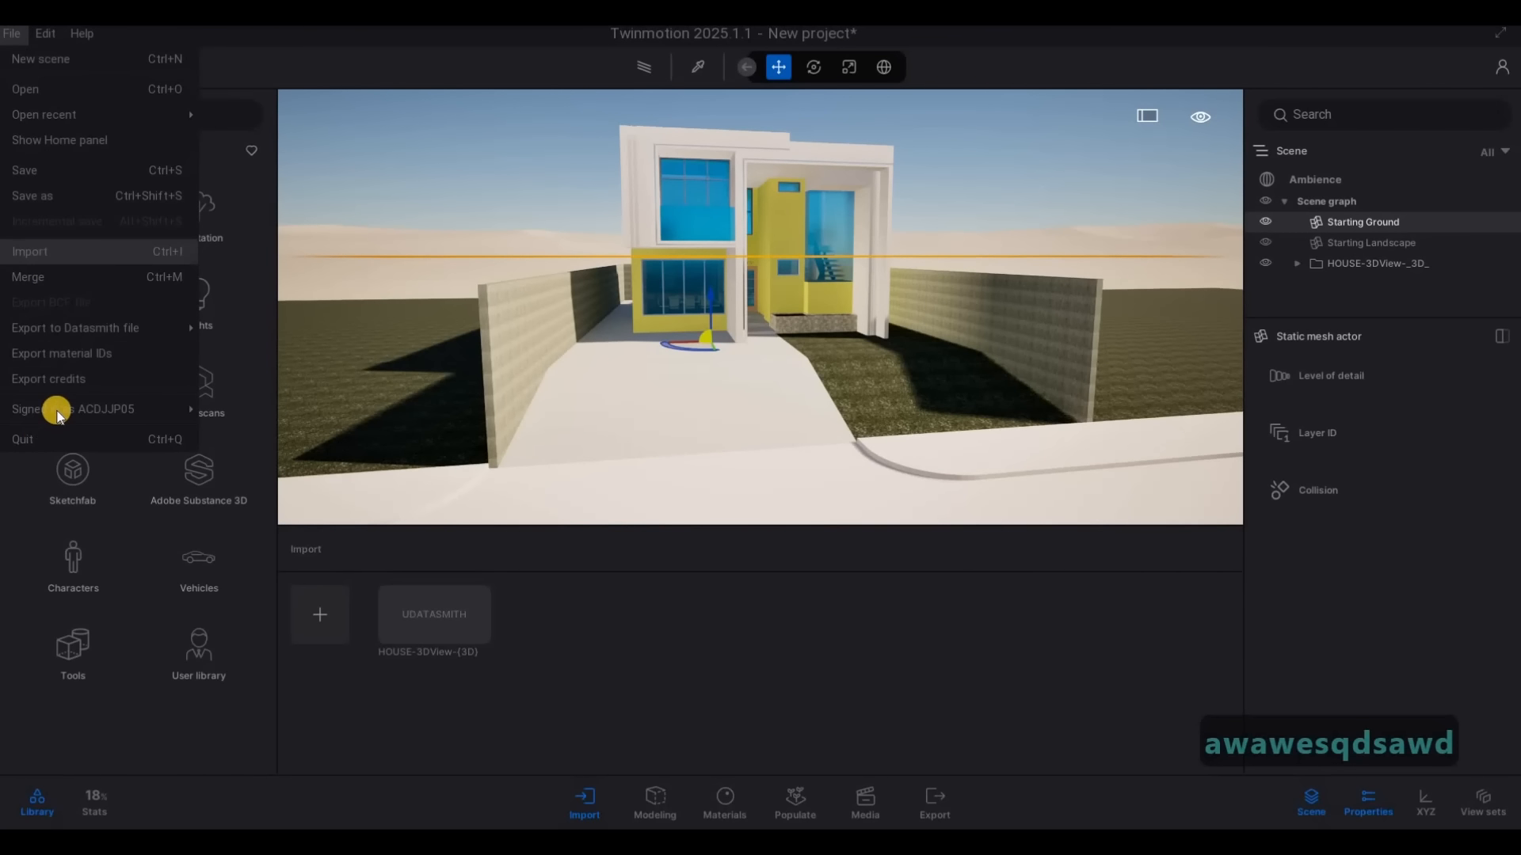
{"action": "mouse_move", "coordinate": [57, 410]}
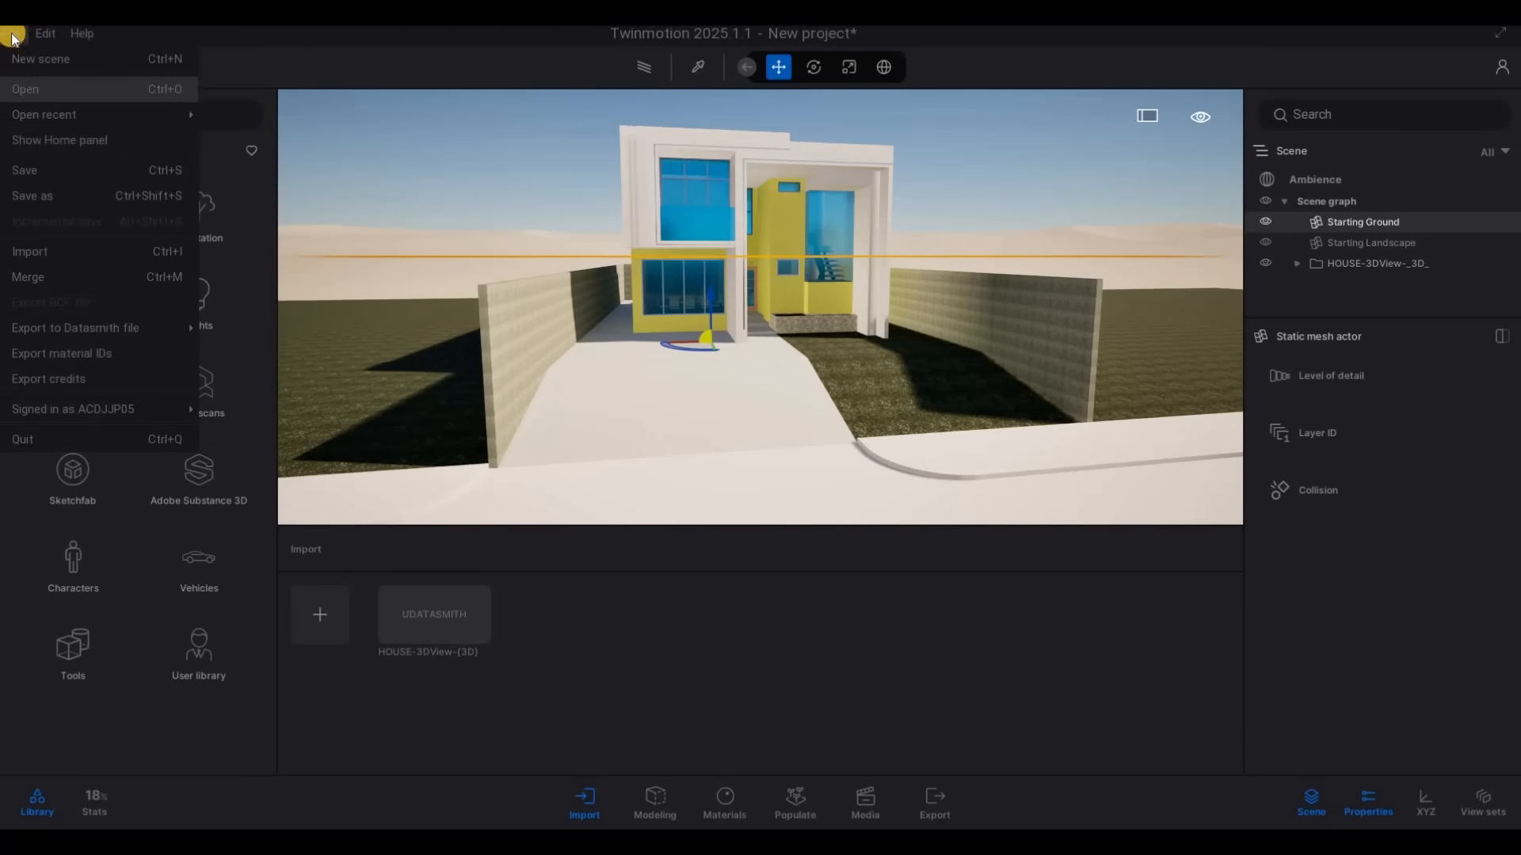
{"action": "left_click", "coordinate": [24, 196]}
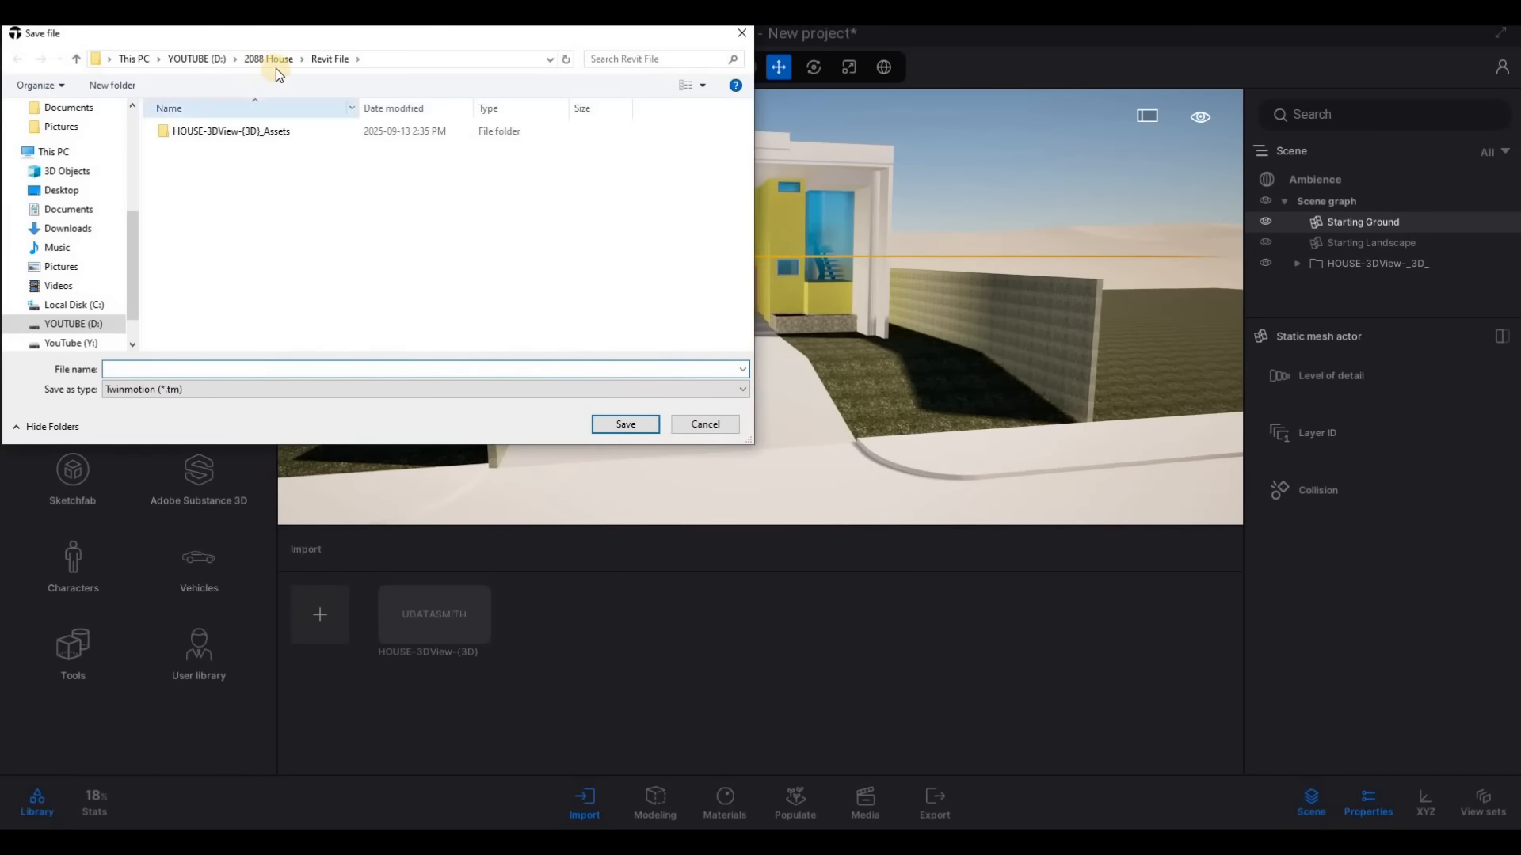
{"action": "left_click", "coordinate": [280, 60]}
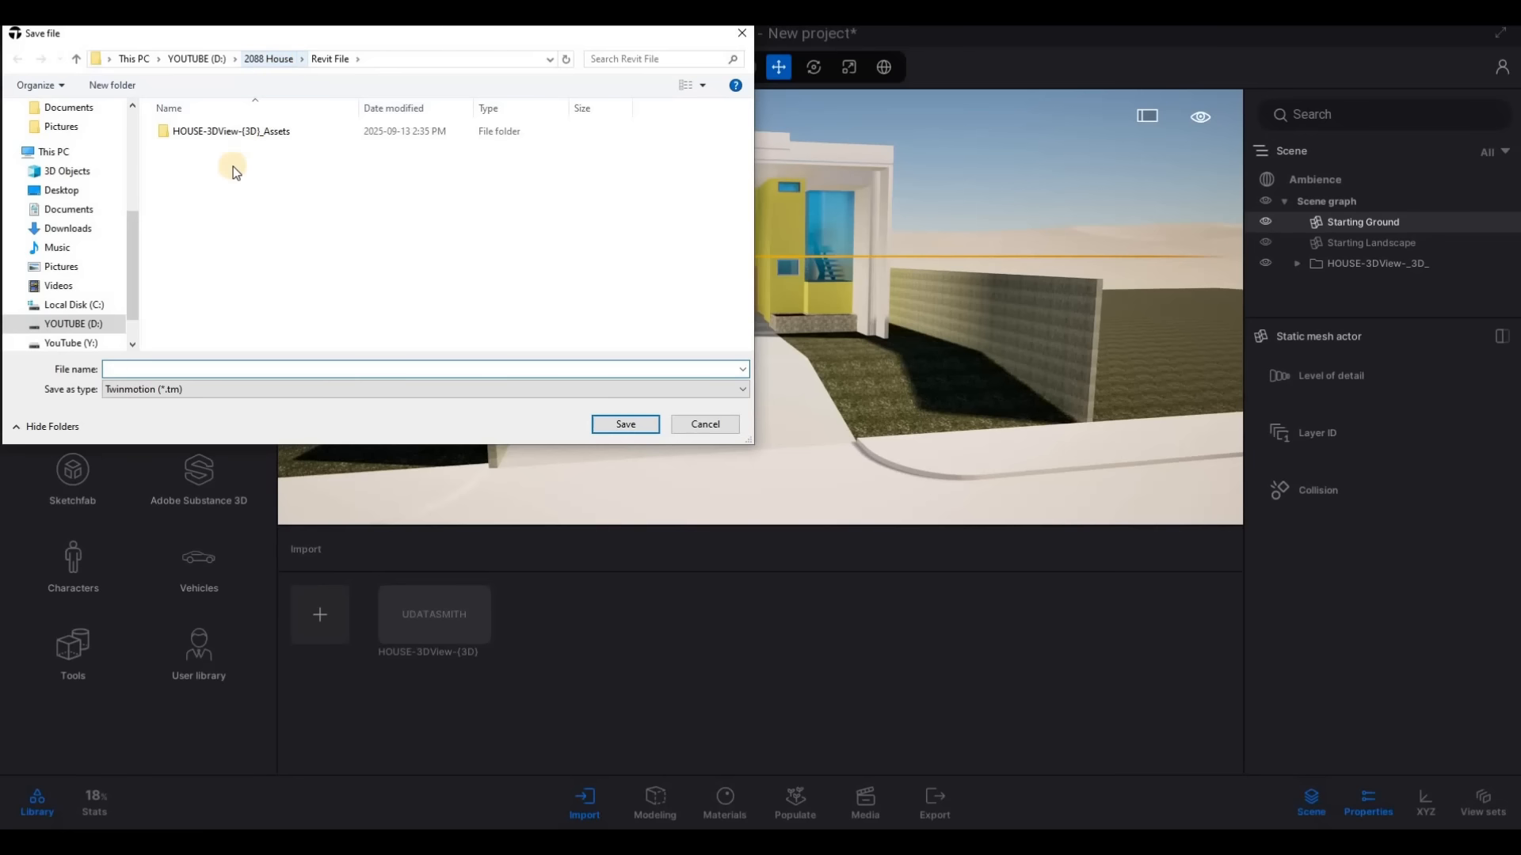
{"action": "double_click", "coordinate": [214, 182]}
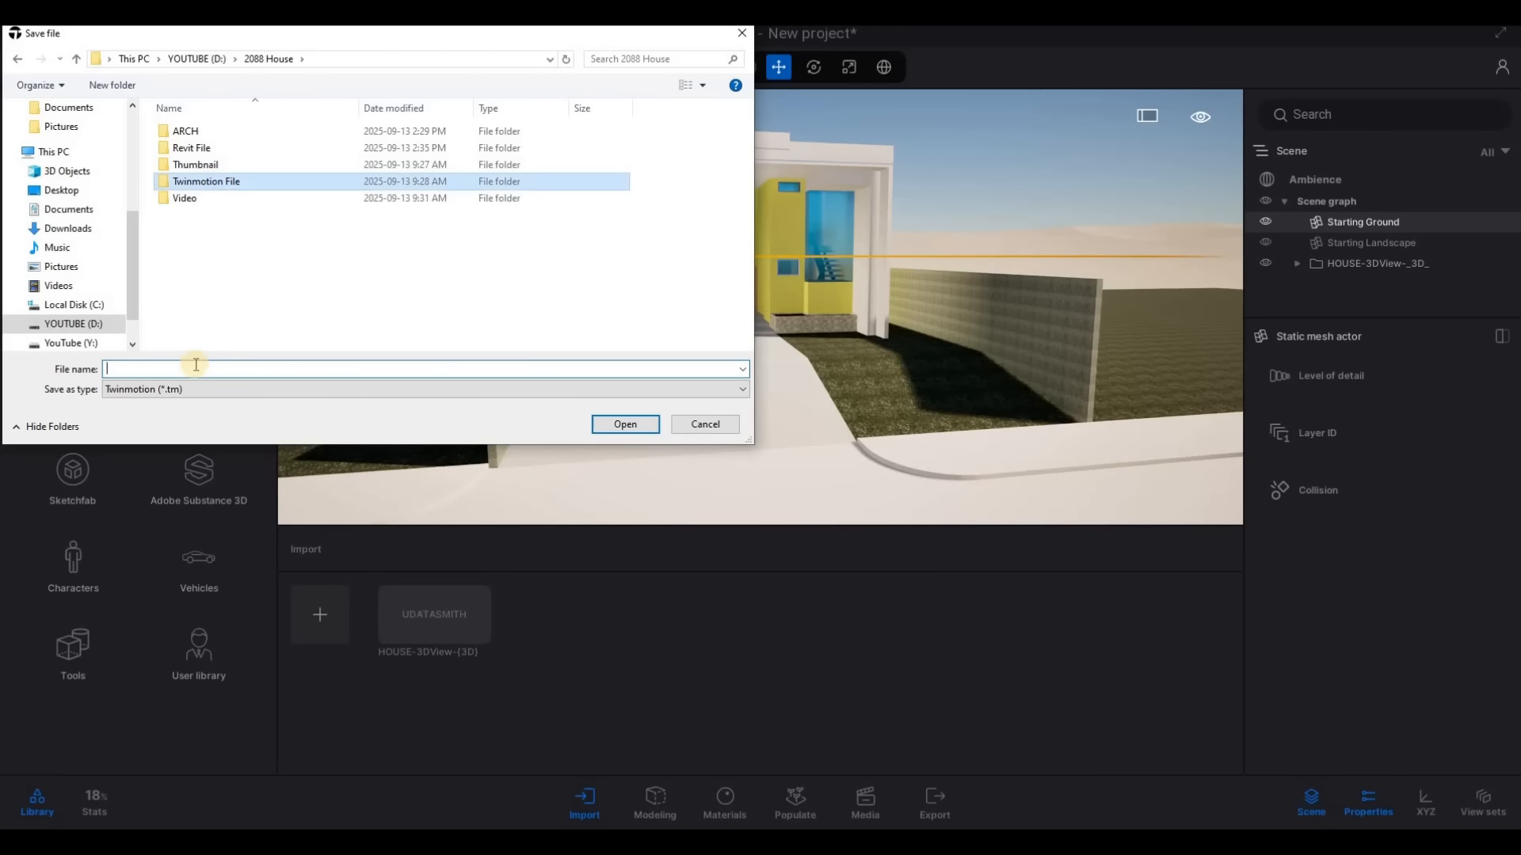
{"action": "type", "text": "HOUSE"}
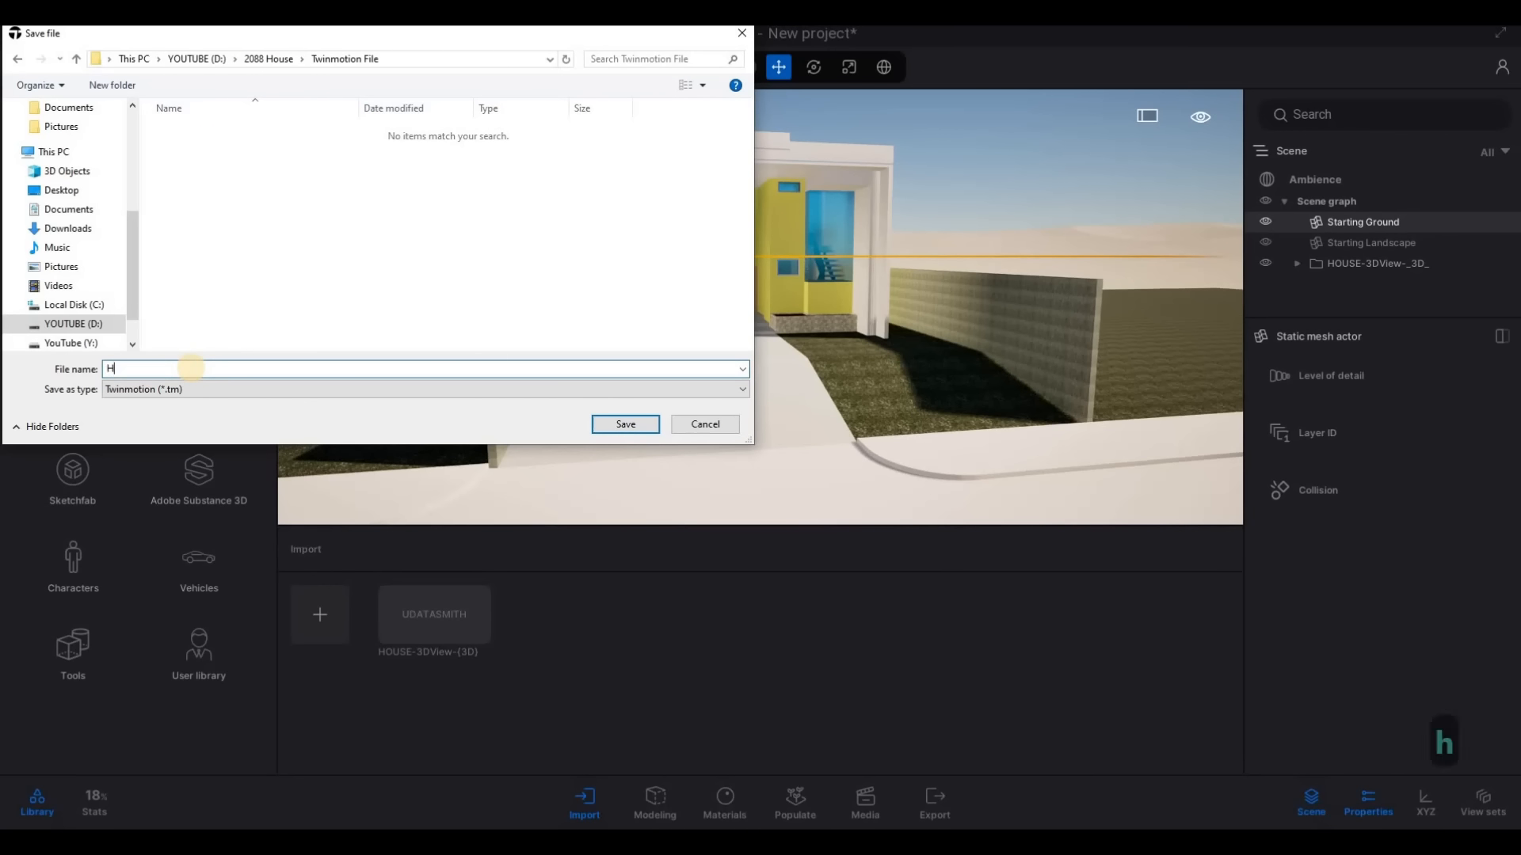
{"action": "left_click", "coordinate": [632, 428]}
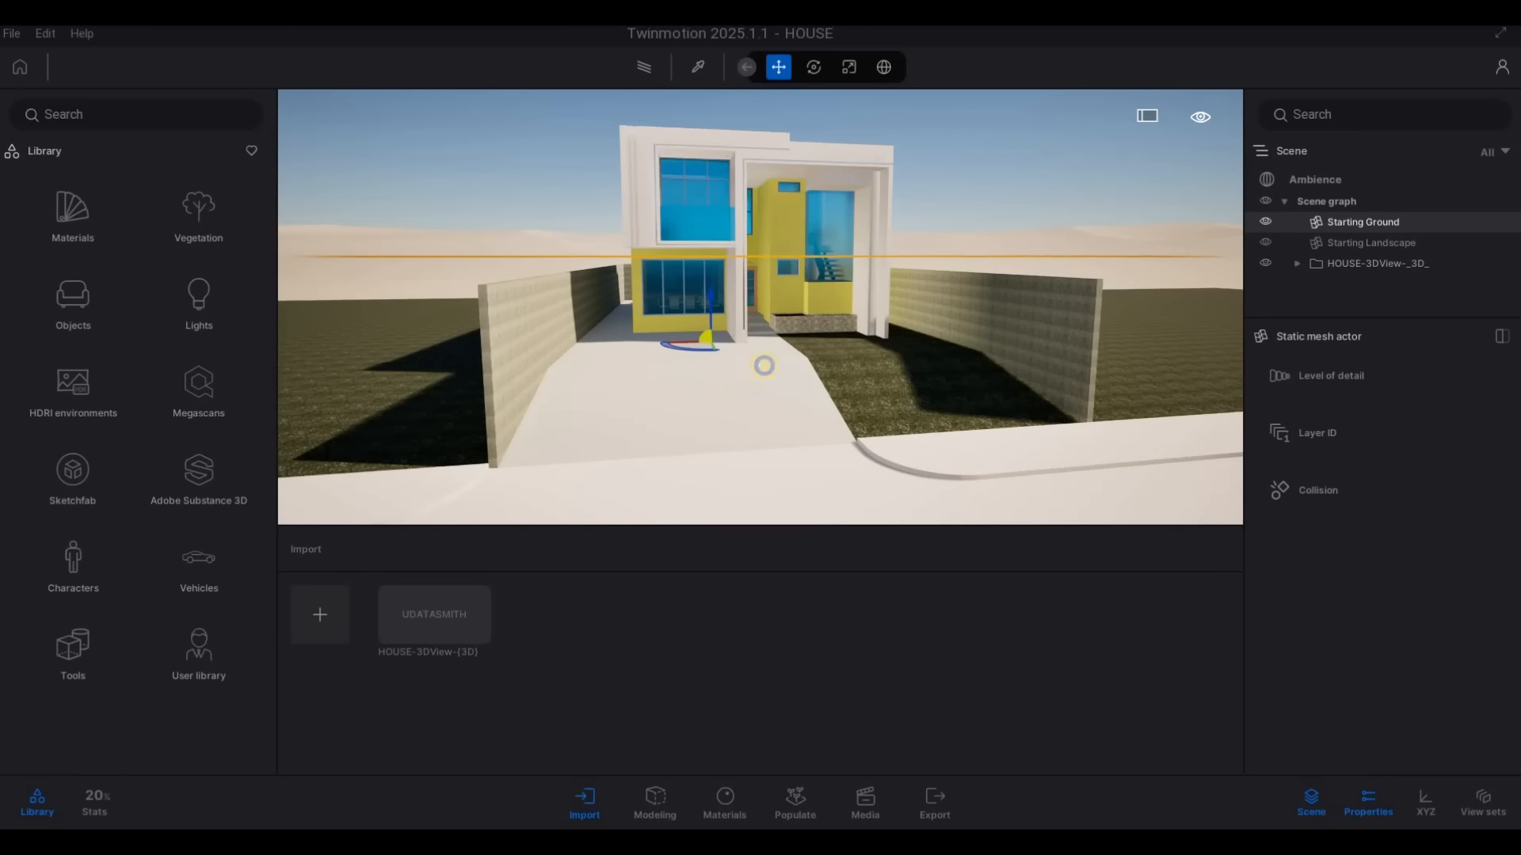
Turn on Parallelism in the lens details of the Ambience camera settings
{"action": "key", "text": "a"}
{"action": "key", "text": "e"}
{"action": "key", "text": "w"}
{"action": "key", "text": "d"}
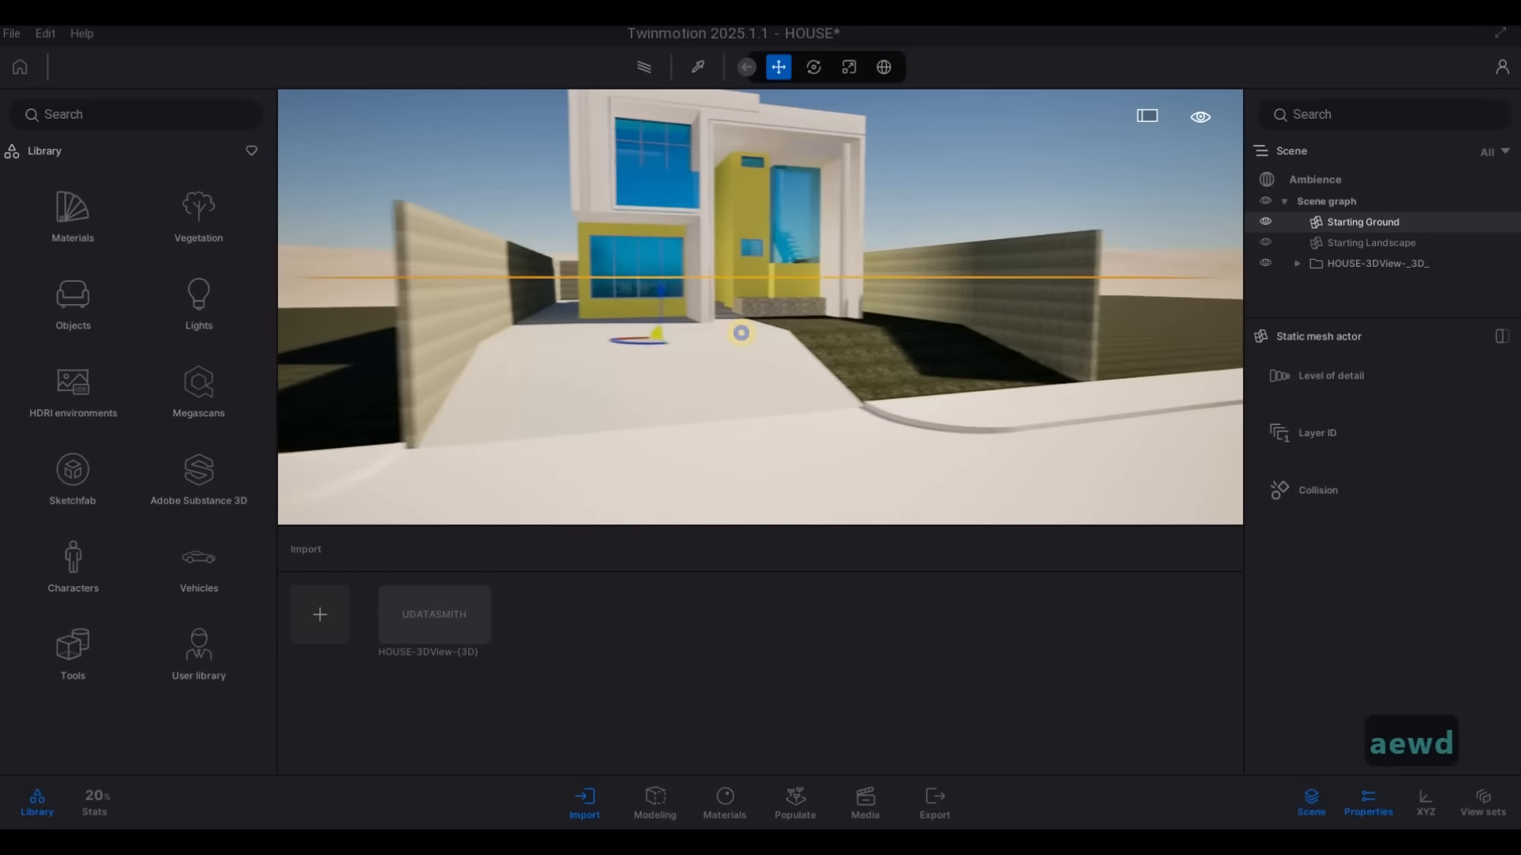
{"action": "key", "text": "w"}
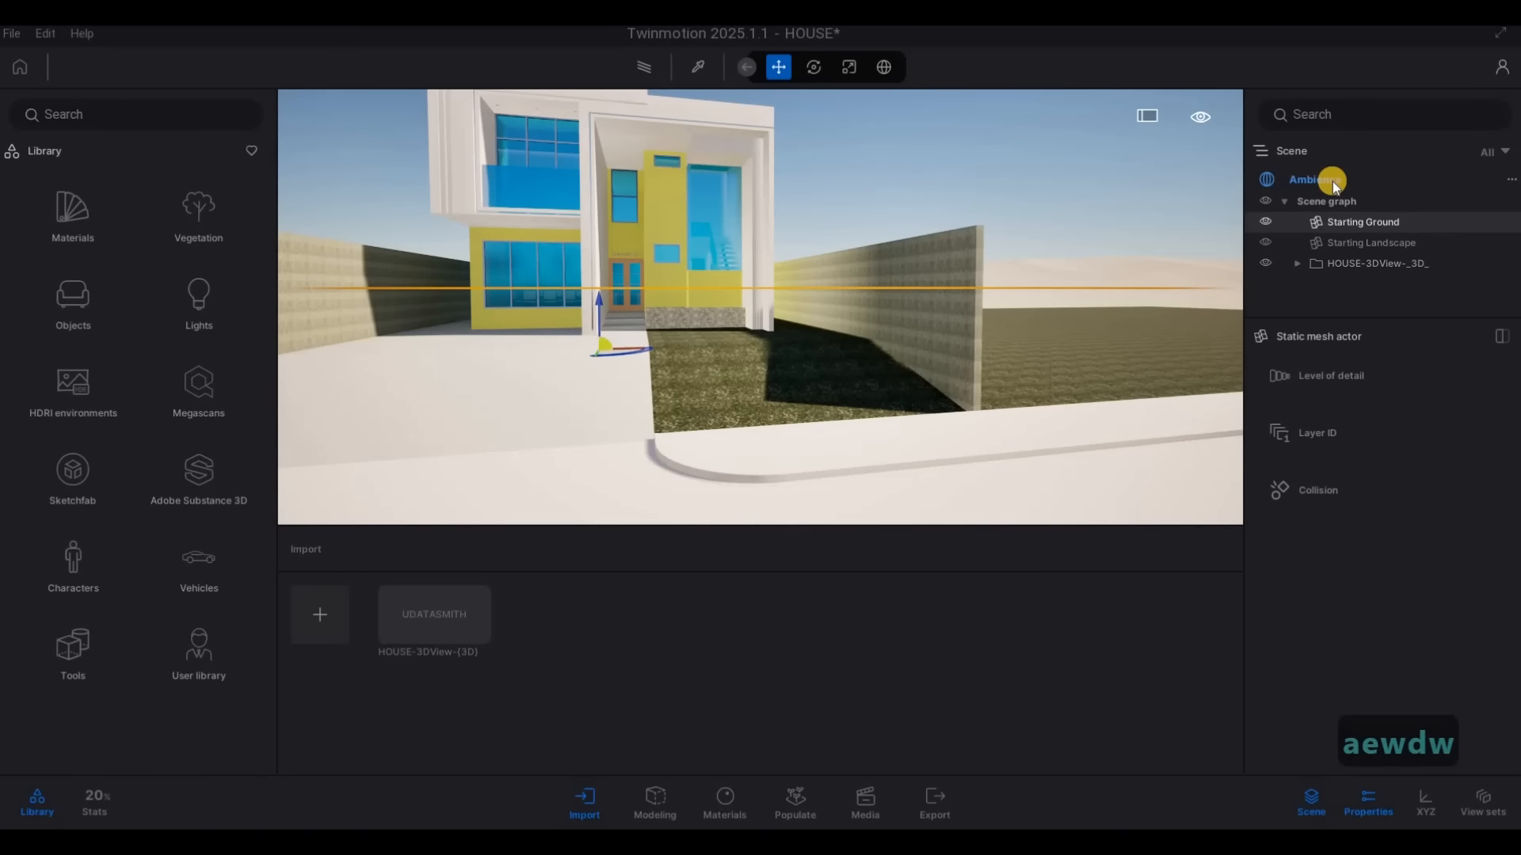
{"action": "left_click", "coordinate": [1332, 182]}
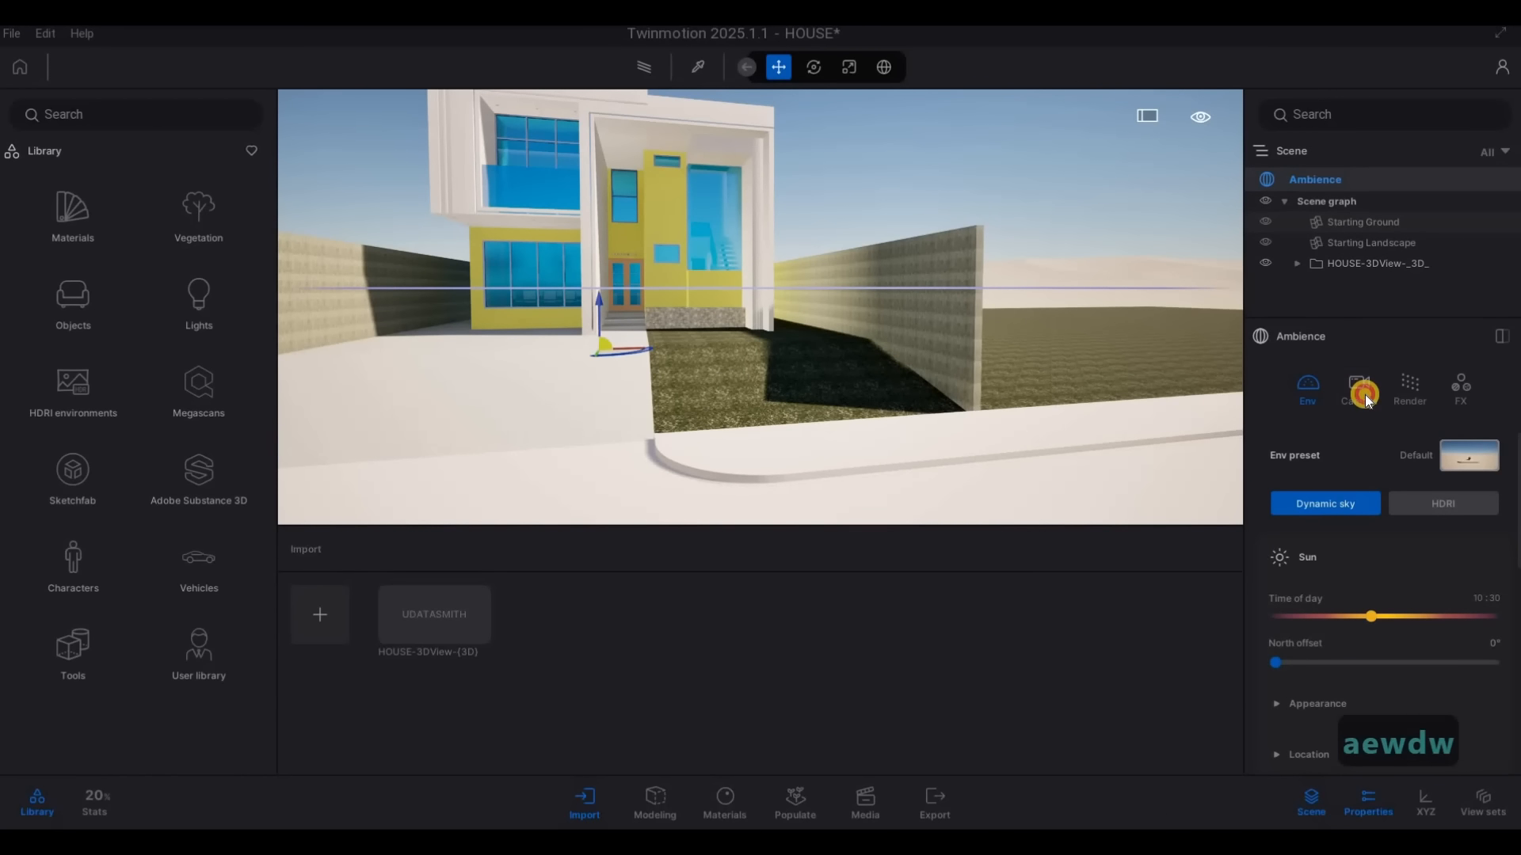
{"action": "scroll", "coordinate": [1362, 538], "scroll_direction": "down", "scroll_amount": 10}
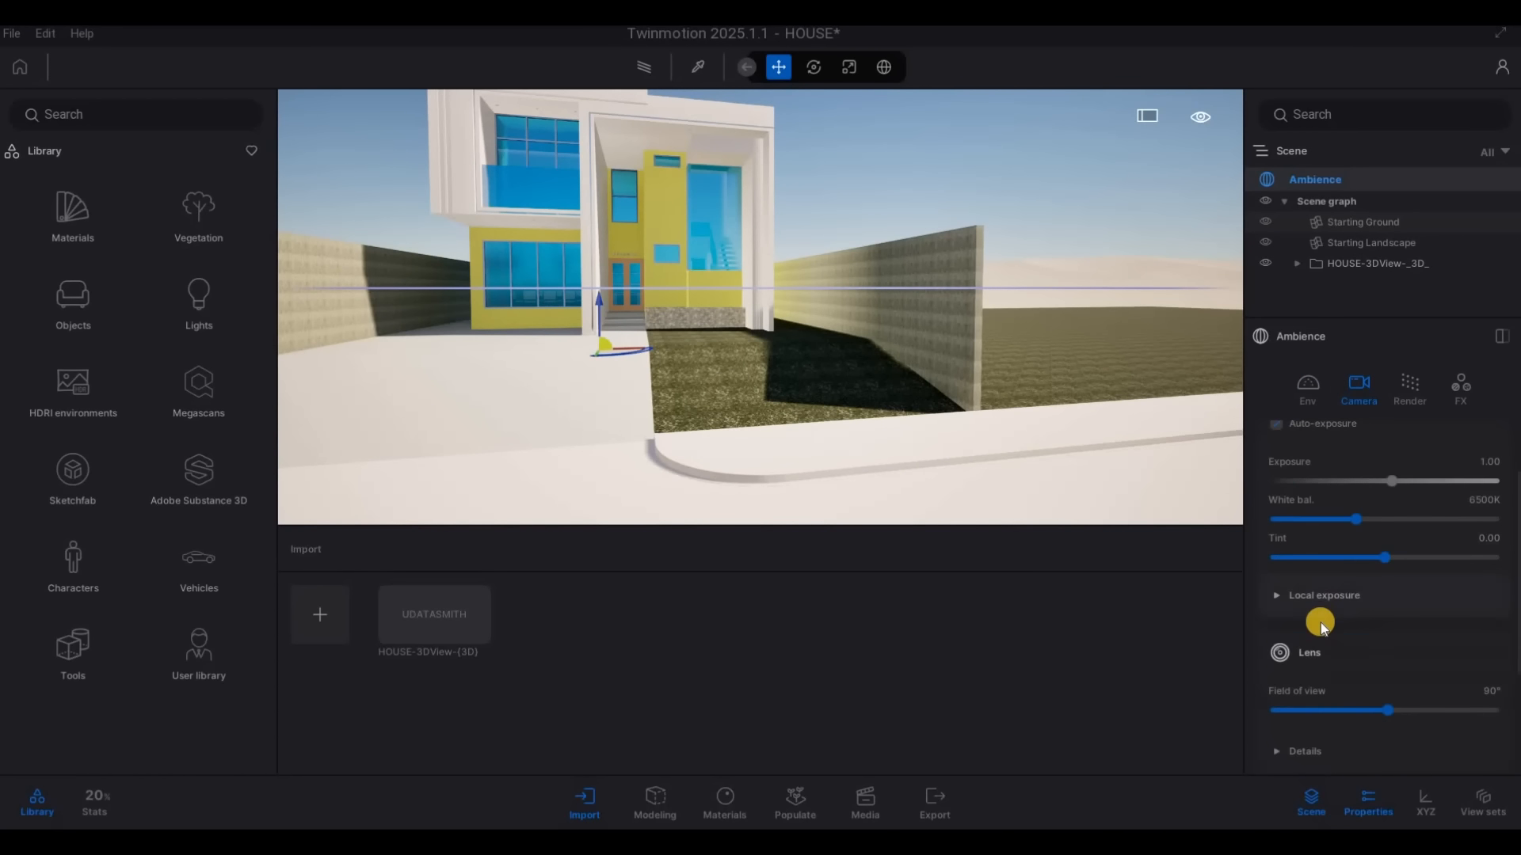
{"action": "scroll", "coordinate": [1314, 624], "scroll_direction": "down", "scroll_amount": 1}
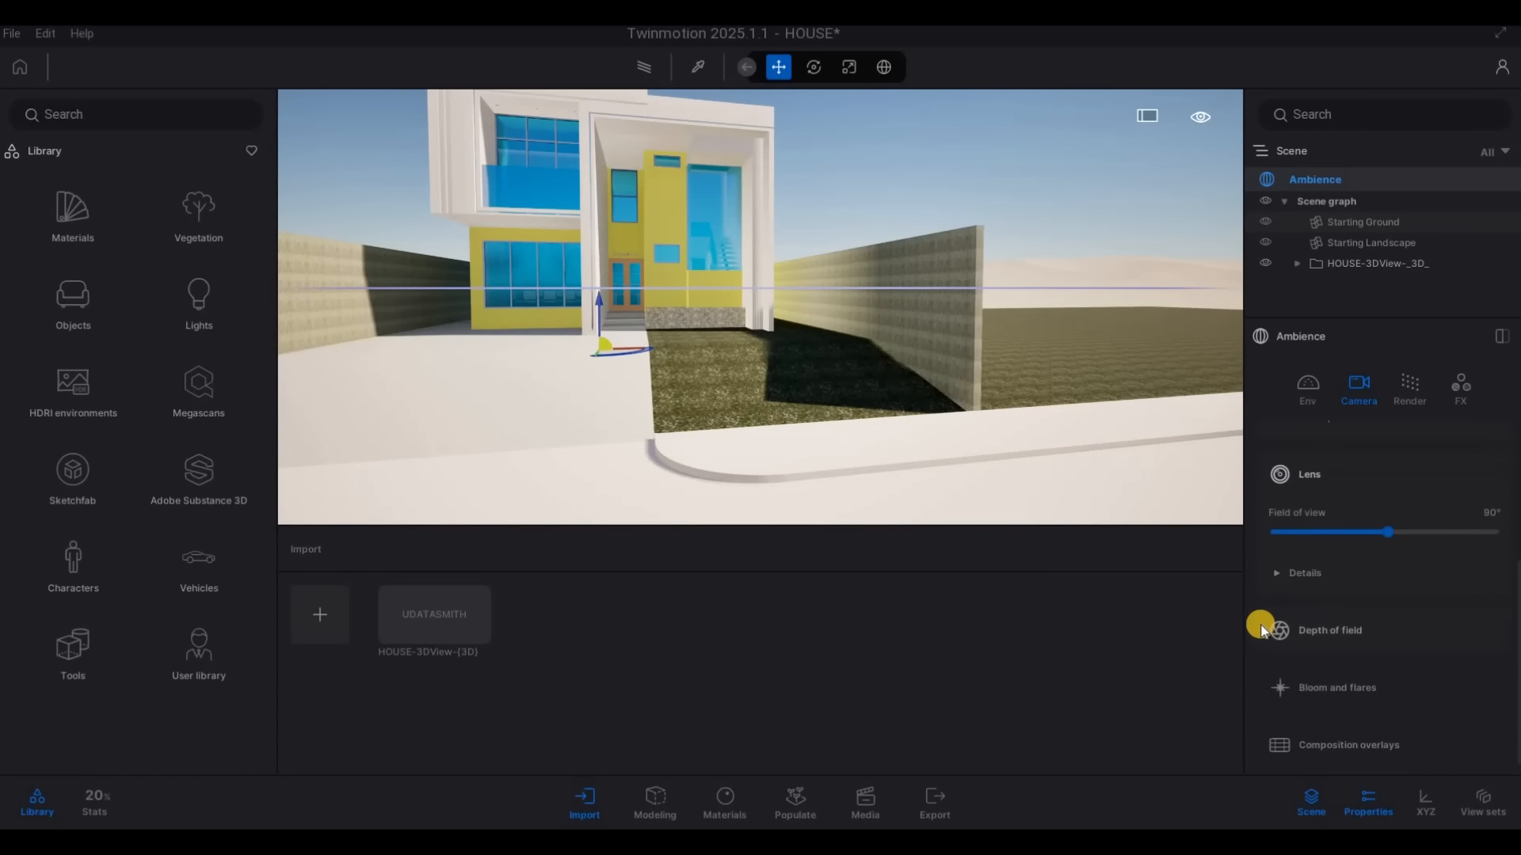
{"action": "left_click", "coordinate": [1294, 564]}
{"action": "scroll", "coordinate": [1313, 611], "scroll_direction": "down", "scroll_amount": 3}
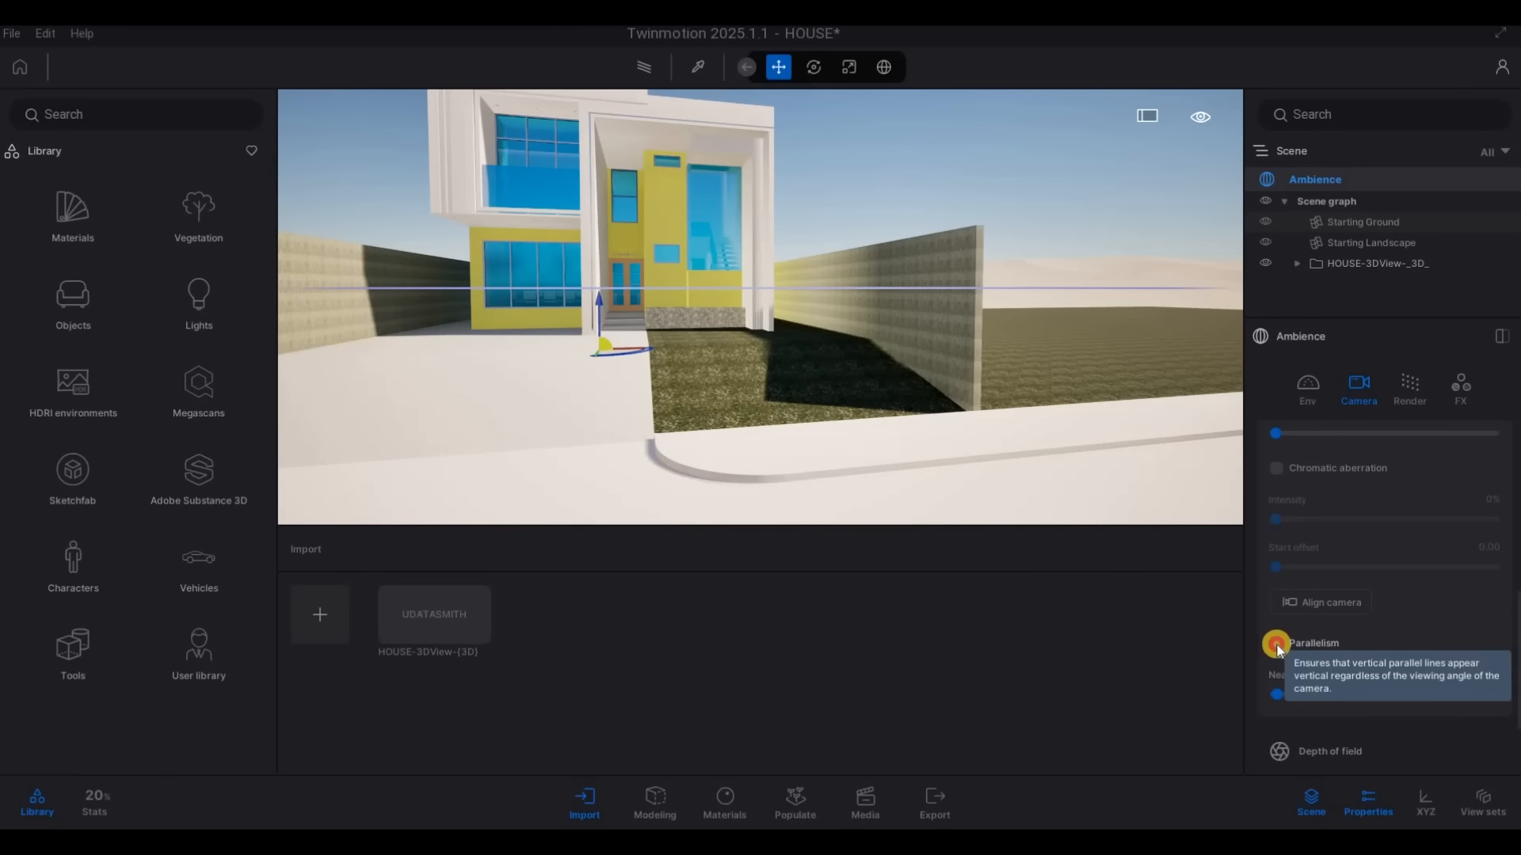
{"action": "left_click", "coordinate": [1343, 647]}
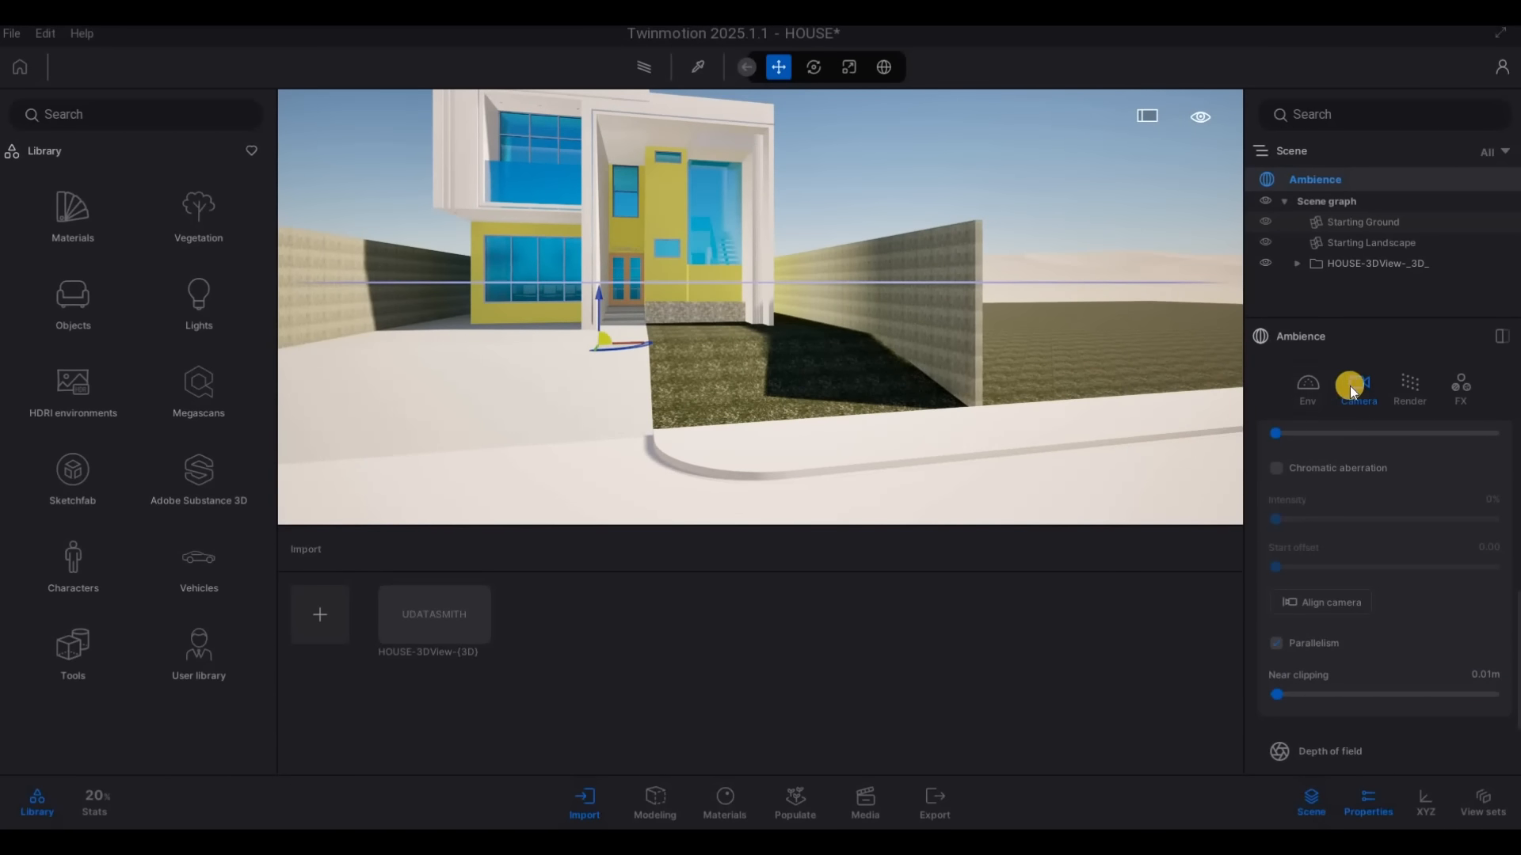
Switch the Ambience environment to HDRI and view the whole front of the house under it
{"action": "left_click", "coordinate": [1317, 391]}
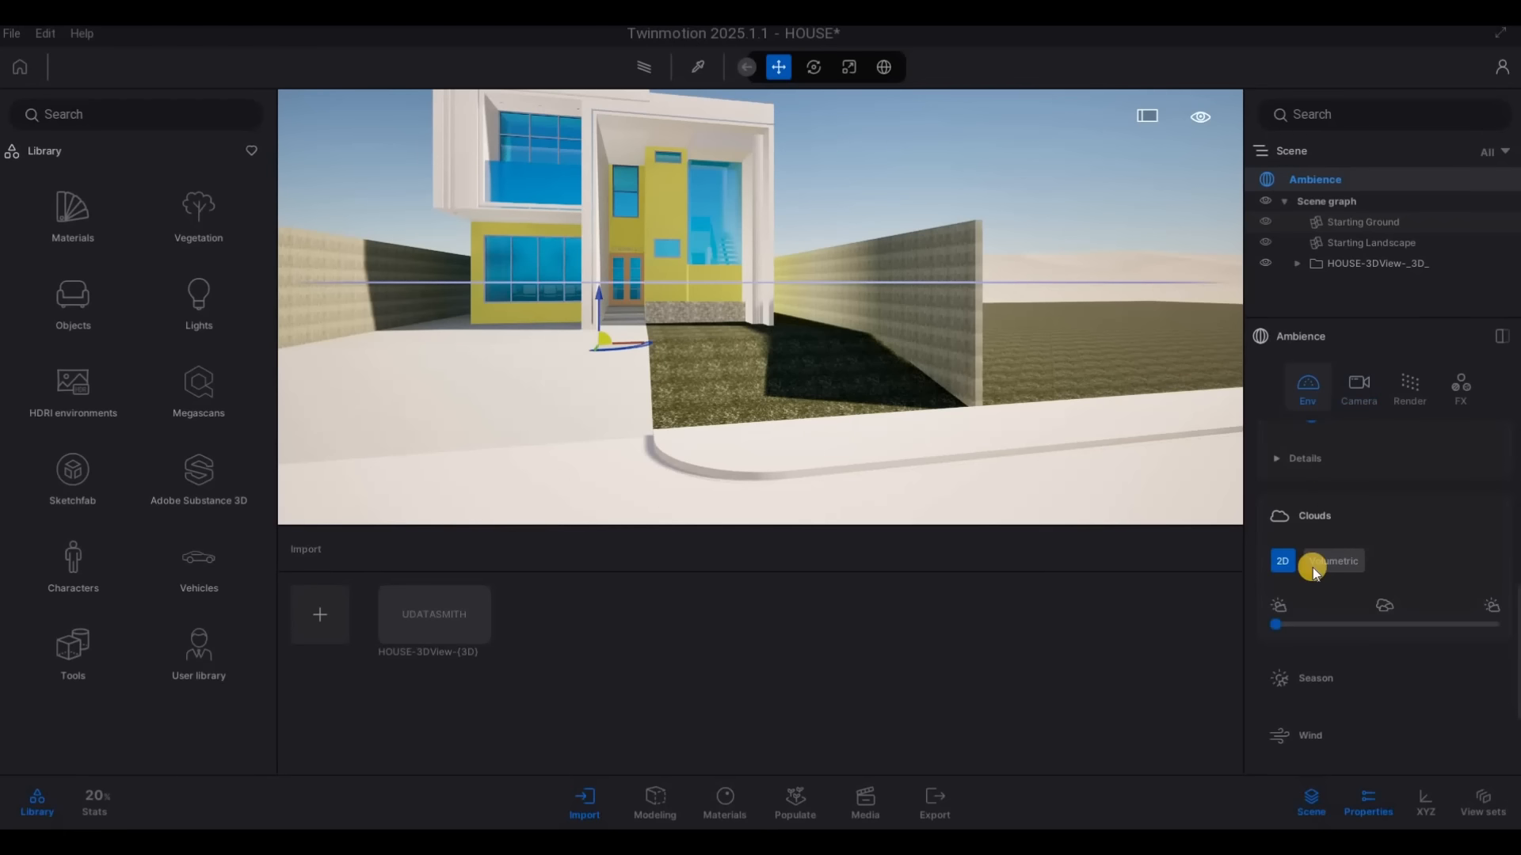
{"action": "scroll", "coordinate": [1335, 605], "scroll_direction": "up", "scroll_amount": 5}
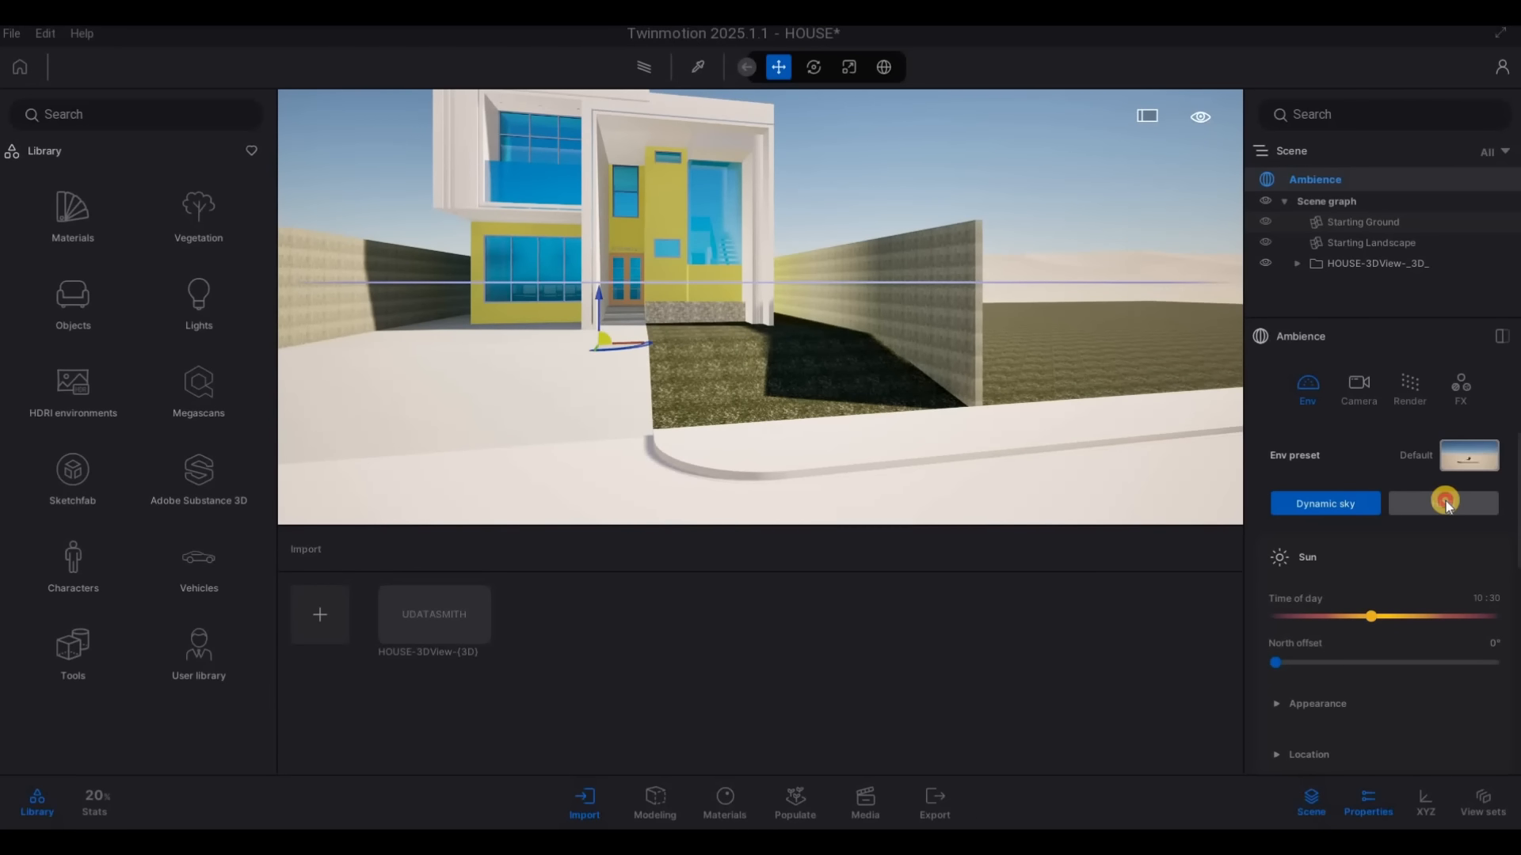
{"action": "left_click", "coordinate": [1446, 505]}
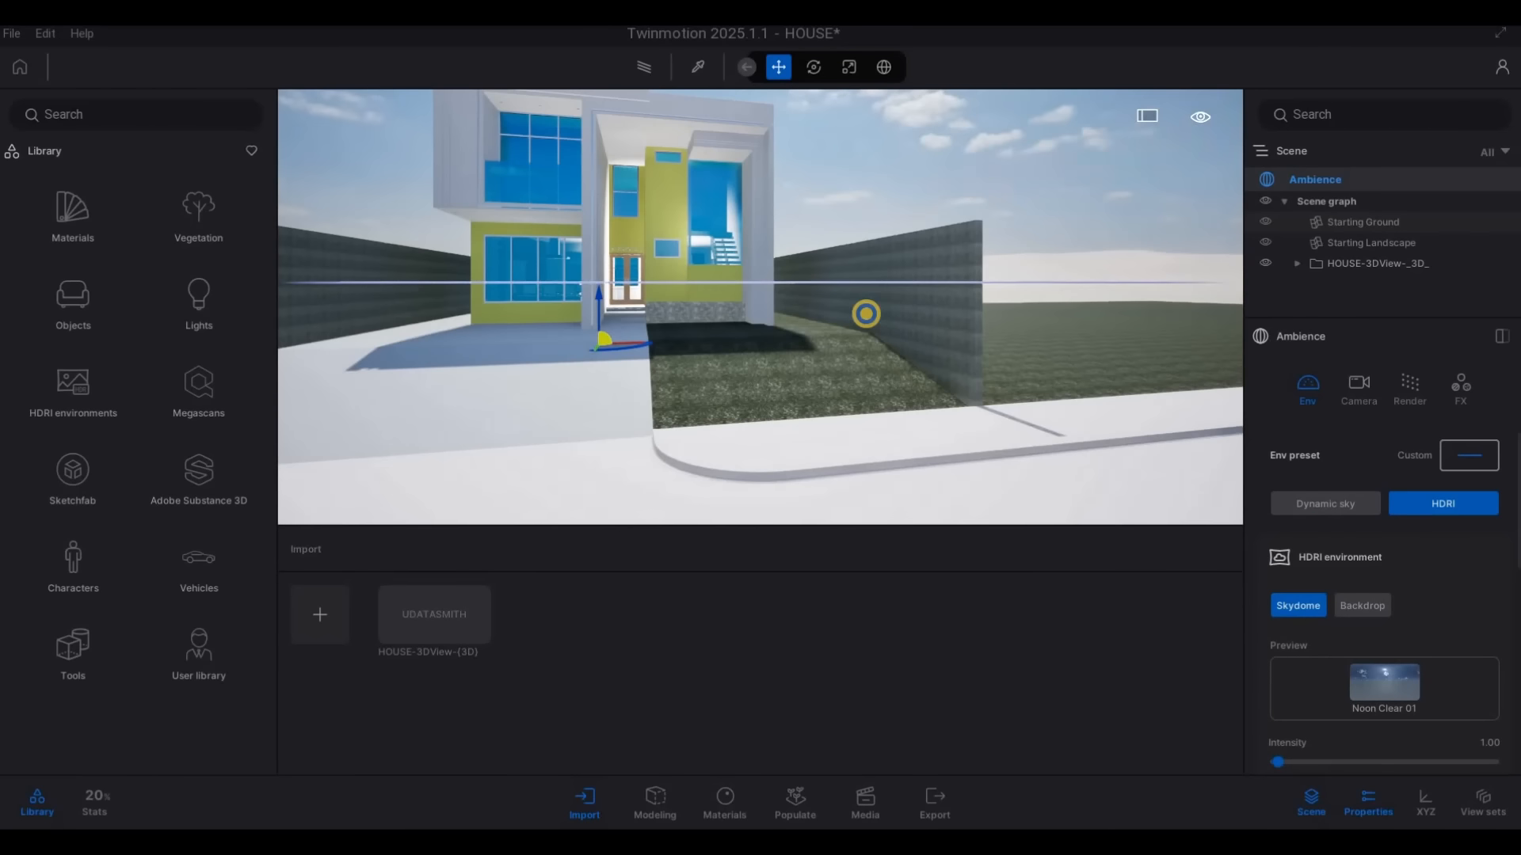
{"action": "key", "text": "a"}
{"action": "key", "text": "s"}
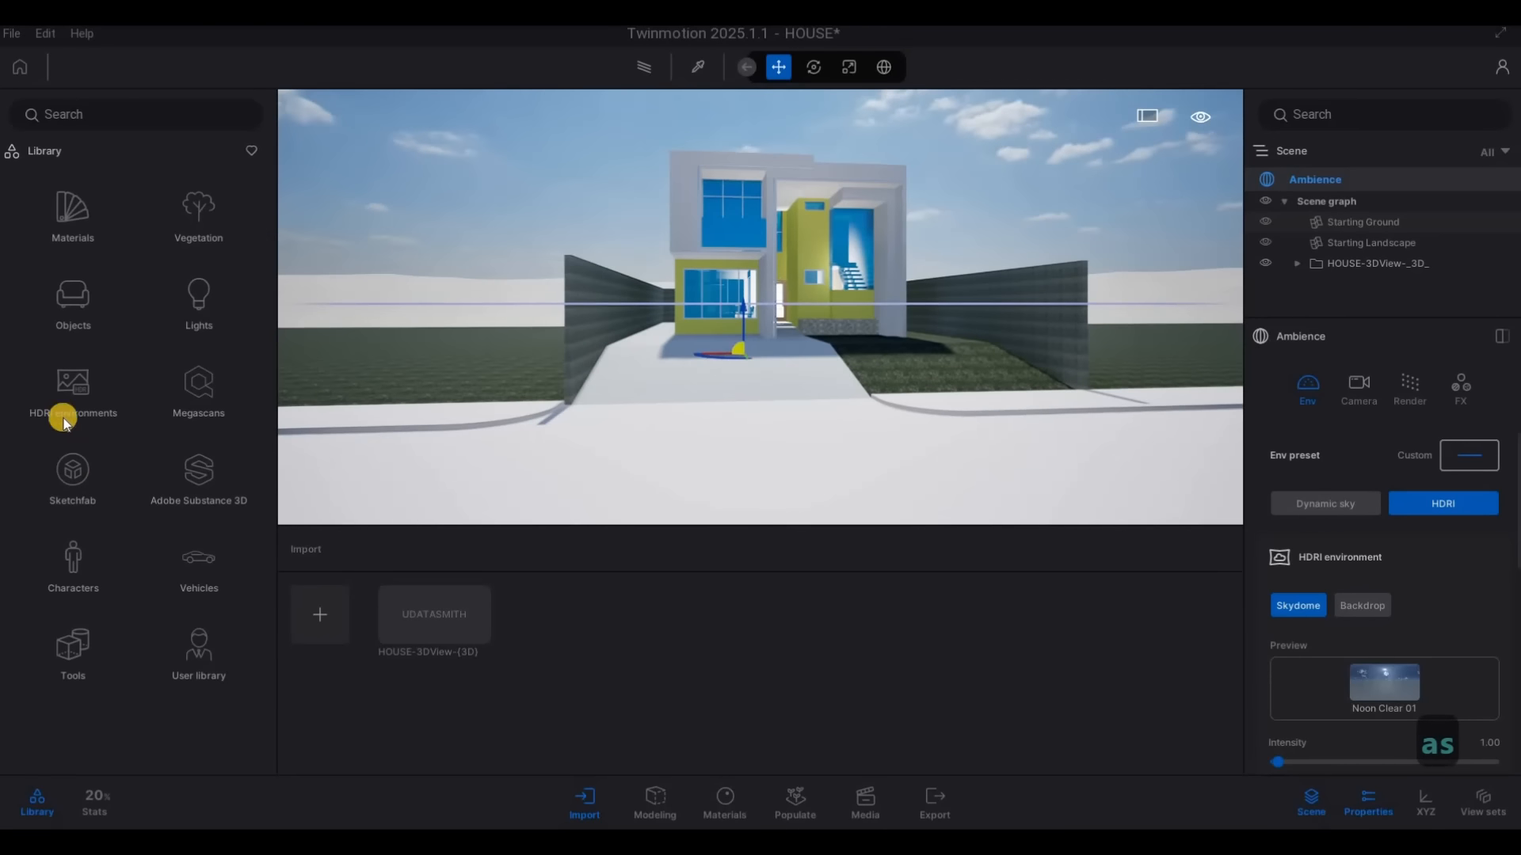
Open the outdoor HDRI environments in the library and switch the Ambience HDRI environment to Backdrop
{"action": "left_click", "coordinate": [63, 404]}
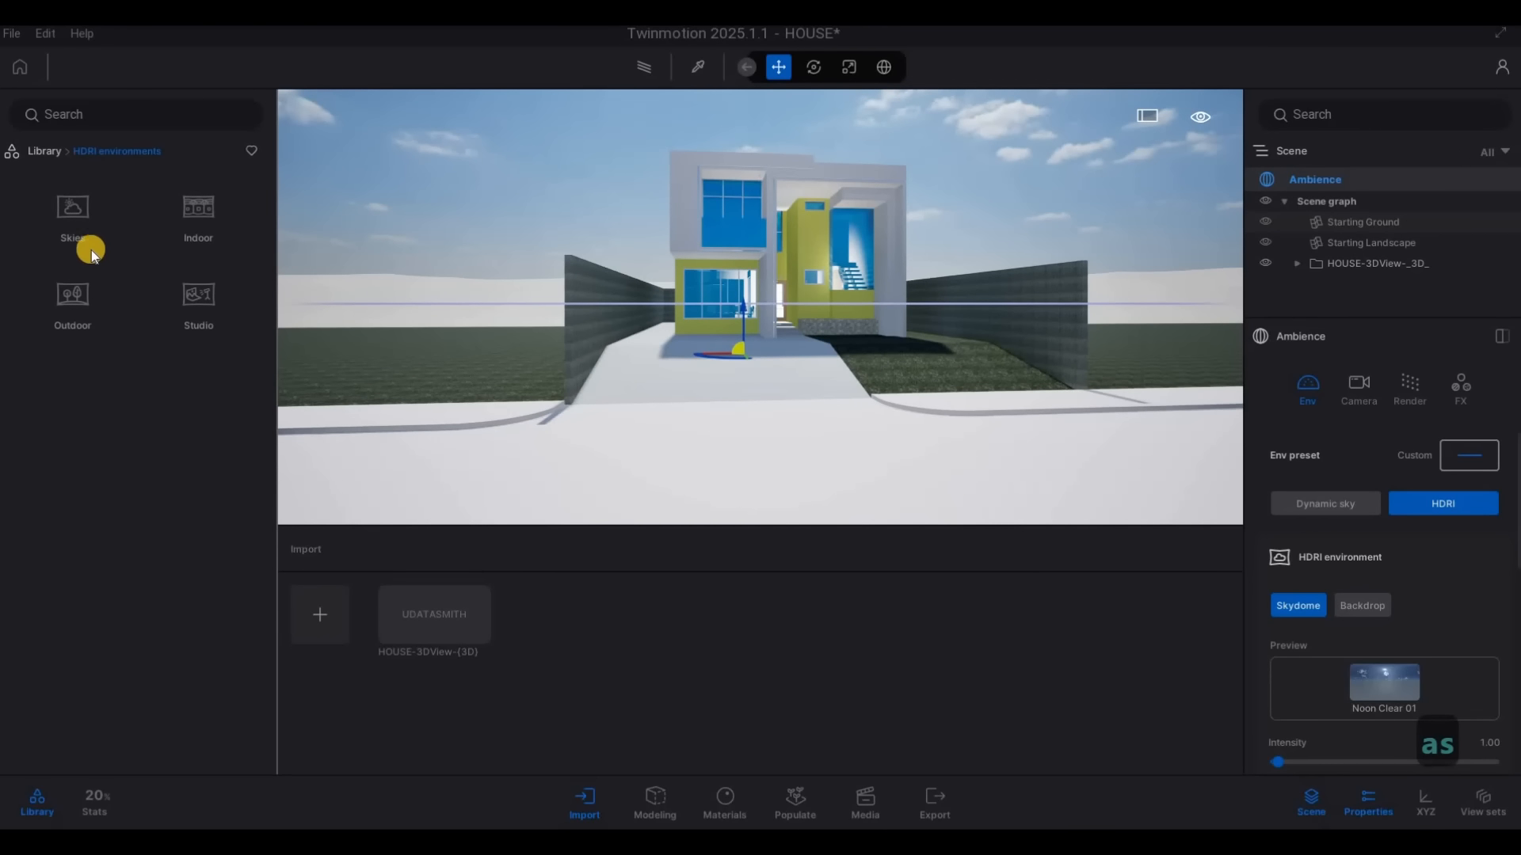
{"action": "left_click", "coordinate": [84, 312]}
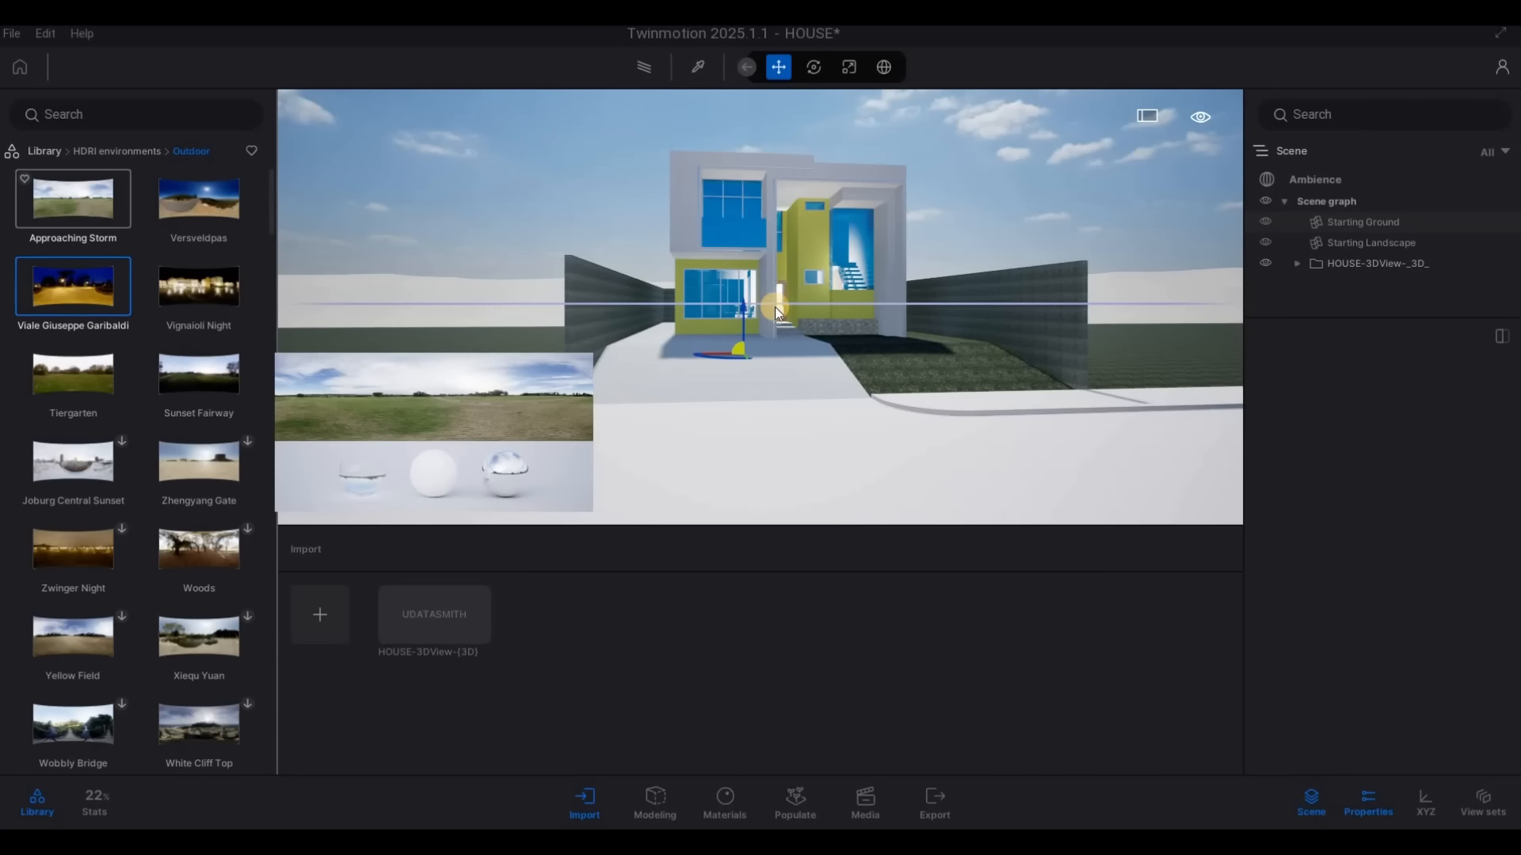
{"action": "left_click_drag", "start_coordinate": [815, 403], "coordinate": [1232, 230]}
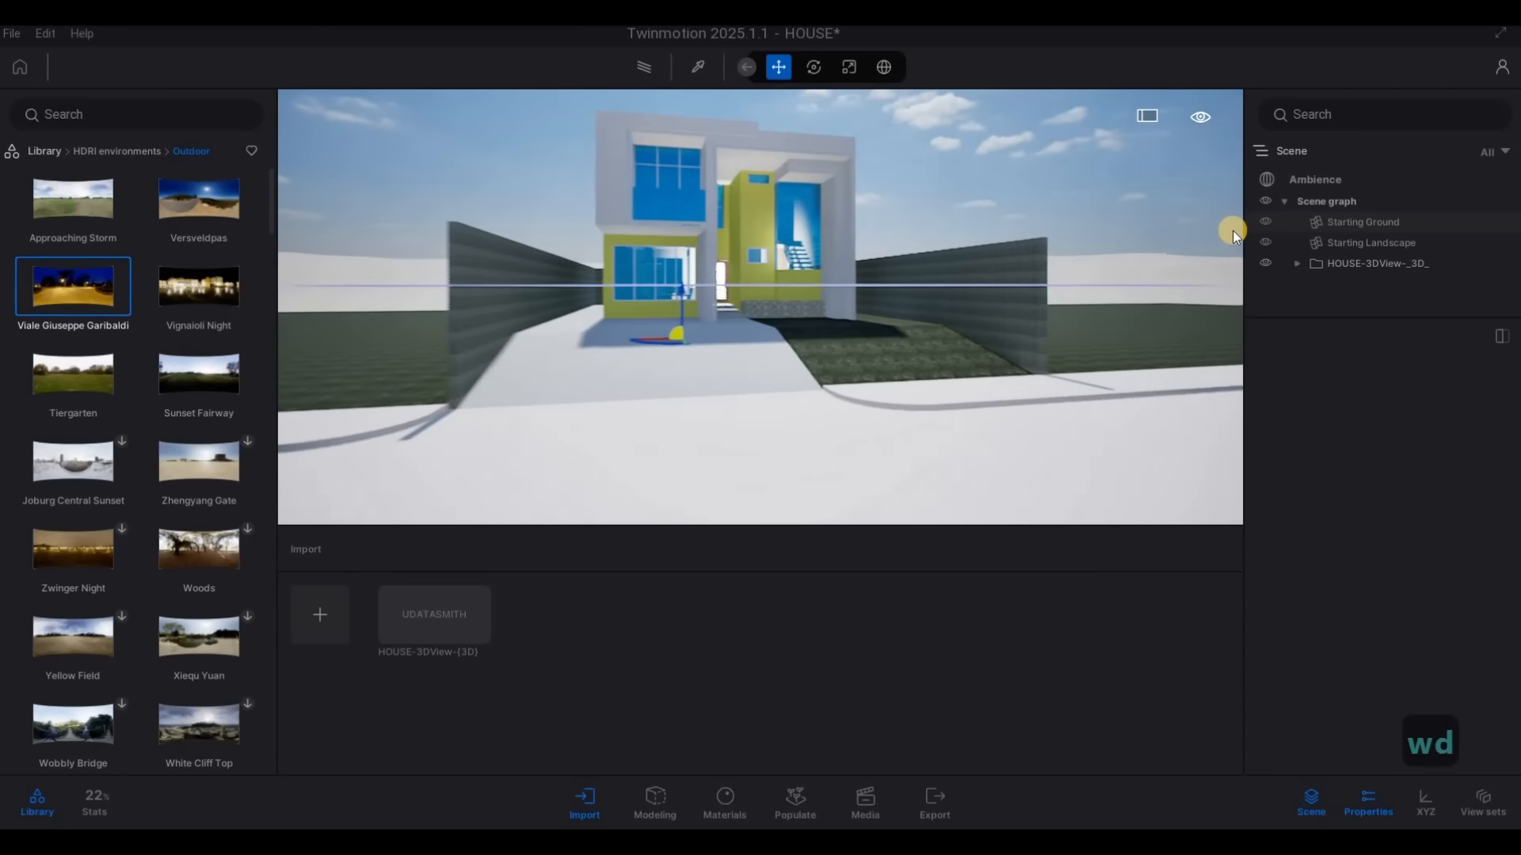
{"action": "left_click", "coordinate": [1309, 180]}
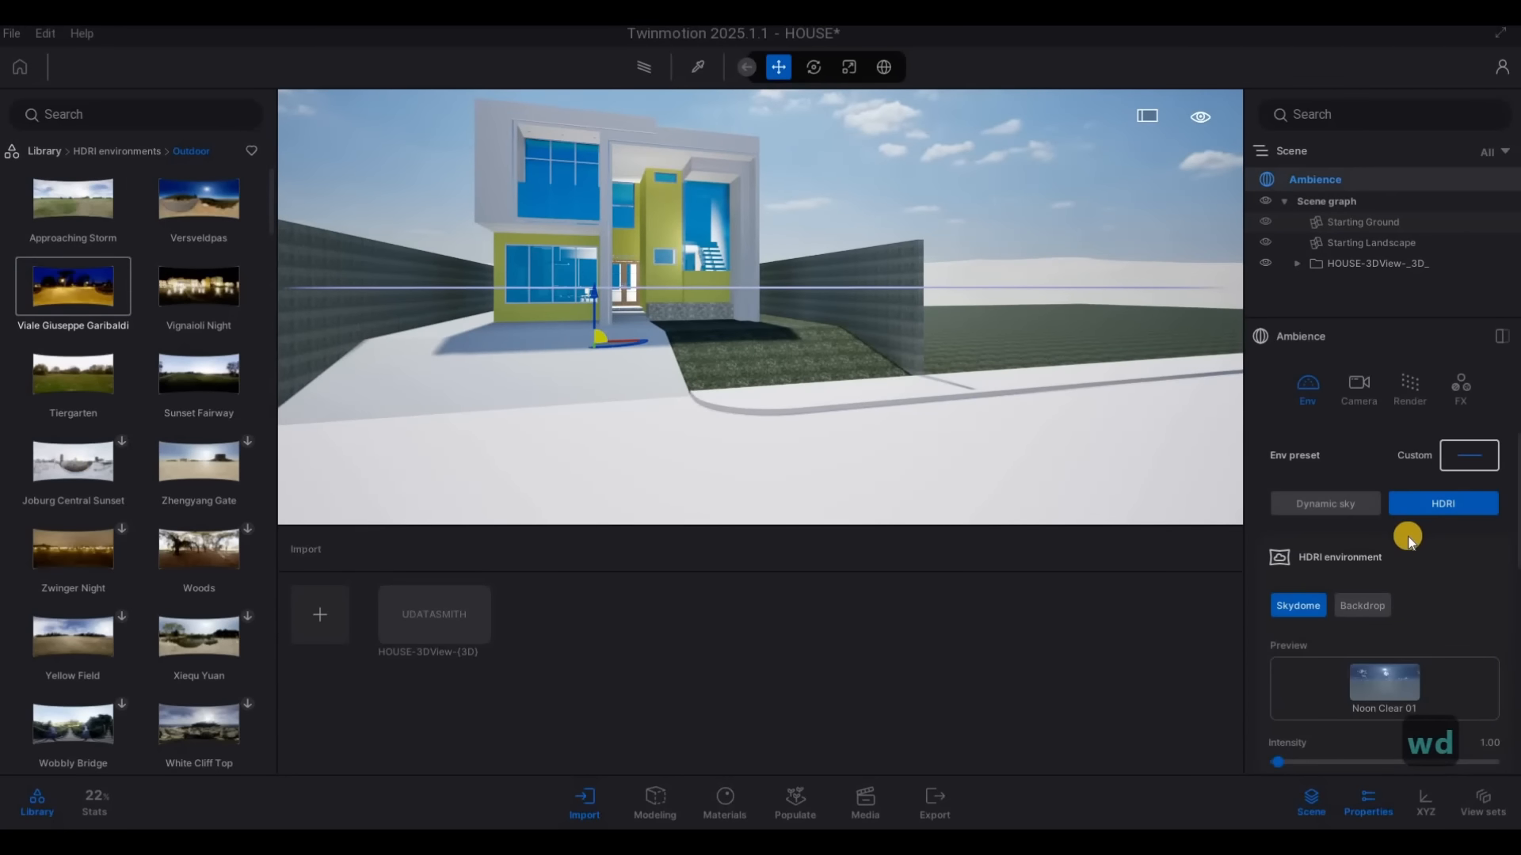
{"action": "scroll", "coordinate": [1368, 563], "scroll_direction": "down", "scroll_amount": 1}
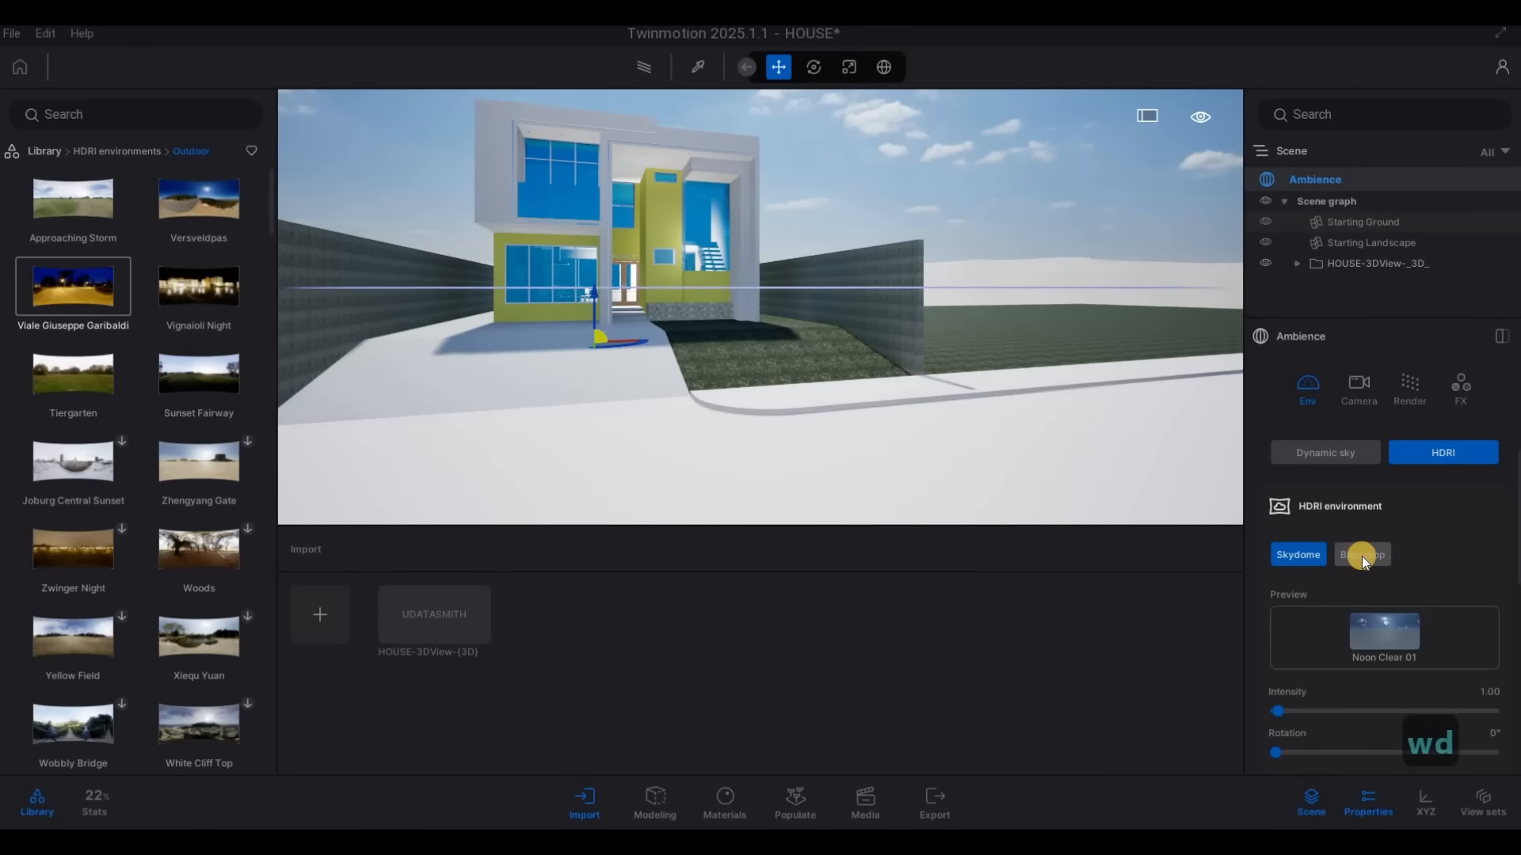
{"action": "left_click", "coordinate": [1361, 556]}
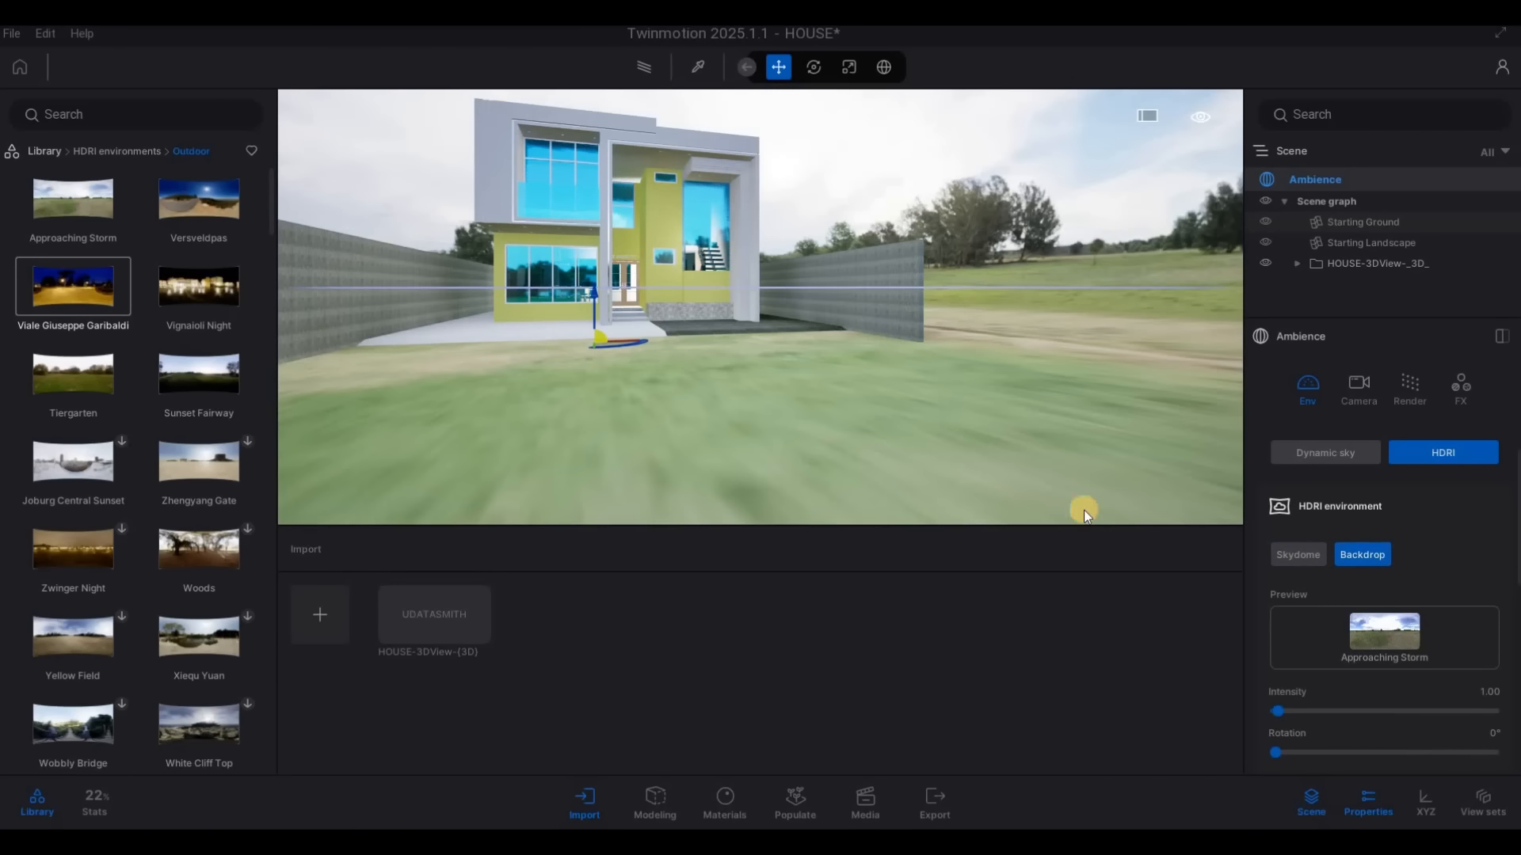
Try to move the gizmo downward in front of the house and undo that move
{"action": "right_click_drag", "start_coordinate": [899, 353], "coordinate": [876, 349]}
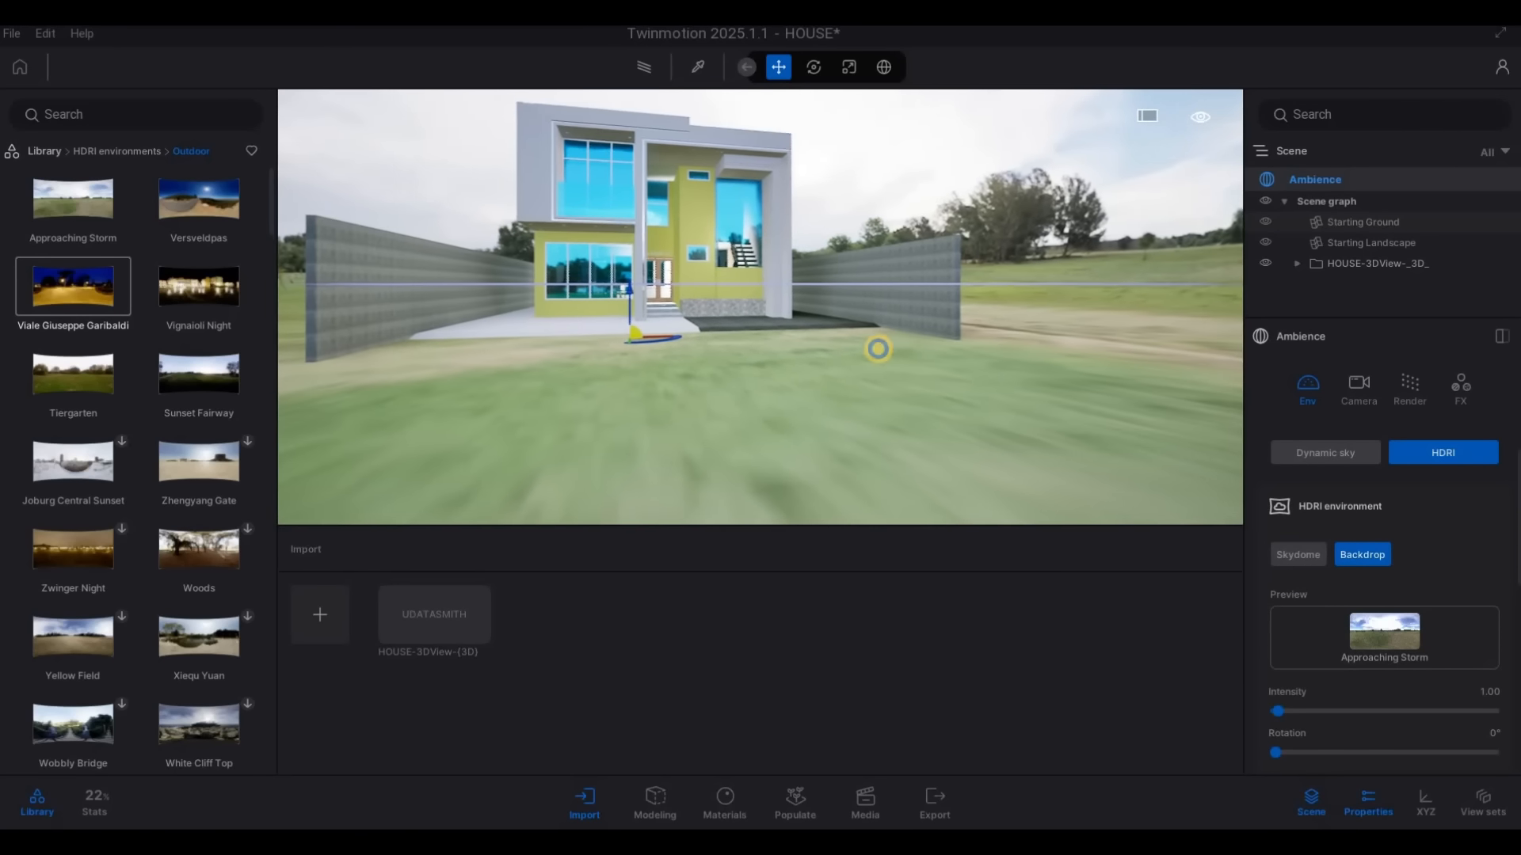
{"action": "key", "text": "q"}
{"action": "key", "text": "d"}
{"action": "key", "text": "s"}
{"action": "key", "text": "a"}
{"action": "key", "text": "s"}
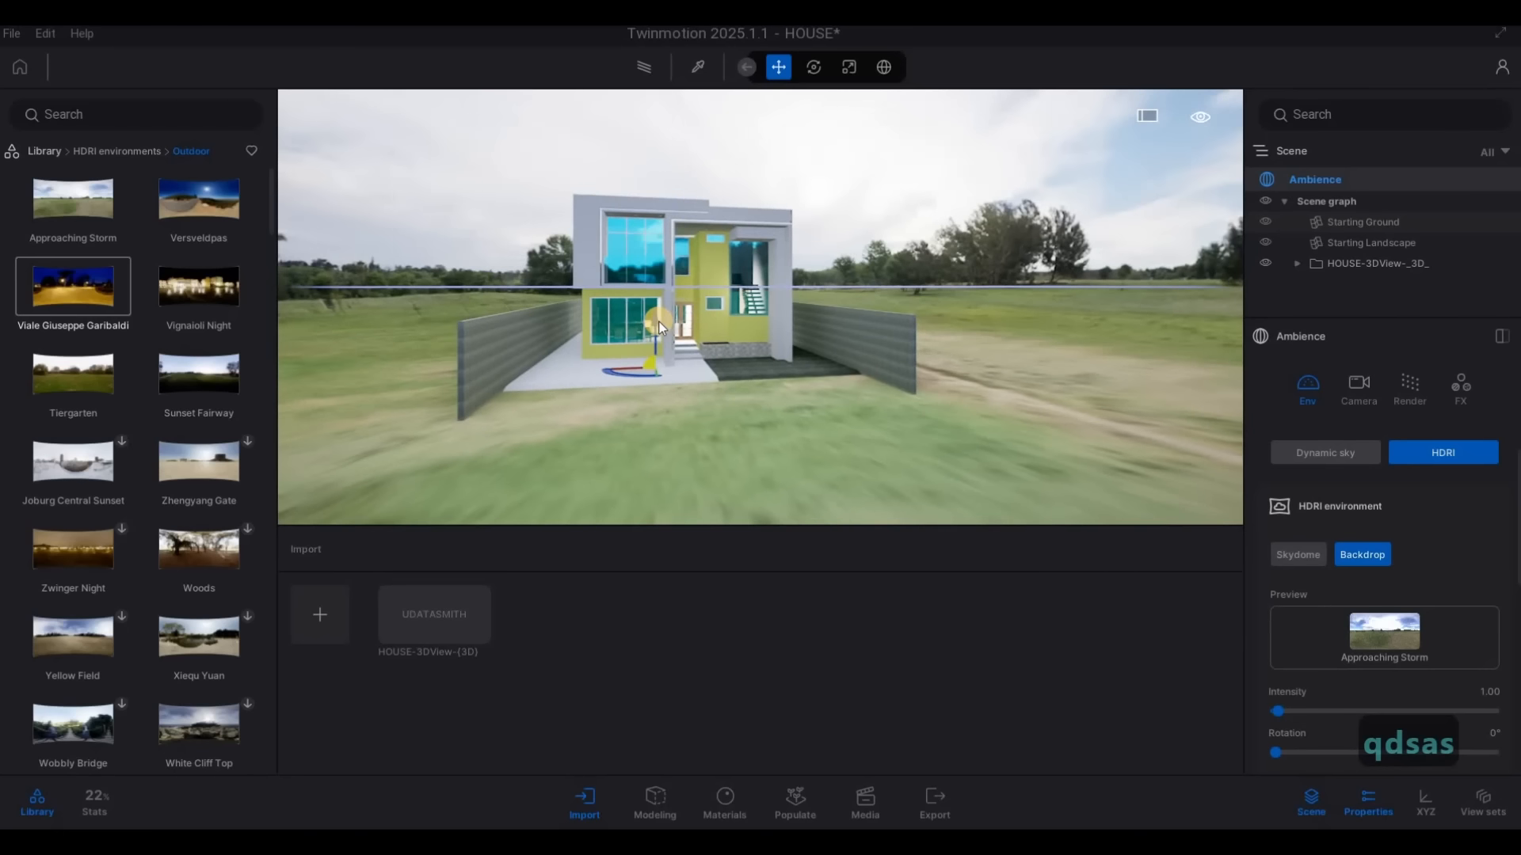
{"action": "left_click_drag", "start_coordinate": [659, 351], "coordinate": [662, 357]}
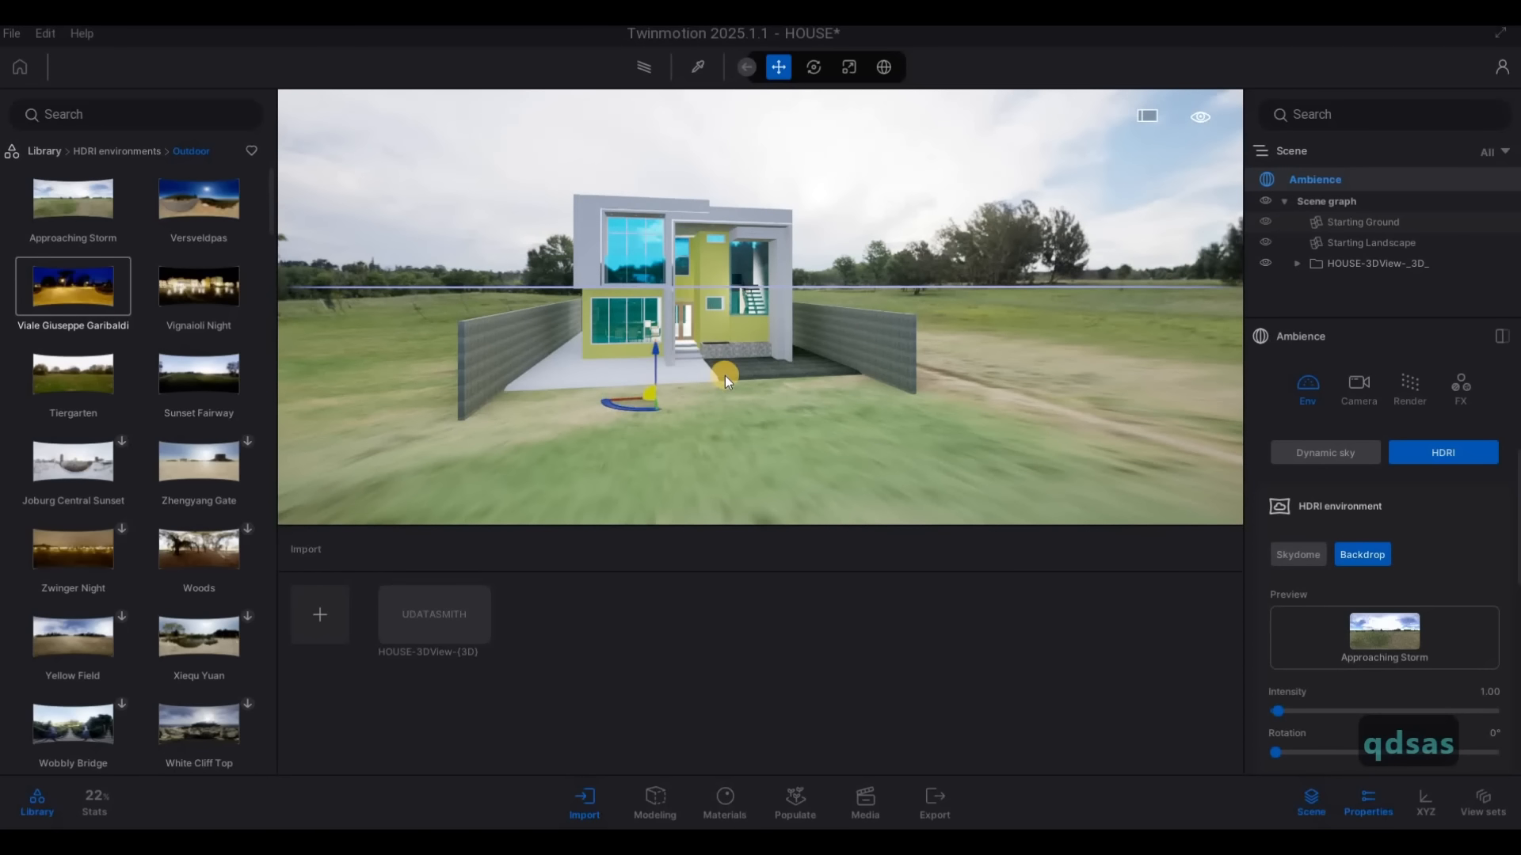
{"action": "key", "text": "ctrl+z"}
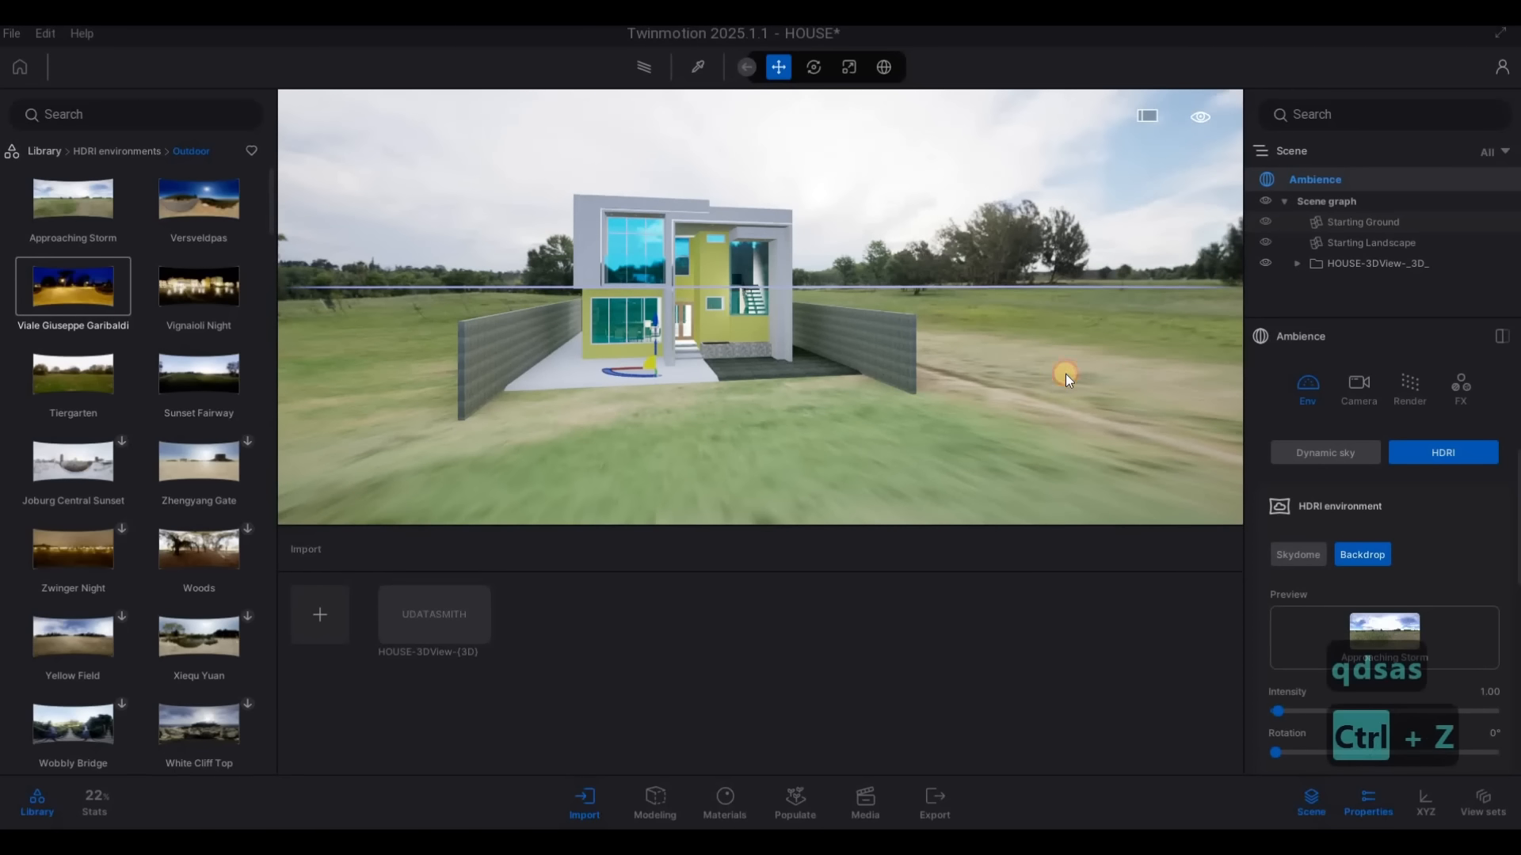
{"action": "left_click", "coordinate": [976, 370]}
{"action": "left_click", "coordinate": [986, 295]}
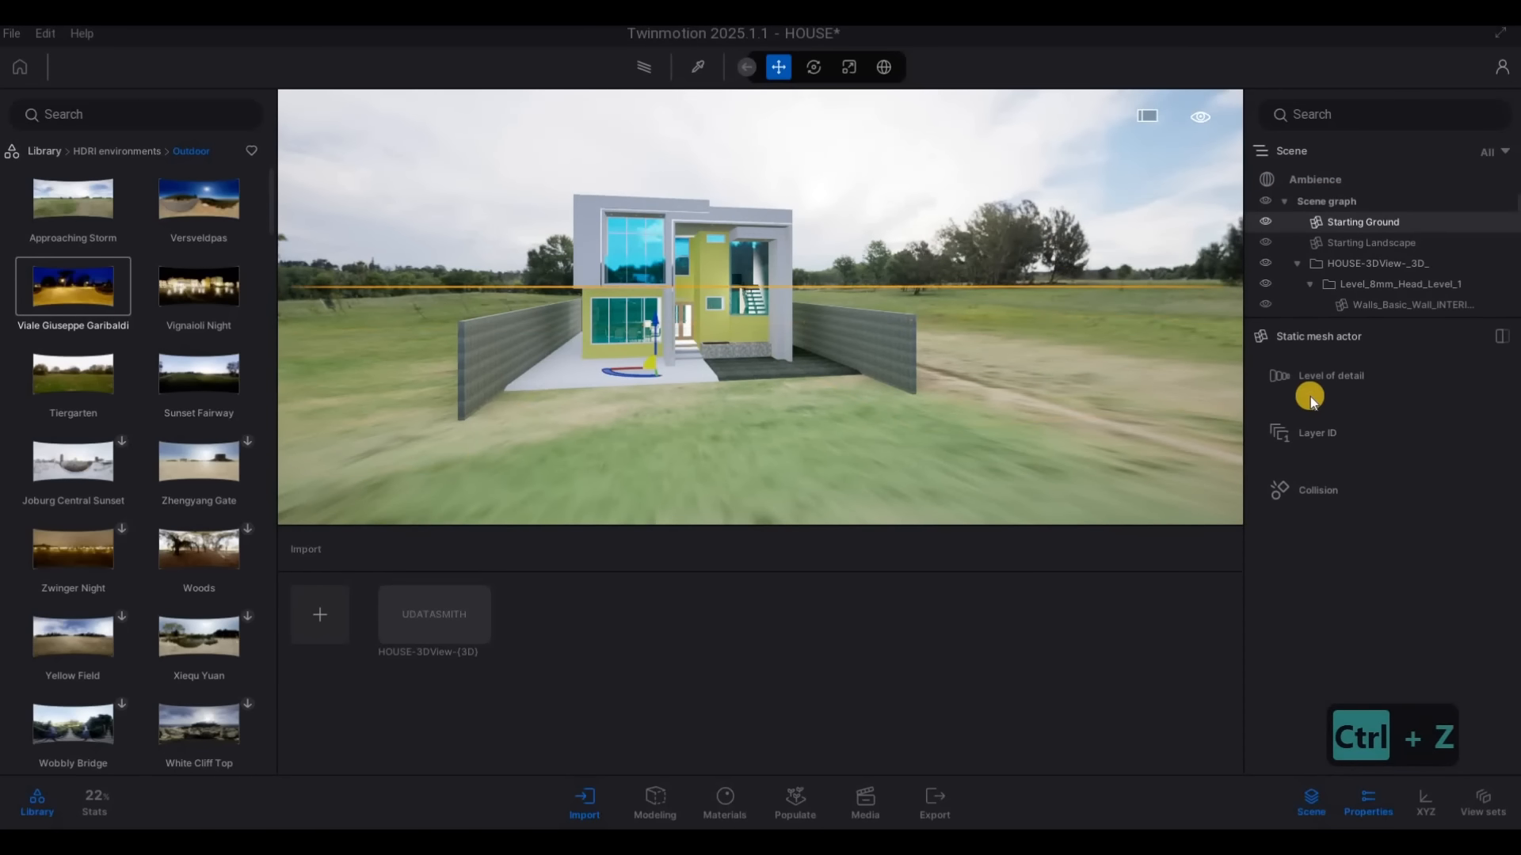
In the HDRI details of the Ambience, set the backdrop size to 112.7 m and the height offset to -2.0 m
{"action": "left_click", "coordinate": [1300, 177]}
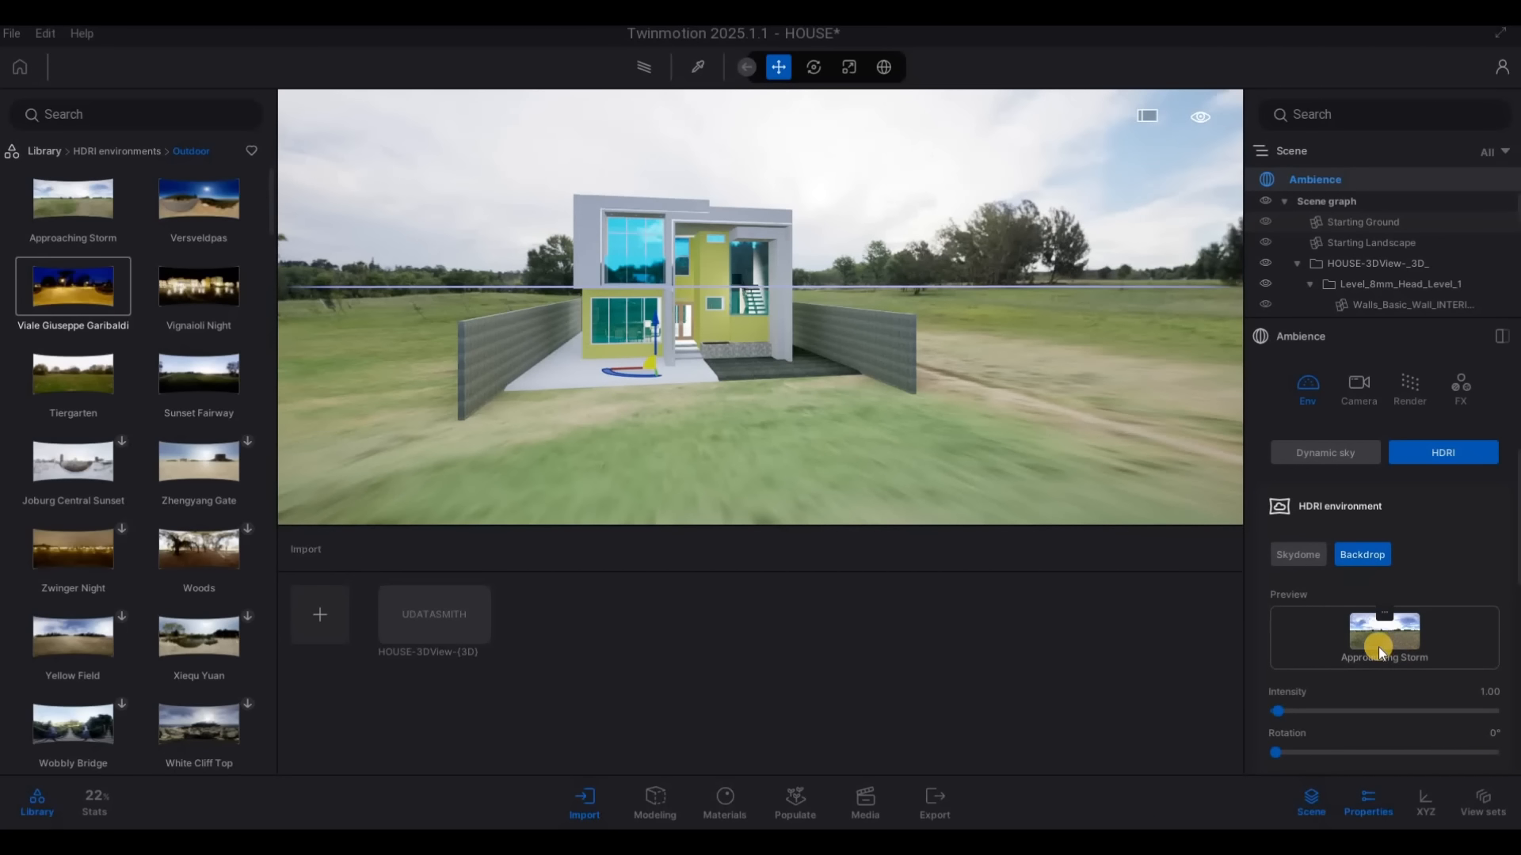
{"action": "scroll", "coordinate": [1333, 677], "scroll_direction": "down", "scroll_amount": 3}
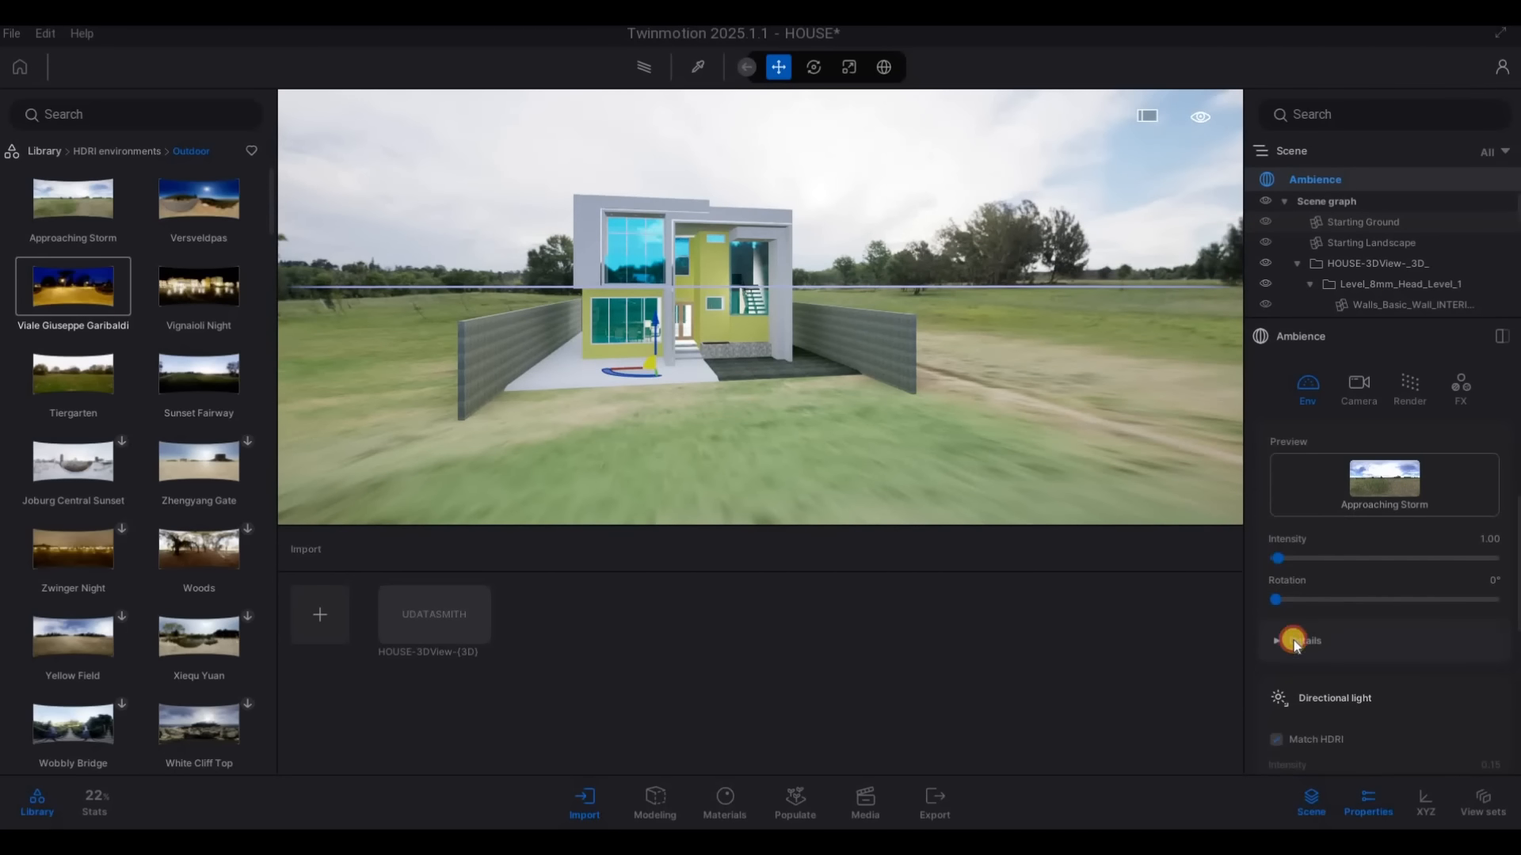
{"action": "left_click", "coordinate": [1294, 640]}
{"action": "scroll", "coordinate": [1346, 666], "scroll_direction": "down", "scroll_amount": 2}
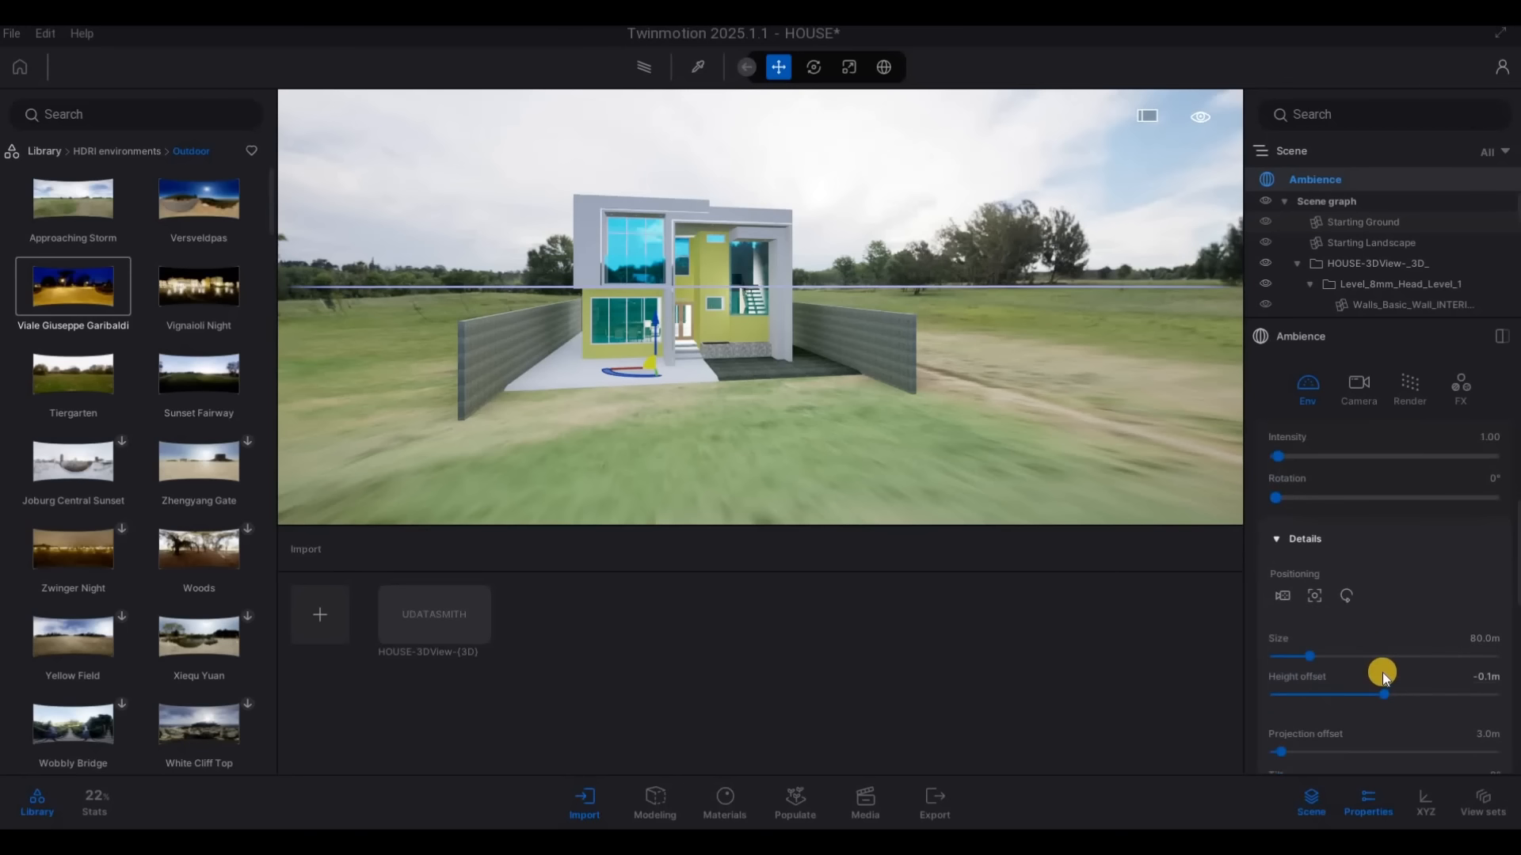
{"action": "left_click_drag", "start_coordinate": [1382, 673], "coordinate": [1324, 637]}
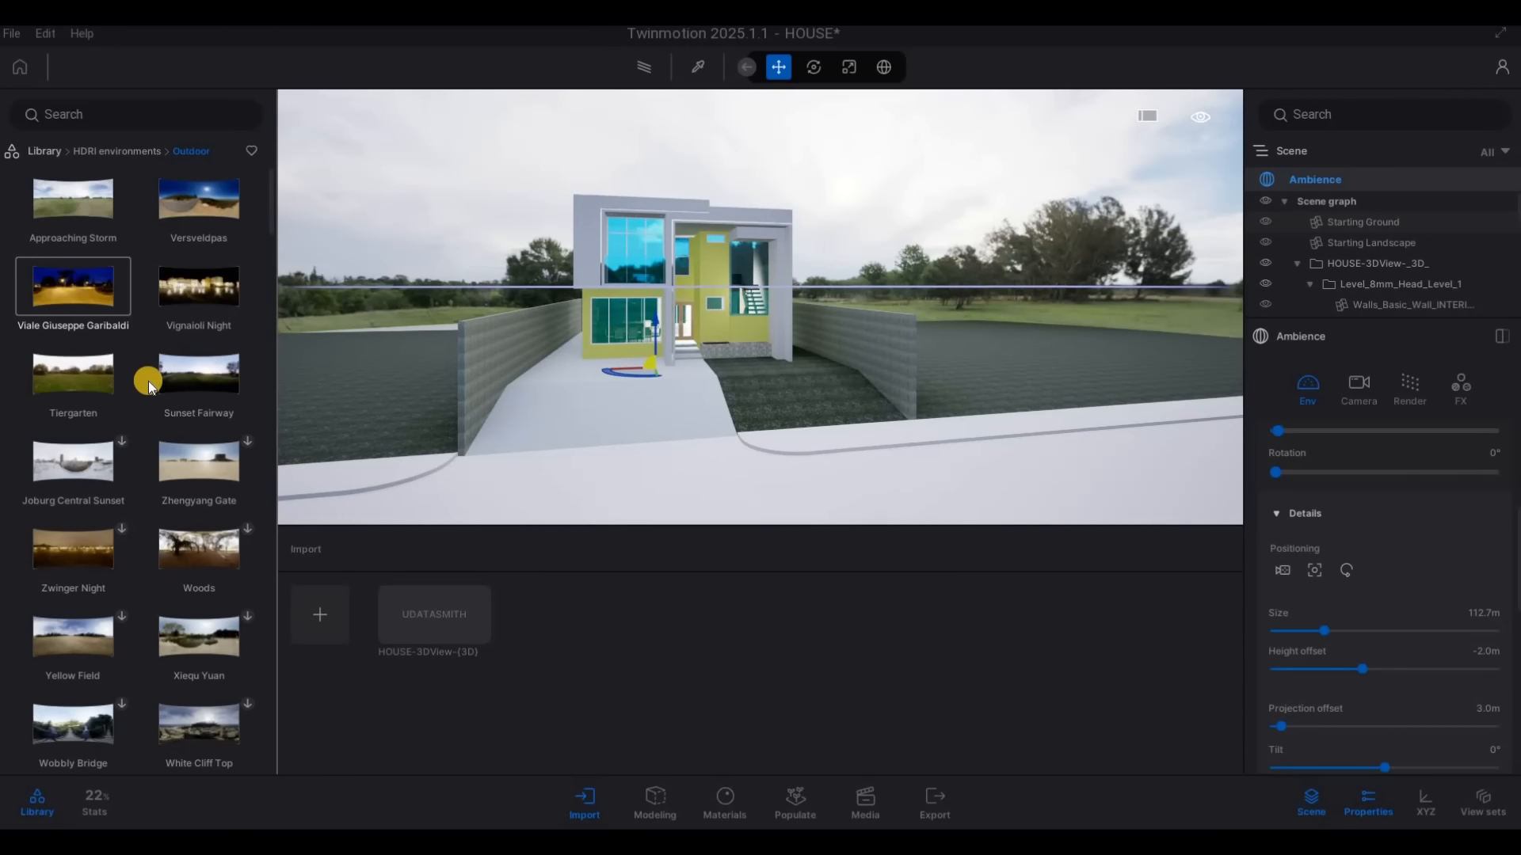
Replace the Approaching Storm backdrop with the Tiergarten outdoor HDRI
{"action": "mouse_move", "coordinate": [212, 384]}
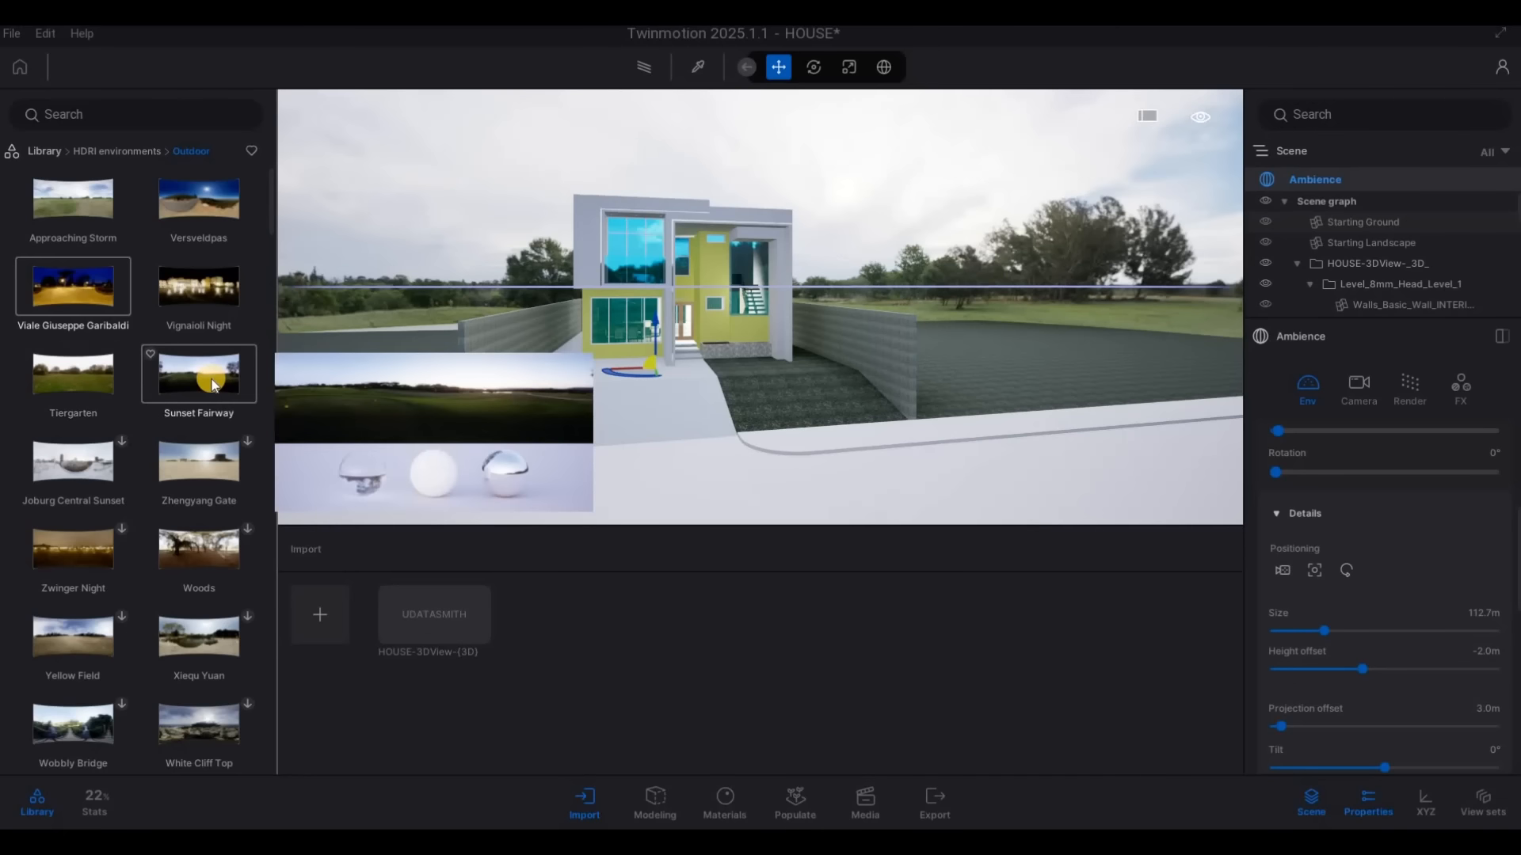
{"action": "left_click_drag", "start_coordinate": [212, 385], "coordinate": [1215, 536]}
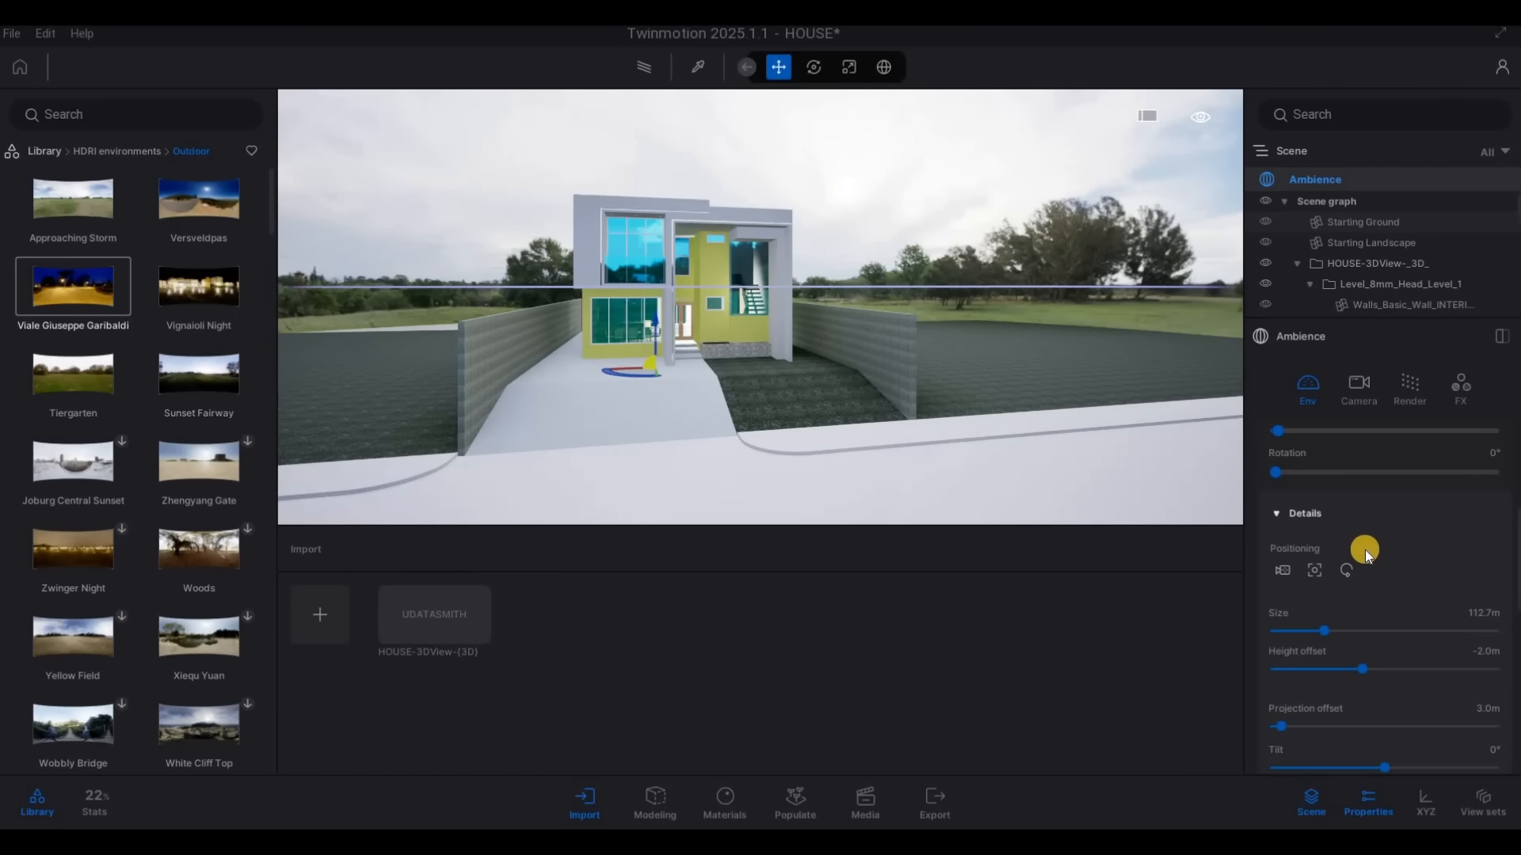
{"action": "scroll", "coordinate": [1365, 554], "scroll_direction": "up", "scroll_amount": 5}
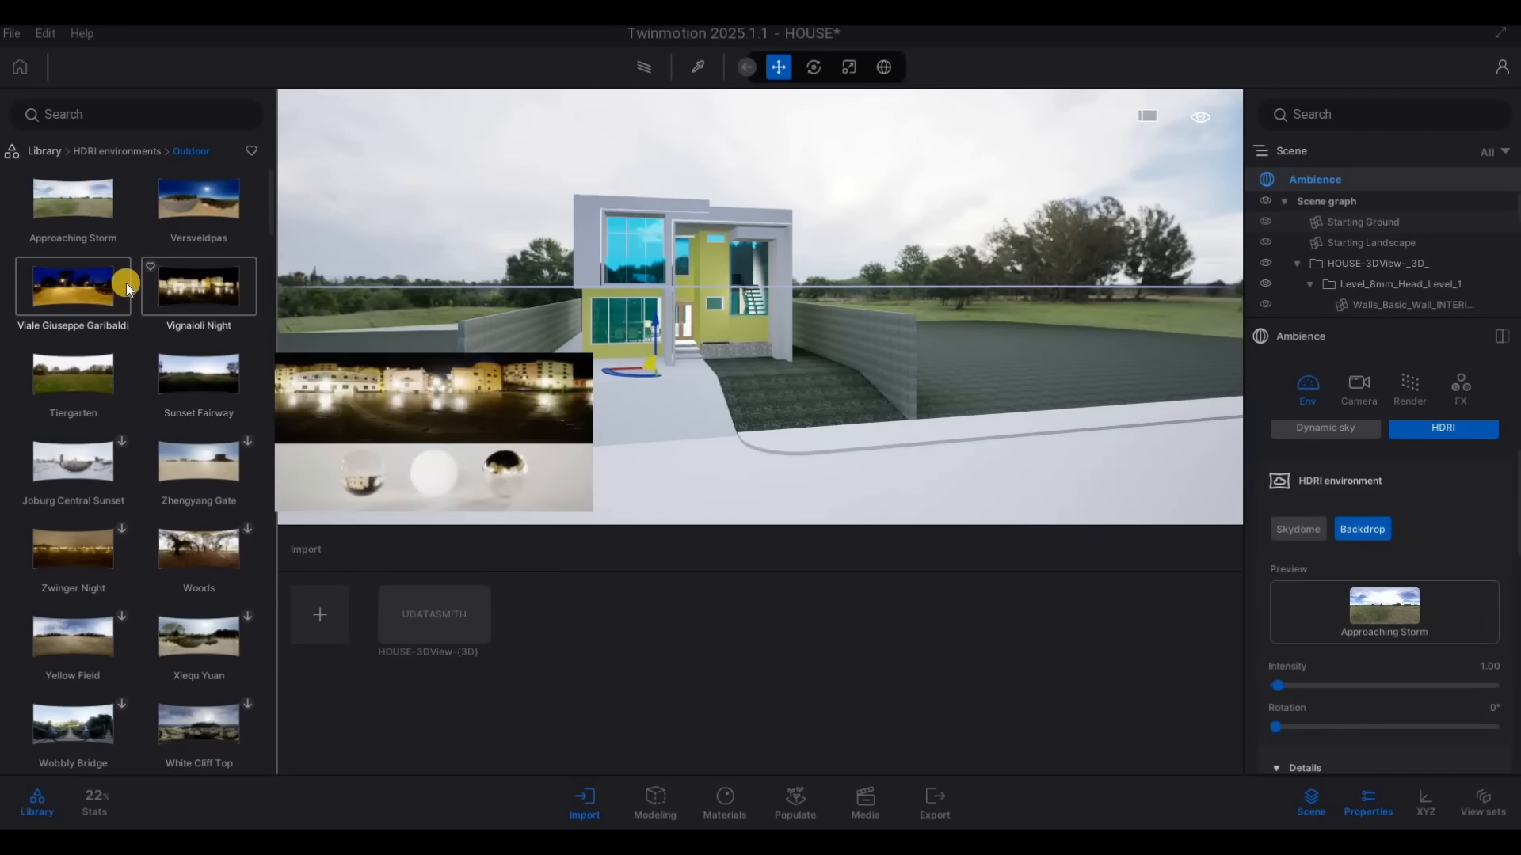
{"action": "left_click", "coordinate": [1387, 610]}
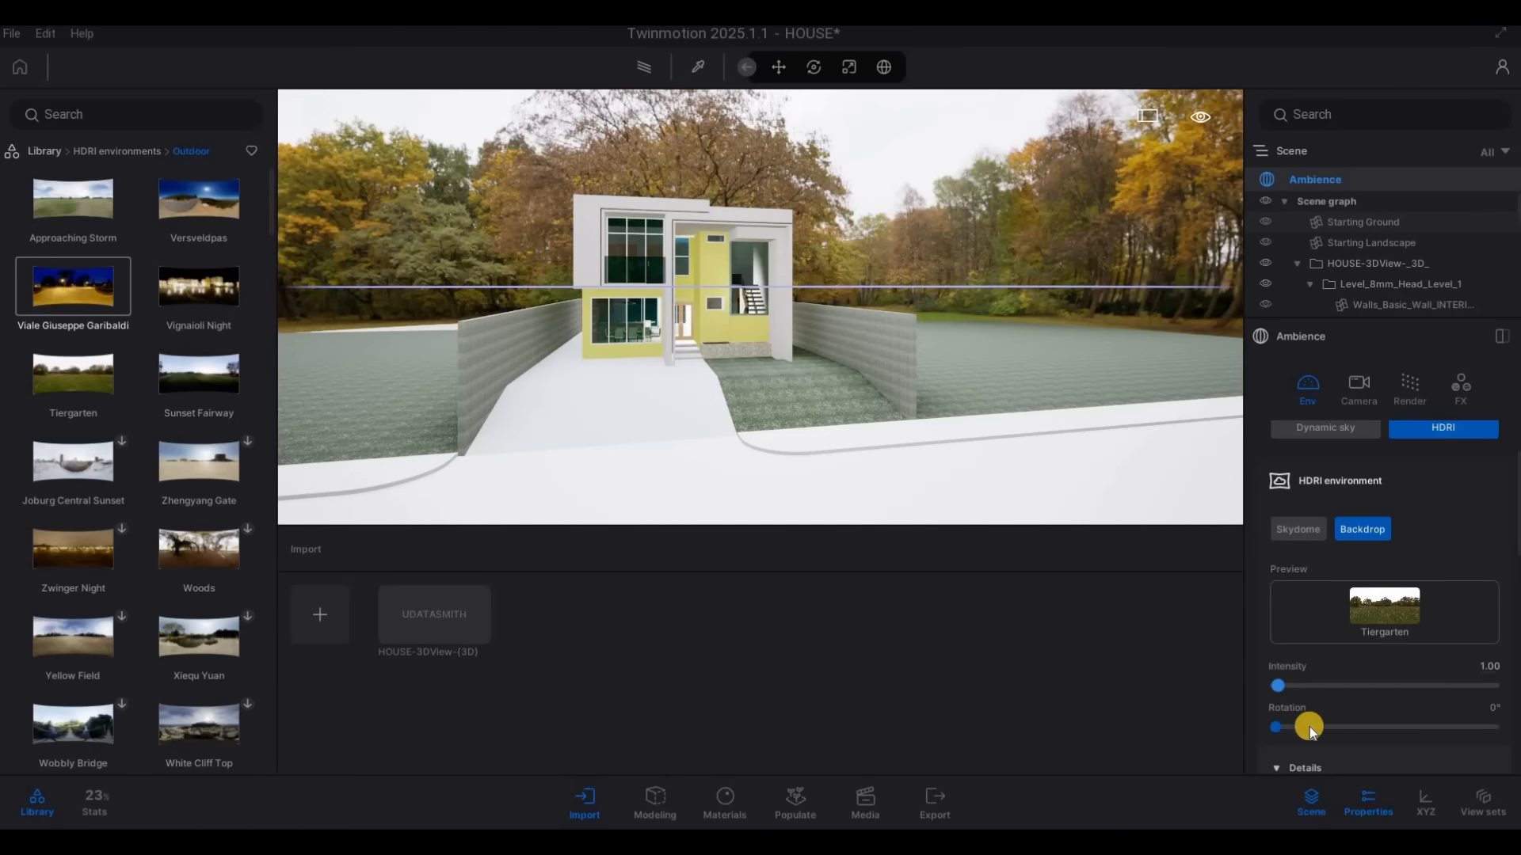
Try HDRI rotations of 156°, 280° and 360°, and set the Tiergarten backdrop size to 295.5 m
{"action": "left_click_drag", "start_coordinate": [1288, 724], "coordinate": [1371, 733]}
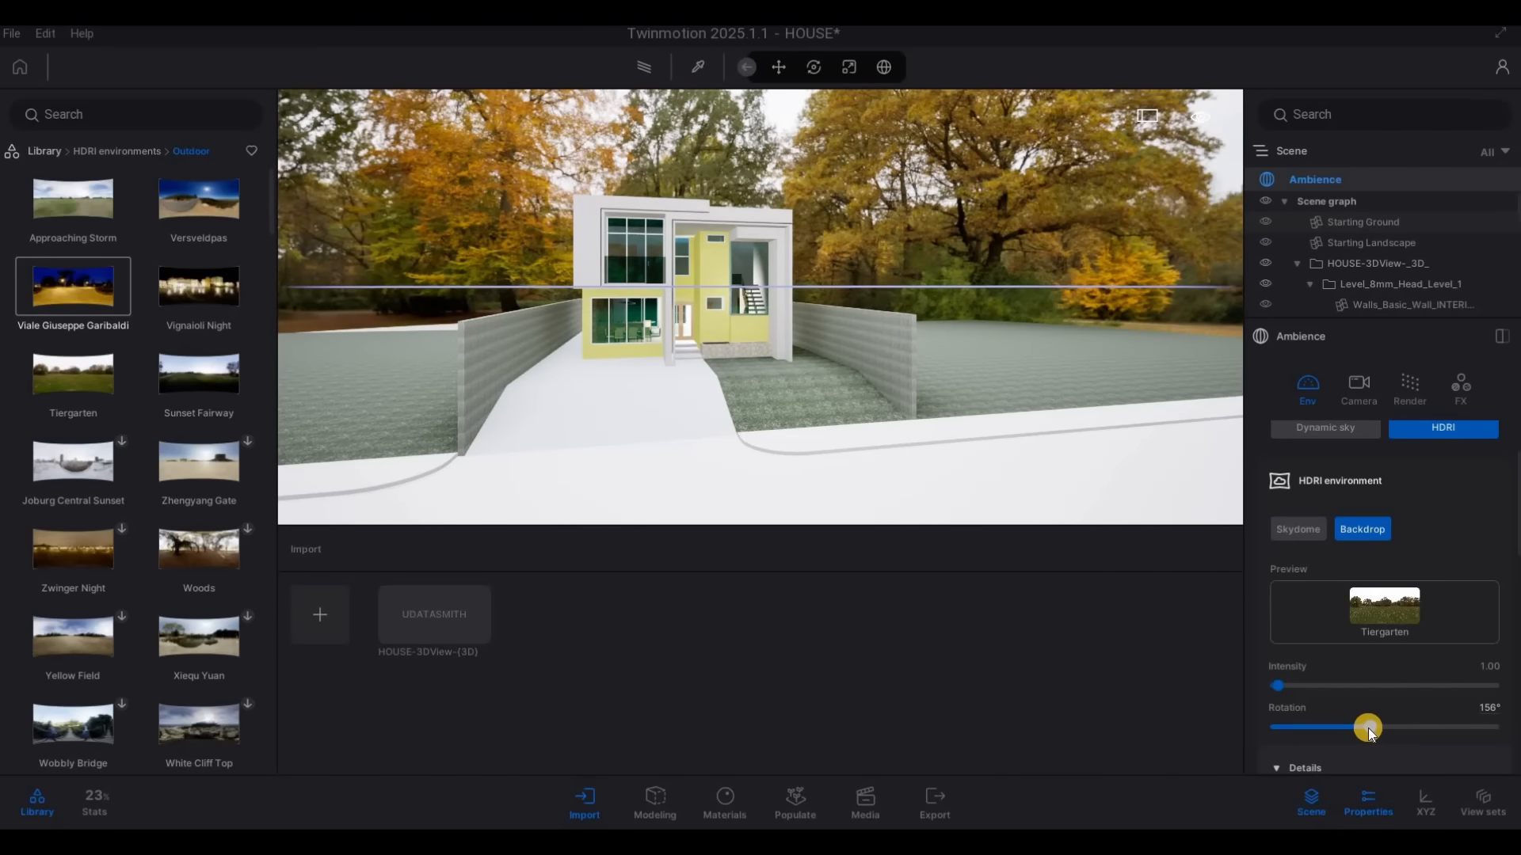
{"action": "scroll", "coordinate": [1359, 705], "scroll_direction": "down", "scroll_amount": 3}
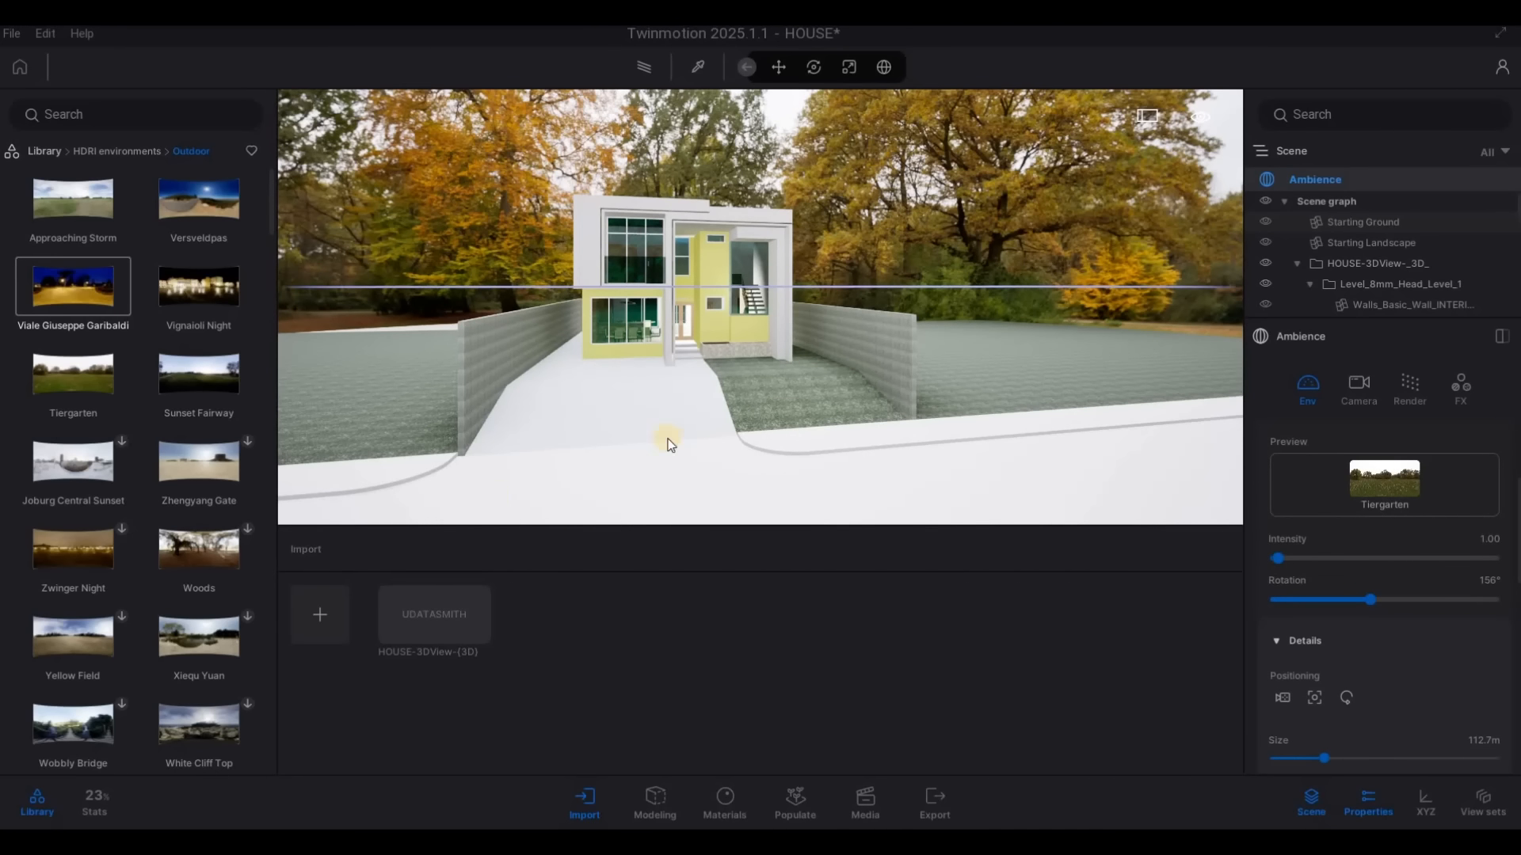
{"action": "left_click_drag", "start_coordinate": [1368, 596], "coordinate": [1445, 609]}
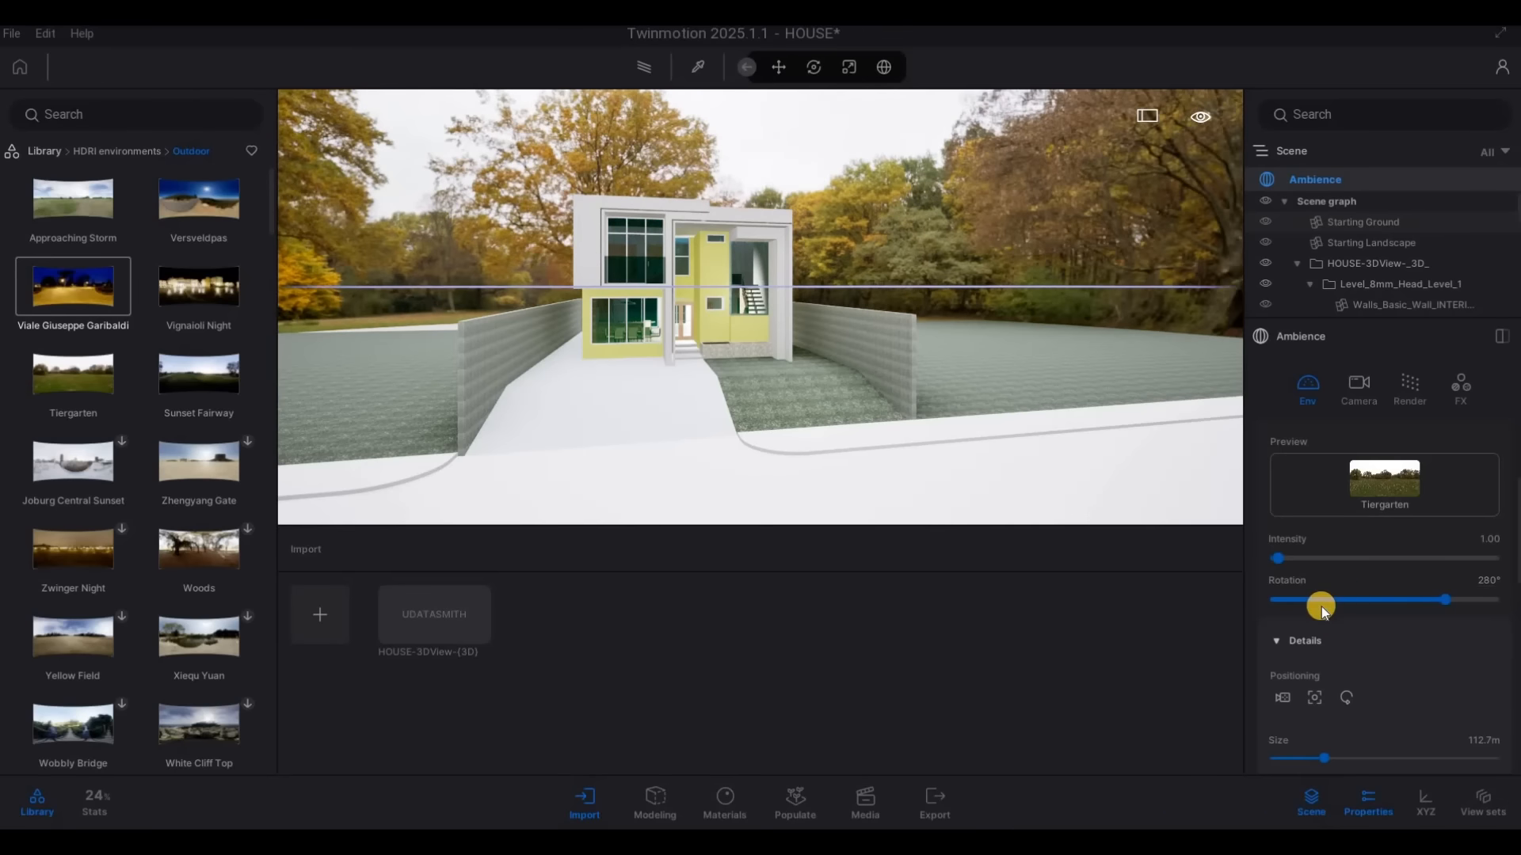
{"action": "scroll", "coordinate": [1323, 670], "scroll_direction": "down", "scroll_amount": 1}
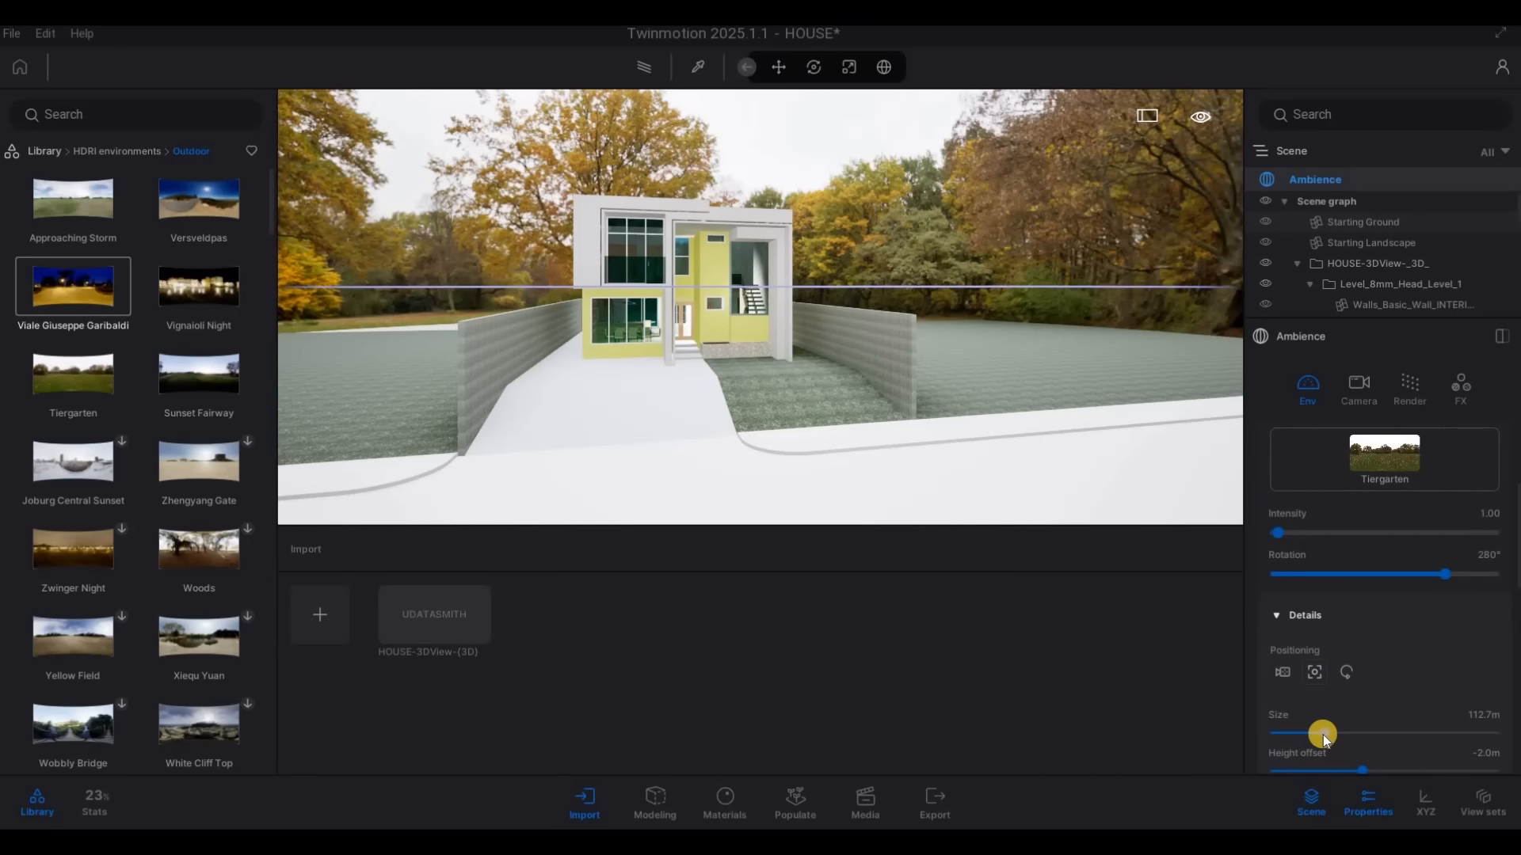
{"action": "left_click_drag", "start_coordinate": [1321, 732], "coordinate": [1407, 732]}
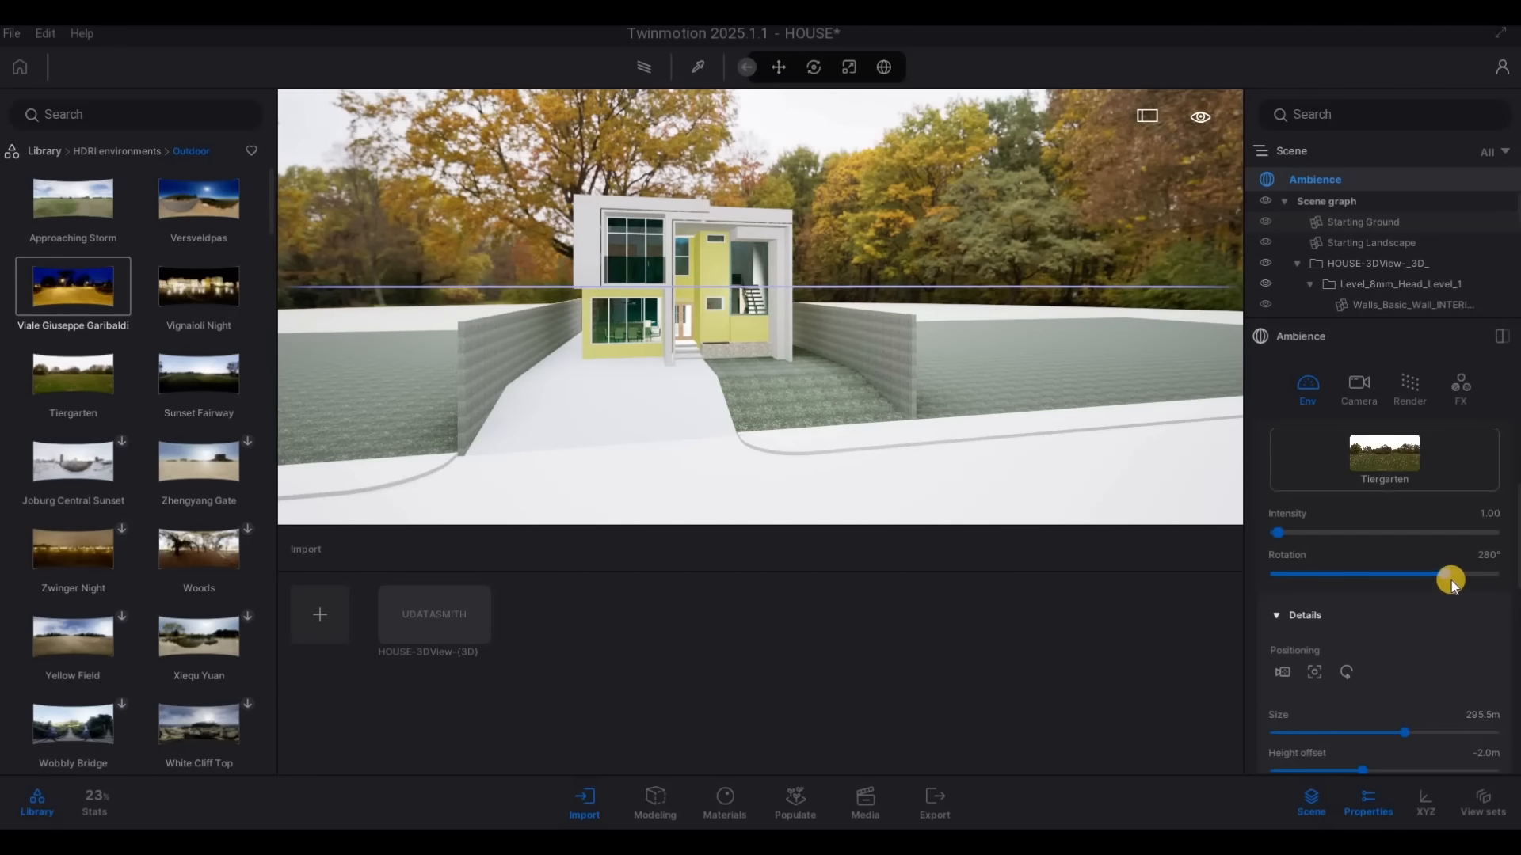
{"action": "left_click_drag", "start_coordinate": [1460, 573], "coordinate": [1497, 574]}
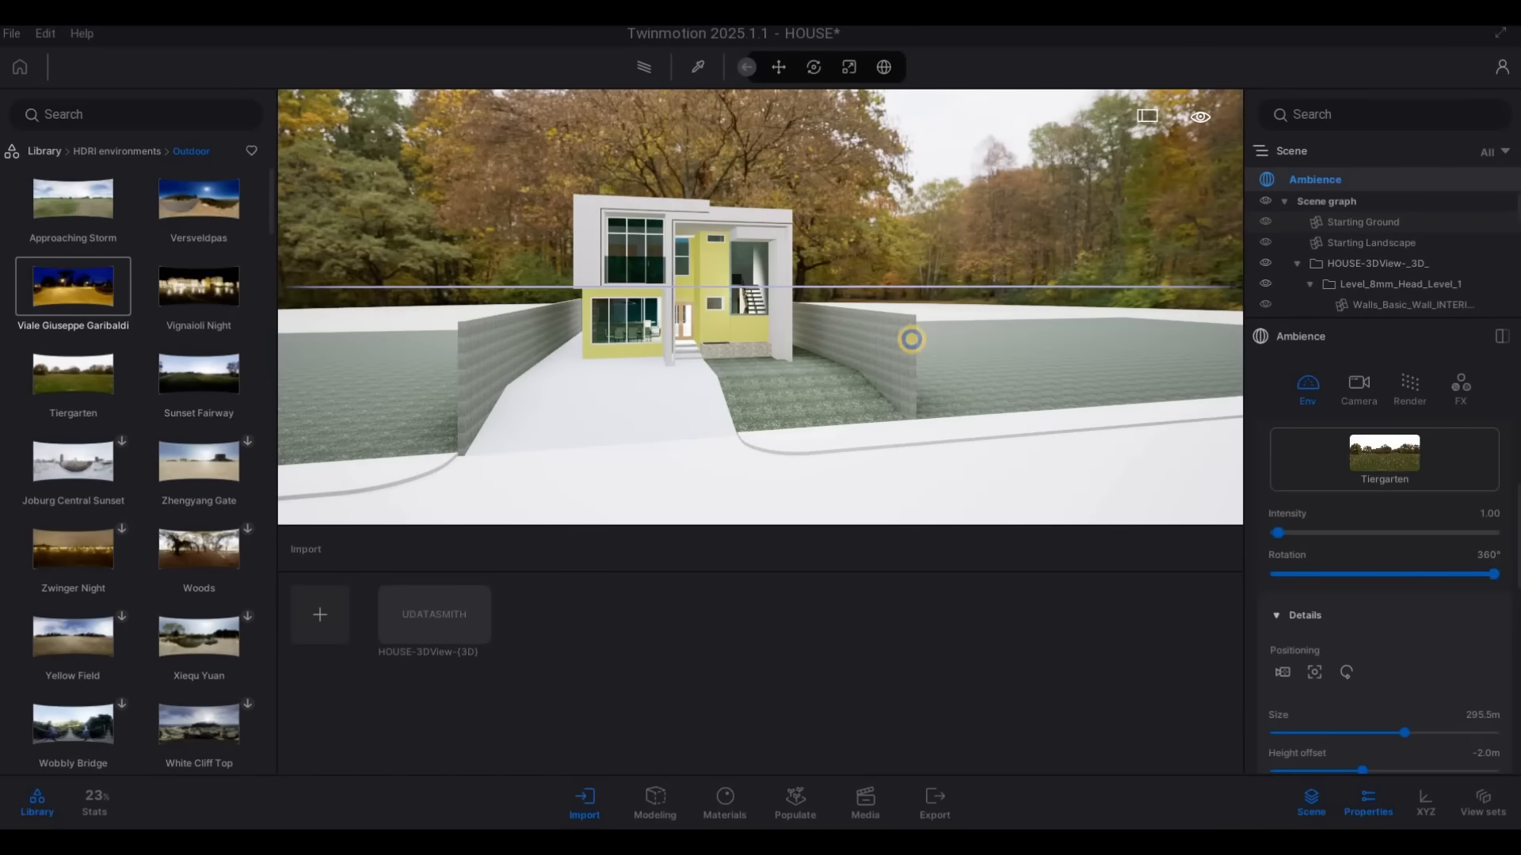
Set the rotation of the Tiergarten HDRI to 185° for the front view of the house
{"action": "right_click_drag", "start_coordinate": [910, 339], "coordinate": [944, 415]}
{"action": "key", "text": "a"}
{"action": "key", "text": "e"}
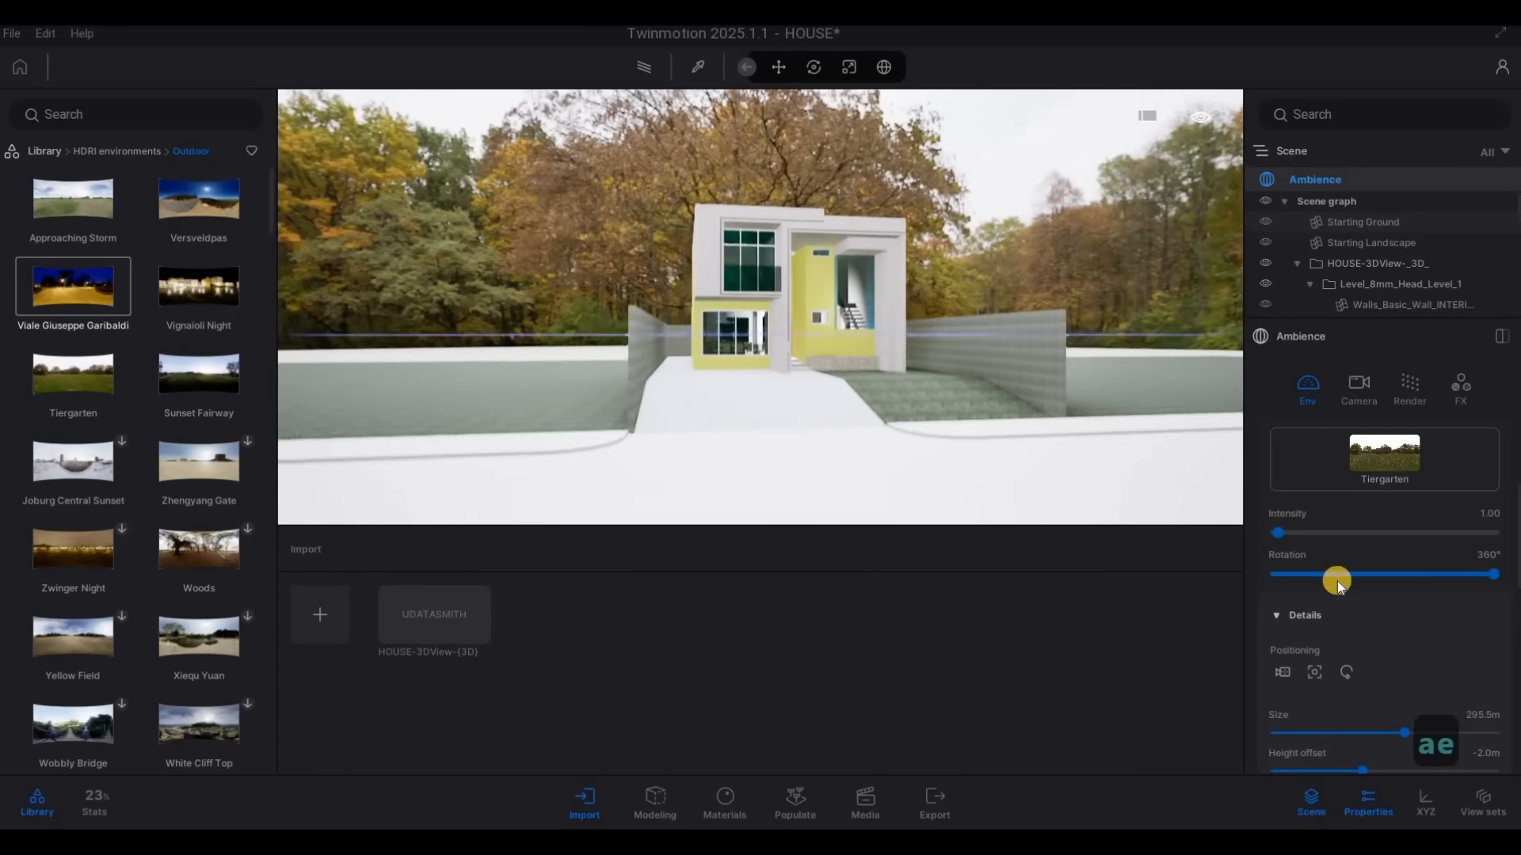
{"action": "key", "text": "d"}
{"action": "left_click_drag", "start_coordinate": [1493, 573], "coordinate": [1386, 572]}
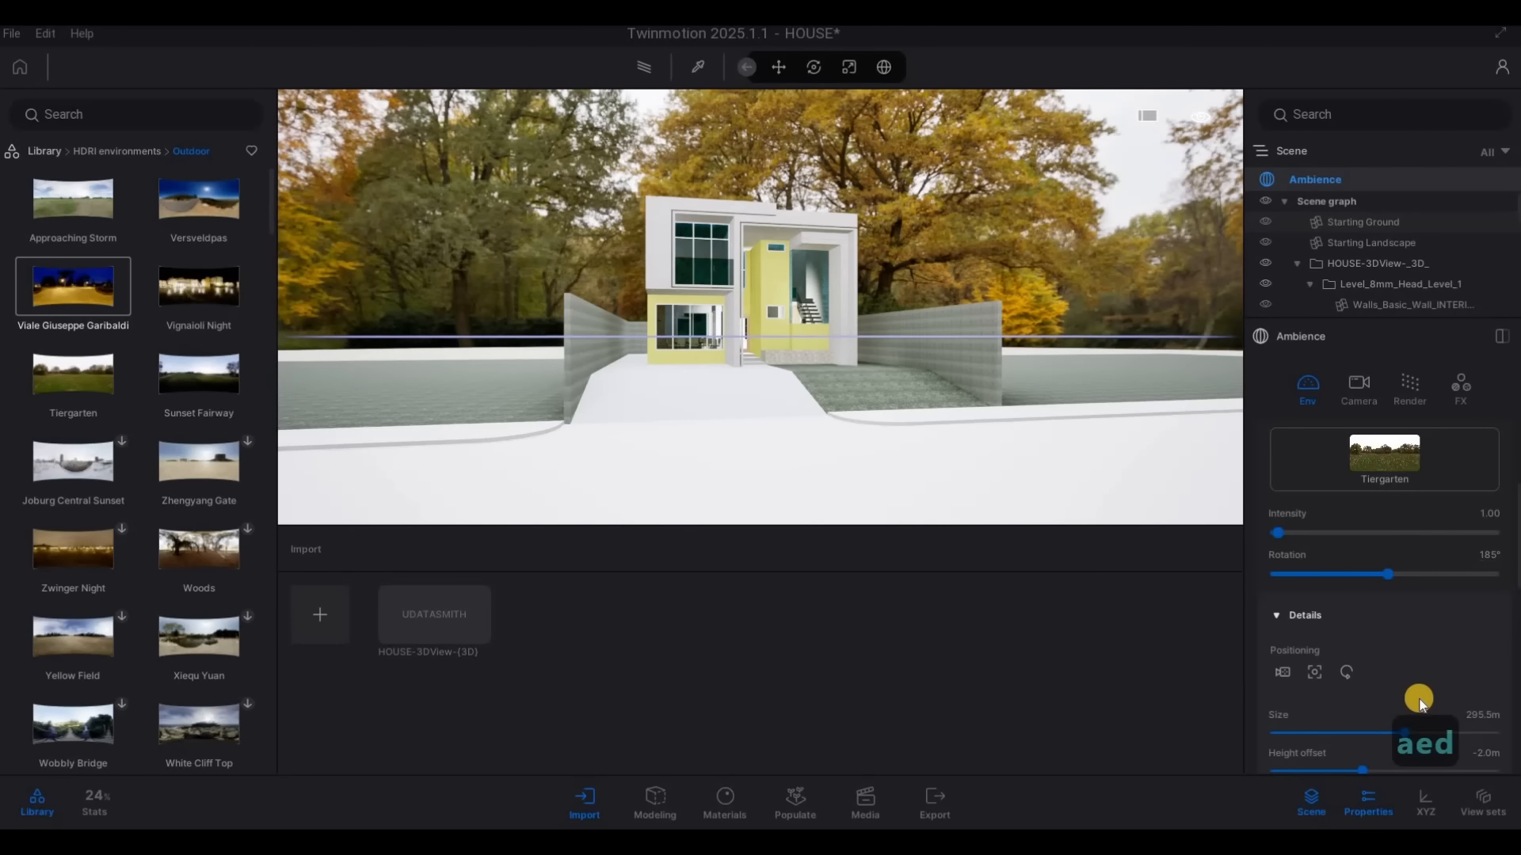
Set HDRI affects lighting to 0.73 in the HDRI details
{"action": "scroll", "coordinate": [1417, 706], "scroll_direction": "down", "scroll_amount": 1}
{"action": "scroll", "coordinate": [1399, 715], "scroll_direction": "down", "scroll_amount": 3}
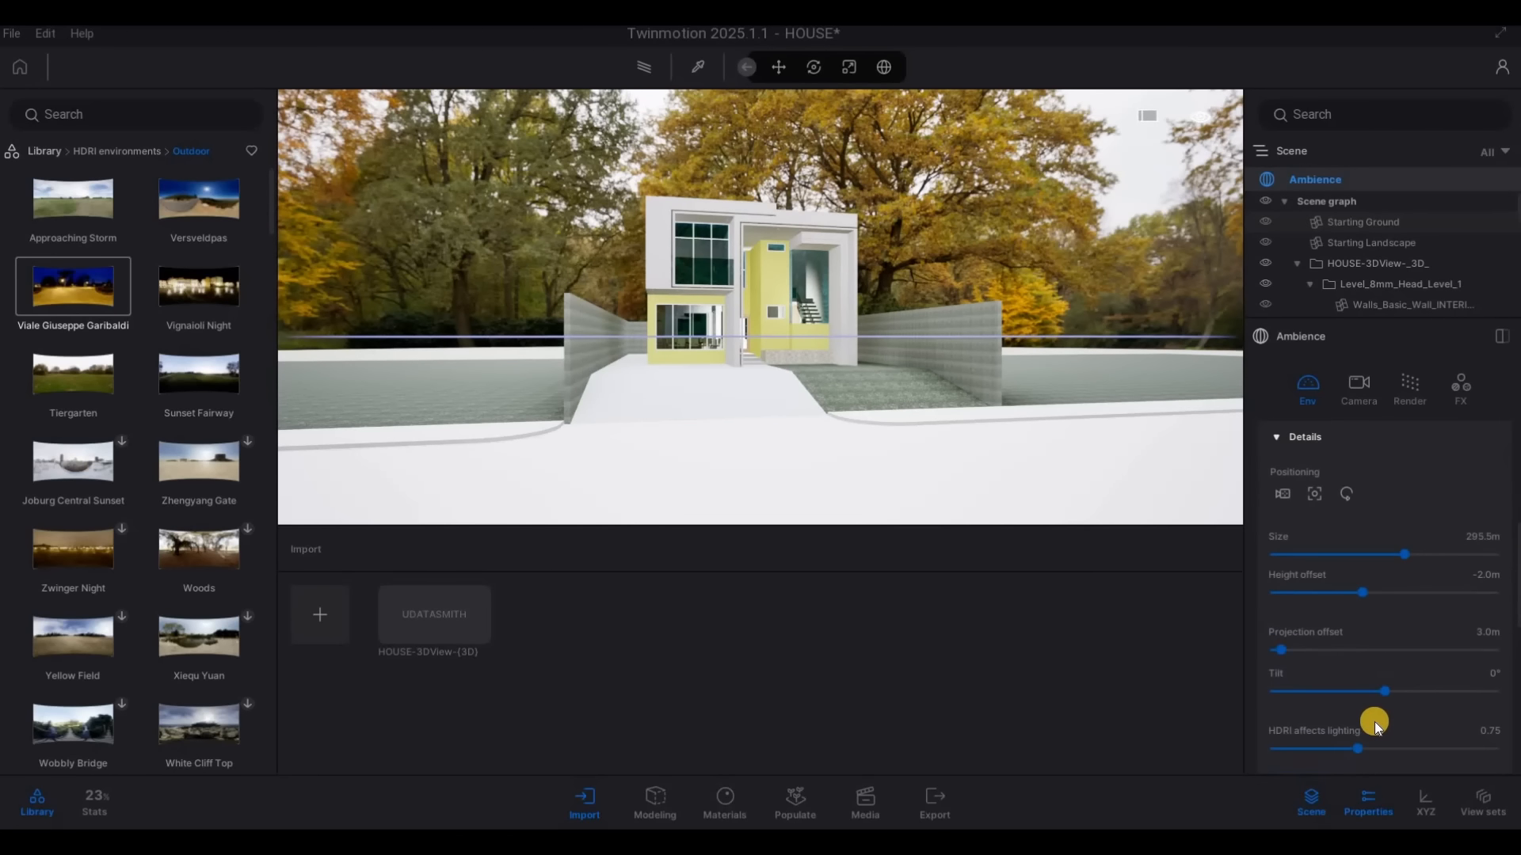
{"action": "mouse_move", "coordinate": [1361, 746]}
{"action": "left_mouse_down"}
{"action": "mouse_move", "coordinate": [1336, 744]}
{"action": "mouse_move", "coordinate": [1357, 758]}
{"action": "left_mouse_up"}
Examine the front facade, driveway and lawn up close under the Tiergarten lighting
{"action": "key", "text": "a"}
{"action": "key", "text": "w"}
{"action": "key", "text": "q"}
{"action": "key", "text": "w"}
{"action": "key", "text": "e"}
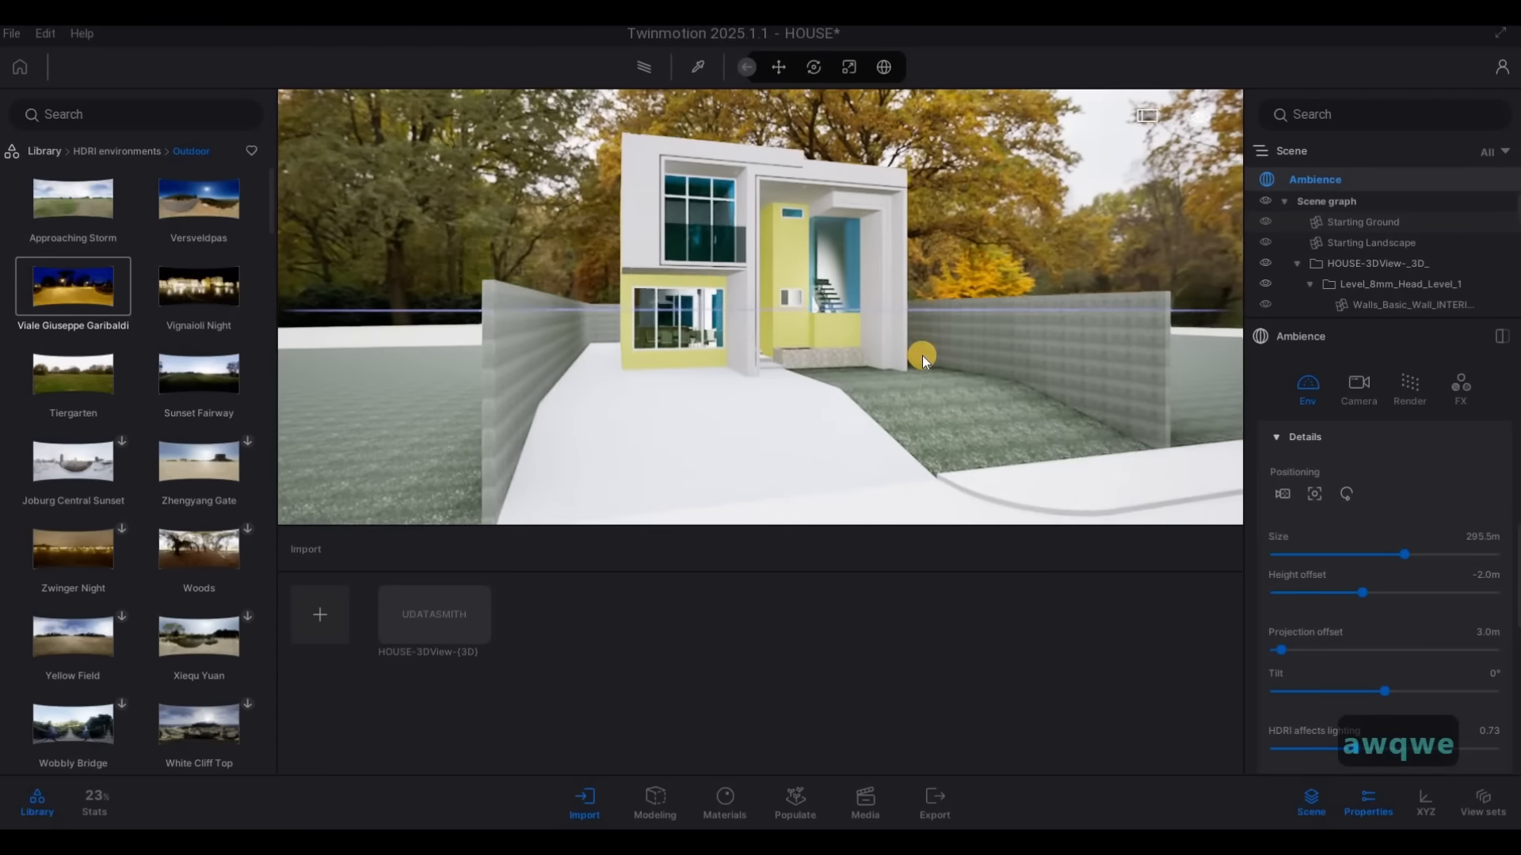
{"action": "key", "text": "w"}
{"action": "left_click_drag", "start_coordinate": [922, 355], "coordinate": [825, 282]}
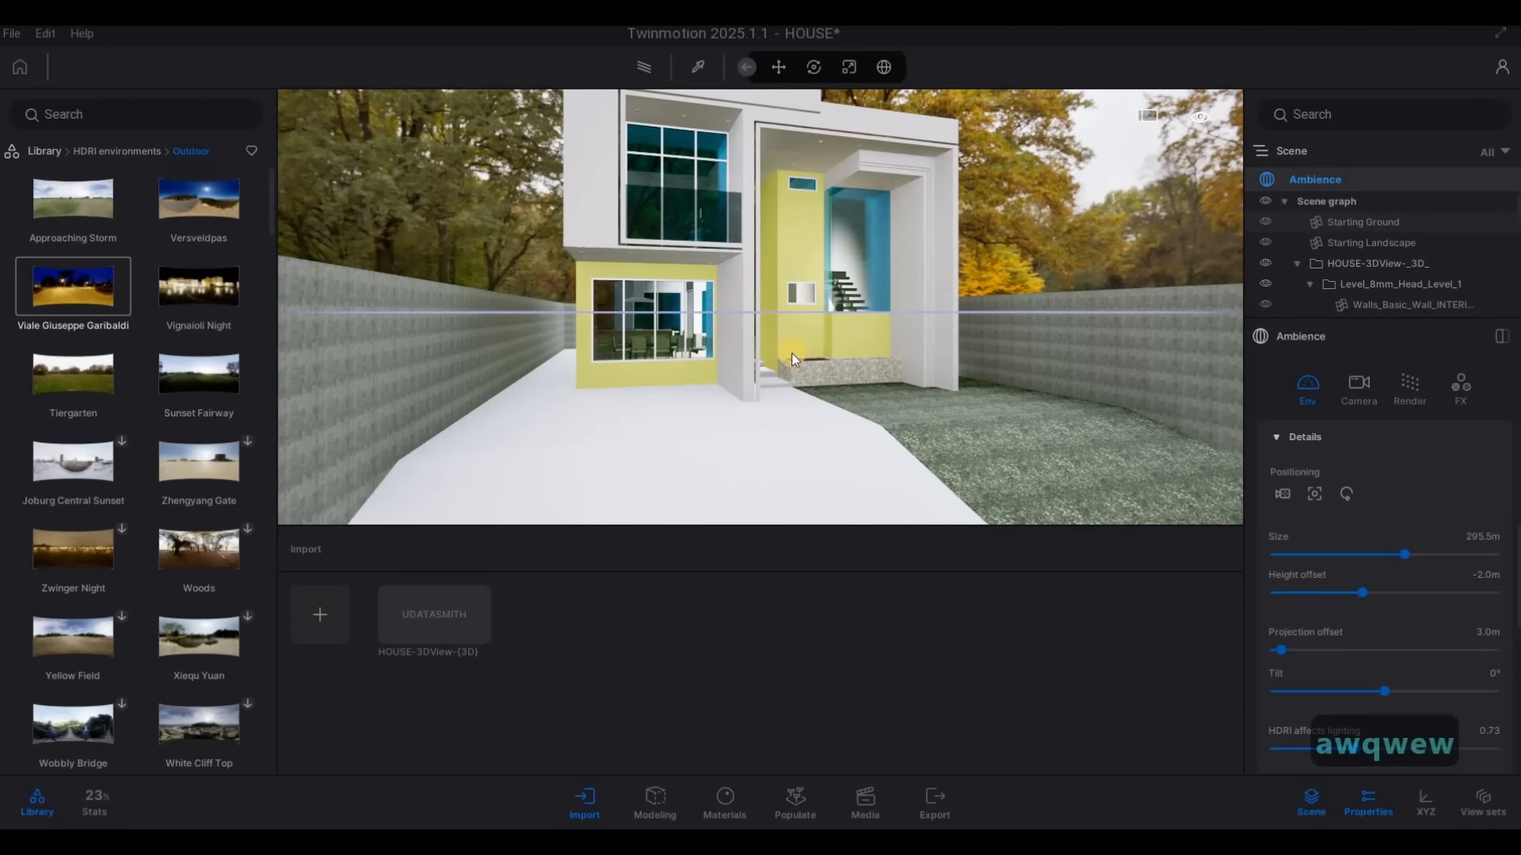
{"action": "key", "text": "s"}
{"action": "key", "text": "s"}
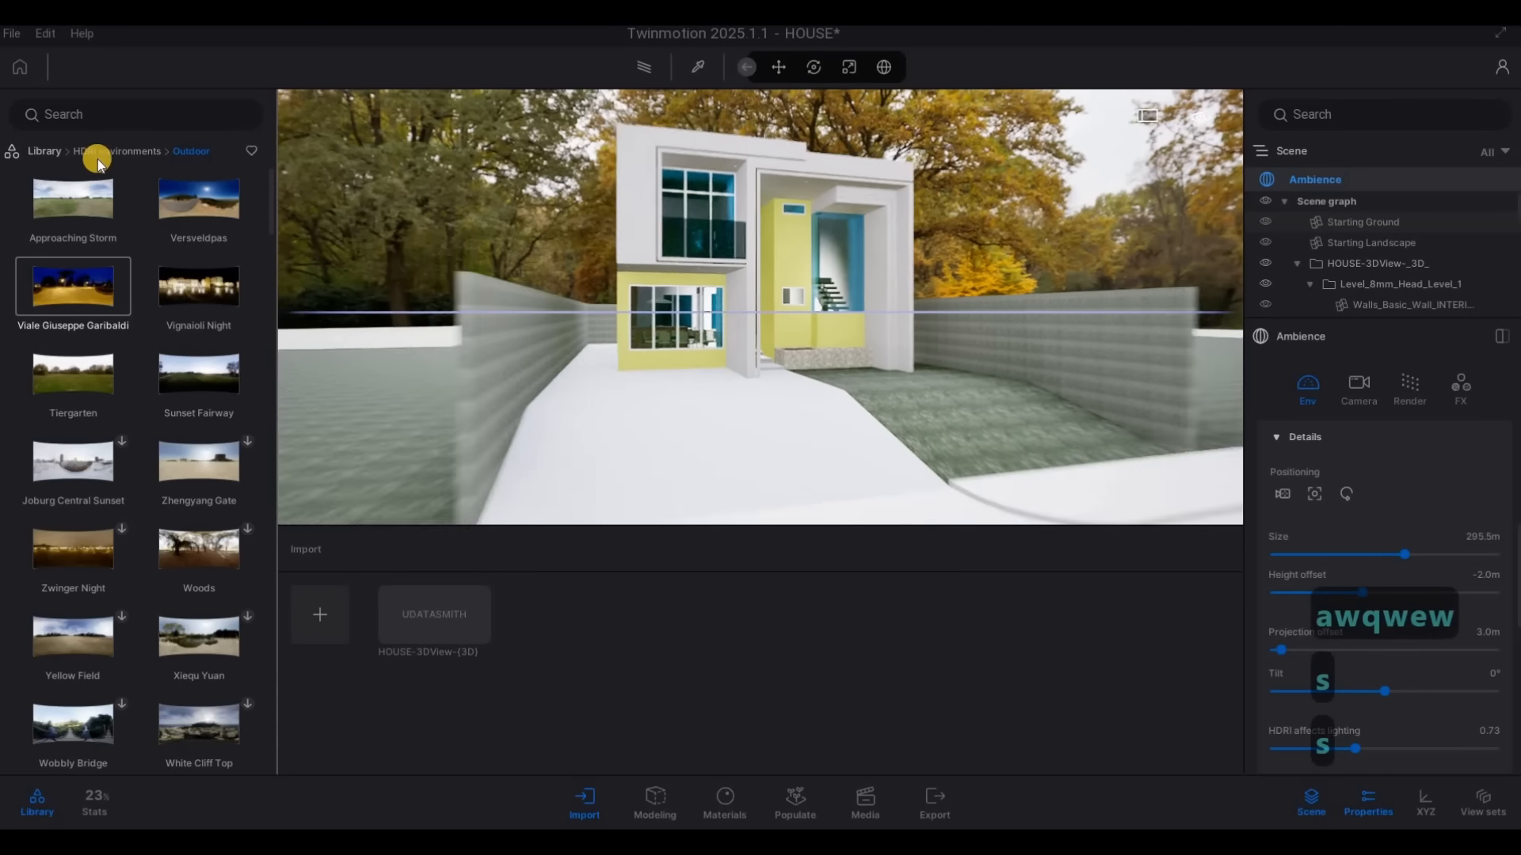
Apply the 3D Grass material from the library to the lawn surface beside the boundary wall
{"action": "left_click", "coordinate": [49, 151]}
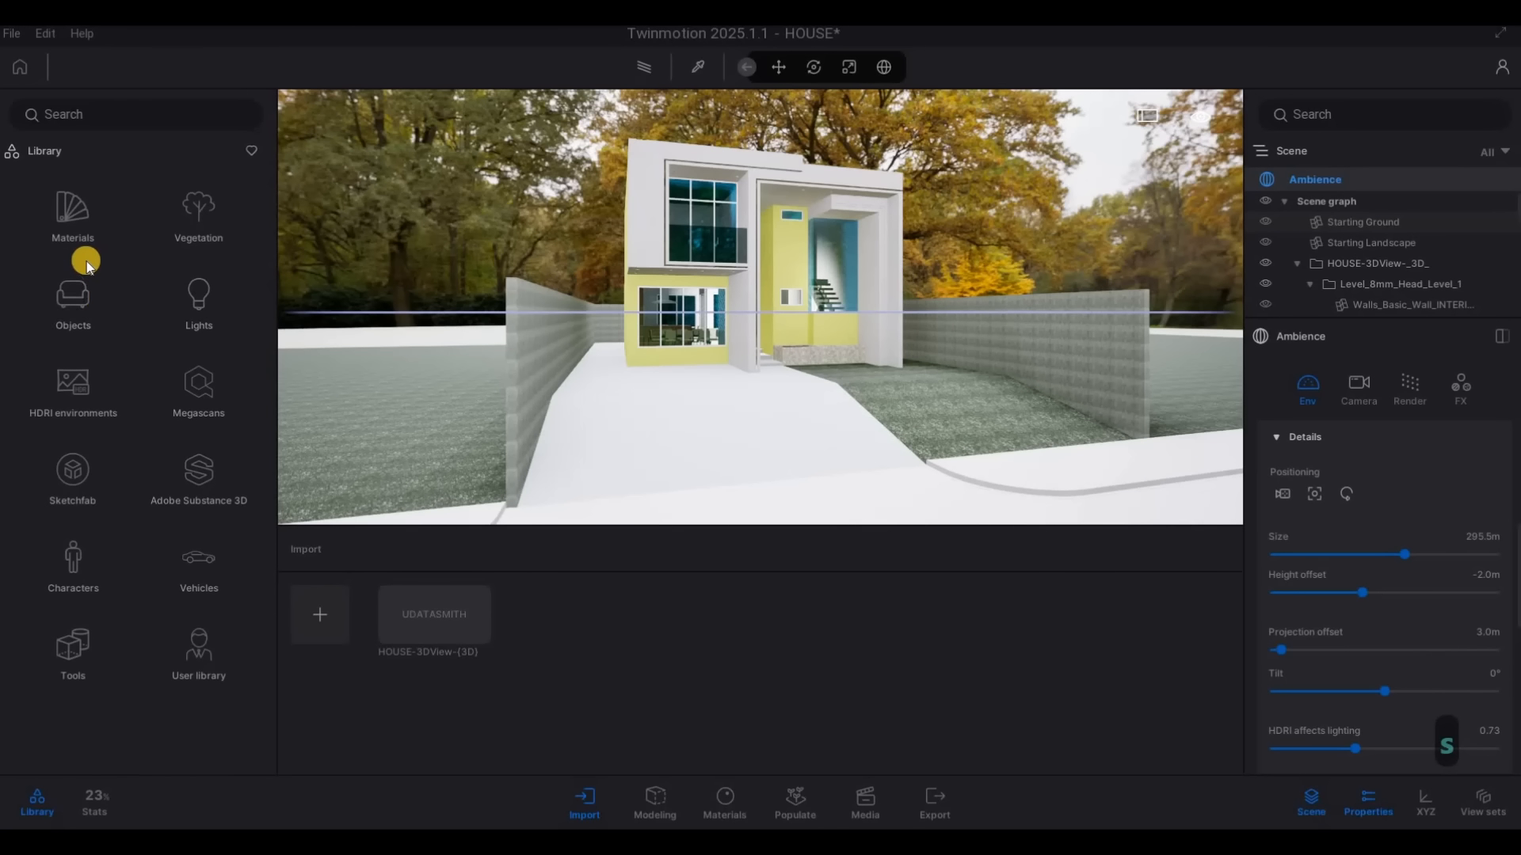
{"action": "left_click", "coordinate": [71, 214]}
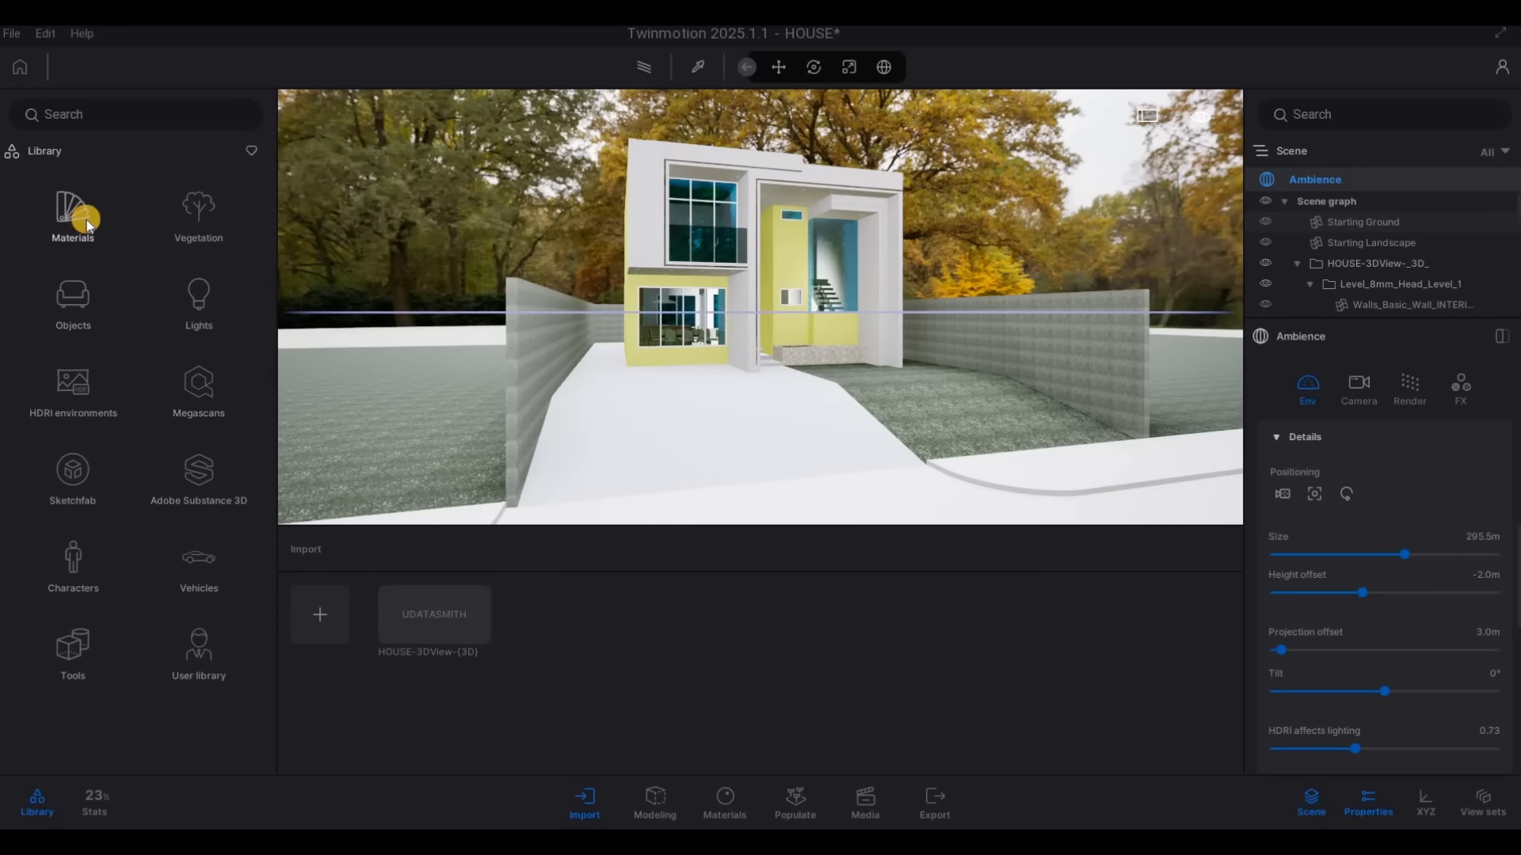
{"action": "left_click", "coordinate": [267, 465]}
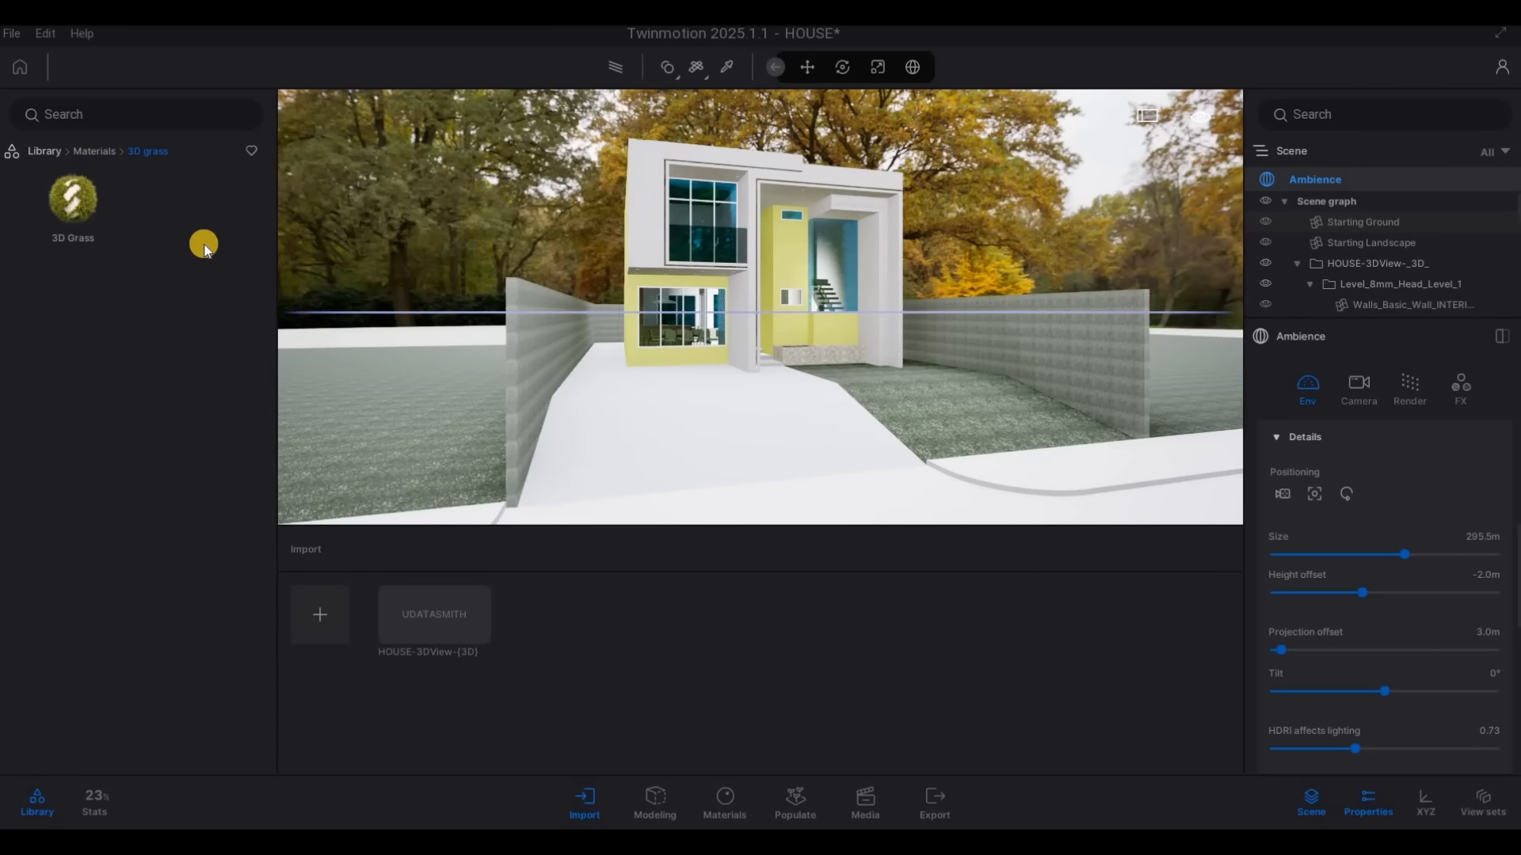
{"action": "key", "text": "a"}
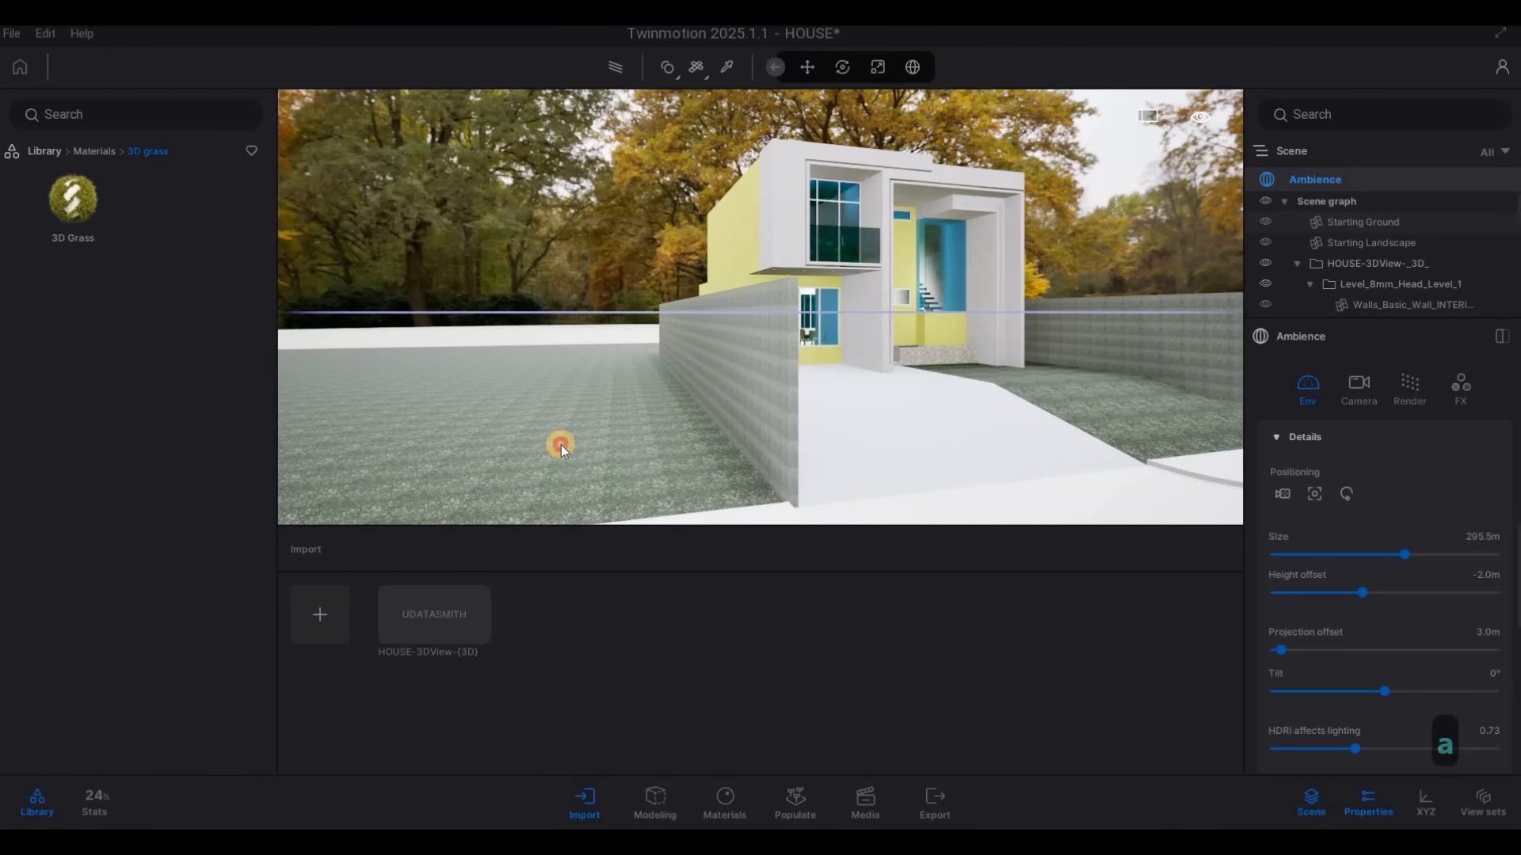
{"action": "left_click", "coordinate": [560, 445]}
Examine the 3D grass up close along the boundary wall, the driveway and the front lawn
{"action": "key", "text": "w"}
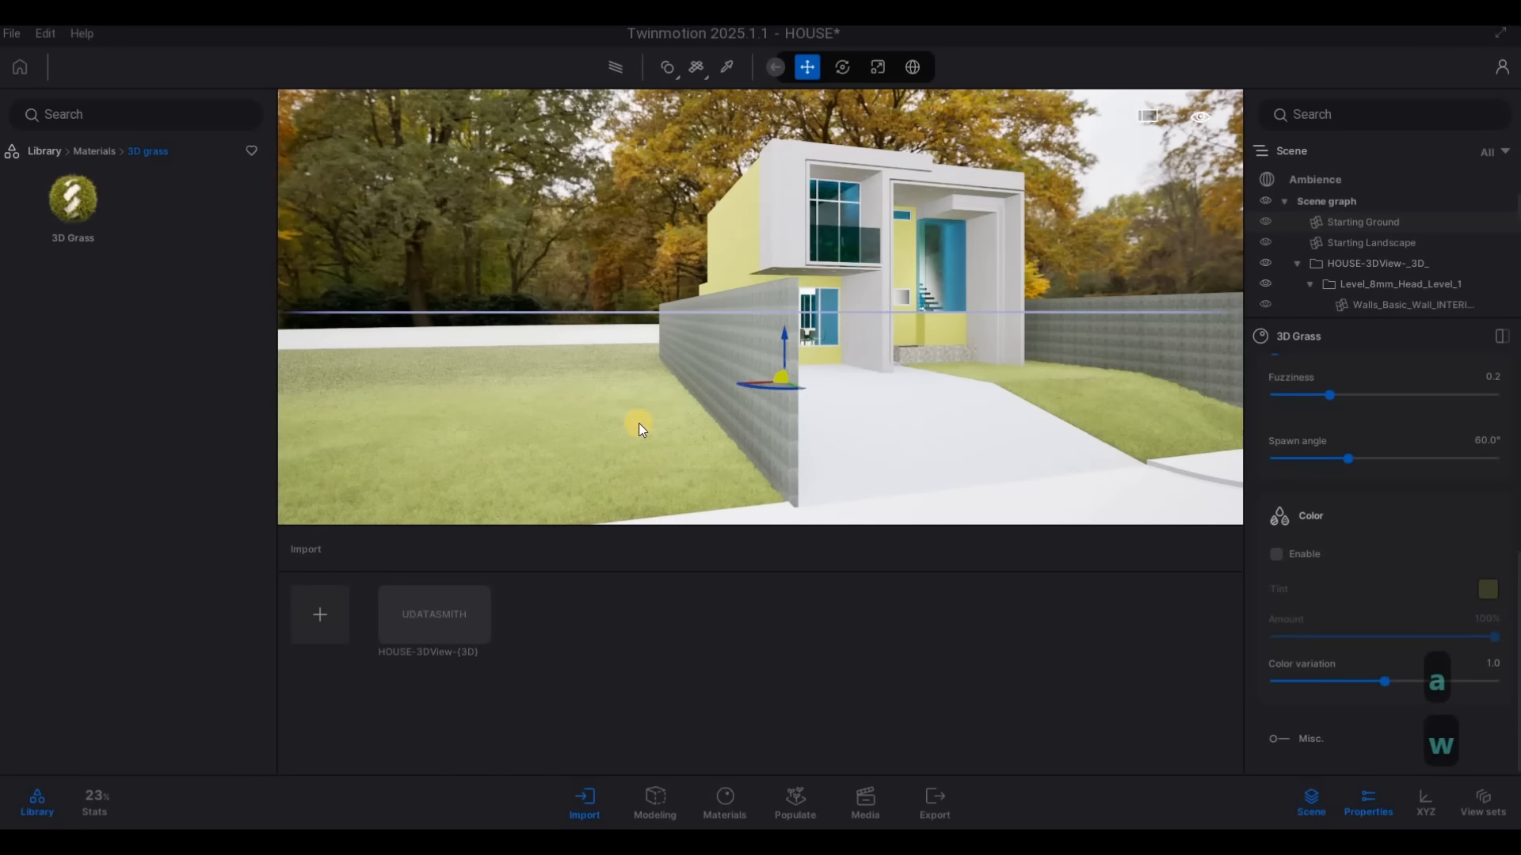
{"action": "key", "text": "e"}
{"action": "key", "text": "w"}
{"action": "key", "text": "e"}
{"action": "key", "text": "w"}
{"action": "key", "text": "s"}
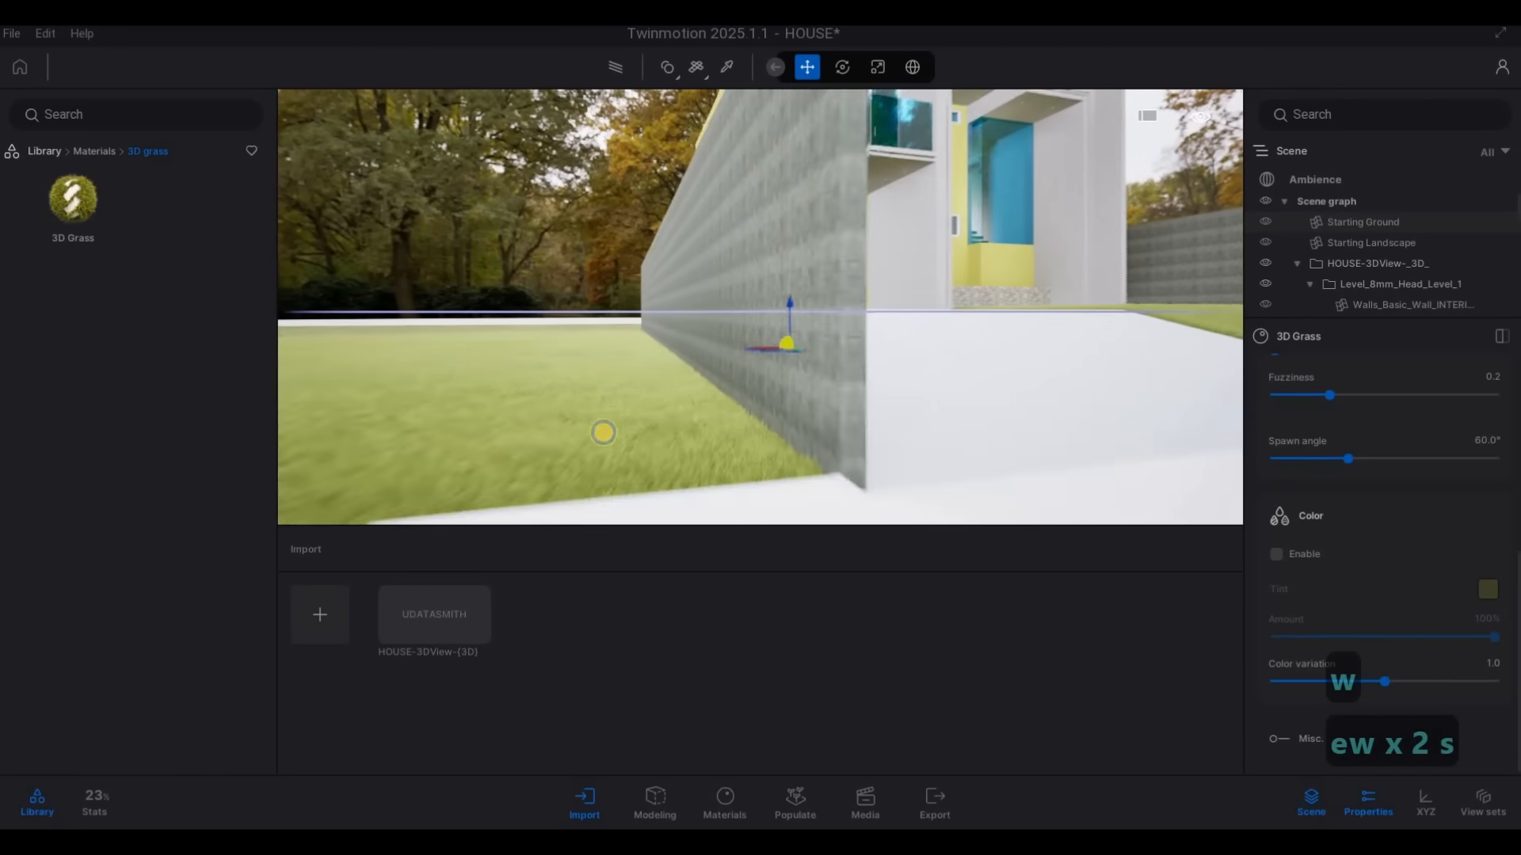
{"action": "key", "text": "d"}
{"action": "key", "text": "w"}
{"action": "key", "text": "a"}
{"action": "key", "text": "w"}
{"action": "key", "text": "d"}
{"action": "key", "text": "w"}
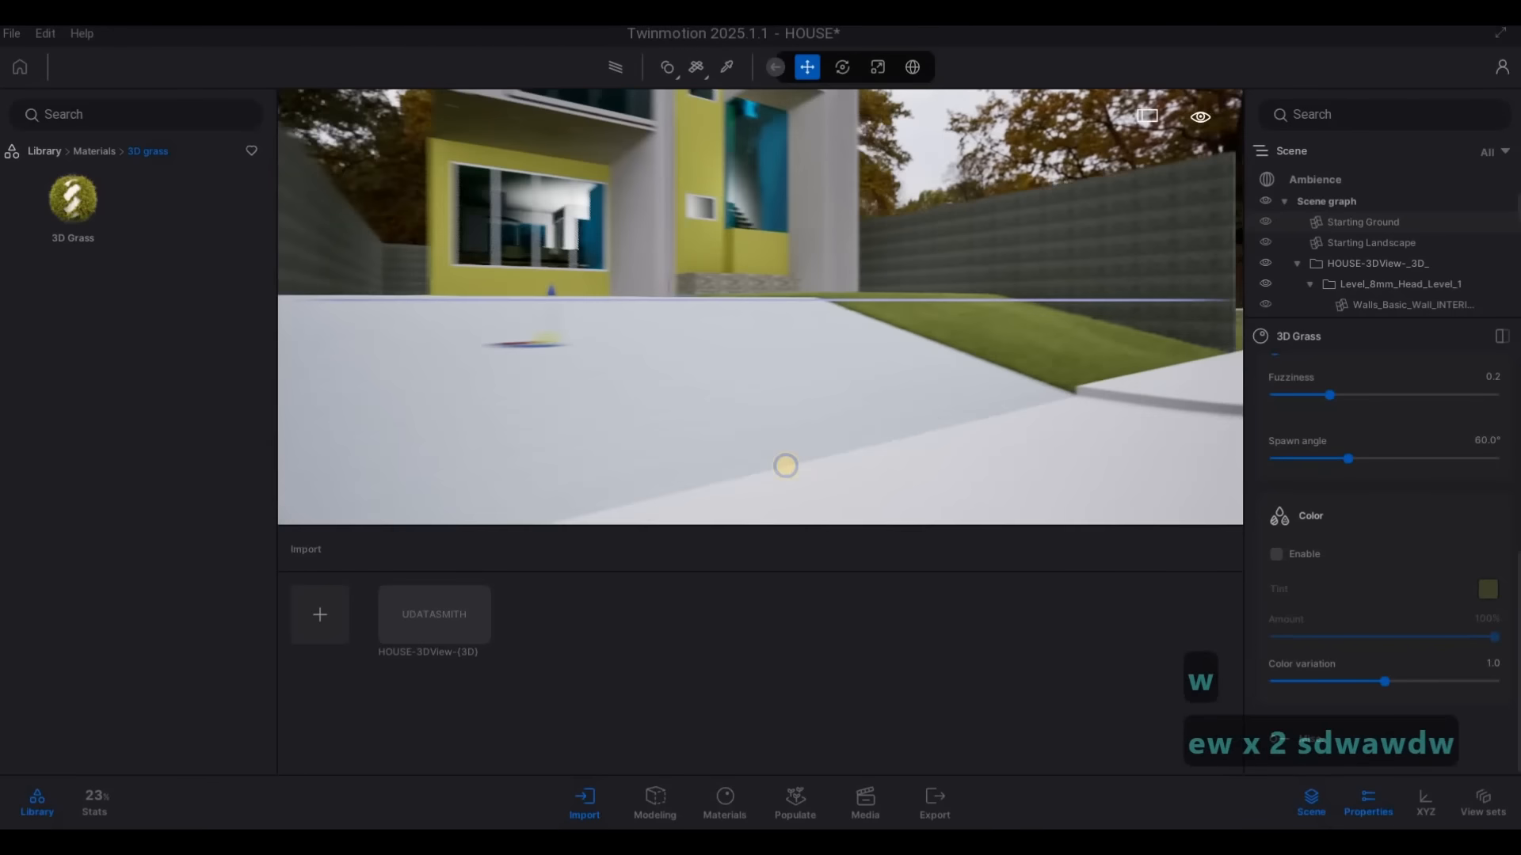
{"action": "key", "text": "d"}
{"action": "key", "text": "q"}
{"action": "key", "text": "w"}
{"action": "key", "text": "a"}
{"action": "key", "text": "w"}
{"action": "key", "text": "w"}
{"action": "key", "text": "e"}
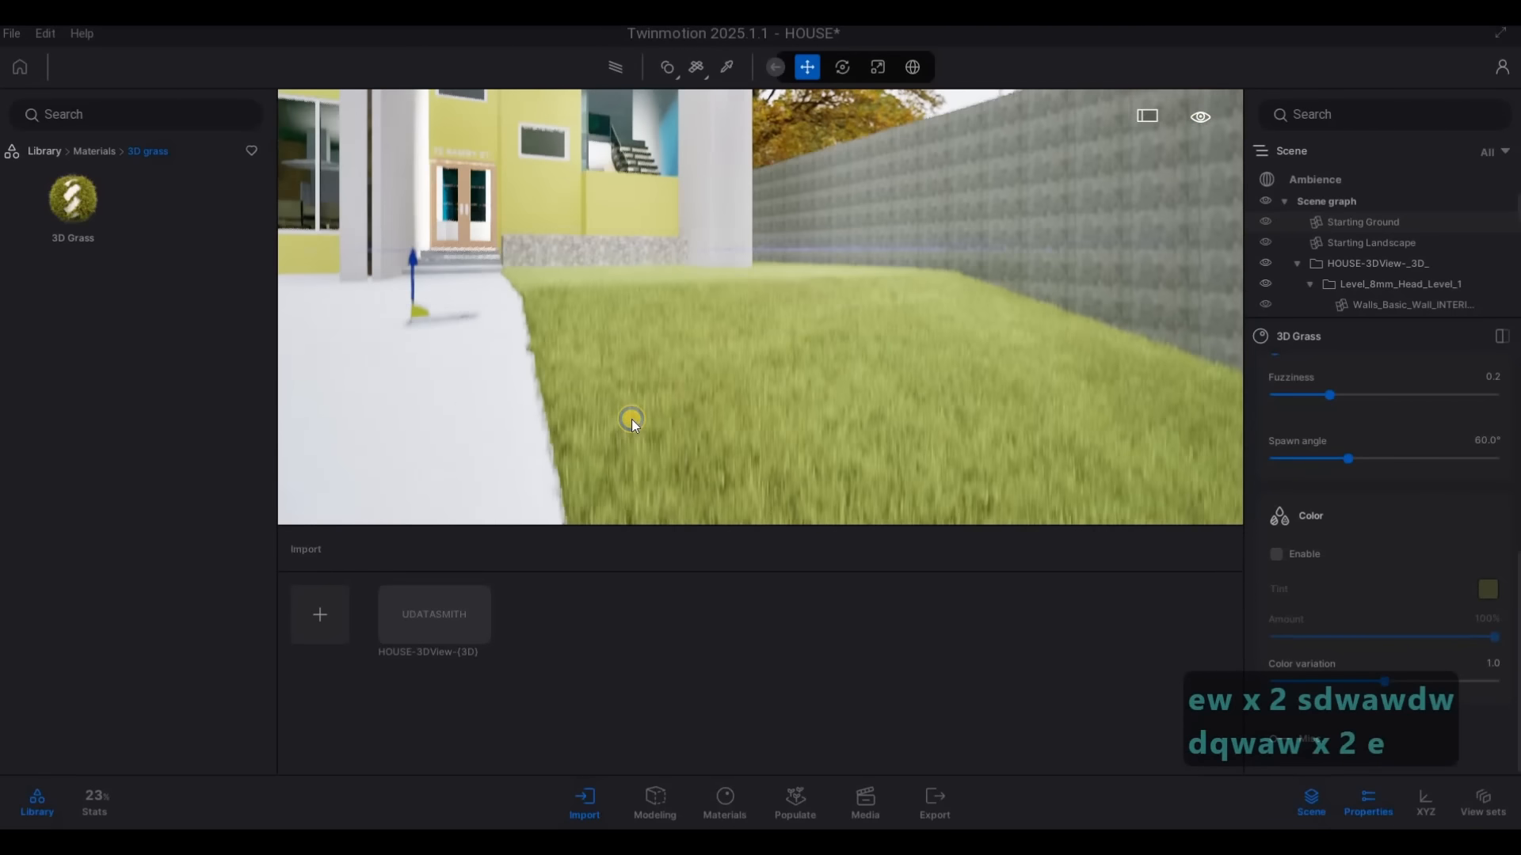
{"action": "key", "text": "s"}
Compare the Straight grass and Thin grass types on the lawn, and set the 3D Grass type to Field grass
{"action": "scroll", "coordinate": [1366, 486], "scroll_direction": "up", "scroll_amount": 2}
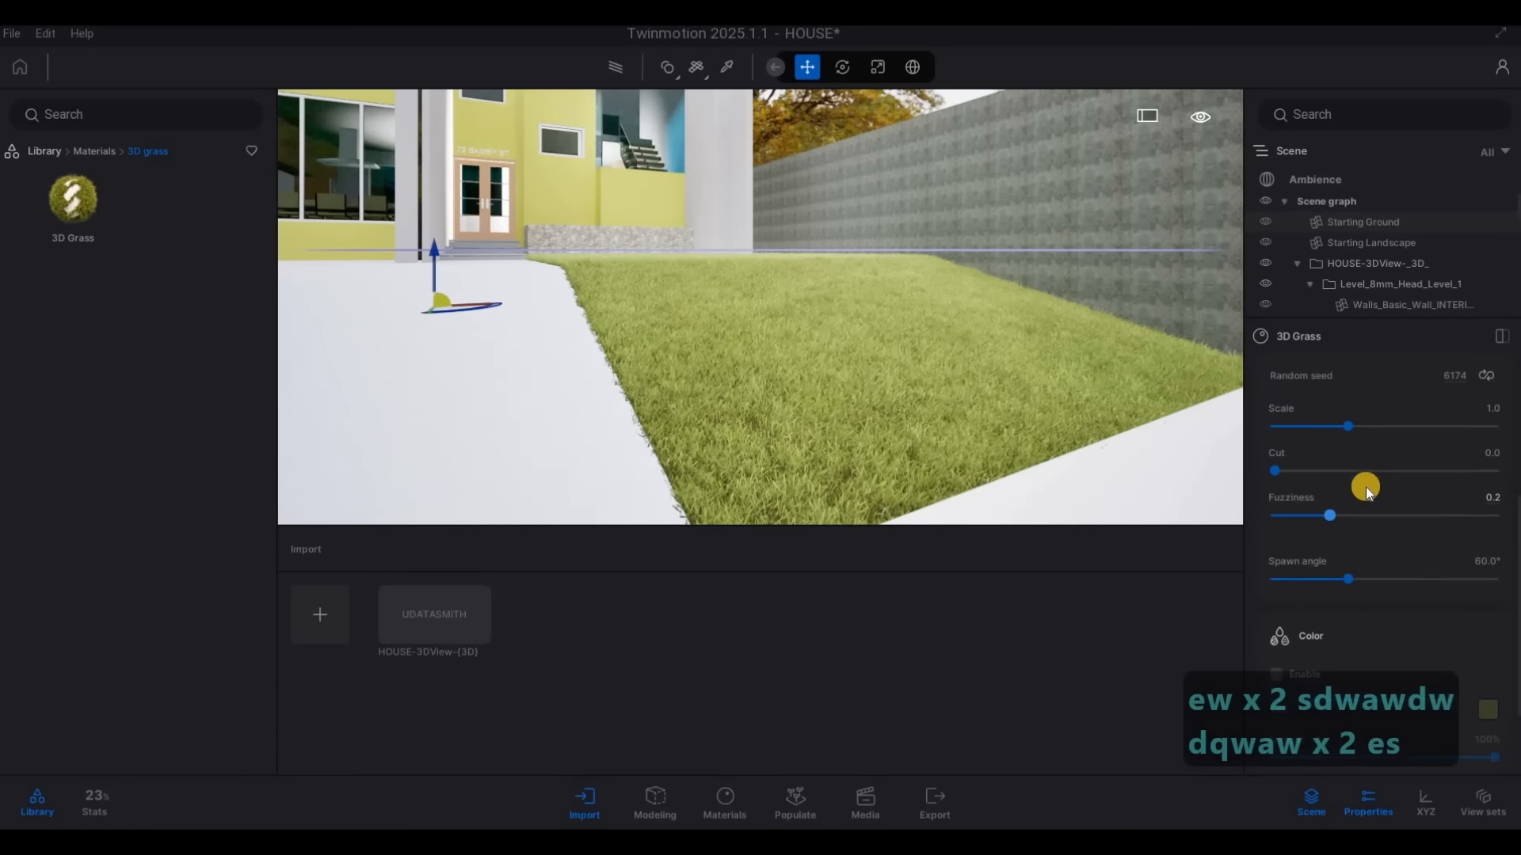
{"action": "scroll", "coordinate": [1365, 486], "scroll_direction": "up", "scroll_amount": 2}
{"action": "mouse_move", "coordinate": [1381, 475]}
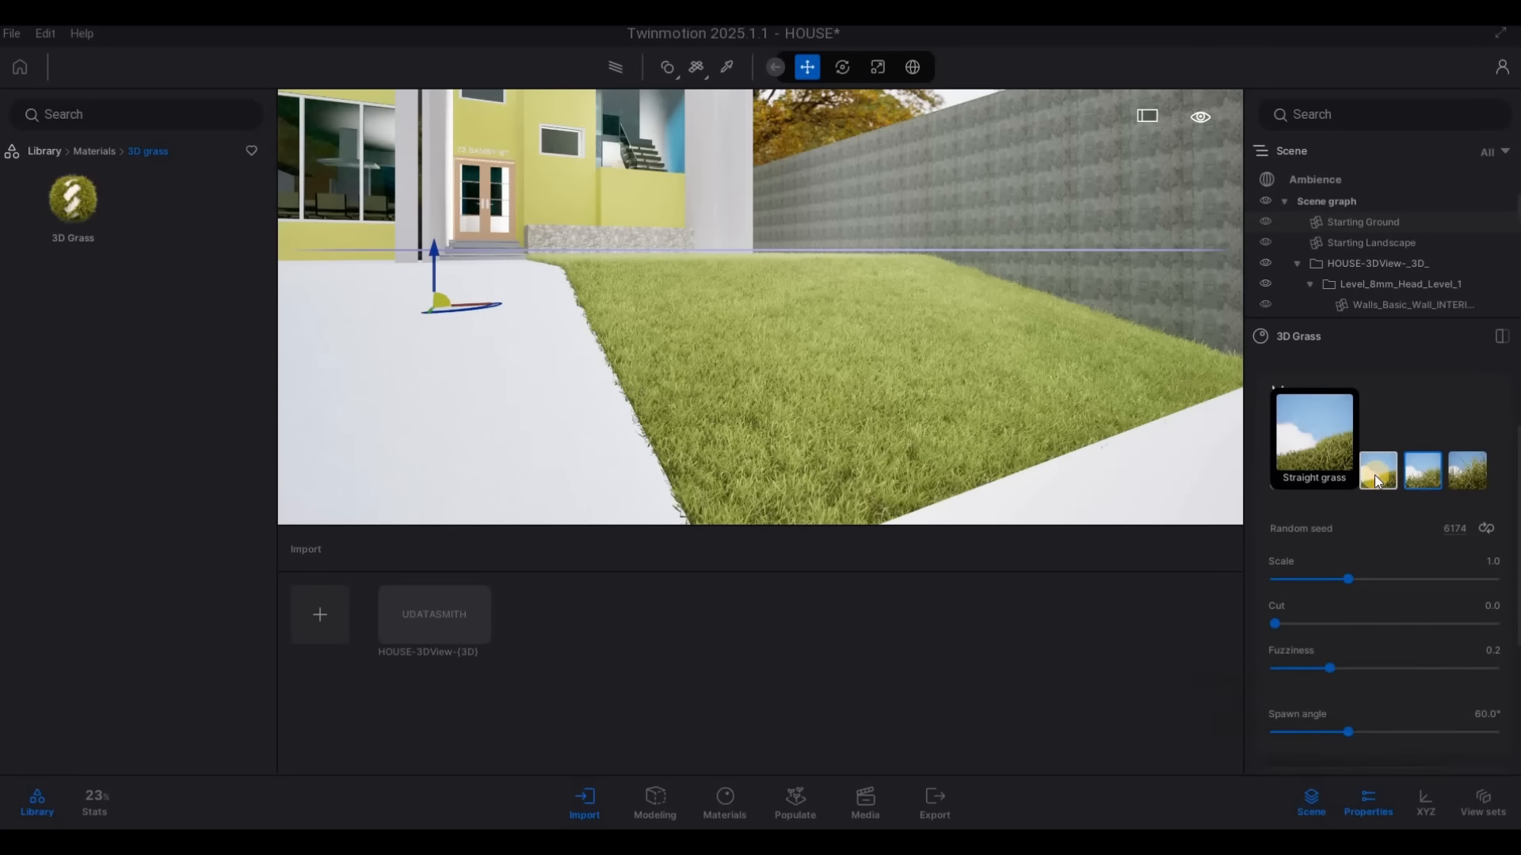
{"action": "left_click", "coordinate": [1377, 475]}
{"action": "key", "text": "w"}
{"action": "key", "text": "e"}
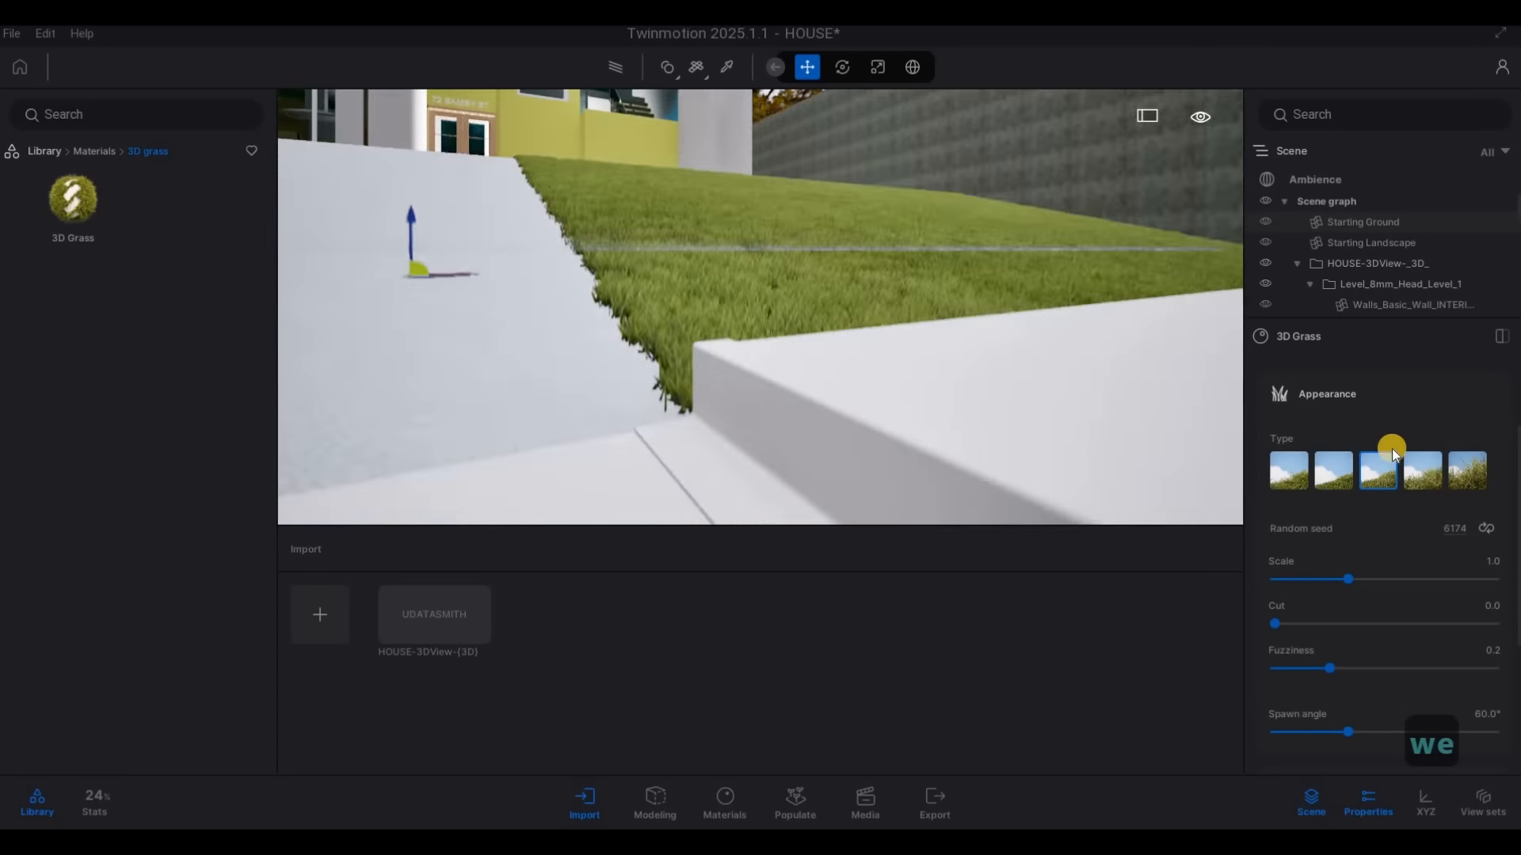
{"action": "left_click", "coordinate": [1293, 461]}
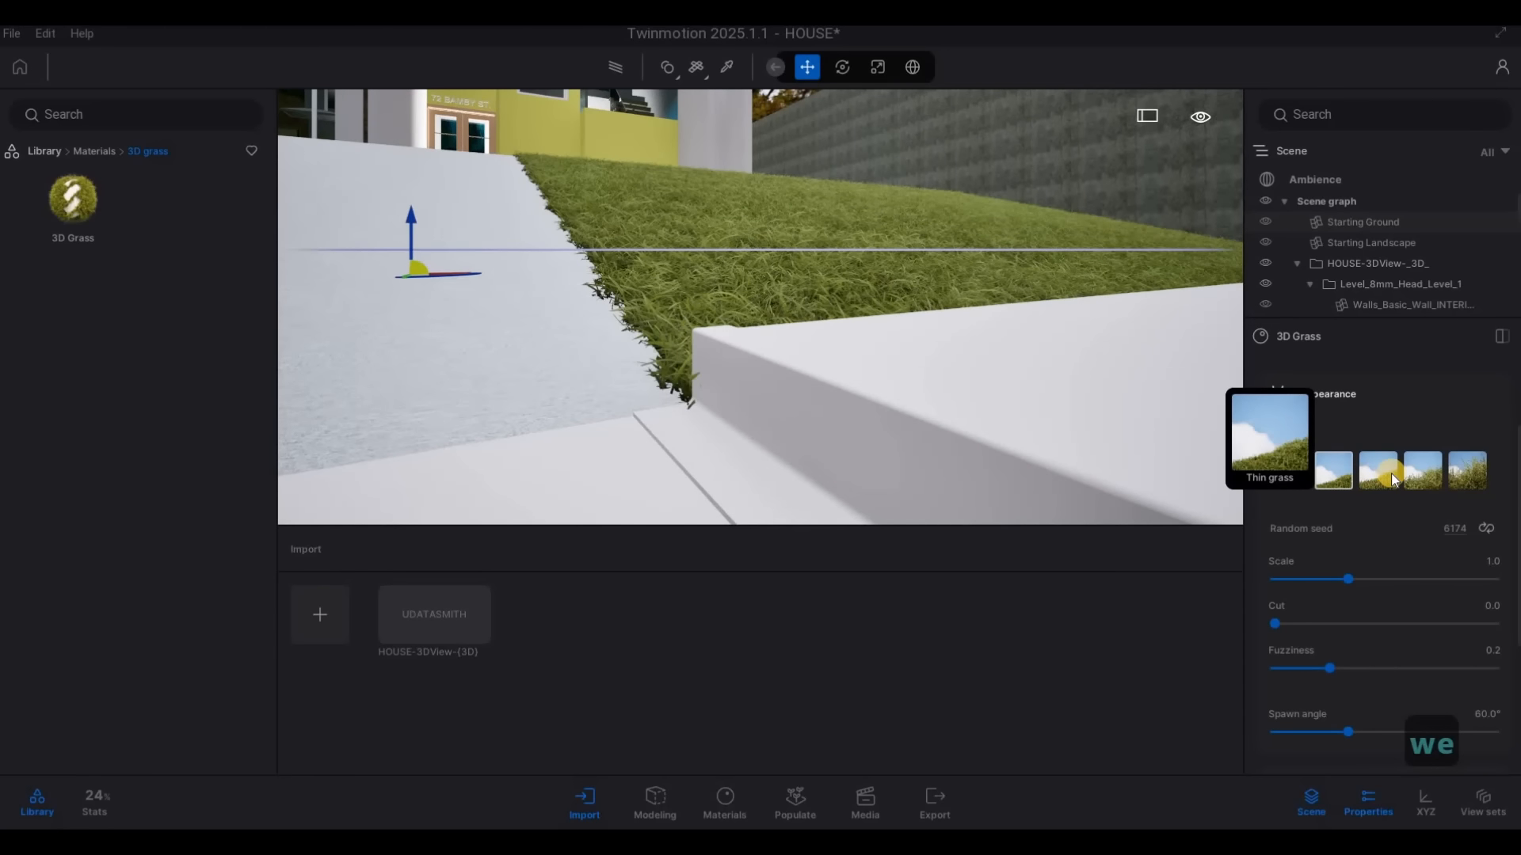
{"action": "left_click", "coordinate": [1390, 472]}
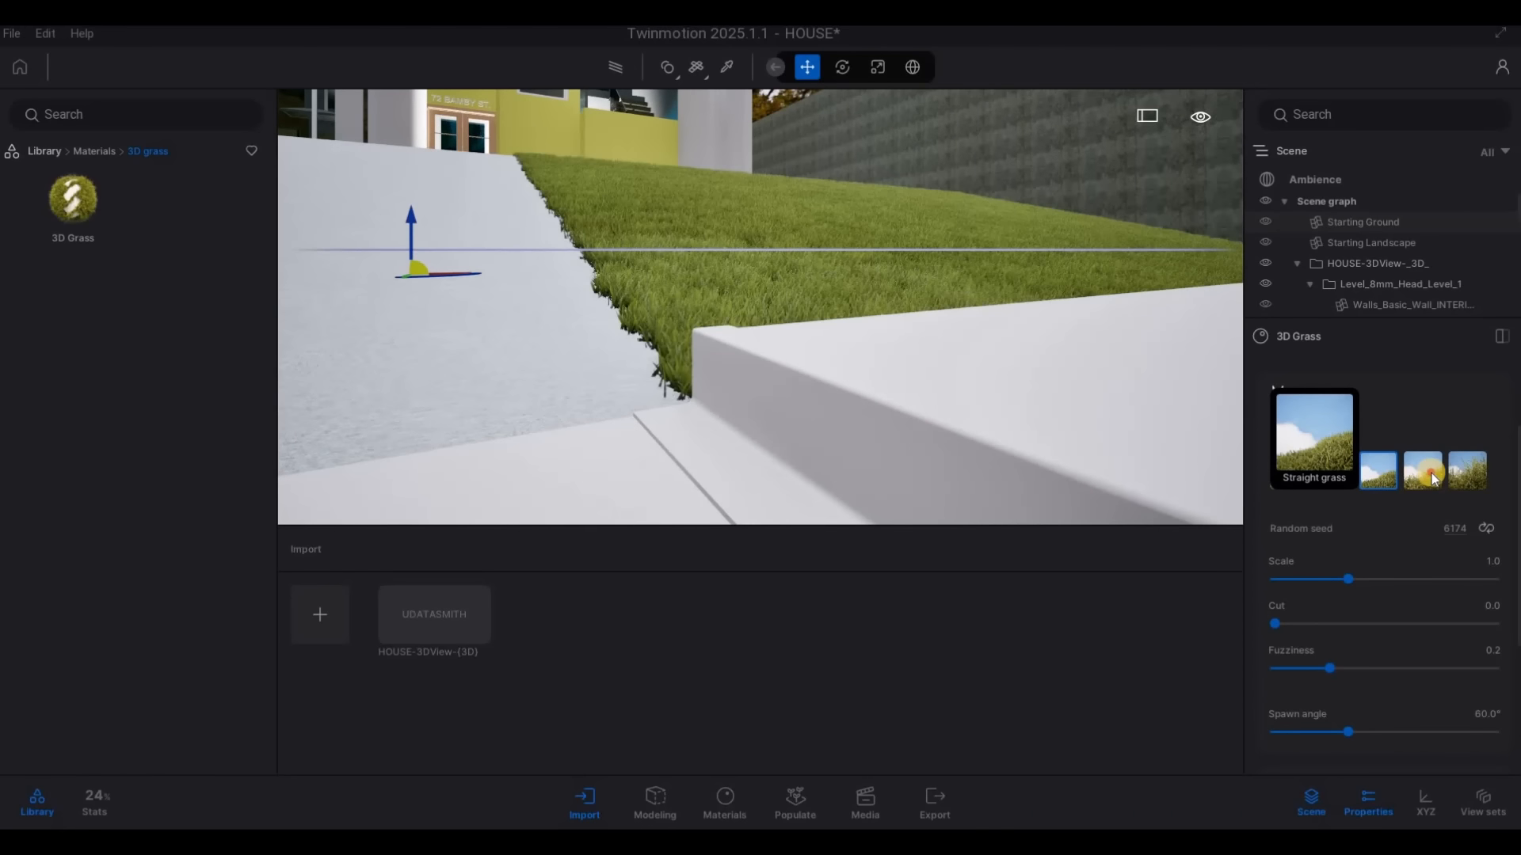
{"action": "left_click", "coordinate": [1468, 478]}
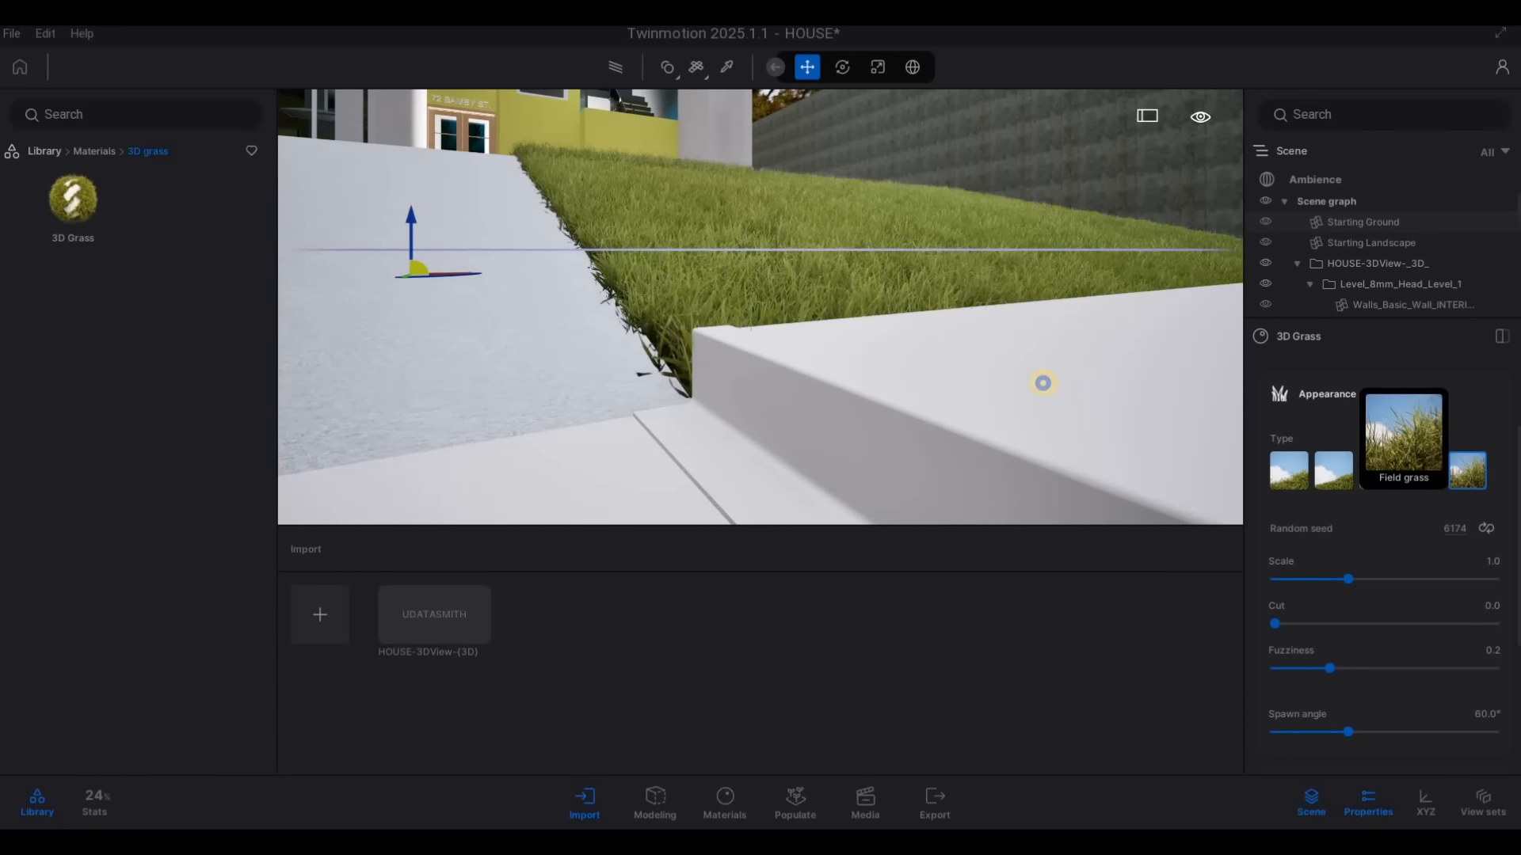
Examine the Field grass on the front lawn from the road and close to the driveway edge
{"action": "key", "text": "s"}
{"action": "key", "text": "q"}
{"action": "key", "text": "w"}
{"action": "key", "text": "d"}
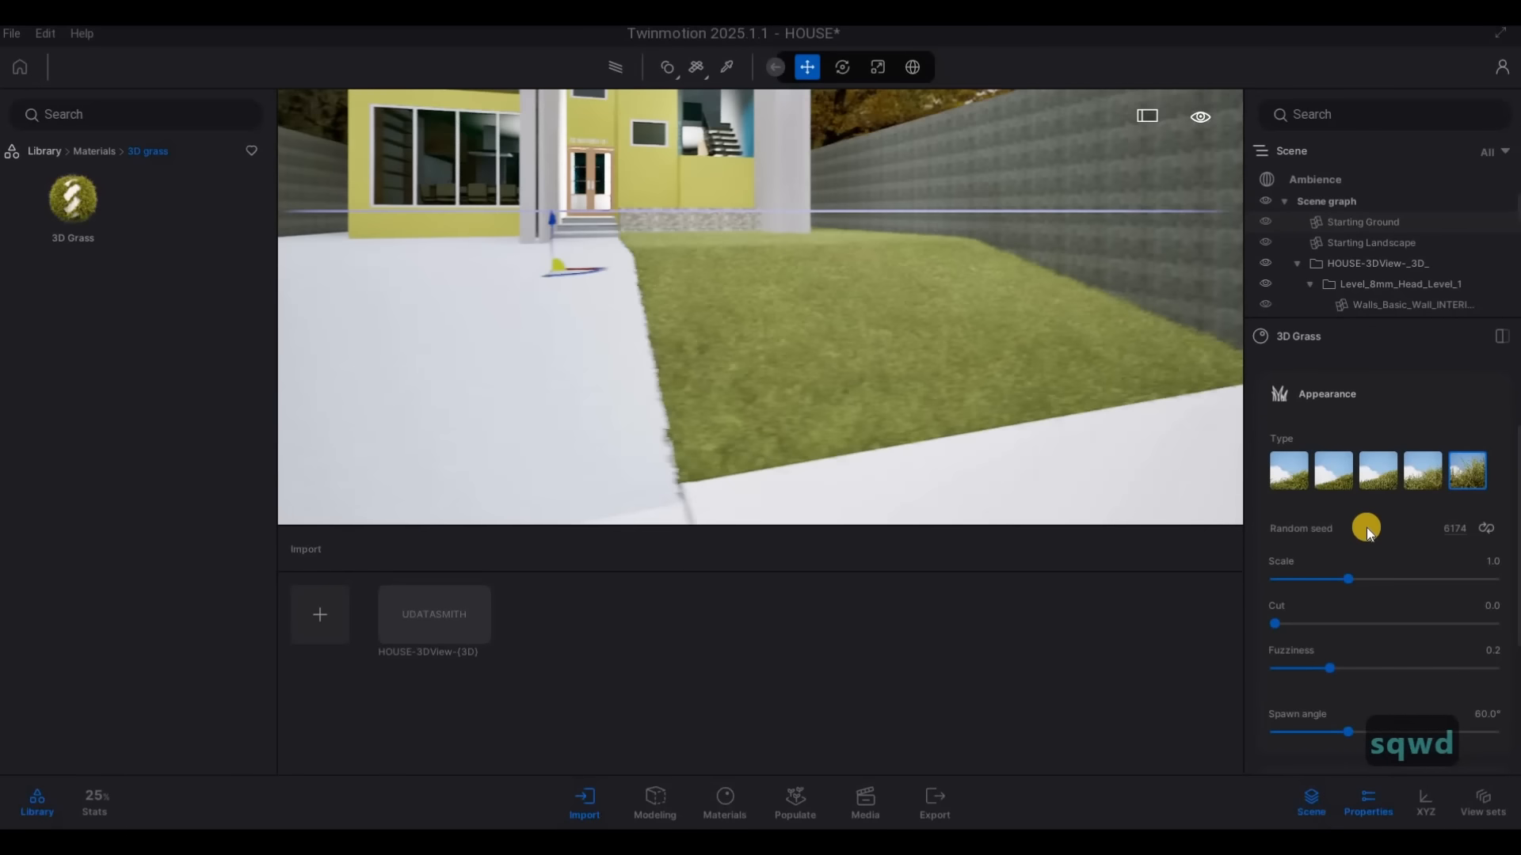
{"action": "key", "text": "s"}
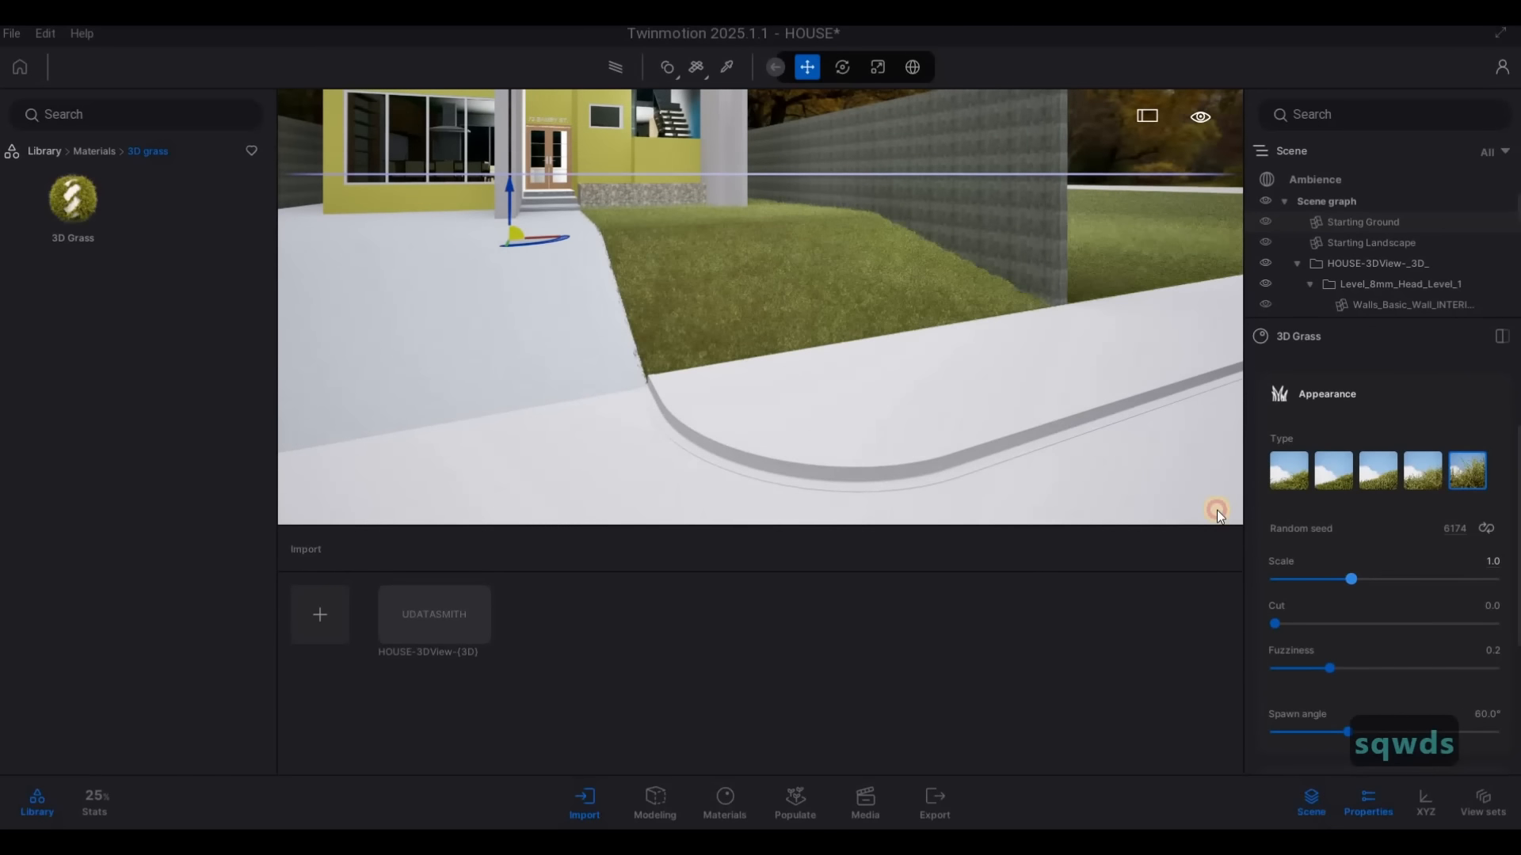
{"action": "key", "text": "w"}
{"action": "key", "text": "e"}
{"action": "key", "text": "w"}
{"action": "key", "text": "q"}
{"action": "key", "text": "a"}
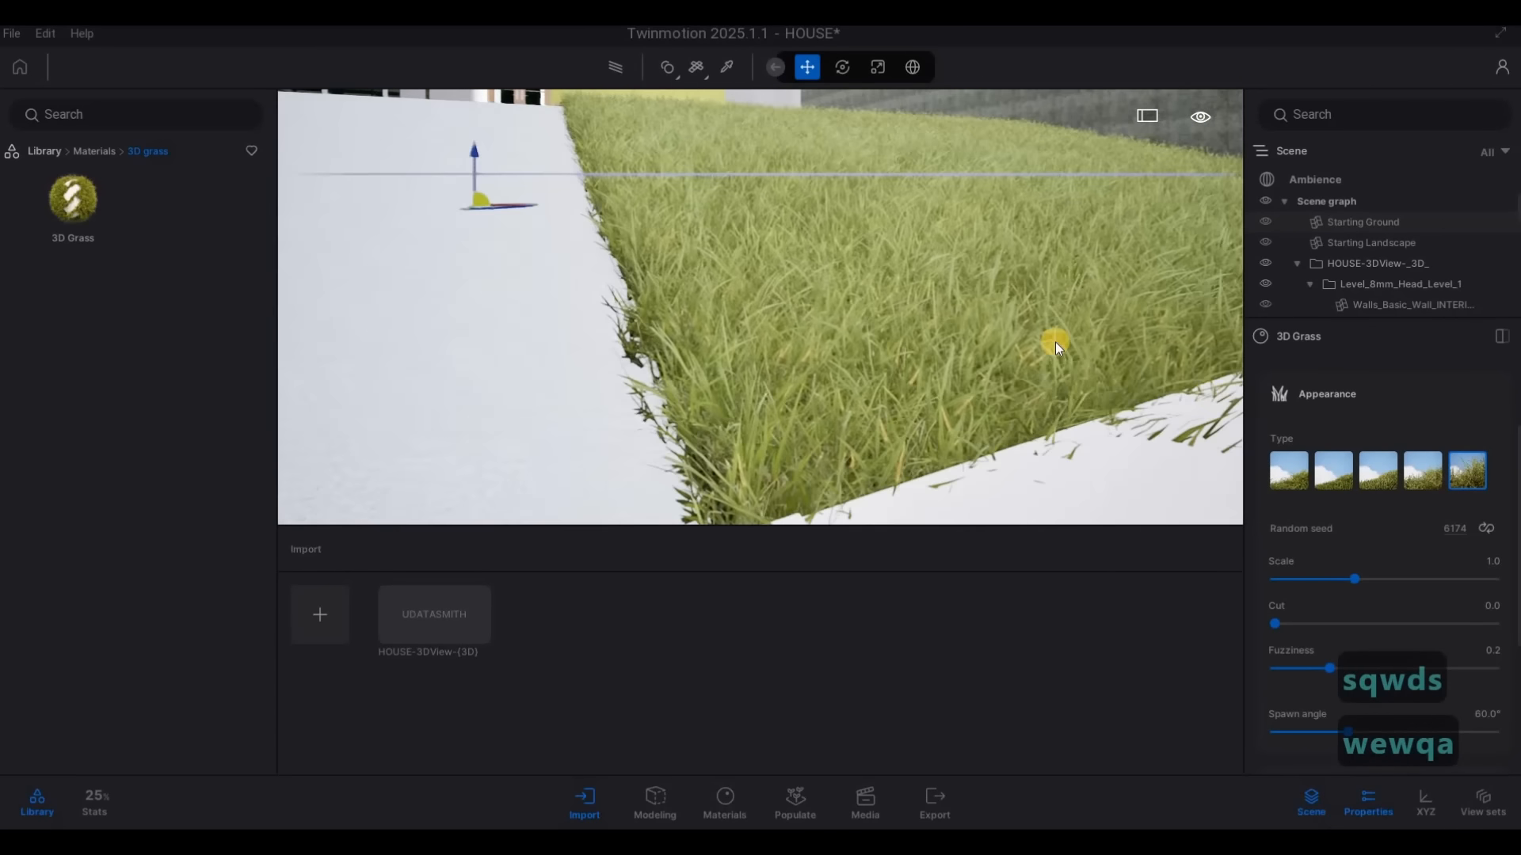
{"action": "key", "text": "s"}
{"action": "key", "text": "d"}
{"action": "key", "text": "s"}
{"action": "key", "text": "d"}
{"action": "key", "text": "a"}
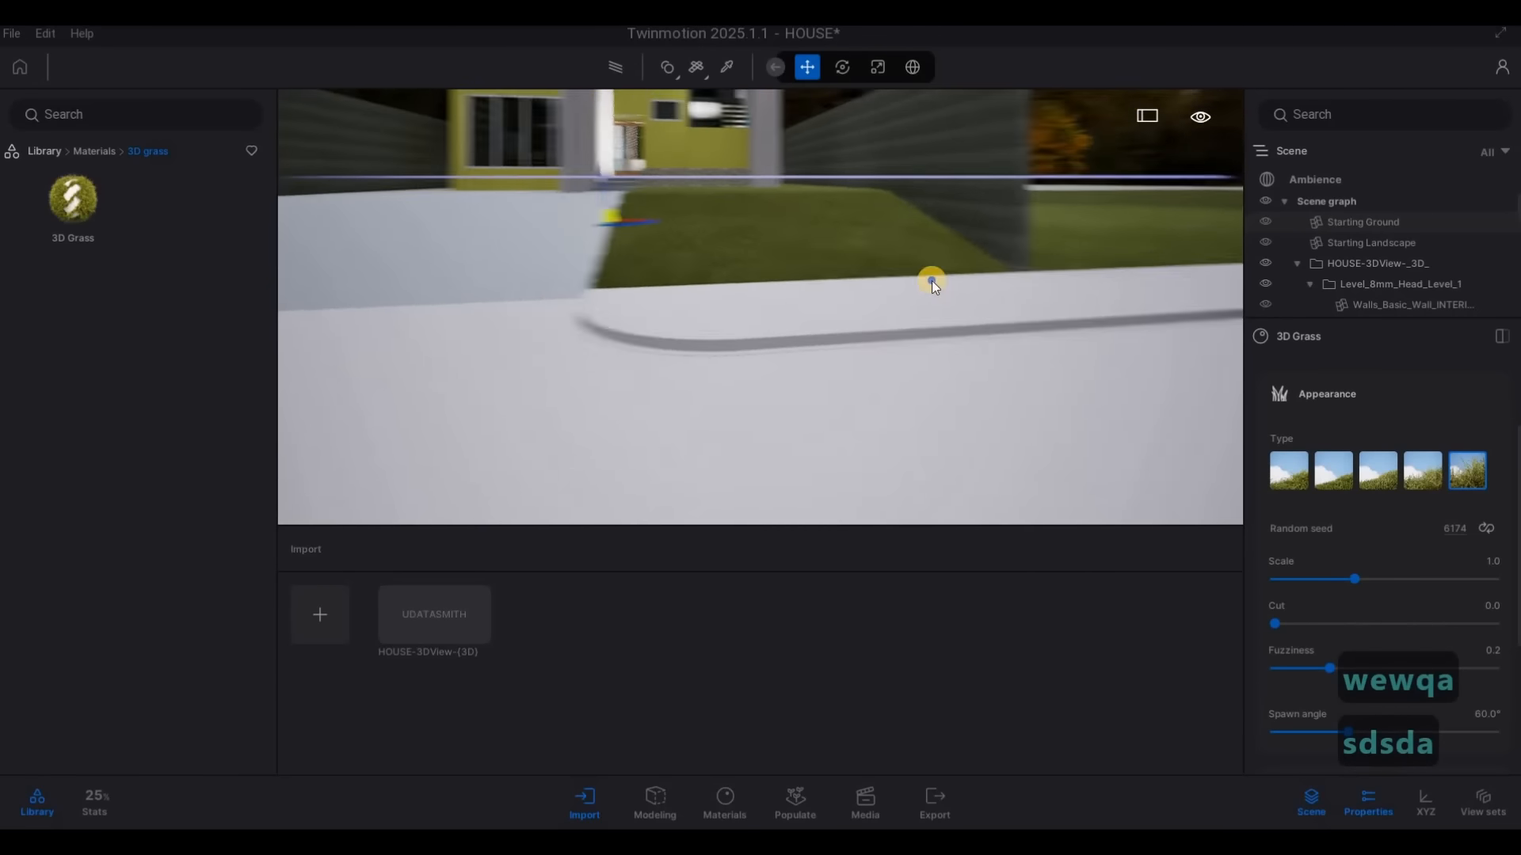
{"action": "key", "text": "s"}
{"action": "key", "text": "d"}
{"action": "key", "text": "s"}
{"action": "key", "text": "d"}
{"action": "key", "text": "a"}
Set the 3D Grass fuzziness to 0.3 and cut to 0.03, checking the blades close up on the front lawn
{"action": "scroll", "coordinate": [1356, 586], "scroll_direction": "down", "scroll_amount": 2}
{"action": "left_click", "coordinate": [1334, 594]}
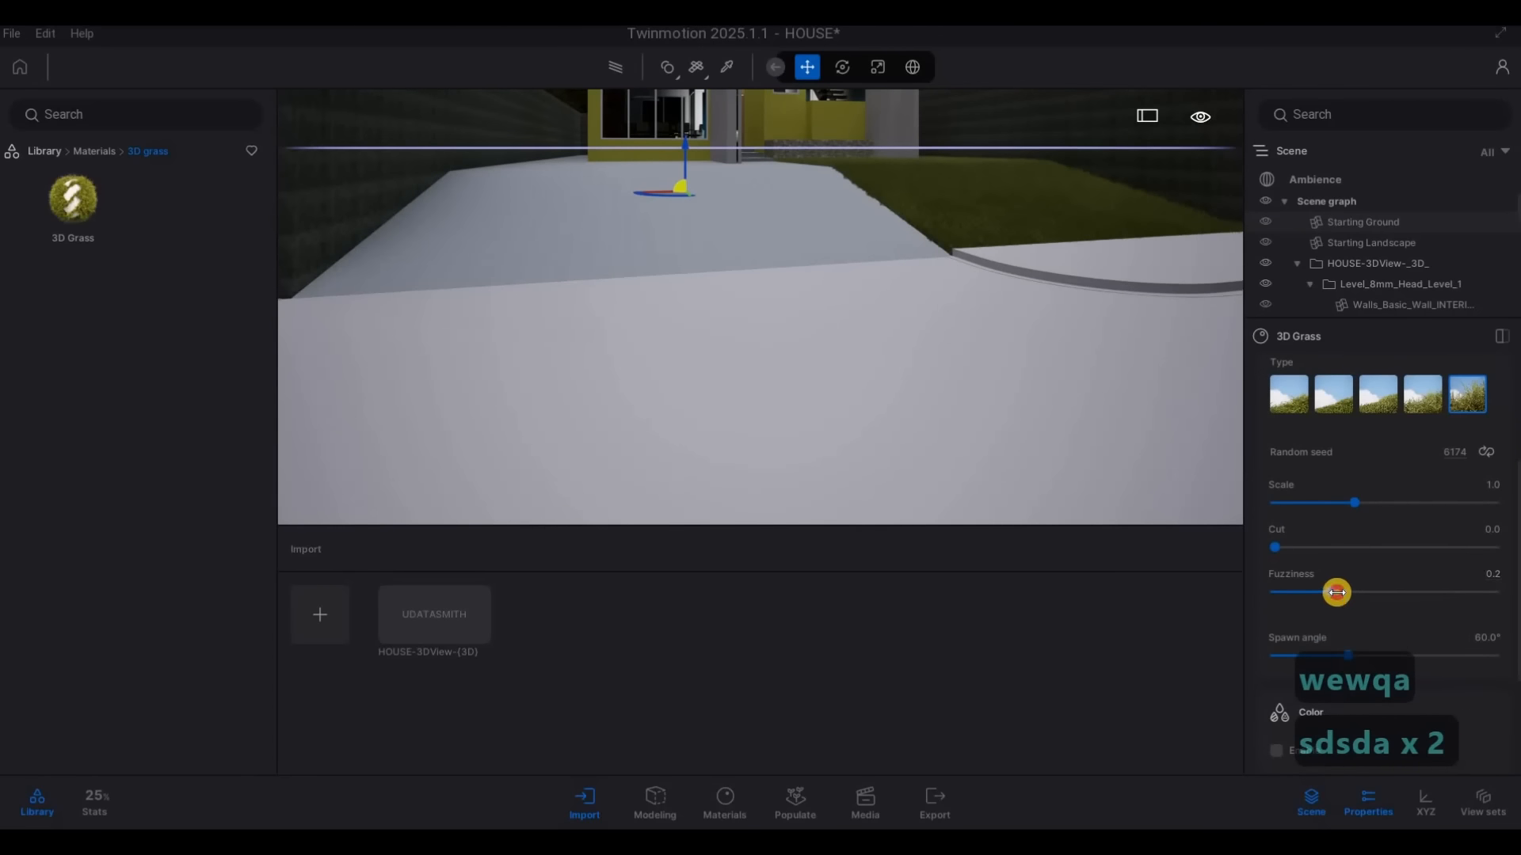
{"action": "key", "text": "w"}
{"action": "key", "text": "d"}
{"action": "key", "text": "q"}
{"action": "key", "text": "w"}
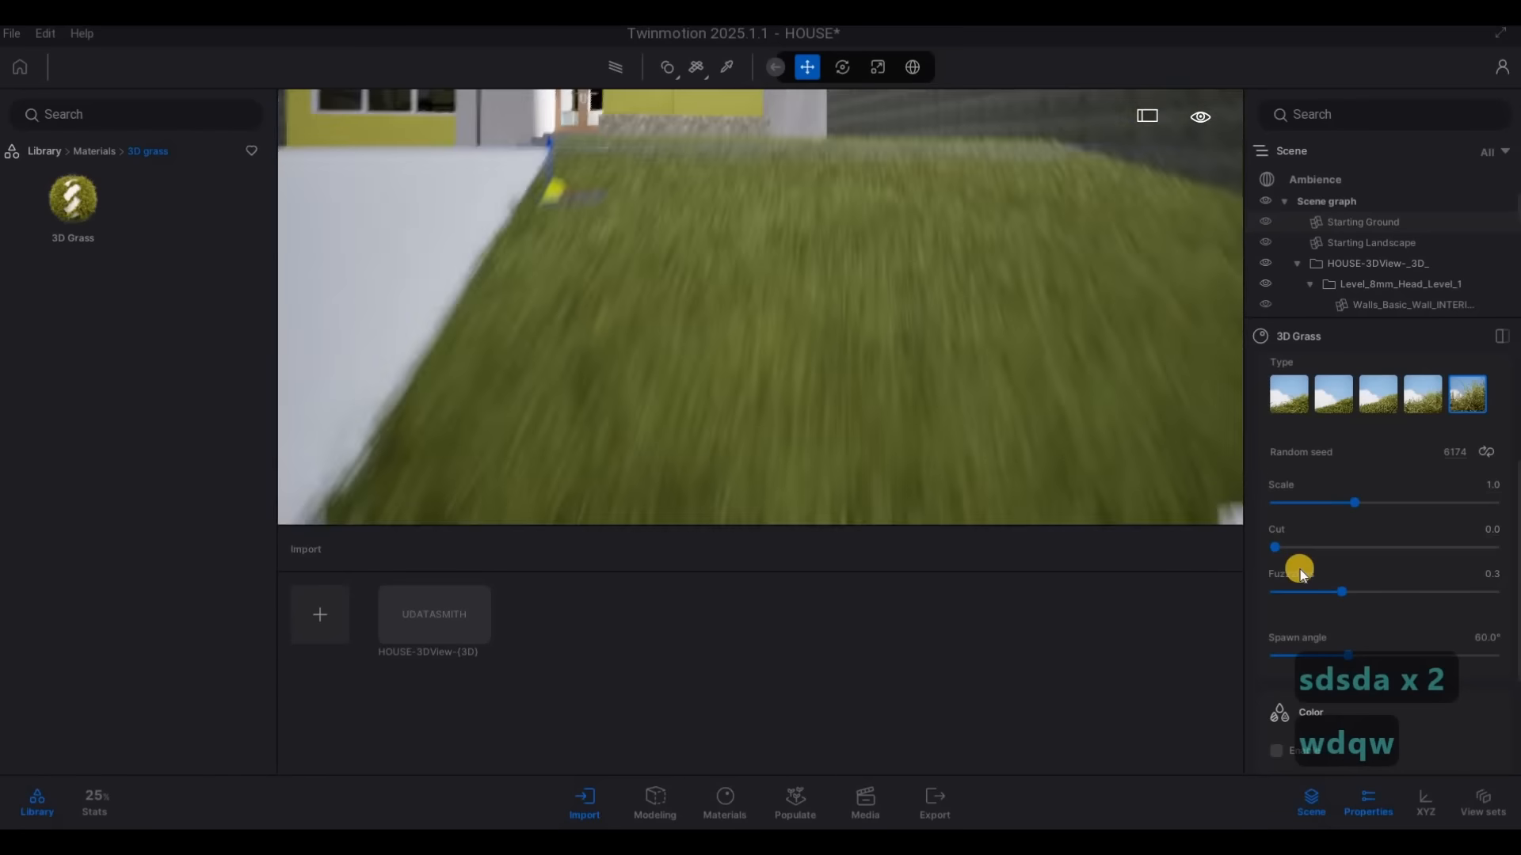
{"action": "key", "text": "s"}
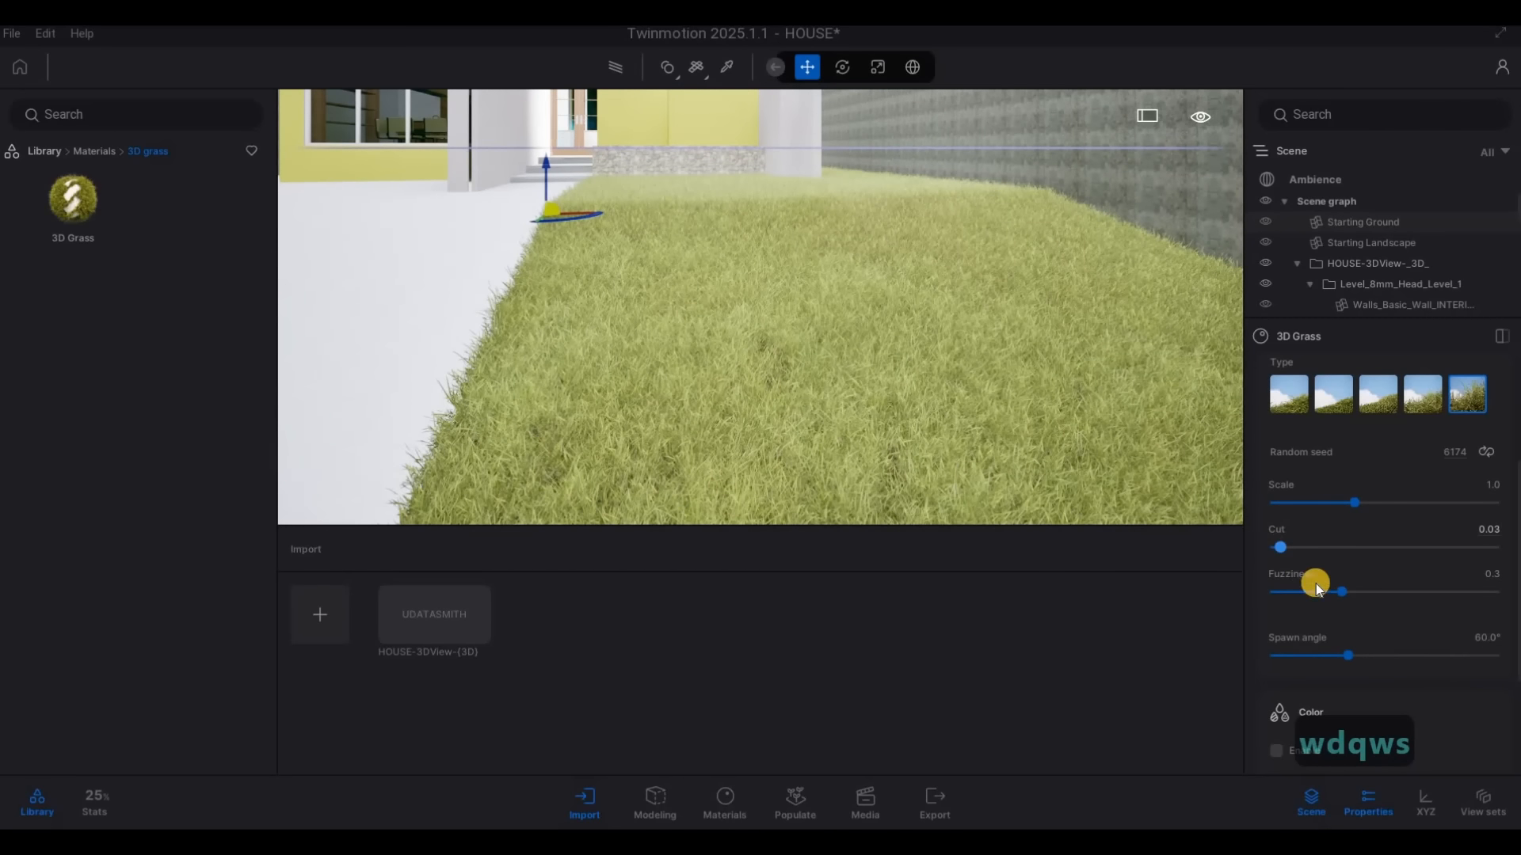
{"action": "left_click", "coordinate": [1345, 592]}
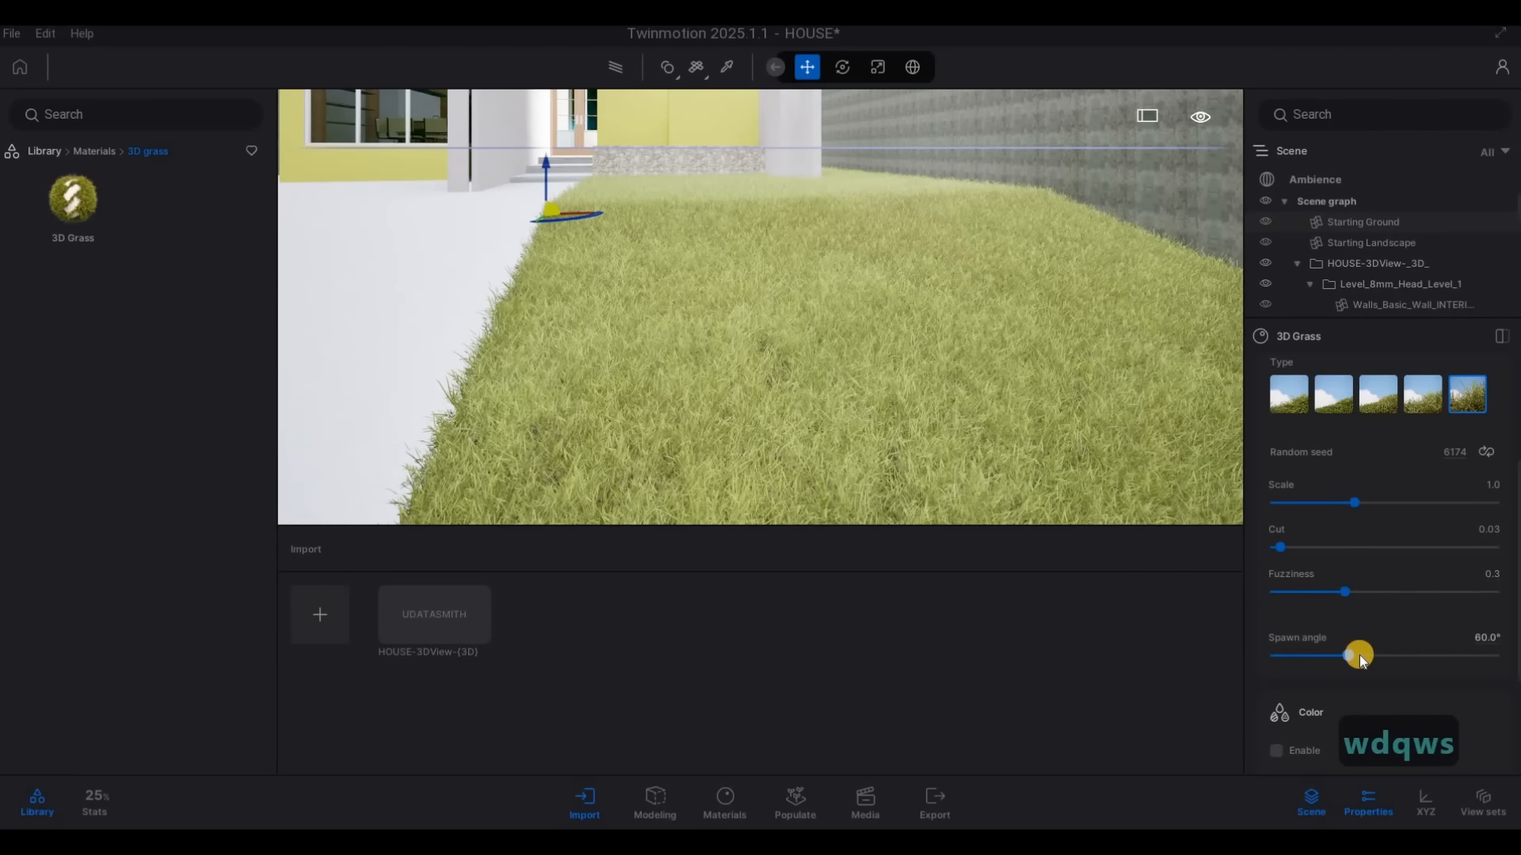
Try a spawn angle of 68.5° for the 3D Grass, and undo the change
{"action": "left_click_drag", "start_coordinate": [1357, 653], "coordinate": [1369, 657]}
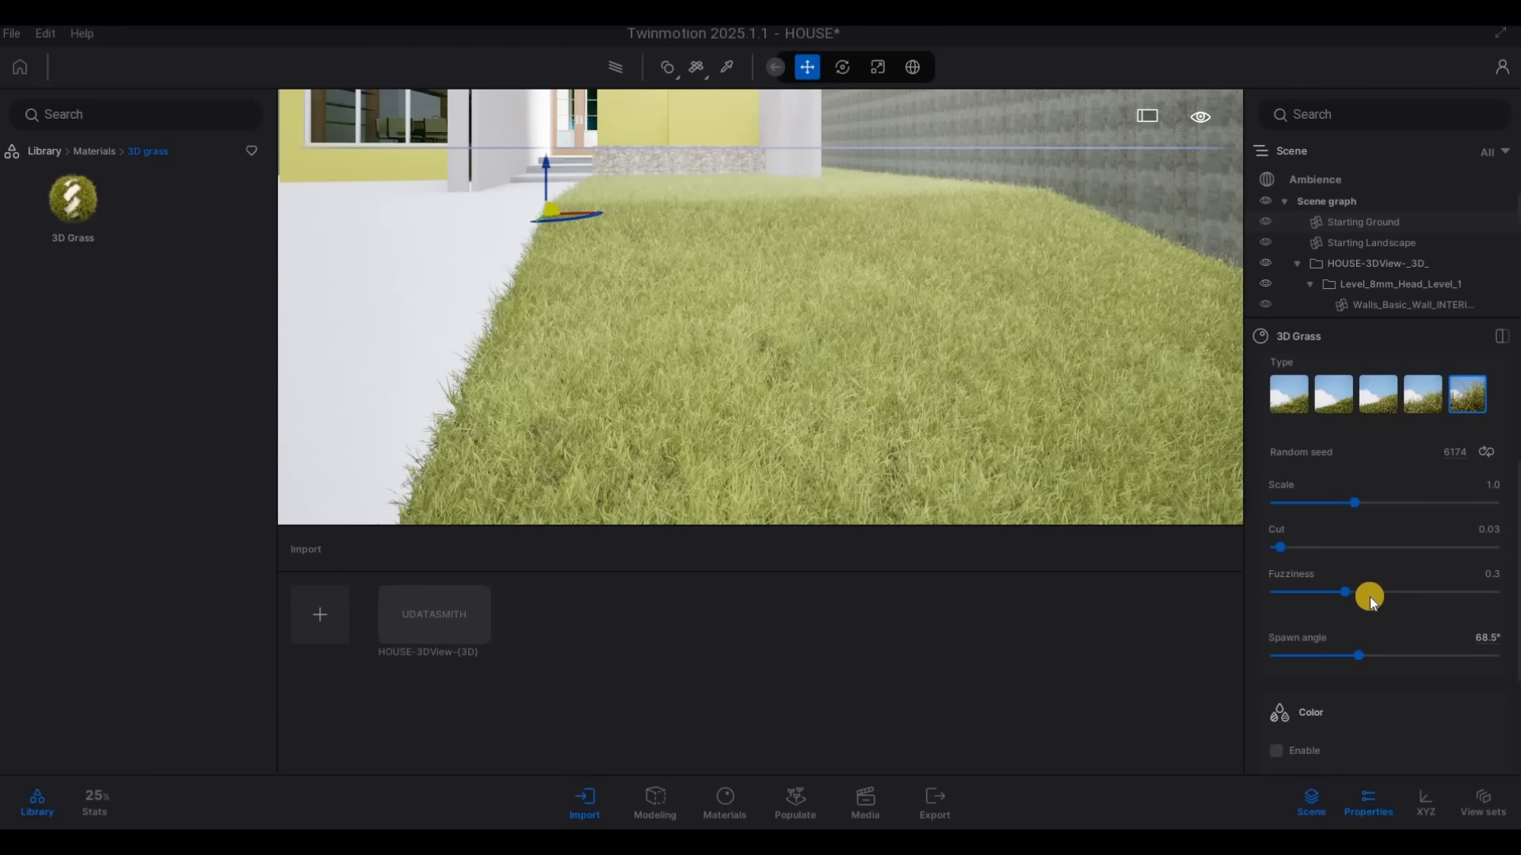
{"action": "key", "text": "ctrl+z"}
Enable the color tint of the 3D Grass and set its color variation to 1.2
{"action": "left_click_drag", "start_coordinate": [1219, 387], "coordinate": [1032, 379]}
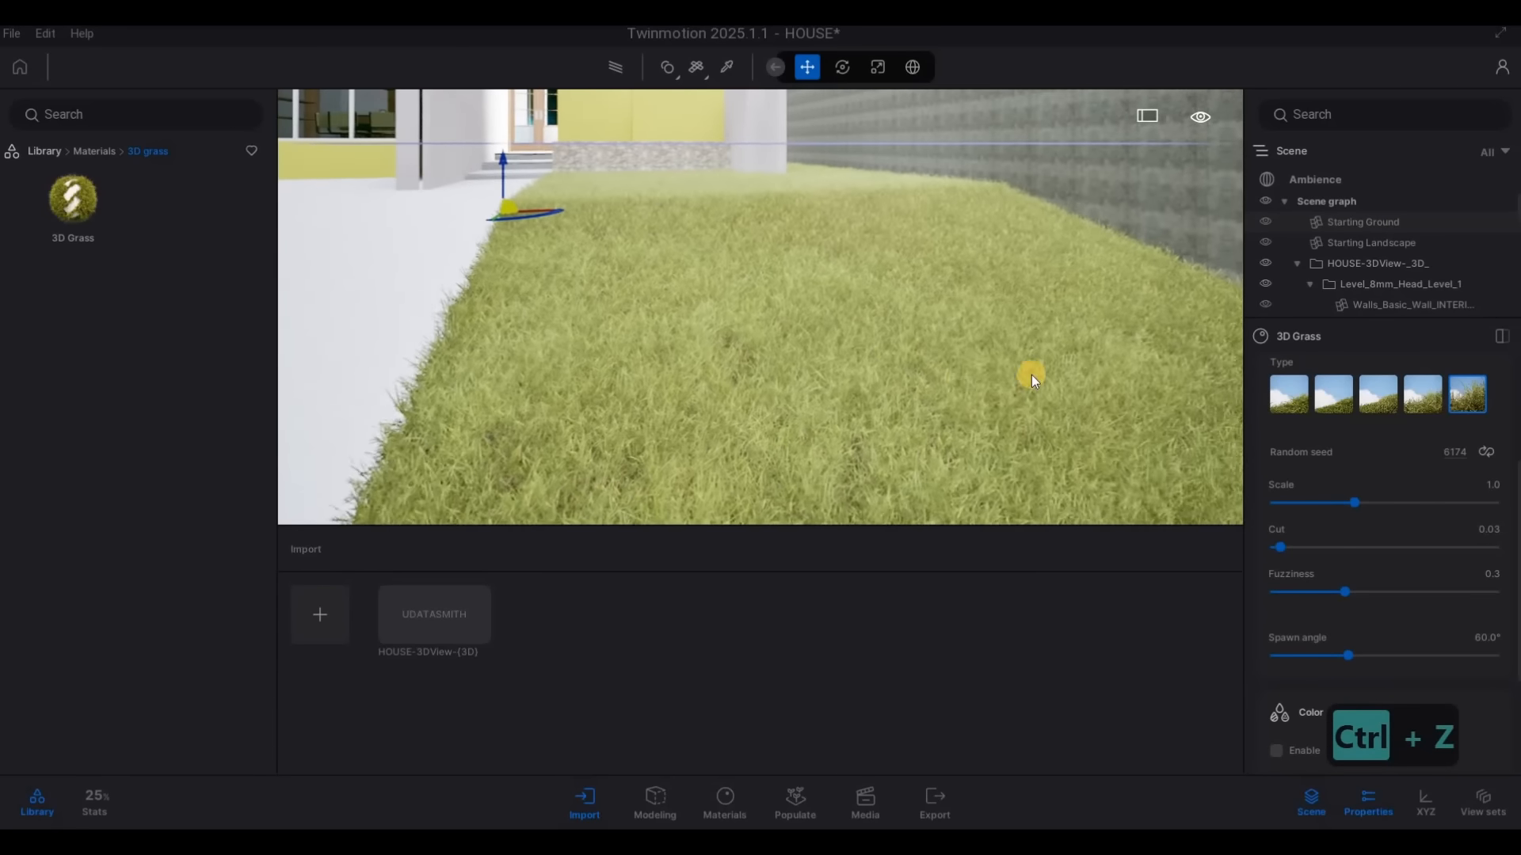
{"action": "key", "text": "s"}
{"action": "key", "text": "d"}
{"action": "key", "text": "s"}
{"action": "scroll", "coordinate": [1348, 568], "scroll_direction": "down", "scroll_amount": 2}
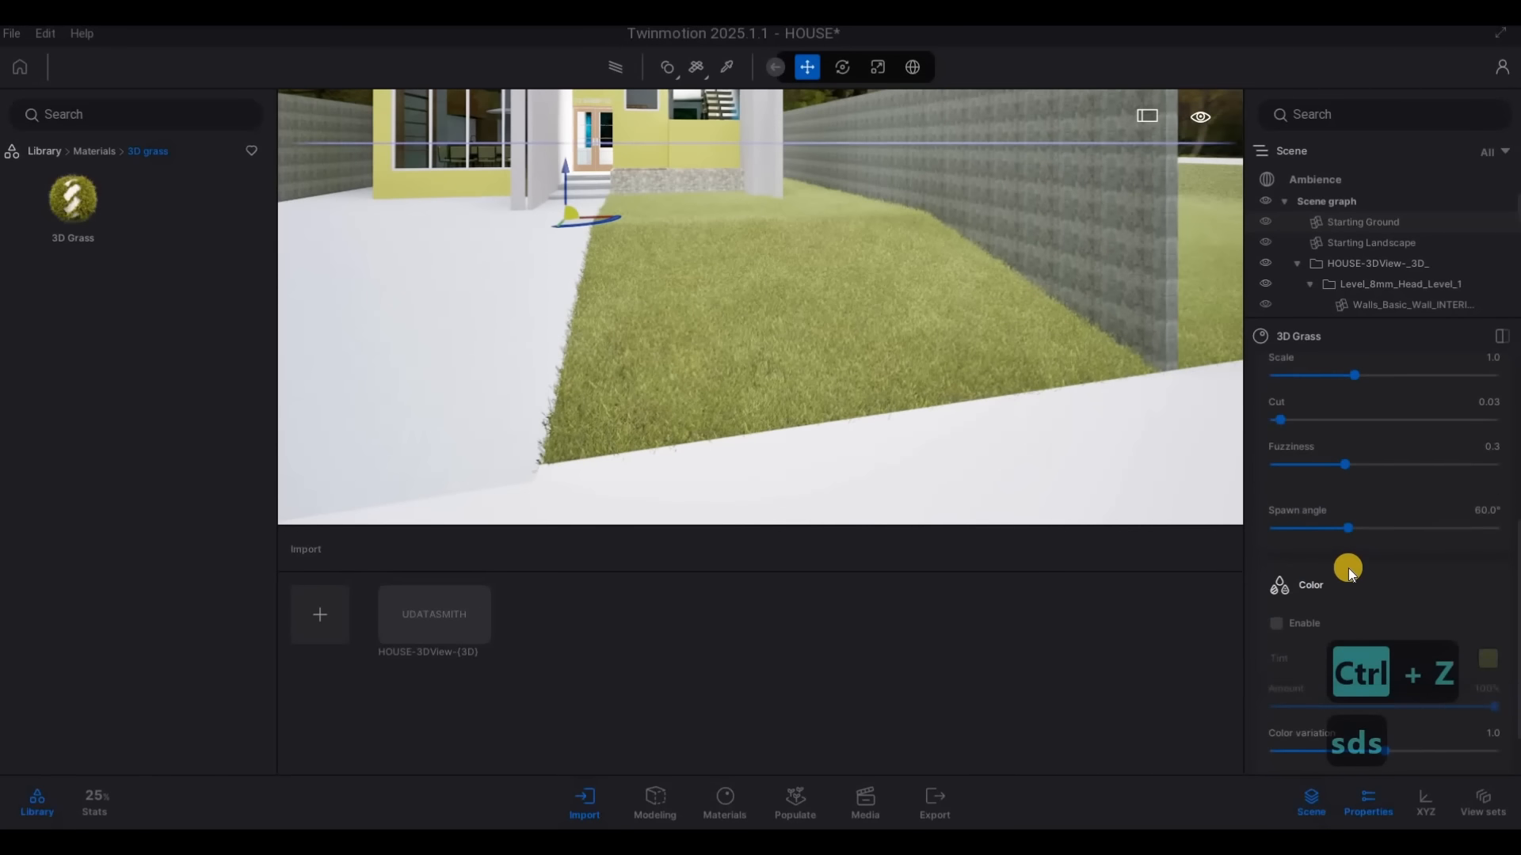
{"action": "scroll", "coordinate": [1293, 585], "scroll_direction": "down", "scroll_amount": 2}
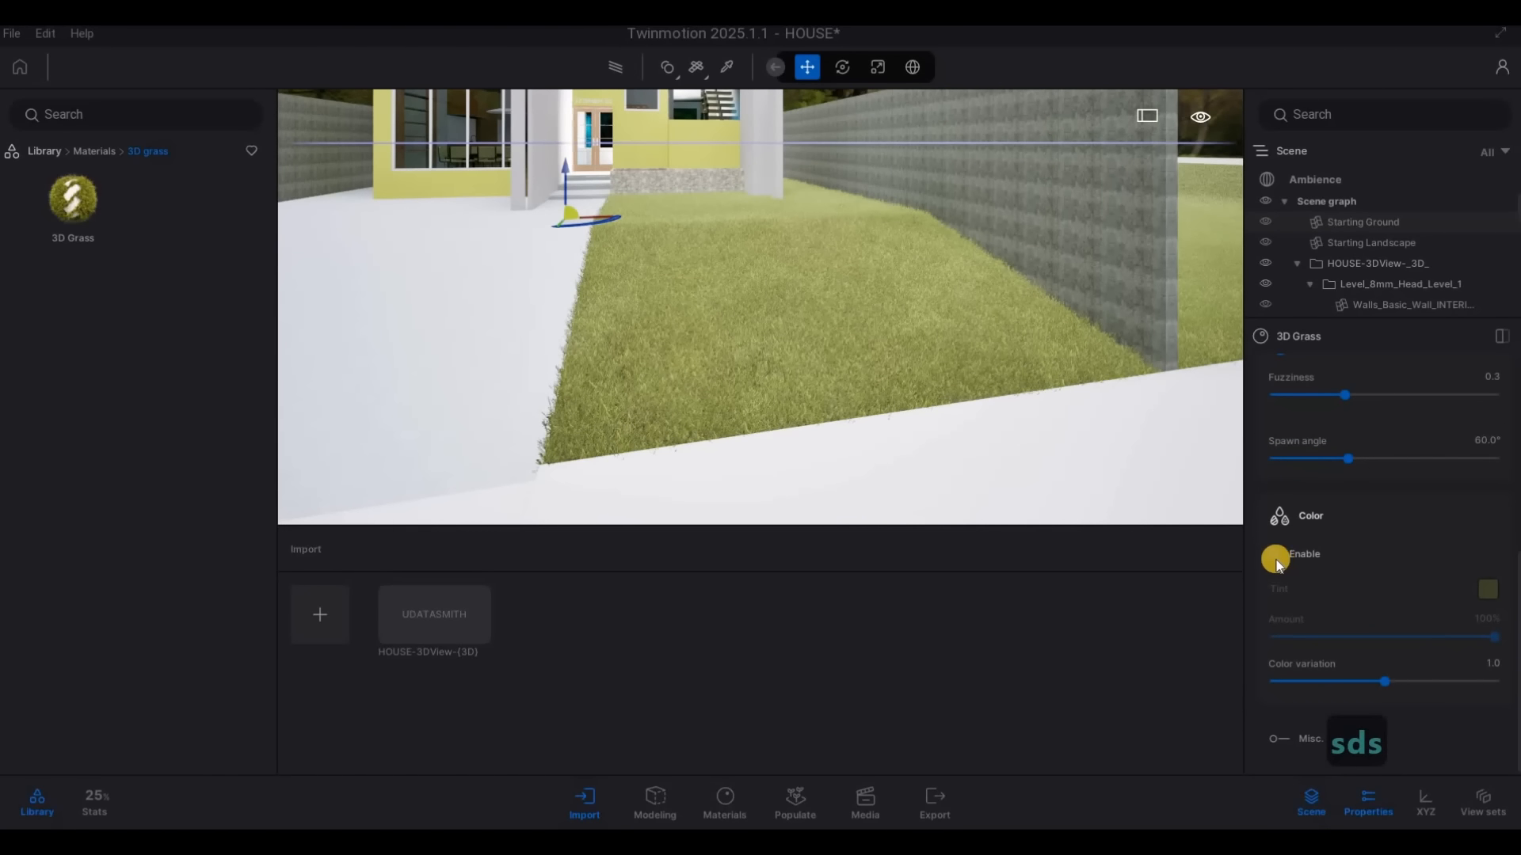
{"action": "left_click", "coordinate": [1275, 557]}
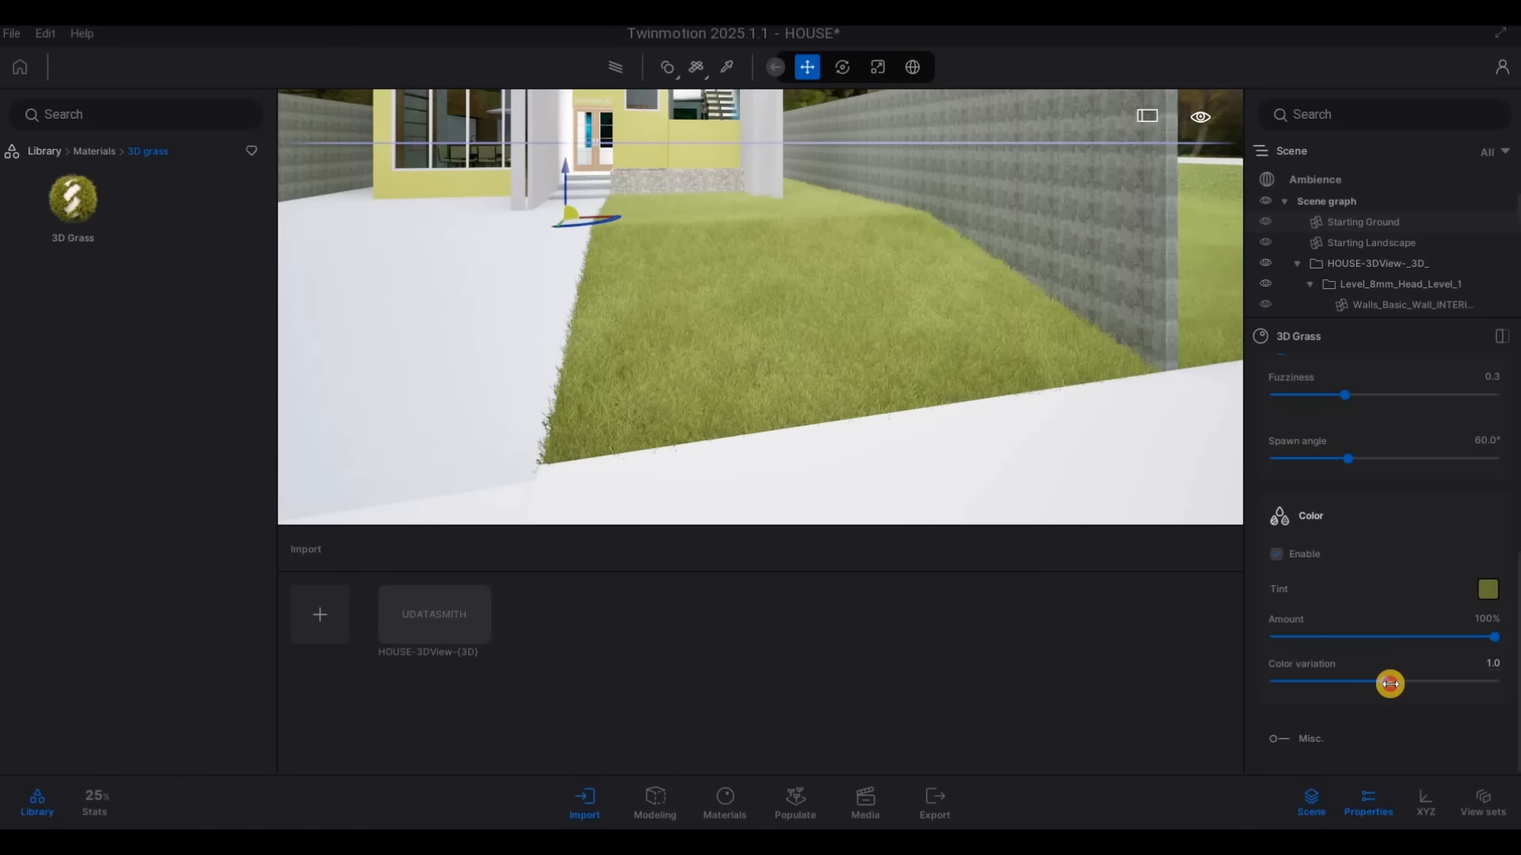
{"action": "left_click_drag", "start_coordinate": [1388, 684], "coordinate": [1407, 684]}
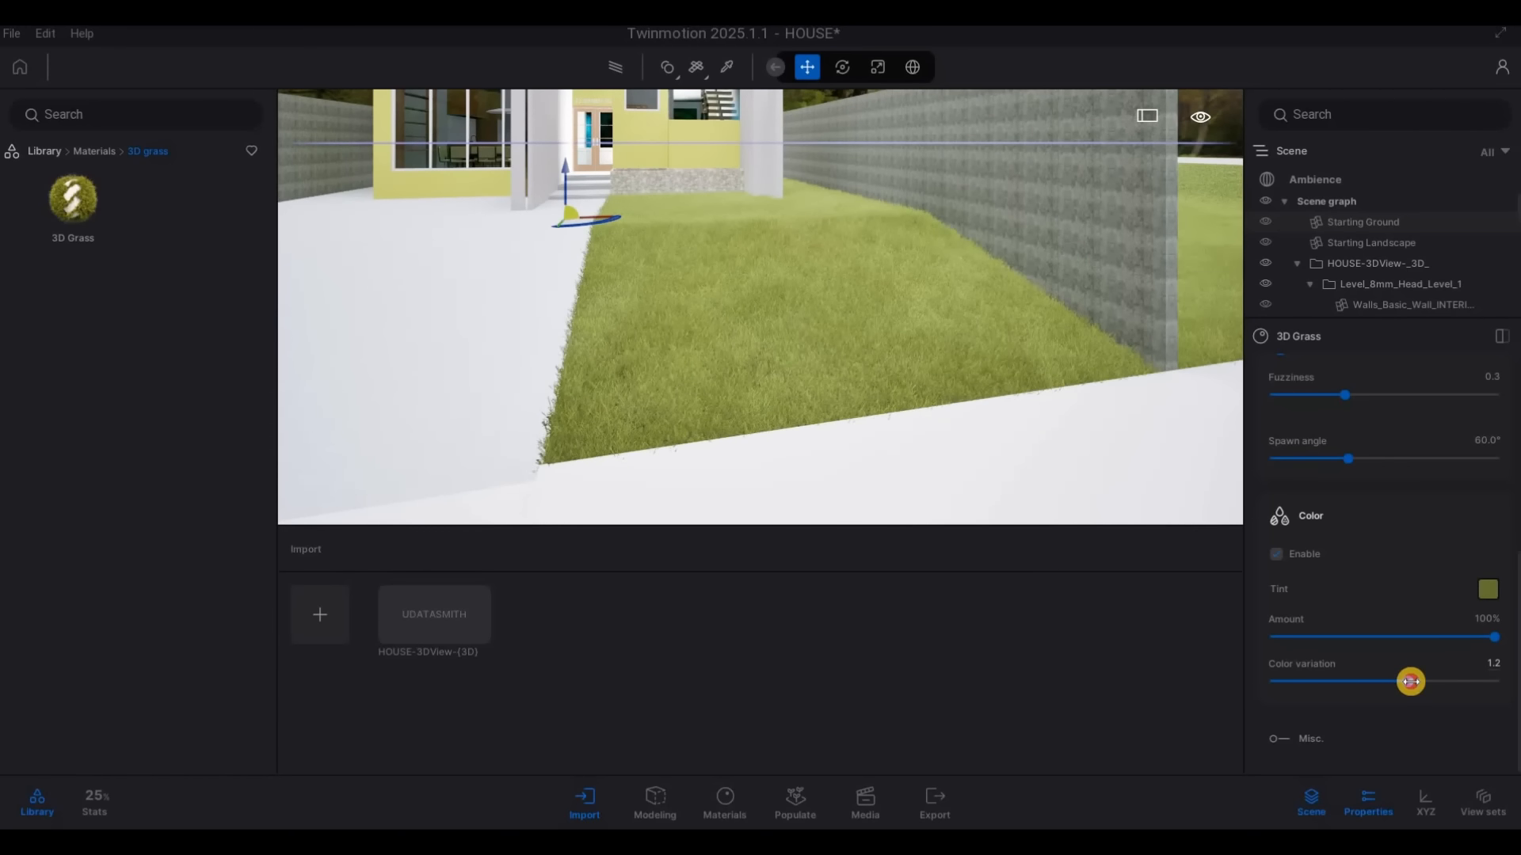
Examine the tinted grass on the front lawn and the surrounding plots, from the road and from the house front
{"action": "key", "text": "a"}
{"action": "key", "text": "a"}
{"action": "key", "text": "w"}
{"action": "key", "text": "s"}
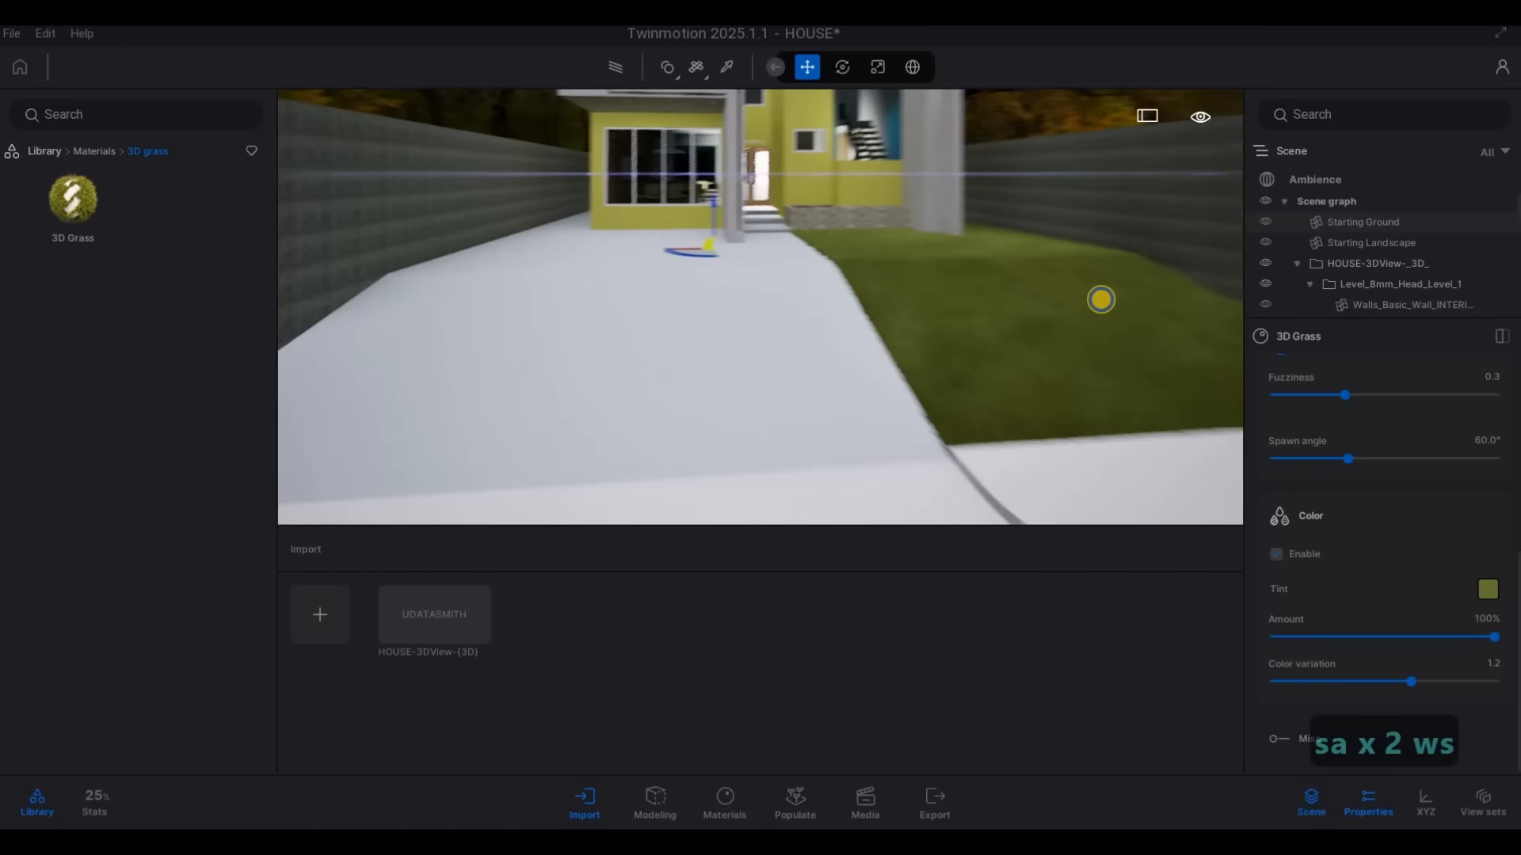
{"action": "key", "text": "d"}
{"action": "key", "text": "d"}
{"action": "key", "text": "d"}
{"action": "key", "text": "d"}
{"action": "key", "text": "d"}
{"action": "key", "text": "d"}
{"action": "key", "text": "d"}
{"action": "key", "text": "d"}
{"action": "key", "text": "d"}
{"action": "key", "text": "d"}
{"action": "key", "text": "d"}
{"action": "key", "text": "d"}
{"action": "key", "text": "d"}
{"action": "key", "text": "d"}
{"action": "key", "text": "d"}
{"action": "key", "text": "d"}
{"action": "key", "text": "d"}
{"action": "key", "text": "w"}
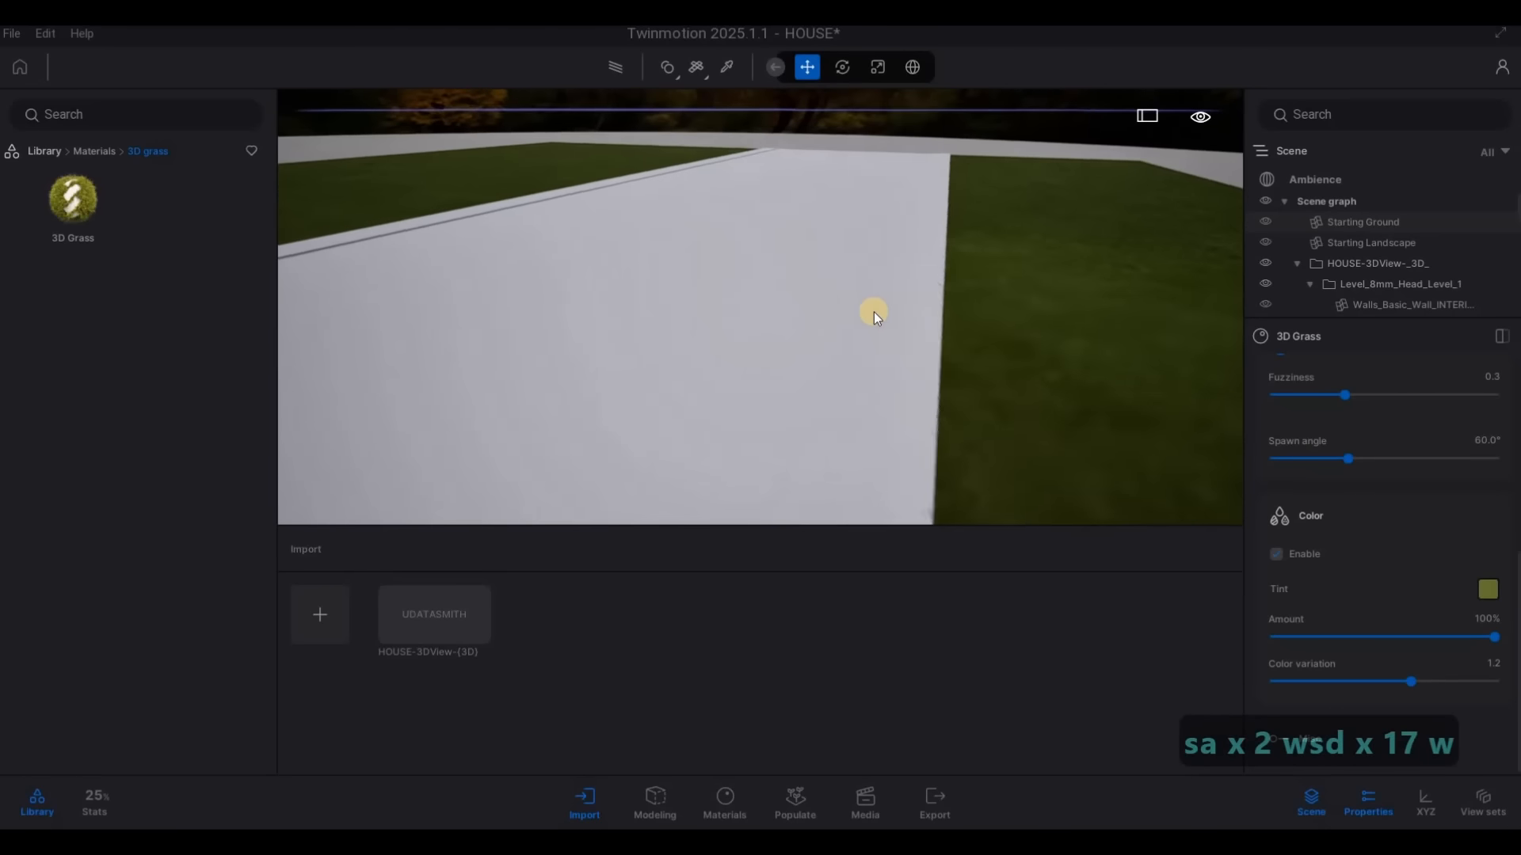
{"action": "key", "text": "e"}
{"action": "key", "text": "d"}
{"action": "key", "text": "a"}
{"action": "key", "text": "a"}
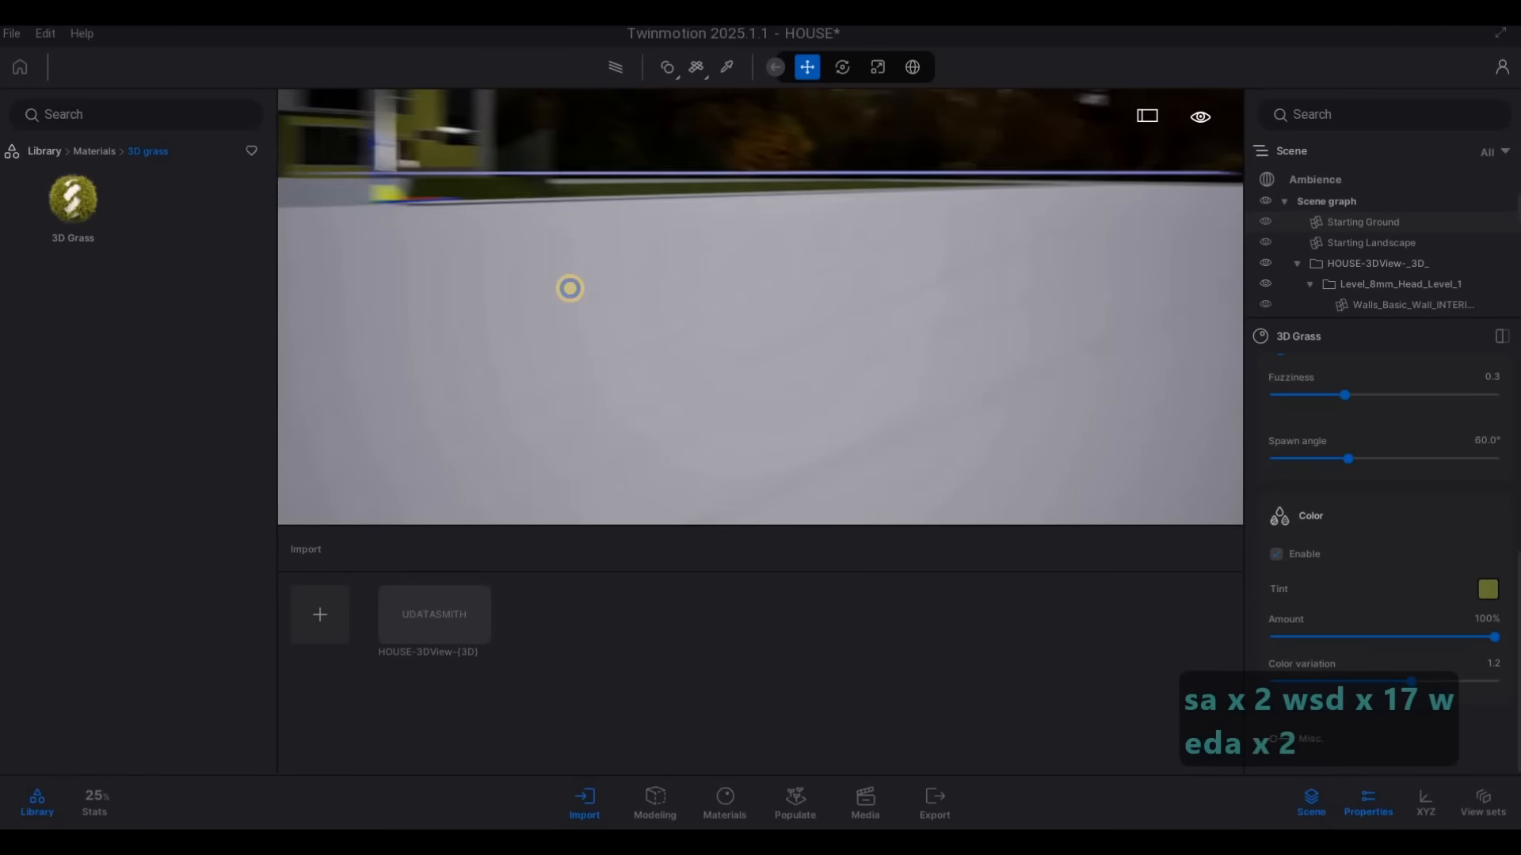
{"action": "key", "text": "w"}
{"action": "key", "text": "q"}
{"action": "key", "text": "a"}
{"action": "key", "text": "w"}
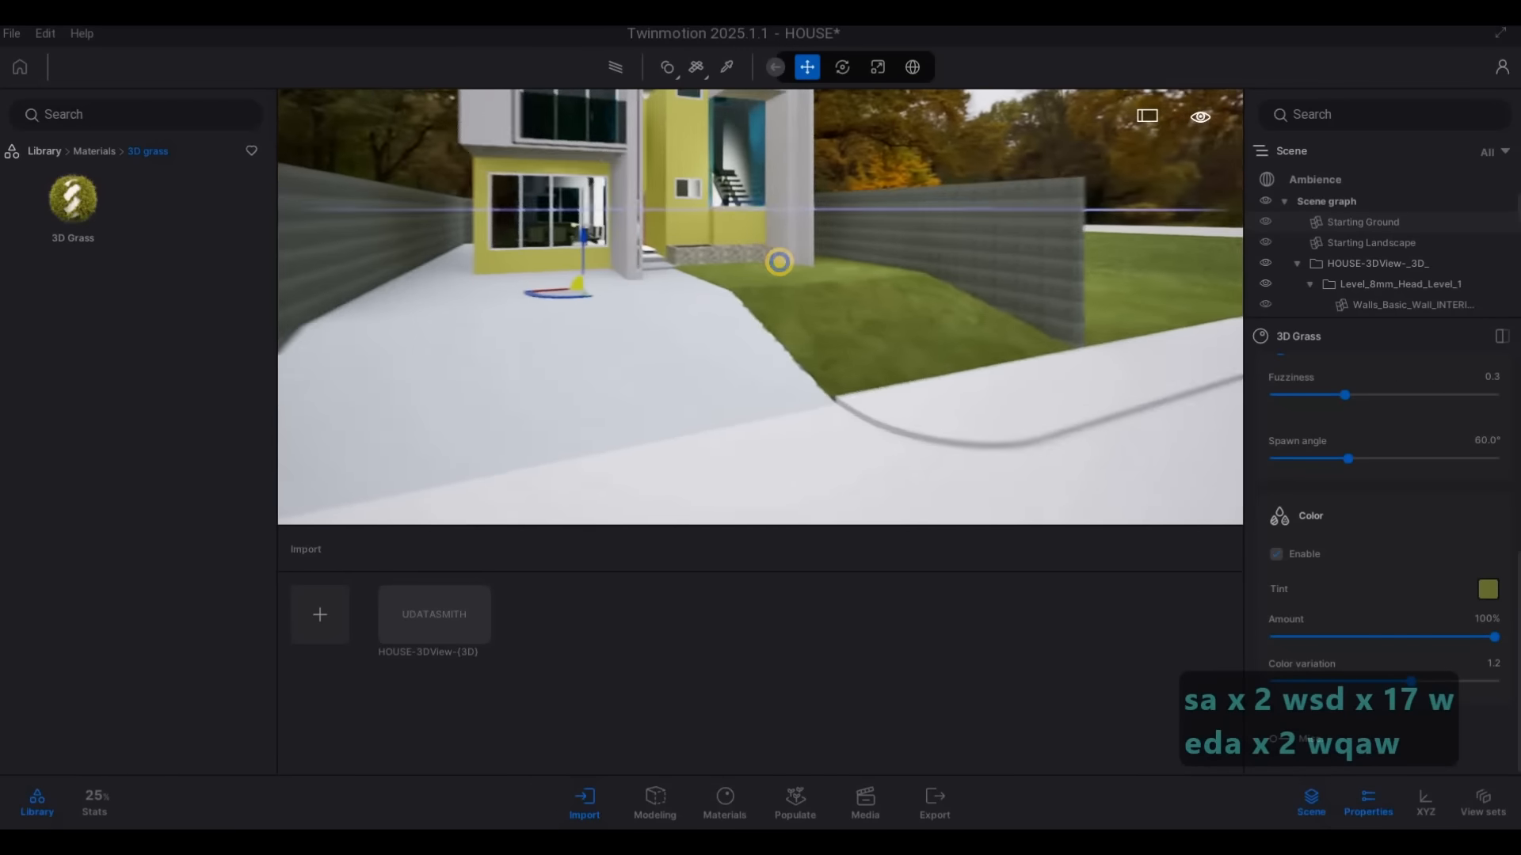
{"action": "key", "text": "w"}
{"action": "key", "text": "d"}
Apply the Clear glass material from the Glass library to the blue-green window glazing on the house front
{"action": "key", "text": "a"}
{"action": "key", "text": "s"}
{"action": "key", "text": "w"}
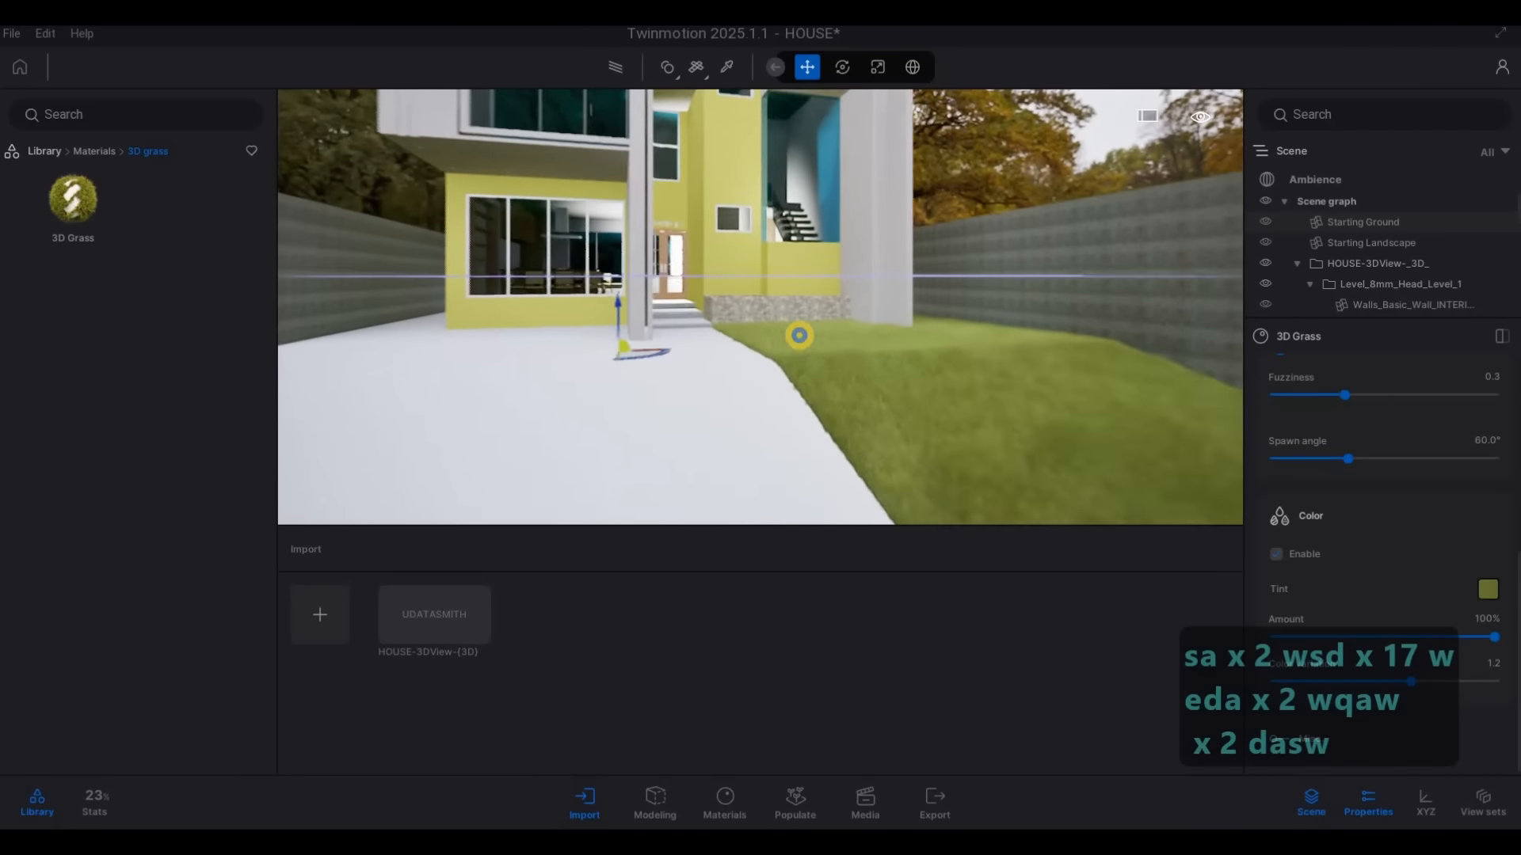
{"action": "key", "text": "a"}
{"action": "key", "text": "q"}
{"action": "key", "text": "w"}
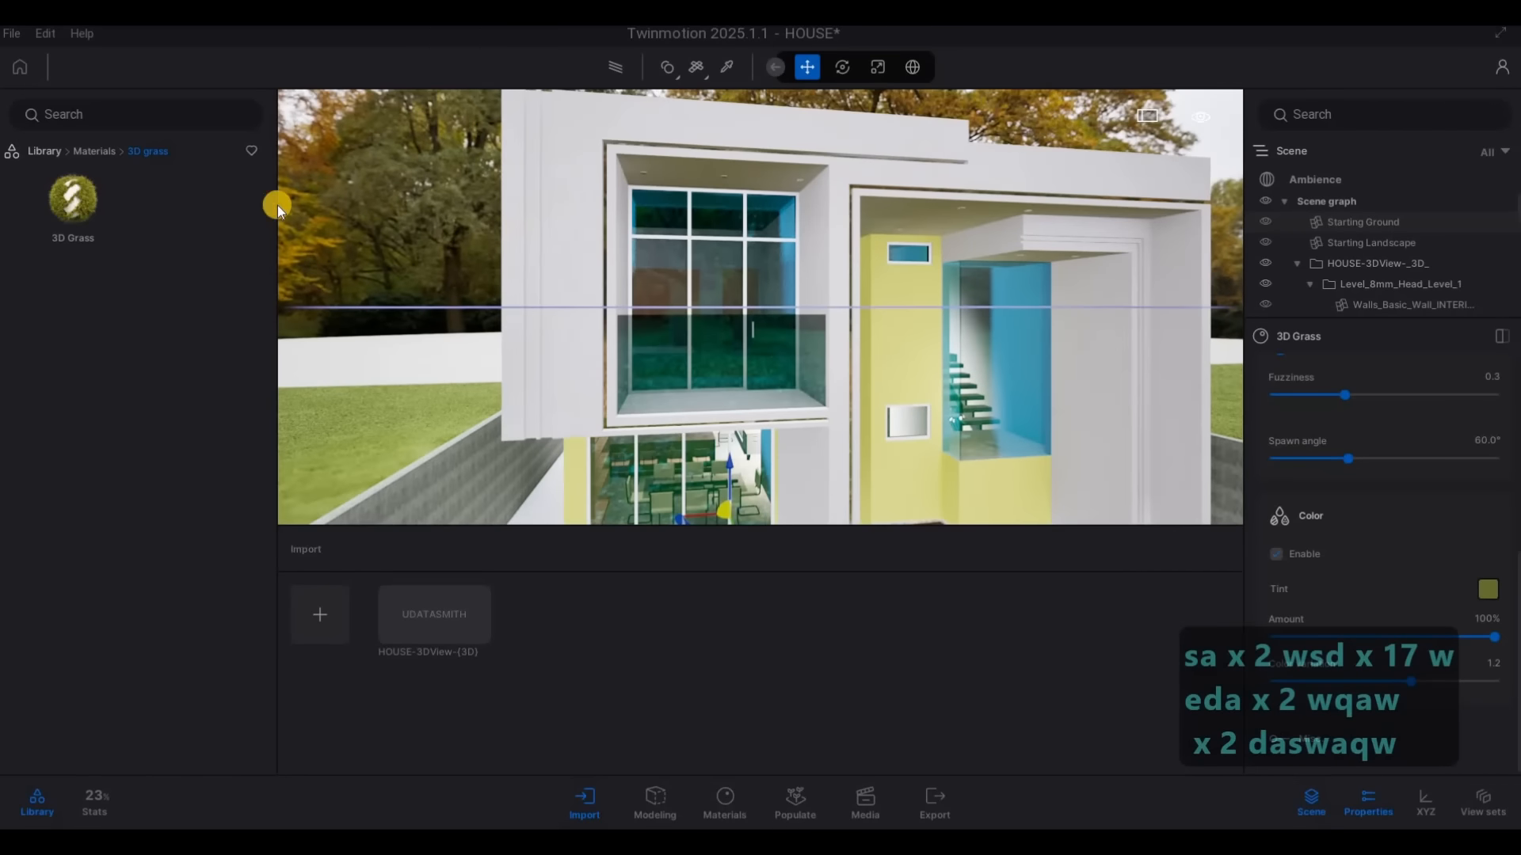
{"action": "left_click", "coordinate": [84, 149]}
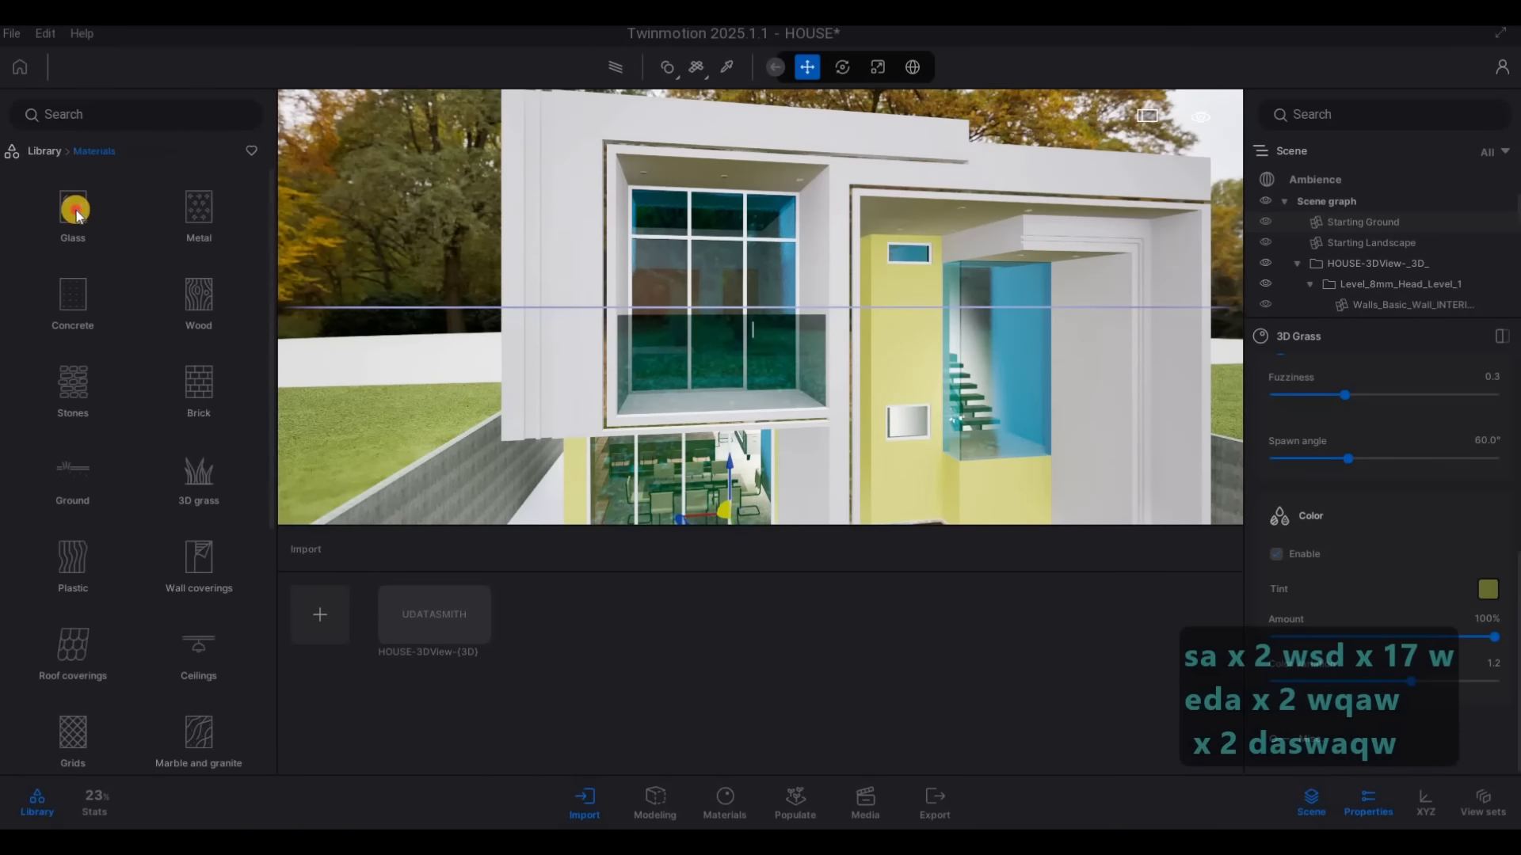
{"action": "left_click", "coordinate": [76, 210]}
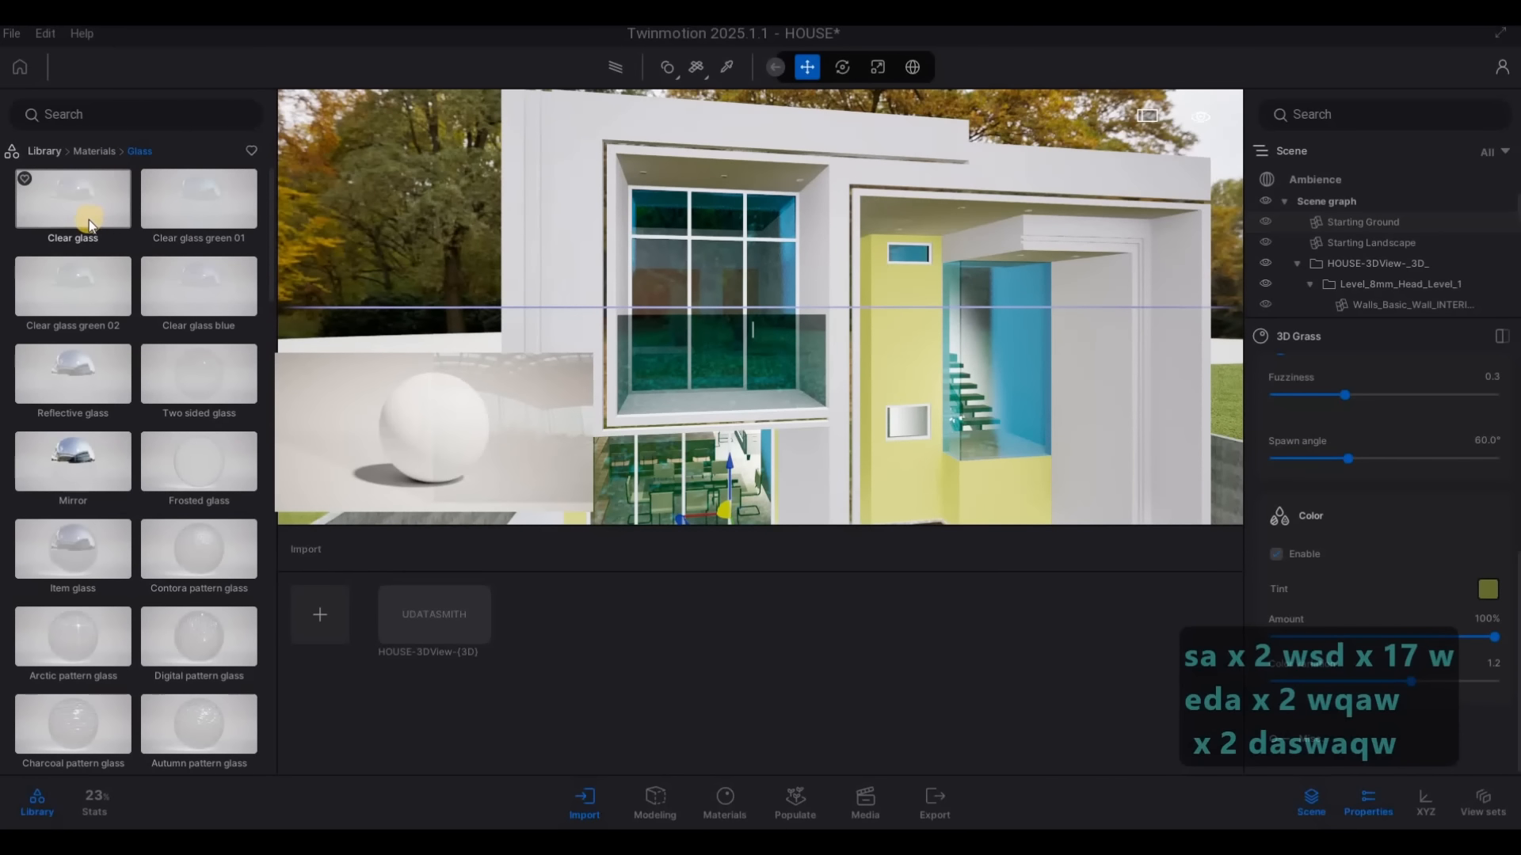
{"action": "left_click_drag", "start_coordinate": [88, 220], "coordinate": [752, 305]}
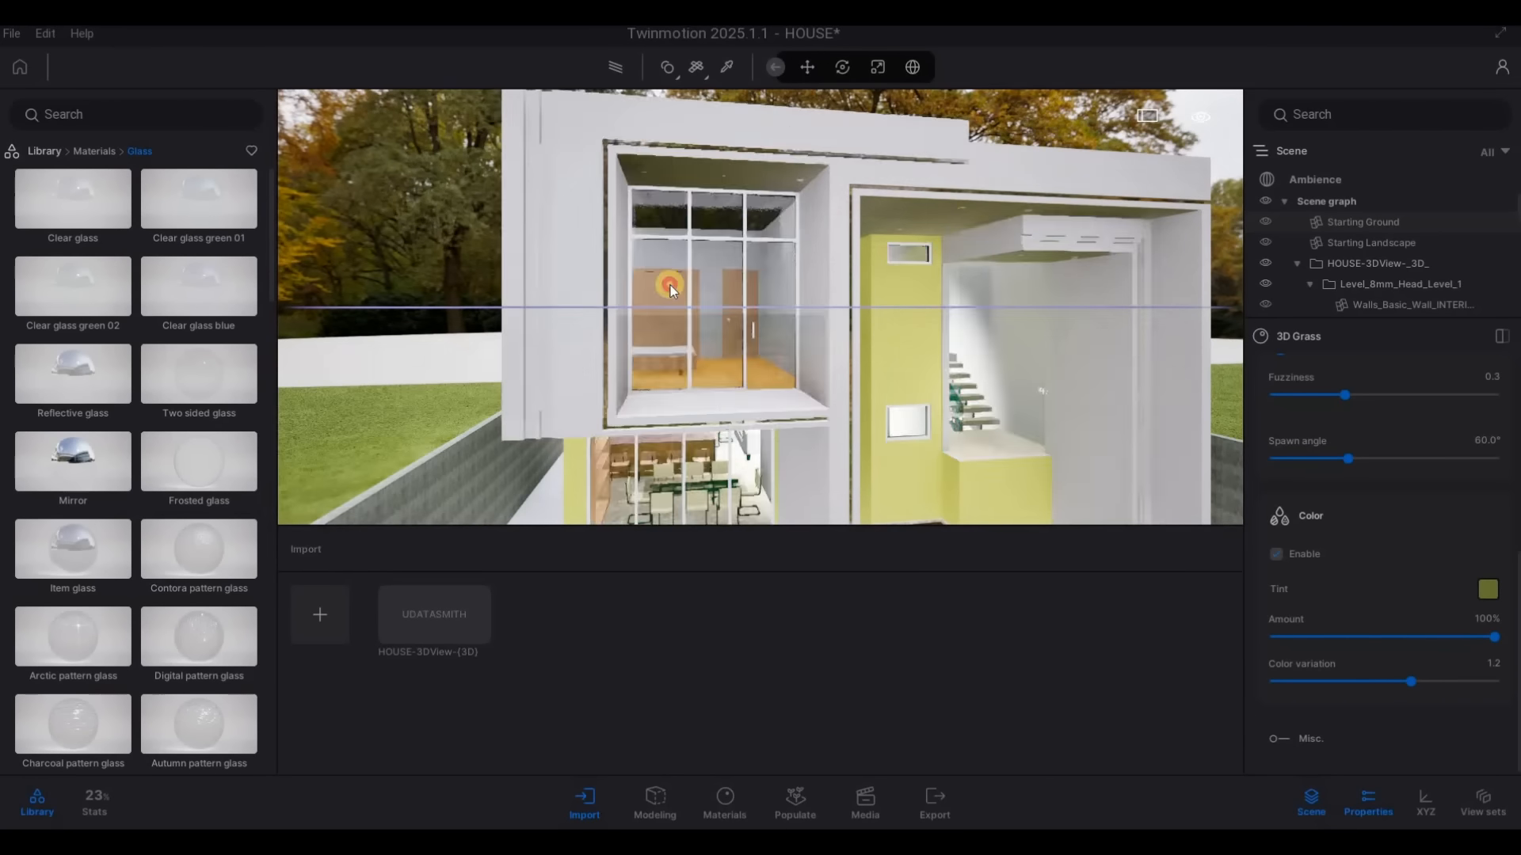
Switch the Clear glass material to the Basic type and set its Fresnel opacity to 0.19
{"action": "left_click", "coordinate": [1134, 386]}
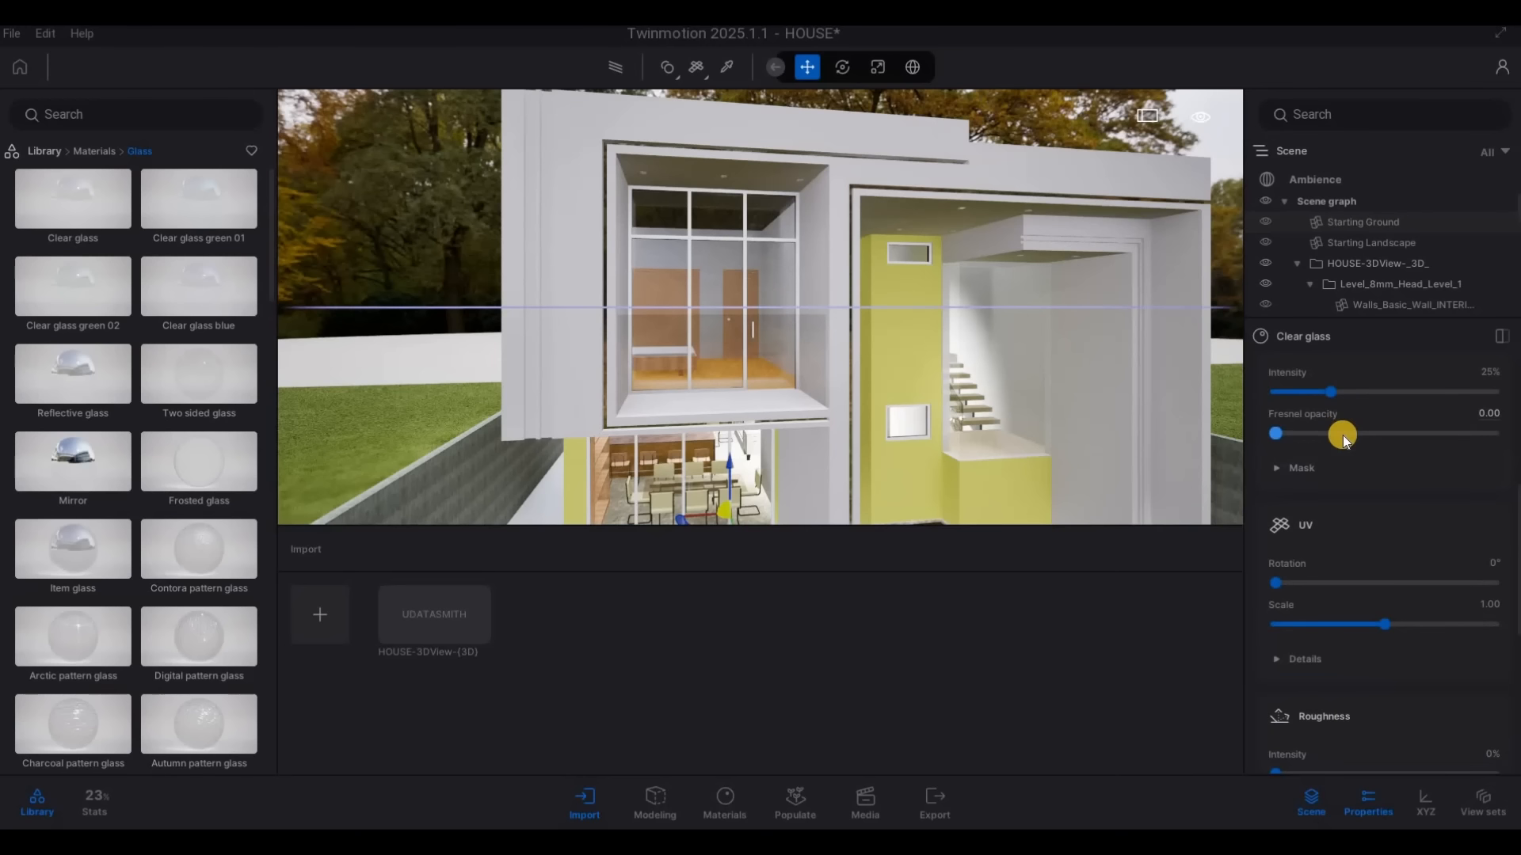
{"action": "left_click_drag", "start_coordinate": [1276, 479], "coordinate": [1314, 466]}
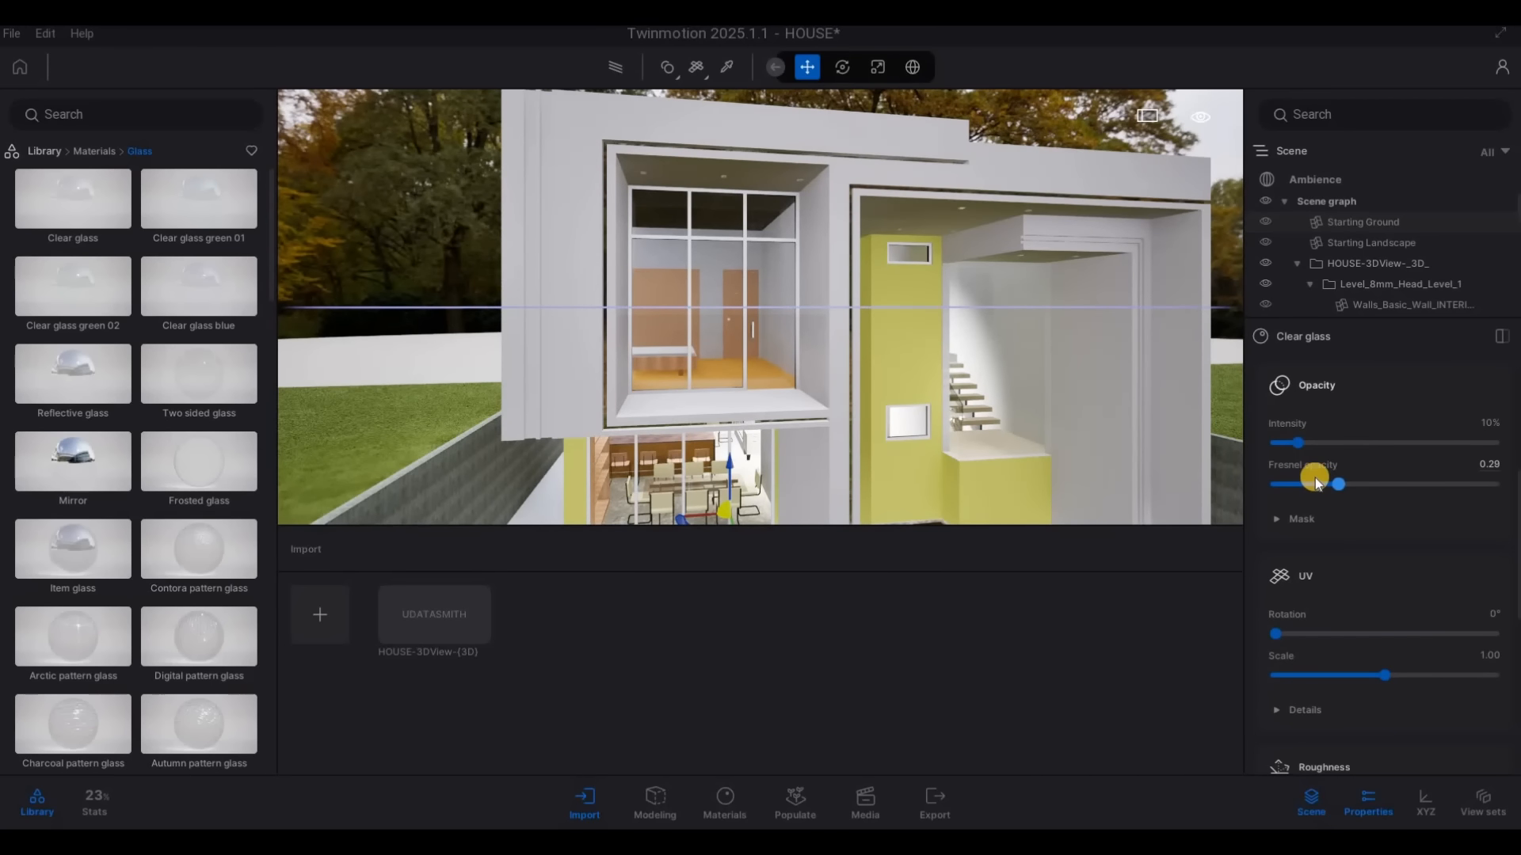
{"action": "key", "text": "s"}
{"action": "scroll", "coordinate": [1426, 511], "scroll_direction": "up", "scroll_amount": 5}
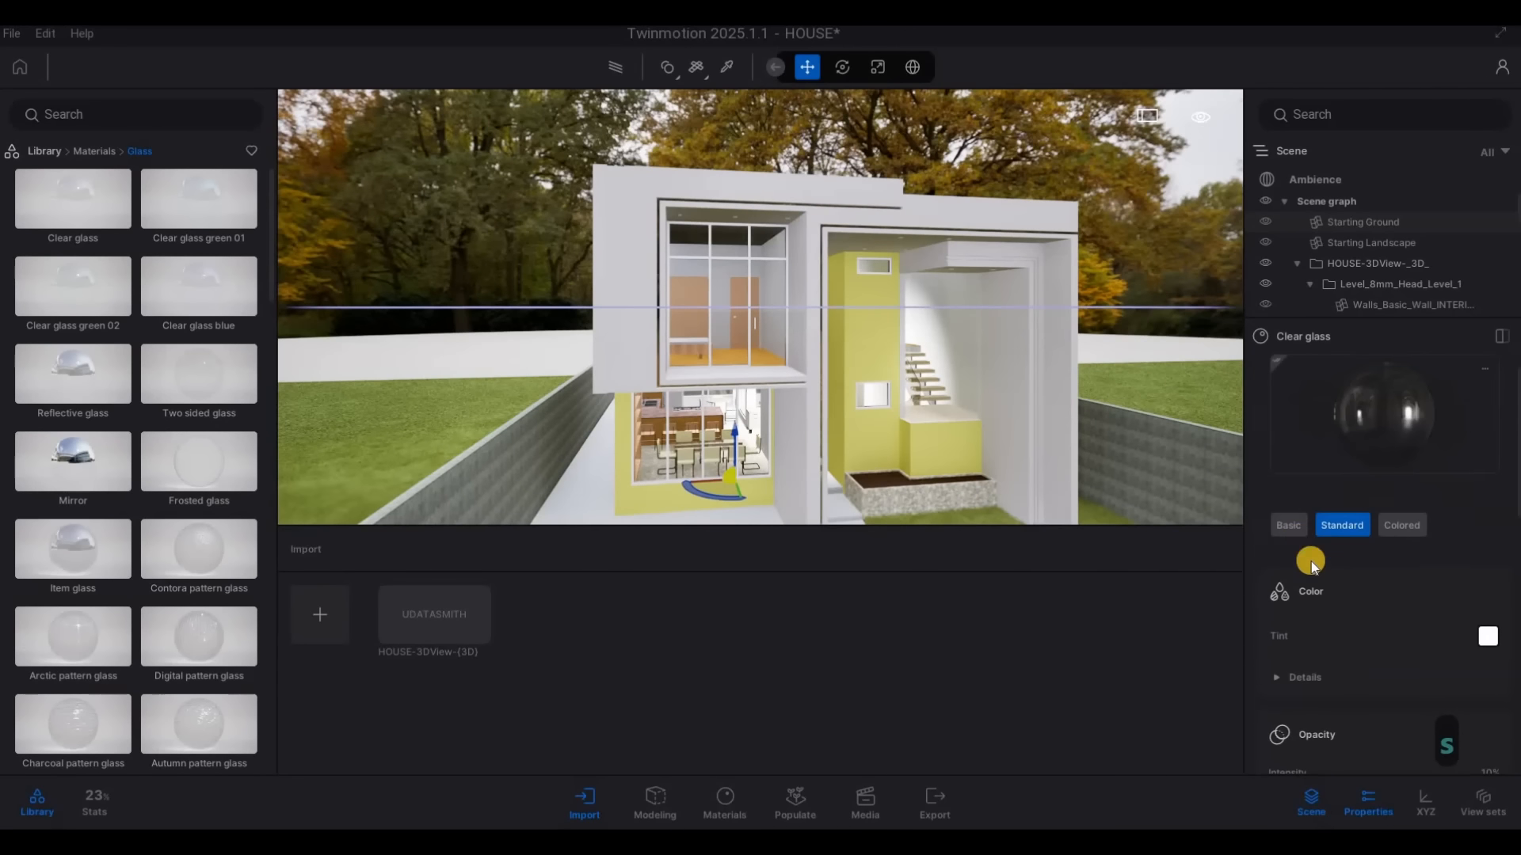
{"action": "left_click", "coordinate": [1292, 523]}
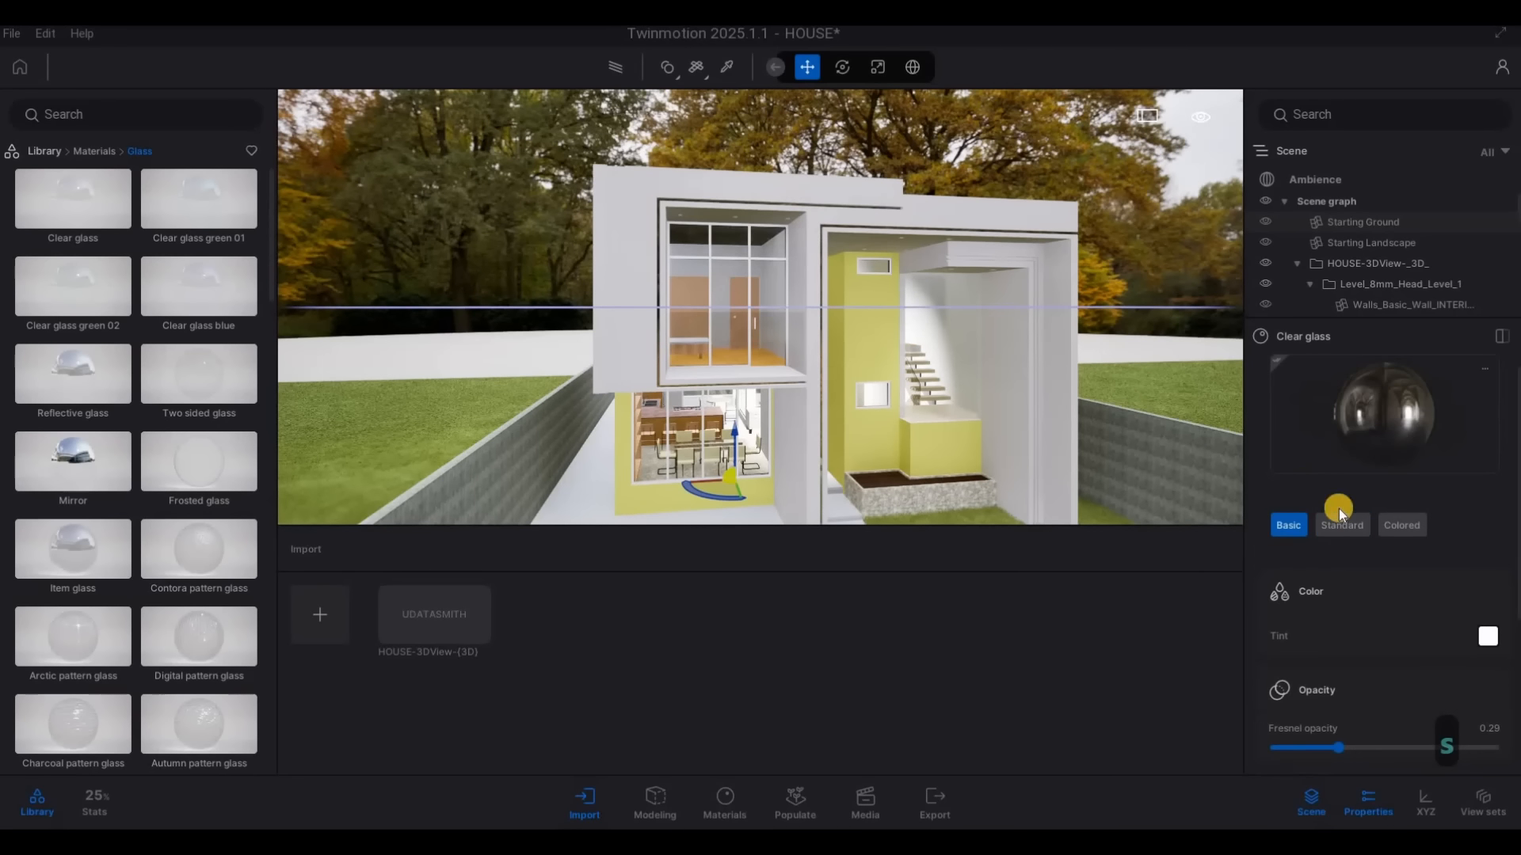
{"action": "scroll", "coordinate": [1327, 650], "scroll_direction": "down", "scroll_amount": 3}
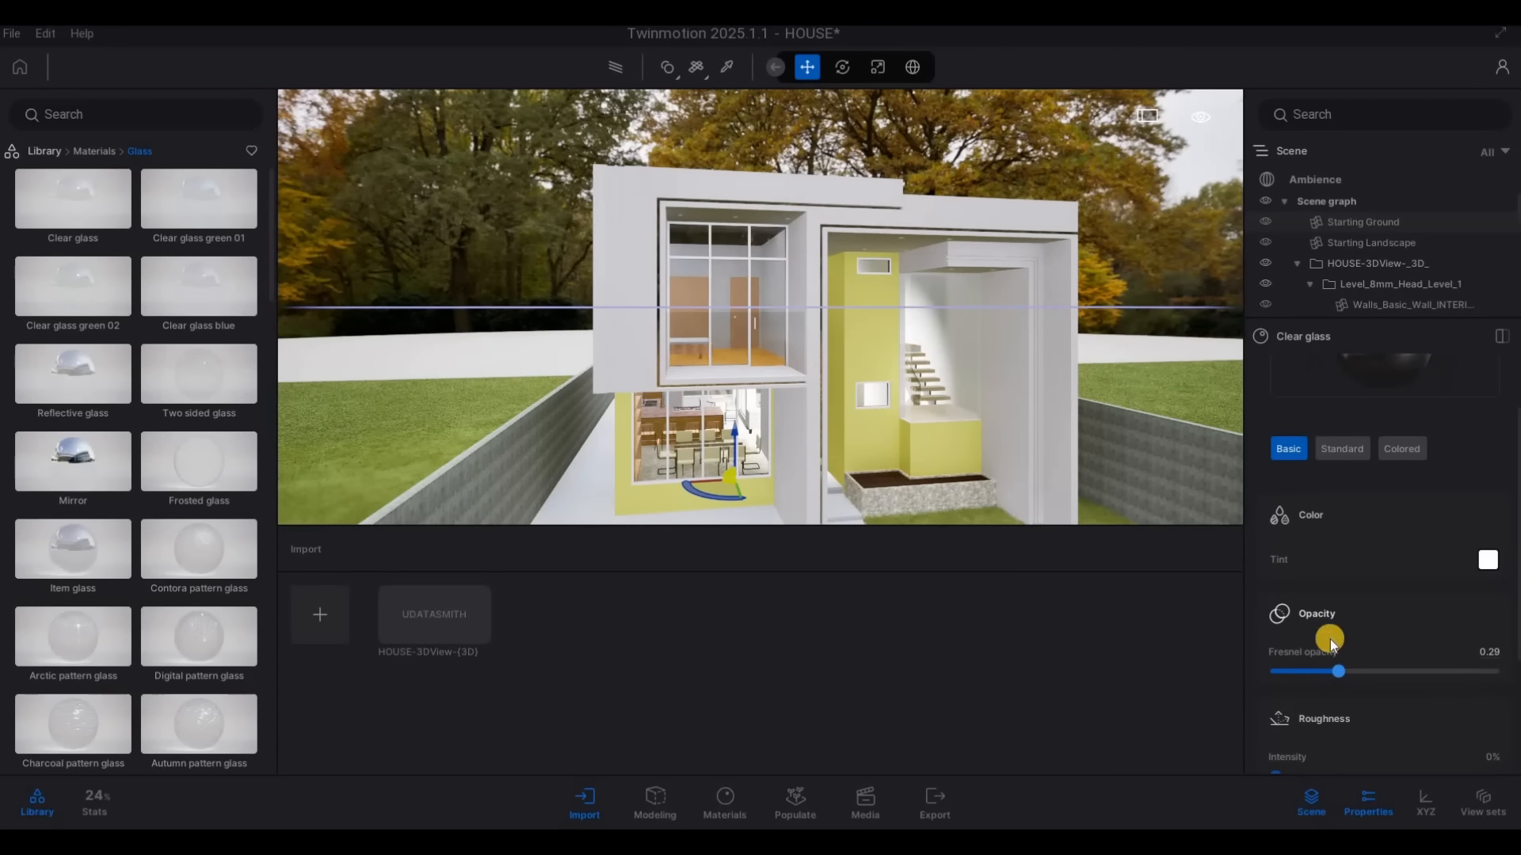
{"action": "left_click_drag", "start_coordinate": [1340, 597], "coordinate": [1335, 595]}
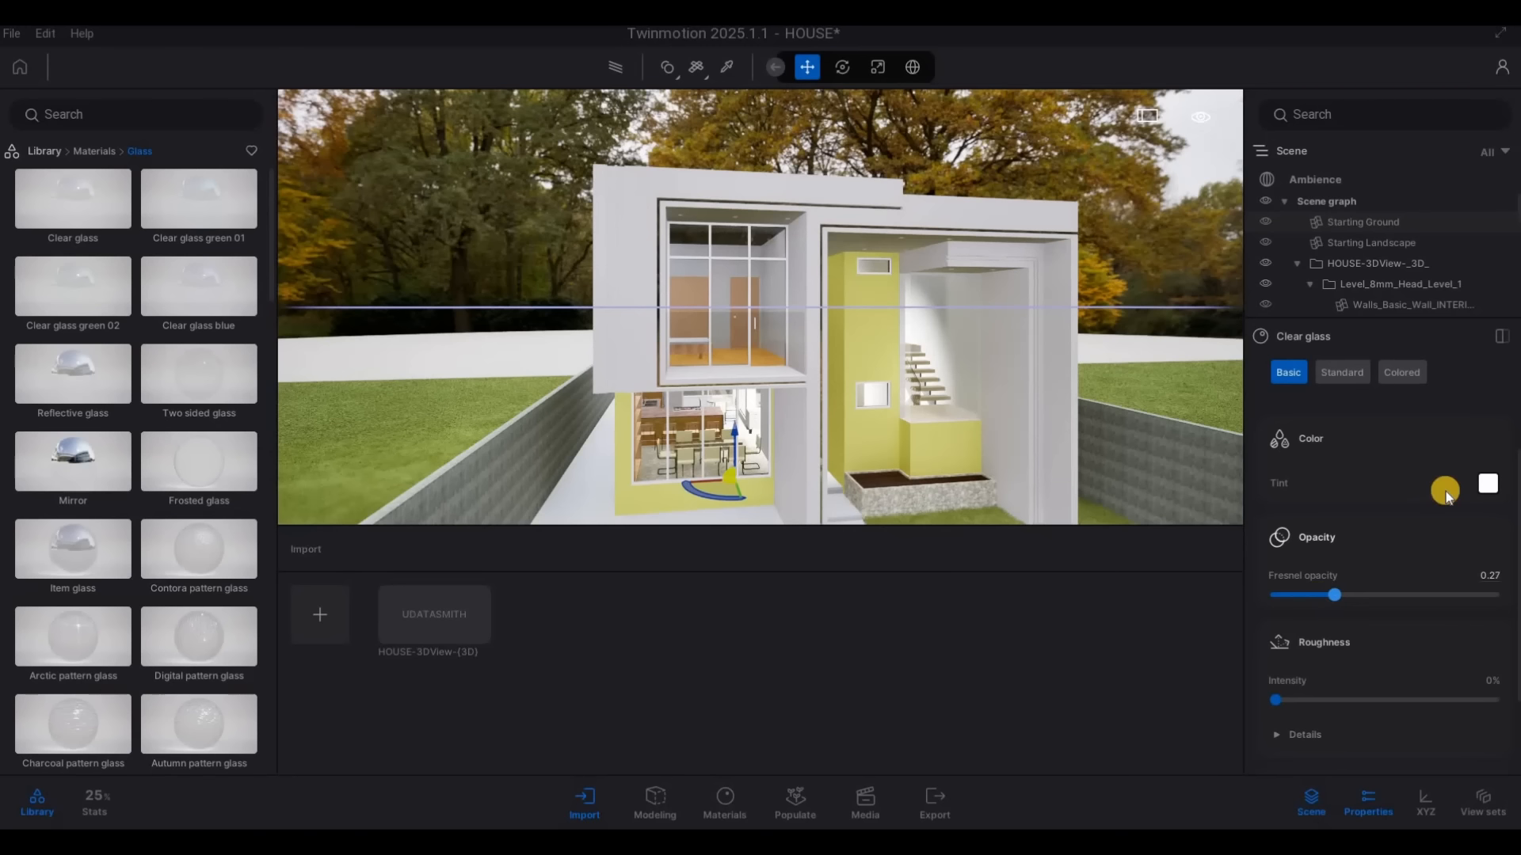
Darken the Clear glass tint to grey 8C8C8C (RGB 140, 140, 140)
{"action": "left_click", "coordinate": [1382, 467]}
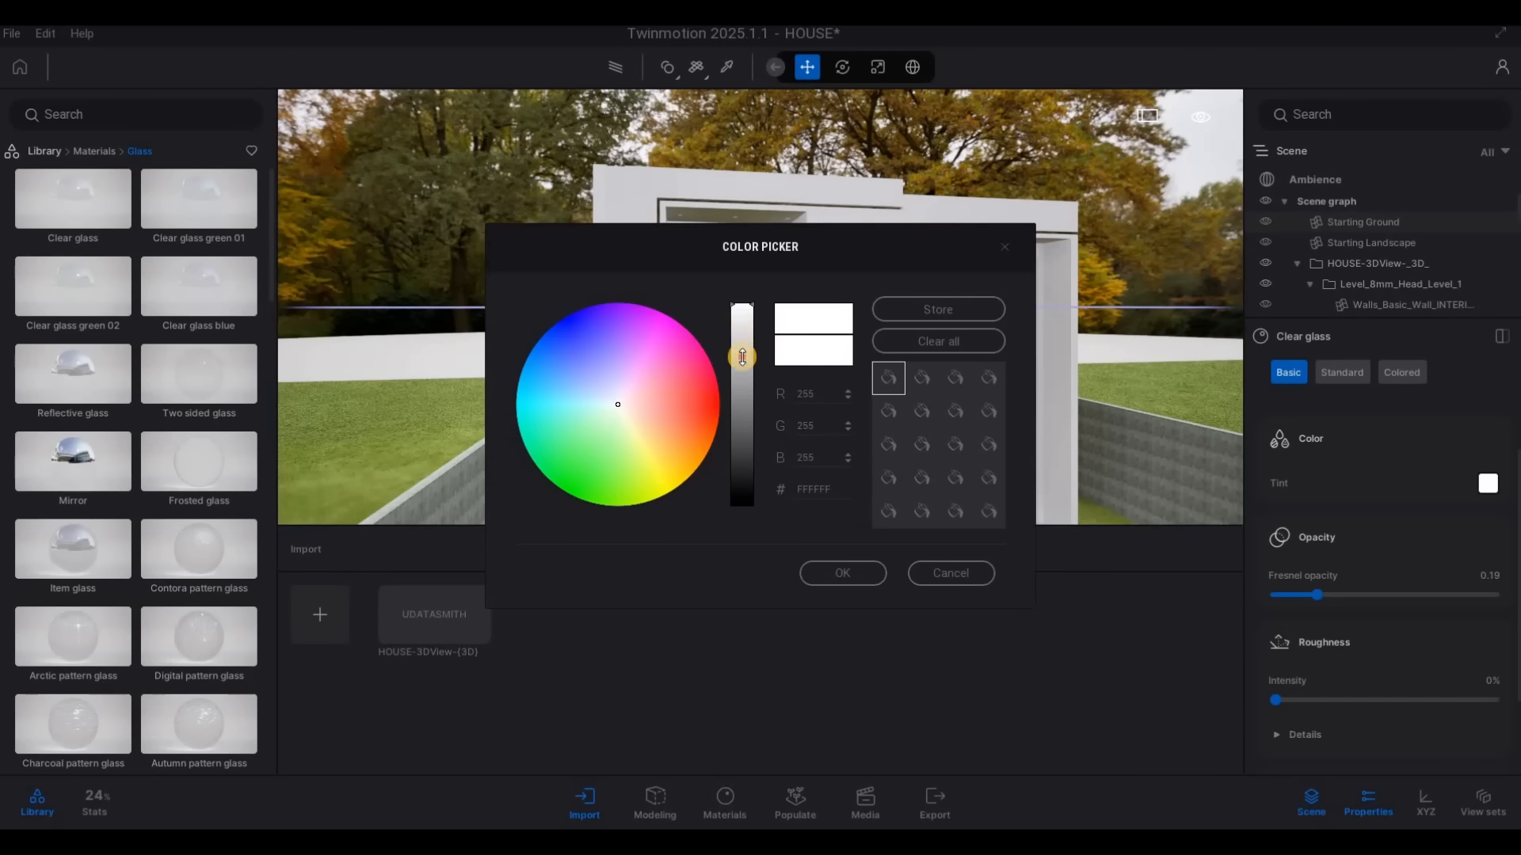
{"action": "left_click_drag", "start_coordinate": [740, 355], "coordinate": [742, 391]}
{"action": "left_click", "coordinate": [842, 571]}
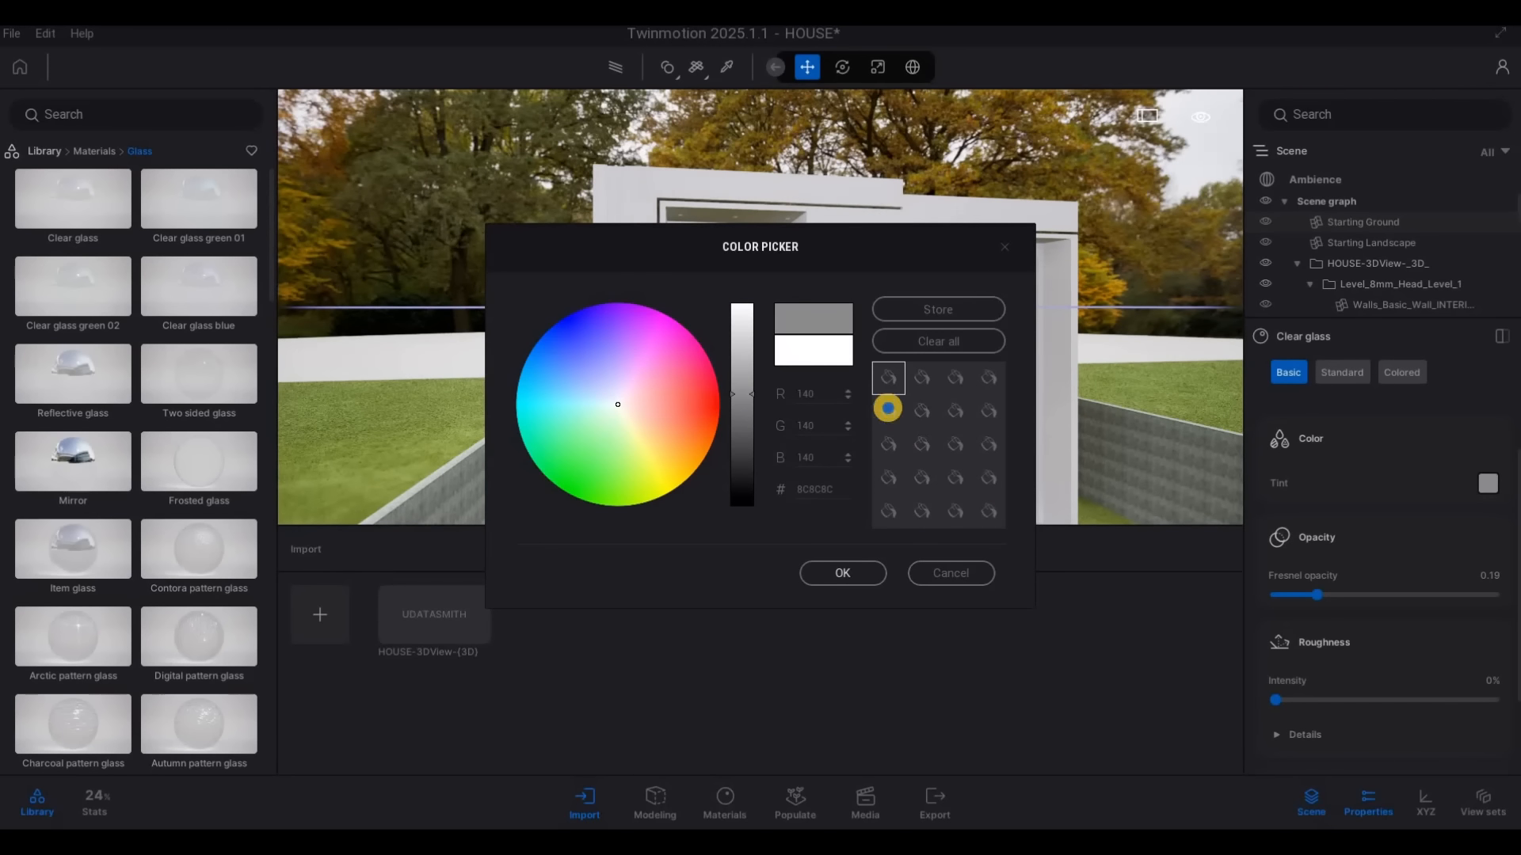
Preview the whole house front with the Path Tracer and change its quality preset to check the glass
{"action": "key", "text": "s"}
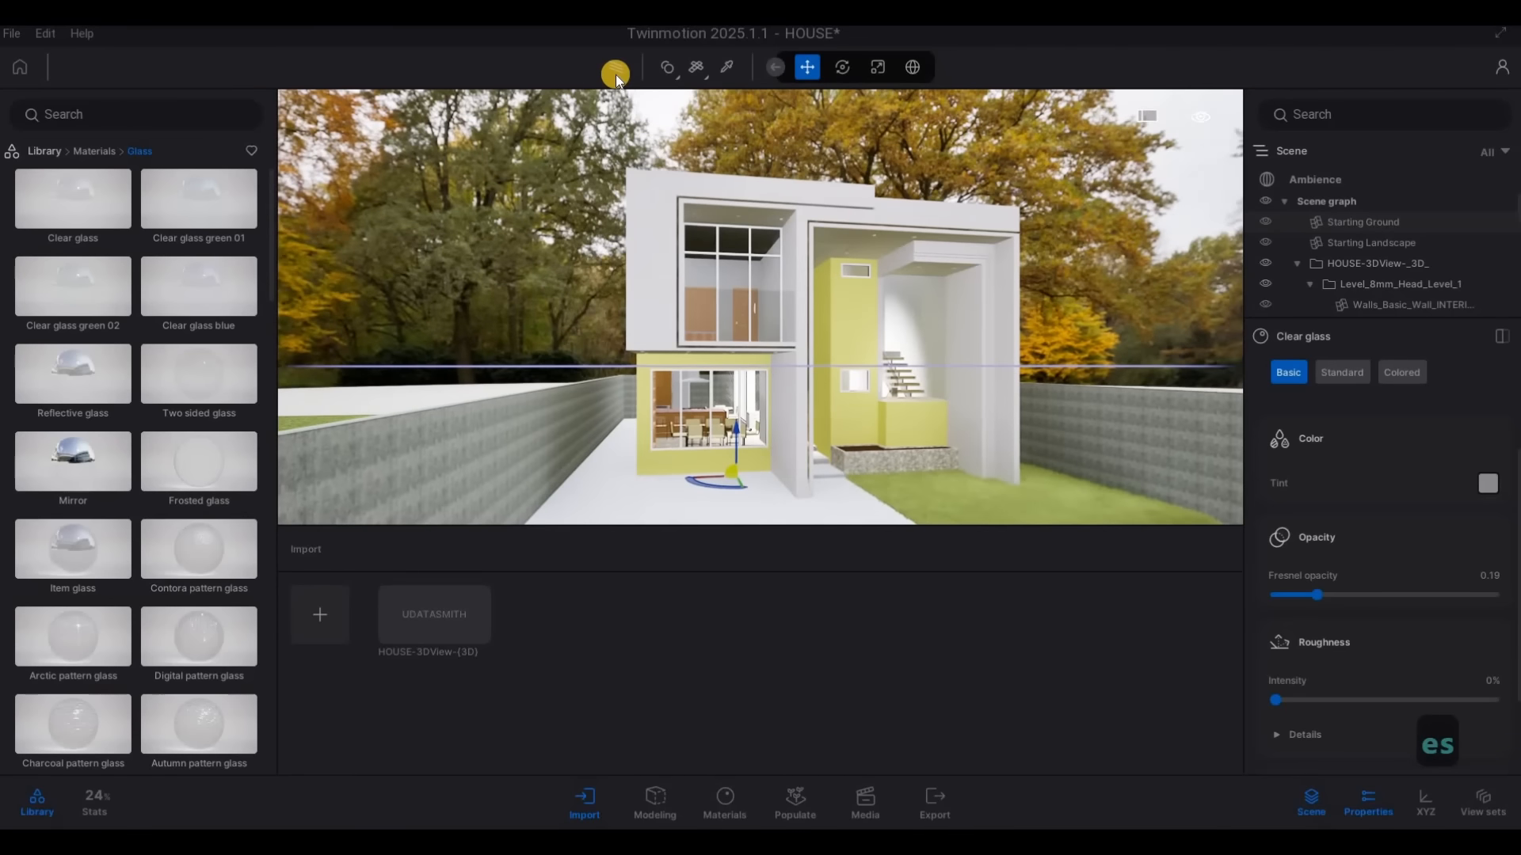
{"action": "left_click", "coordinate": [616, 71]}
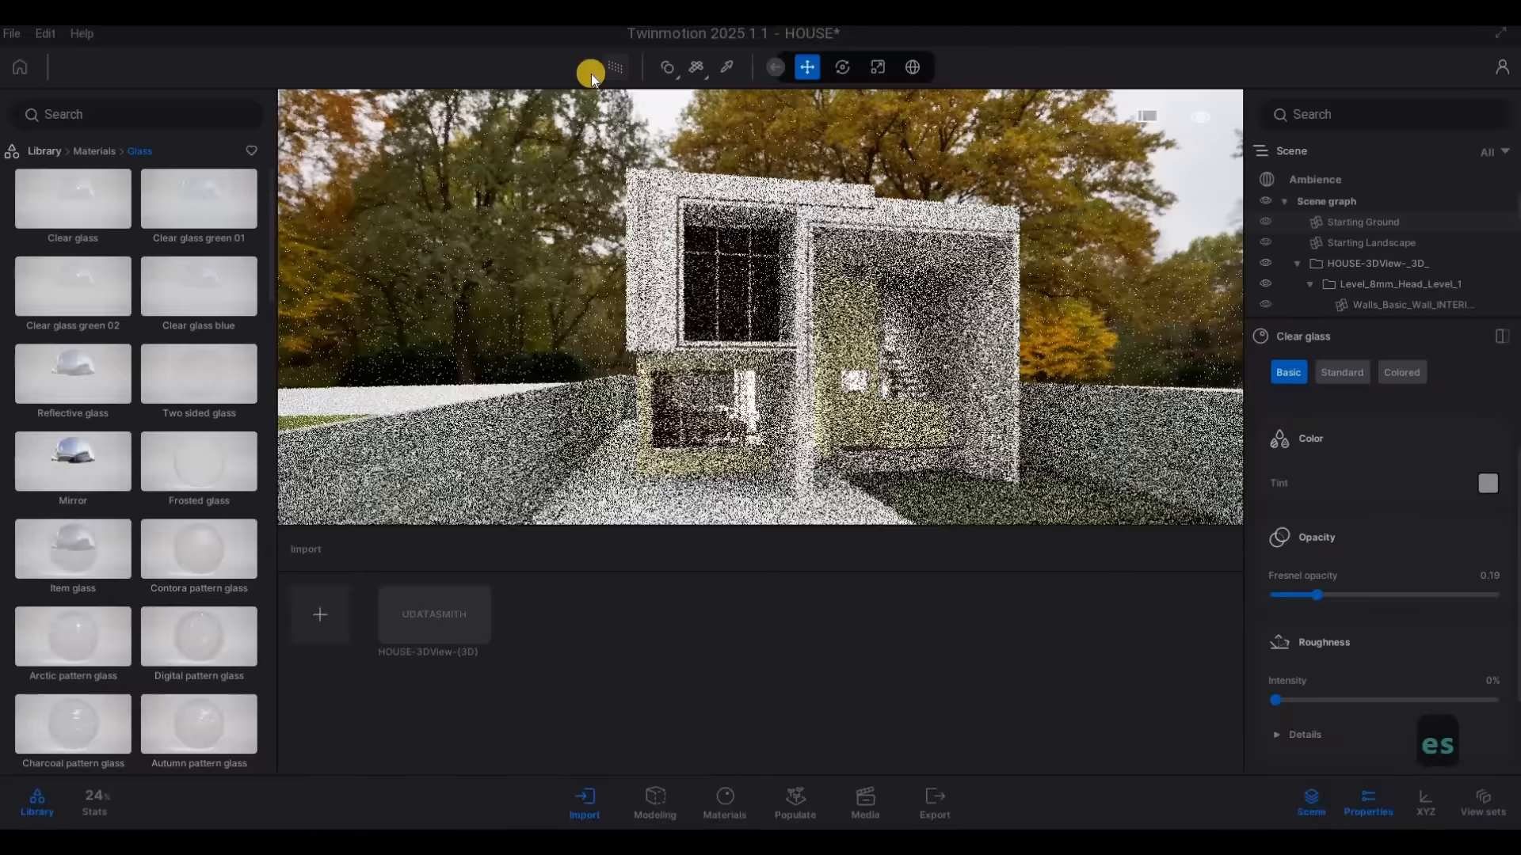
{"action": "left_click", "coordinate": [592, 74]}
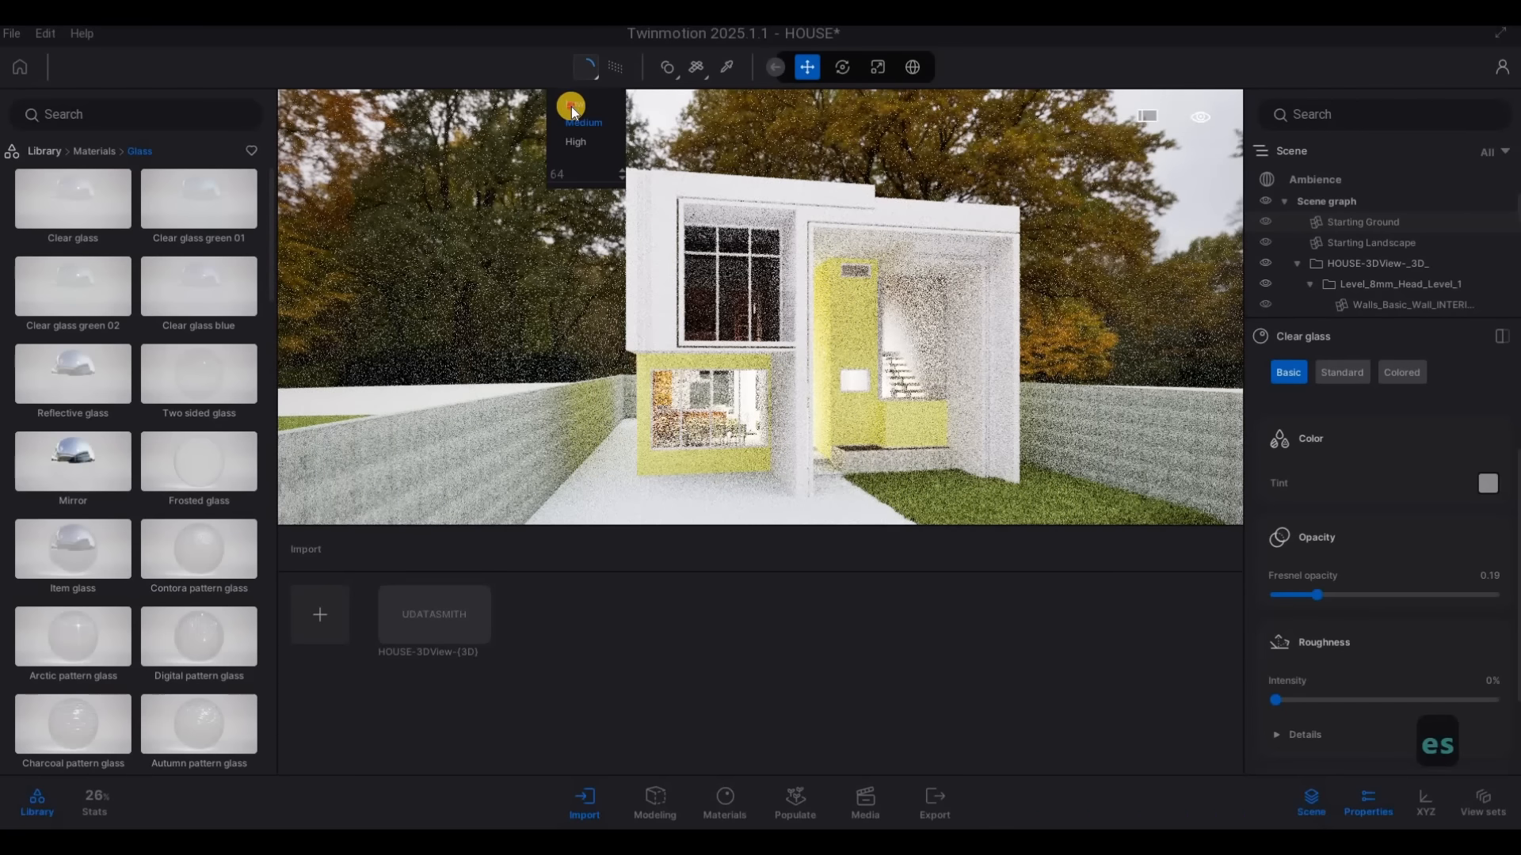
{"action": "left_click", "coordinate": [570, 106]}
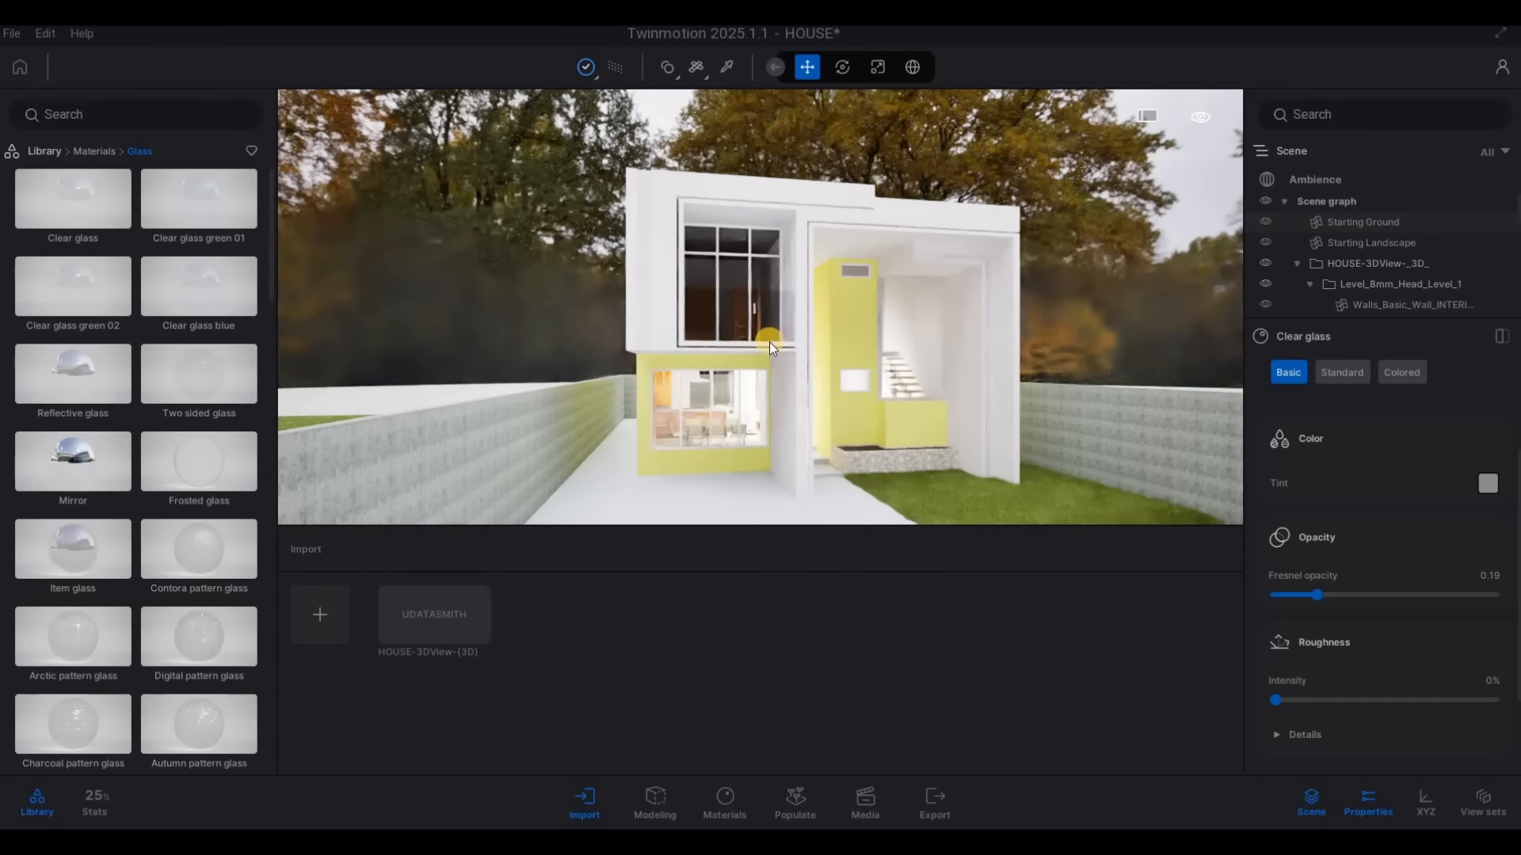
{"action": "left_click", "coordinate": [597, 79]}
Set the Clear glass Fresnel opacity to 0.09, then turn the Path Tracer off for a closer view of the front
{"action": "left_click_drag", "start_coordinate": [1314, 598], "coordinate": [1295, 596]}
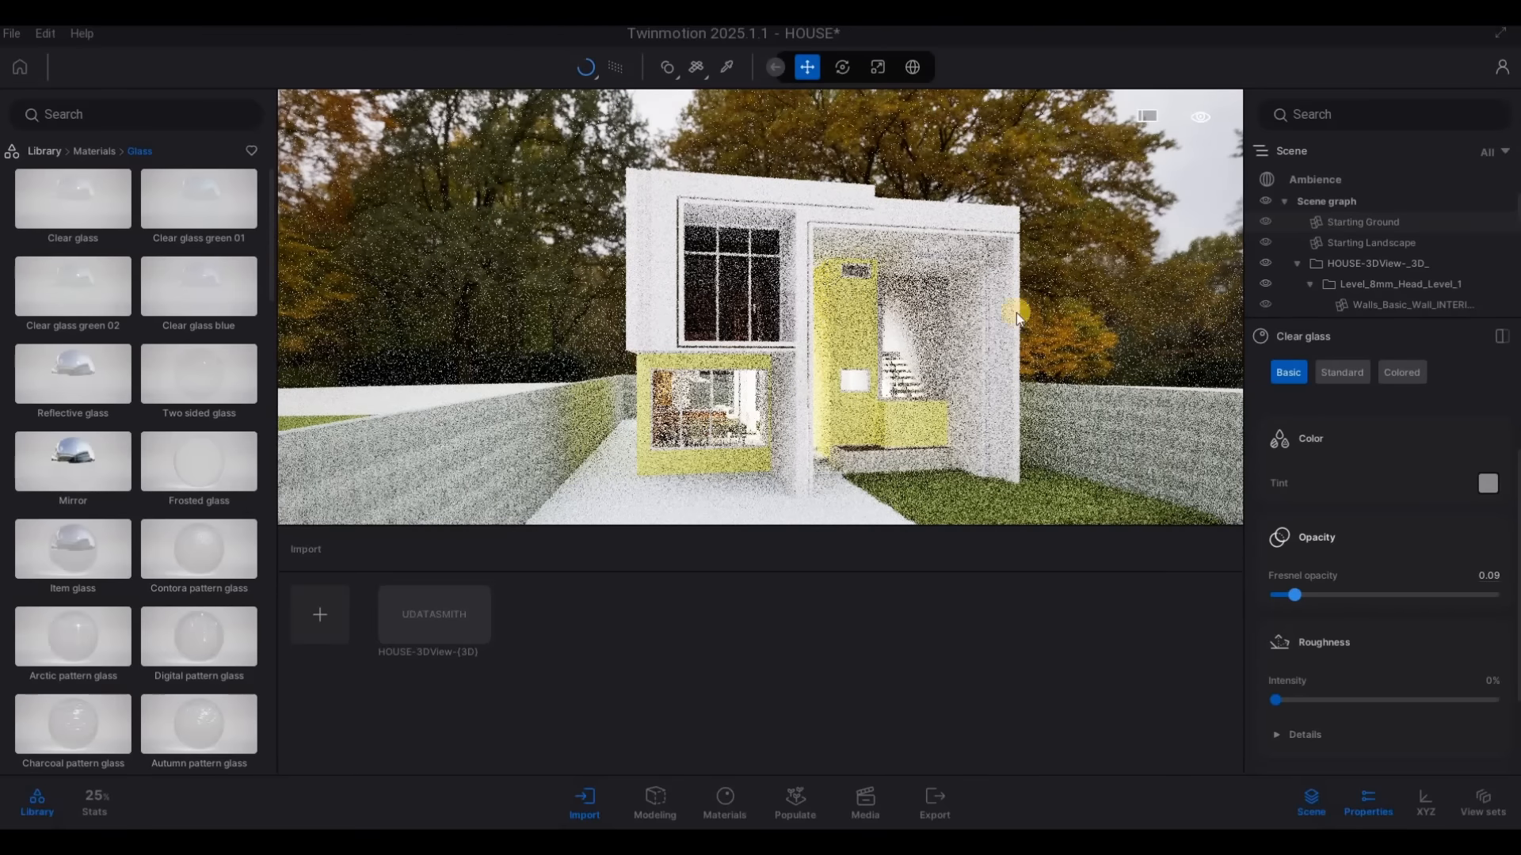
{"action": "key", "text": "w"}
{"action": "key", "text": "w"}
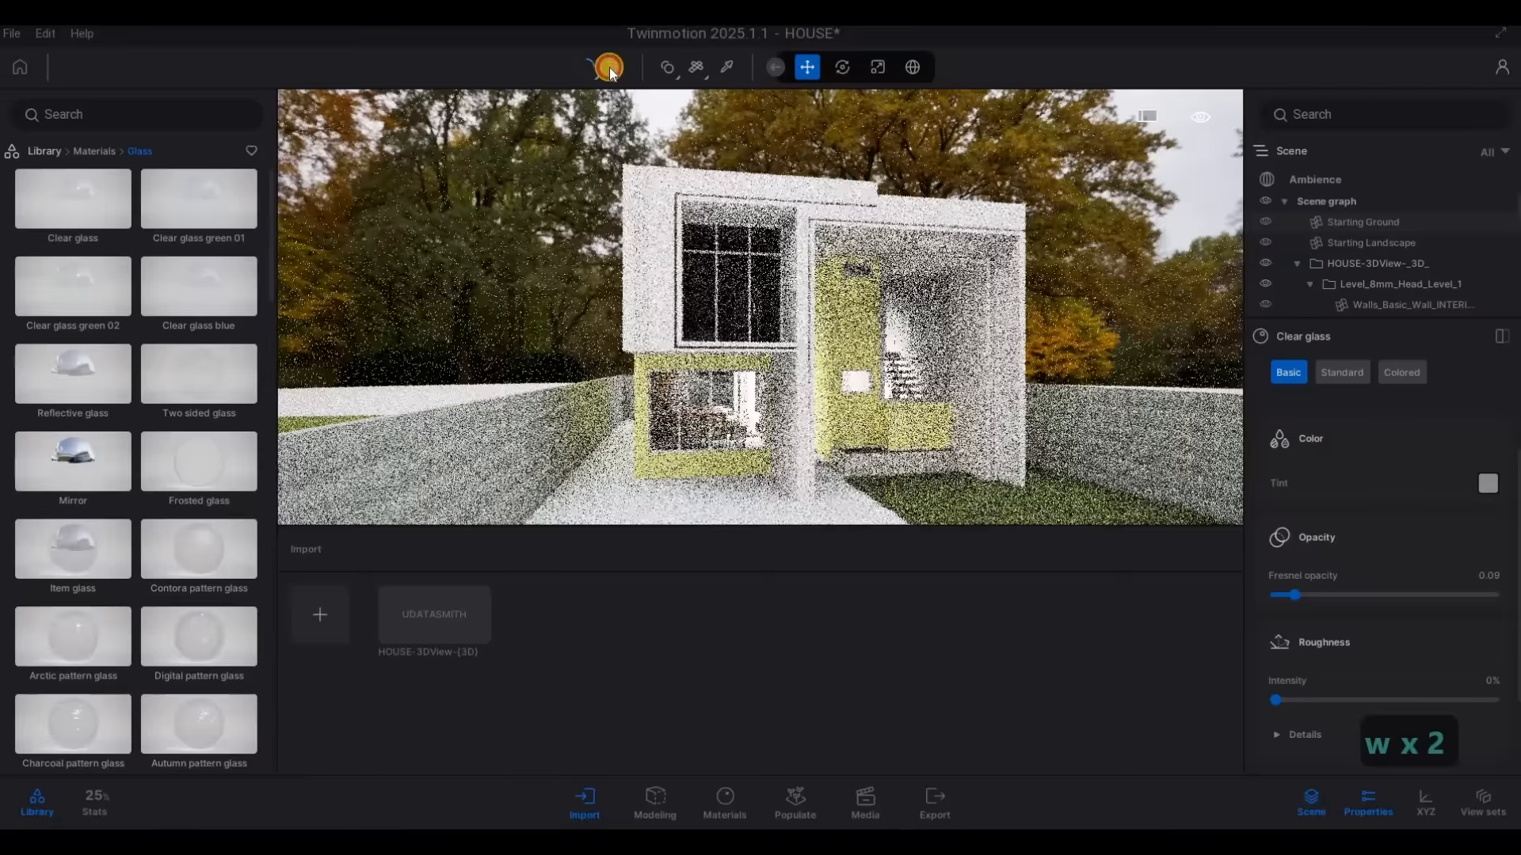
{"action": "key", "text": "w"}
{"action": "key", "text": "d"}
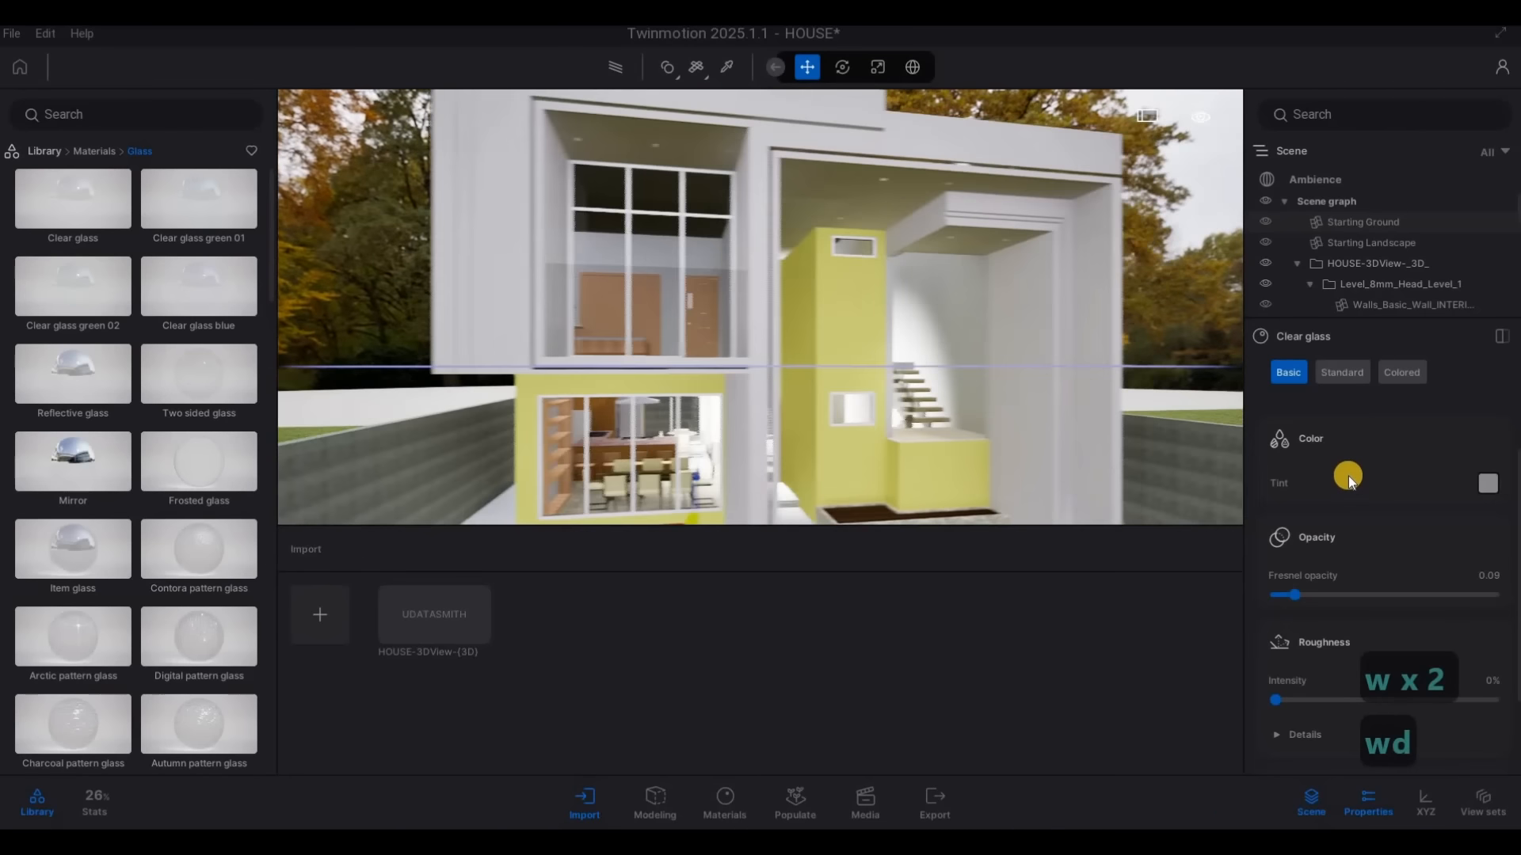
Examine the clear glass on the windows and stairwell of the house front from low, high and distant viewpoints
{"action": "left_click", "coordinate": [927, 347]}
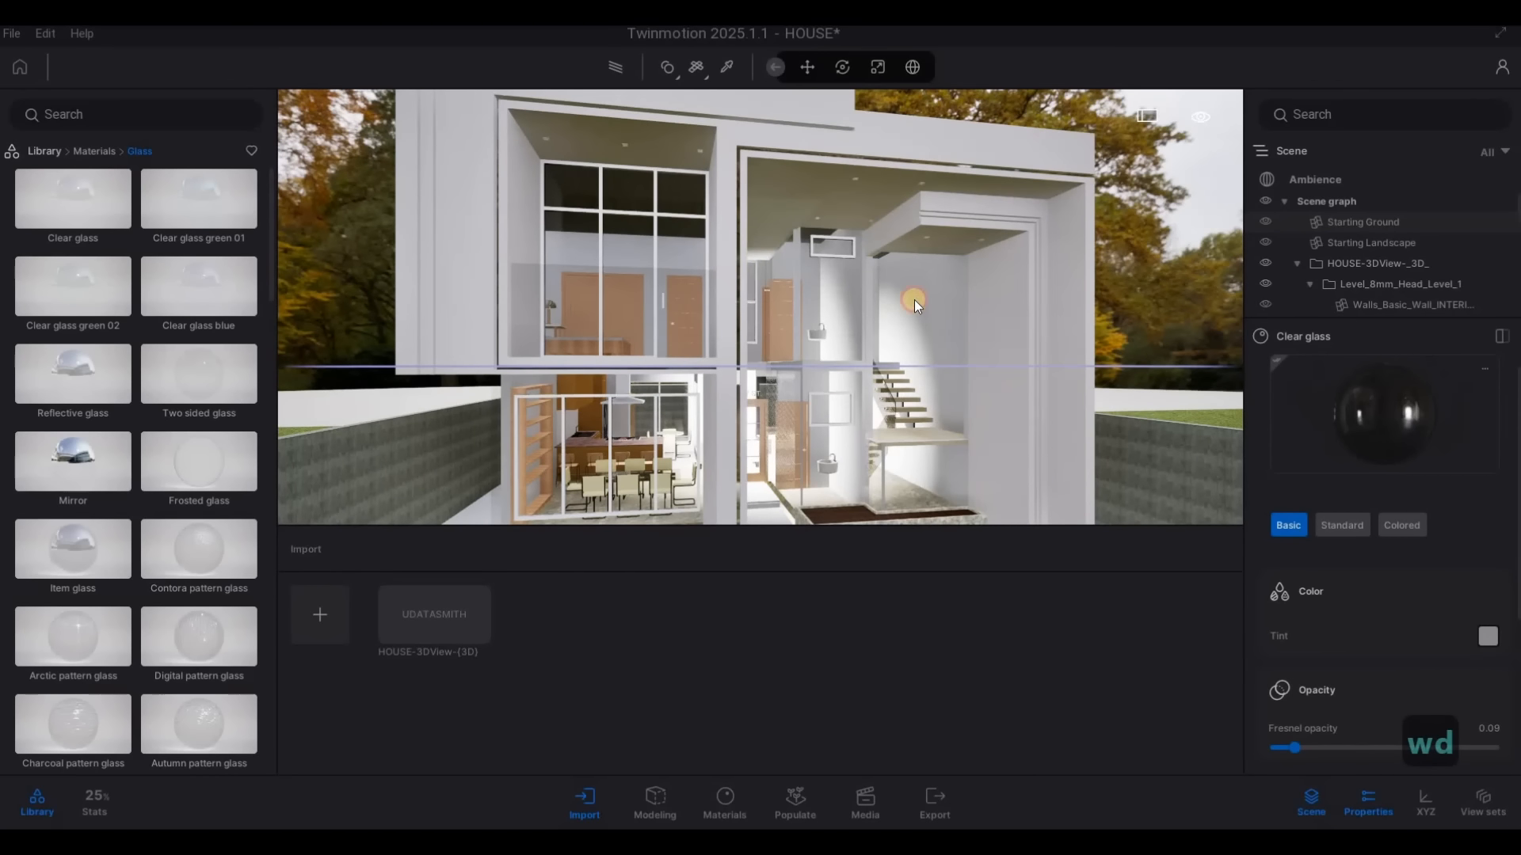
{"action": "key", "text": "e"}
{"action": "key", "text": "s"}
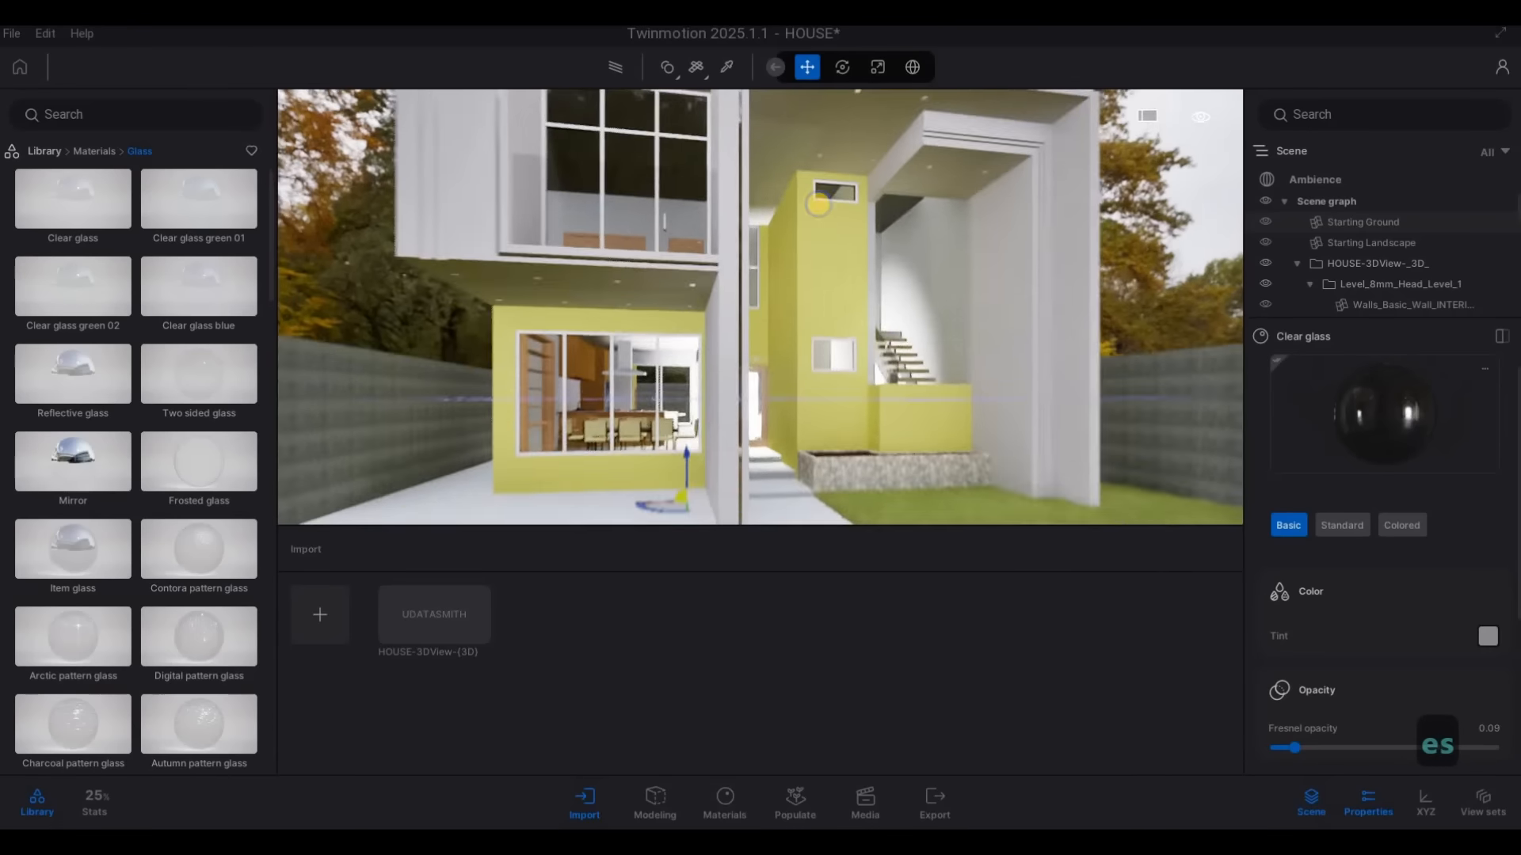
{"action": "key", "text": "a"}
{"action": "key", "text": "q"}
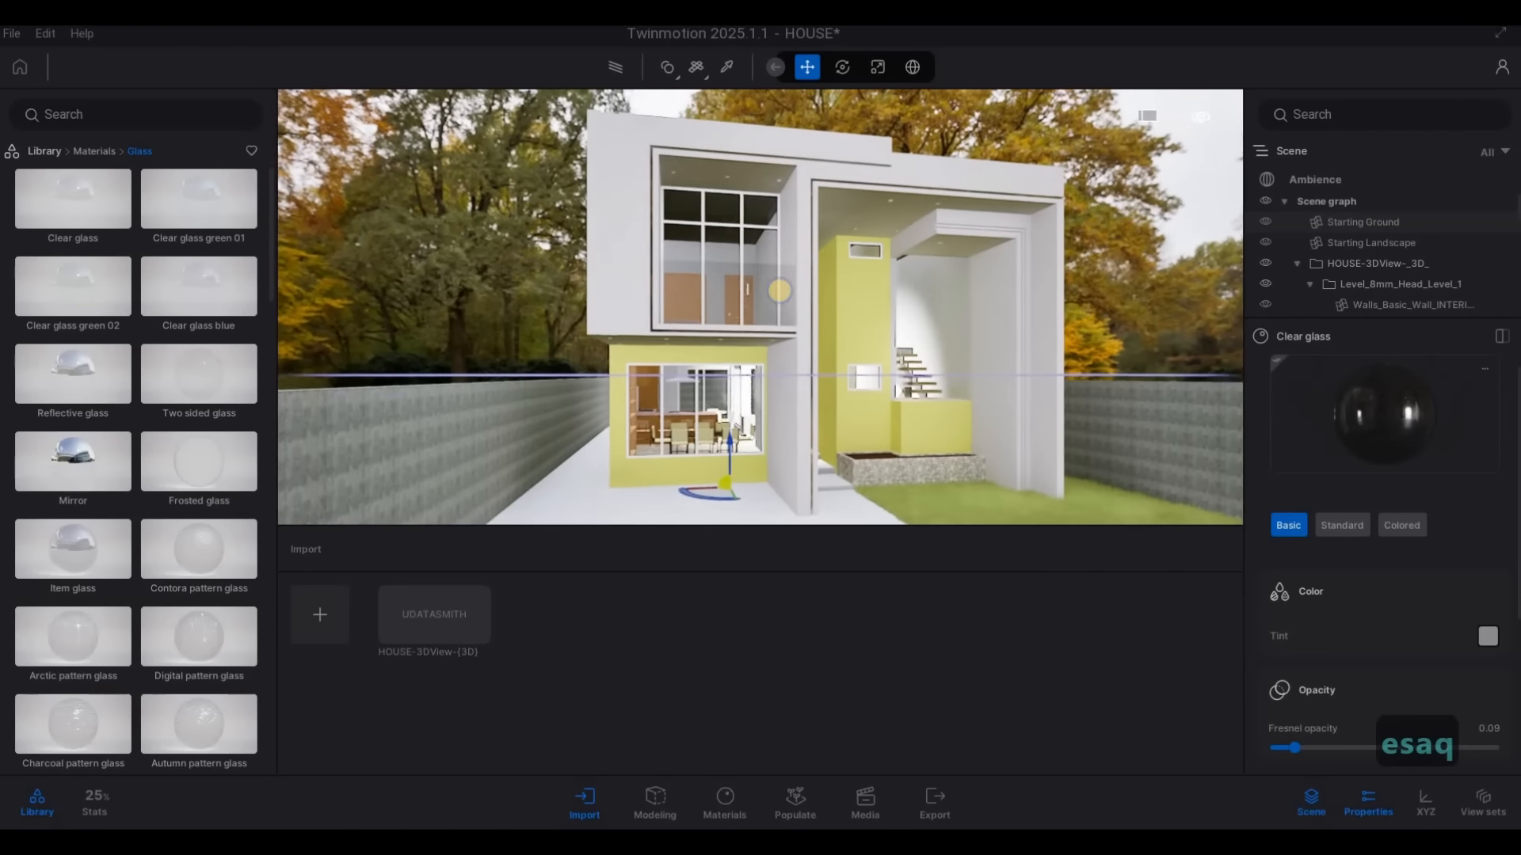
{"action": "key", "text": "w"}
{"action": "key", "text": "q"}
{"action": "key", "text": "s"}
{"action": "key", "text": "e"}
{"action": "key", "text": "e"}
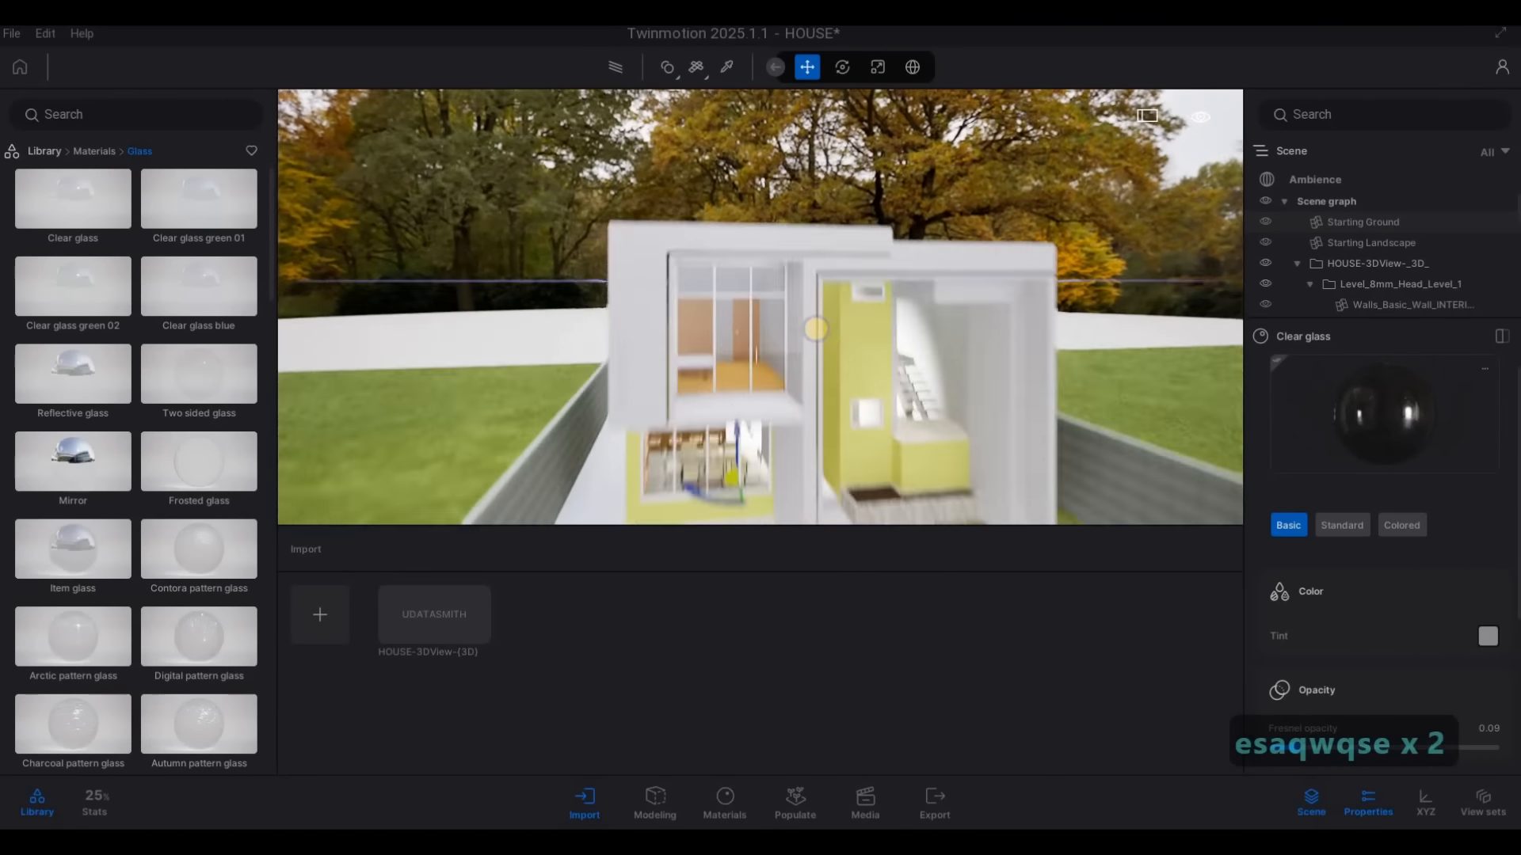
{"action": "key", "text": "e"}
{"action": "key", "text": "e"}
{"action": "key", "text": "d"}
{"action": "key", "text": "e"}
{"action": "key", "text": "w"}
{"action": "key", "text": "a"}
{"action": "key", "text": "w"}
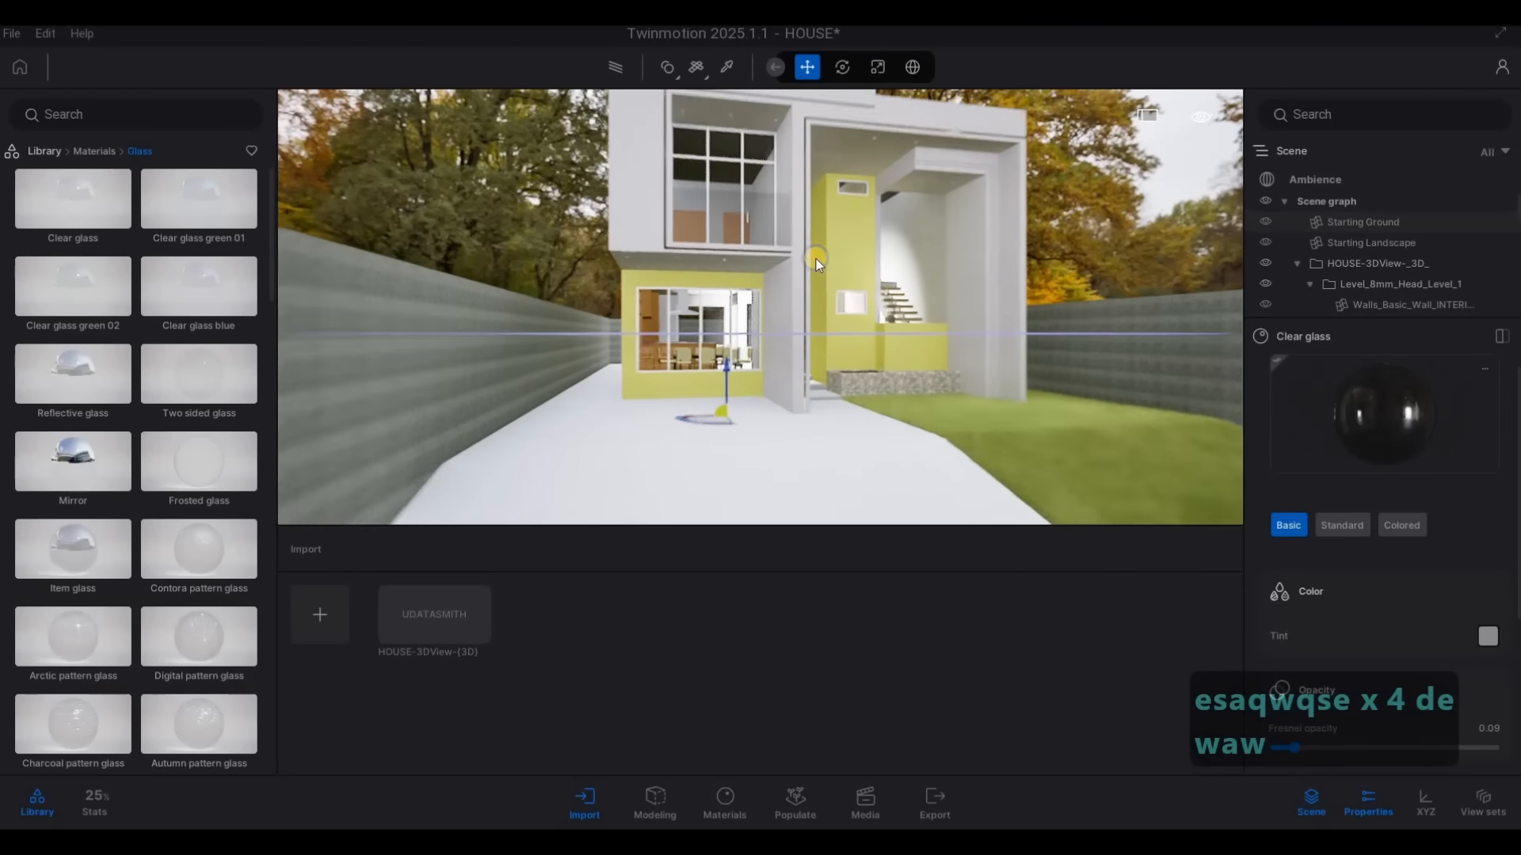
{"action": "key", "text": "s"}
{"action": "key", "text": "w"}
{"action": "key", "text": "q"}
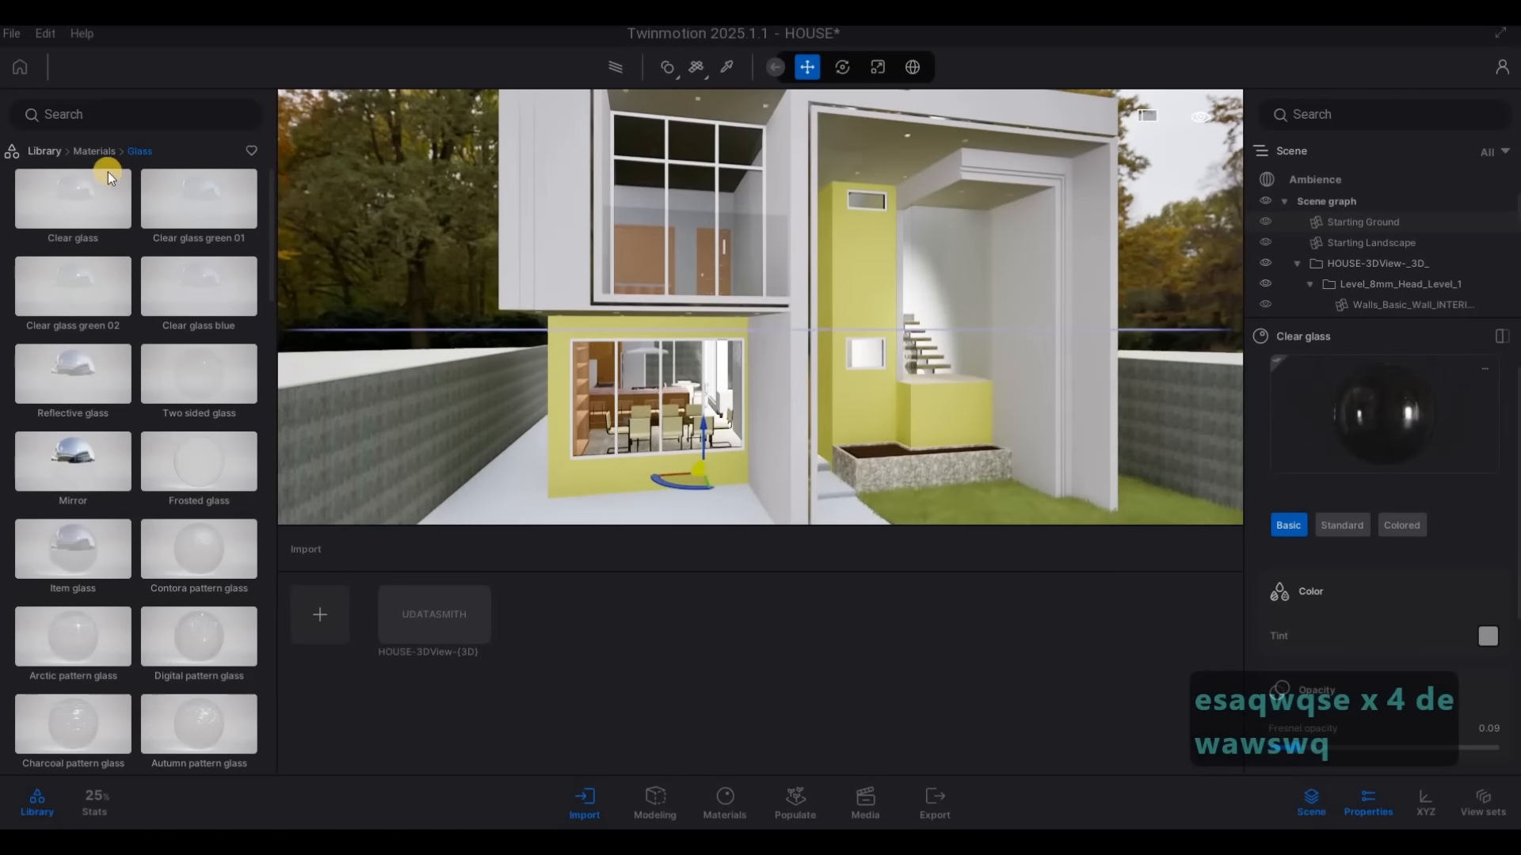
Apply the Poured concrete 04 material from the Concrete library to the yellow exterior walls around the ground-floor window
{"action": "left_click", "coordinate": [95, 151]}
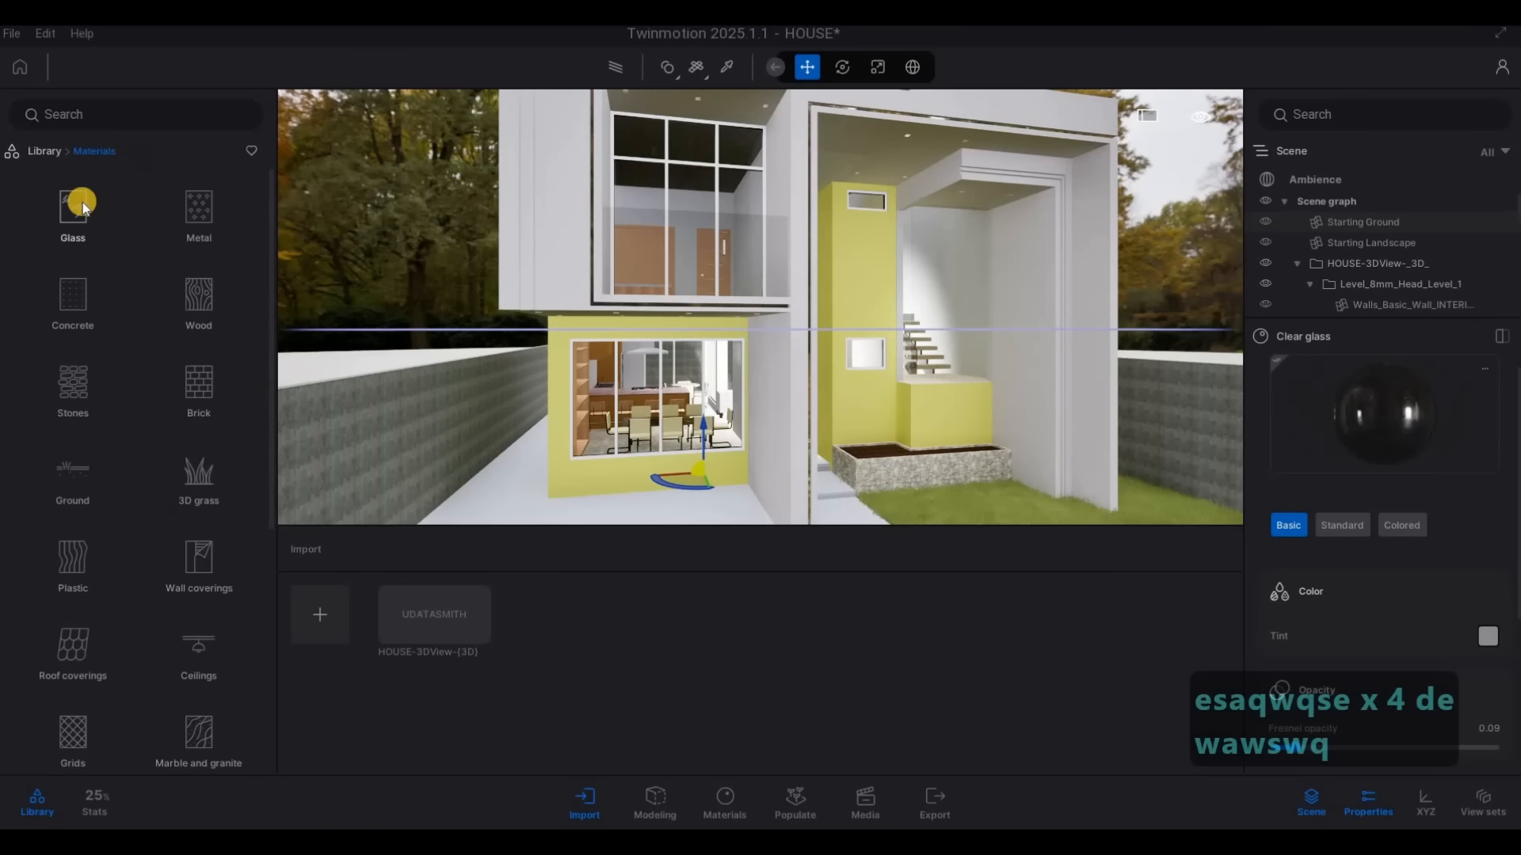
{"action": "key", "text": "F1"}
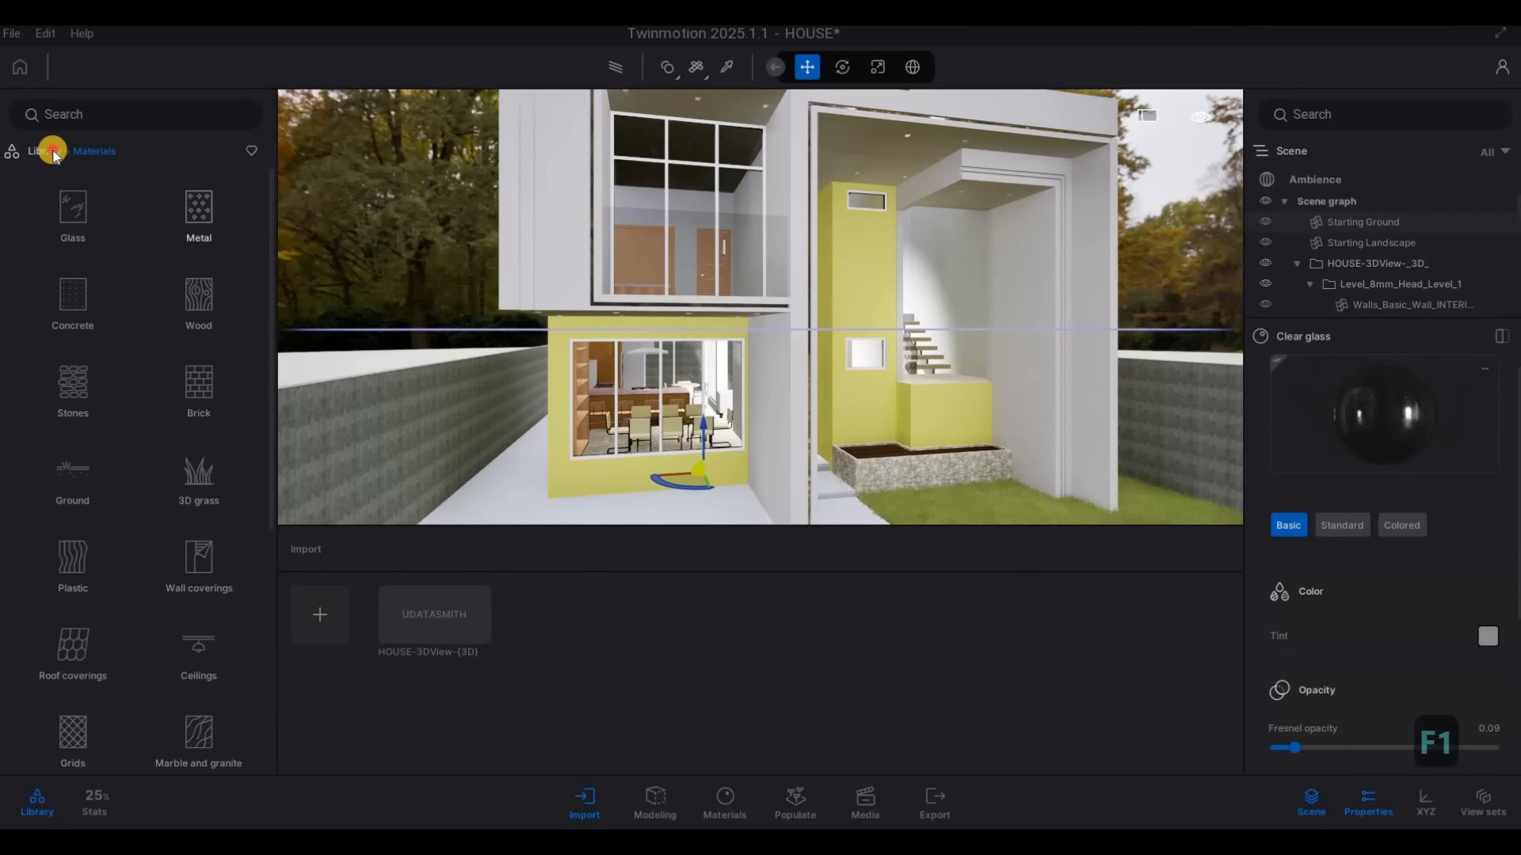
{"action": "left_click", "coordinate": [79, 212]}
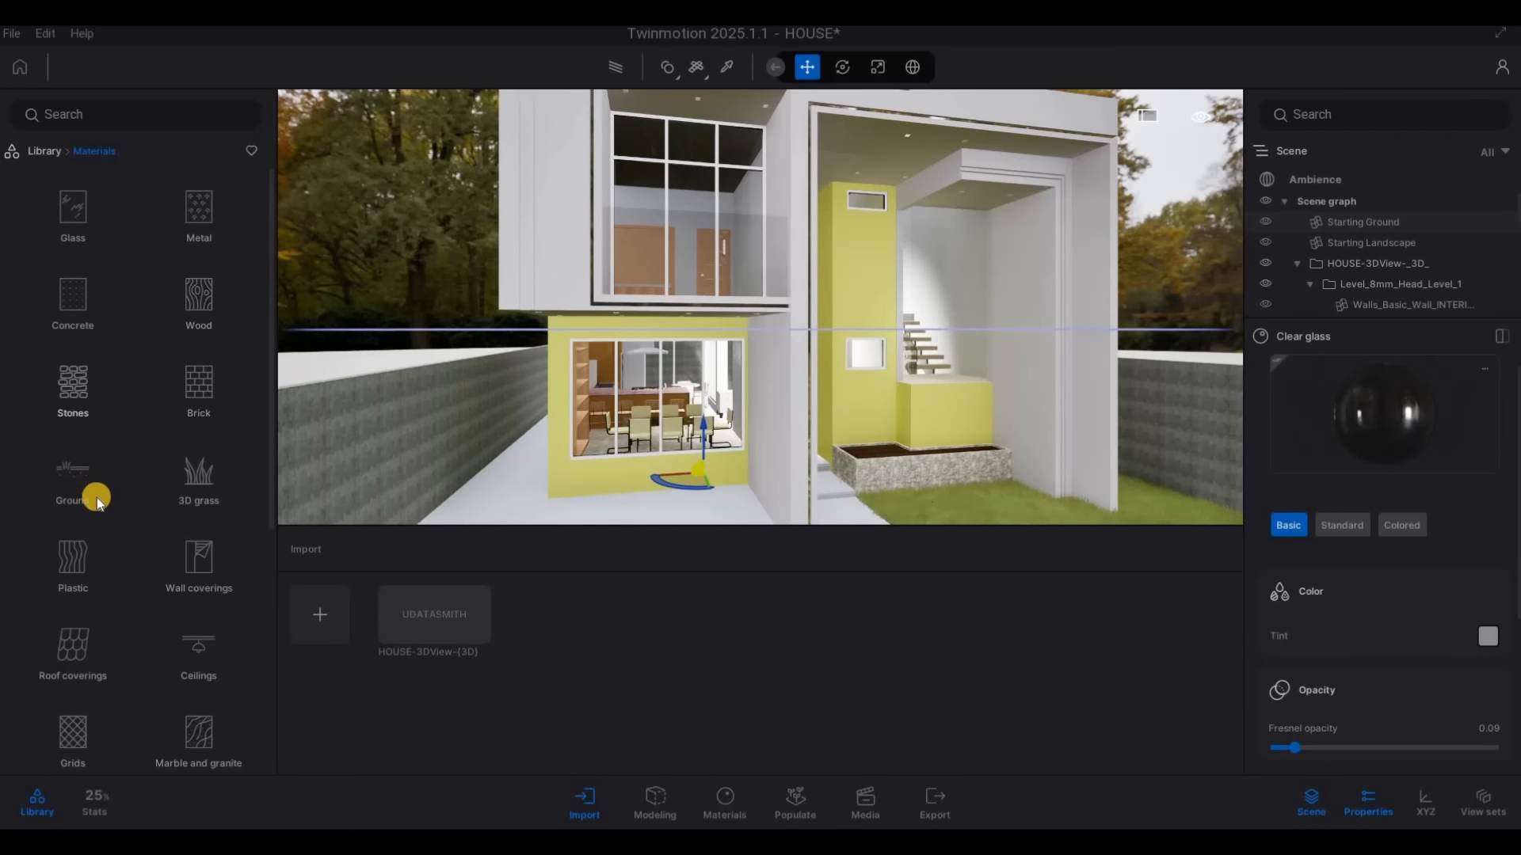
{"action": "scroll", "coordinate": [108, 523], "scroll_direction": "down", "scroll_amount": 1}
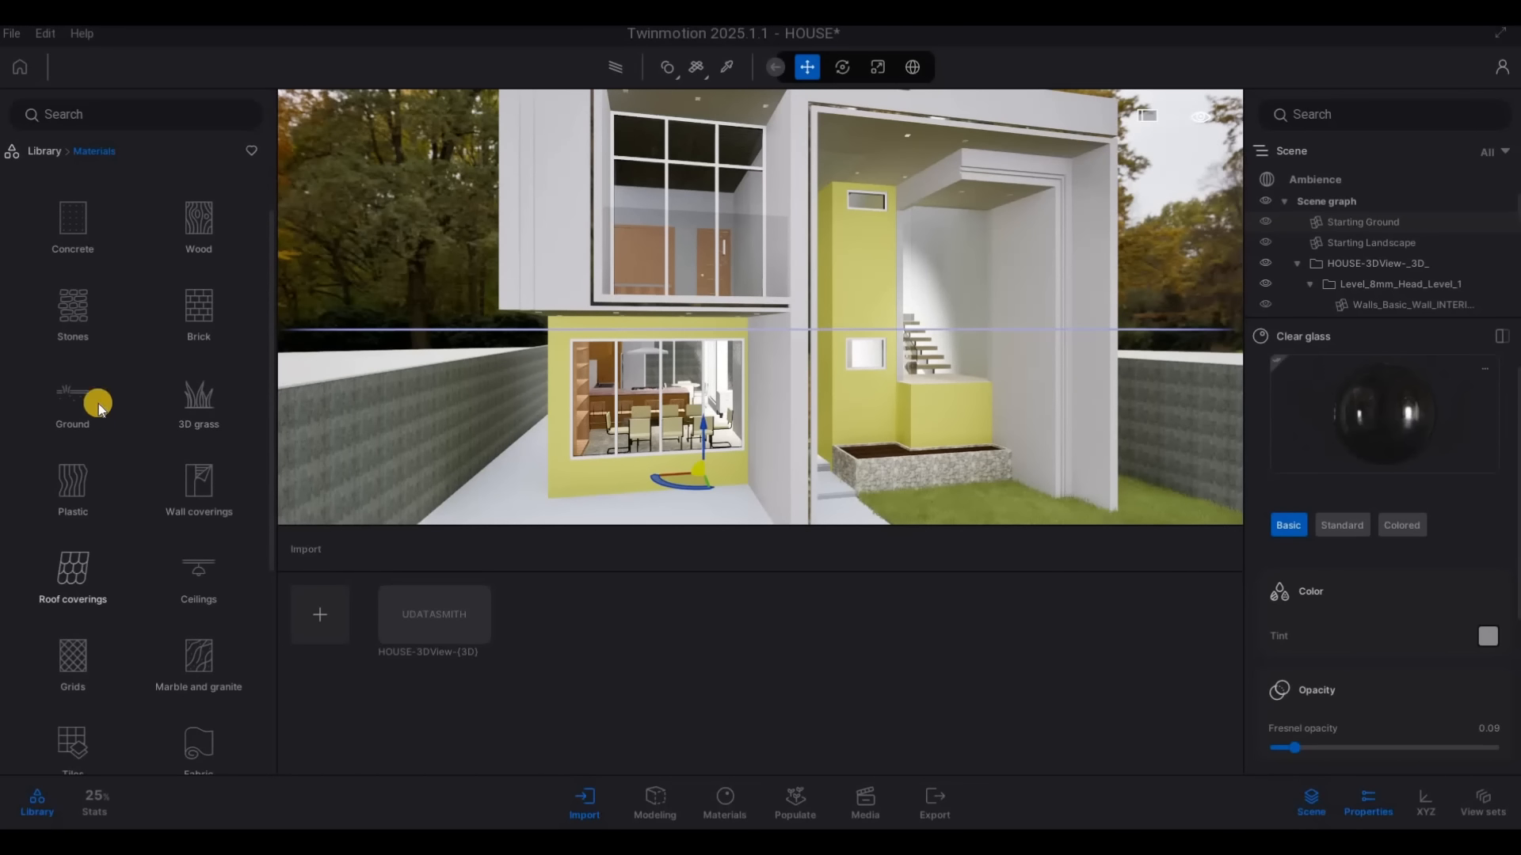
{"action": "scroll", "coordinate": [98, 402], "scroll_direction": "up", "scroll_amount": 1}
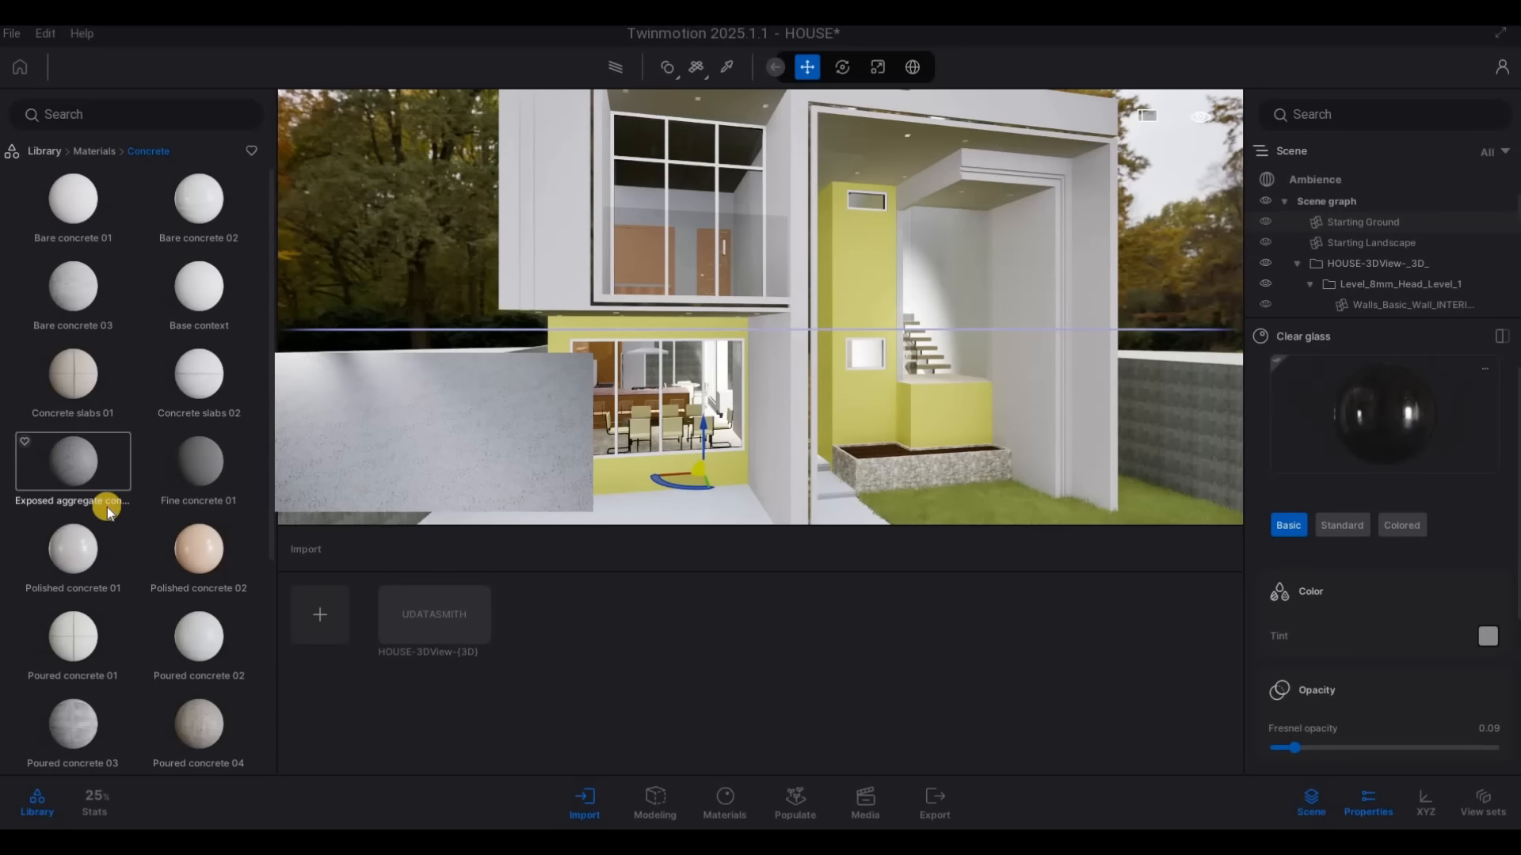
{"action": "scroll", "coordinate": [72, 544], "scroll_direction": "down", "scroll_amount": 1}
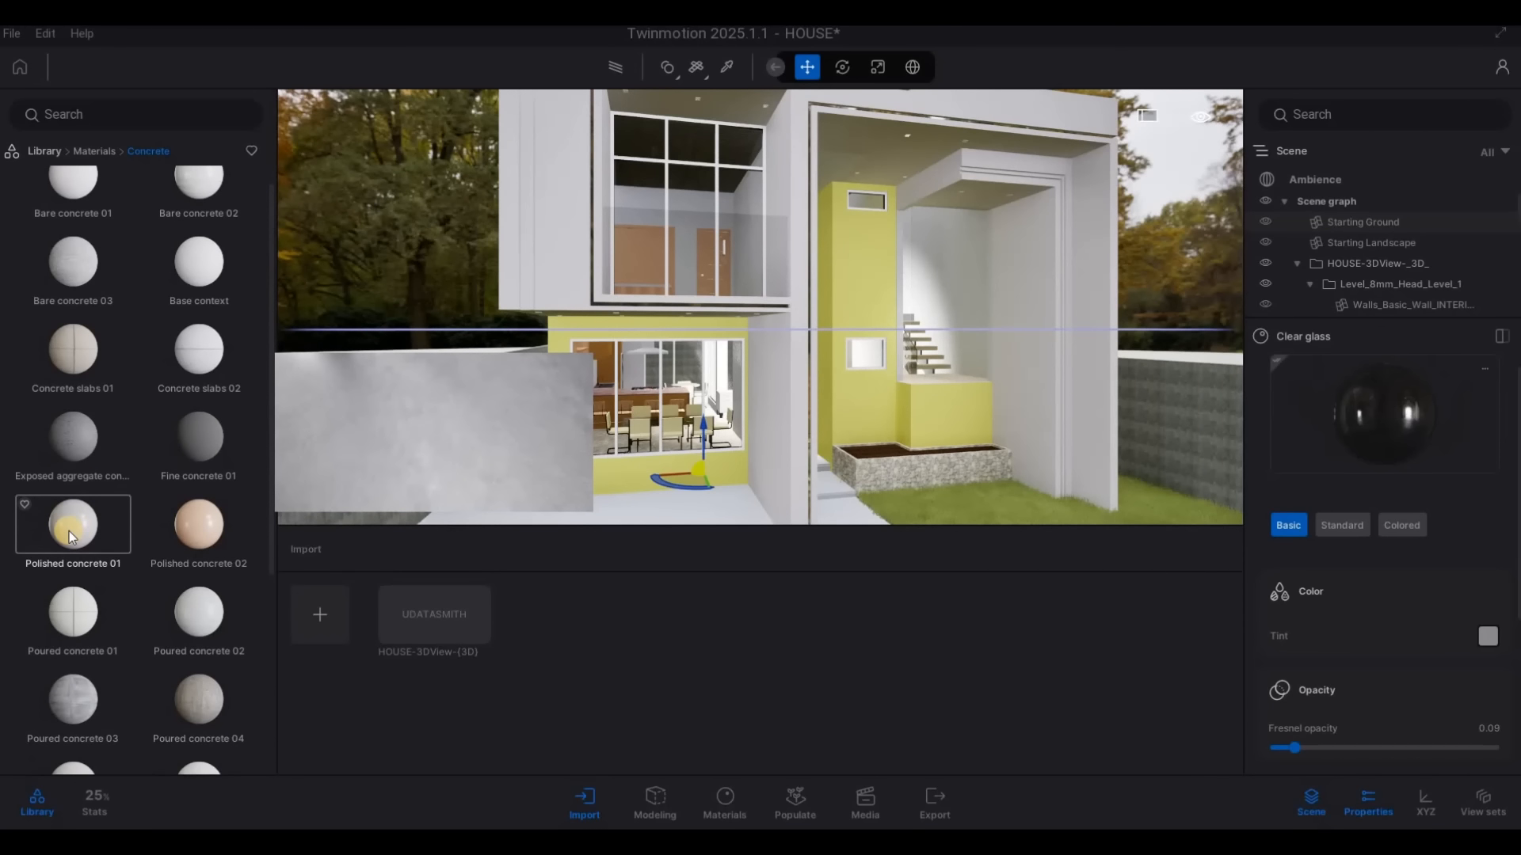
{"action": "scroll", "coordinate": [69, 530], "scroll_direction": "up", "scroll_amount": 1}
{"action": "key", "text": "w"}
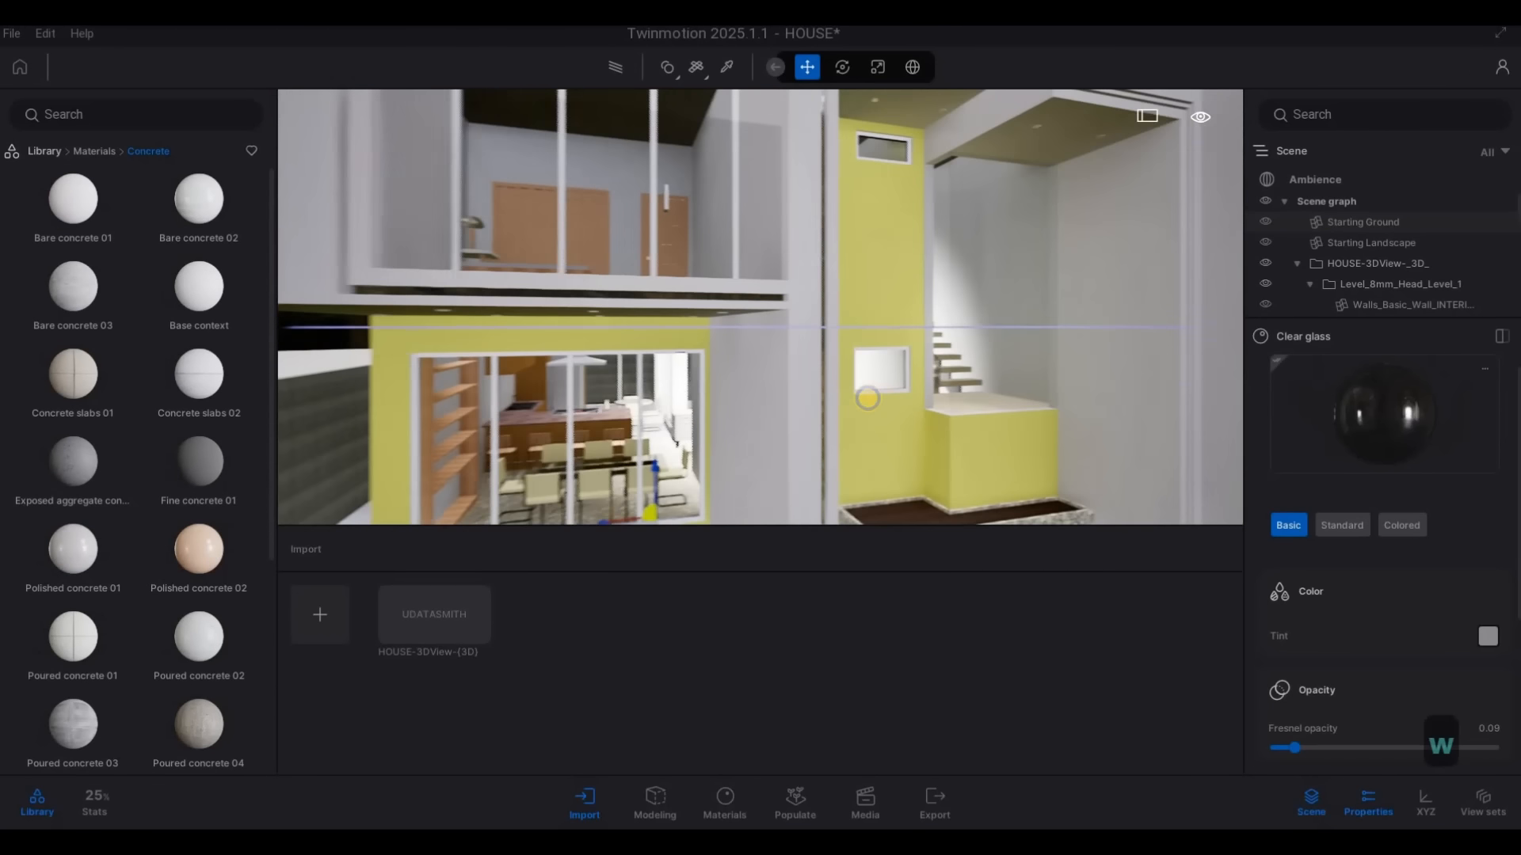
{"action": "key", "text": "a"}
{"action": "key", "text": "a"}
{"action": "key", "text": "a"}
{"action": "key", "text": "w"}
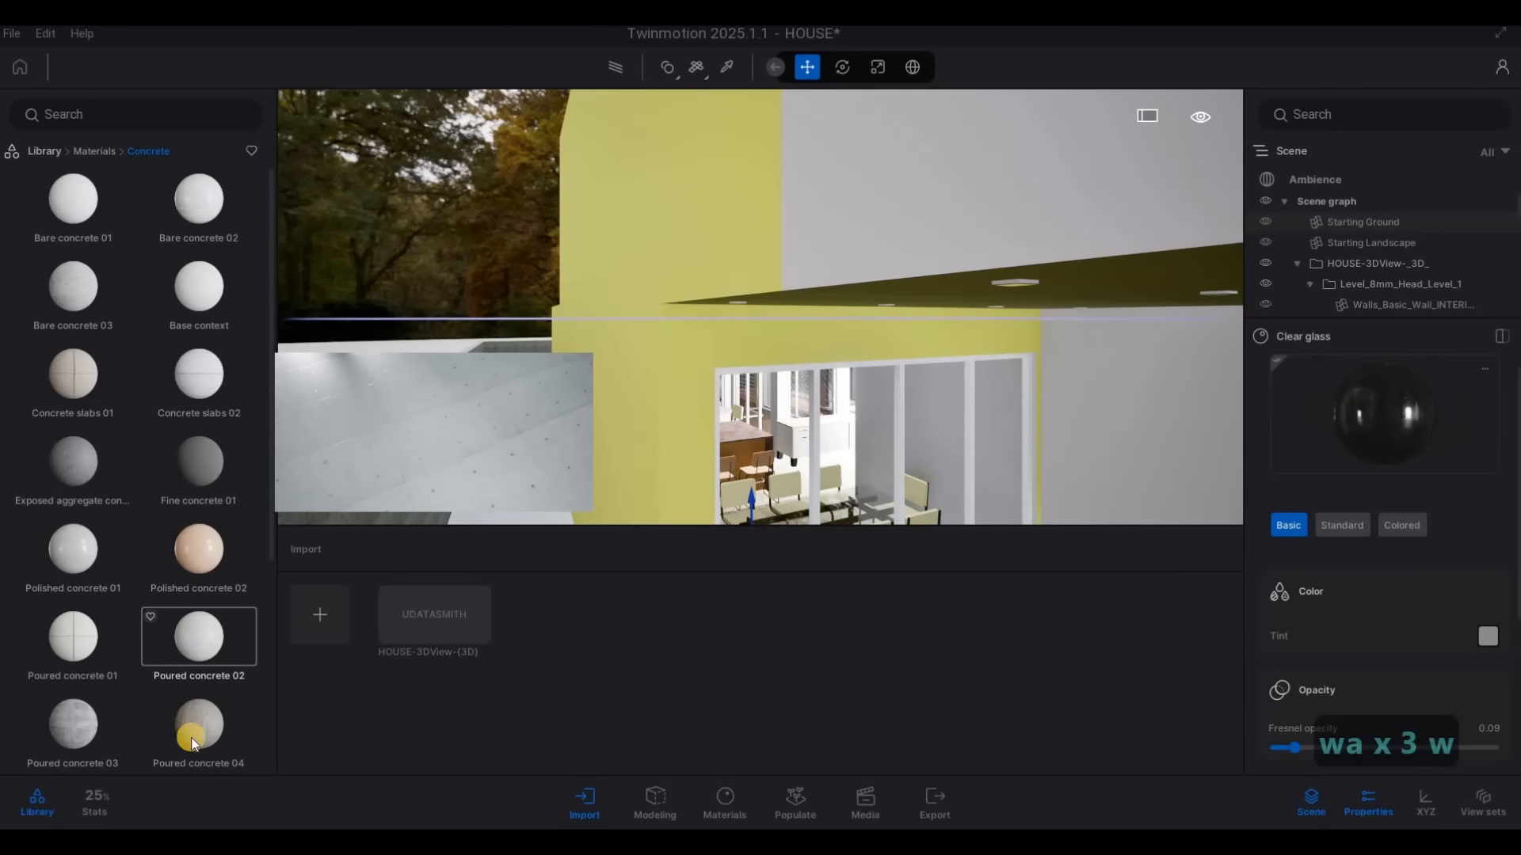
{"action": "left_click_drag", "start_coordinate": [583, 453], "coordinate": [607, 436]}
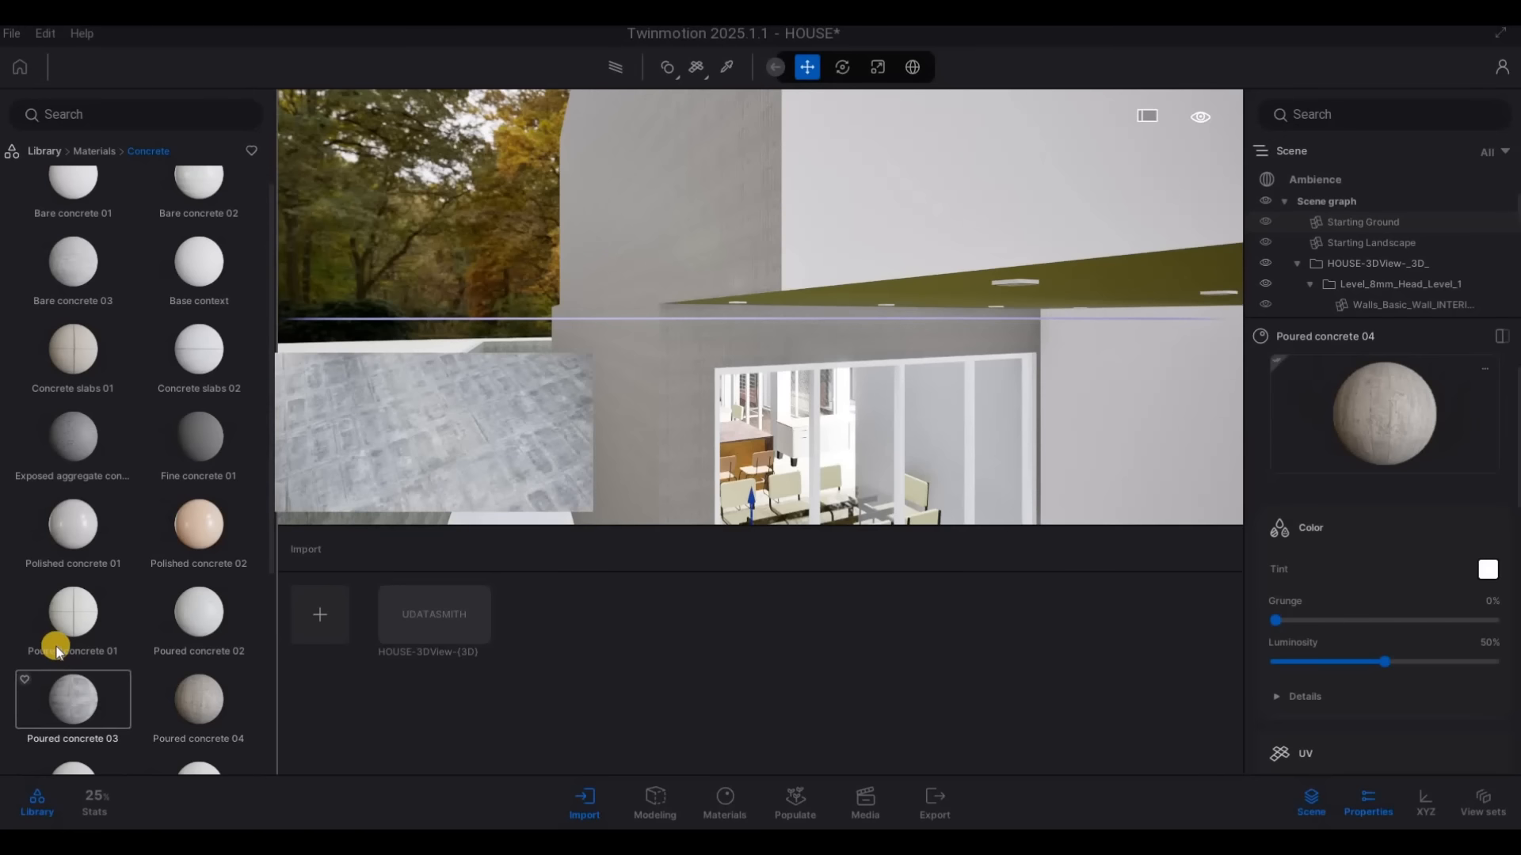
Try Soft concrete 01 on the exterior walls around the ground-floor window, then replace it with Striated concrete 02 from the Concrete library
{"action": "scroll", "coordinate": [92, 686], "scroll_direction": "down", "scroll_amount": 1}
{"action": "scroll", "coordinate": [75, 673], "scroll_direction": "down", "scroll_amount": 1}
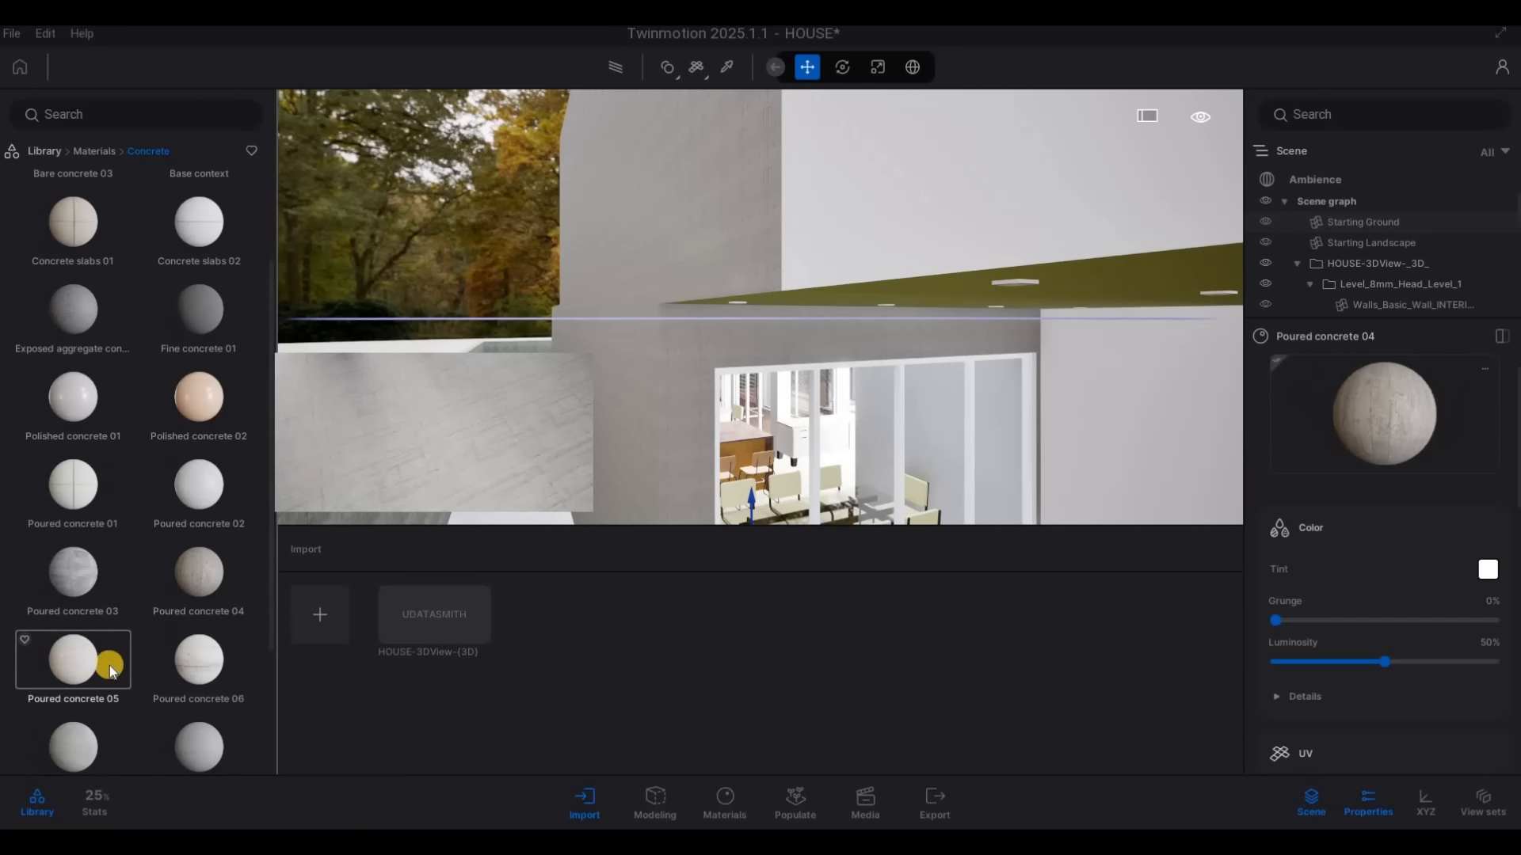
{"action": "scroll", "coordinate": [194, 624], "scroll_direction": "down", "scroll_amount": 1}
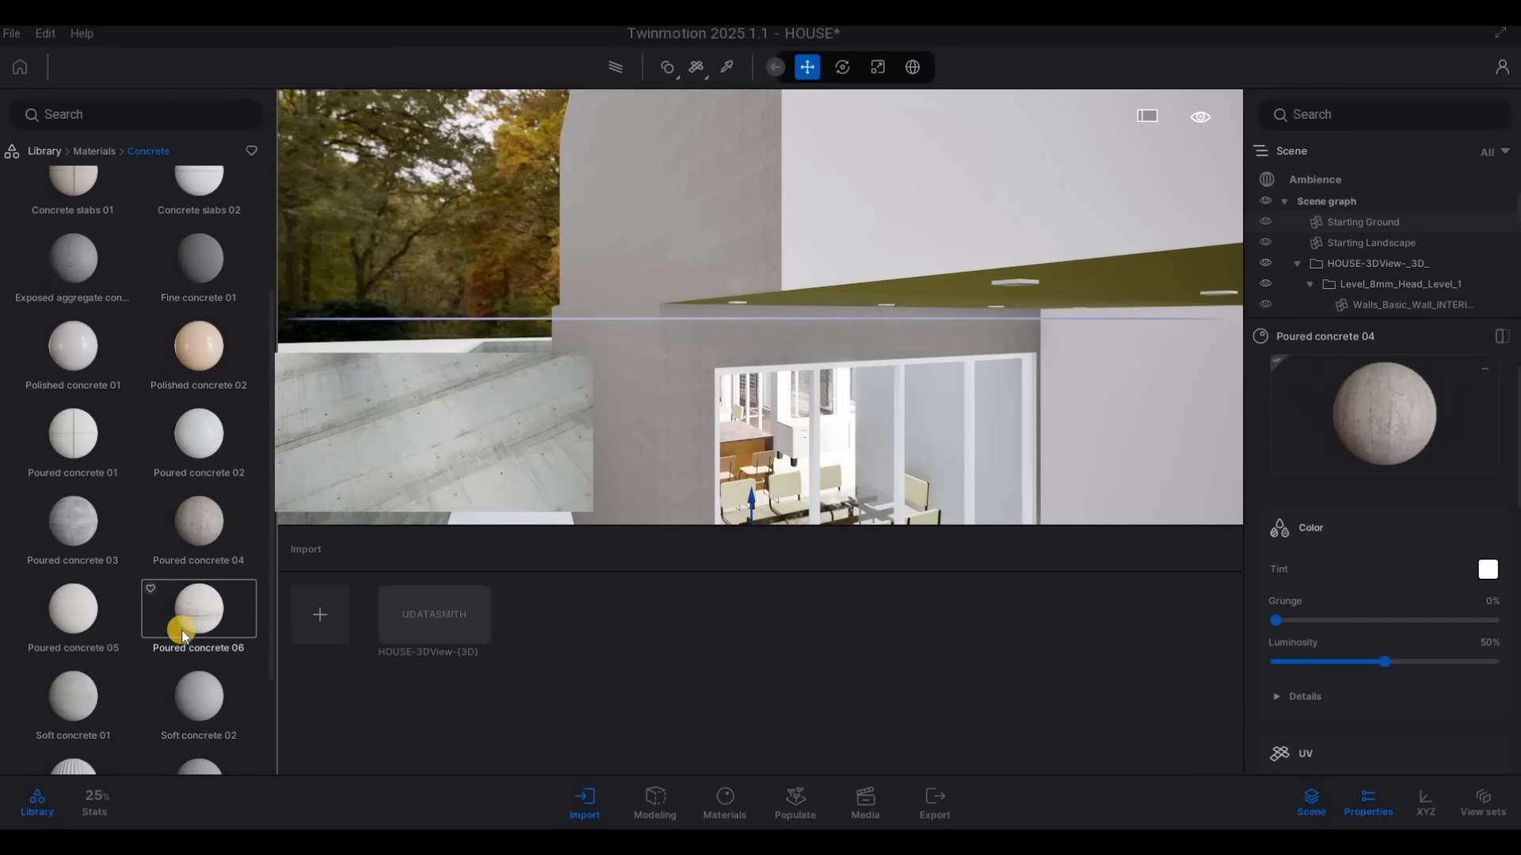
{"action": "left_click_drag", "start_coordinate": [82, 692], "coordinate": [488, 547]}
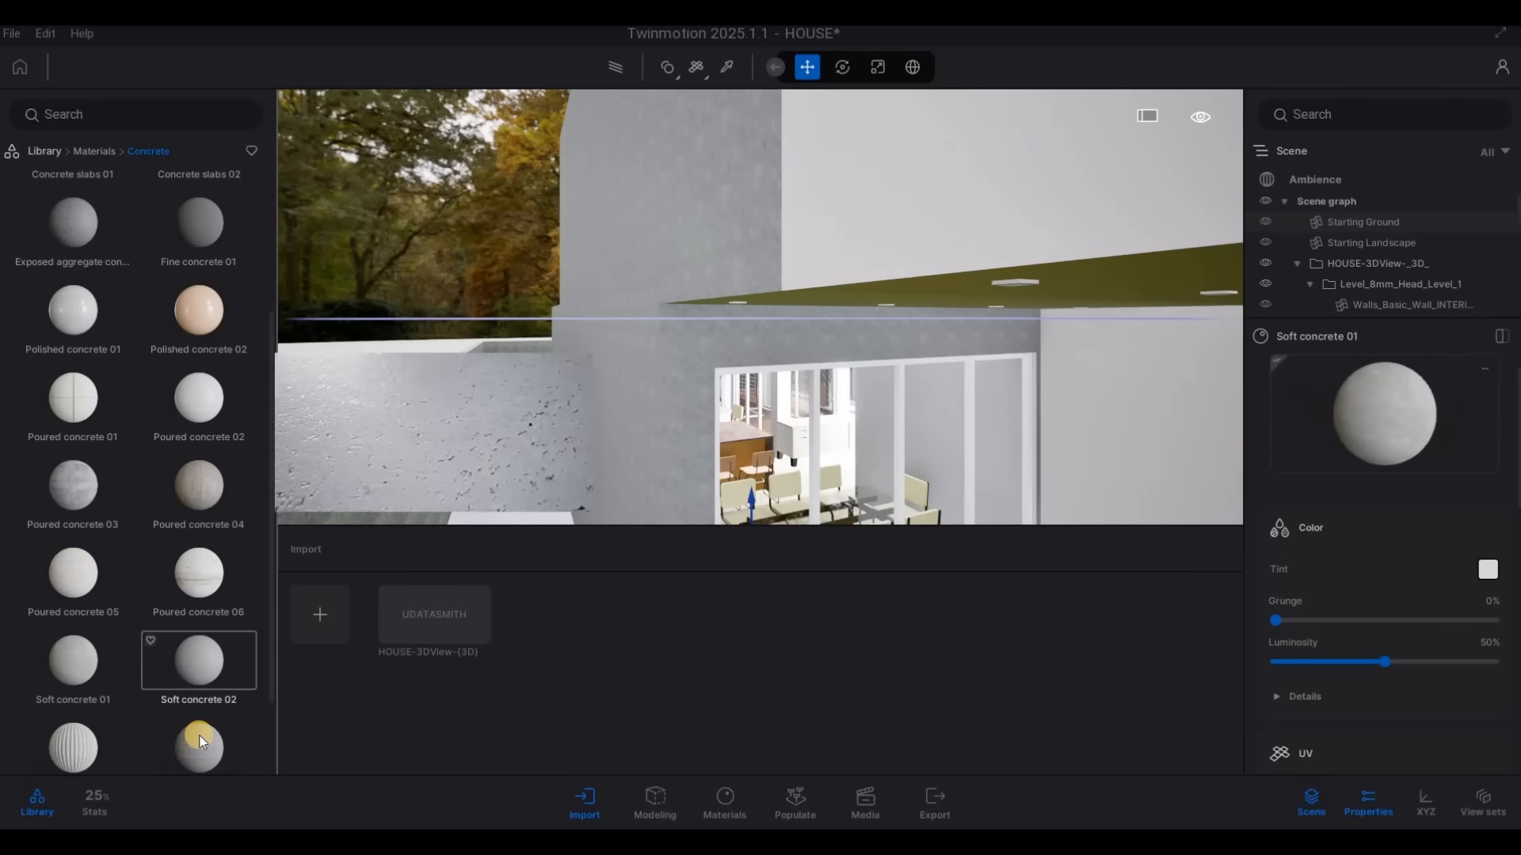
{"action": "left_click_drag", "start_coordinate": [201, 739], "coordinate": [517, 529]}
{"action": "left_click_drag", "start_coordinate": [591, 467], "coordinate": [578, 477]}
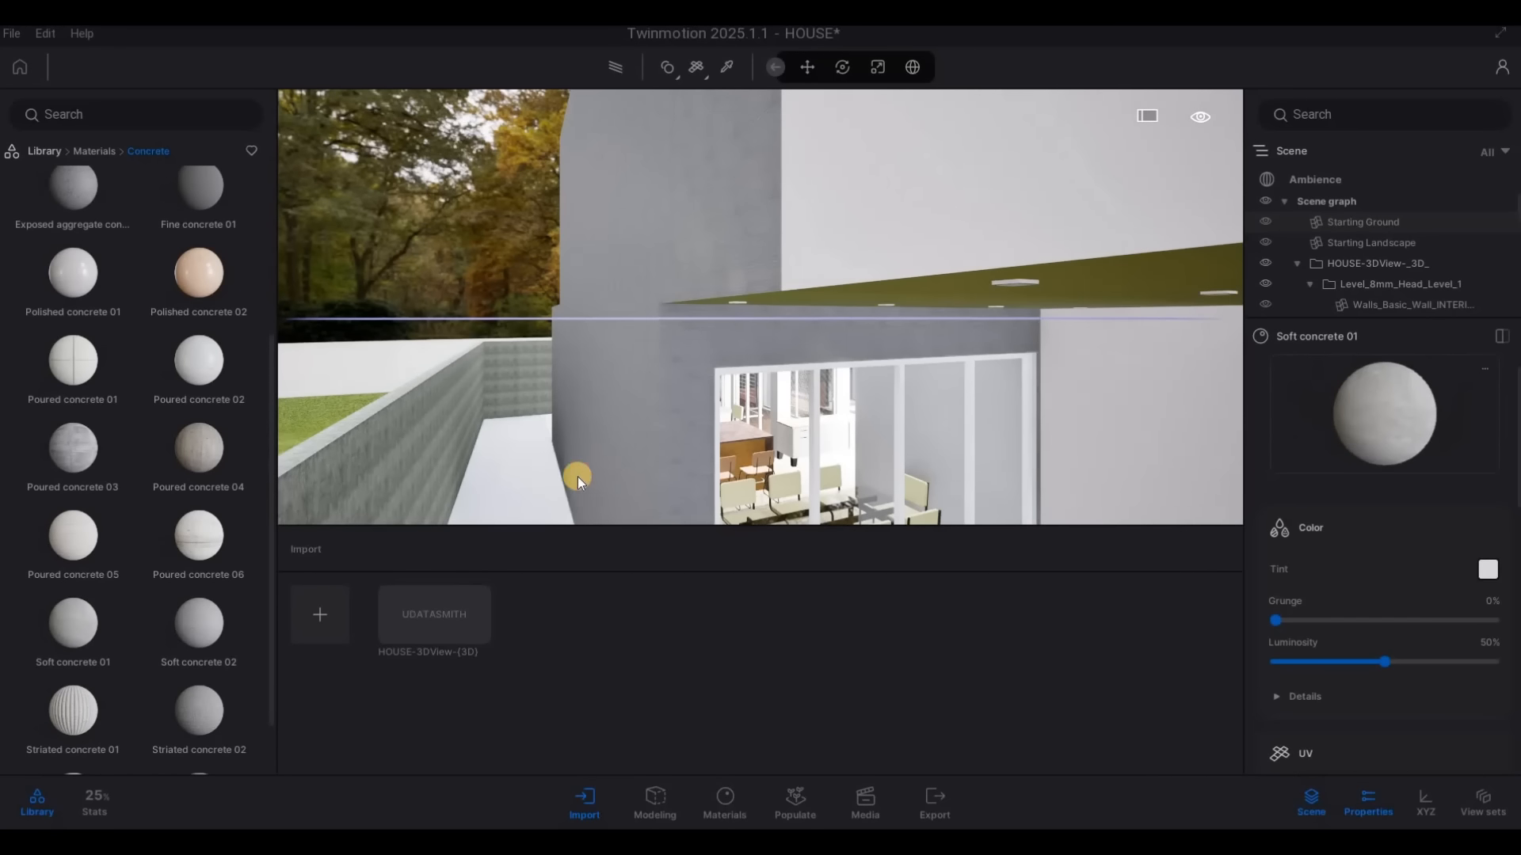
Apply the Matte painted wall material from the Wall coverings library to the white upper-floor facade and tint it dark grey
{"action": "left_click_drag", "start_coordinate": [704, 338], "coordinate": [743, 436]}
{"action": "key", "text": "d"}
{"action": "key", "text": "s"}
{"action": "right_click_drag", "start_coordinate": [682, 409], "coordinate": [354, 418]}
{"action": "key", "text": "d"}
{"action": "key", "text": "e"}
{"action": "key", "text": "w"}
{"action": "key", "text": "w"}
{"action": "key", "text": "s"}
{"action": "key", "text": "q"}
{"action": "key", "text": "w"}
{"action": "key", "text": "q"}
{"action": "key", "text": "q"}
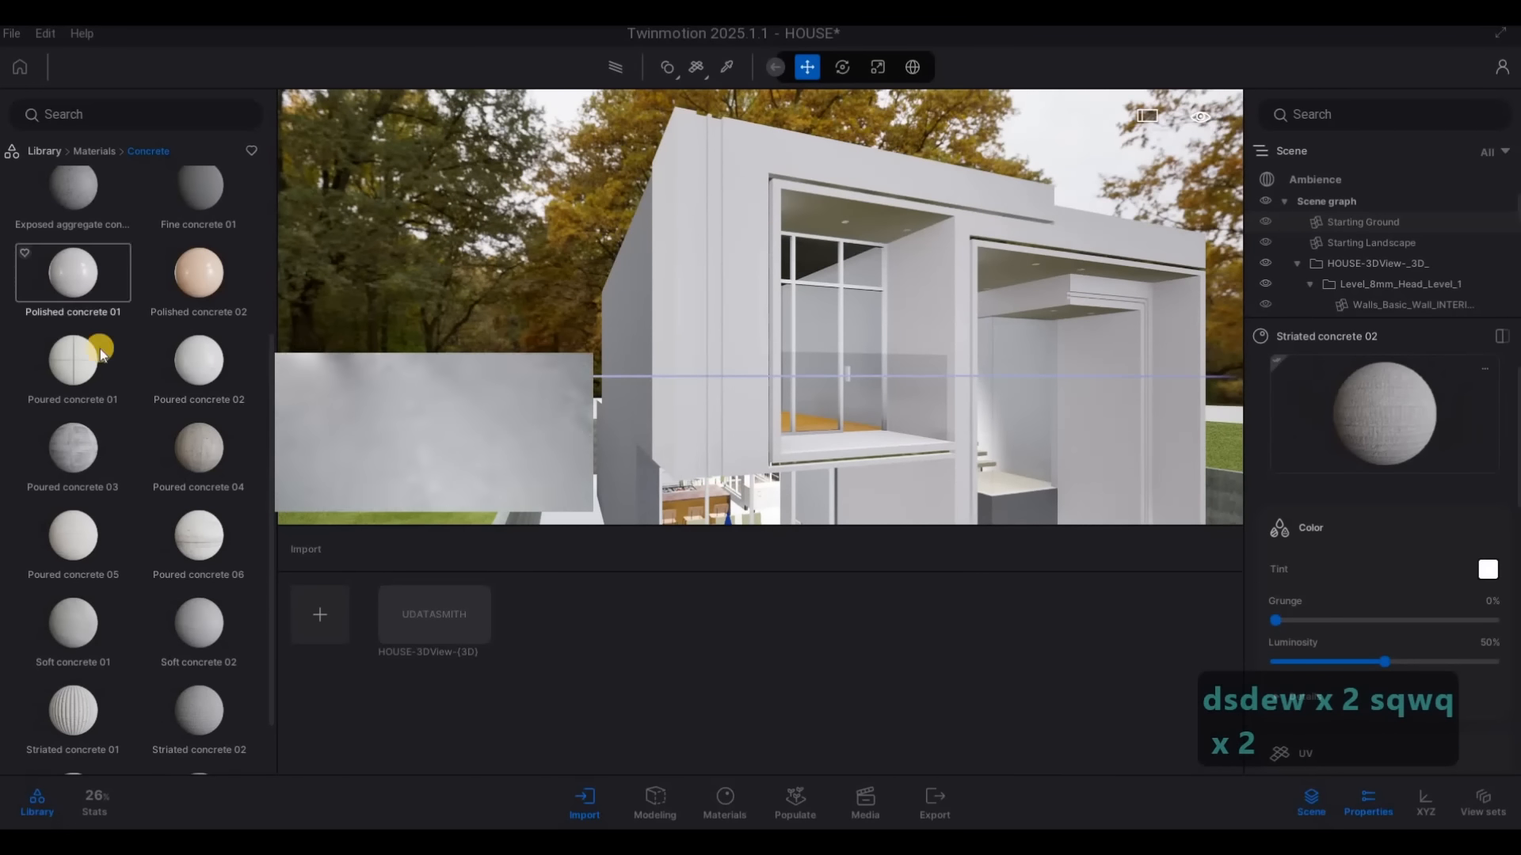
{"action": "scroll", "coordinate": [95, 333], "scroll_direction": "up", "scroll_amount": 3}
{"action": "left_click", "coordinate": [87, 151]}
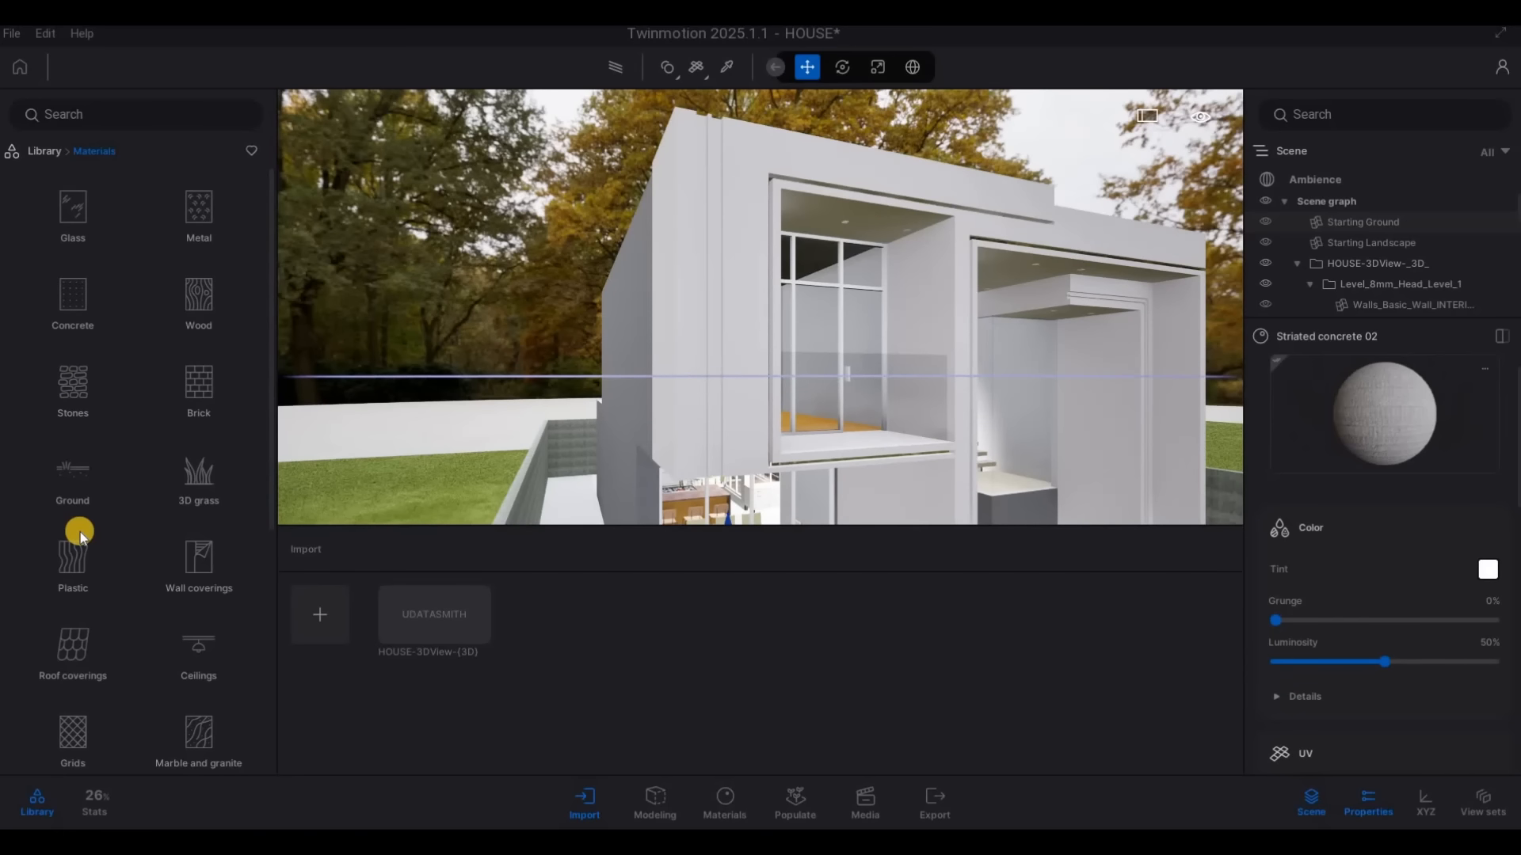
{"action": "scroll", "coordinate": [79, 547], "scroll_direction": "down", "scroll_amount": 1}
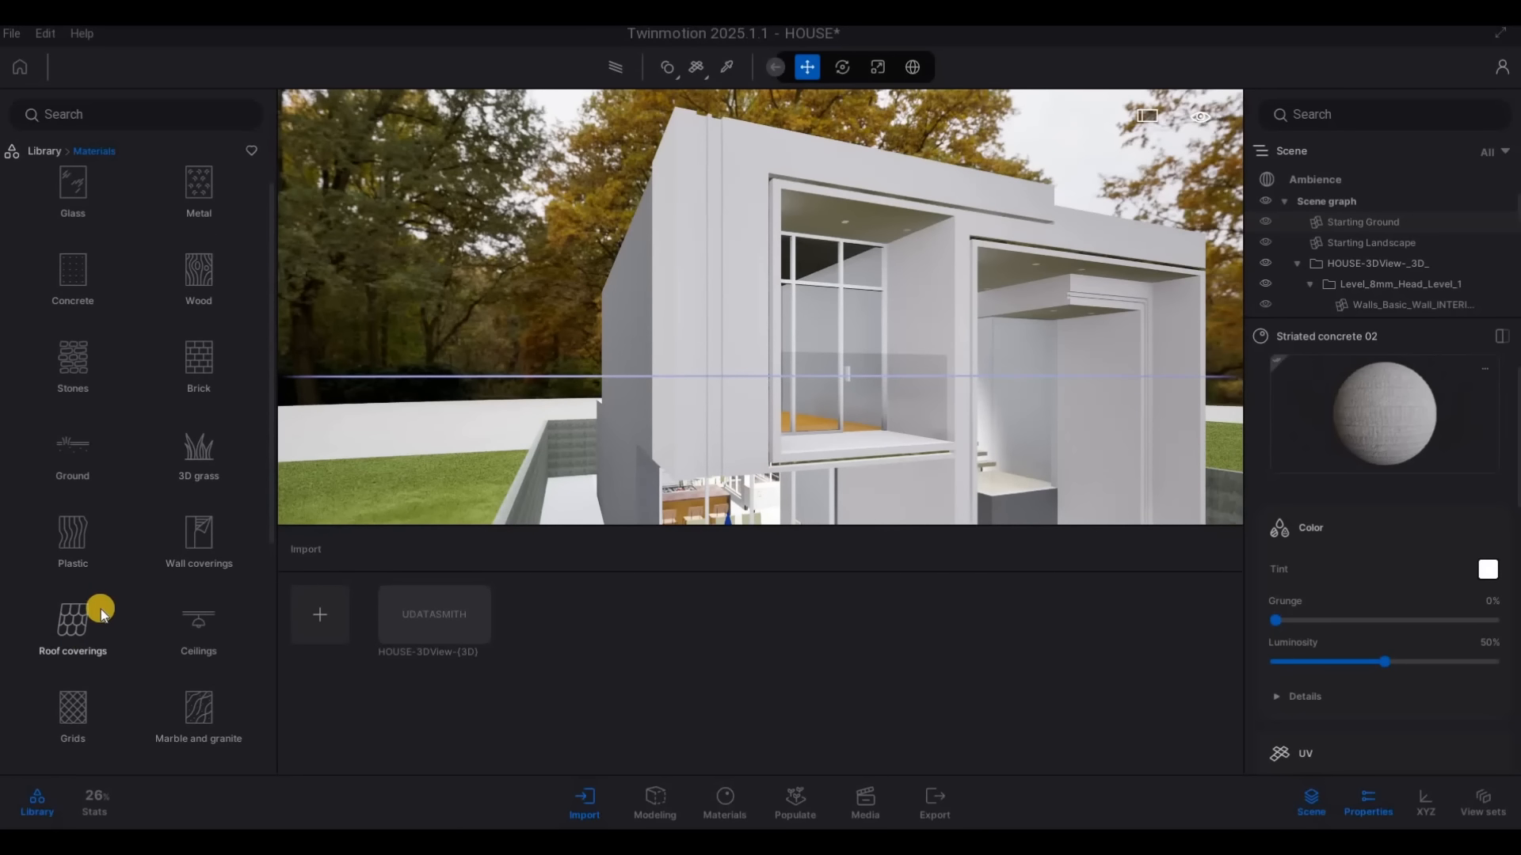
{"action": "left_click", "coordinate": [194, 547]}
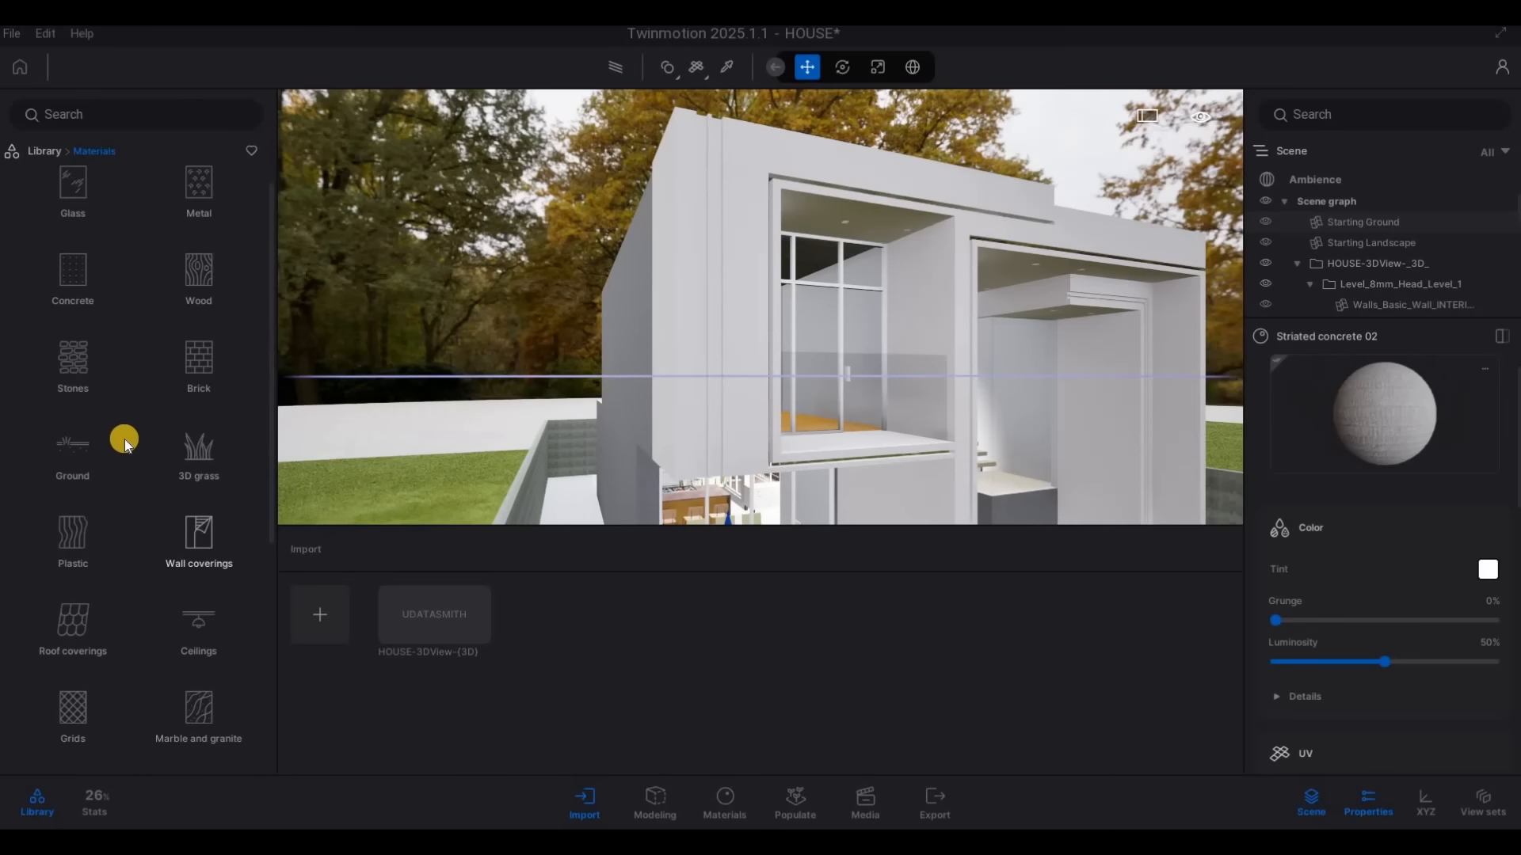
{"action": "scroll", "coordinate": [145, 573], "scroll_direction": "down", "scroll_amount": 2}
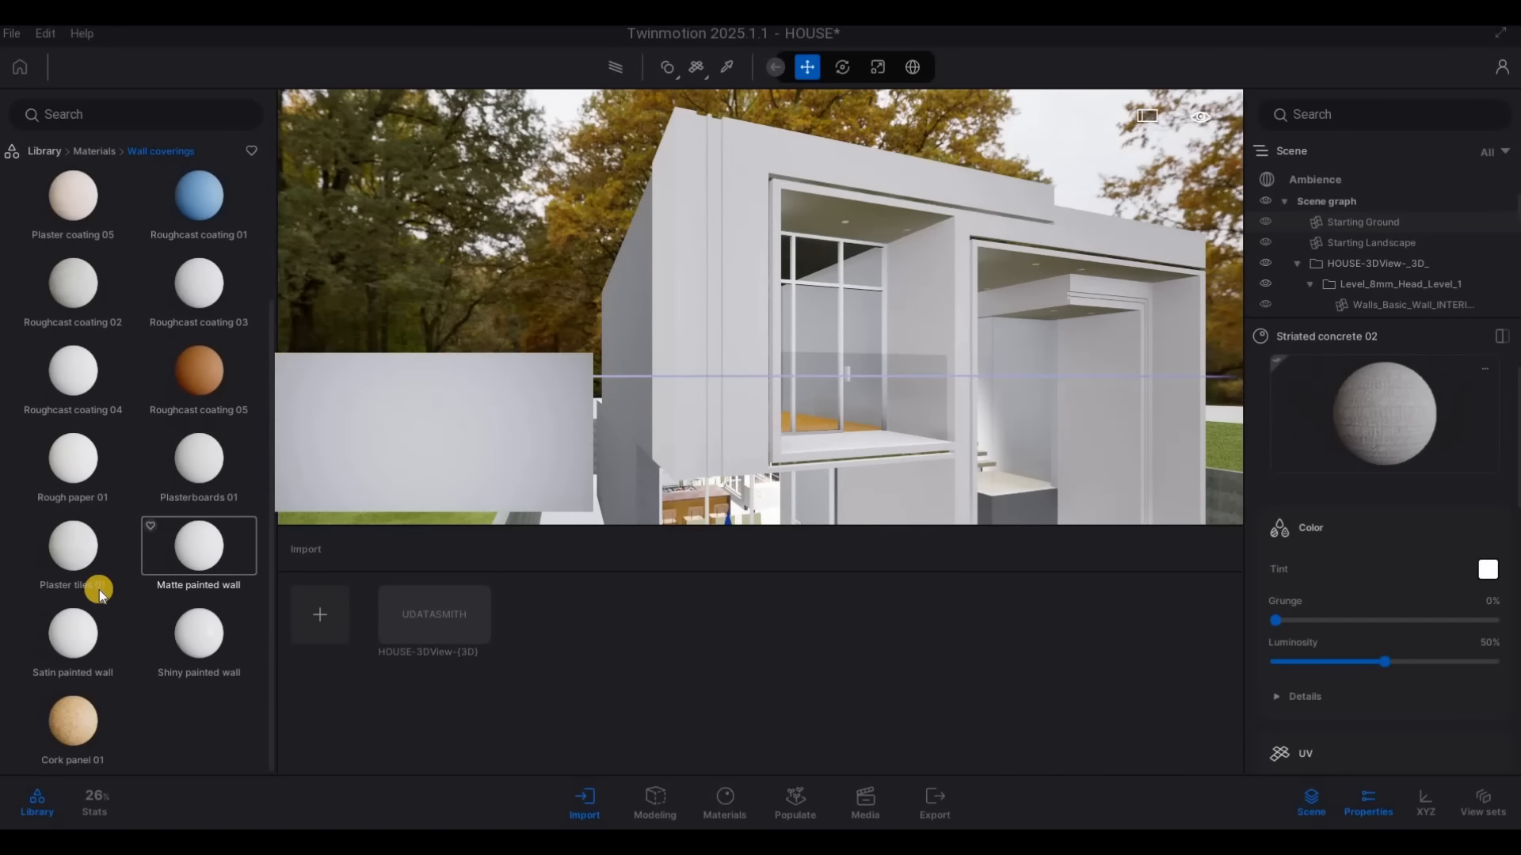
{"action": "left_click_drag", "start_coordinate": [633, 435], "coordinate": [687, 415]}
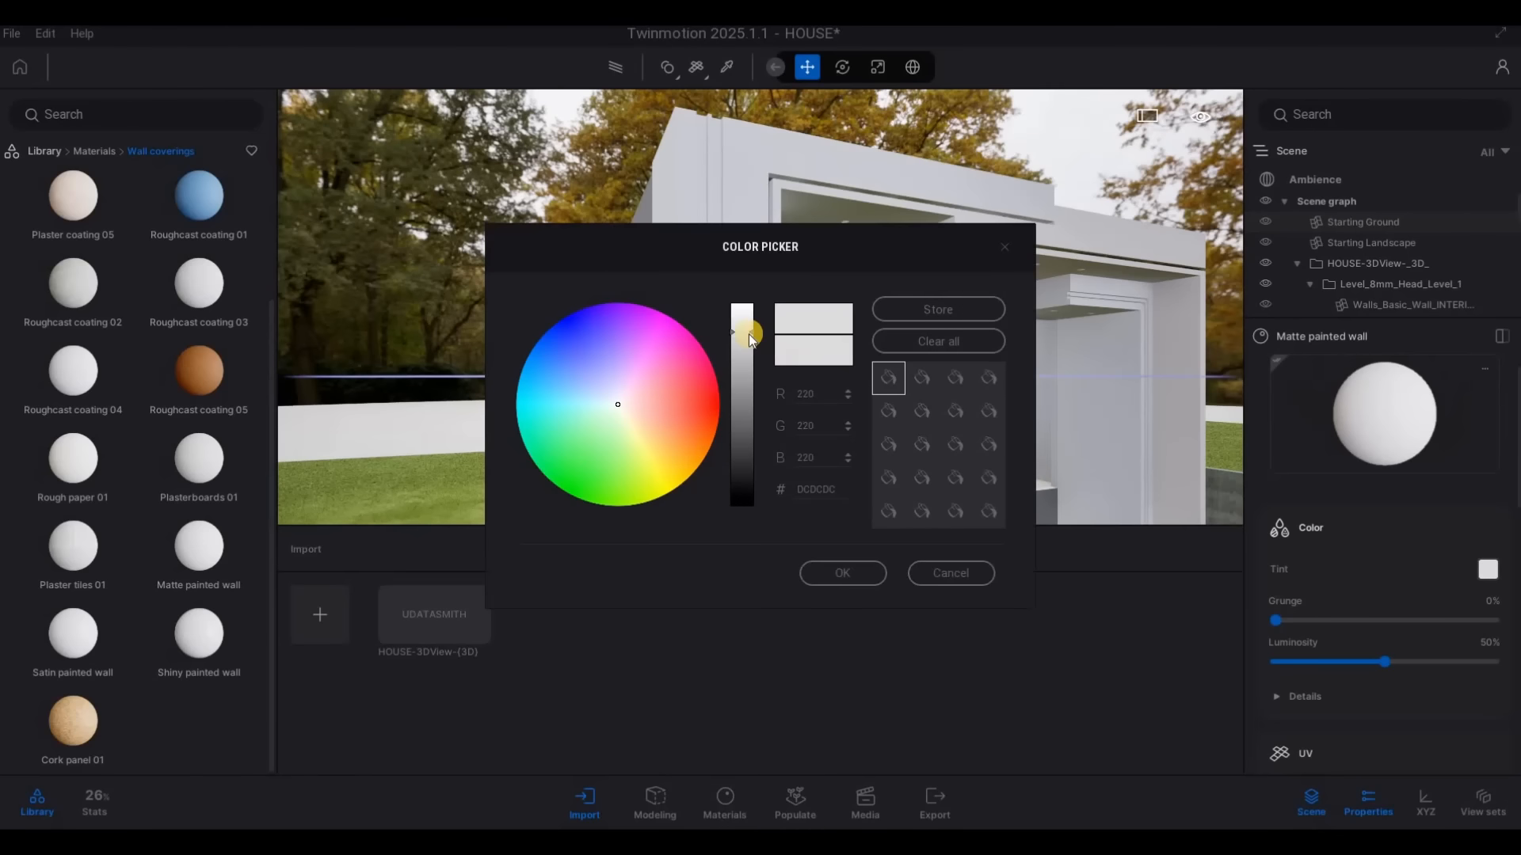
{"action": "left_click_drag", "start_coordinate": [743, 329], "coordinate": [740, 471]}
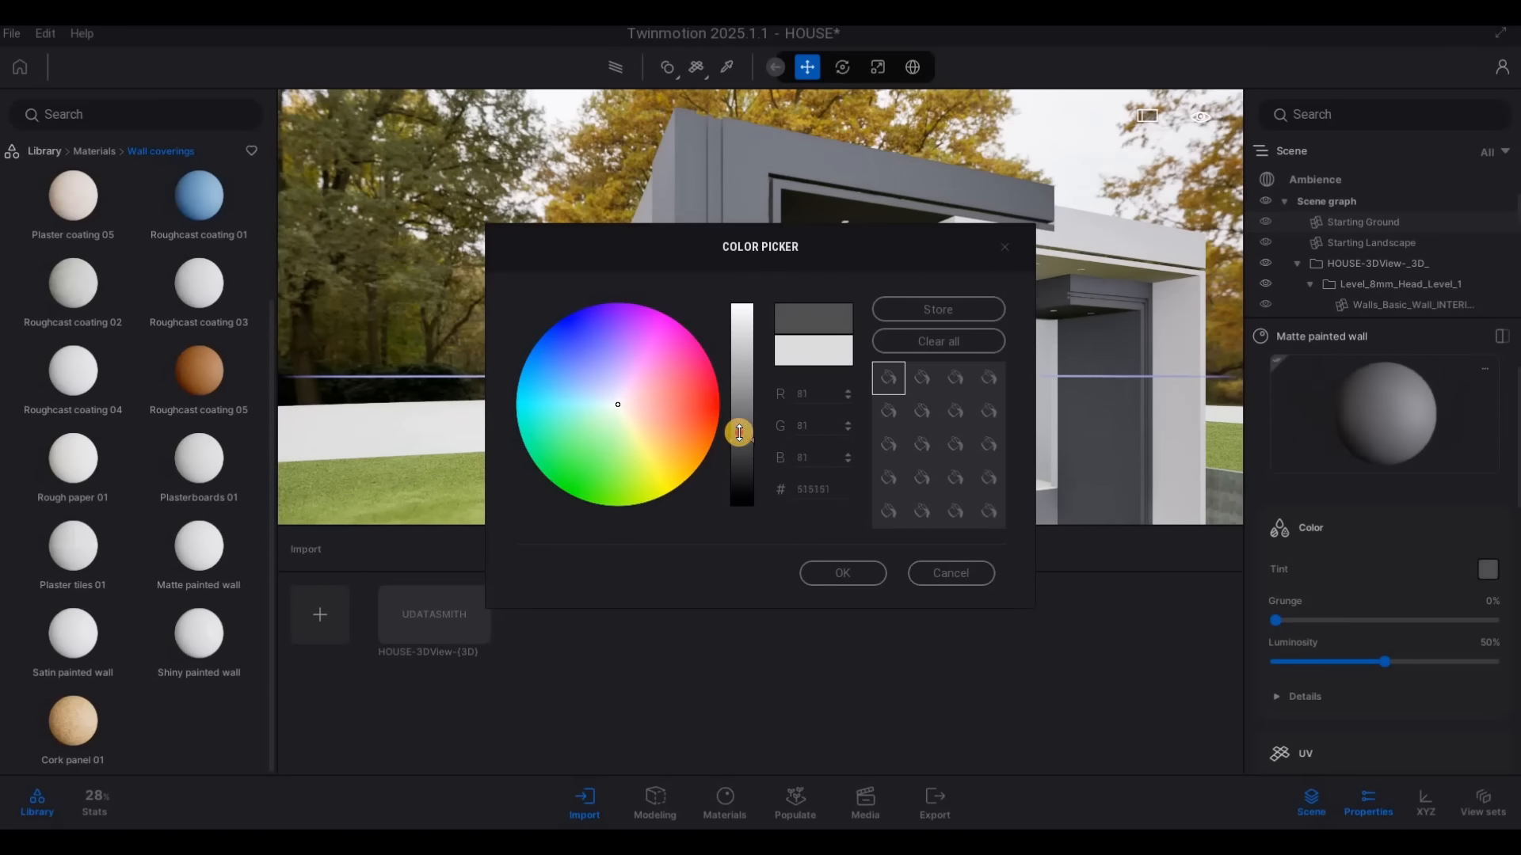
{"action": "left_click", "coordinate": [842, 572]}
Sample the Striated concrete 02 material from the house's grey side wall and apply it to the adjoining white exterior walls
{"action": "key", "text": "d"}
{"action": "key", "text": "d"}
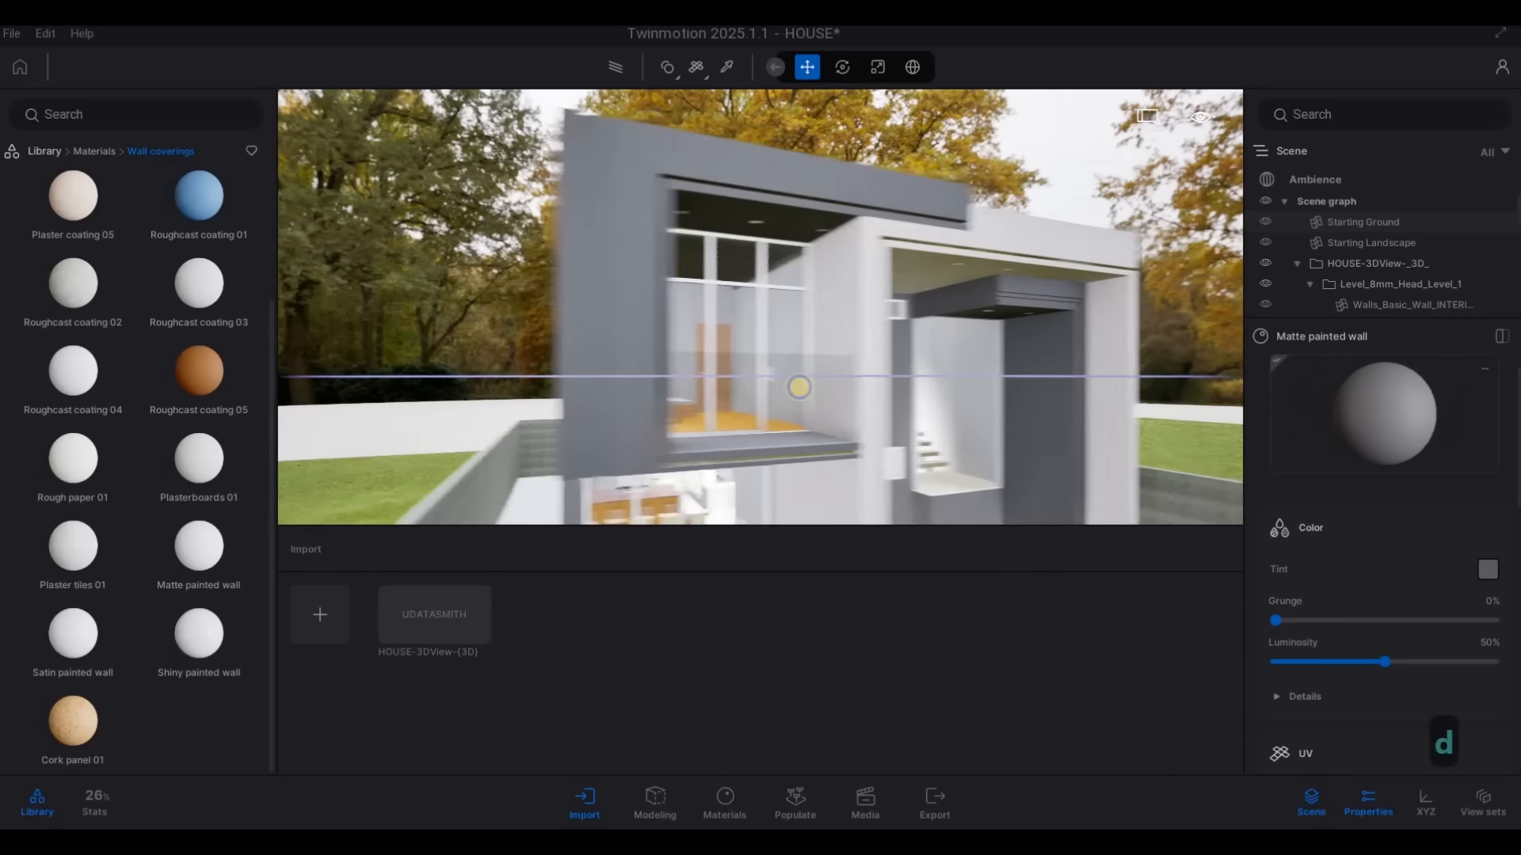
{"action": "key", "text": "d"}
{"action": "key", "text": "d"}
{"action": "key", "text": "d"}
{"action": "key", "text": "w"}
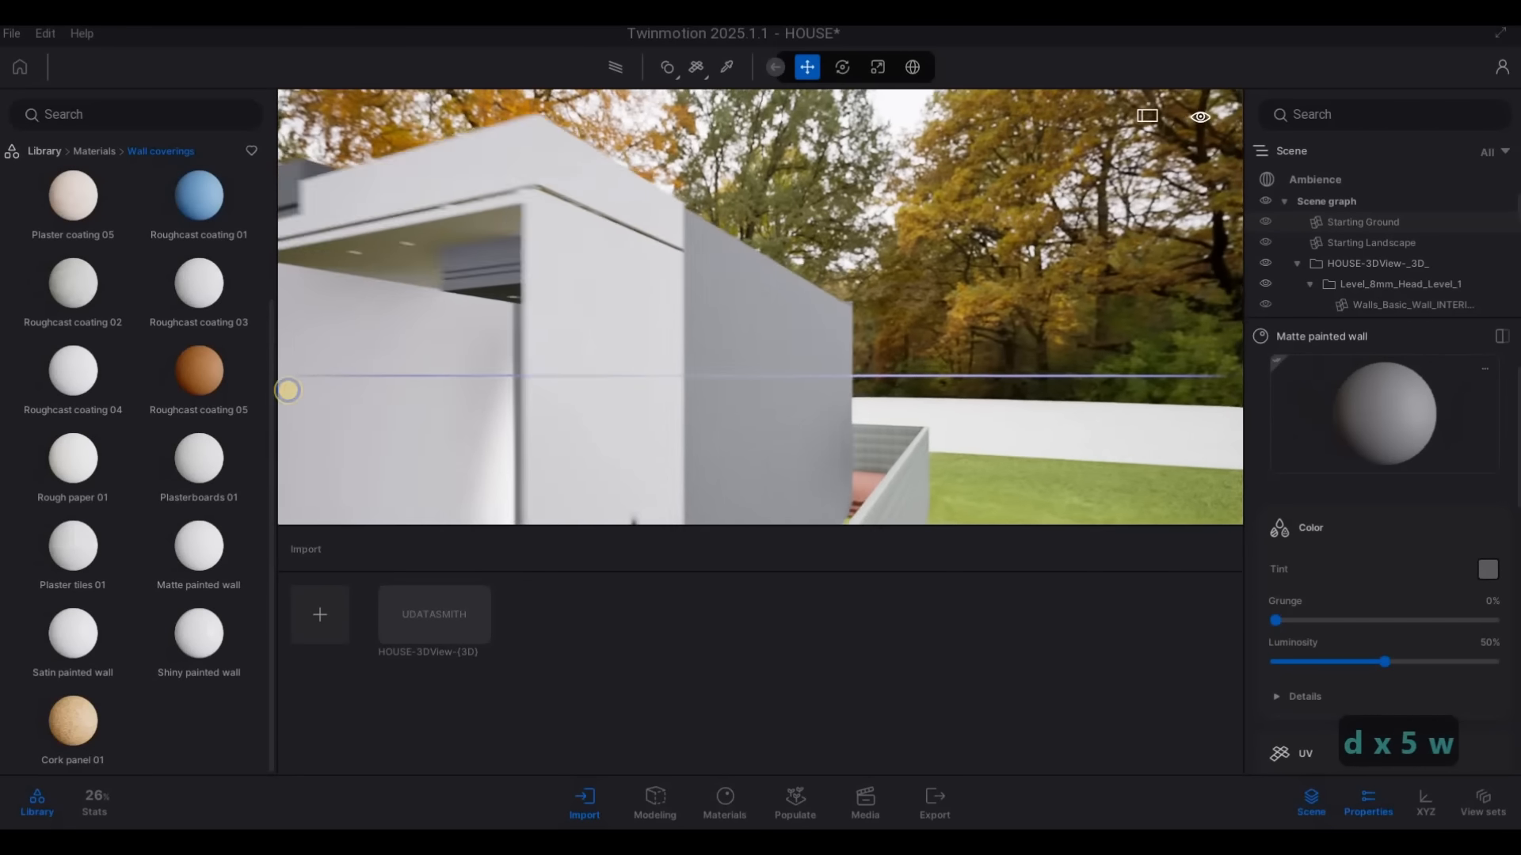
{"action": "key", "text": "w"}
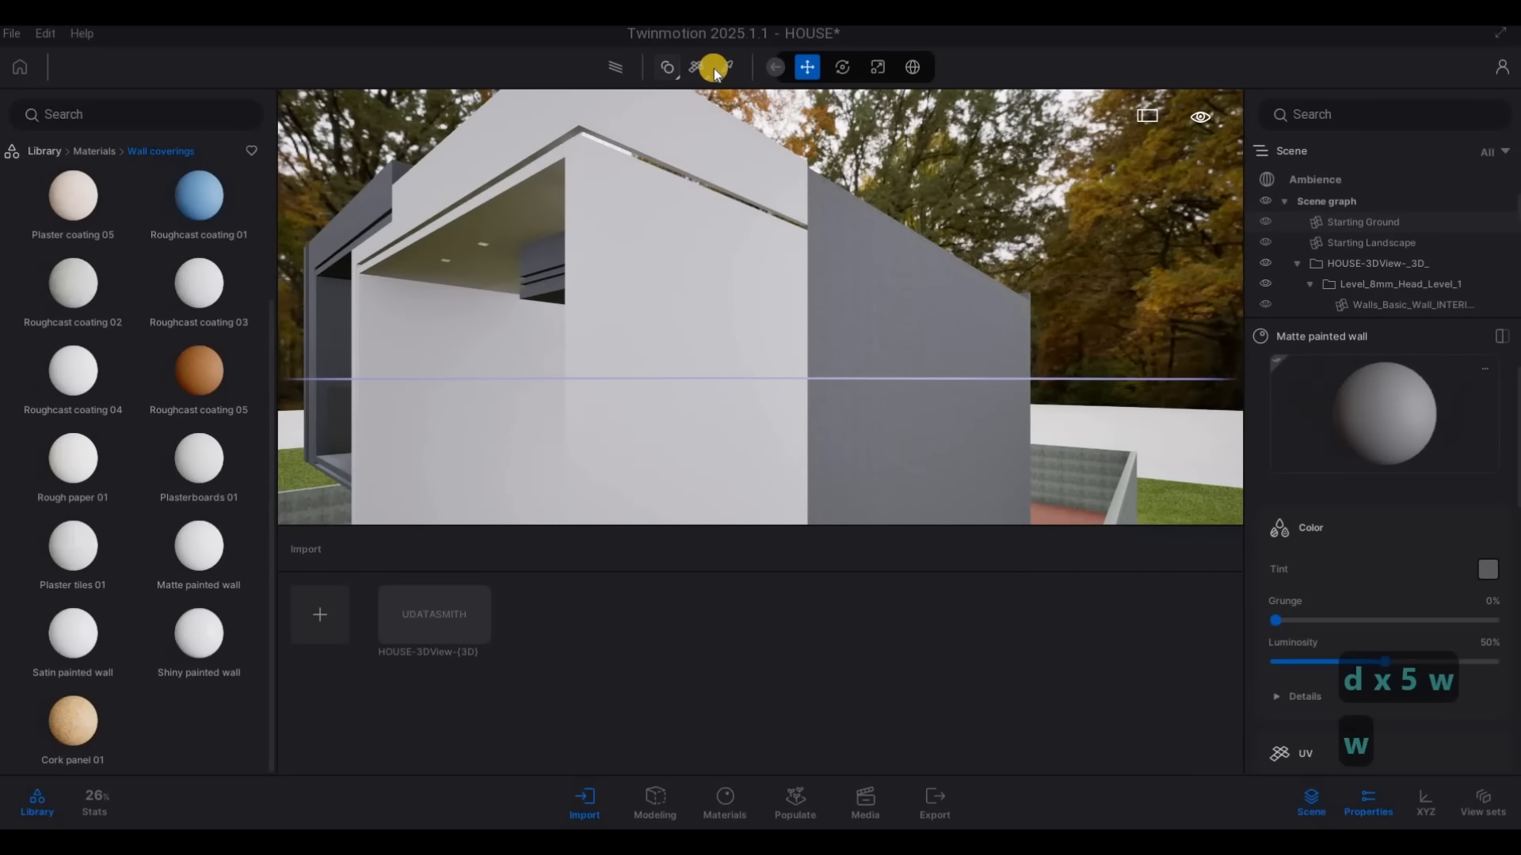
{"action": "key", "text": "t"}
{"action": "left_click", "coordinate": [859, 279]}
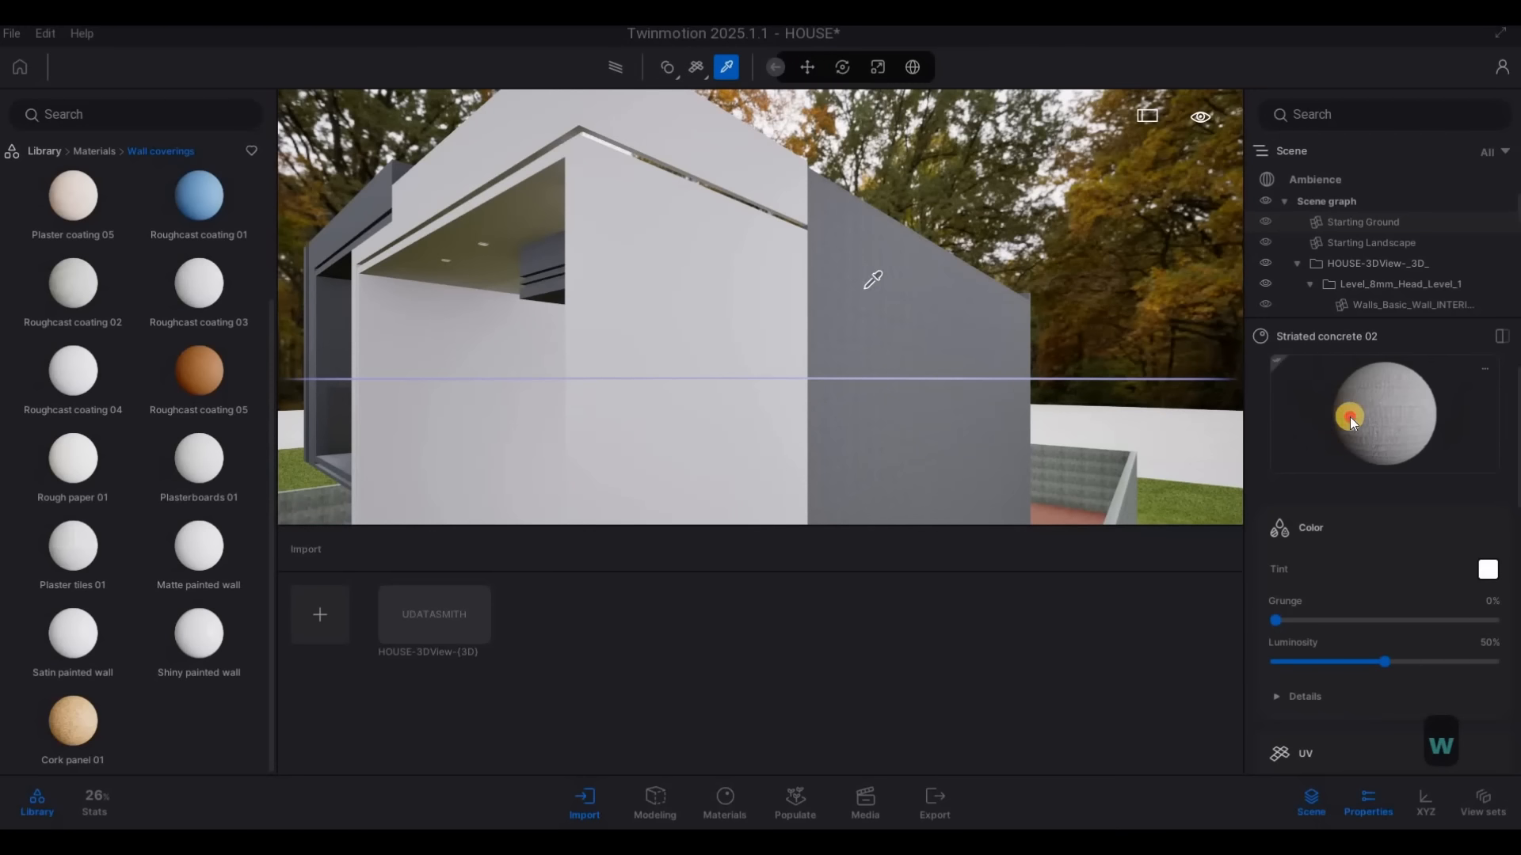
{"action": "left_click", "coordinate": [784, 365]}
Examine the grey wall materials on the house front from close and distant viewpoints
{"action": "key", "text": "a"}
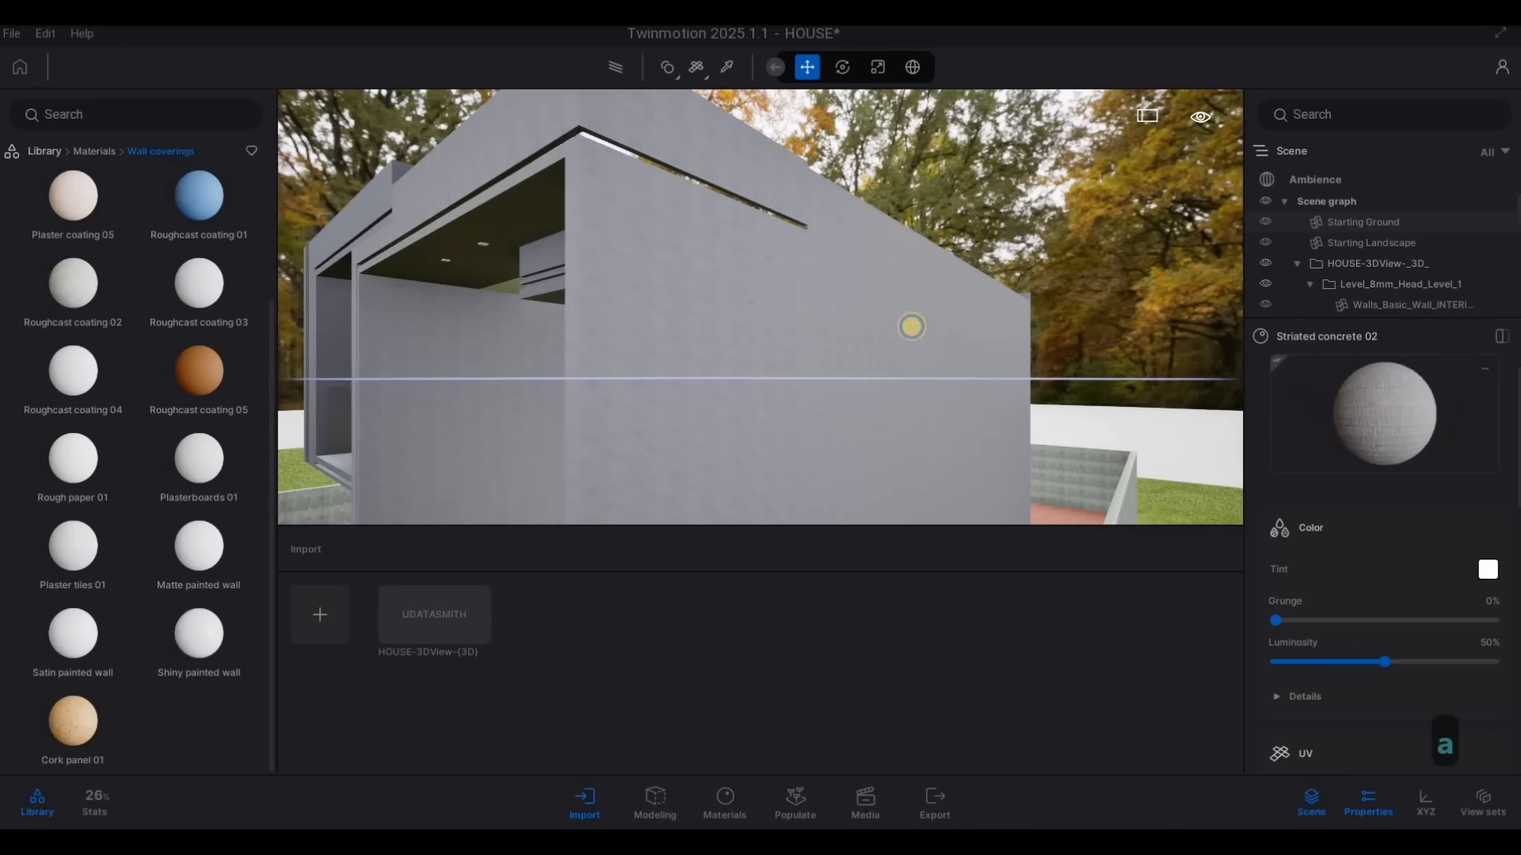
{"action": "key", "text": "s"}
{"action": "right_click_drag", "start_coordinate": [910, 326], "coordinate": [1090, 364]}
{"action": "key", "text": "s"}
{"action": "key", "text": "w"}
{"action": "key", "text": "a"}
{"action": "key", "text": "w"}
{"action": "key", "text": "s"}
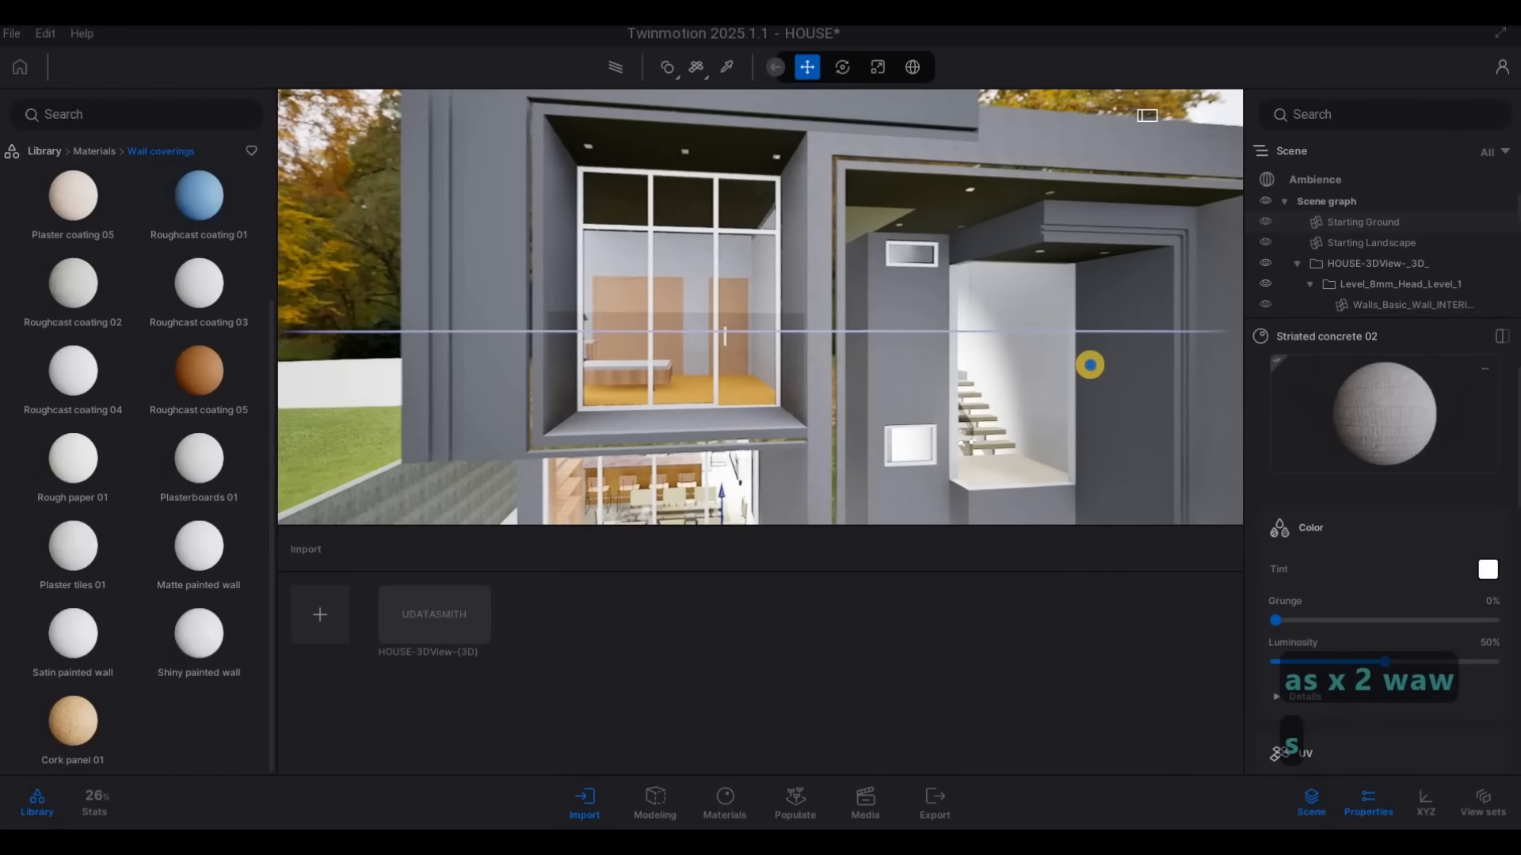
{"action": "key", "text": "e"}
{"action": "key", "text": "Escape"}
{"action": "key", "text": "Escape"}
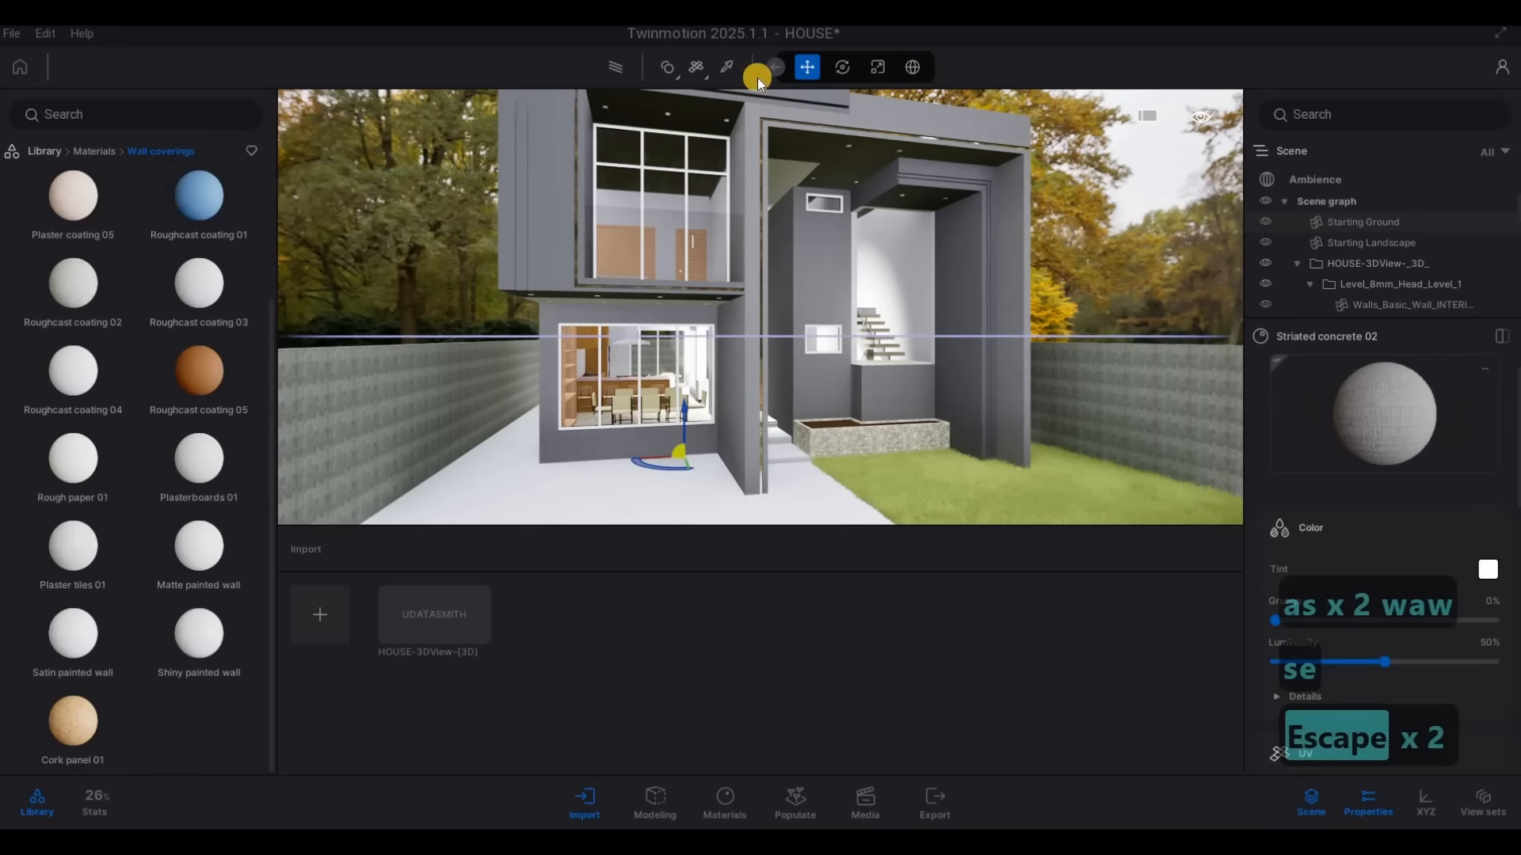
{"action": "left_click", "coordinate": [726, 71]}
{"action": "key", "text": "w"}
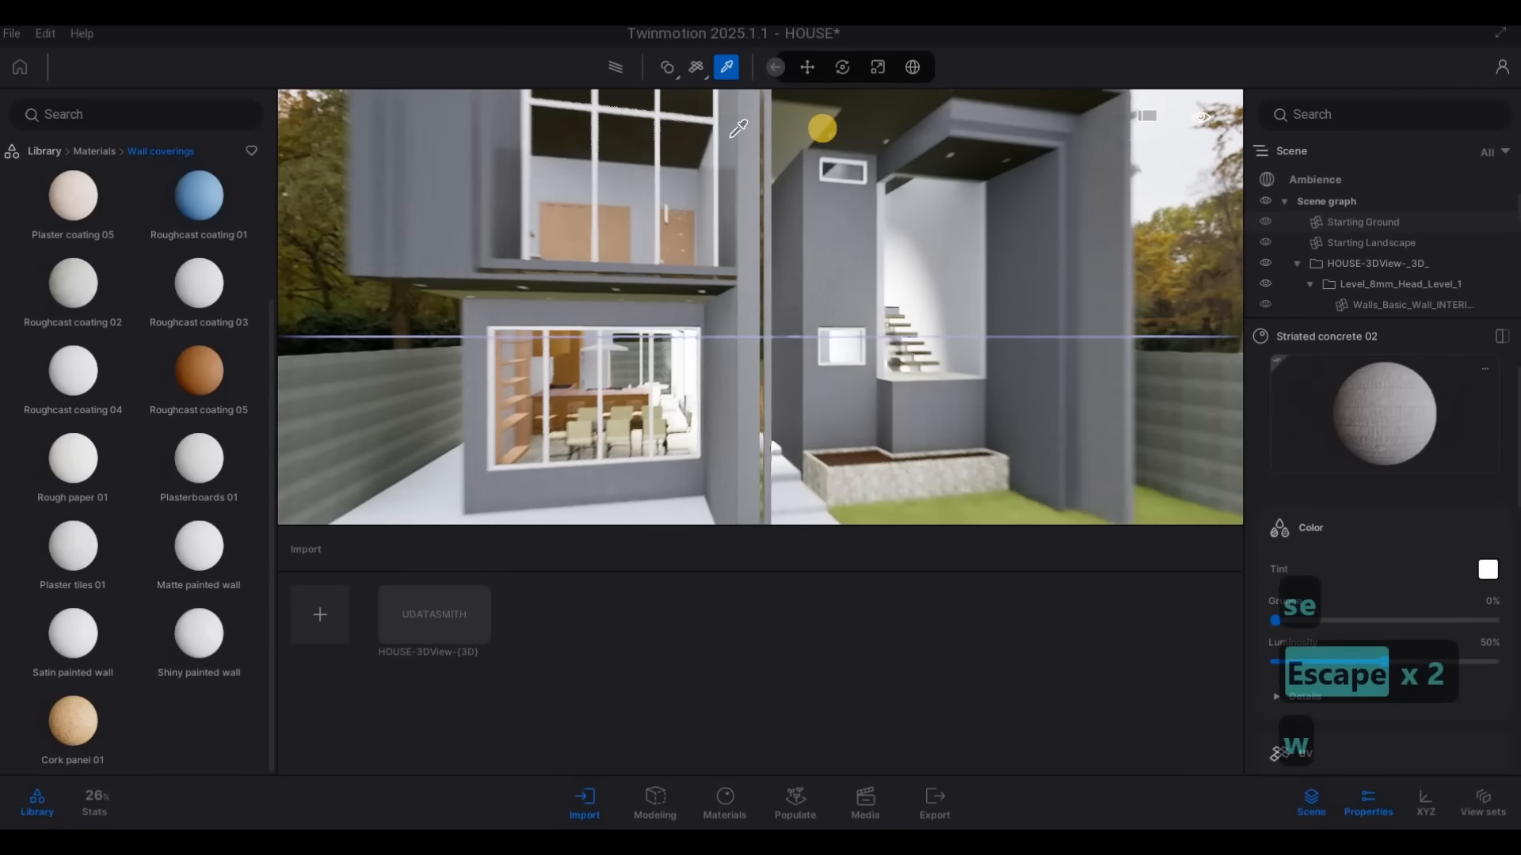
{"action": "key", "text": "a"}
{"action": "left_click", "coordinate": [824, 119]}
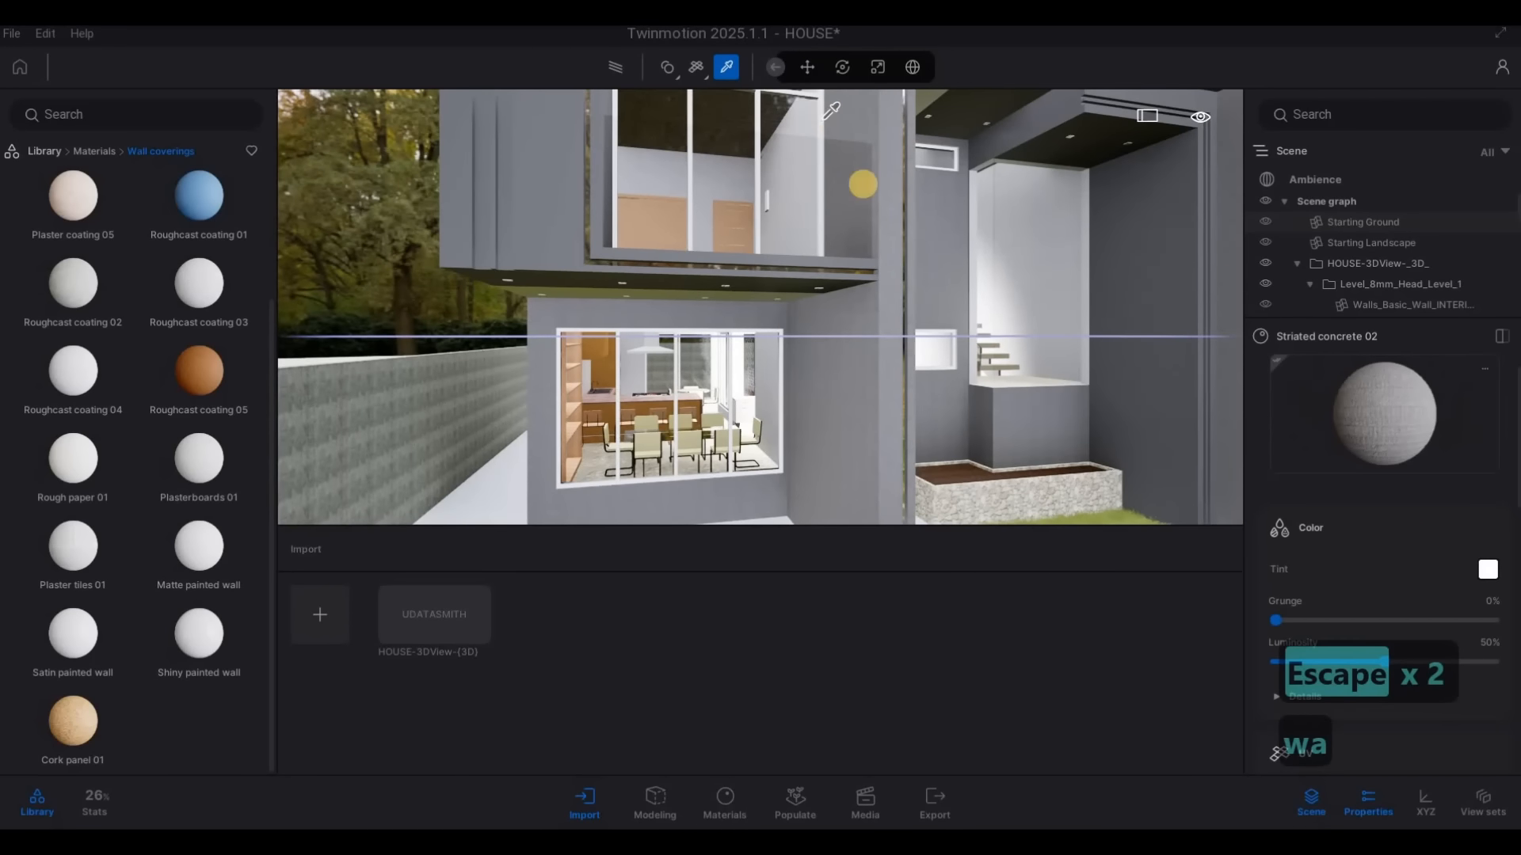
{"action": "left_click", "coordinate": [1487, 570]}
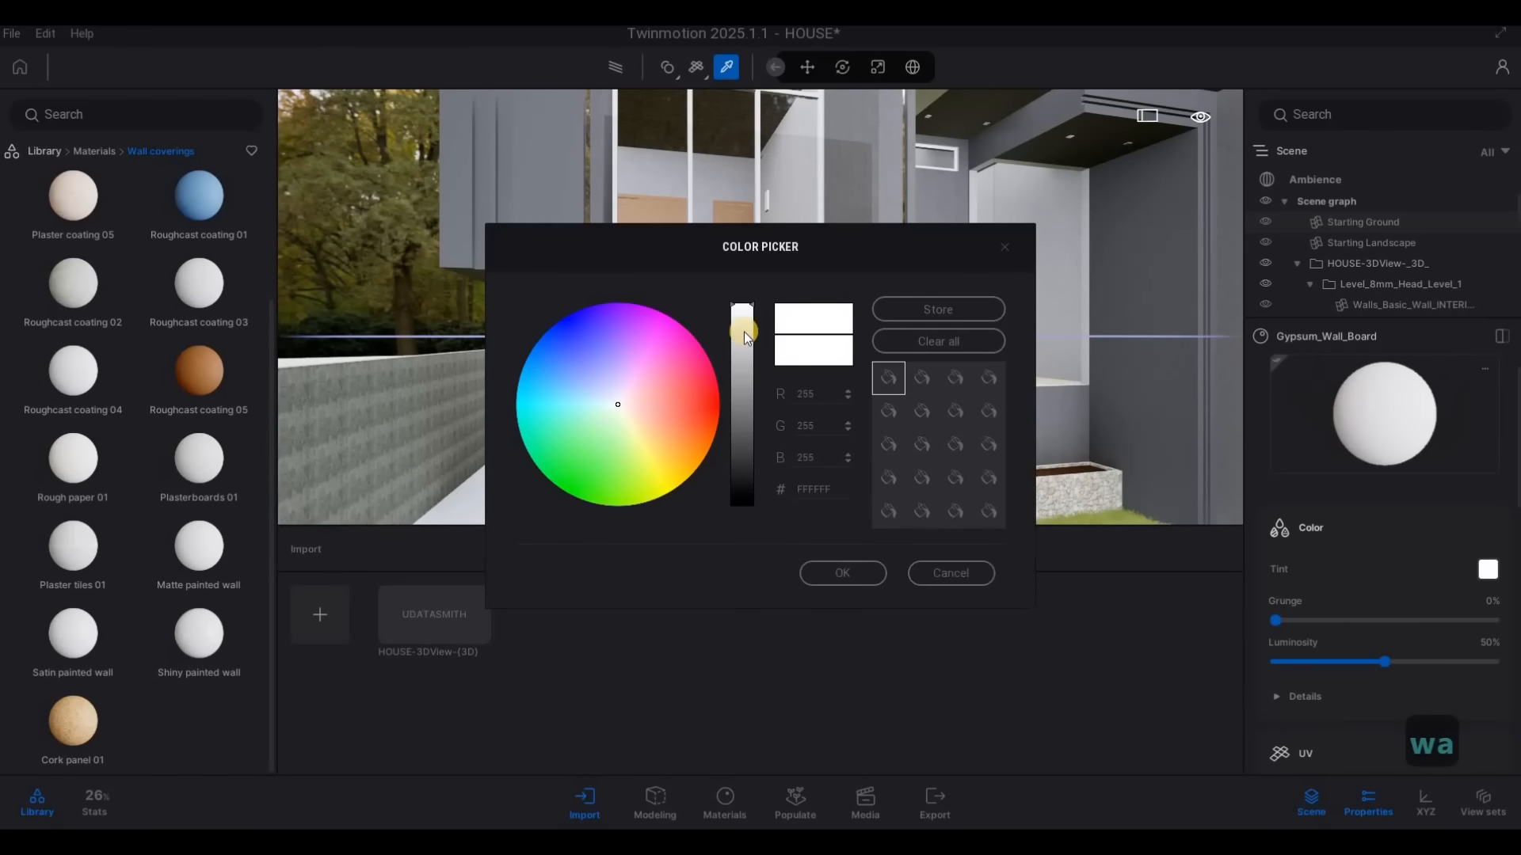
{"action": "left_click_drag", "start_coordinate": [740, 324], "coordinate": [748, 443]}
{"action": "left_click", "coordinate": [748, 441]}
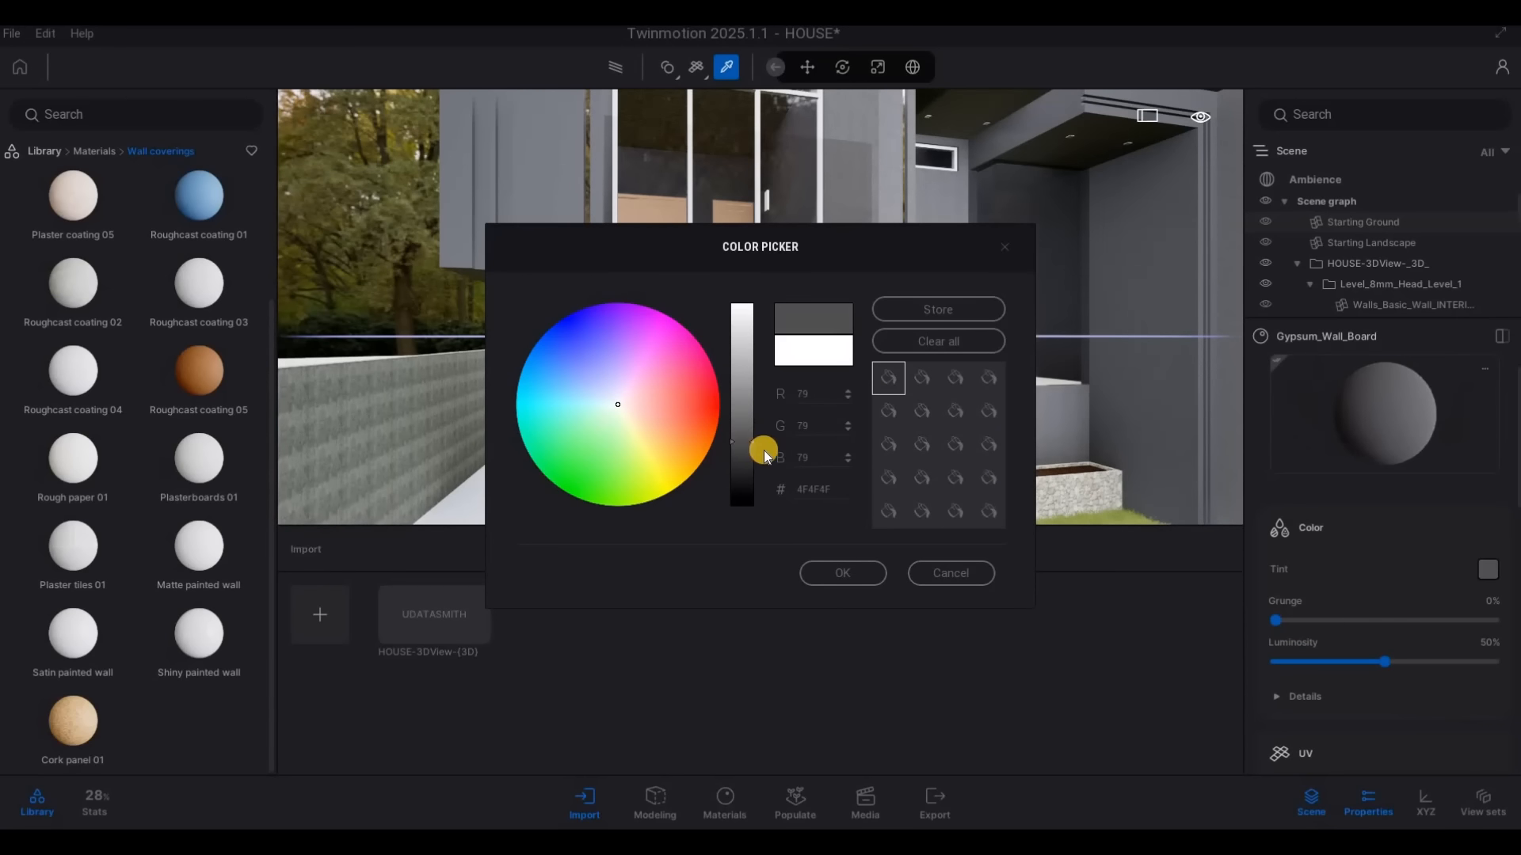
{"action": "key", "text": "ctrl+z"}
{"action": "left_click", "coordinate": [965, 575]}
{"action": "key", "text": "Escape"}
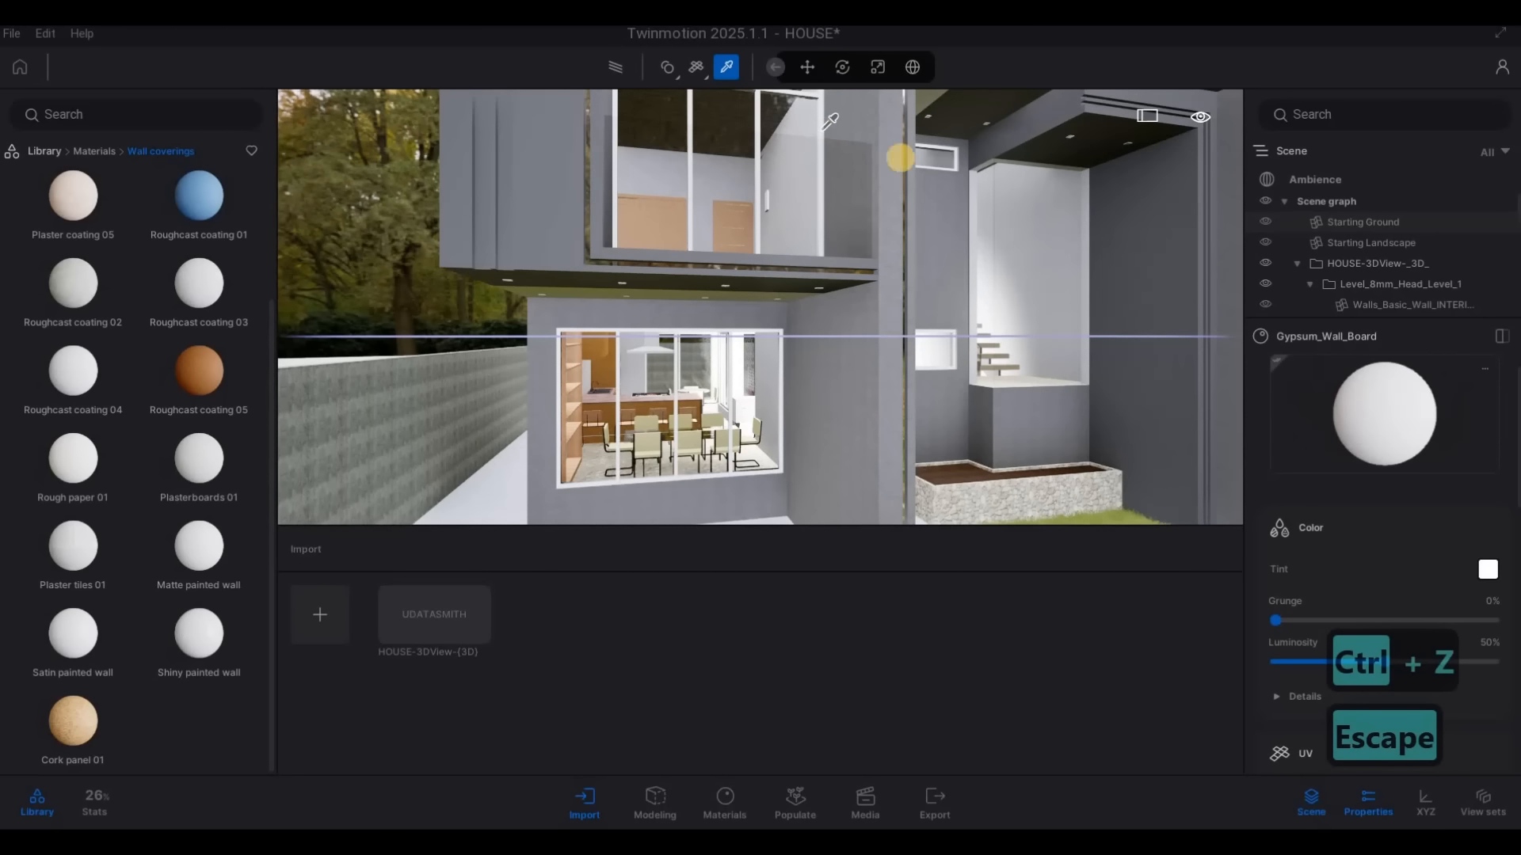
Sample the Aluminum material of the window frames and set its tint to dark grey 4C4C4C
{"action": "left_click", "coordinate": [900, 158]}
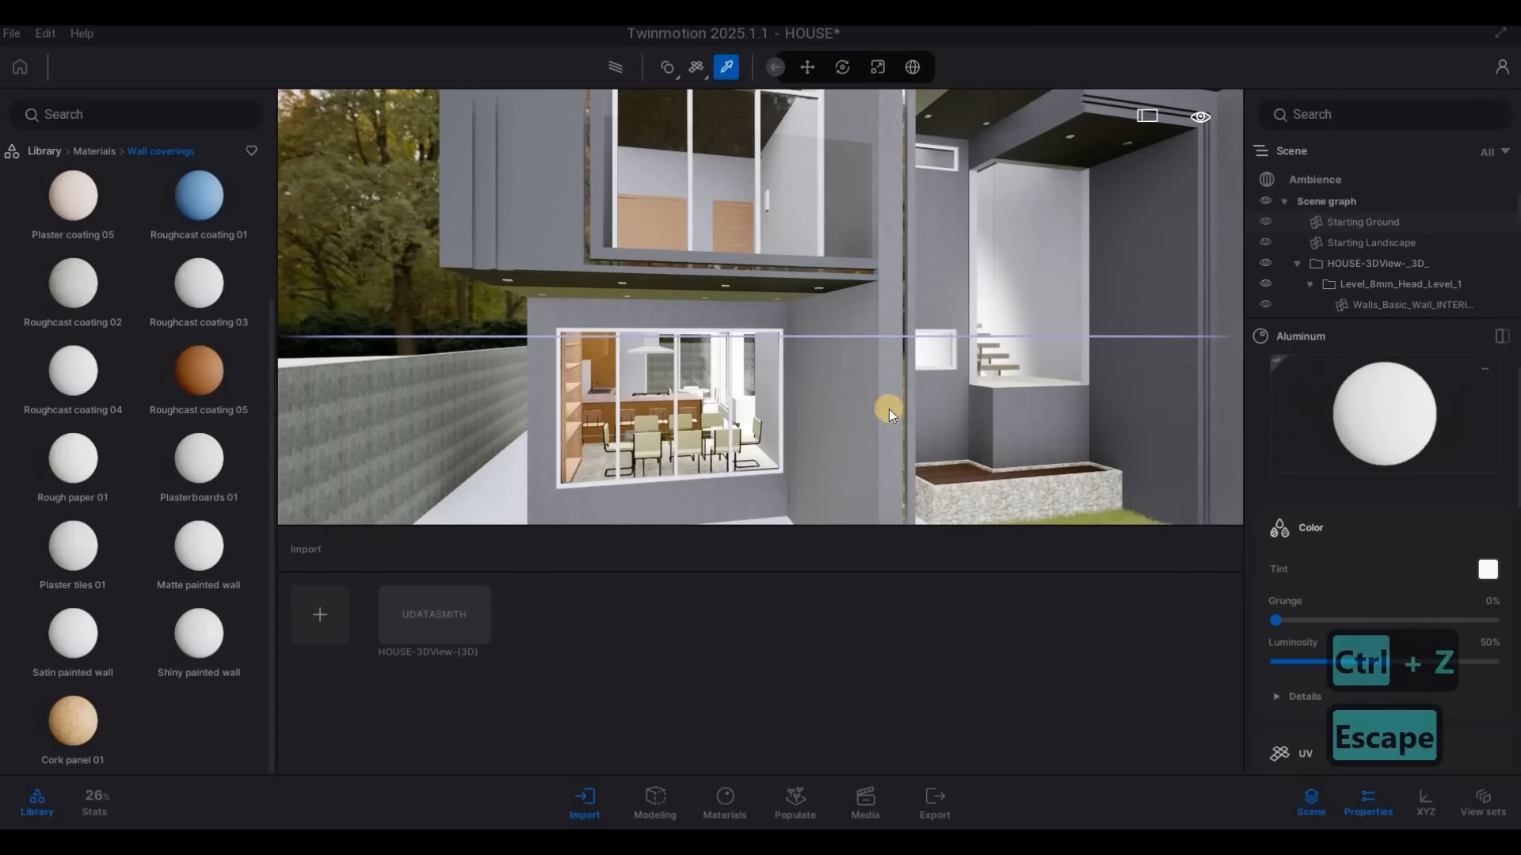
{"action": "left_click", "coordinate": [755, 445]}
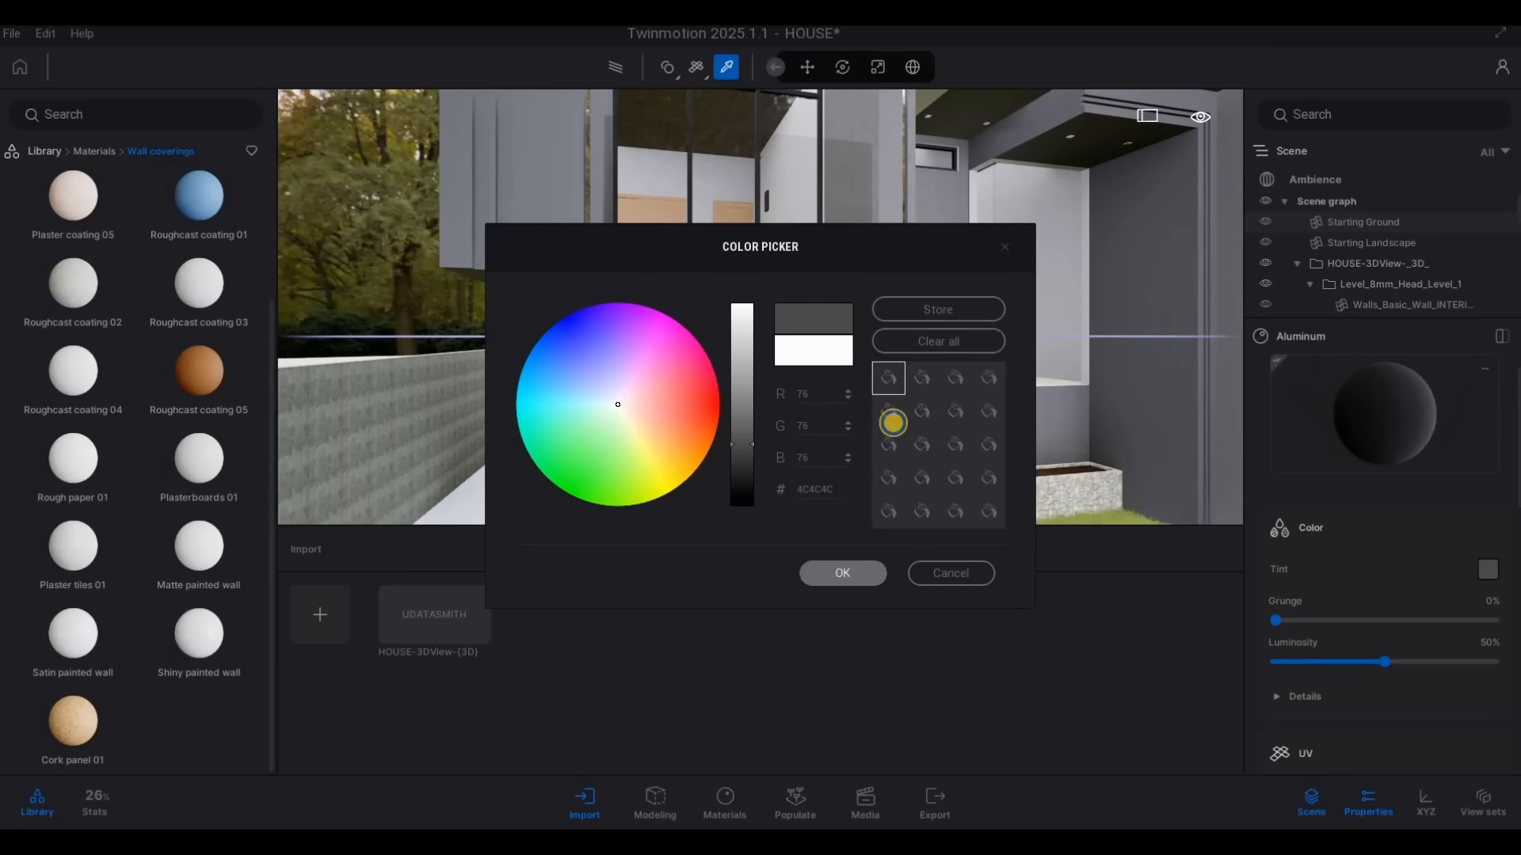
{"action": "left_click", "coordinate": [843, 574]}
Examine the dark window frames and concrete walls from several viewpoints, then preview the house front from low down with the Path Tracer
{"action": "key", "text": "s"}
{"action": "key", "text": "d"}
{"action": "right_click_drag", "start_coordinate": [807, 396], "coordinate": [961, 372]}
{"action": "key", "text": "s"}
{"action": "key", "text": "a"}
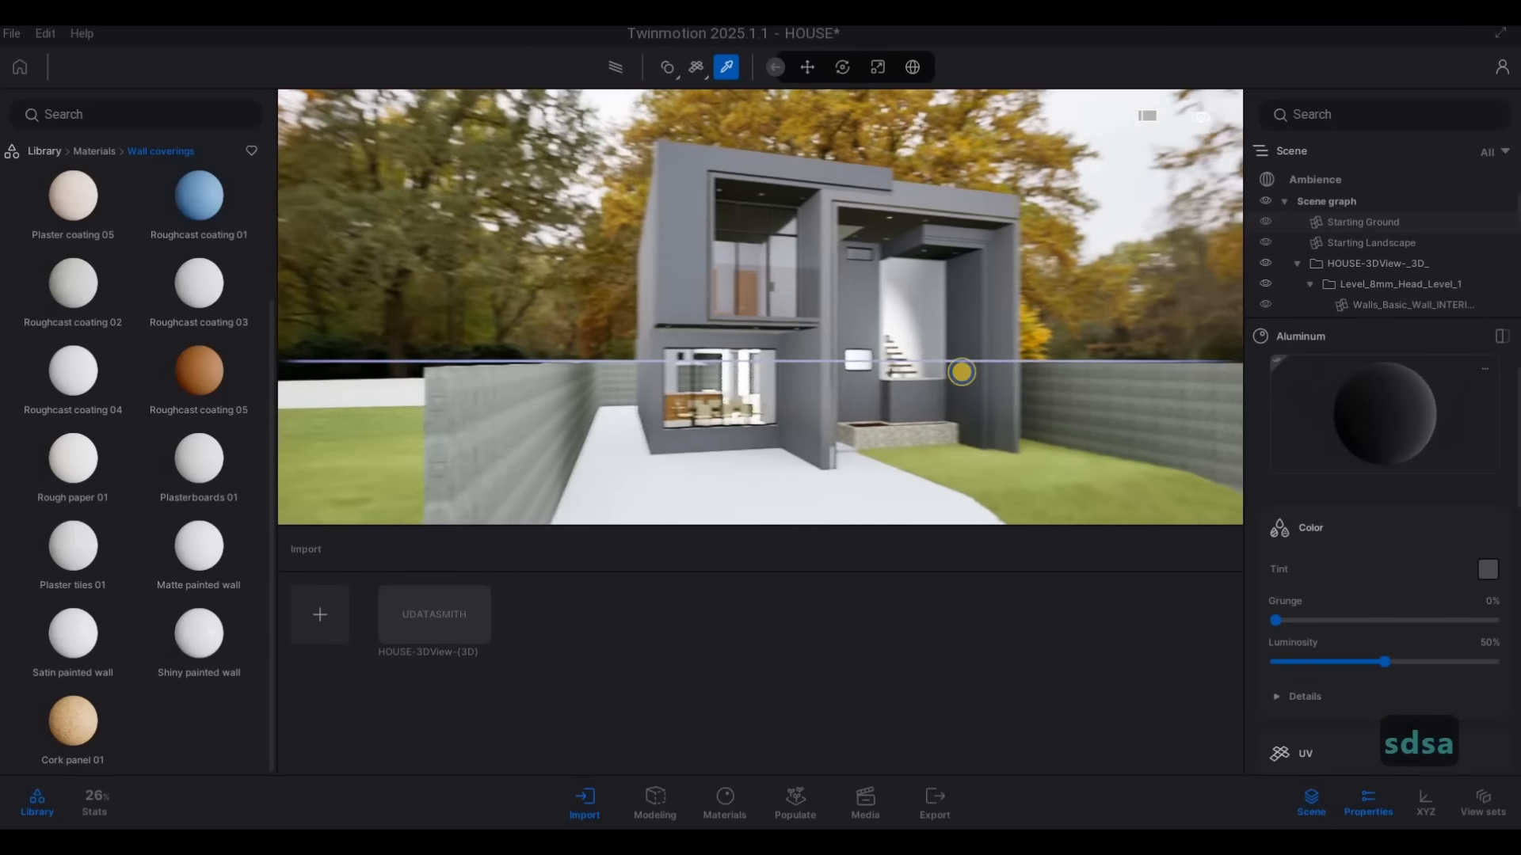
{"action": "key", "text": "w"}
{"action": "key", "text": "w"}
{"action": "key", "text": "a"}
{"action": "key", "text": "w"}
{"action": "key", "text": "d"}
{"action": "key", "text": "d"}
{"action": "key", "text": "s"}
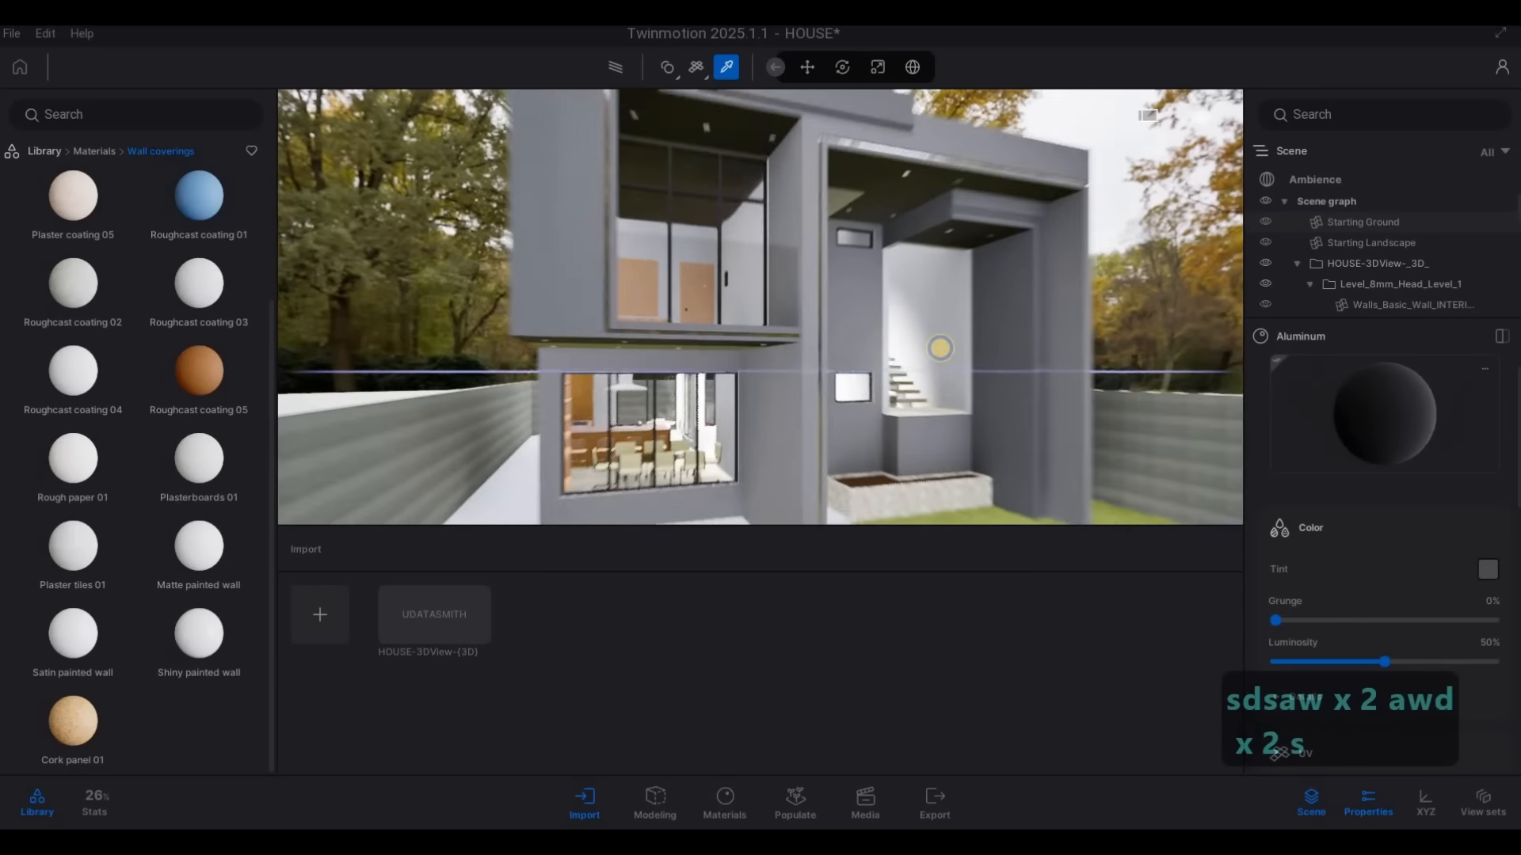
{"action": "key", "text": "e"}
{"action": "key", "text": "s"}
{"action": "key", "text": "q"}
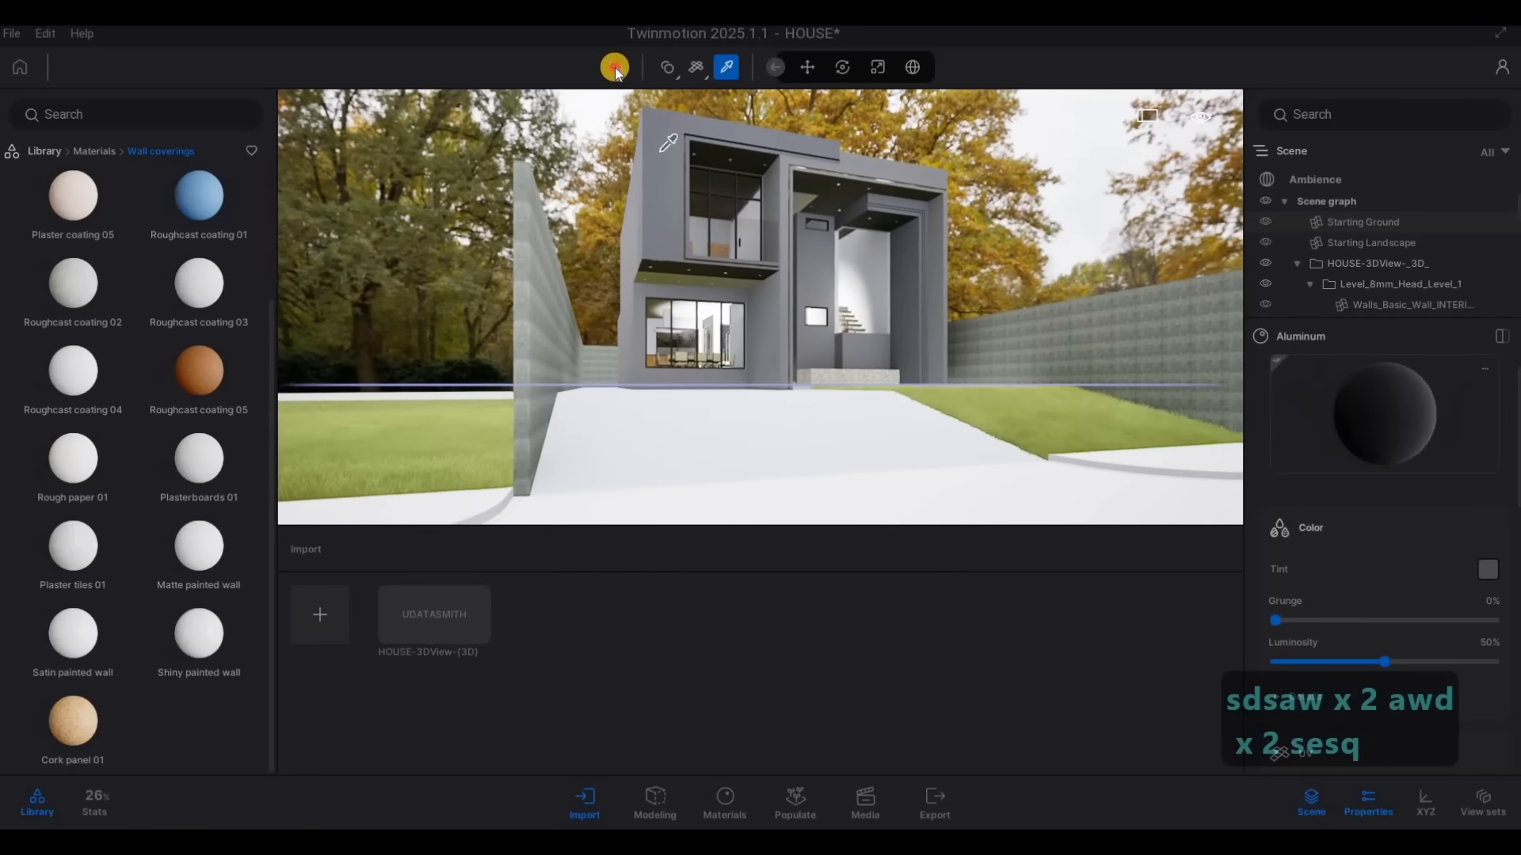
{"action": "left_click", "coordinate": [615, 68]}
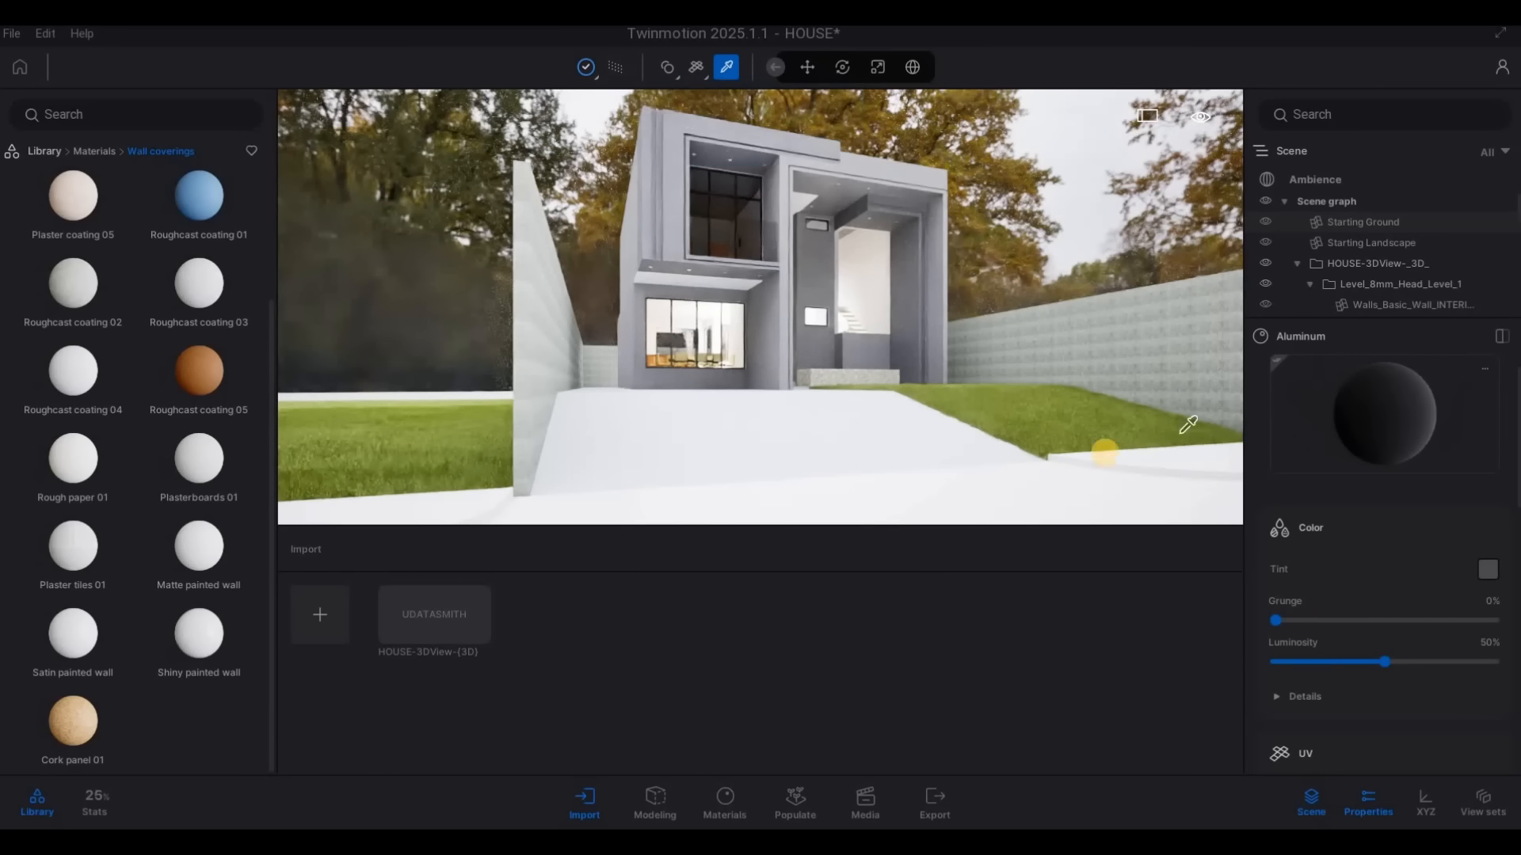
Sample the Clear glass of the upper window, set its Fresnel opacity to 0.28 and its tint to black
{"action": "left_click", "coordinate": [722, 214]}
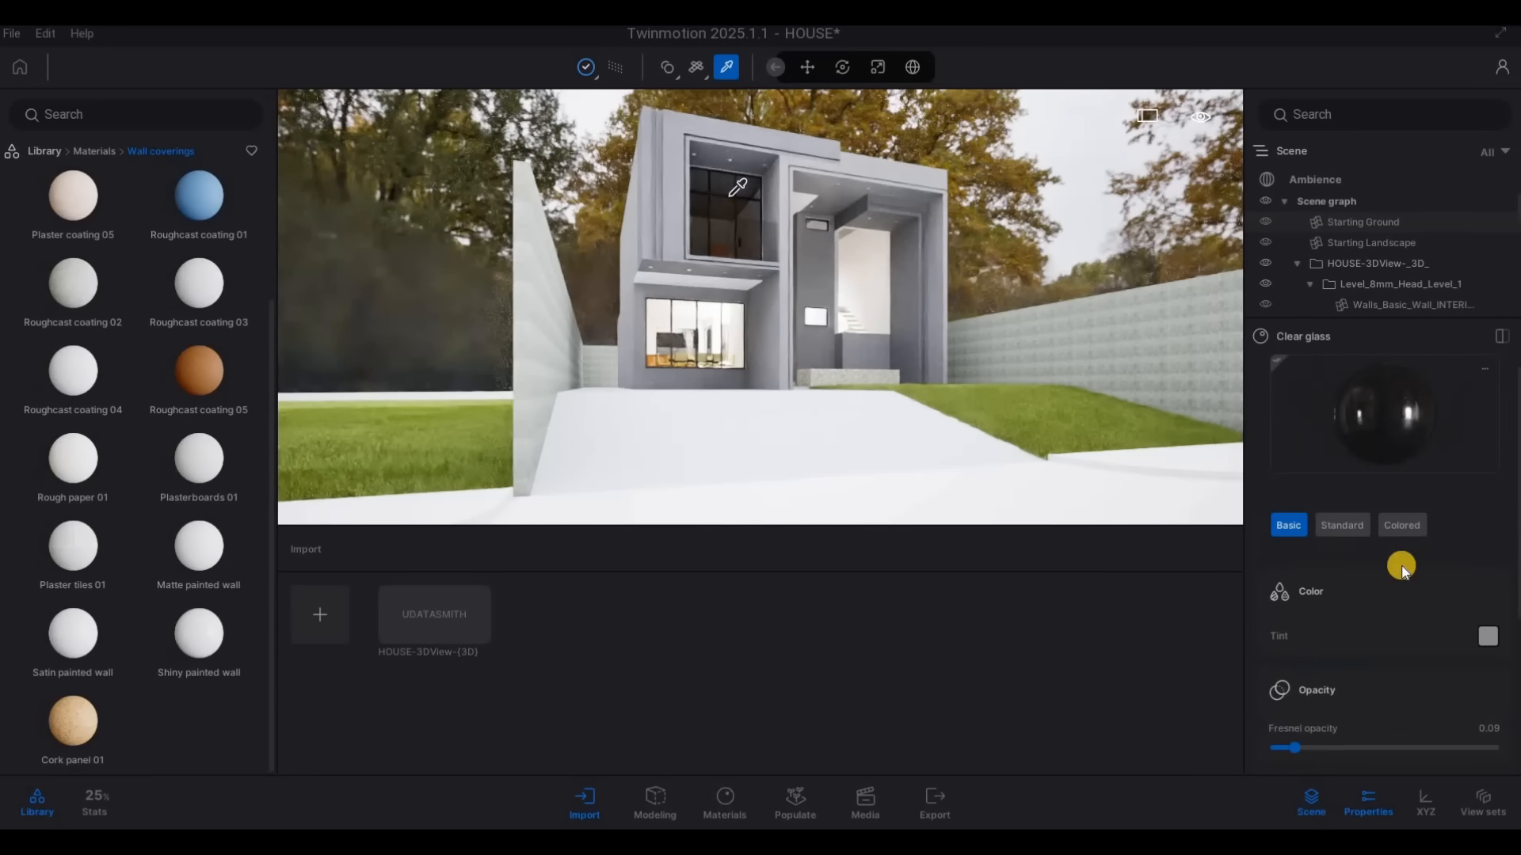
{"action": "left_click", "coordinate": [1337, 748]}
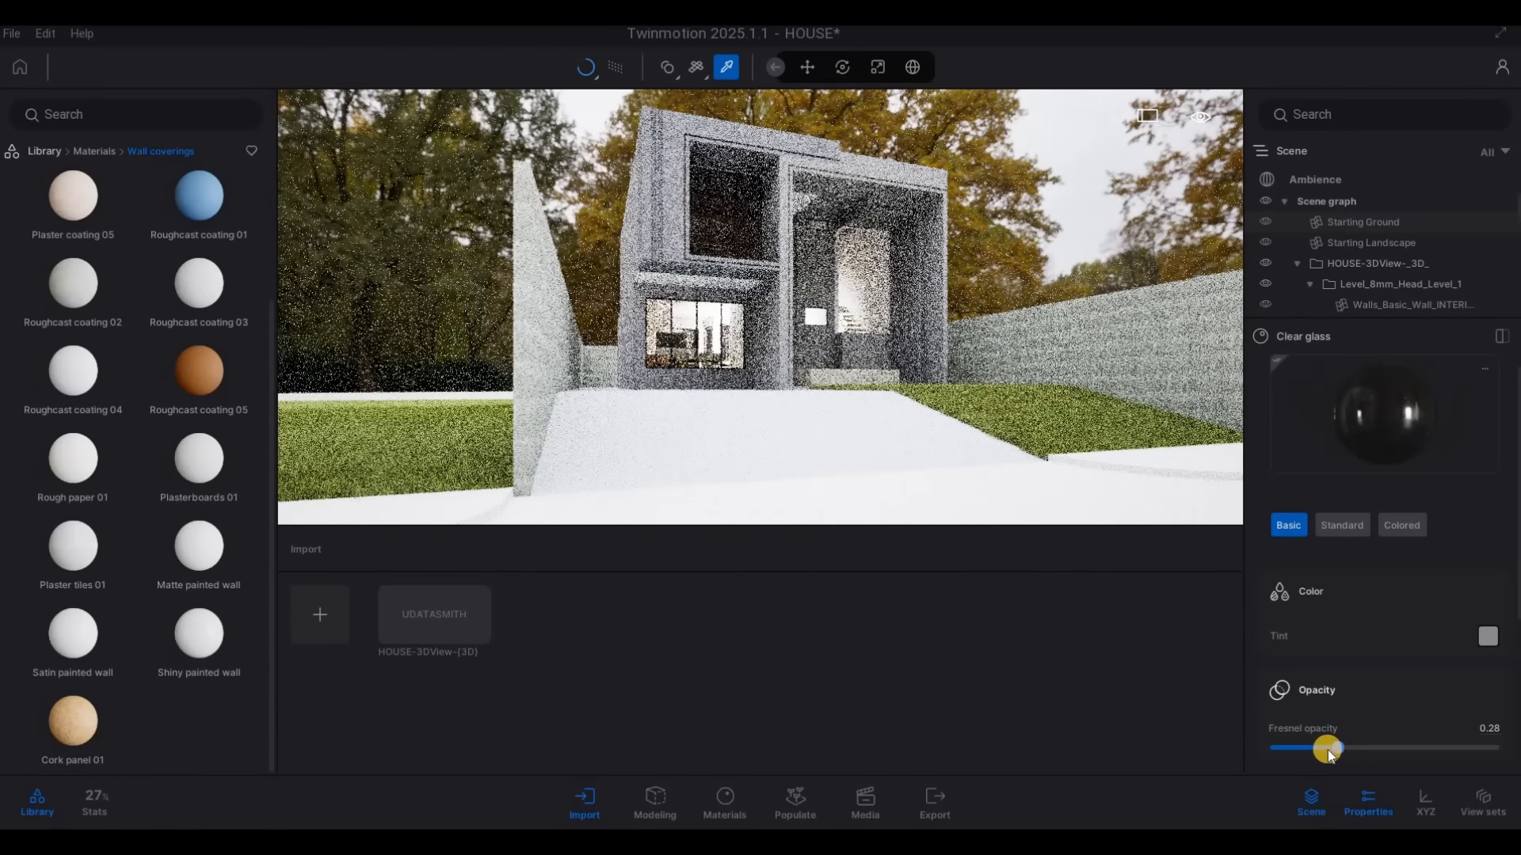
{"action": "left_click", "coordinate": [1488, 636]}
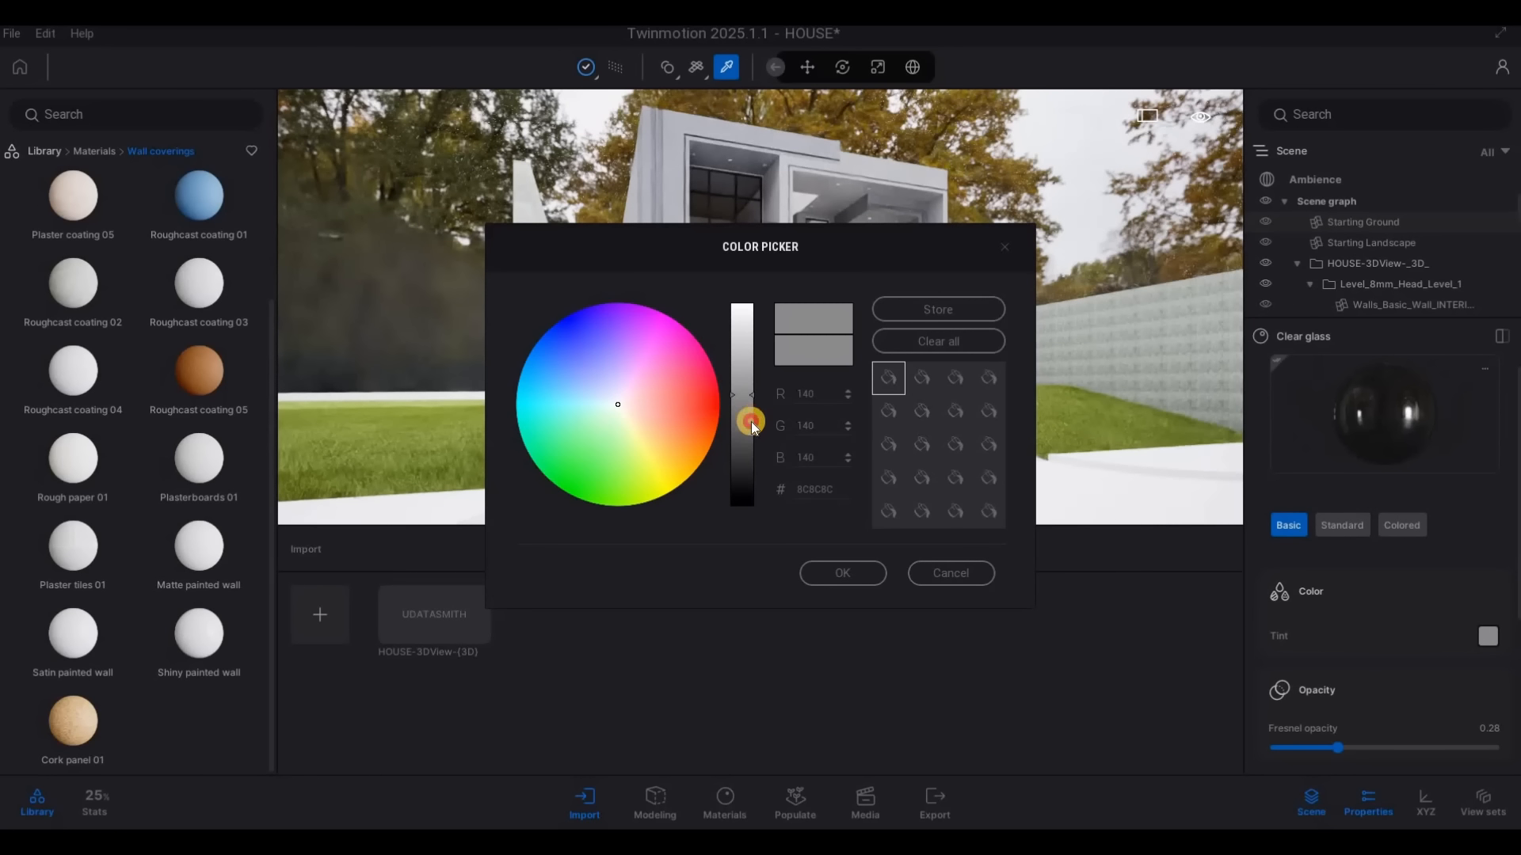
{"action": "mouse_move", "coordinate": [749, 425]}
{"action": "left_mouse_down"}
{"action": "mouse_move", "coordinate": [791, 496]}
{"action": "mouse_move", "coordinate": [741, 485]}
{"action": "mouse_move", "coordinate": [734, 505]}
{"action": "mouse_move", "coordinate": [737, 450]}
{"action": "left_mouse_up"}
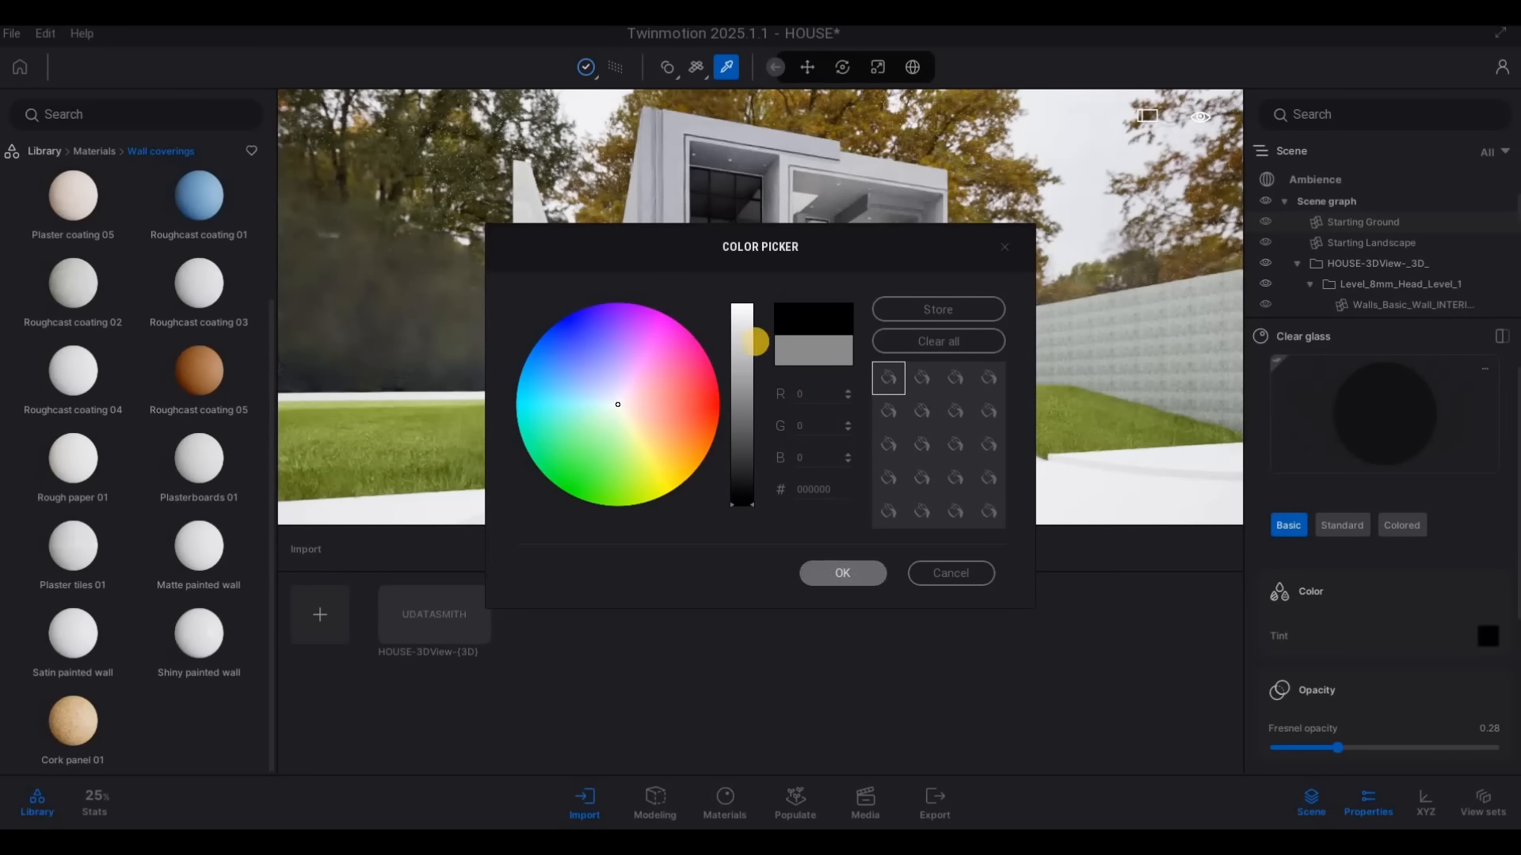
Brighten the Clear glass tint to dark grey 404040
{"action": "left_click", "coordinate": [621, 70]}
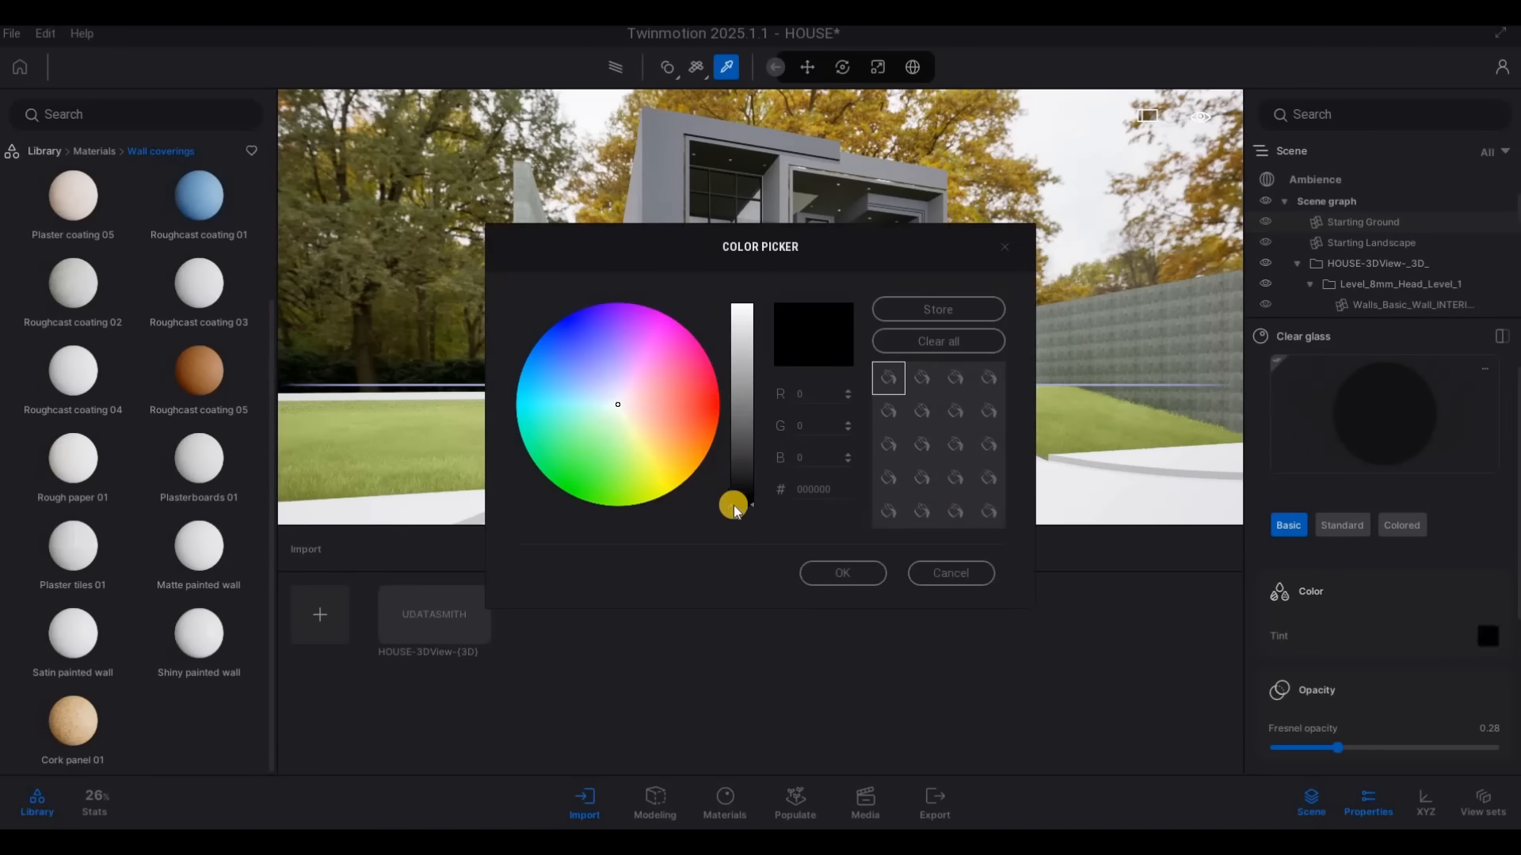
{"action": "left_click", "coordinate": [734, 466]}
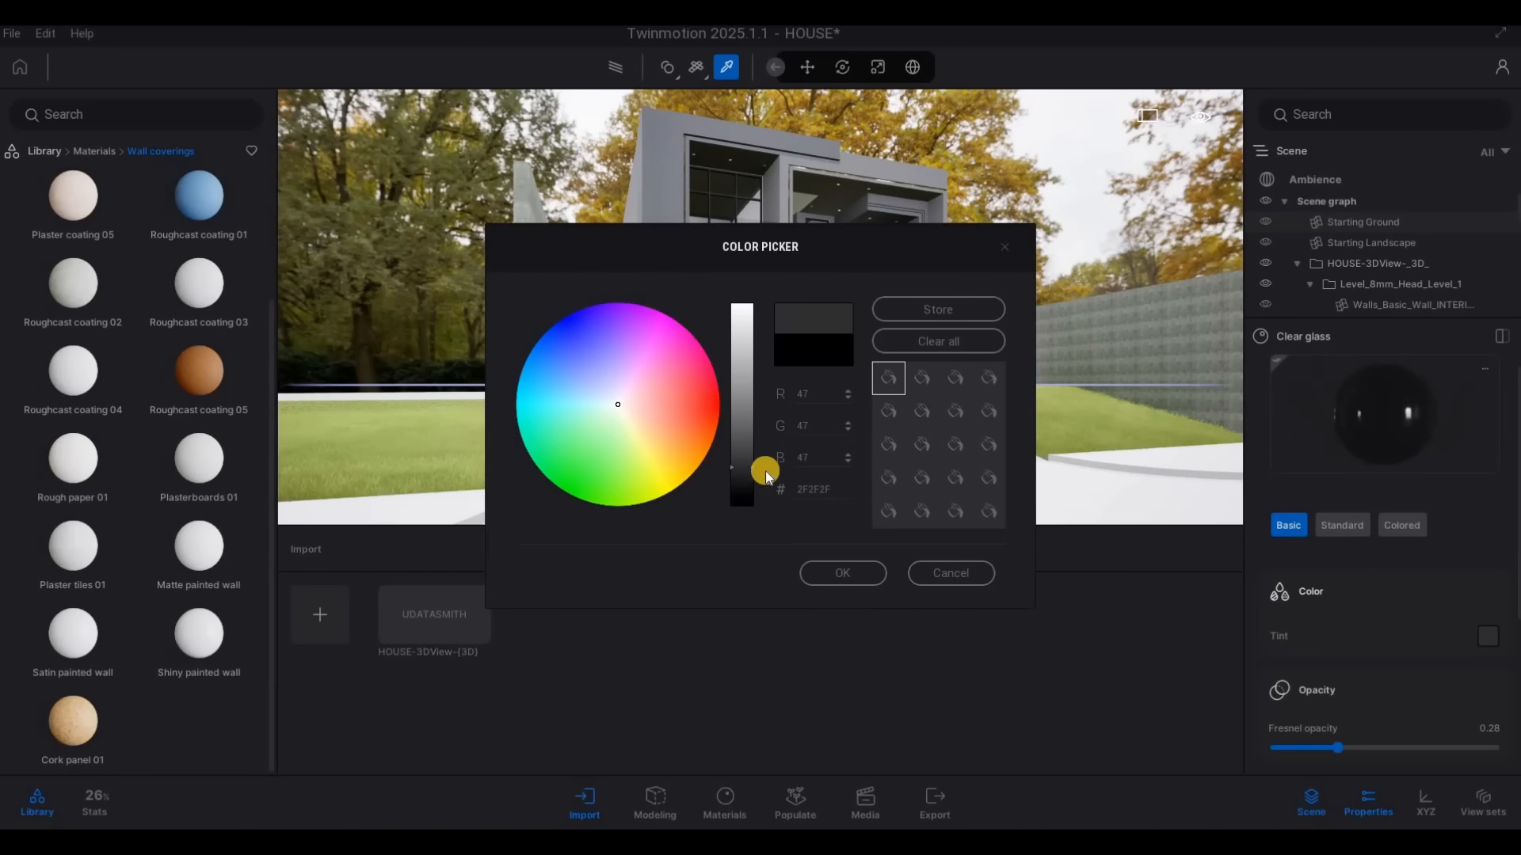
{"action": "left_click", "coordinate": [839, 573]}
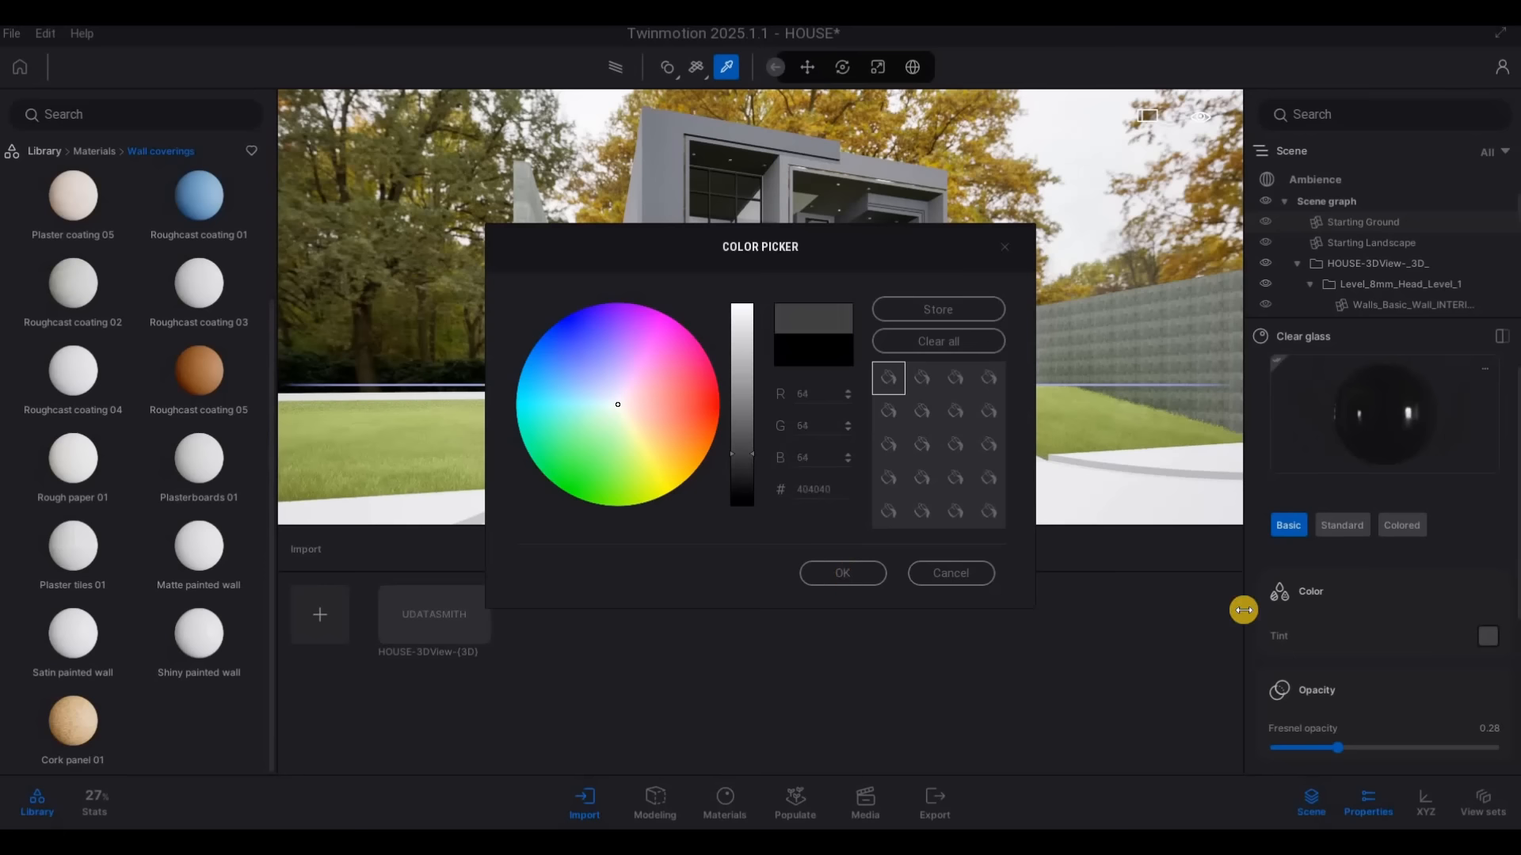
Switch the Clear glass to its Standard settings, set the opacity intensity to 5% and preview it with the Path Tracer
{"action": "left_click", "coordinate": [1340, 527]}
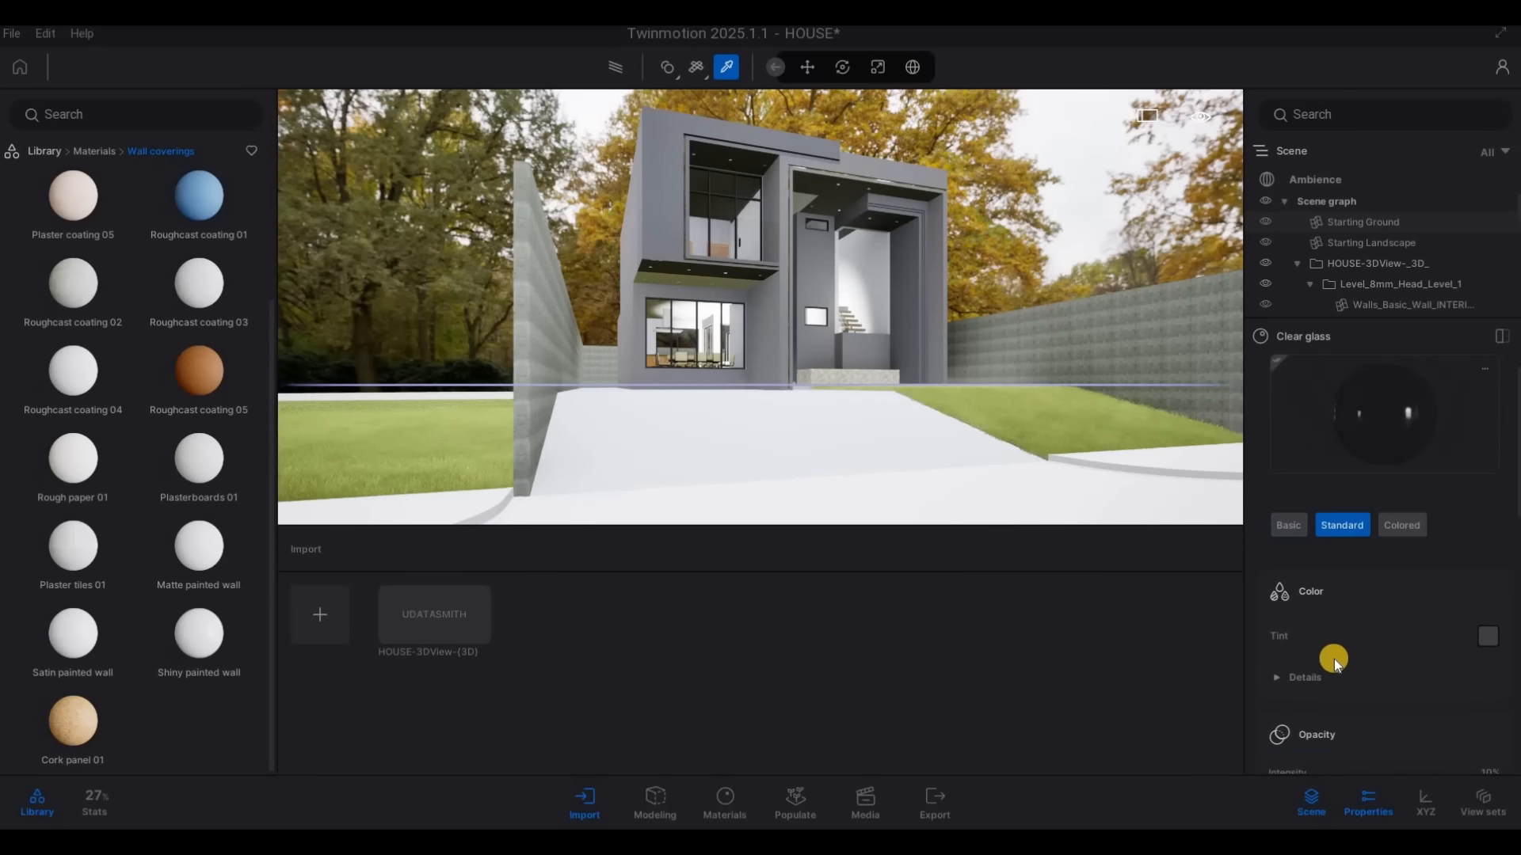
{"action": "scroll", "coordinate": [1318, 693], "scroll_direction": "down", "scroll_amount": 2}
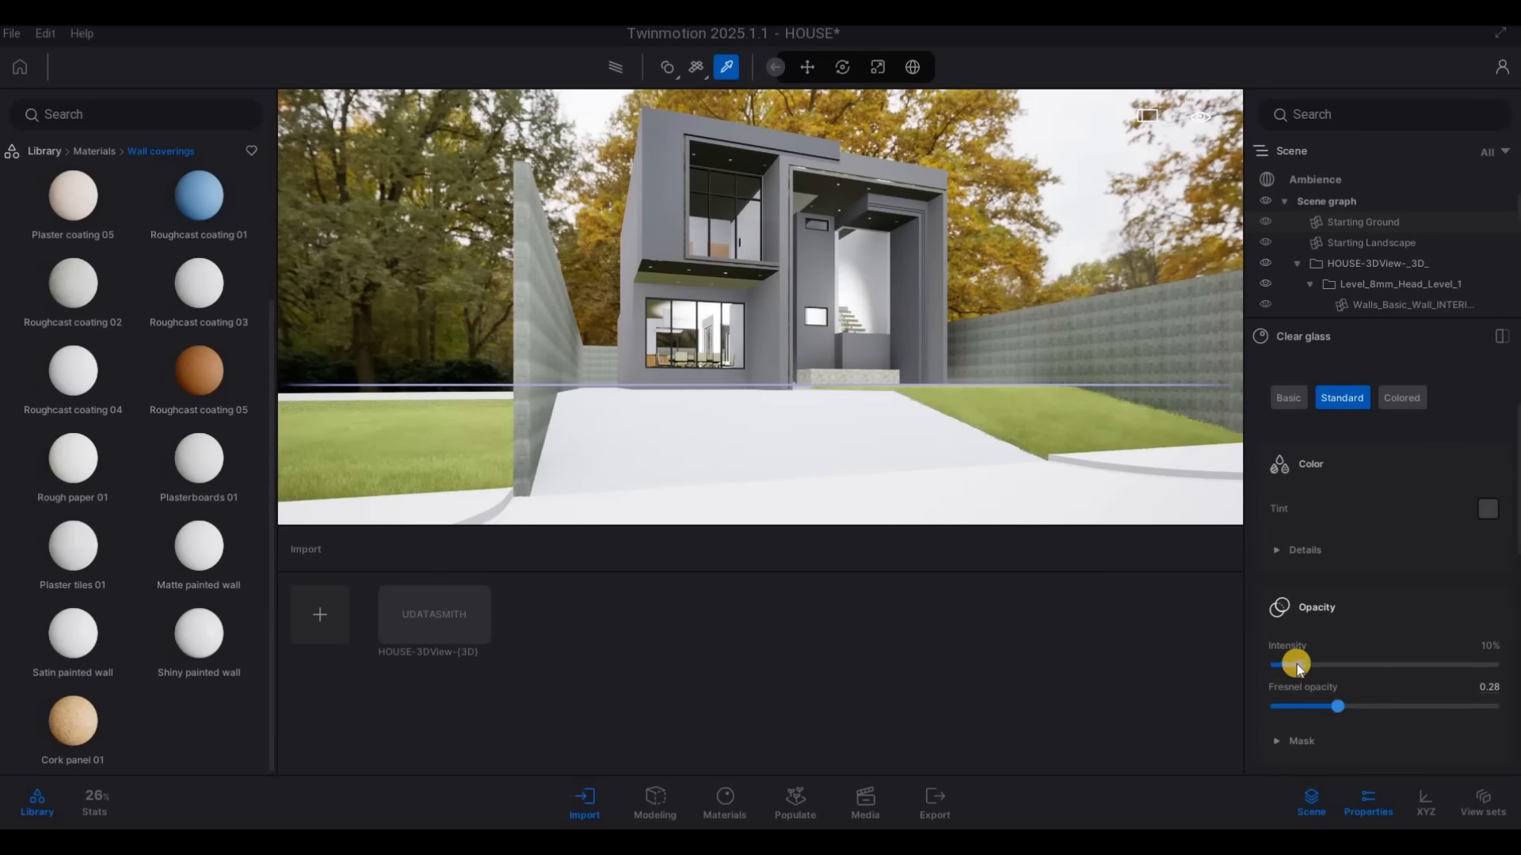
{"action": "left_click_drag", "start_coordinate": [1289, 663], "coordinate": [1285, 665]}
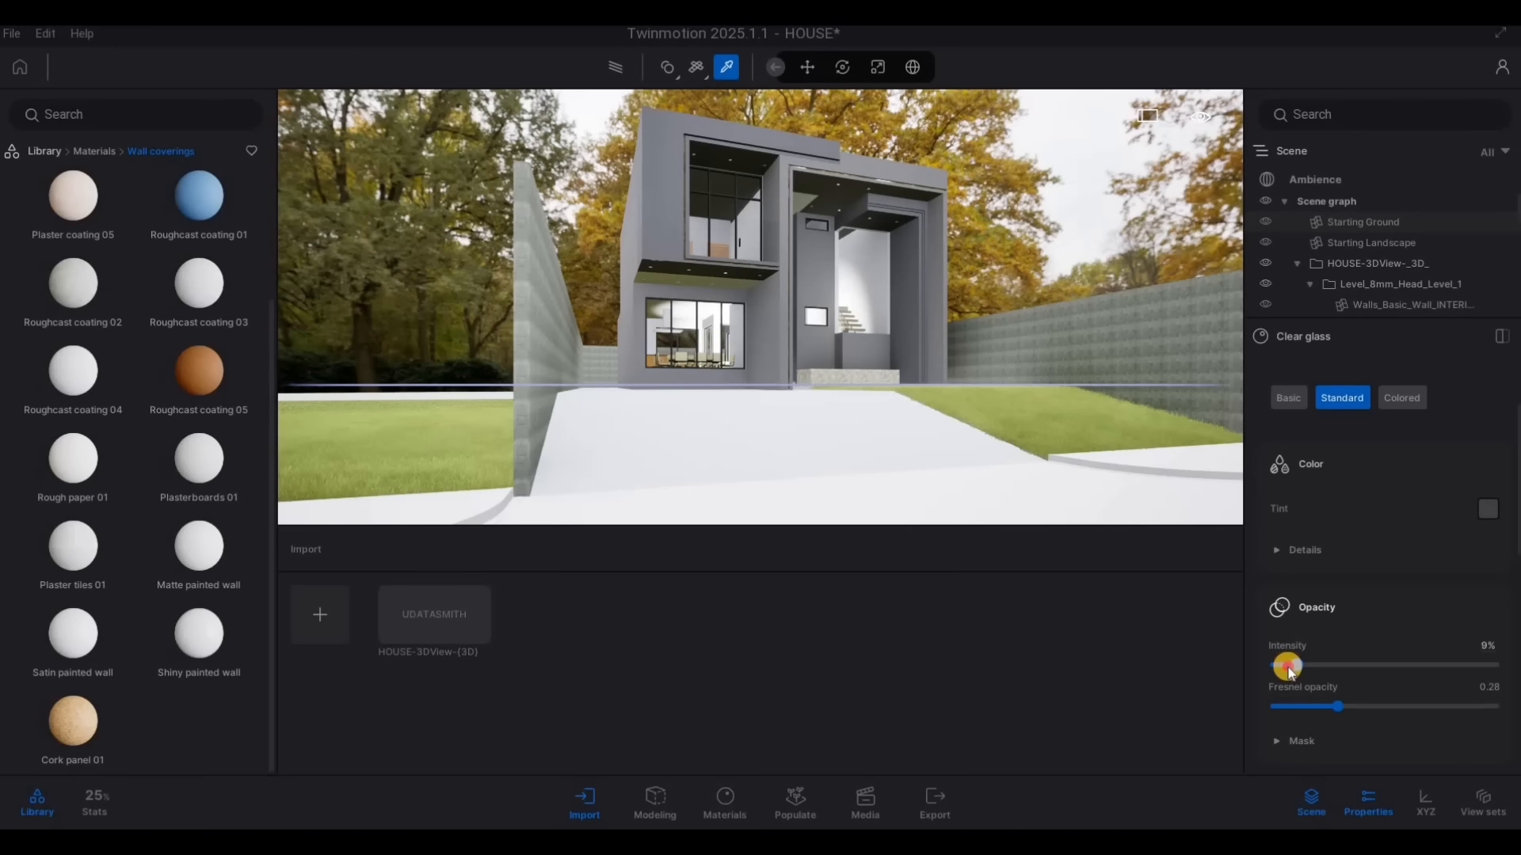
{"action": "left_click", "coordinate": [615, 73]}
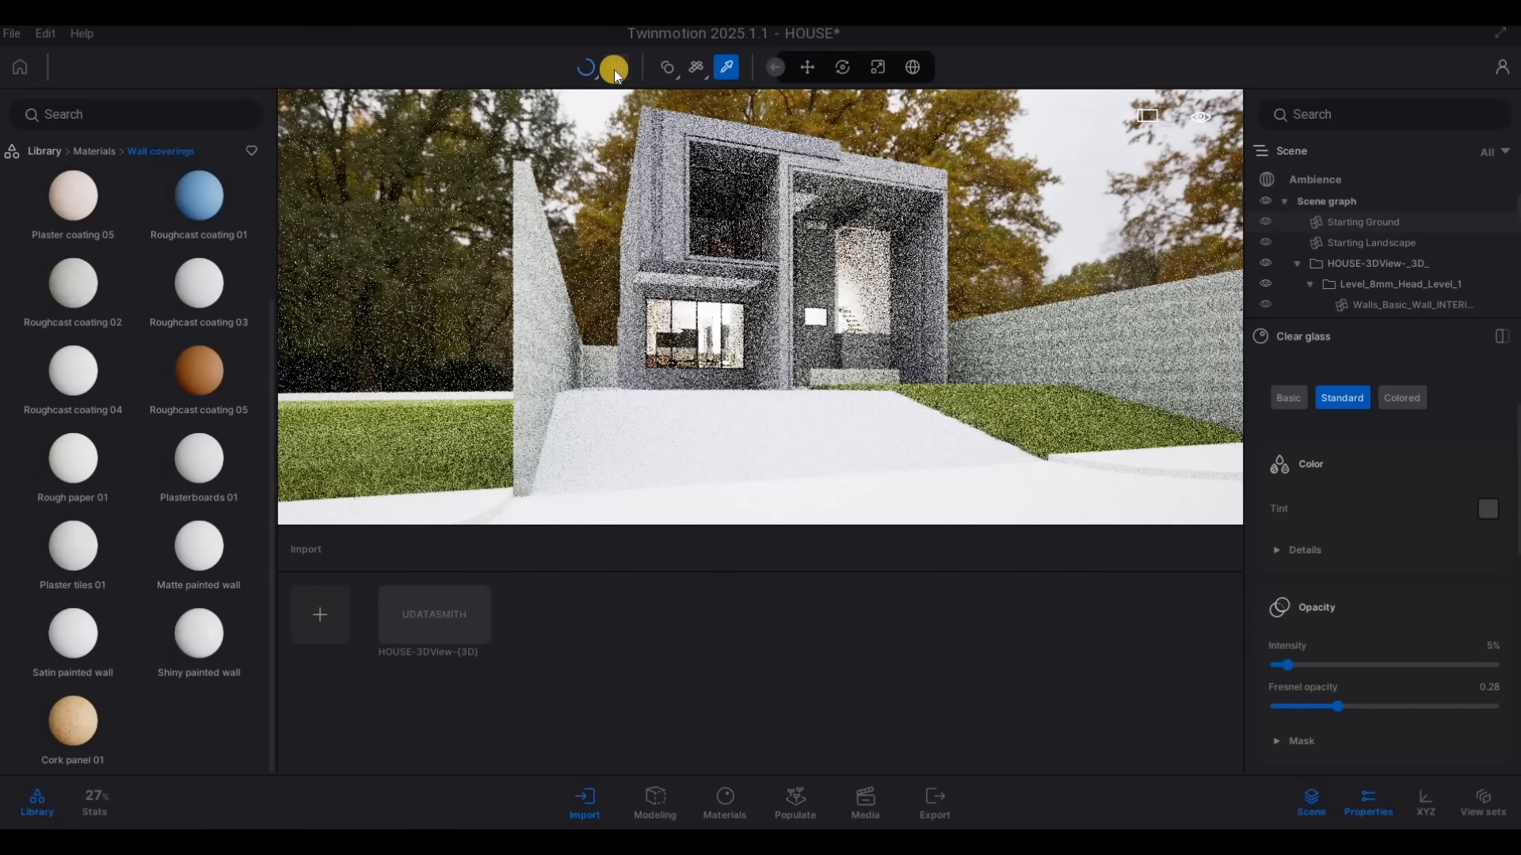
{"action": "left_click", "coordinate": [615, 70]}
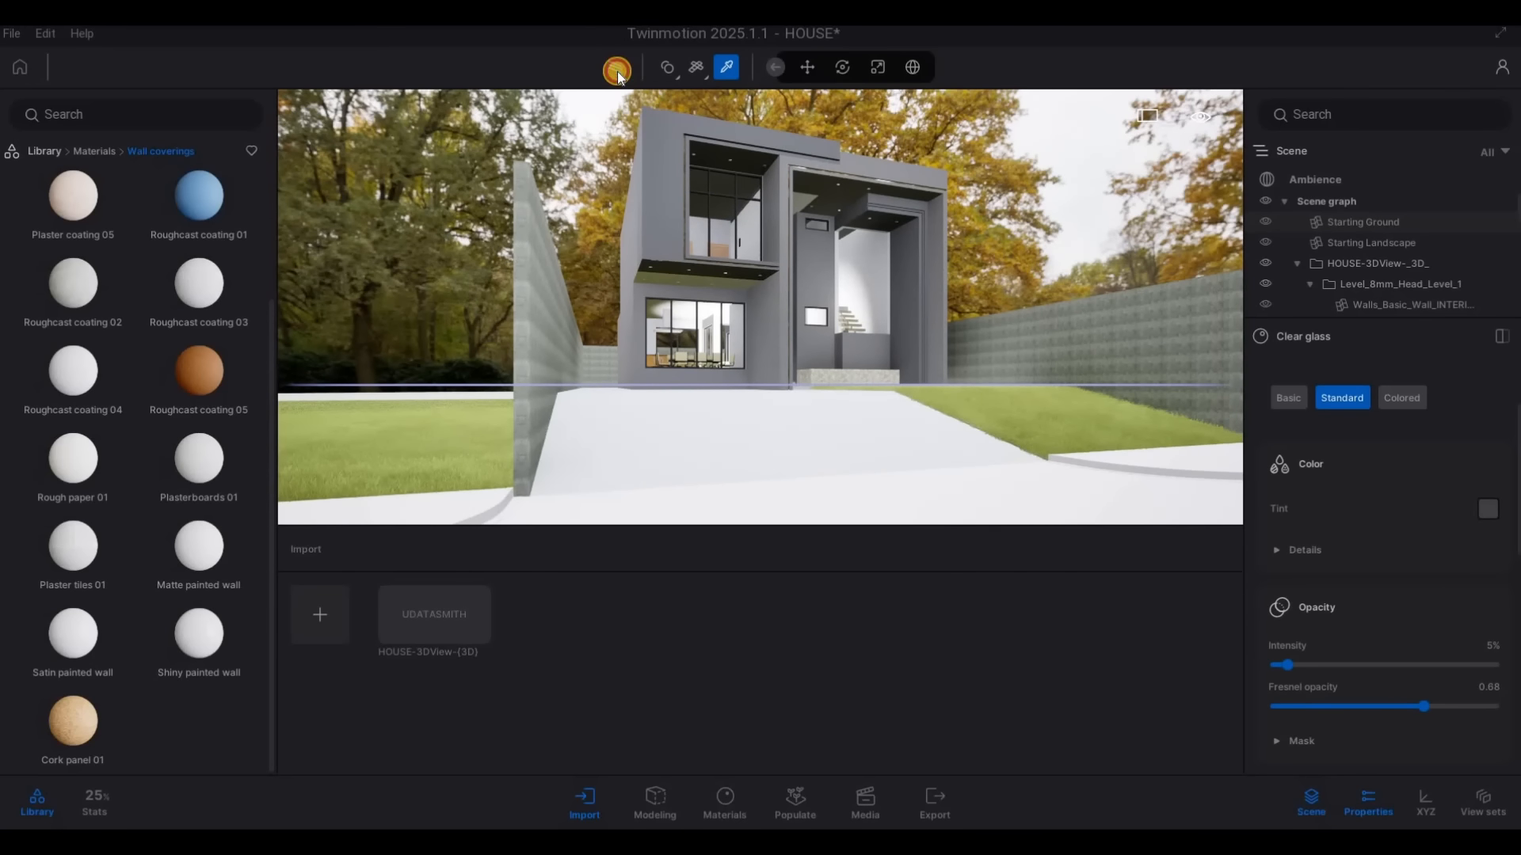
Set the Clear glass Fresnel opacity to 0.68 and opacity intensity to 69%, checking the result with the Path Tracer
{"action": "left_click", "coordinate": [616, 72]}
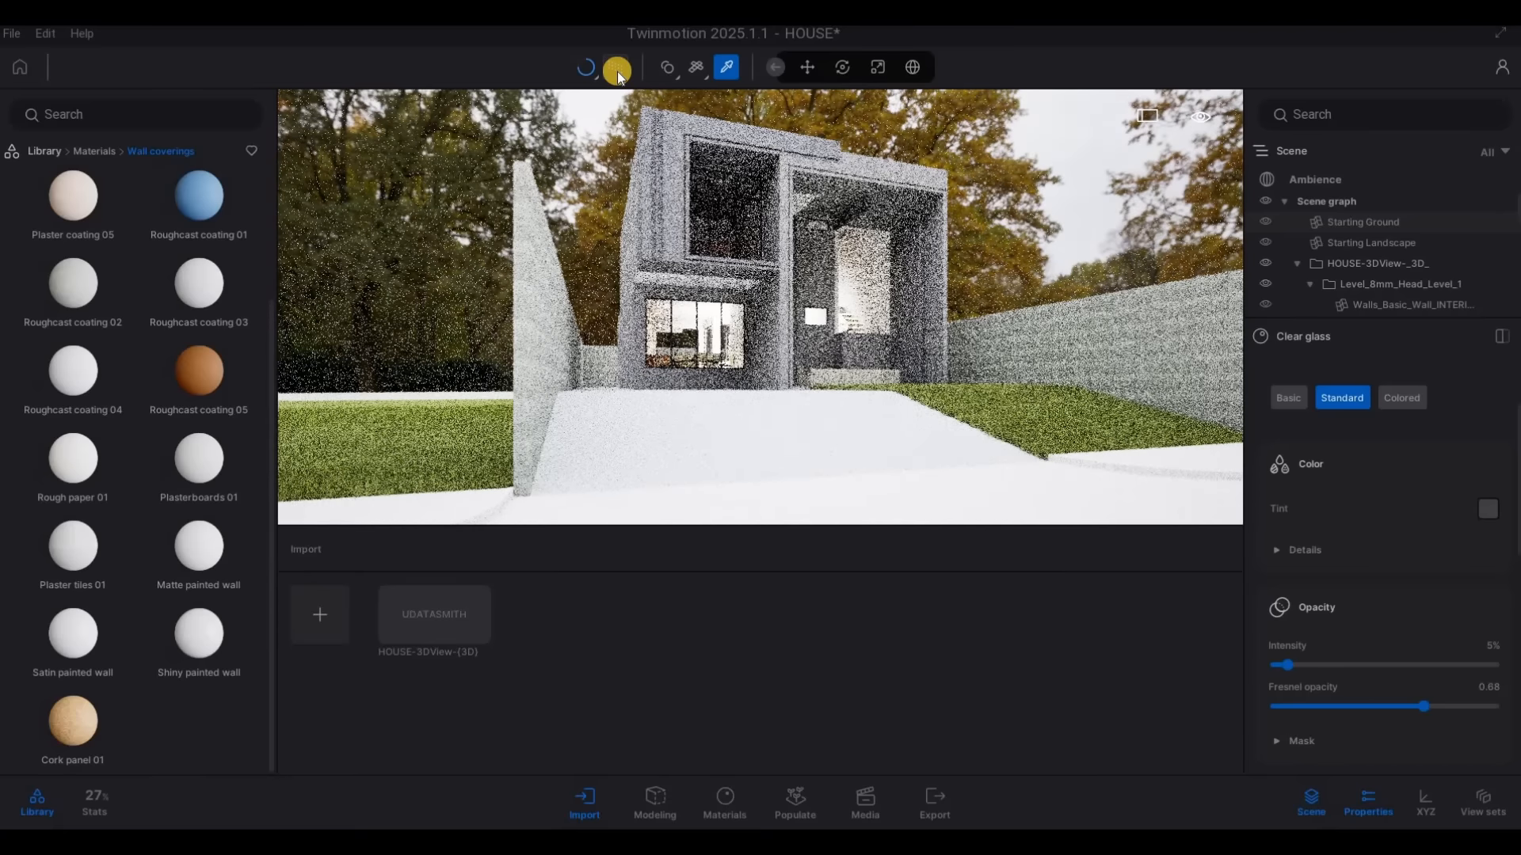
{"action": "left_click", "coordinate": [616, 71]}
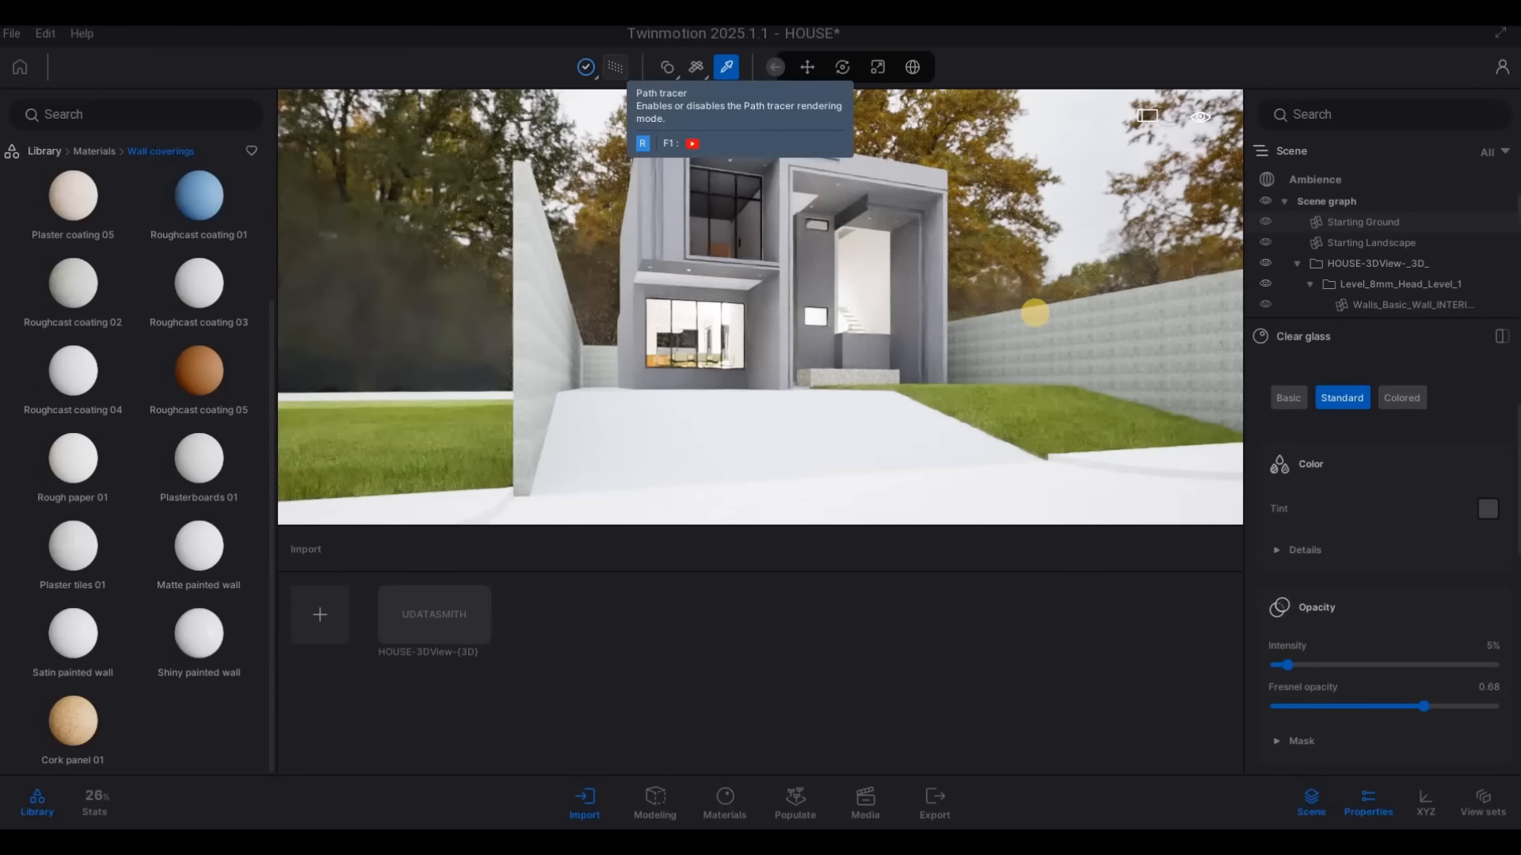
{"action": "left_click_drag", "start_coordinate": [1292, 664], "coordinate": [1424, 674]}
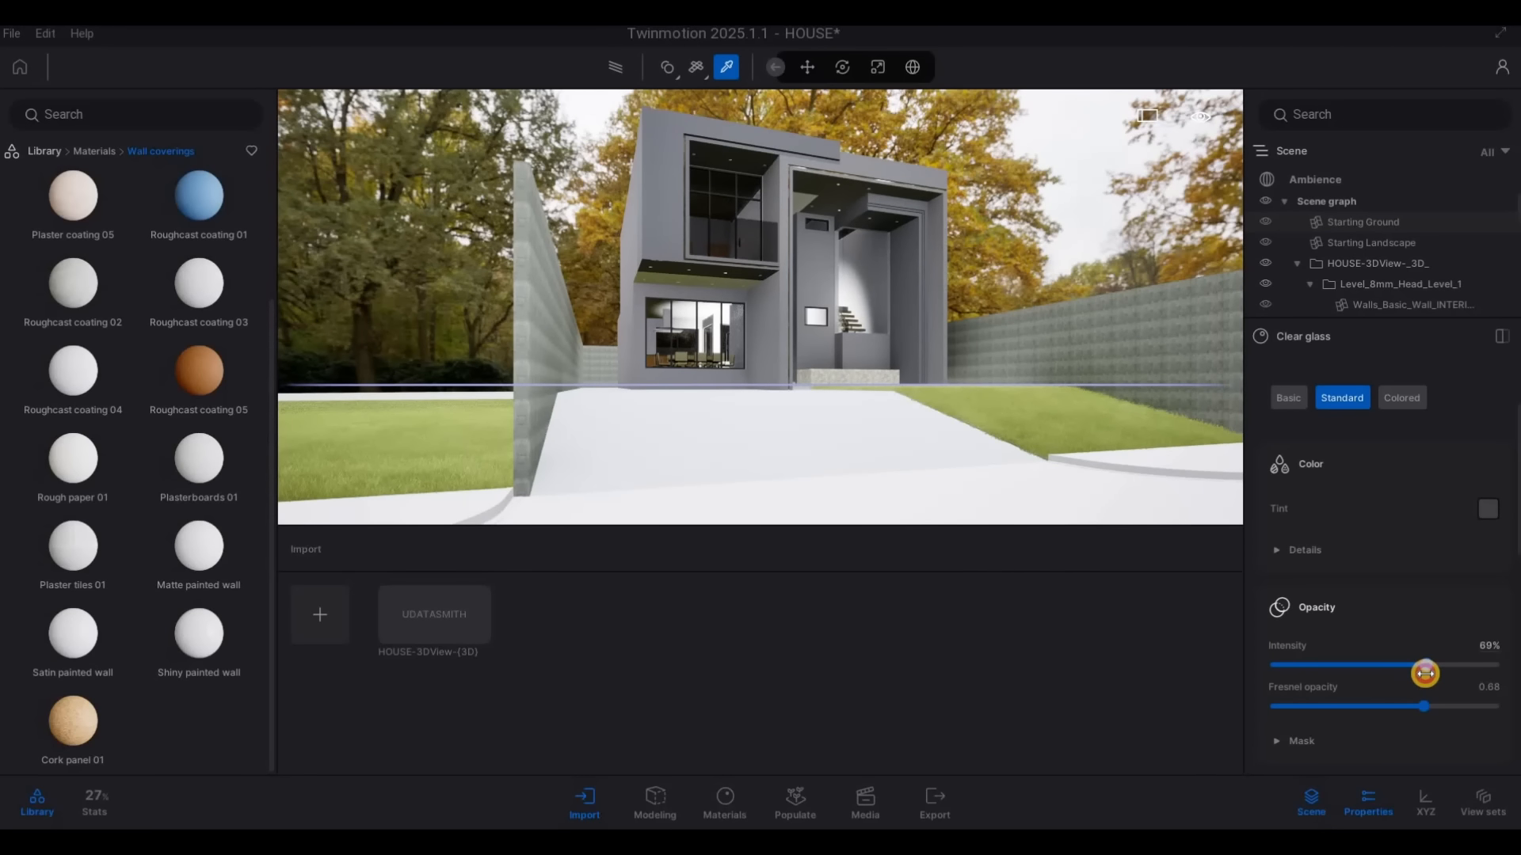
{"action": "left_click", "coordinate": [618, 70]}
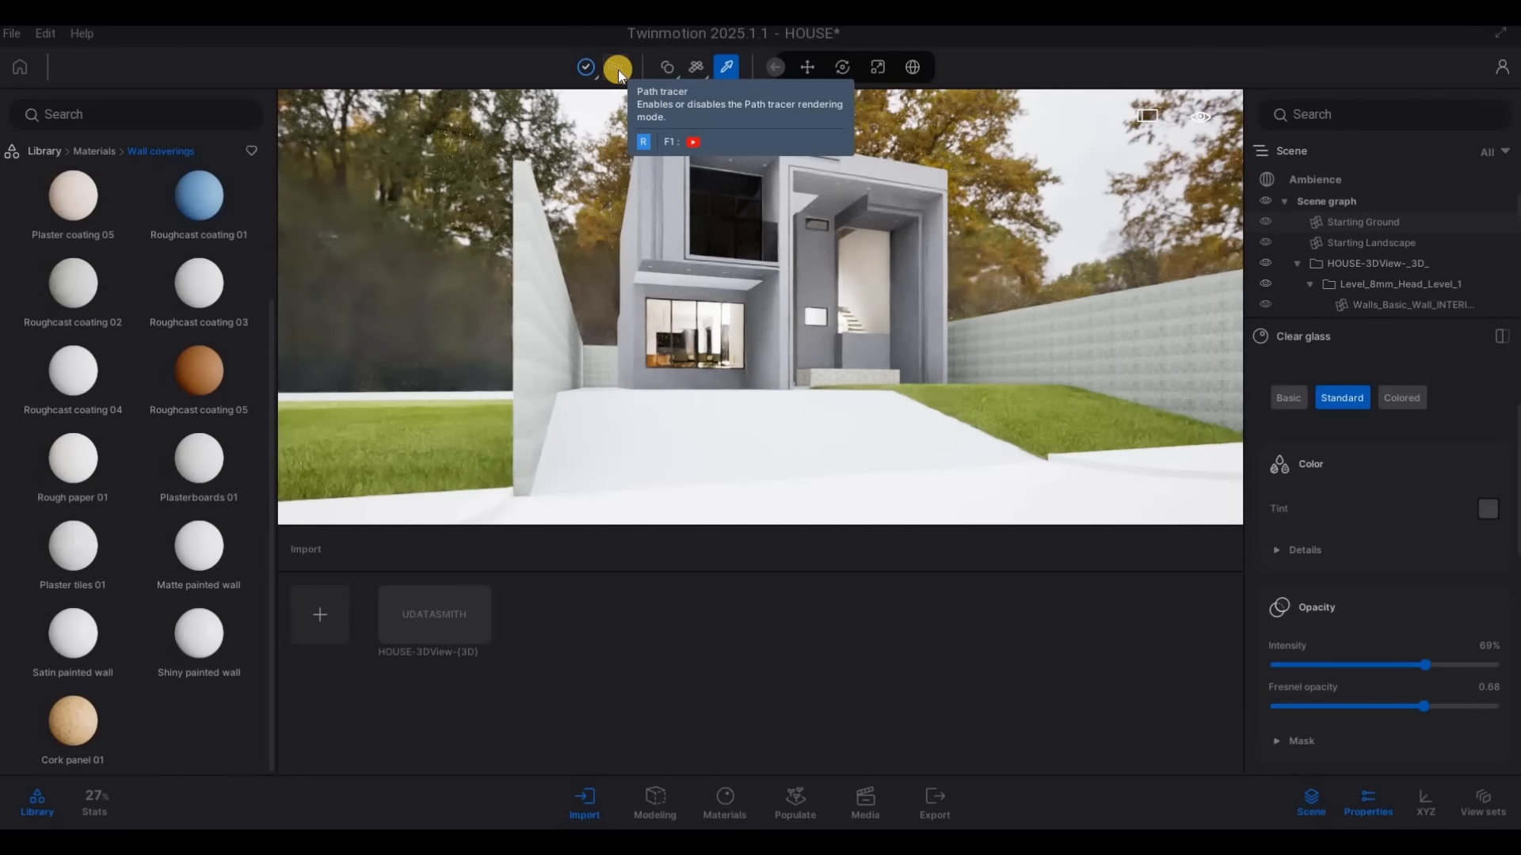
{"action": "key", "text": "r"}
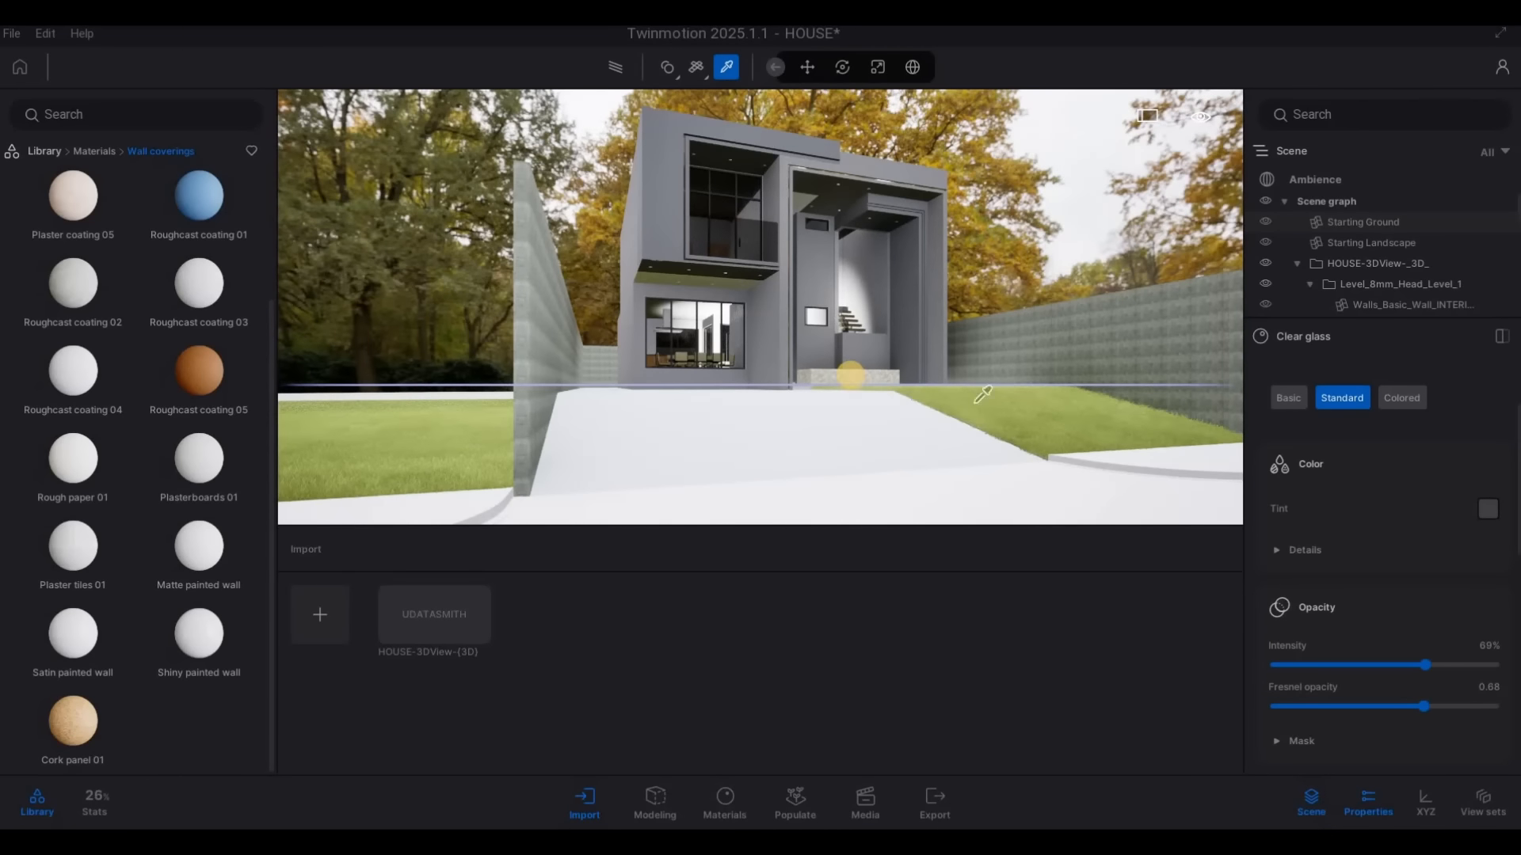
Examine the tinted windows and entrance from several viewpoints, then preview the upper window close up with the Path Tracer
{"action": "key", "text": "w"}
{"action": "key", "text": "d"}
{"action": "key", "text": "w"}
{"action": "key", "text": "w"}
{"action": "key", "text": "w"}
{"action": "key", "text": "w"}
{"action": "key", "text": "w"}
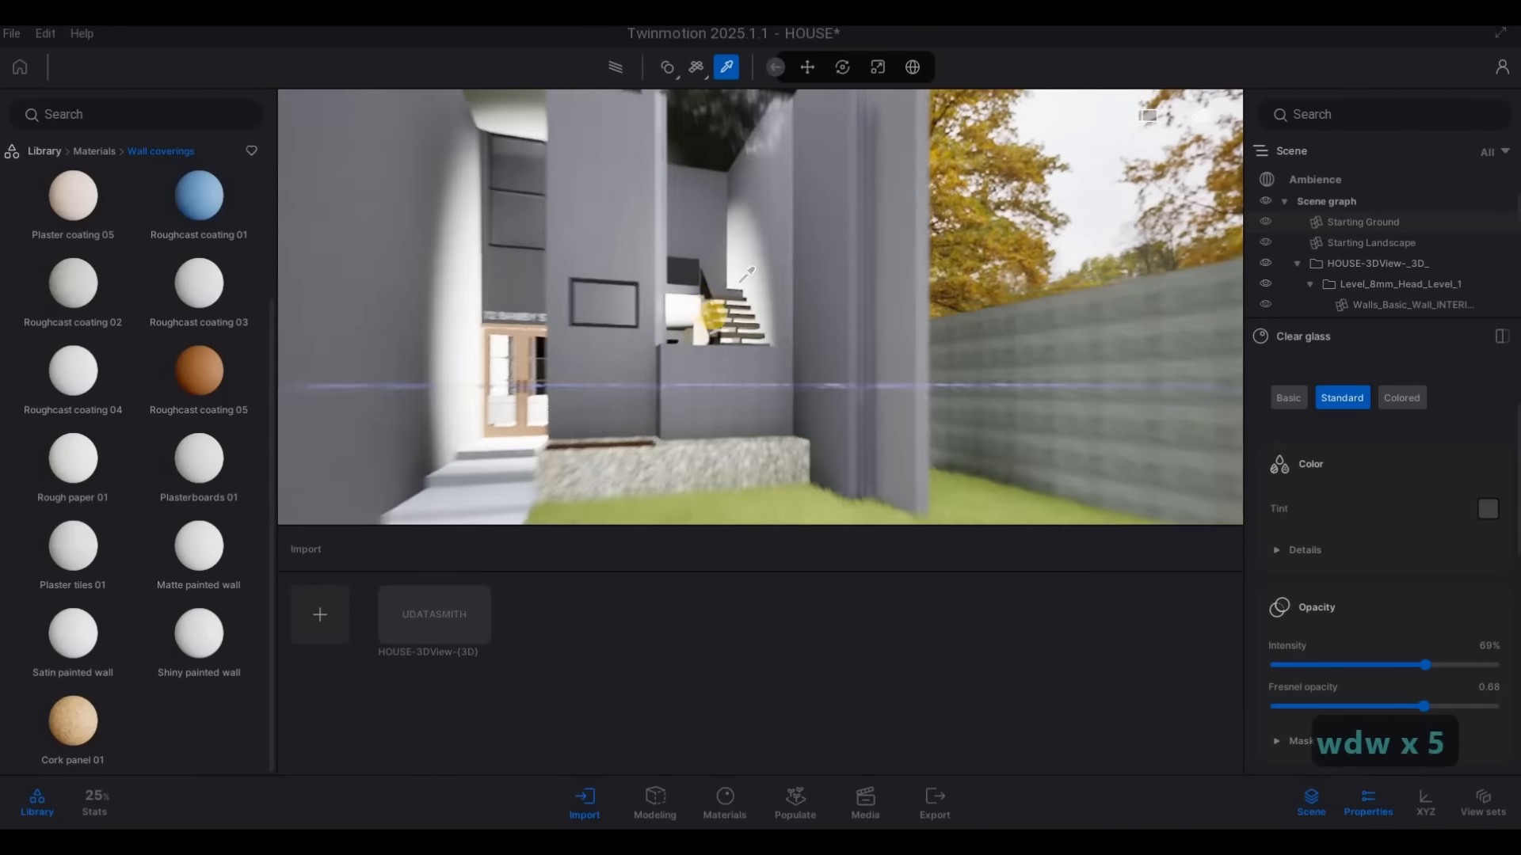
{"action": "key", "text": "w"}
{"action": "key", "text": "w"}
{"action": "key", "text": "w"}
{"action": "key", "text": "w"}
{"action": "key", "text": "w"}
{"action": "key", "text": "w"}
{"action": "key", "text": "w"}
{"action": "key", "text": "w"}
{"action": "key", "text": "a"}
{"action": "key", "text": "s"}
{"action": "key", "text": "s"}
{"action": "key", "text": "s"}
{"action": "key", "text": "s"}
{"action": "key", "text": "s"}
{"action": "key", "text": "s"}
{"action": "key", "text": "s"}
{"action": "key", "text": "s"}
{"action": "key", "text": "s"}
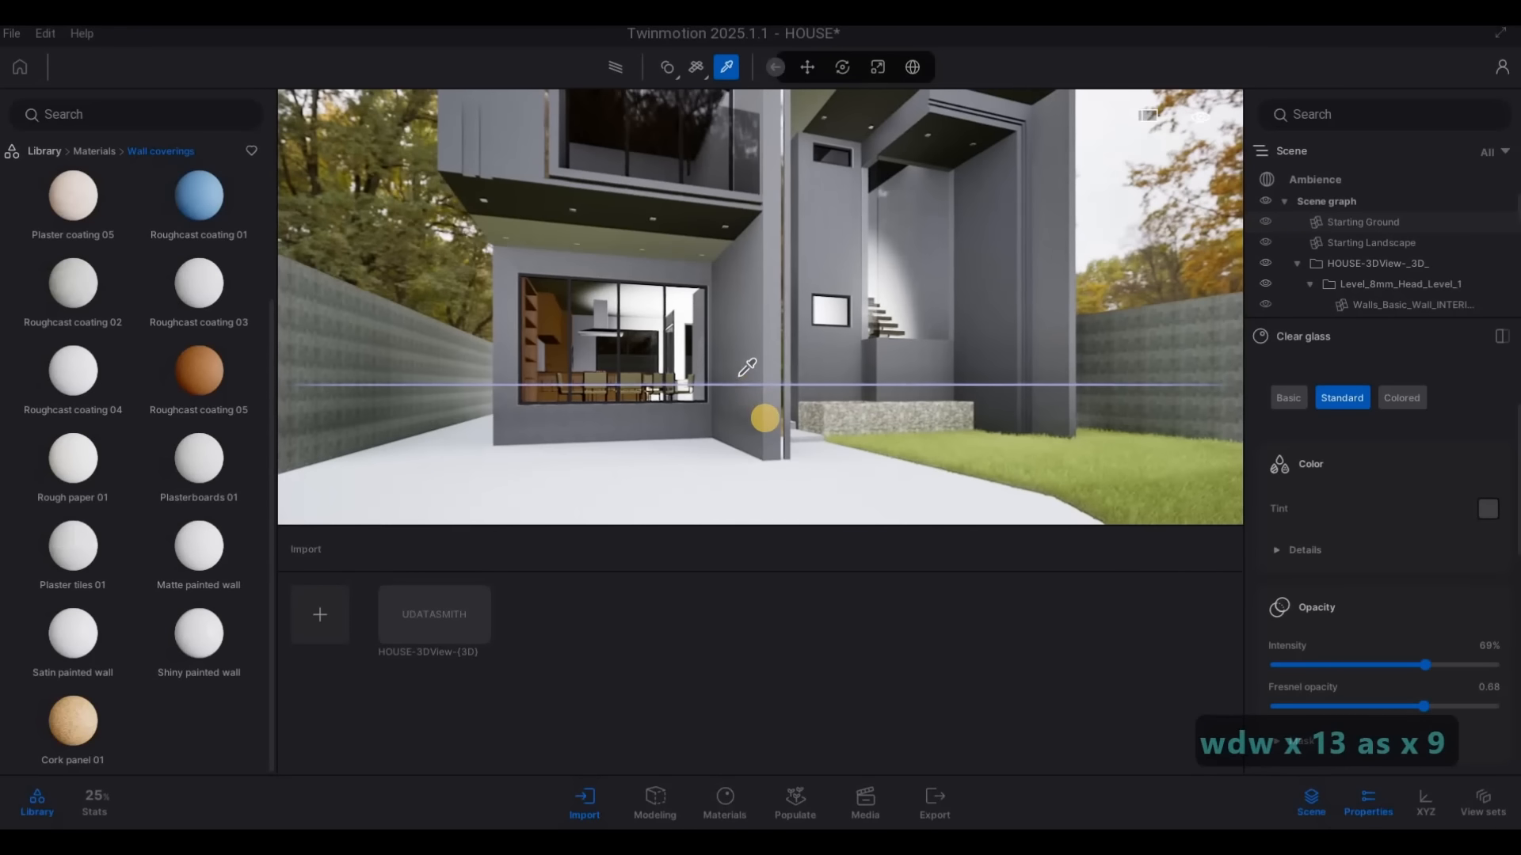
{"action": "key", "text": "F1"}
{"action": "key", "text": "F1"}
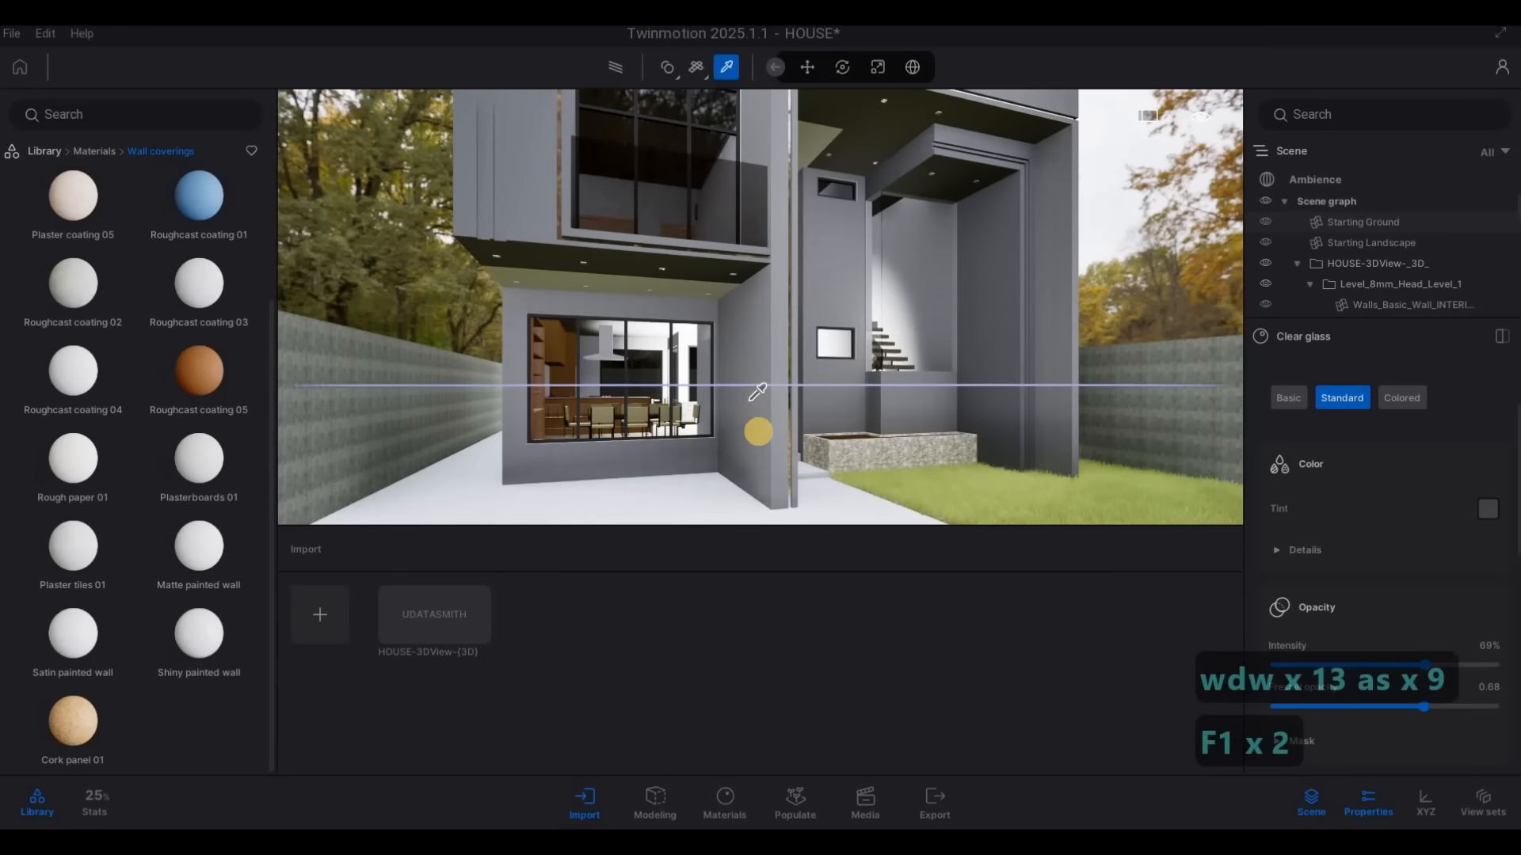
{"action": "key", "text": "a"}
{"action": "key", "text": "Escape"}
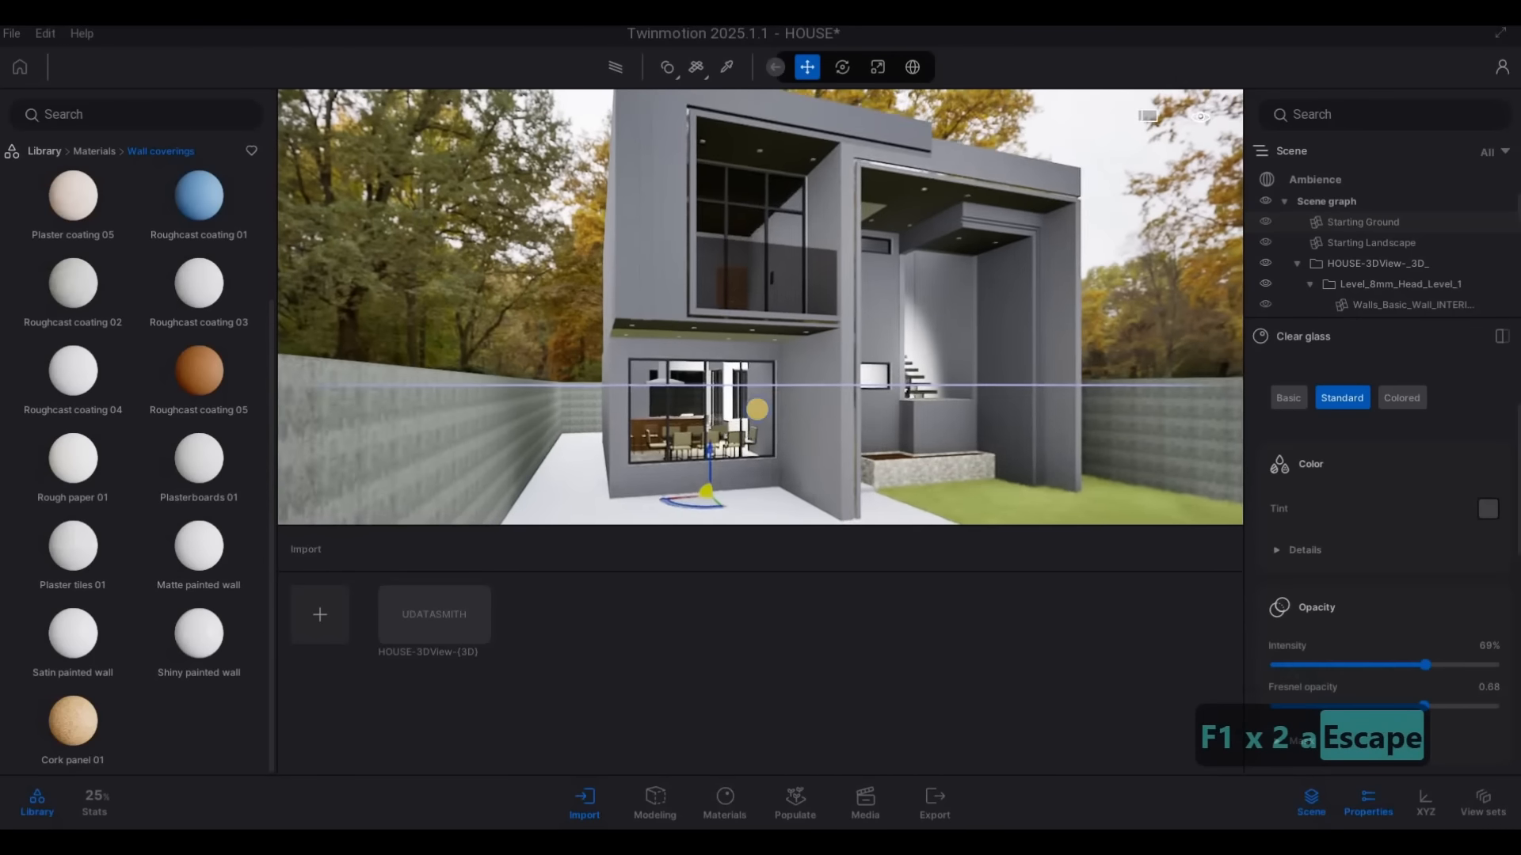
{"action": "key", "text": "s"}
{"action": "key", "text": "a"}
{"action": "key", "text": "s"}
{"action": "key", "text": "d"}
{"action": "key", "text": "w"}
{"action": "key", "text": "q"}
{"action": "key", "text": "w"}
{"action": "key", "text": "a"}
{"action": "key", "text": "e"}
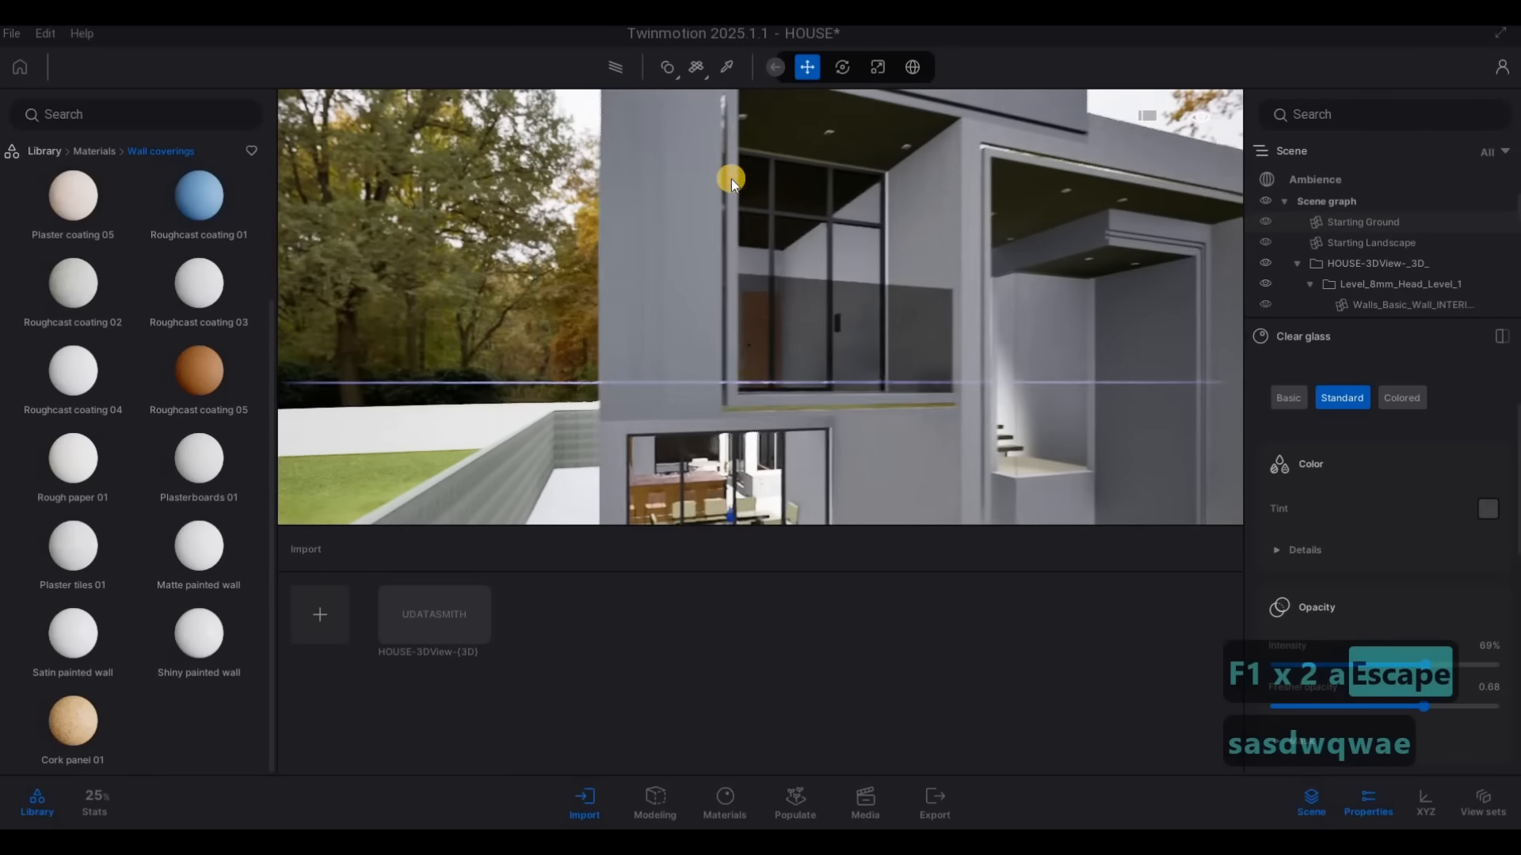
{"action": "left_click", "coordinate": [630, 81]}
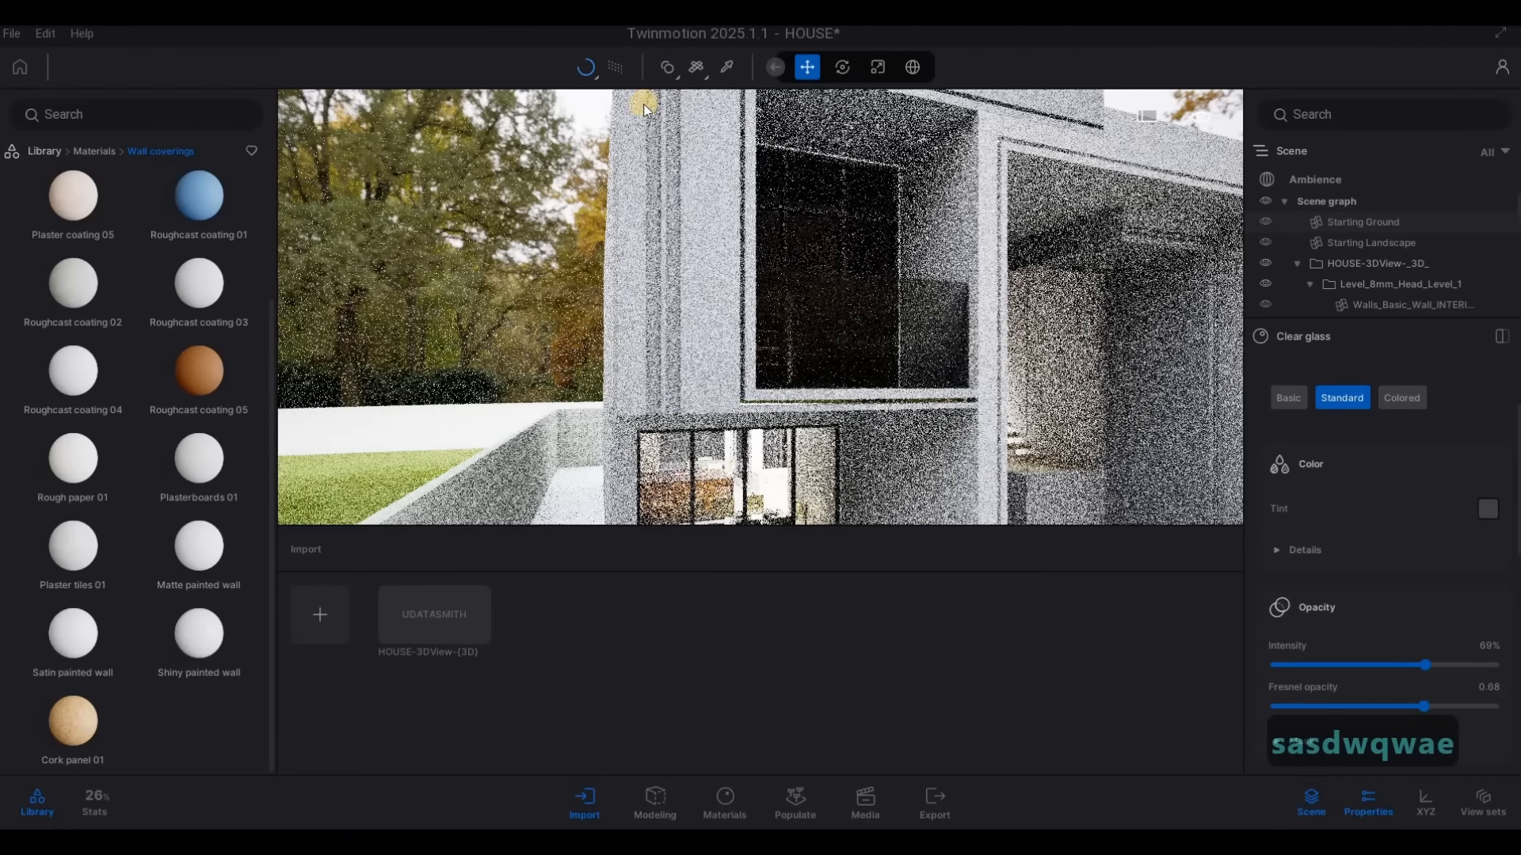
Sample the Matte painted wall material beside the upper window and set its tint to dark grey 454545
{"action": "left_click", "coordinate": [733, 67]}
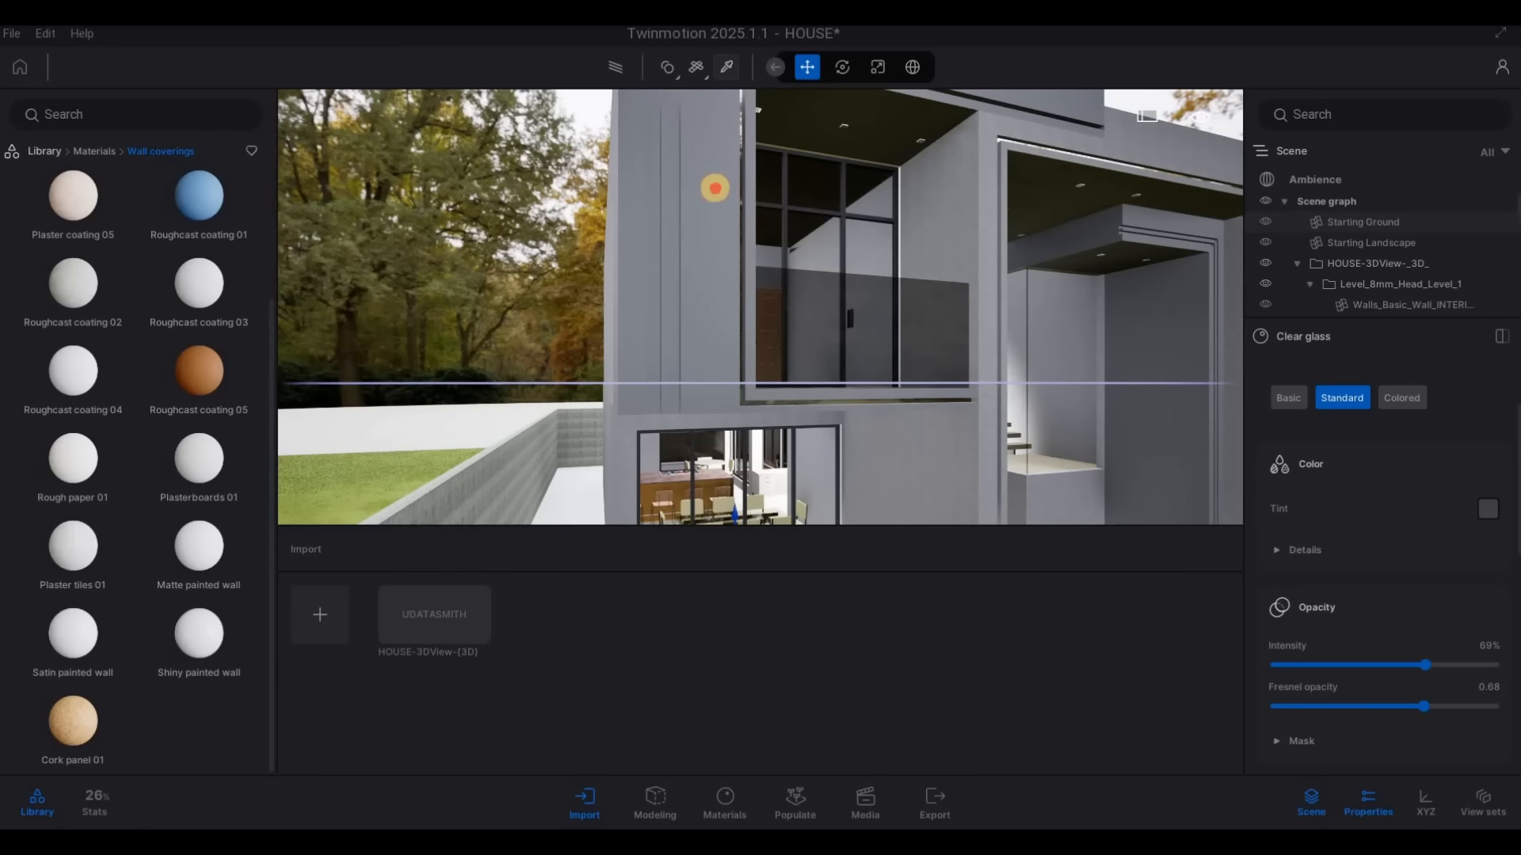
{"action": "left_click", "coordinate": [715, 188]}
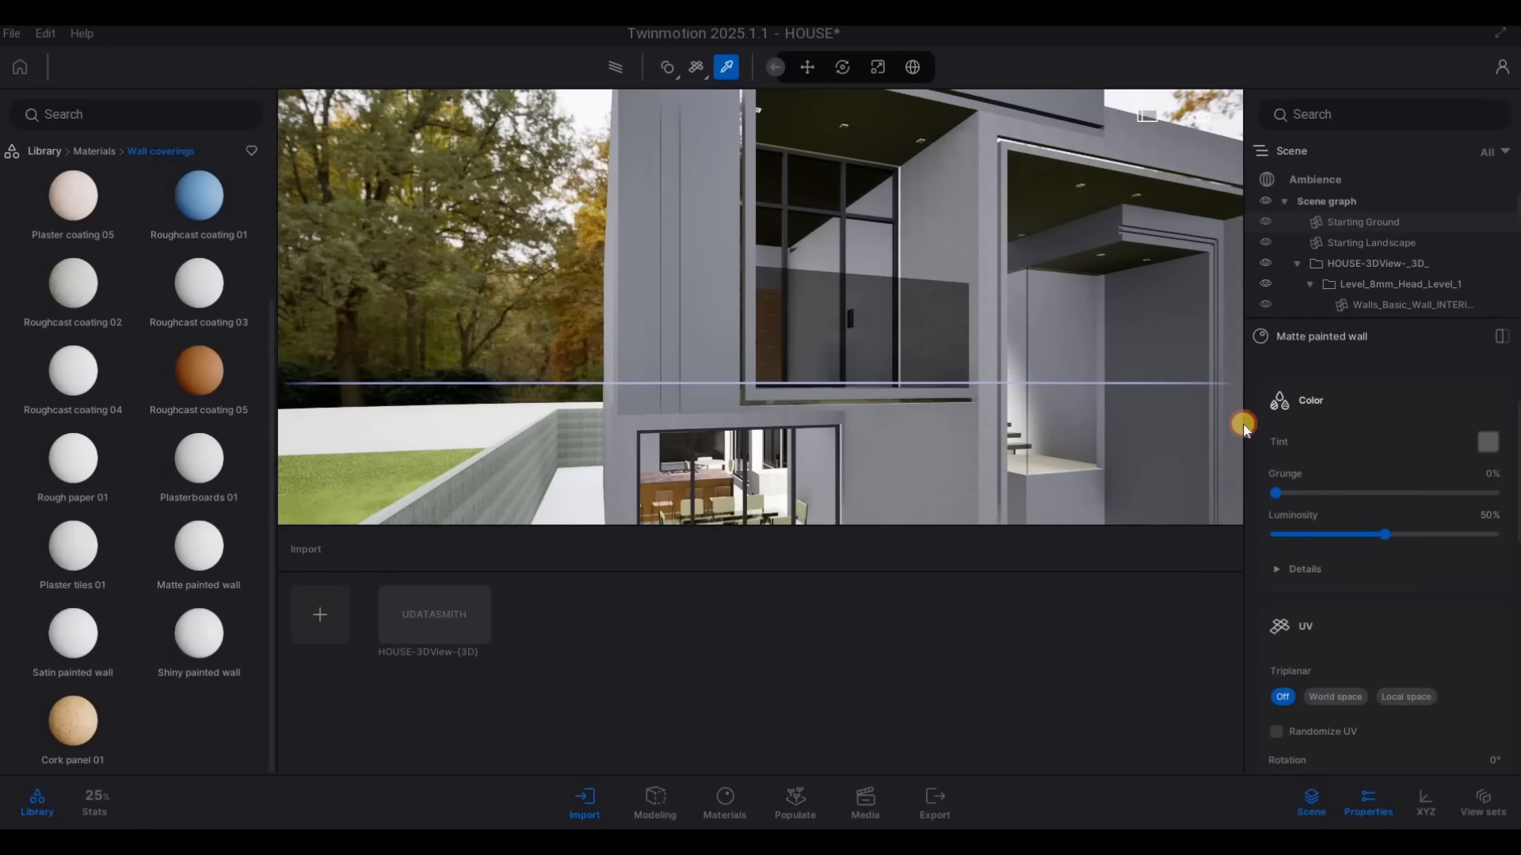
{"action": "left_click", "coordinate": [1488, 442]}
{"action": "left_click_drag", "start_coordinate": [750, 417], "coordinate": [740, 446]}
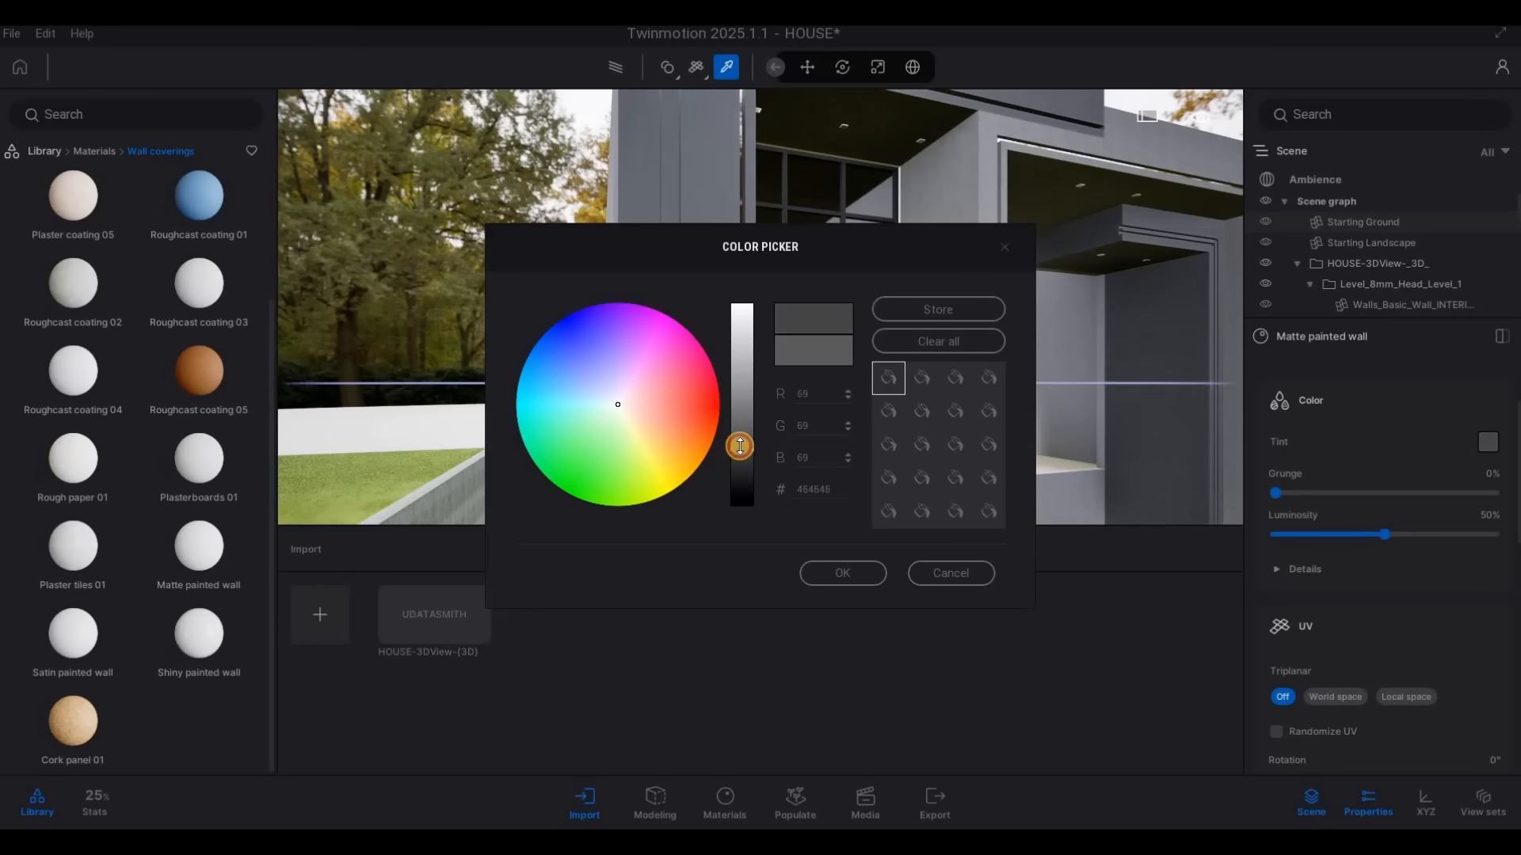
{"action": "left_click", "coordinate": [852, 567]}
Apply the Neon 01 material from the Neons library to the recessed strip in the frame above the entrance
{"action": "key", "text": "d"}
{"action": "right_click_drag", "start_coordinate": [811, 346], "coordinate": [567, 306]}
{"action": "key", "text": "d"}
{"action": "key", "text": "d"}
{"action": "key", "text": "d"}
{"action": "right_click_drag", "start_coordinate": [994, 419], "coordinate": [216, 196]}
{"action": "key", "text": "a"}
{"action": "key", "text": "w"}
{"action": "key", "text": "q"}
{"action": "left_click", "coordinate": [96, 149]}
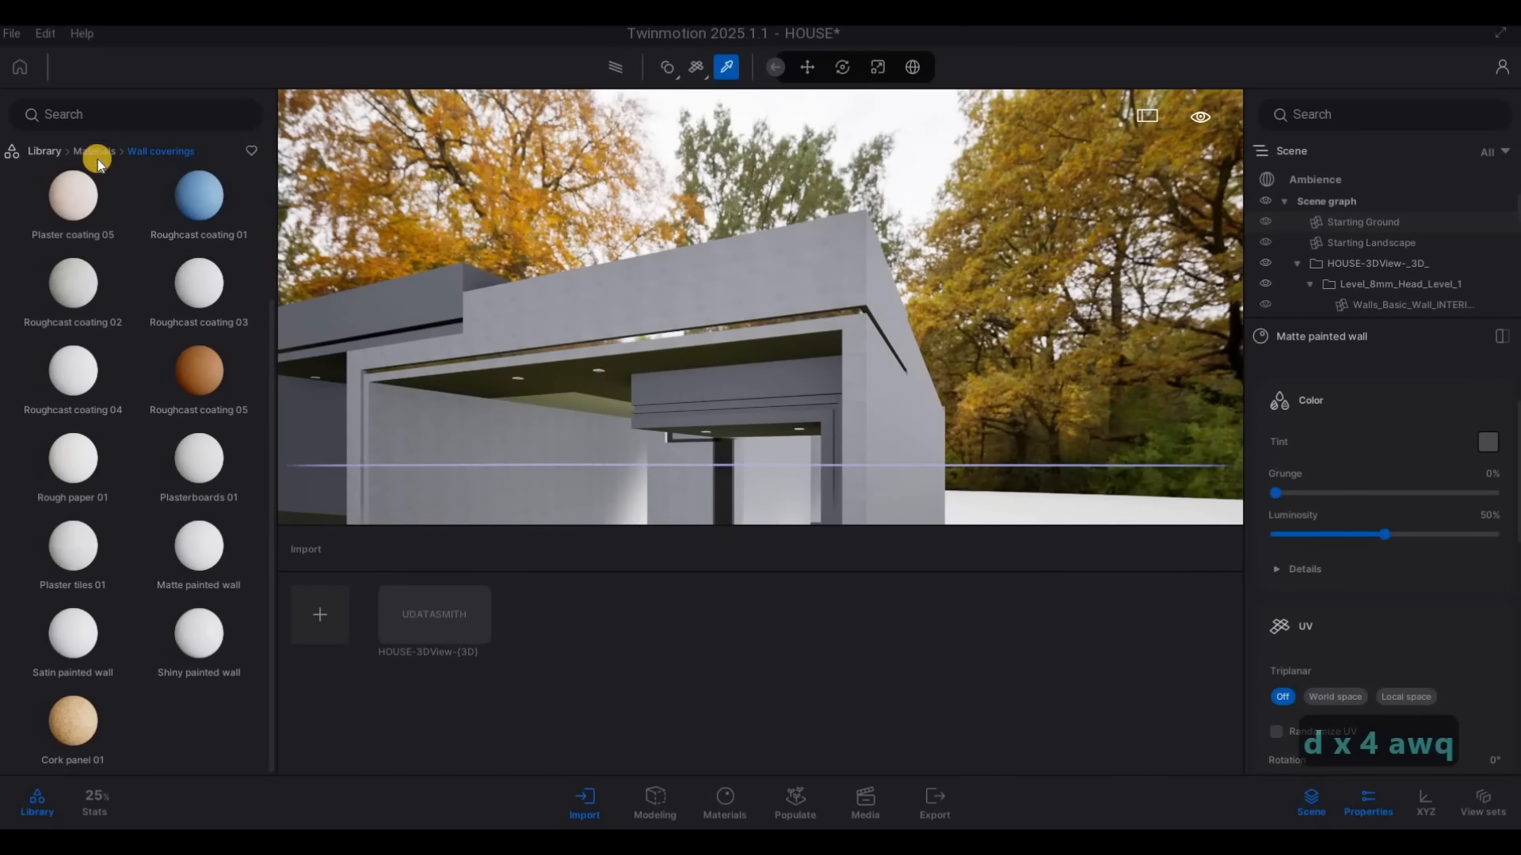
{"action": "scroll", "coordinate": [111, 444], "scroll_direction": "down", "scroll_amount": 2}
{"action": "scroll", "coordinate": [72, 554], "scroll_direction": "down", "scroll_amount": 4}
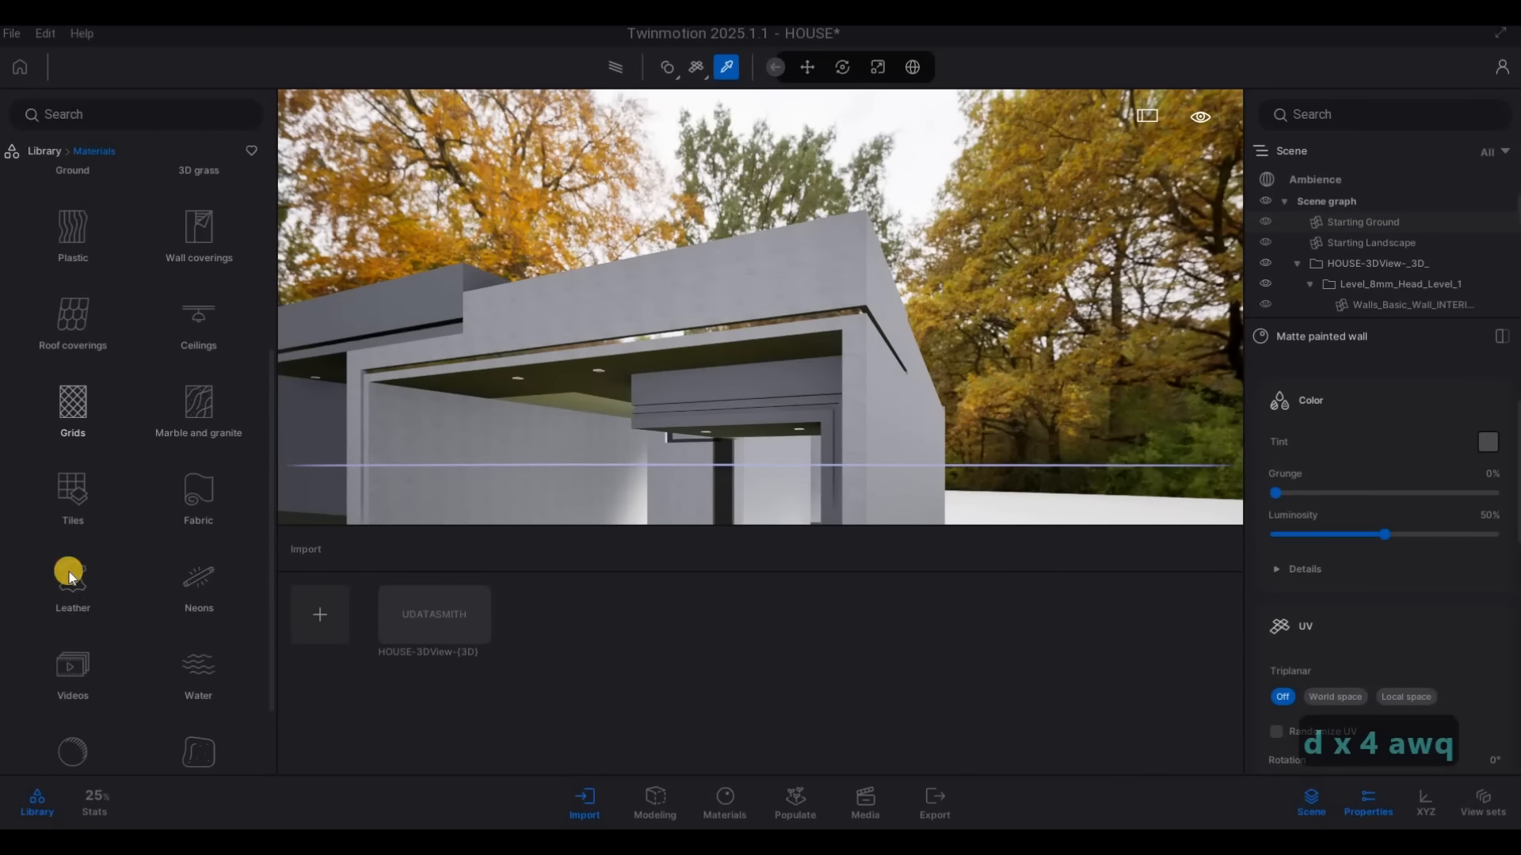
{"action": "scroll", "coordinate": [91, 586], "scroll_direction": "down", "scroll_amount": 1}
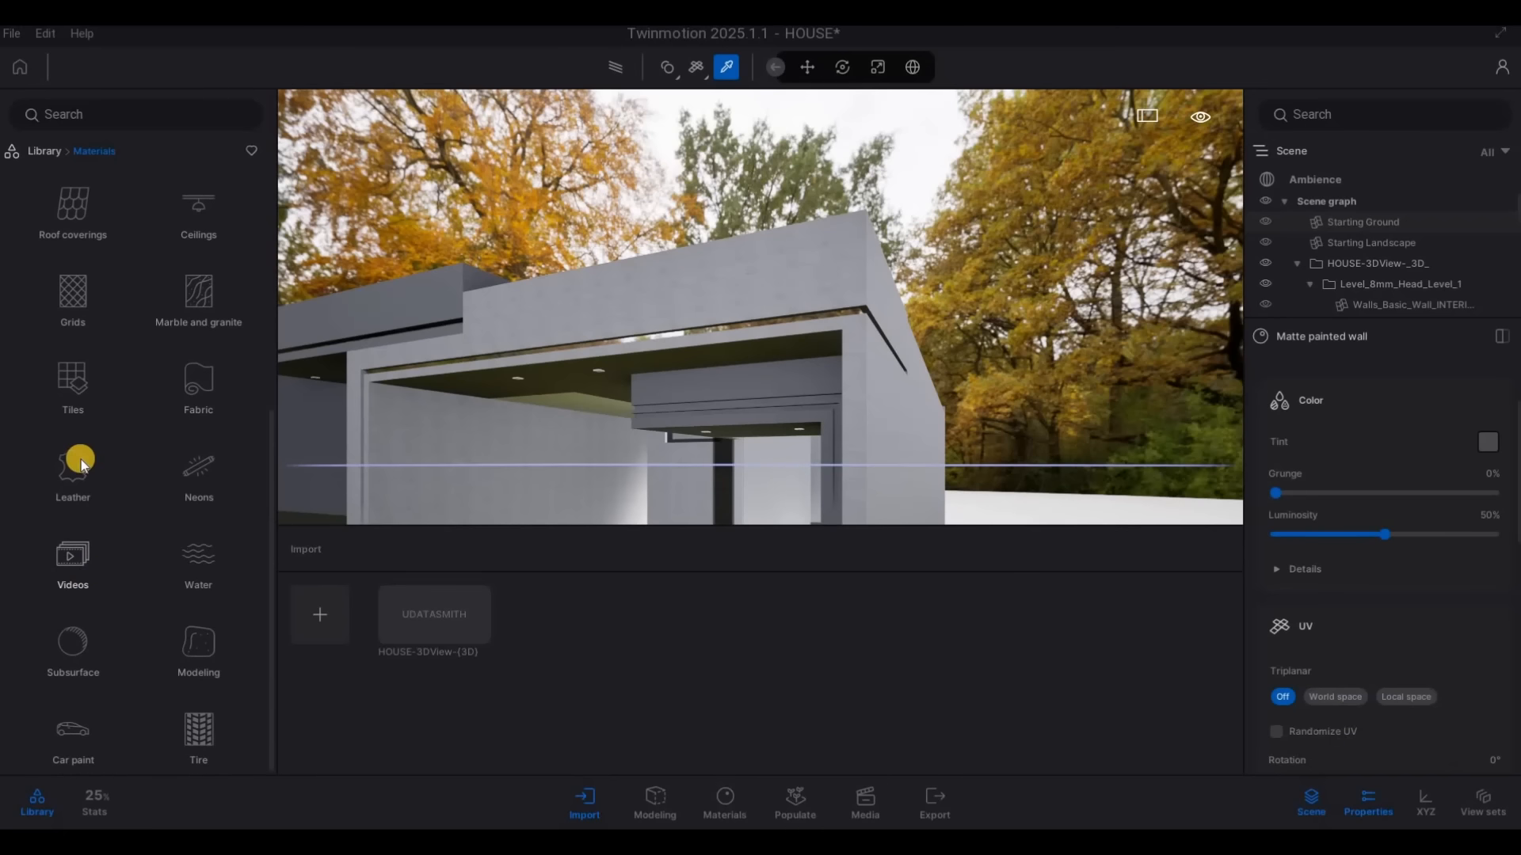
{"action": "scroll", "coordinate": [91, 529], "scroll_direction": "up", "scroll_amount": 4}
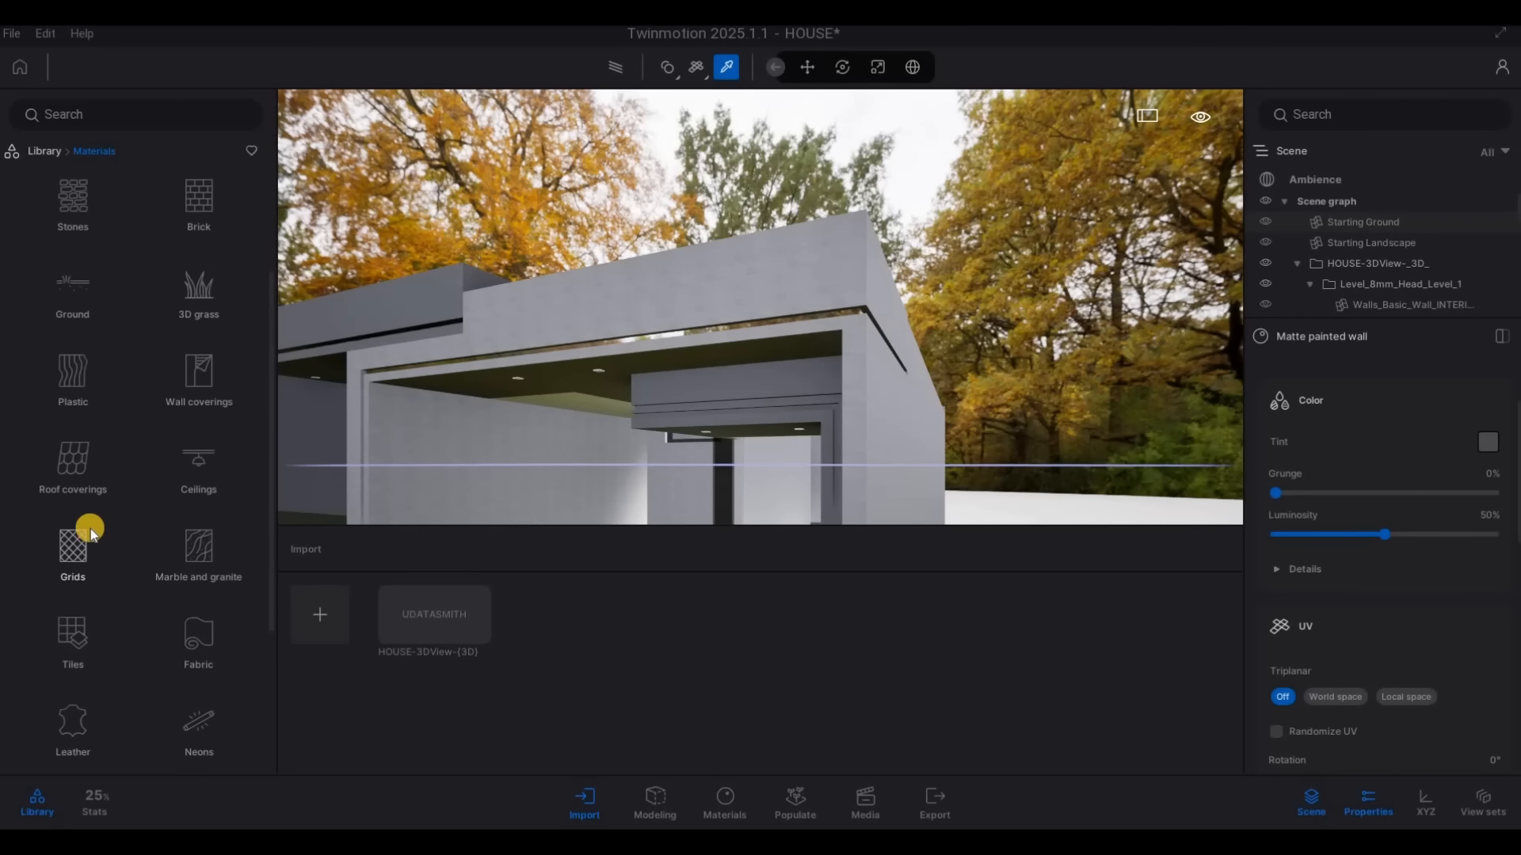
{"action": "left_click", "coordinate": [198, 743]}
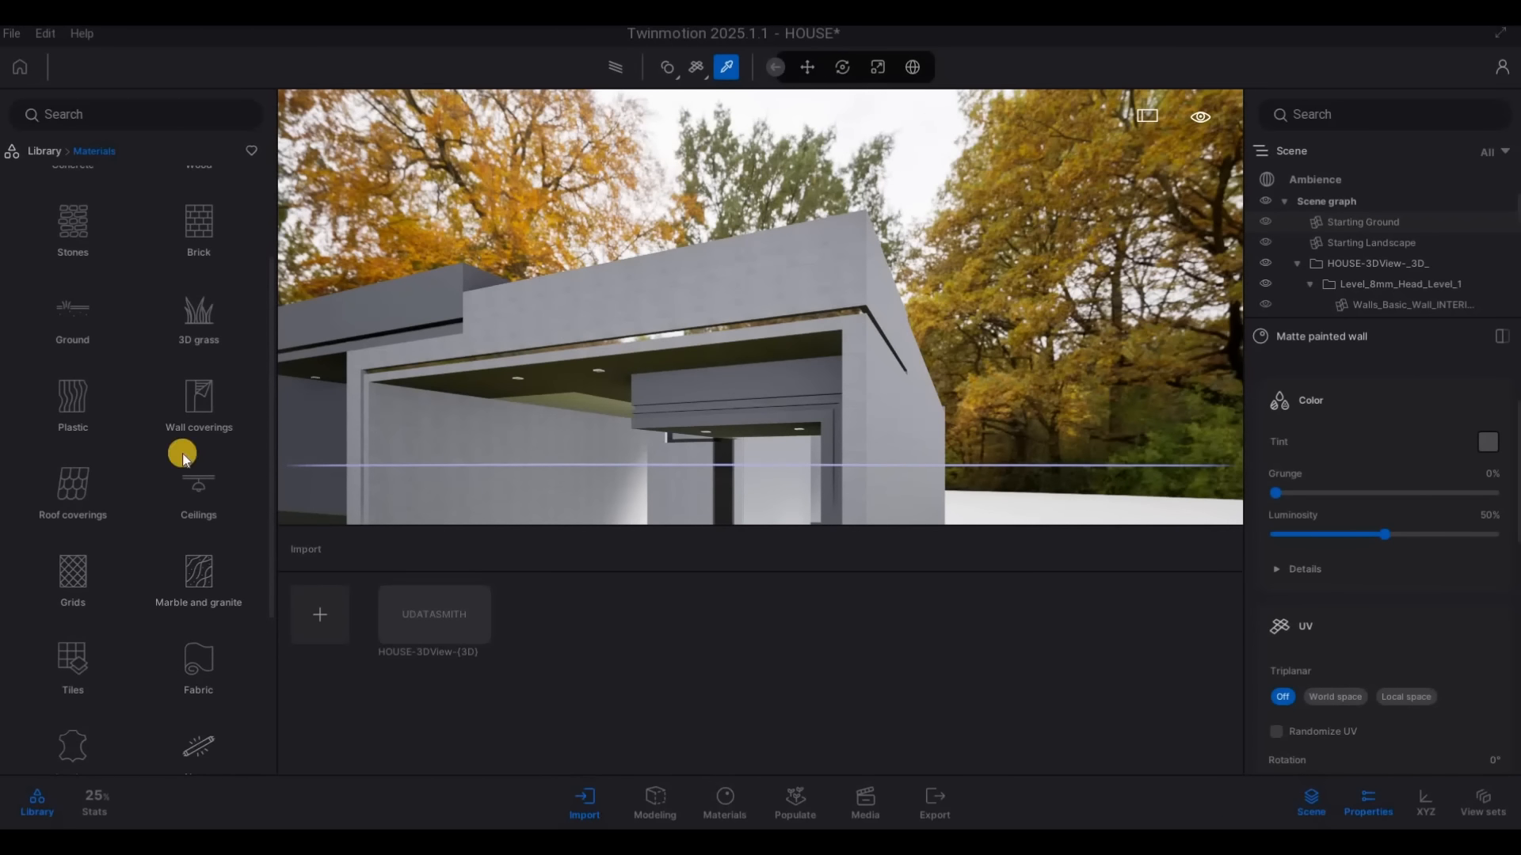
{"action": "key", "text": "w"}
{"action": "left_click_drag", "start_coordinate": [98, 212], "coordinate": [682, 288]}
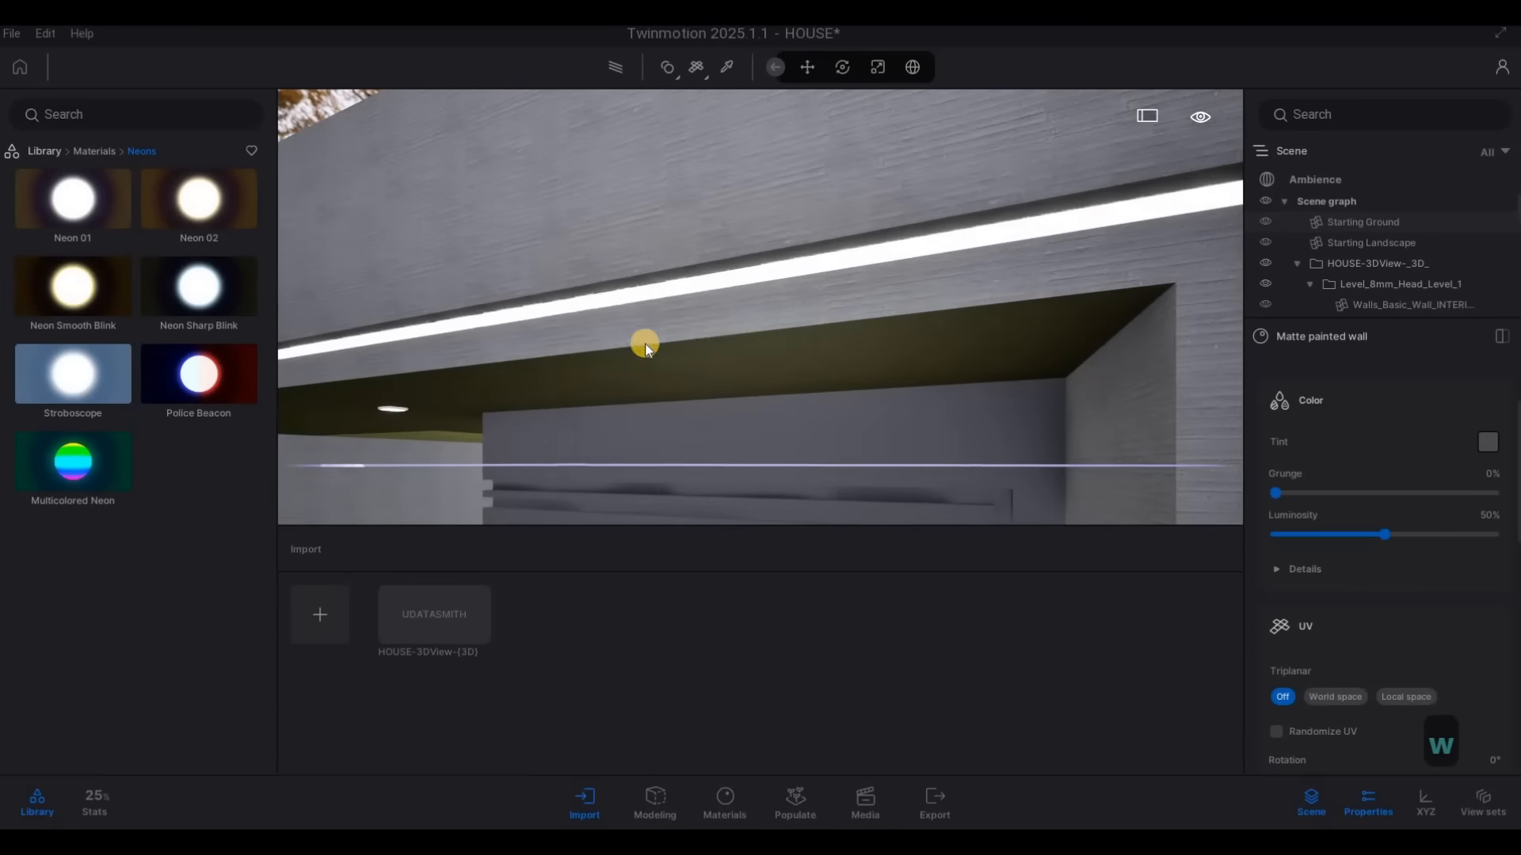
Examine the neon strips on the whole house front from farther back and clear the selection
{"action": "key", "text": "a"}
{"action": "key", "text": "s"}
{"action": "right_click_drag", "start_coordinate": [645, 343], "coordinate": [672, 341]}
{"action": "key", "text": "e"}
{"action": "key", "text": "s"}
{"action": "key", "text": "a"}
{"action": "key", "text": "s"}
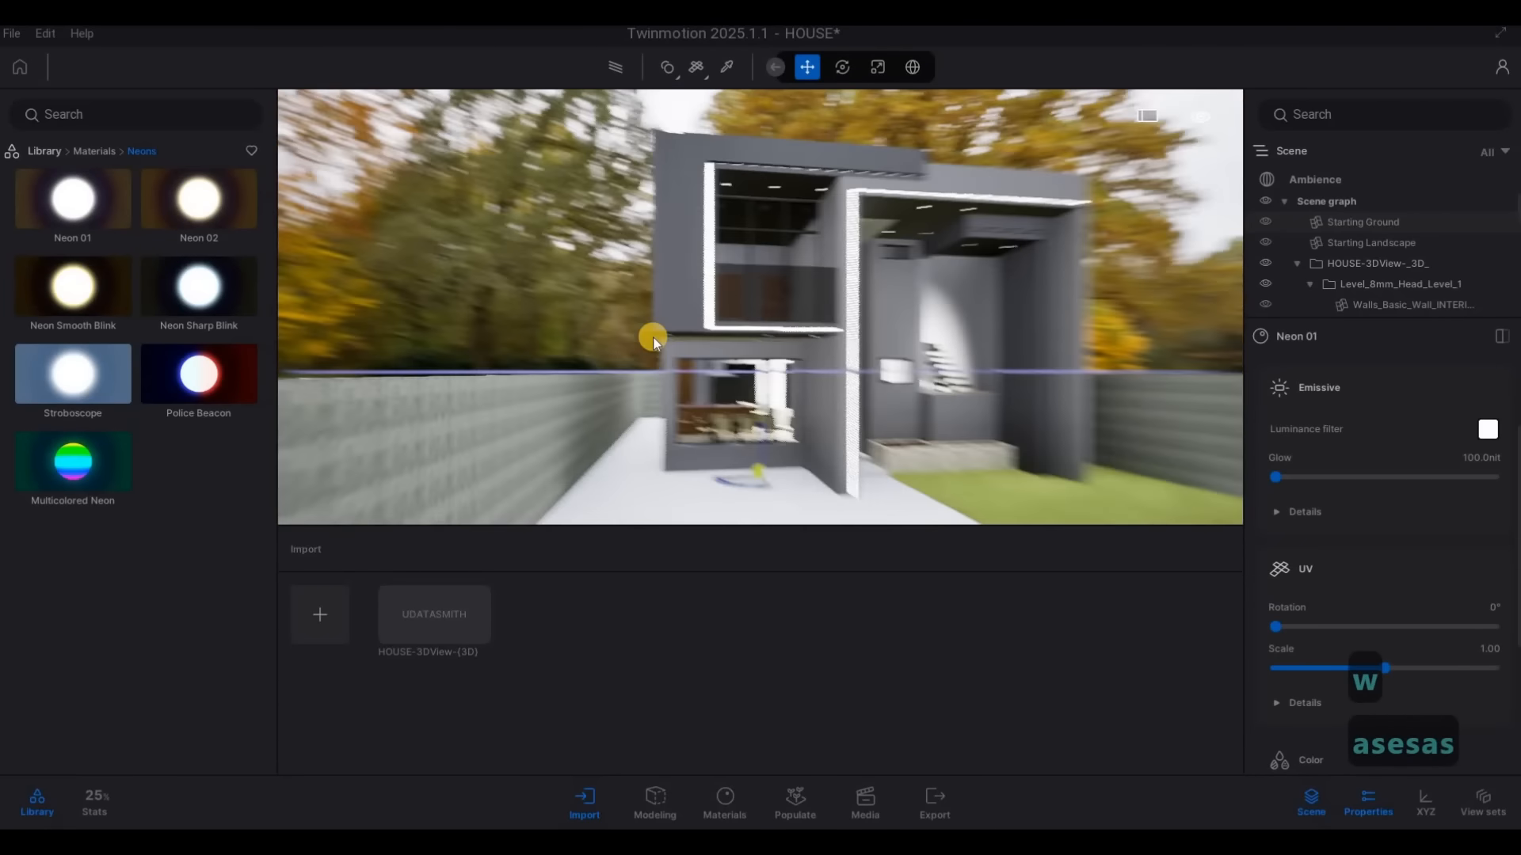
{"action": "key", "text": "Escape"}
{"action": "key", "text": "Escape"}
{"action": "key", "text": "Escape"}
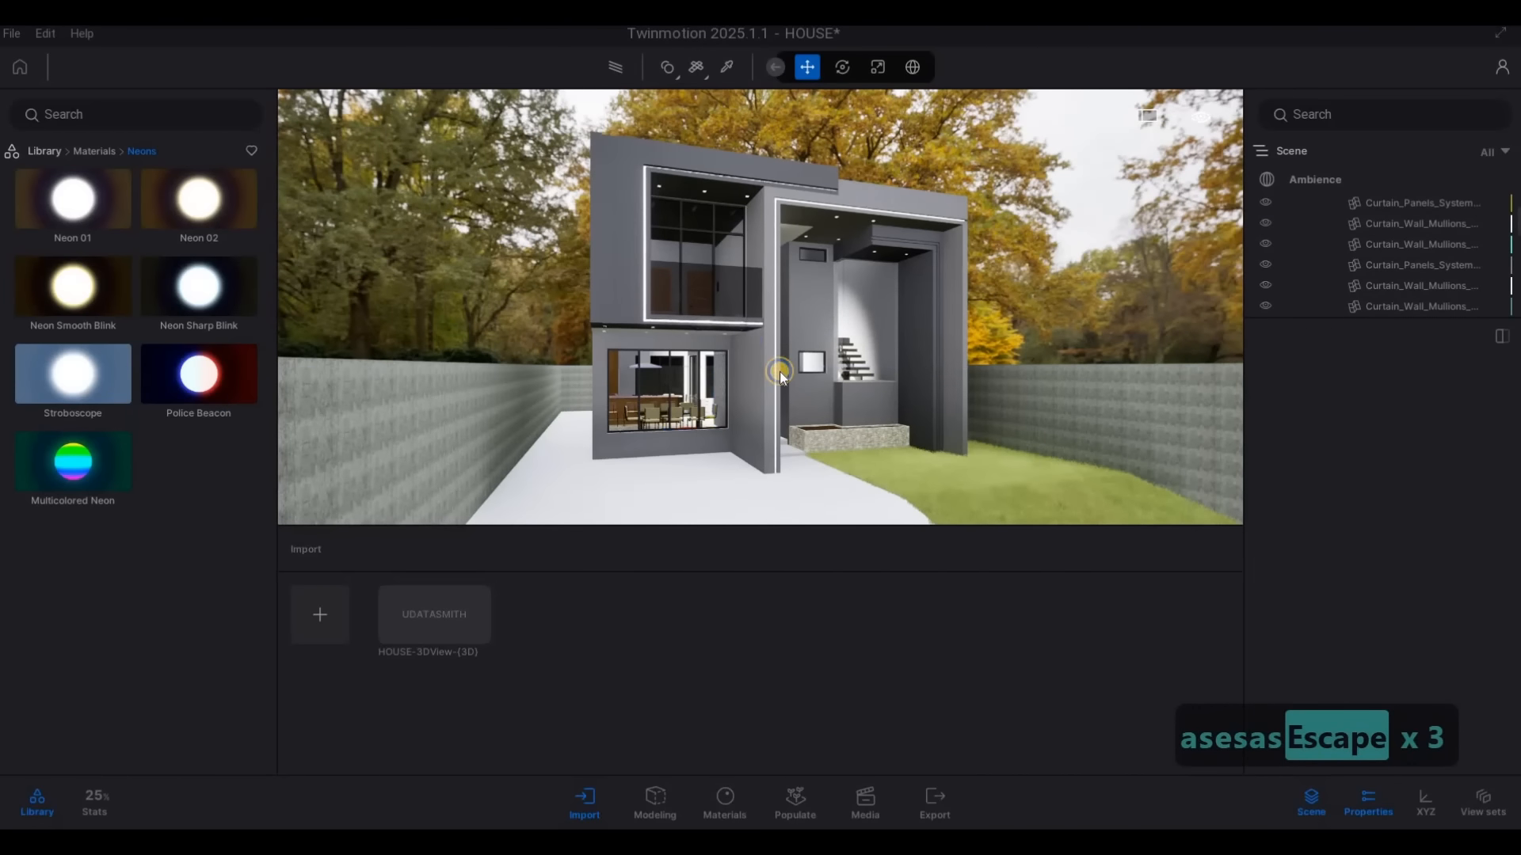
Apply the dark Matte painted wall material to the yellow-green part of the soffit under the overhang
{"action": "key", "text": "e"}
{"action": "key", "text": "s"}
{"action": "key", "text": "a"}
{"action": "mouse_move", "coordinate": [791, 367]}
{"action": "right_mouse_down"}
{"action": "mouse_move", "coordinate": [866, 285]}
{"action": "mouse_move", "coordinate": [916, 259]}
{"action": "mouse_move", "coordinate": [768, 360]}
{"action": "mouse_move", "coordinate": [758, 350]}
{"action": "mouse_move", "coordinate": [900, 340]}
{"action": "mouse_move", "coordinate": [781, 349]}
{"action": "mouse_move", "coordinate": [746, 297]}
{"action": "mouse_move", "coordinate": [726, 121]}
{"action": "right_mouse_up"}
{"action": "key", "text": "a"}
{"action": "key", "text": "d"}
{"action": "key", "text": "w"}
{"action": "key", "text": "e"}
{"action": "key", "text": "a"}
{"action": "key", "text": "a"}
{"action": "key", "text": "w"}
{"action": "key", "text": "d"}
{"action": "key", "text": "w"}
{"action": "key", "text": "a"}
{"action": "key", "text": "a"}
{"action": "key", "text": "d"}
{"action": "key", "text": "s"}
{"action": "left_click", "coordinate": [726, 68]}
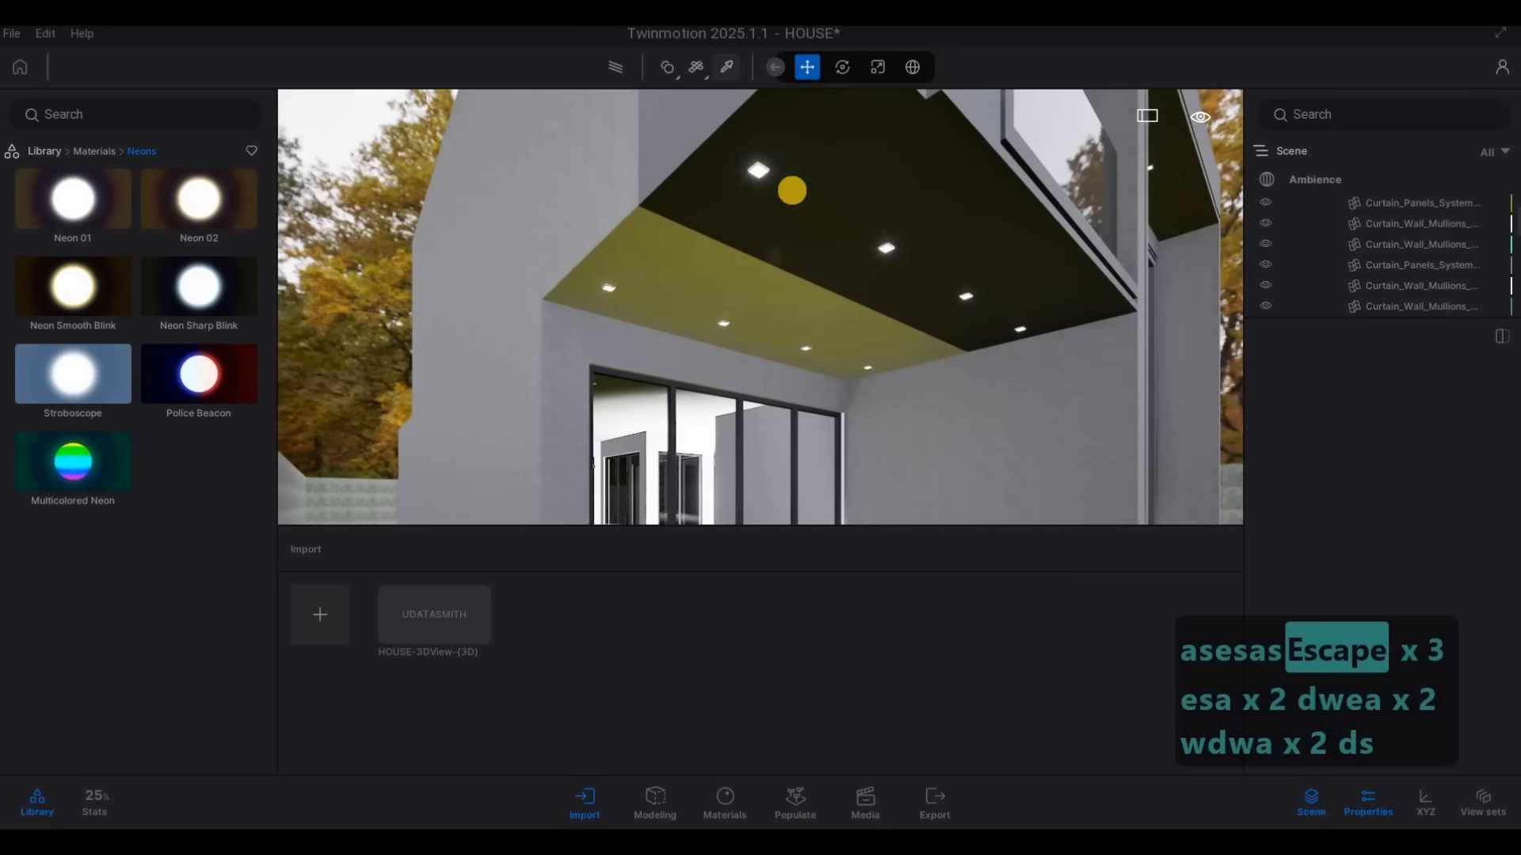
{"action": "left_click", "coordinate": [871, 238]}
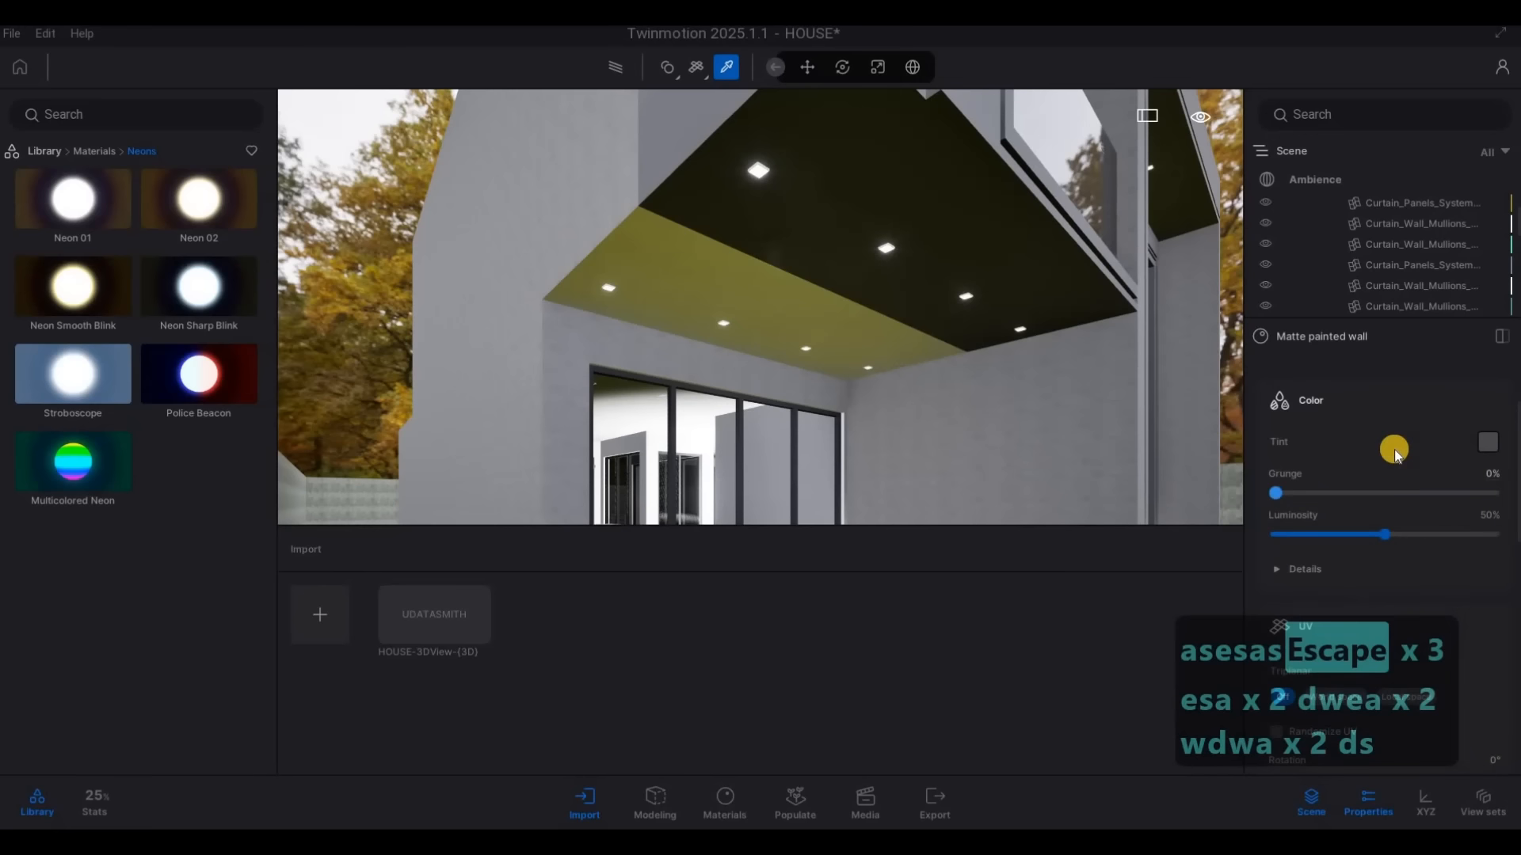
{"action": "left_click", "coordinate": [842, 331]}
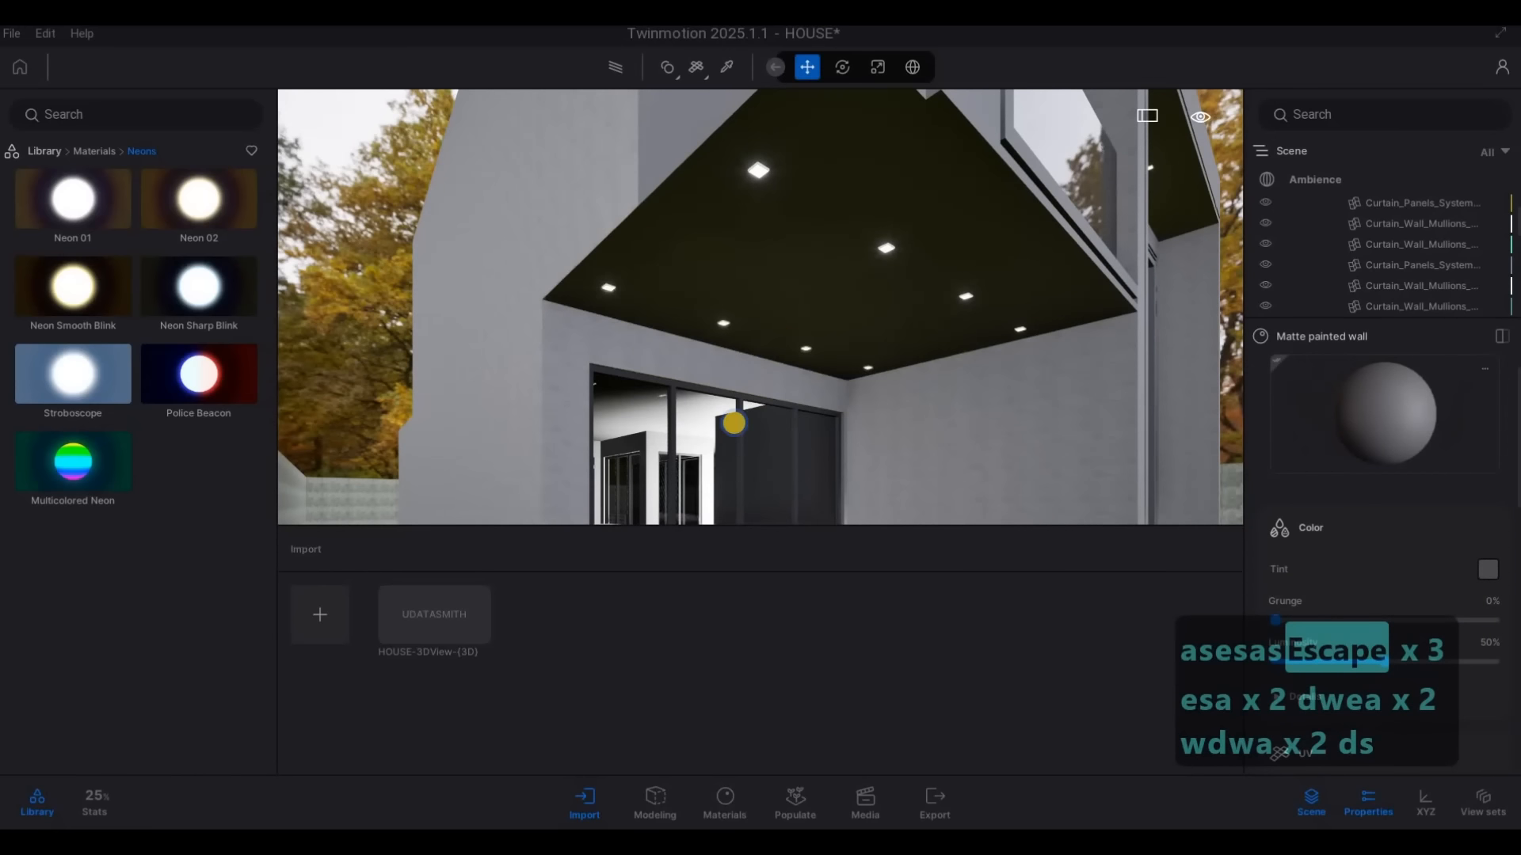
Examine the neon strips and soffits from several viewpoints, then preview the whole house front with the Path Tracer
{"action": "key", "text": "d"}
{"action": "key", "text": "s"}
{"action": "right_click_drag", "start_coordinate": [734, 423], "coordinate": [406, 204]}
{"action": "key", "text": "q"}
{"action": "key", "text": "d"}
{"action": "key", "text": "s"}
{"action": "key", "text": "e"}
{"action": "key", "text": "a"}
{"action": "key", "text": "w"}
{"action": "key", "text": "a"}
{"action": "key", "text": "e"}
{"action": "key", "text": "s"}
{"action": "key", "text": "d"}
{"action": "key", "text": "d"}
{"action": "key", "text": "d"}
{"action": "key", "text": "q"}
{"action": "key", "text": "a"}
{"action": "key", "text": "s"}
{"action": "key", "text": "d"}
{"action": "key", "text": "a"}
{"action": "key", "text": "a"}
{"action": "key", "text": "w"}
{"action": "key", "text": "d"}
{"action": "key", "text": "s"}
{"action": "key", "text": "a"}
{"action": "key", "text": "s"}
{"action": "key", "text": "s"}
{"action": "key", "text": "q"}
{"action": "key", "text": "a"}
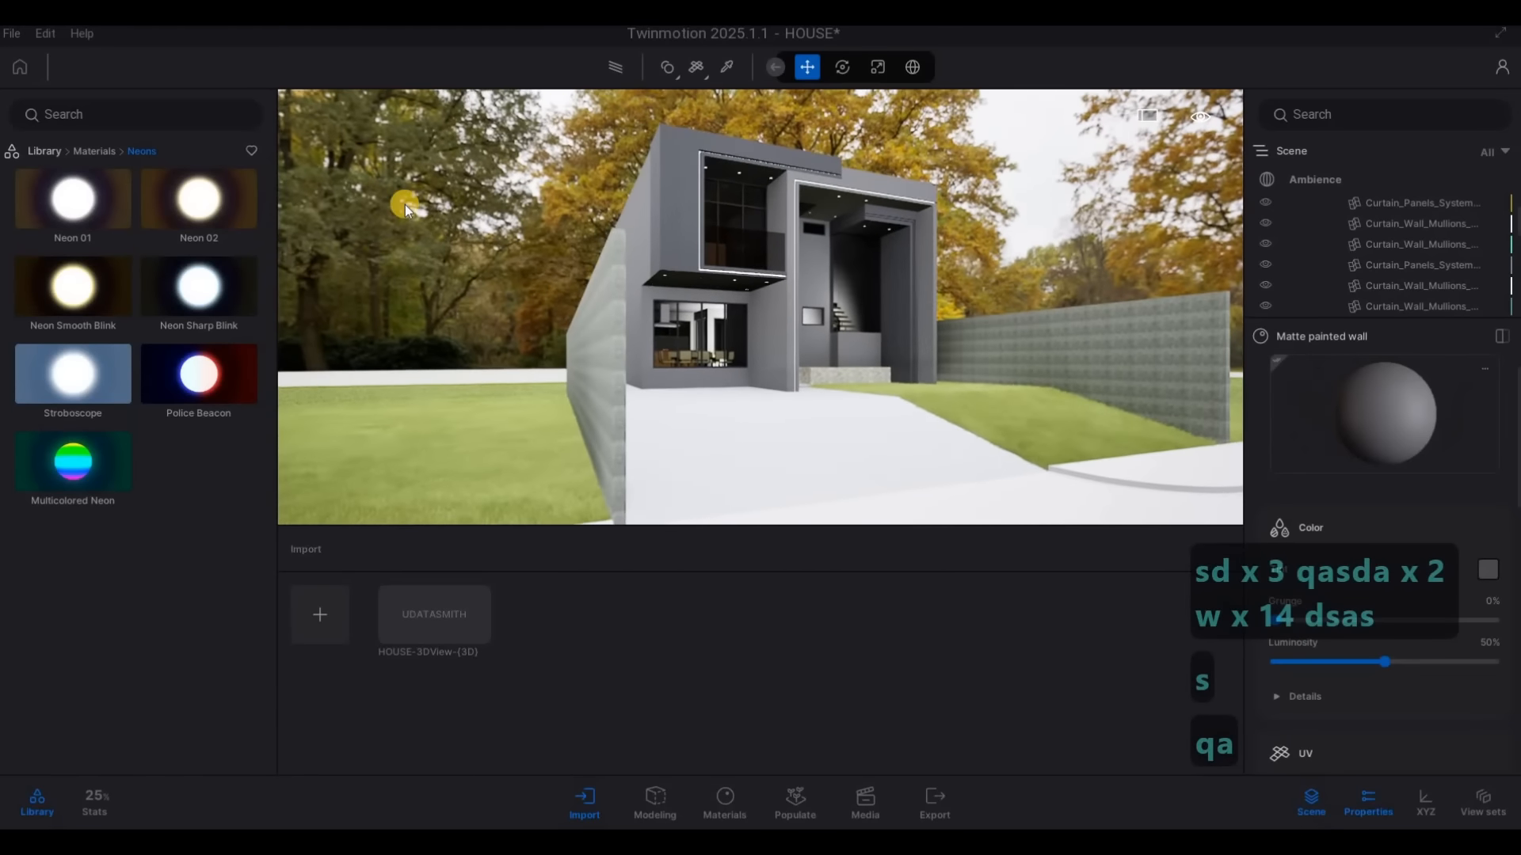
{"action": "left_click", "coordinate": [610, 69]}
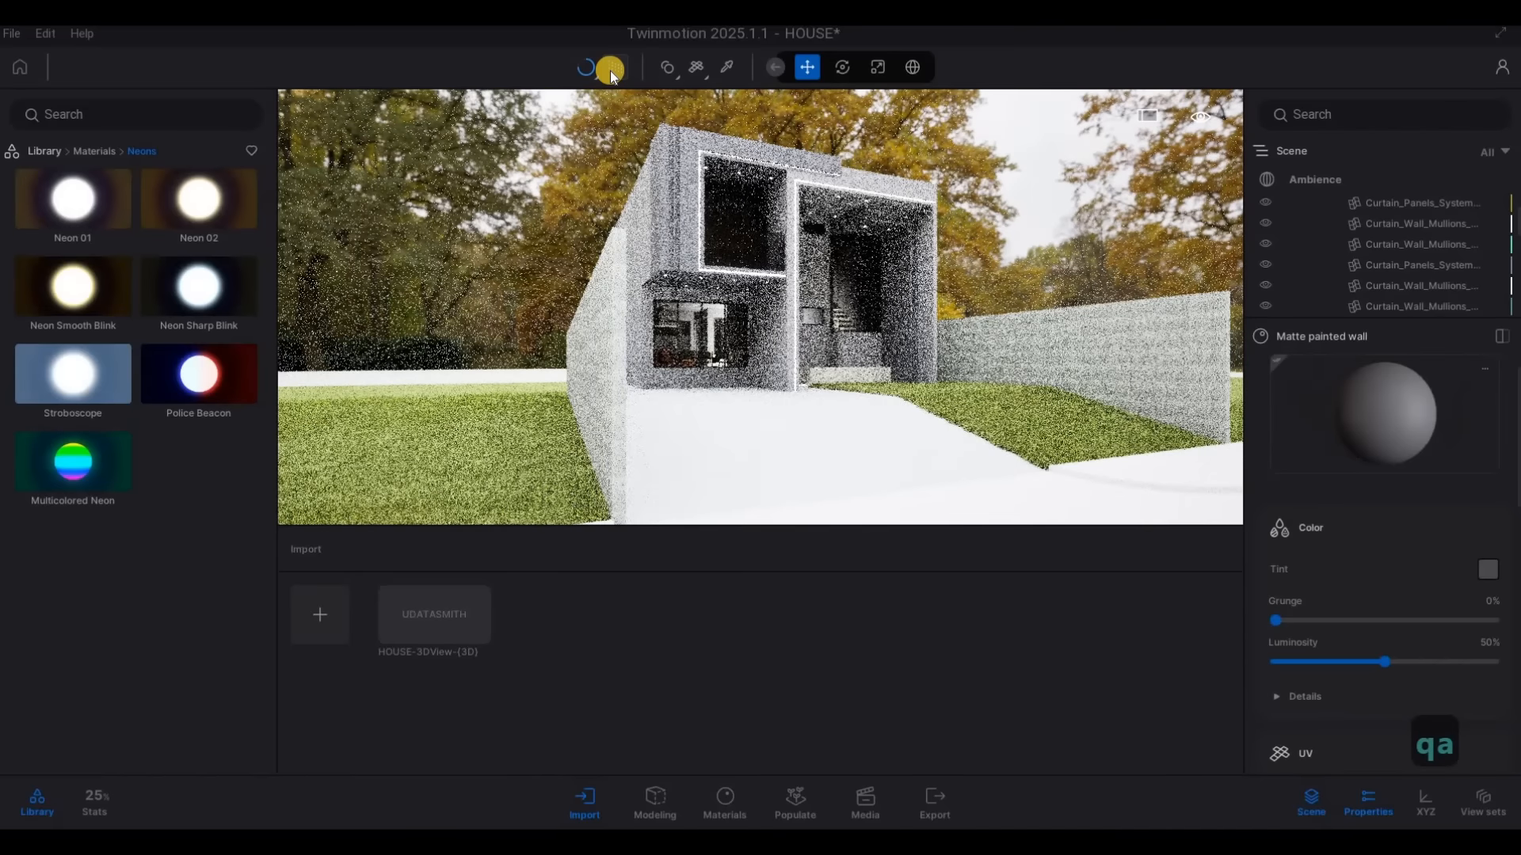
{"action": "left_click", "coordinate": [610, 70]}
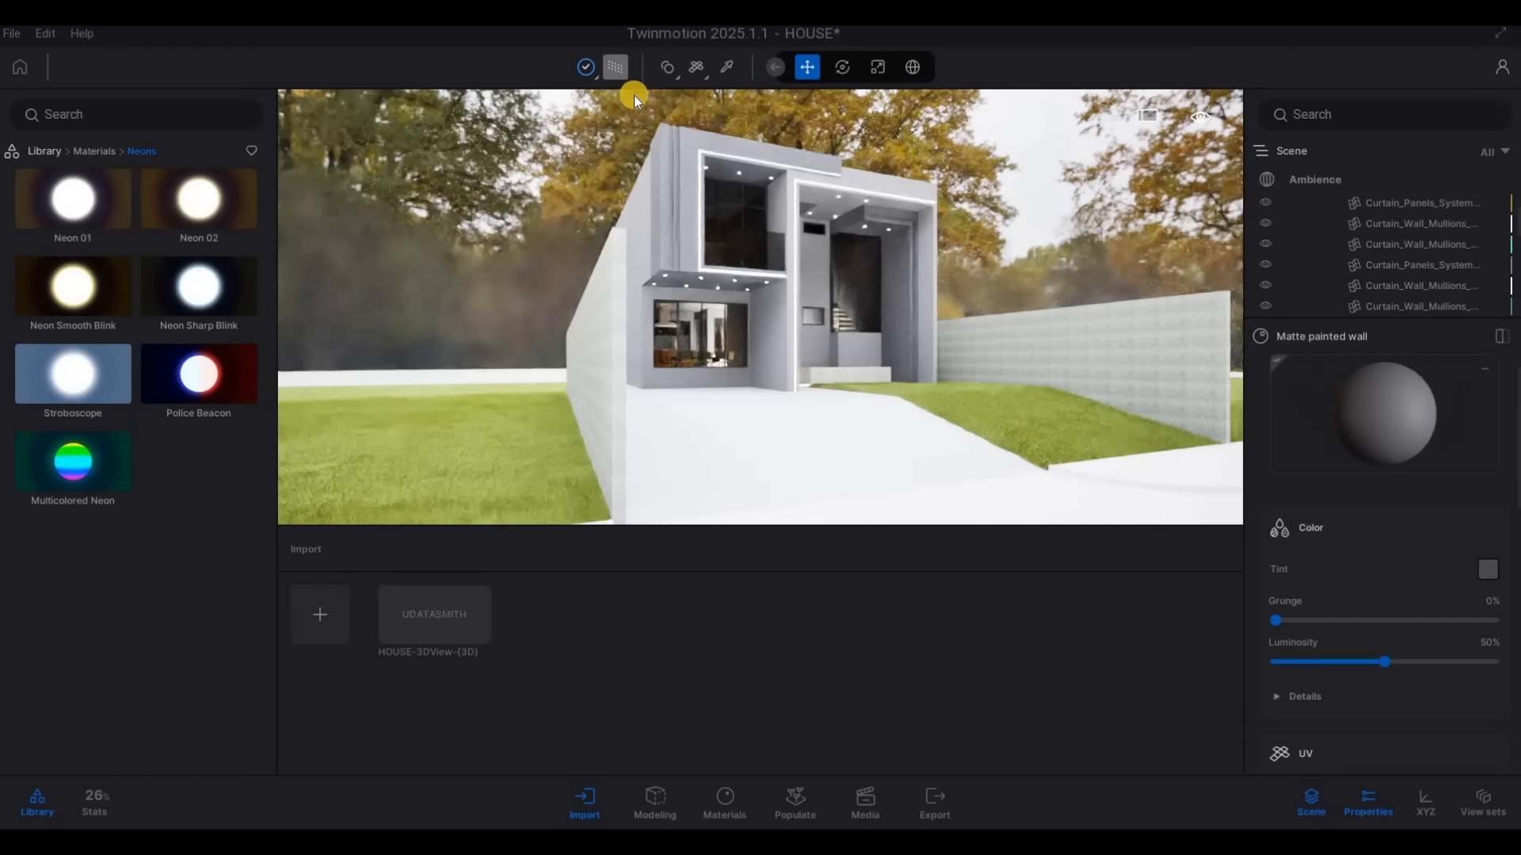
Examine the lit house front, soffits and entrance area from closer viewpoints
{"action": "key", "text": "d"}
{"action": "key", "text": "w"}
{"action": "key", "text": "w"}
{"action": "key", "text": "w"}
{"action": "key", "text": "w"}
{"action": "key", "text": "w"}
{"action": "key", "text": "w"}
{"action": "key", "text": "q"}
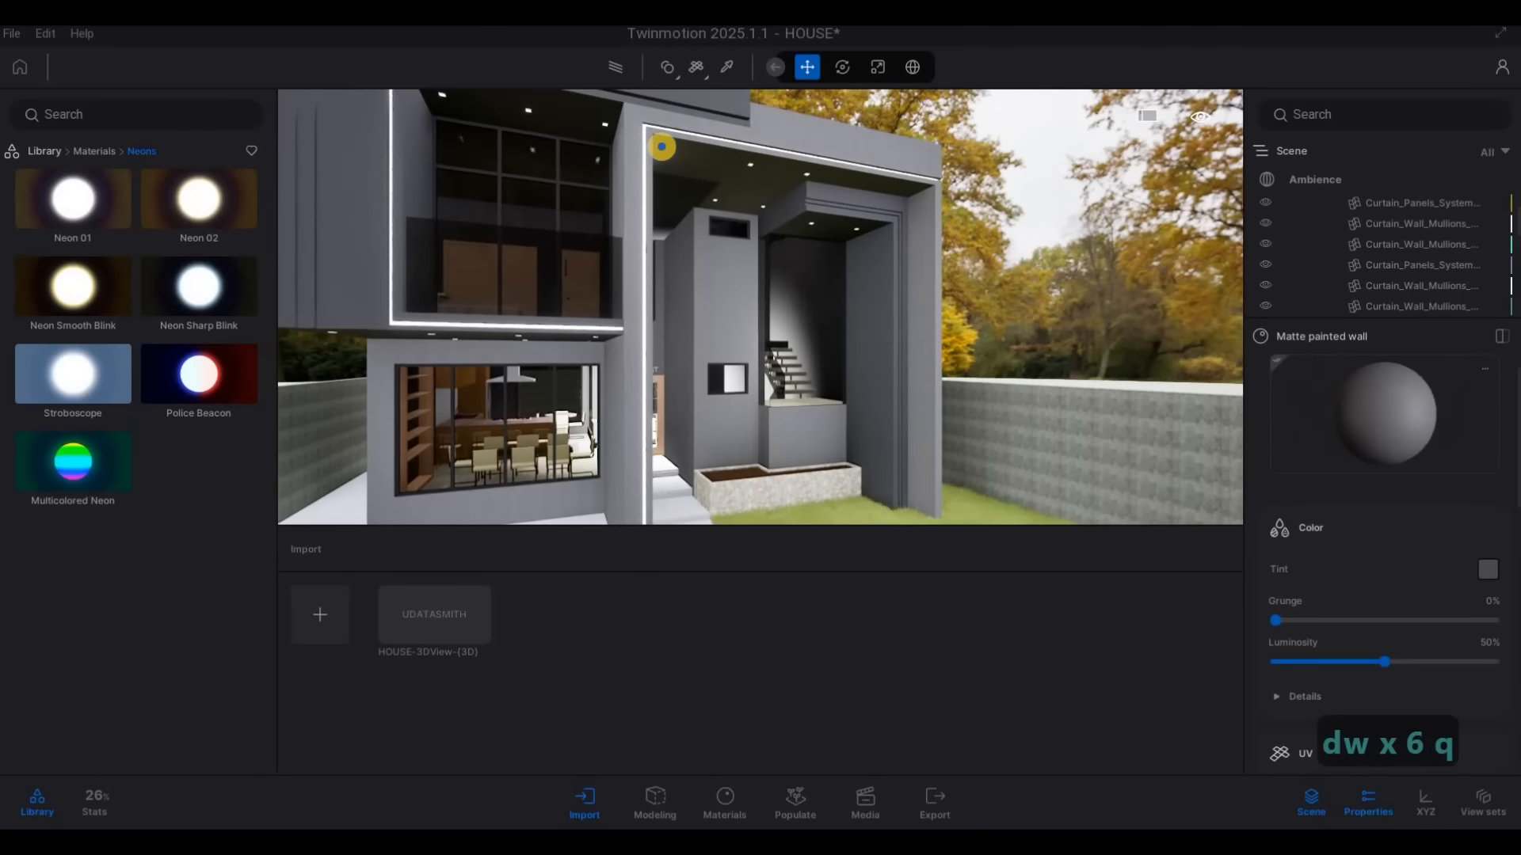
{"action": "key", "text": "w"}
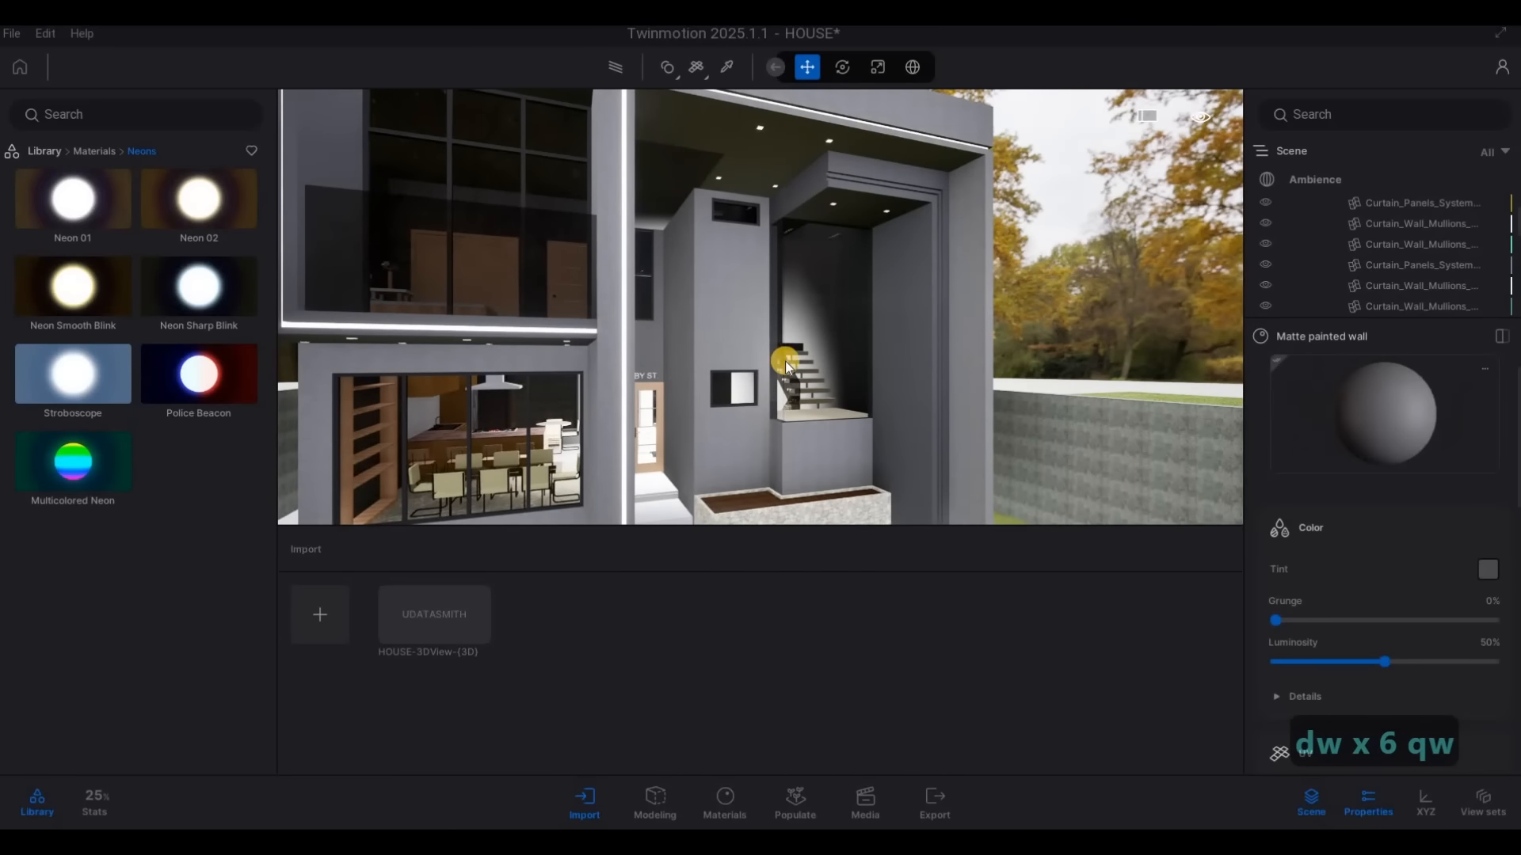
{"action": "key", "text": "s"}
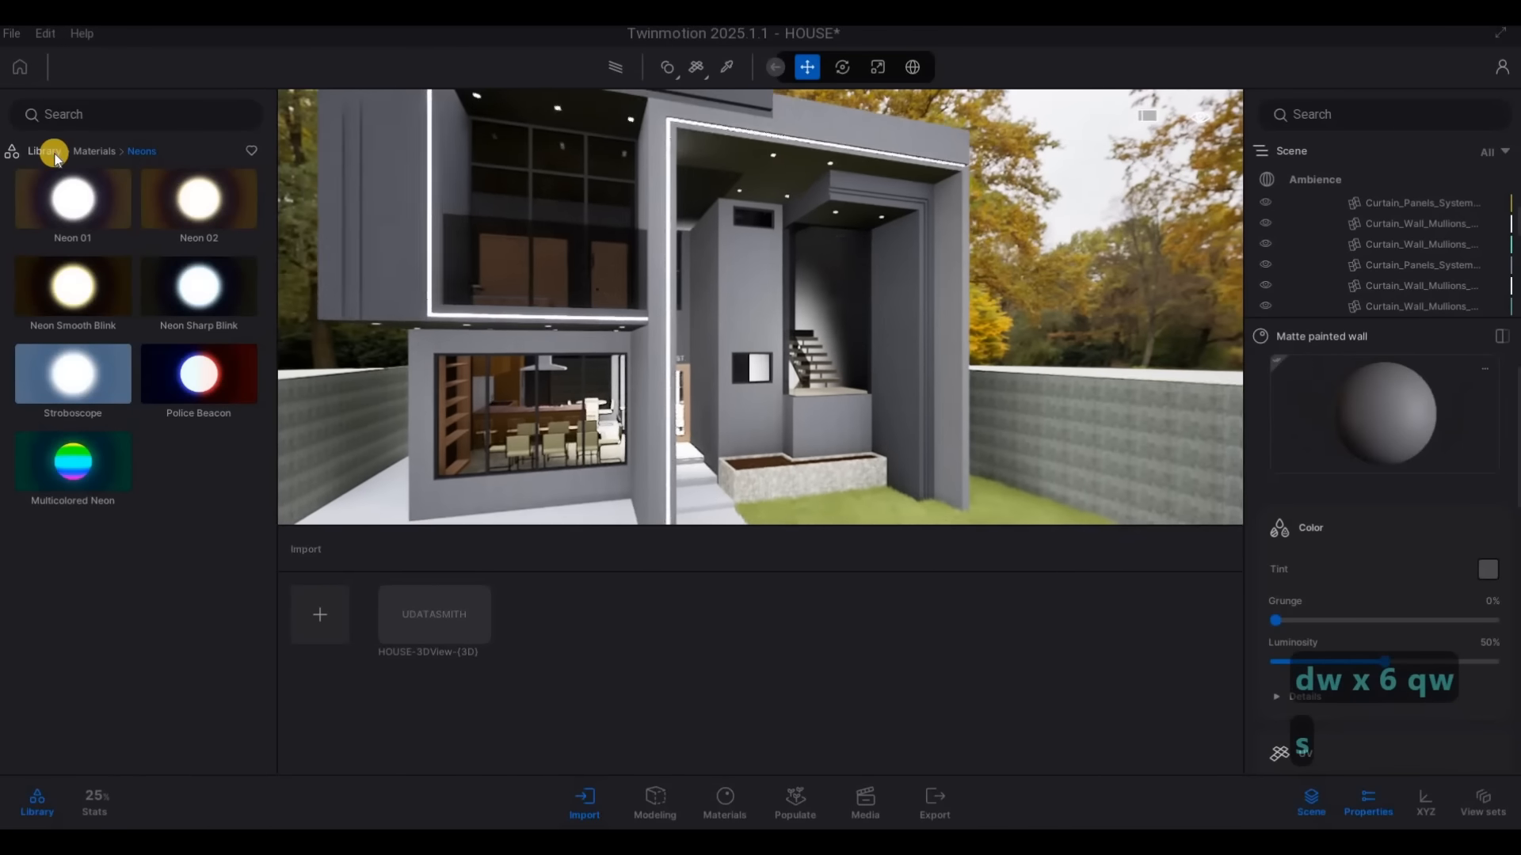
Open the man-made ground materials in the library and view the entrance steps and planter up close
{"action": "left_click", "coordinate": [72, 240]}
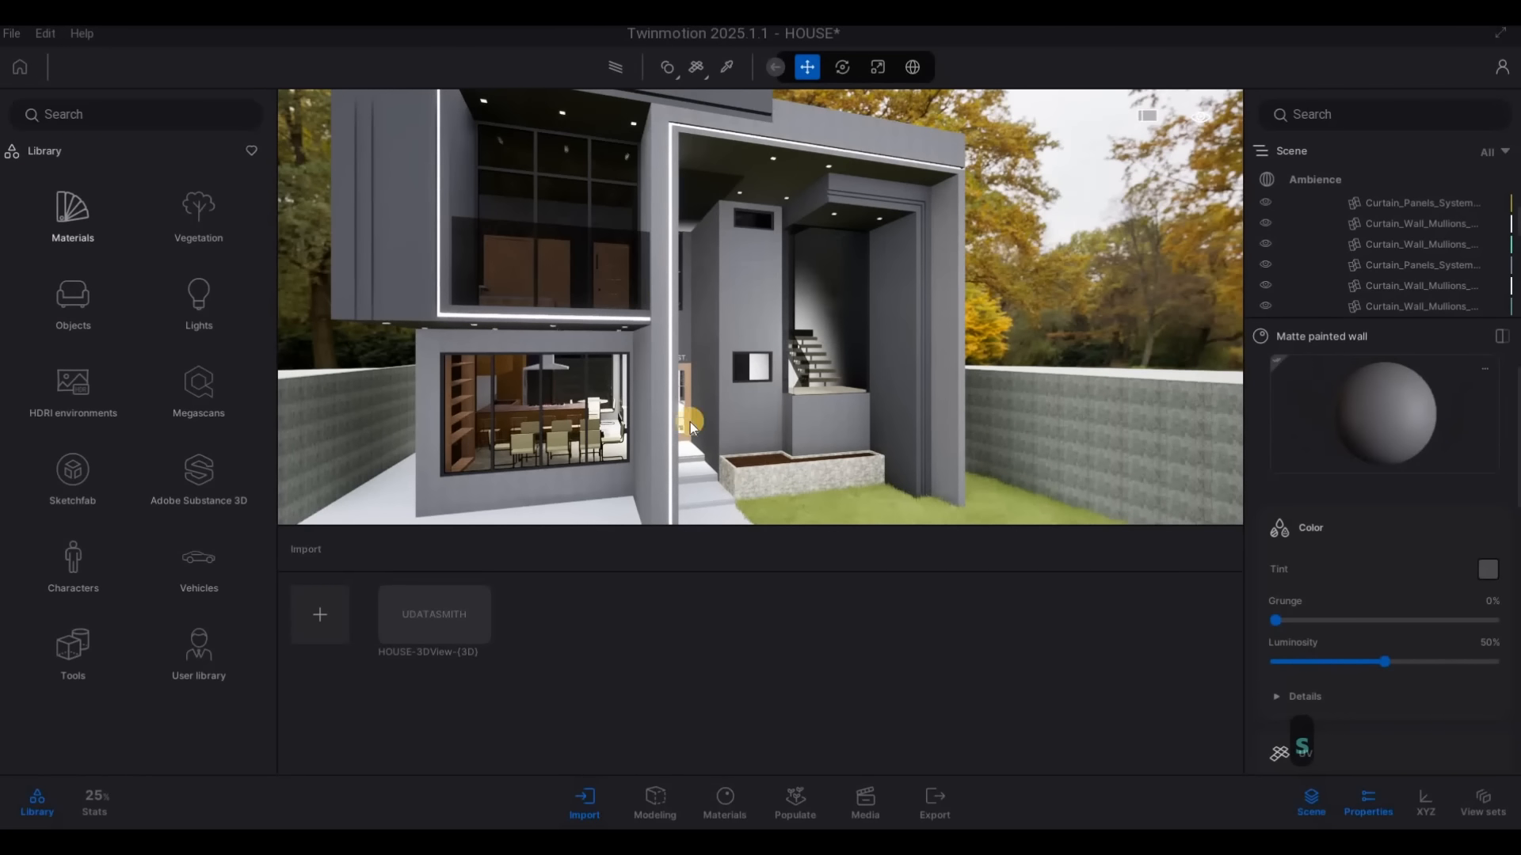
{"action": "key", "text": "w"}
{"action": "key", "text": "e"}
{"action": "key", "text": "e"}
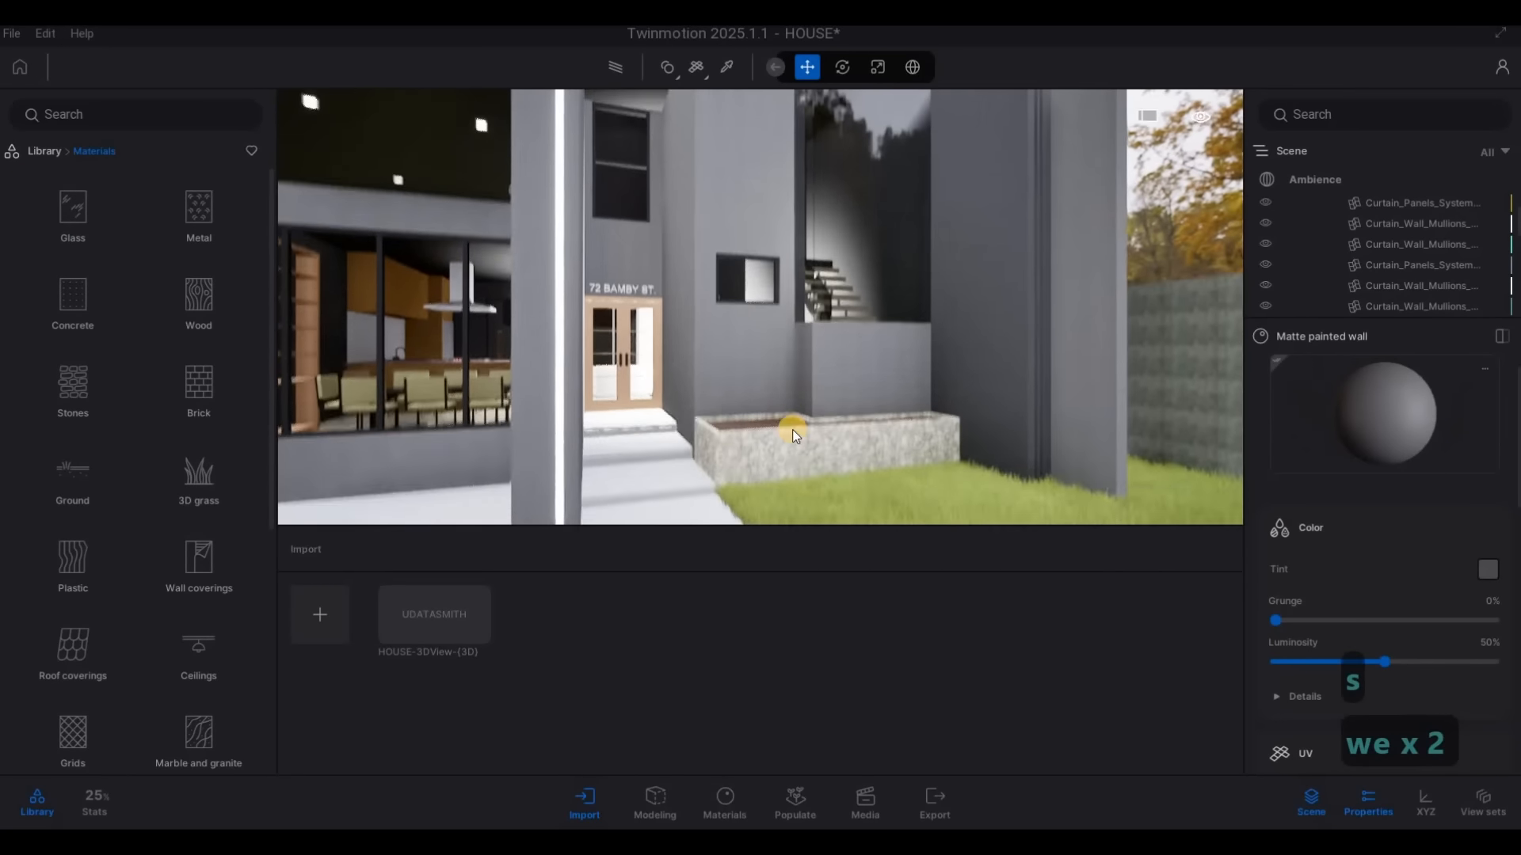
{"action": "key", "text": "w"}
{"action": "key", "text": "w"}
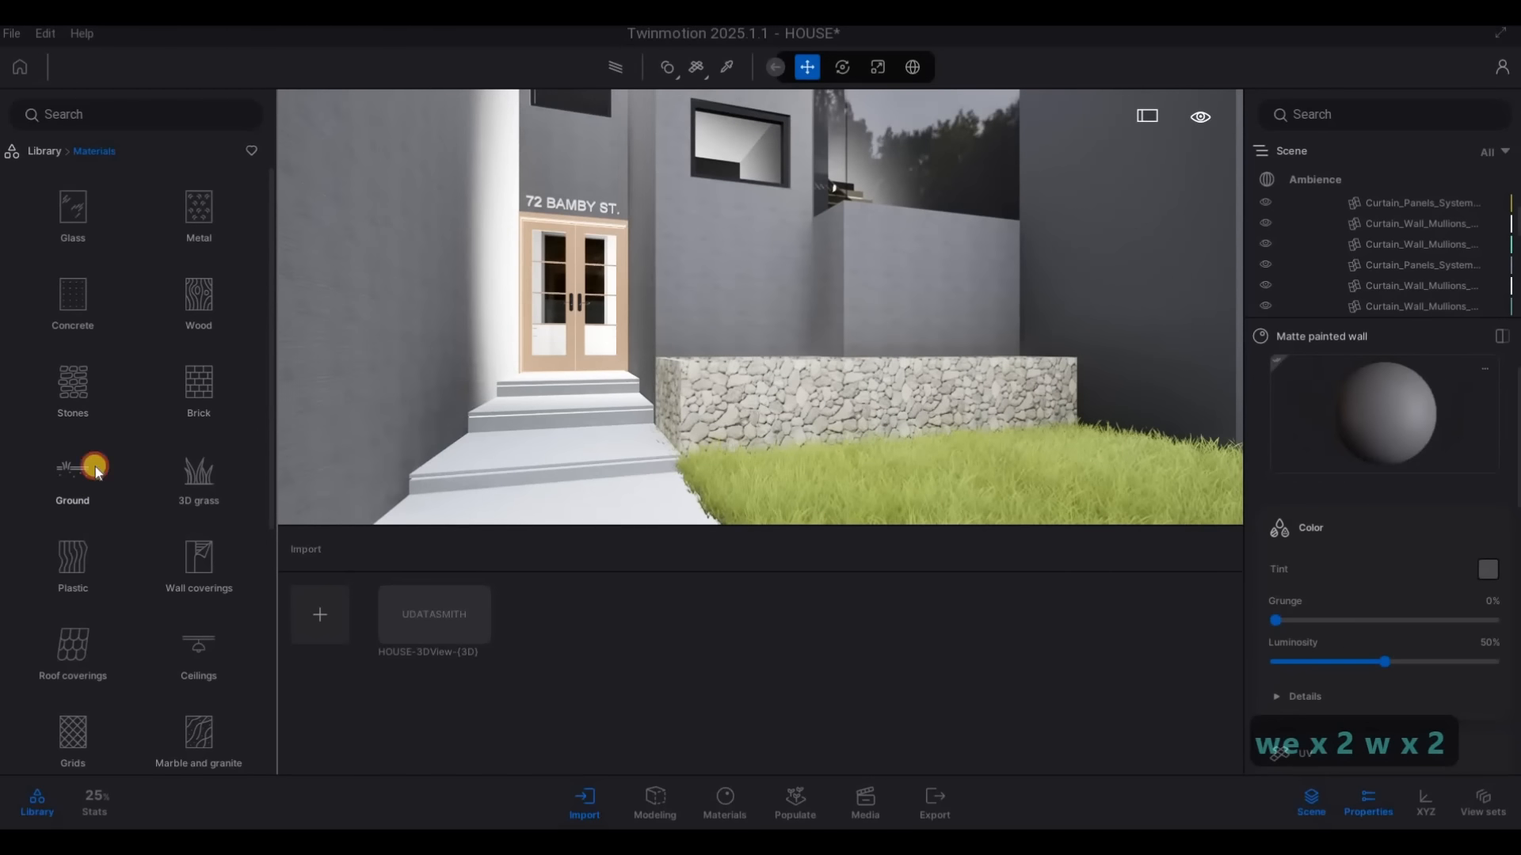
{"action": "left_click", "coordinate": [95, 467]}
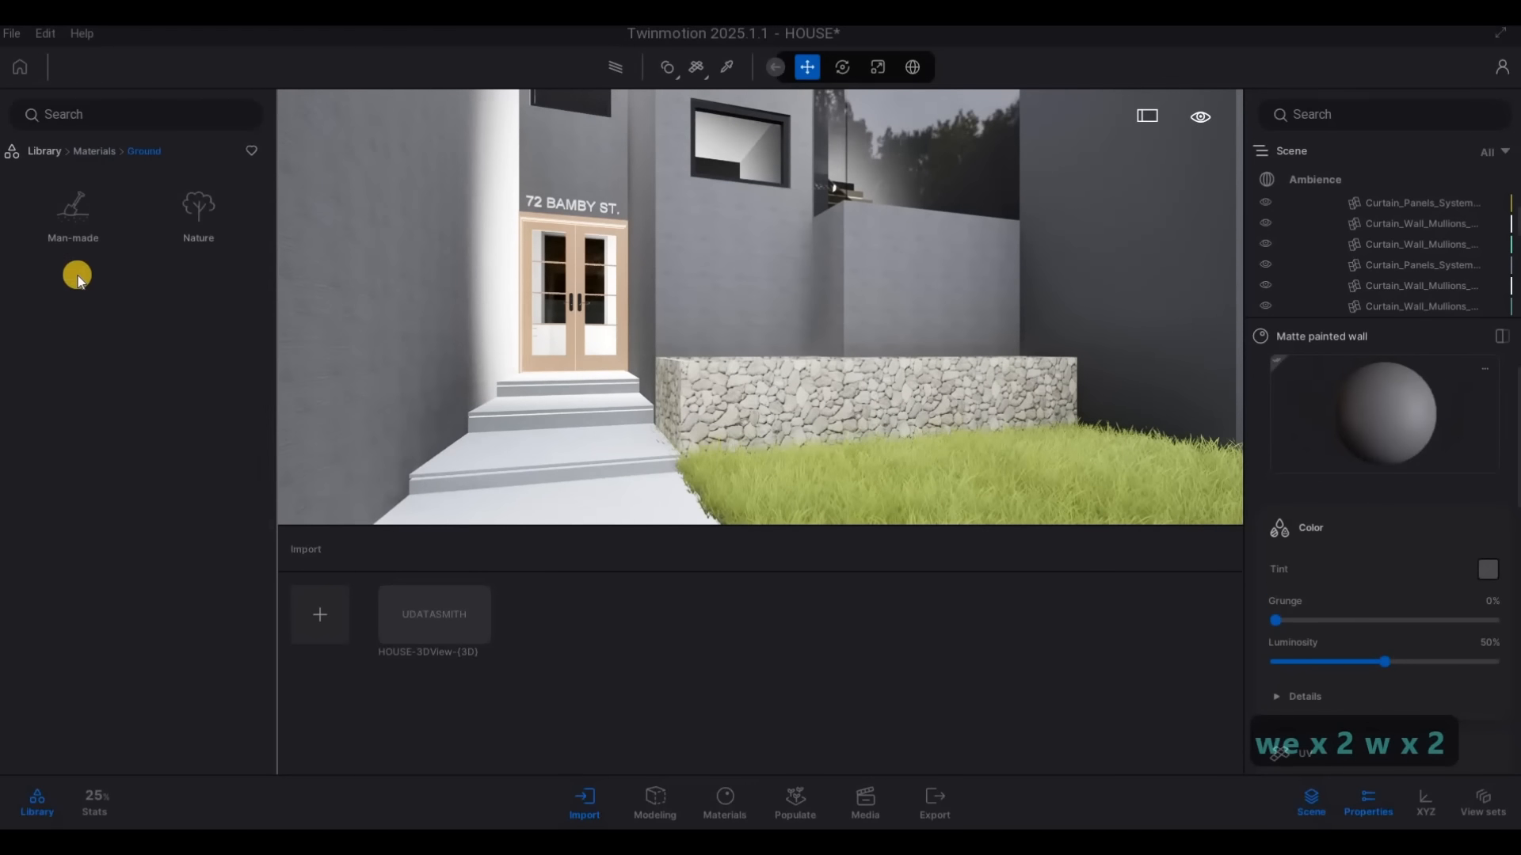
{"action": "left_click", "coordinate": [78, 211]}
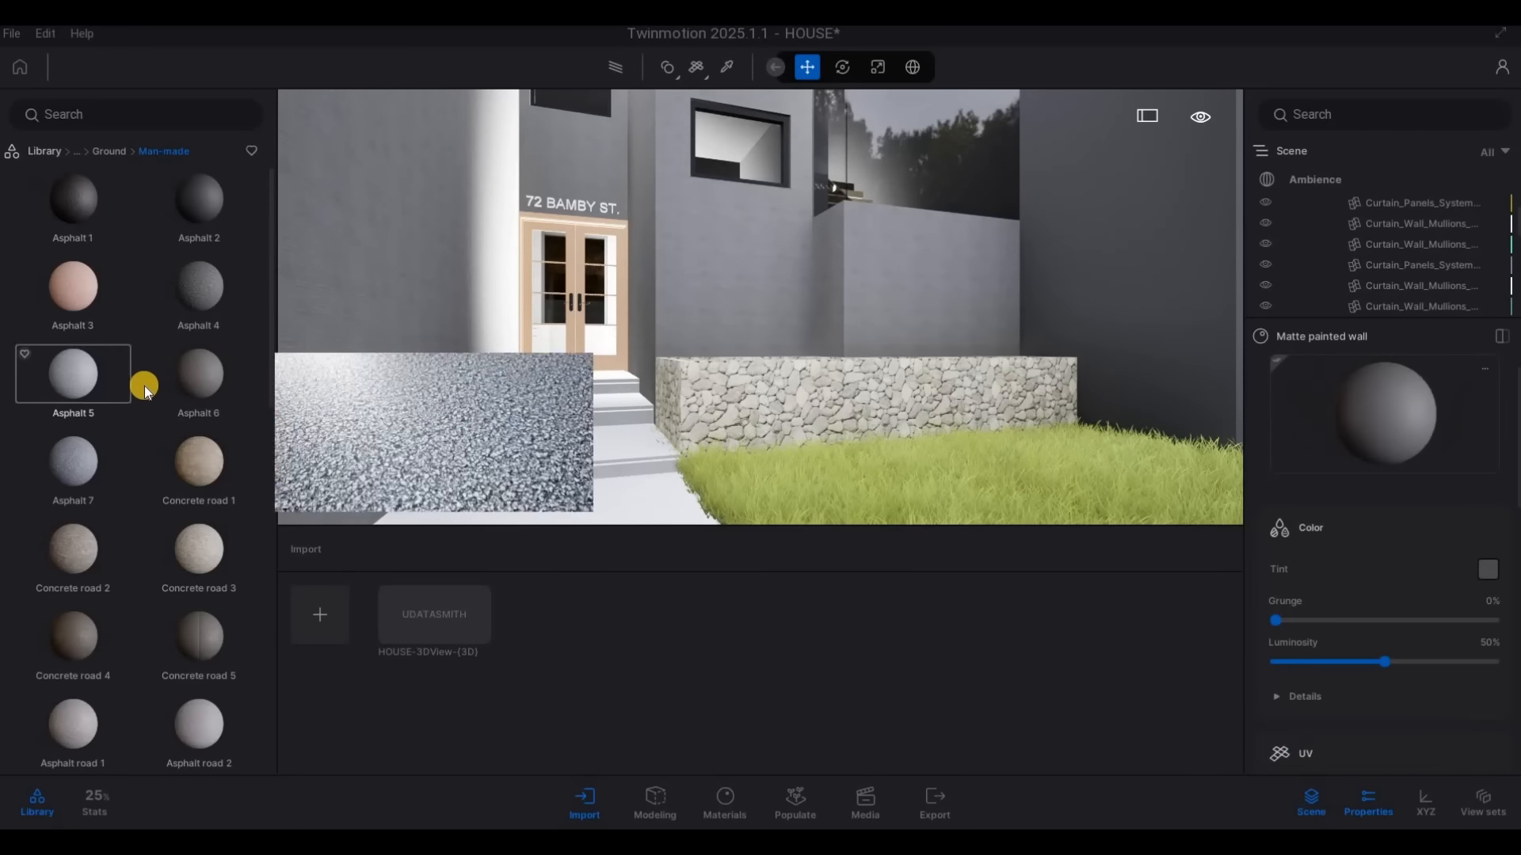
Apply the Concrete road 5 material to the sidewalk in front of the lawn and set its scale to 10
{"action": "scroll", "coordinate": [144, 386], "scroll_direction": "down", "scroll_amount": 2}
{"action": "key", "text": "s"}
{"action": "key", "text": "s"}
{"action": "key", "text": "s"}
{"action": "key", "text": "s"}
{"action": "key", "text": "d"}
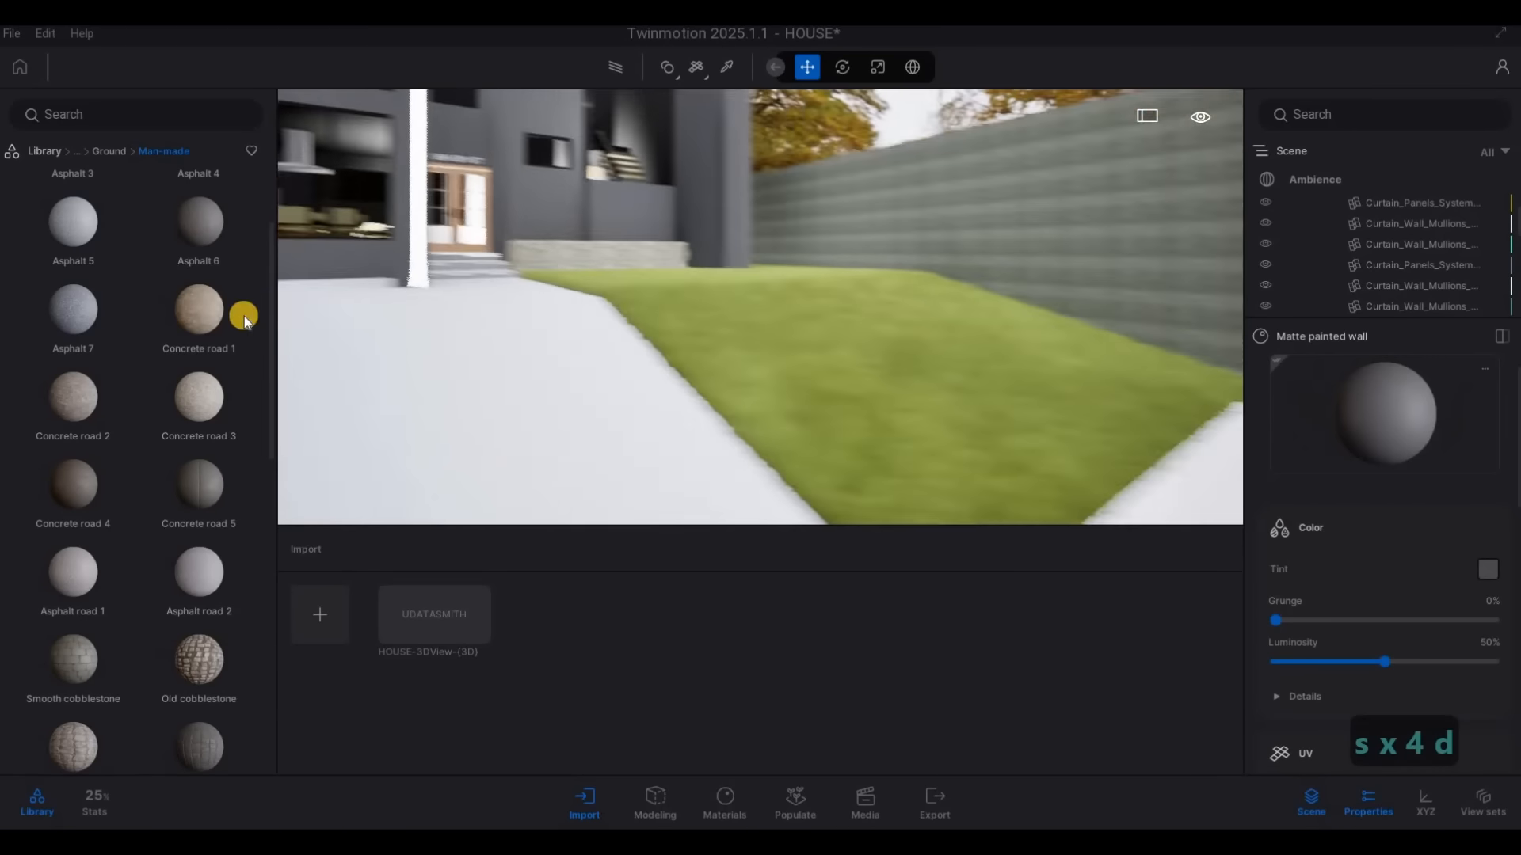
{"action": "key", "text": "s"}
{"action": "left_click_drag", "start_coordinate": [552, 498], "coordinate": [584, 488]}
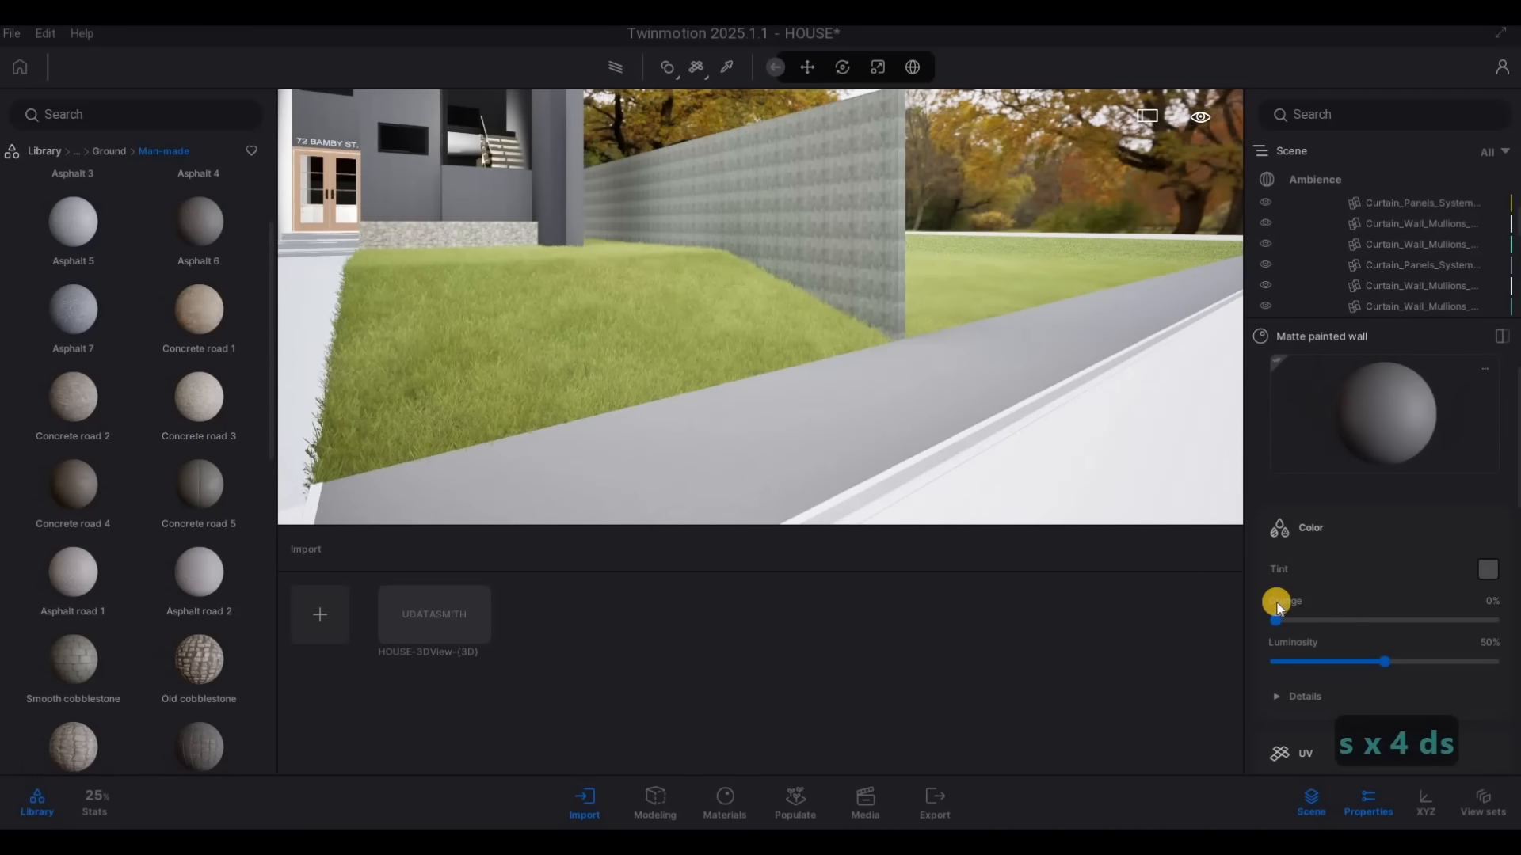
{"action": "scroll", "coordinate": [1356, 618], "scroll_direction": "down", "scroll_amount": 5}
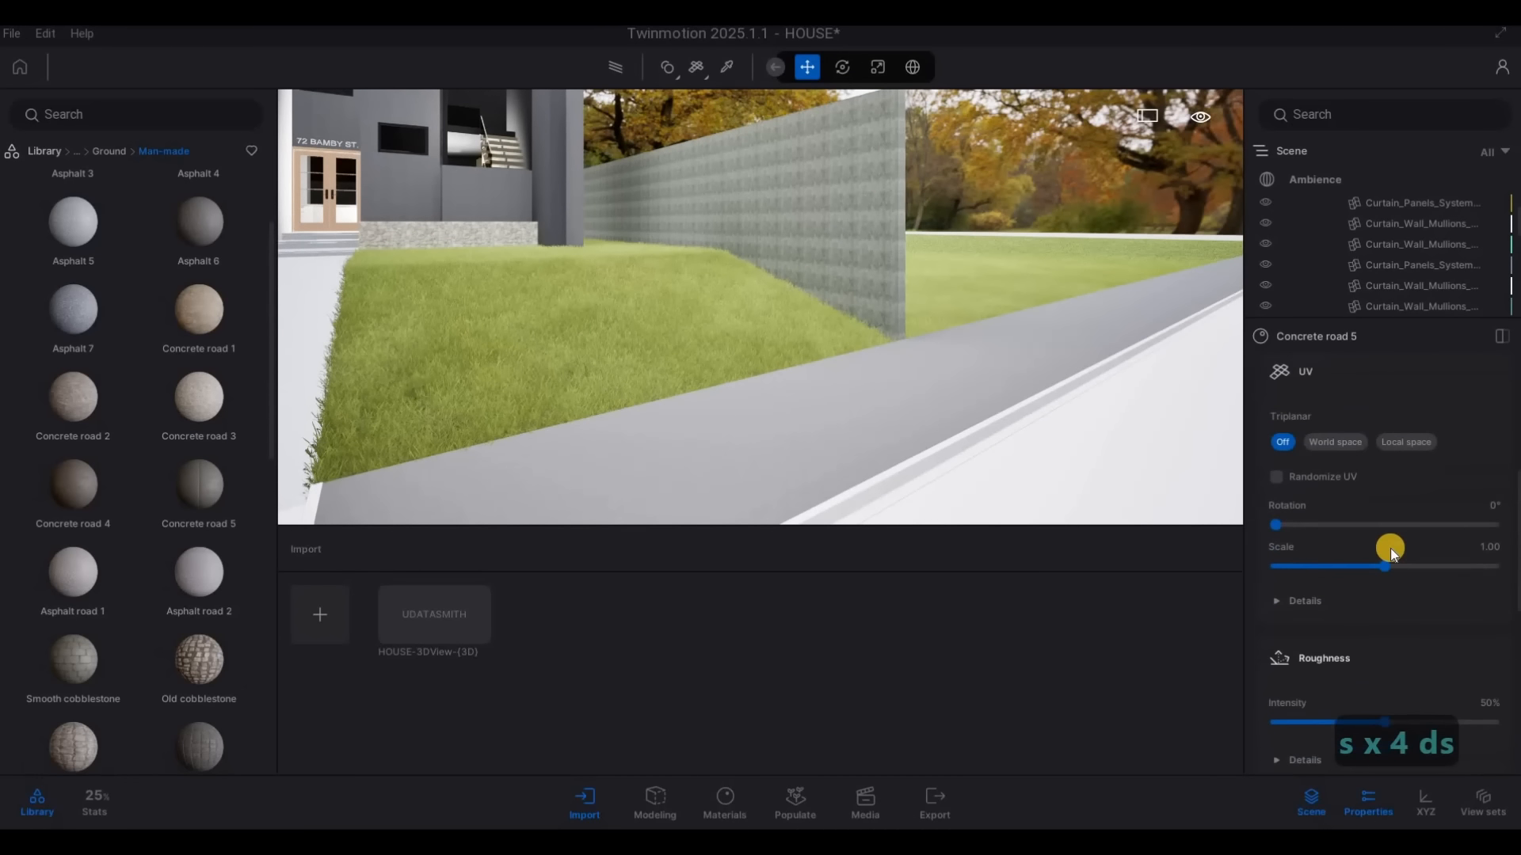
{"action": "left_click_drag", "start_coordinate": [1500, 555], "coordinate": [1512, 558]}
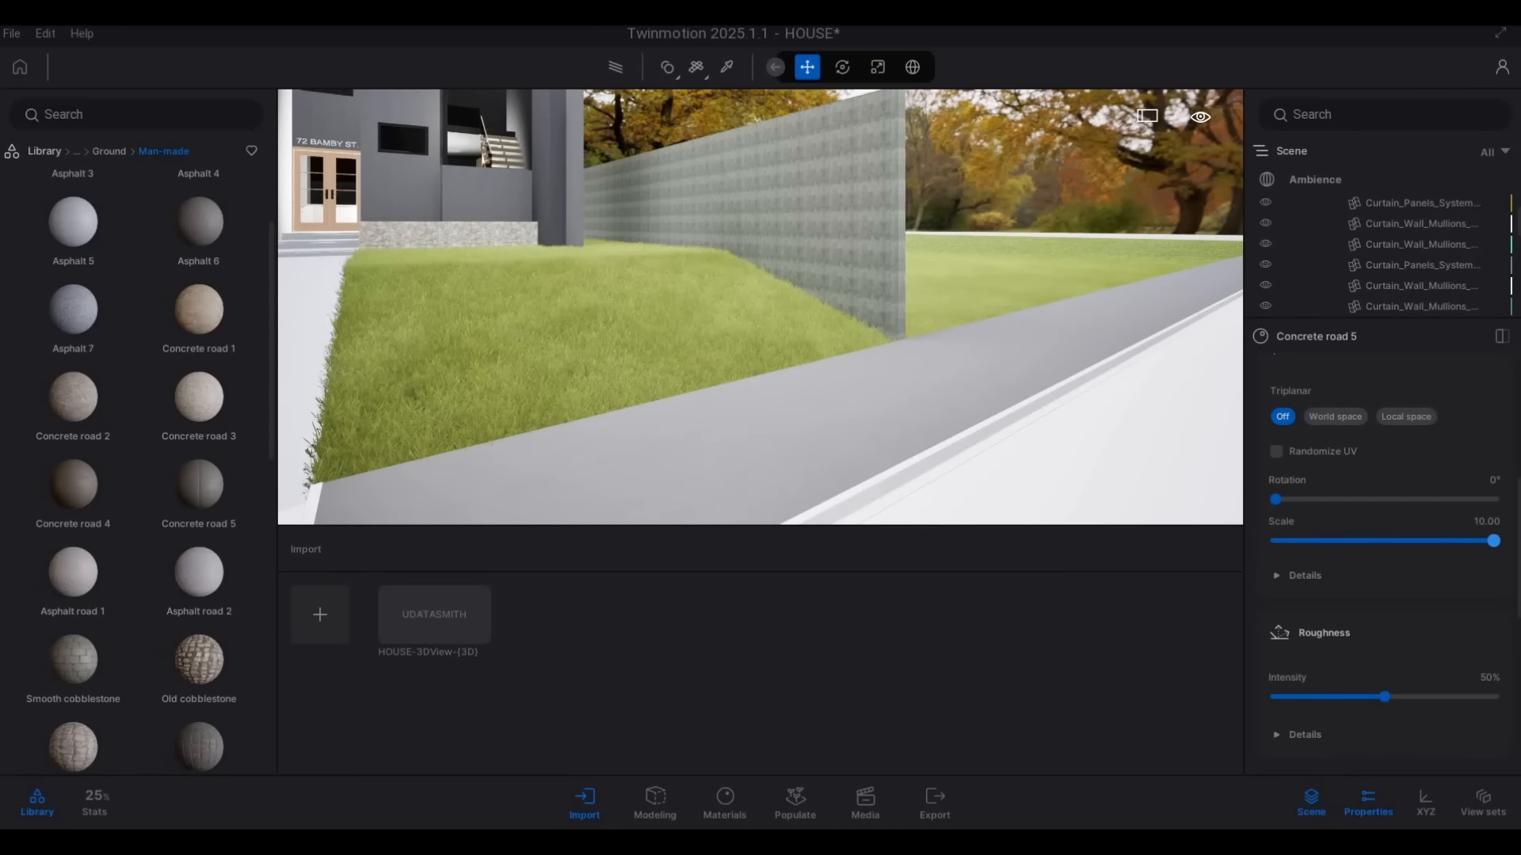
Apply the Concrete road 4 material to the curb along the sidewalk edge
{"action": "key", "text": "s"}
{"action": "key", "text": "a"}
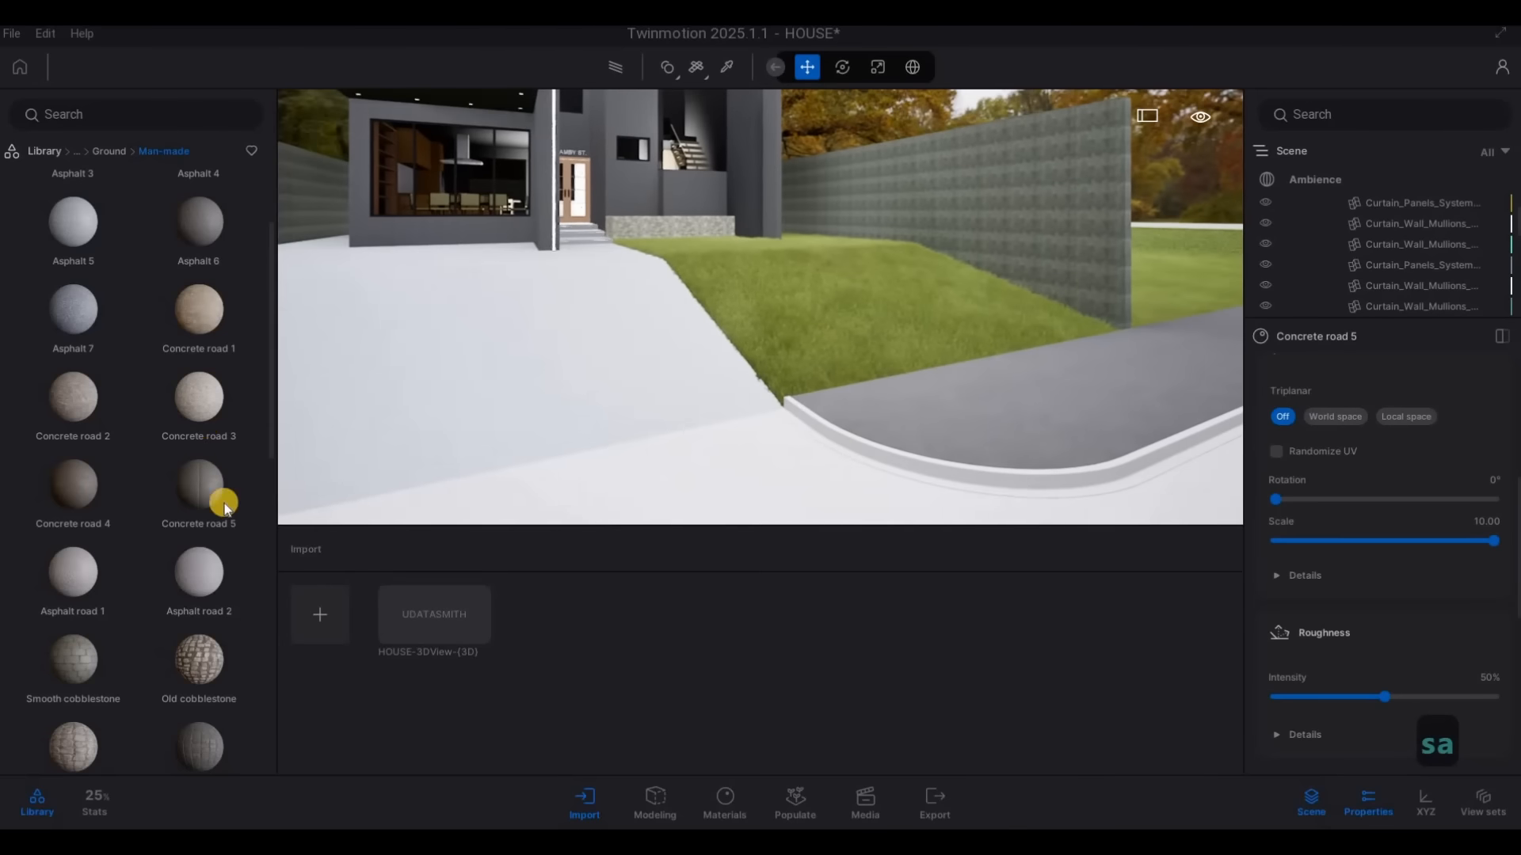
{"action": "key", "text": "d"}
{"action": "key", "text": "d"}
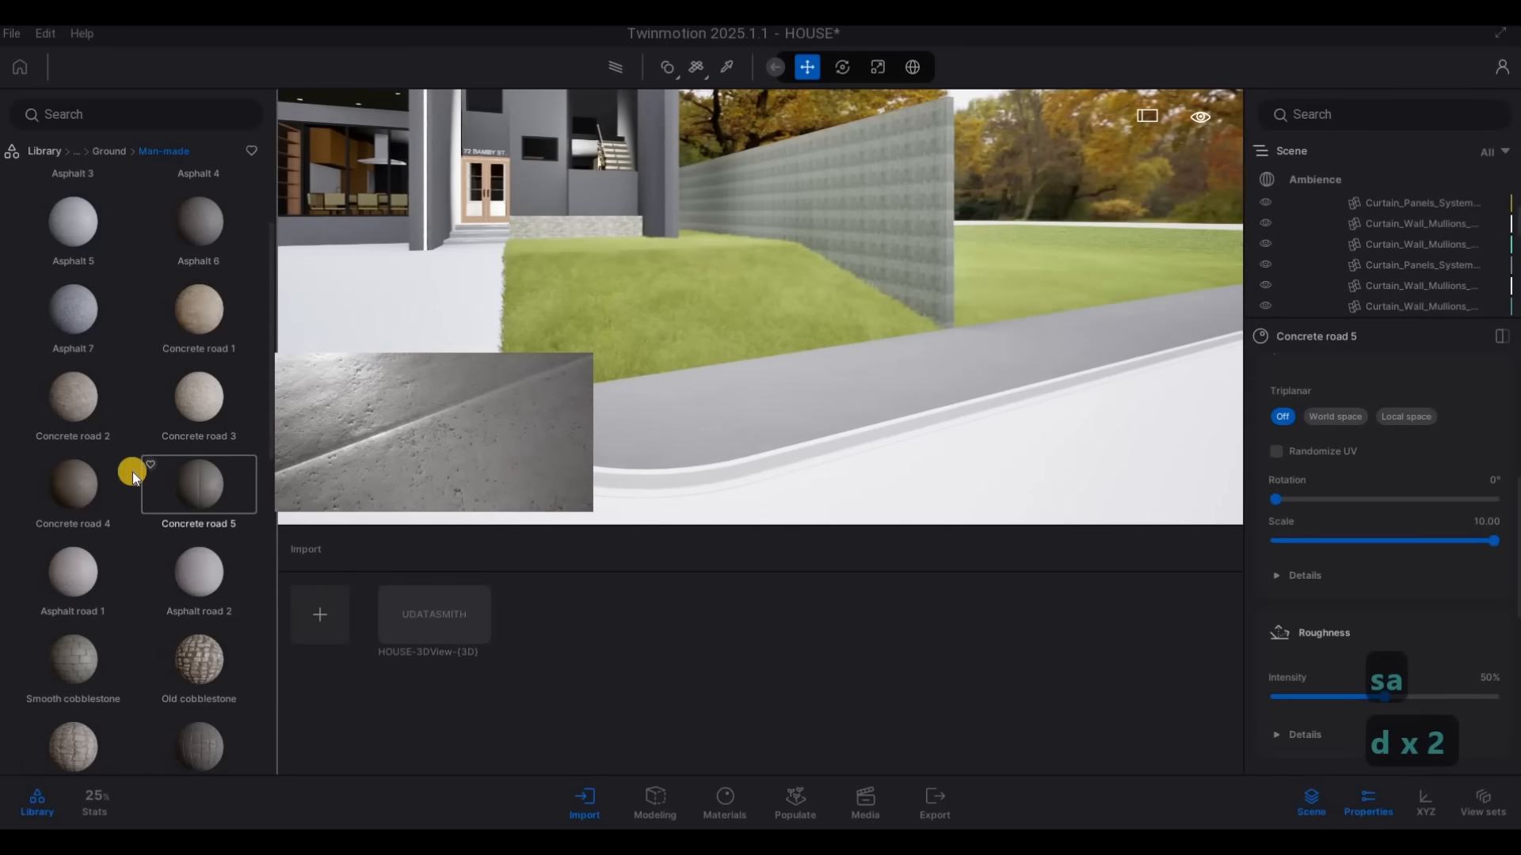
{"action": "left_click_drag", "start_coordinate": [545, 497], "coordinate": [515, 463]}
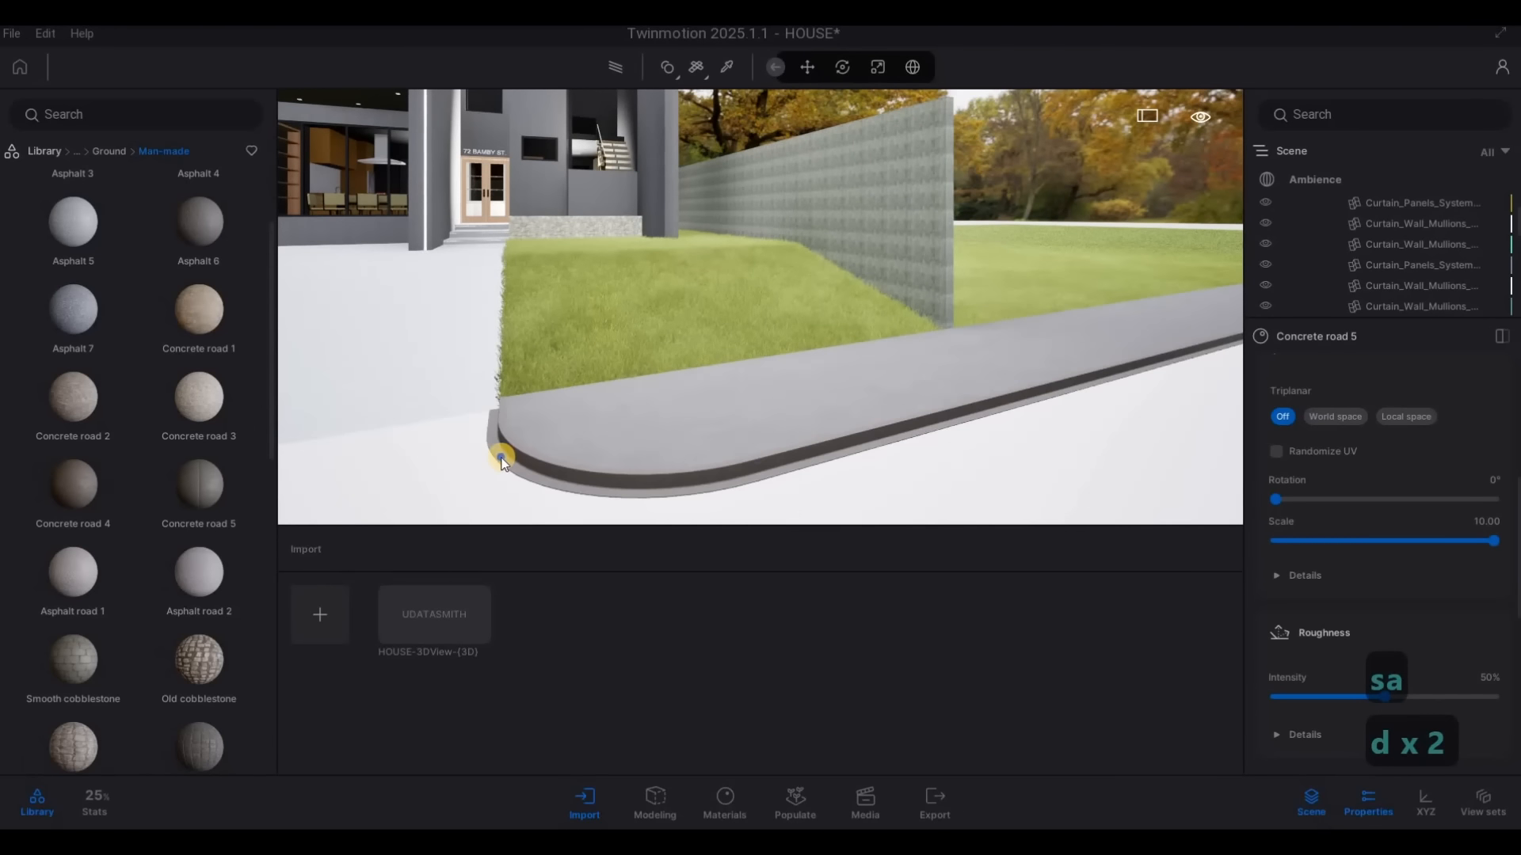
{"action": "left_click", "coordinate": [501, 457]}
Try Grassy cobblestone with an increased scale on the driveway, replacing it with Herringbone cobblestone 2 at scale 10
{"action": "key", "text": "a"}
{"action": "key", "text": "s"}
{"action": "key", "text": "a"}
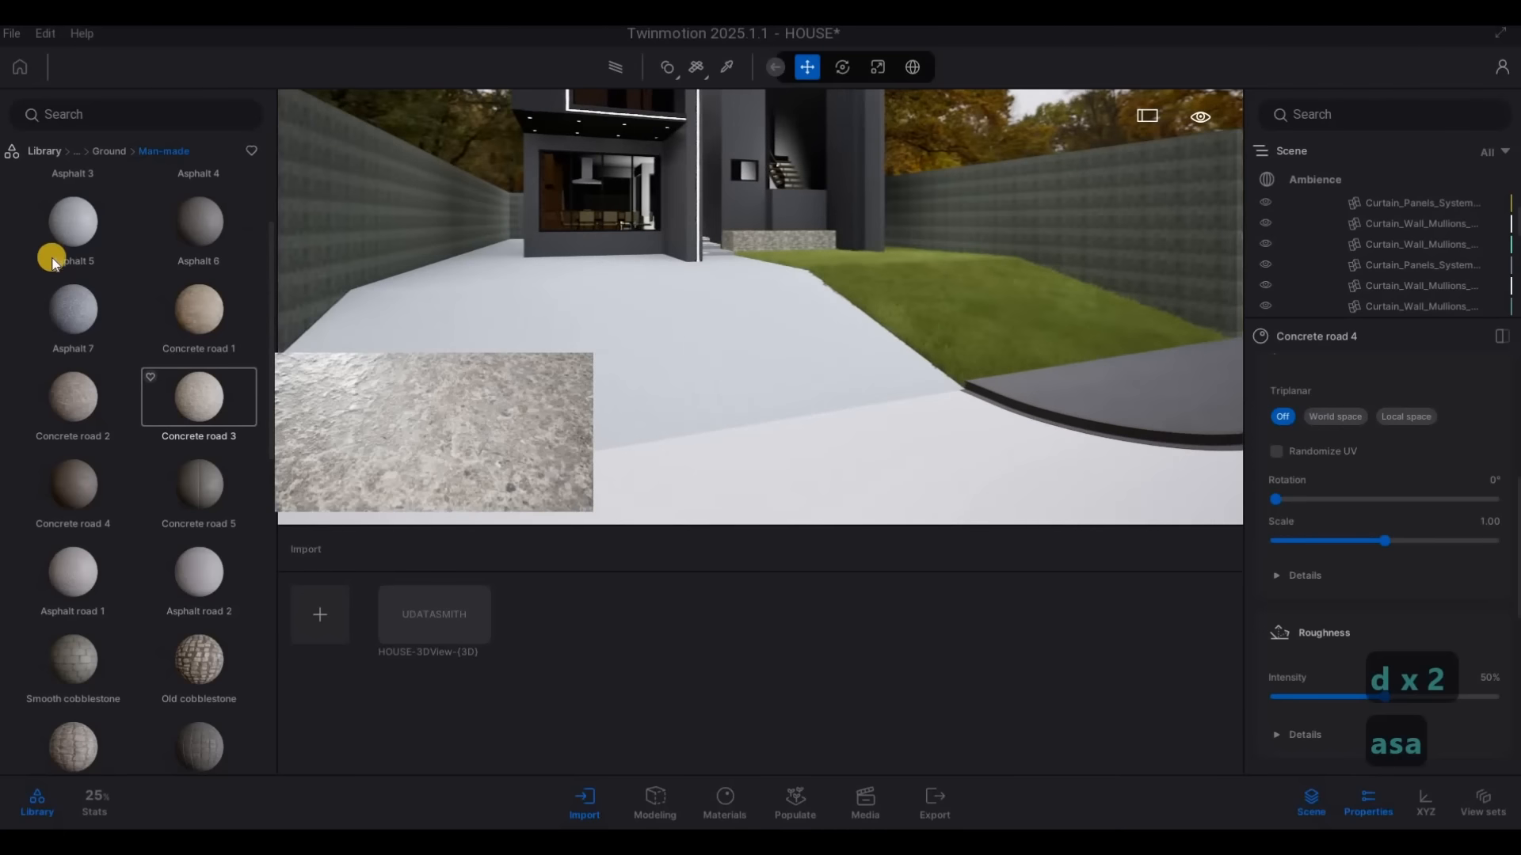
{"action": "left_click", "coordinate": [52, 261]}
{"action": "scroll", "coordinate": [147, 605], "scroll_direction": "down", "scroll_amount": 5}
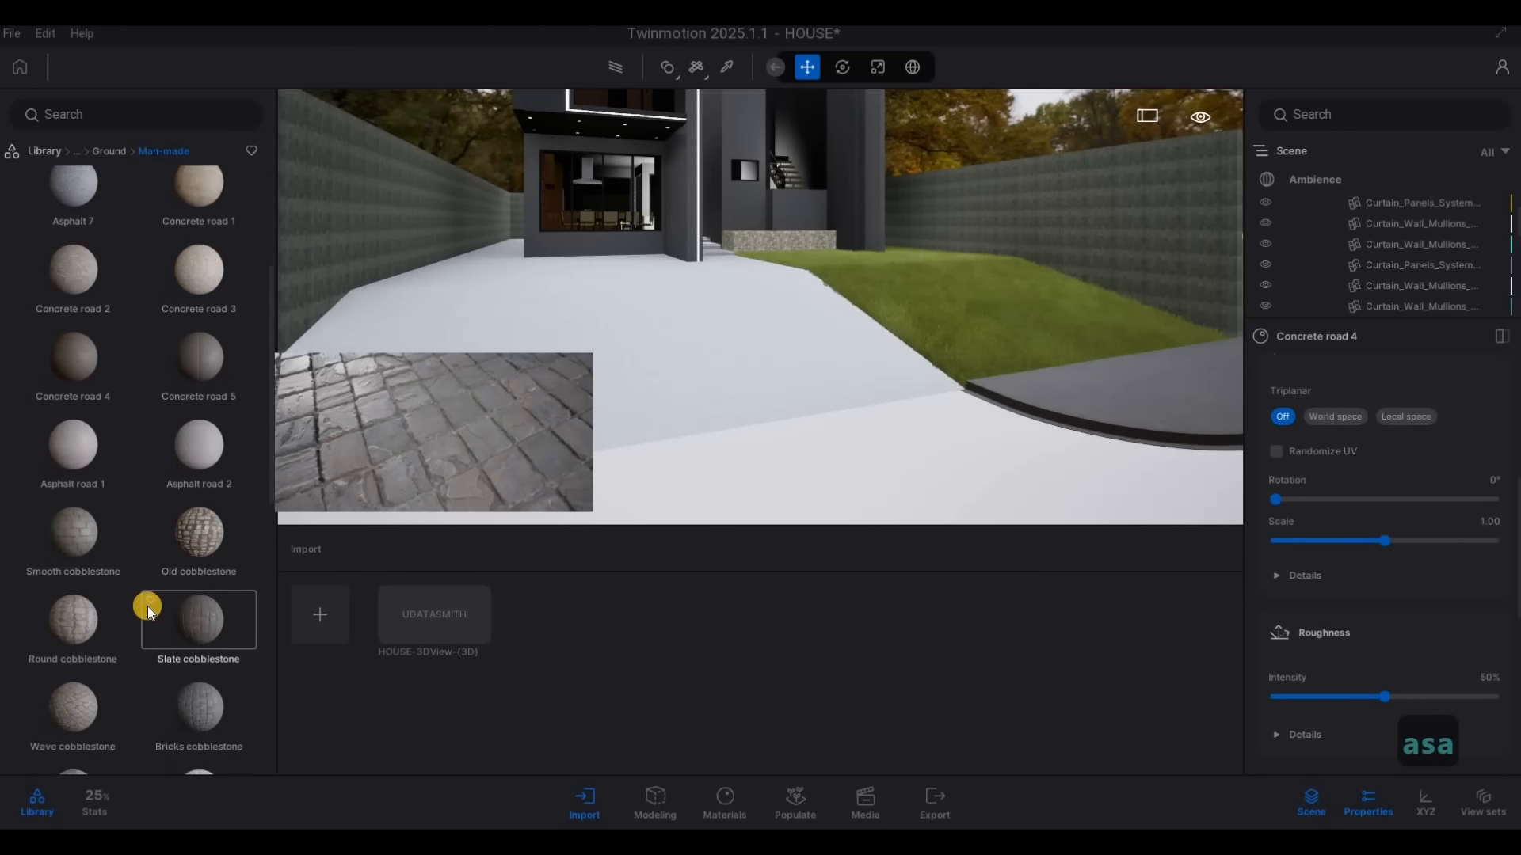
{"action": "scroll", "coordinate": [73, 406], "scroll_direction": "down", "scroll_amount": 2}
{"action": "left_click_drag", "start_coordinate": [76, 389], "coordinate": [539, 406]}
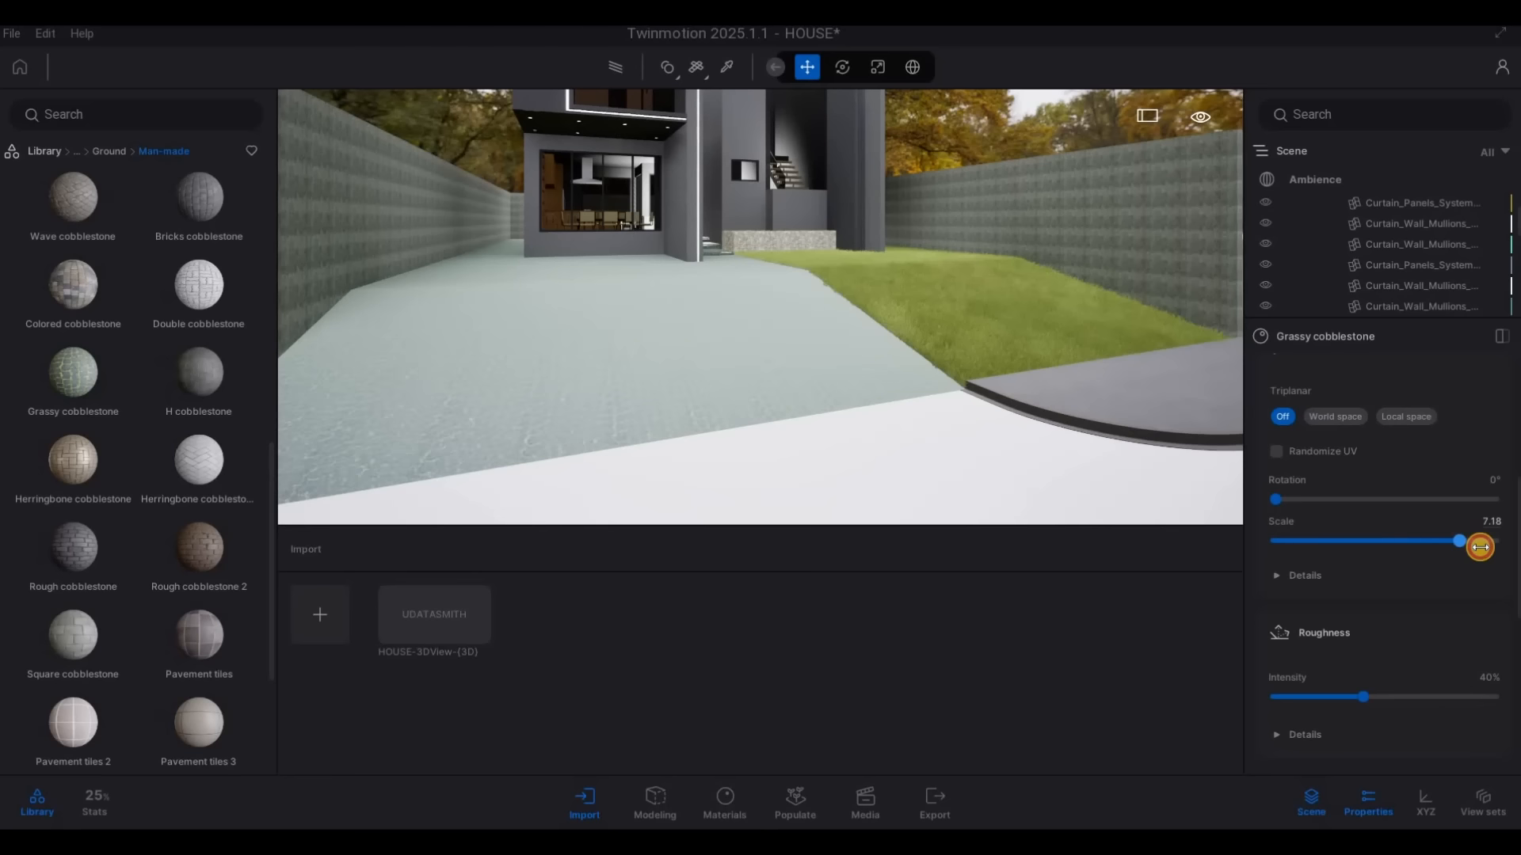
{"action": "left_click_drag", "start_coordinate": [1492, 547], "coordinate": [1501, 548]}
{"action": "left_click_drag", "start_coordinate": [226, 466], "coordinate": [539, 409]}
{"action": "left_click_drag", "start_coordinate": [1439, 541], "coordinate": [1499, 545]}
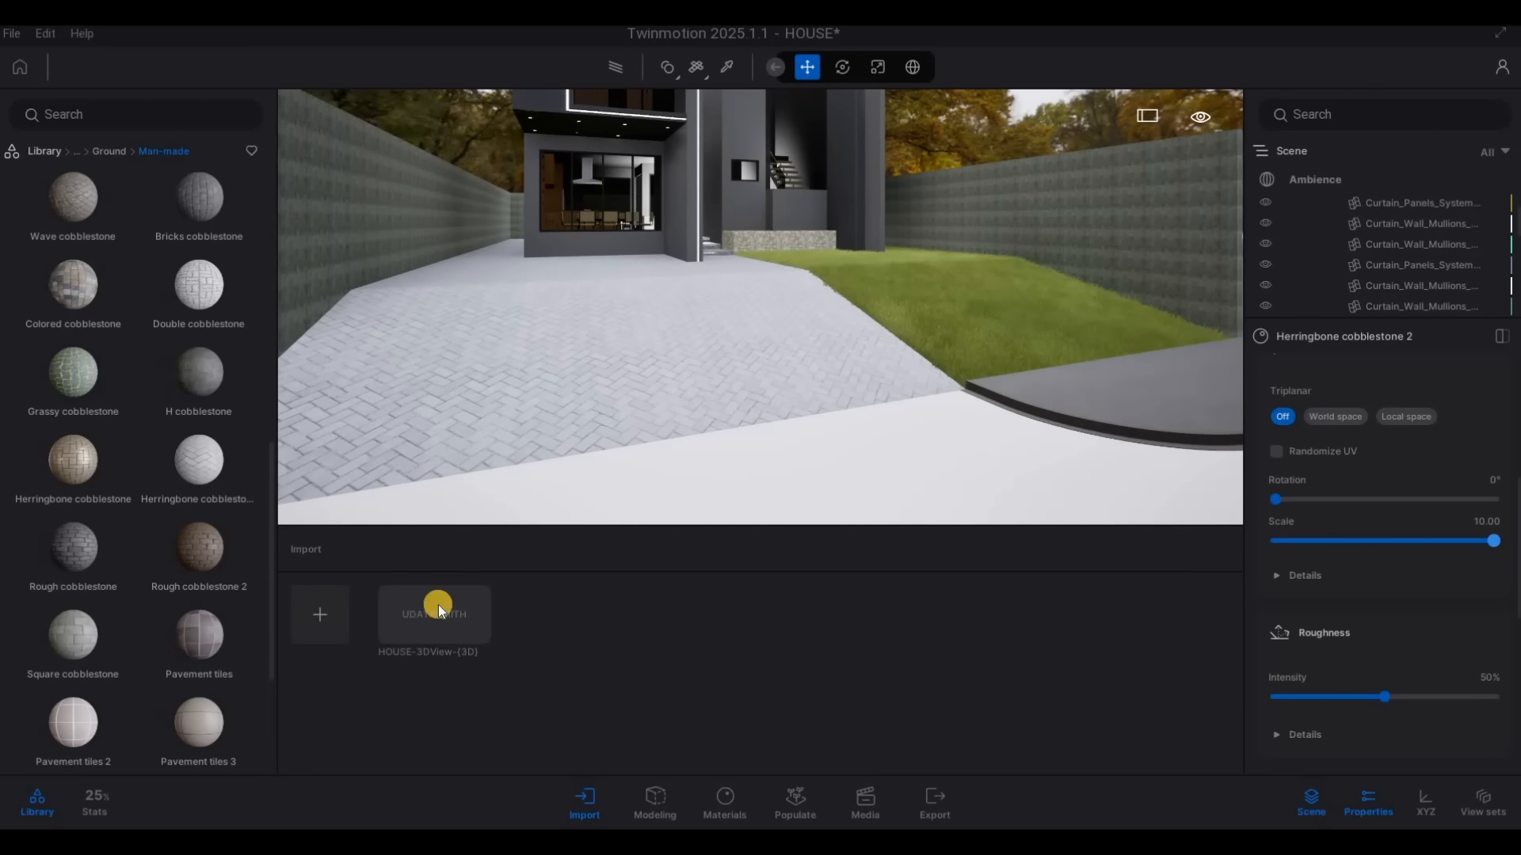
Try the Rough cobblestone 2 material on the driveway with its scale set to 8.49
{"action": "left_click_drag", "start_coordinate": [204, 546], "coordinate": [511, 418]}
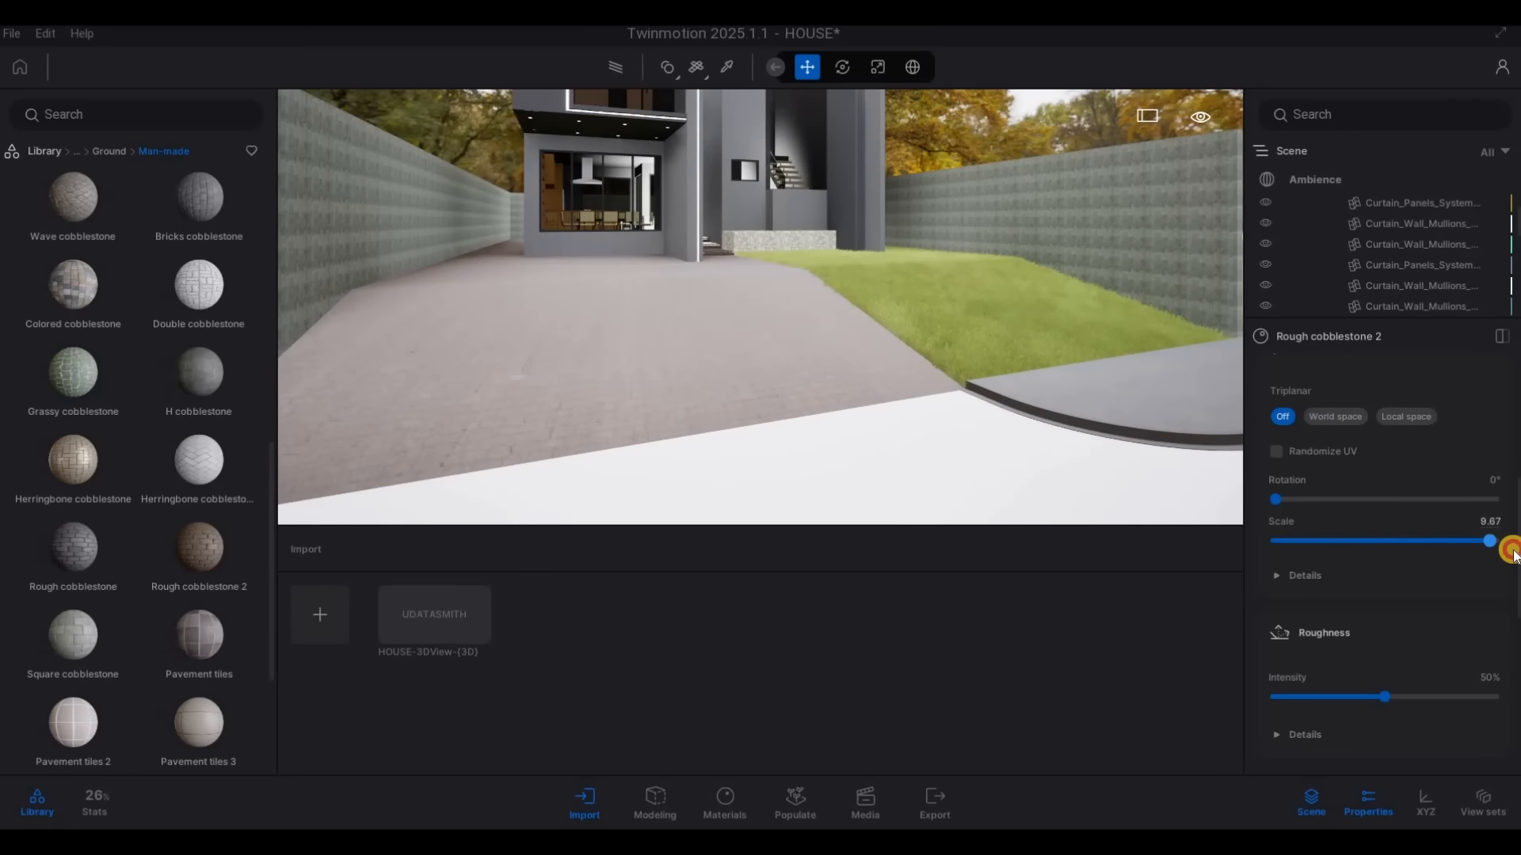
{"action": "right_click_drag", "start_coordinate": [712, 395], "coordinate": [788, 411]}
{"action": "key", "text": "a"}
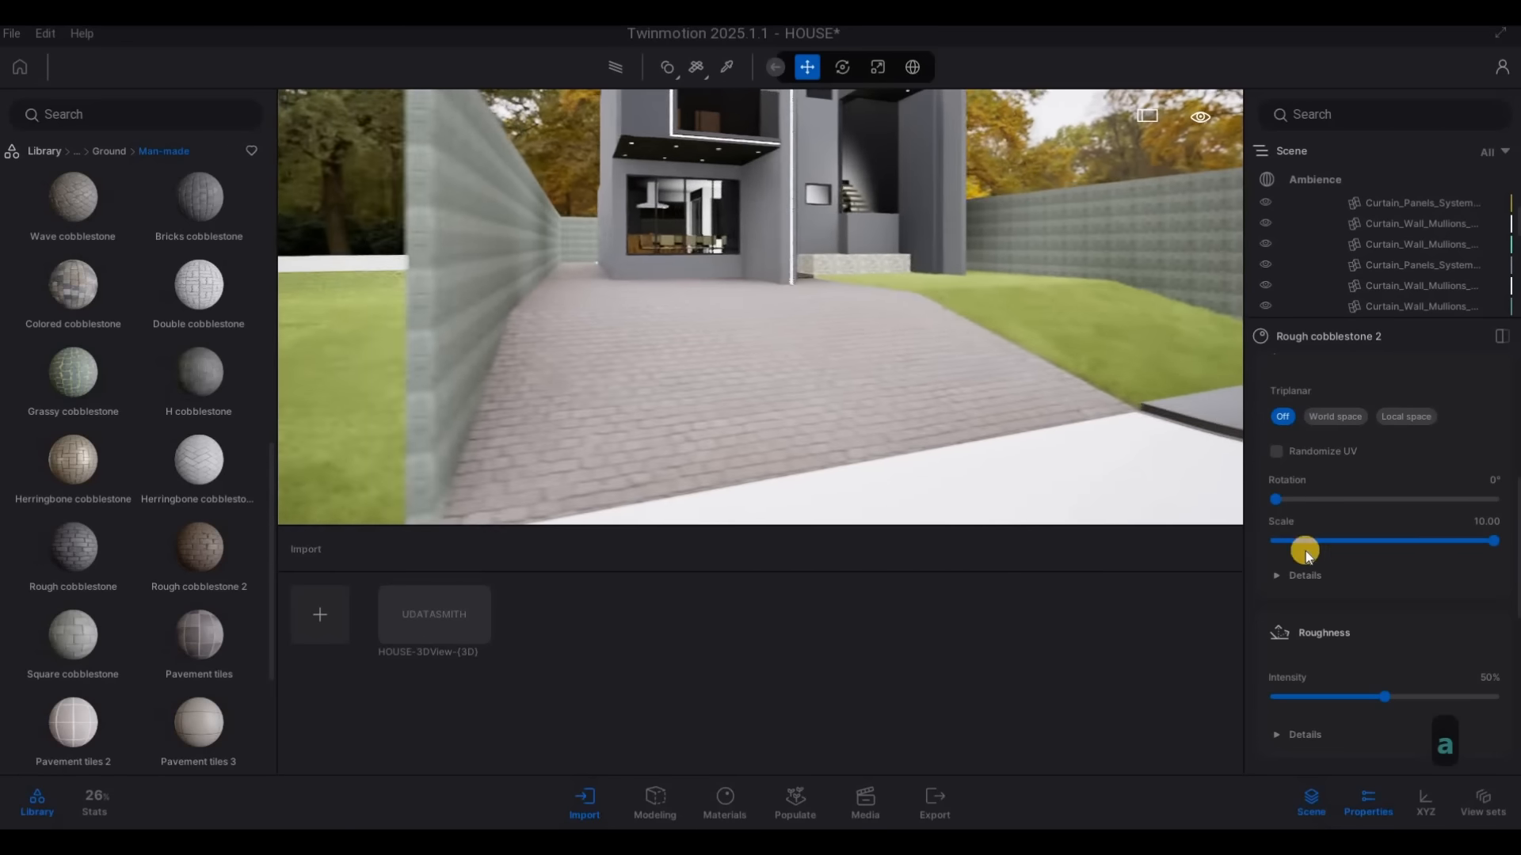
{"action": "key", "text": "w"}
{"action": "left_click_drag", "start_coordinate": [1491, 544], "coordinate": [1475, 542]}
Apply the W cobblestone material to the driveway and set its scale to 10
{"action": "scroll", "coordinate": [182, 570], "scroll_direction": "down", "scroll_amount": 1}
{"action": "scroll", "coordinate": [172, 553], "scroll_direction": "down", "scroll_amount": 2}
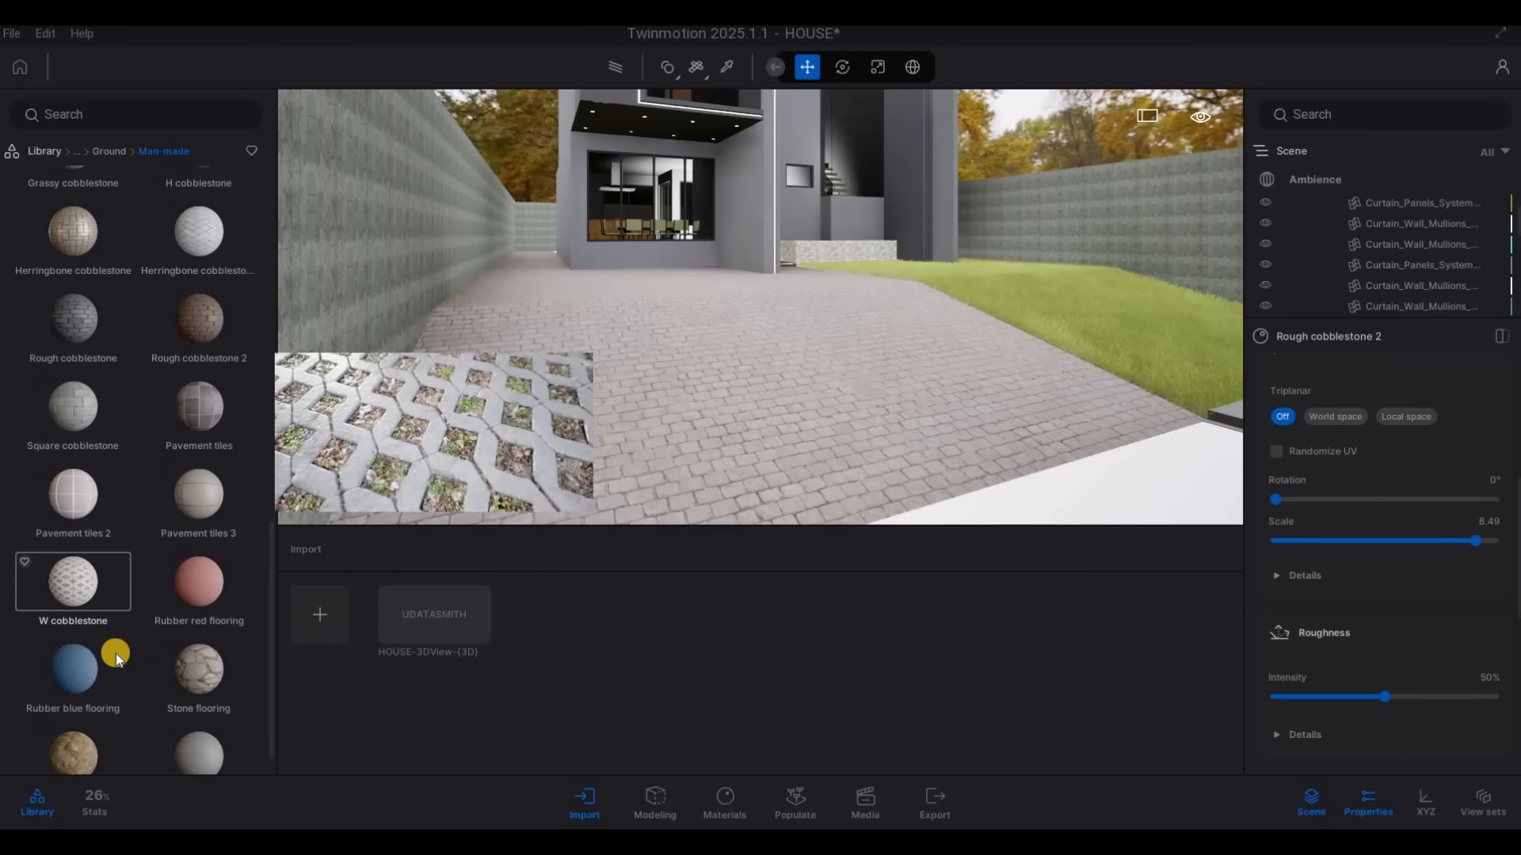
{"action": "scroll", "coordinate": [116, 653], "scroll_direction": "down", "scroll_amount": 1}
{"action": "left_click_drag", "start_coordinate": [89, 554], "coordinate": [997, 509]}
{"action": "left_click_drag", "start_coordinate": [1507, 540], "coordinate": [1501, 540]}
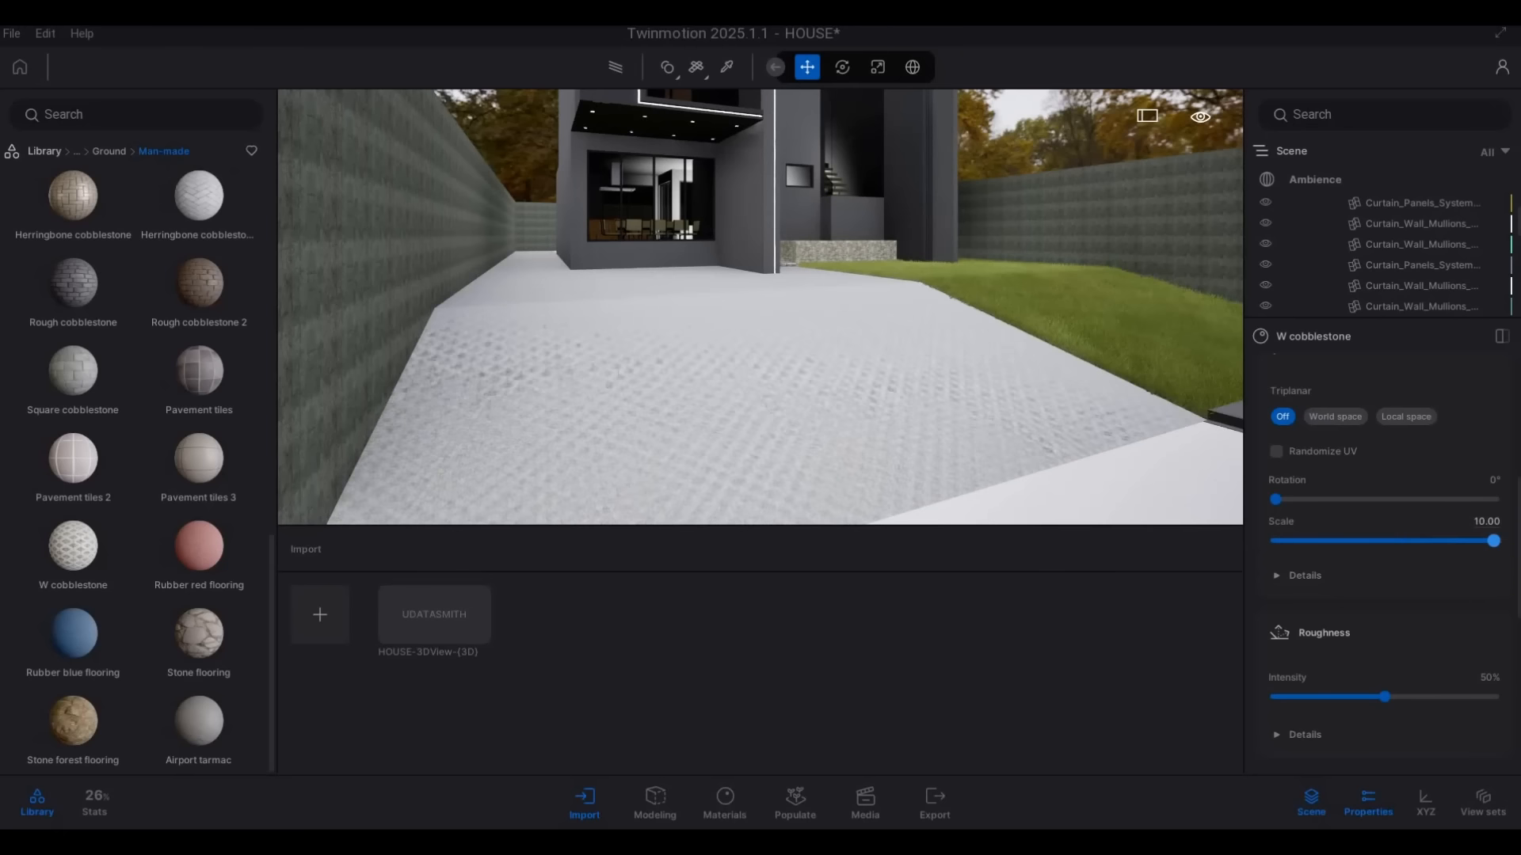
Examine the W cobblestone paving on the driveway from farther back and close to the entrance
{"action": "key", "text": "s"}
{"action": "key", "text": "s"}
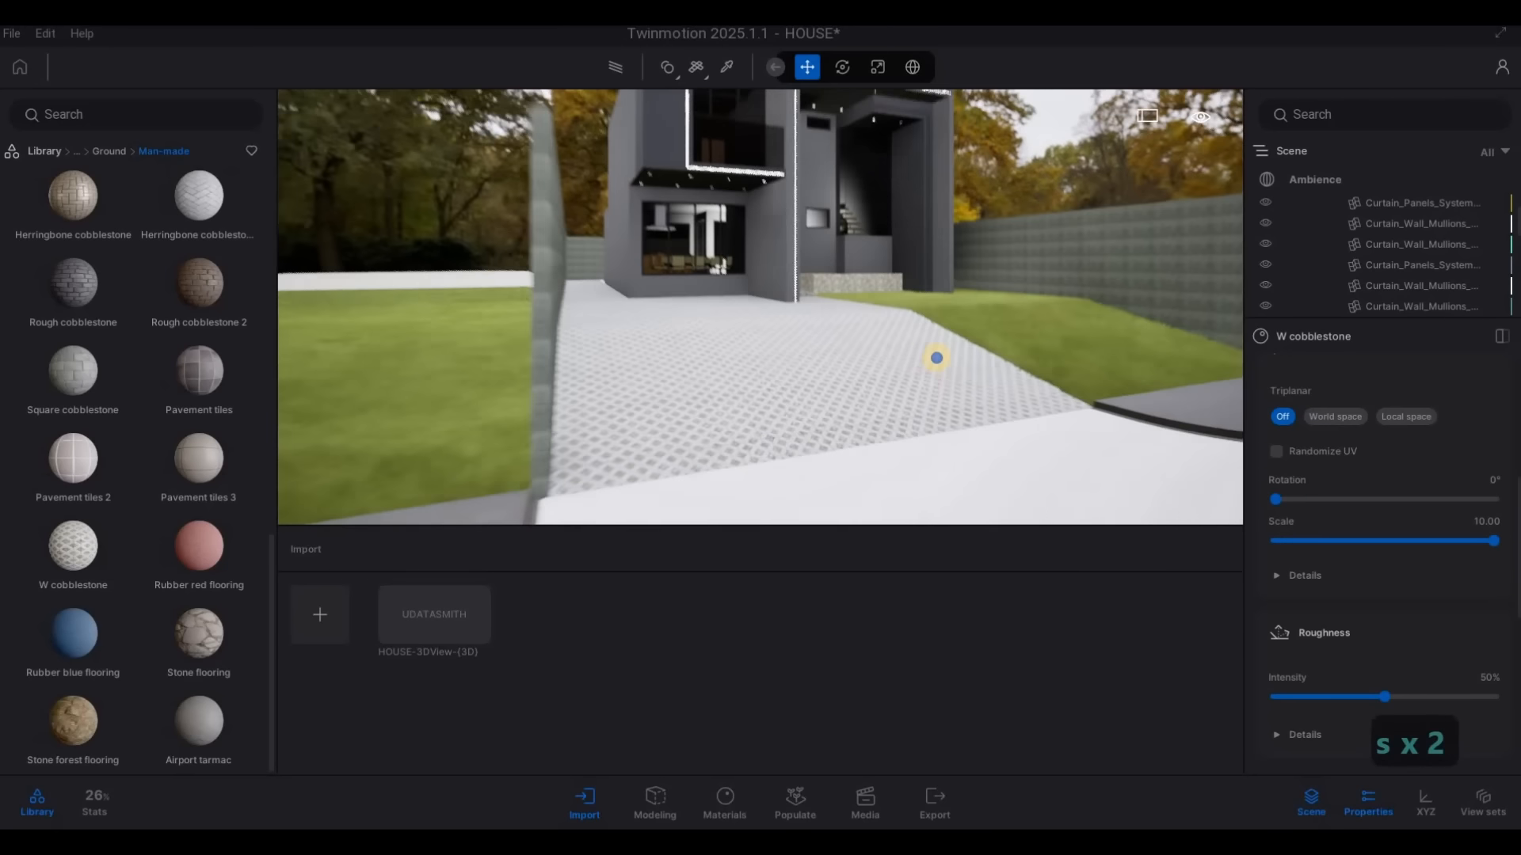
{"action": "key", "text": "d"}
{"action": "key", "text": "w"}
{"action": "key", "text": "w"}
{"action": "key", "text": "w"}
{"action": "key", "text": "d"}
{"action": "key", "text": "q"}
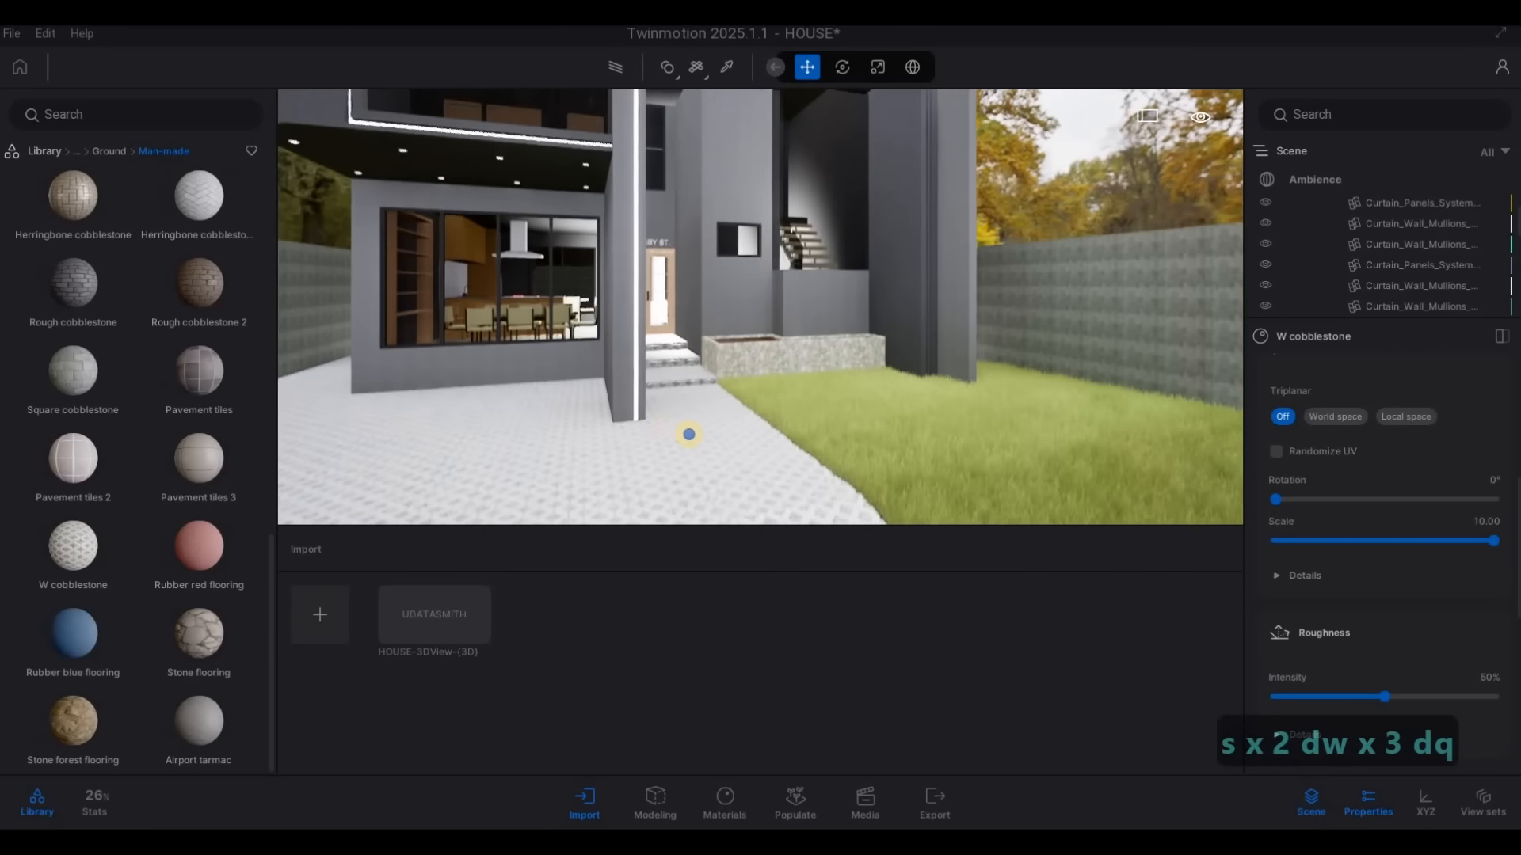
Apply the Asphalt 5 material to the white road surface in front of the house
{"action": "key", "text": "s"}
{"action": "key", "text": "s"}
{"action": "key", "text": "s"}
{"action": "key", "text": "s"}
{"action": "key", "text": "s"}
{"action": "key", "text": "s"}
{"action": "key", "text": "s"}
{"action": "key", "text": "s"}
{"action": "key", "text": "s"}
{"action": "key", "text": "a"}
{"action": "key", "text": "e"}
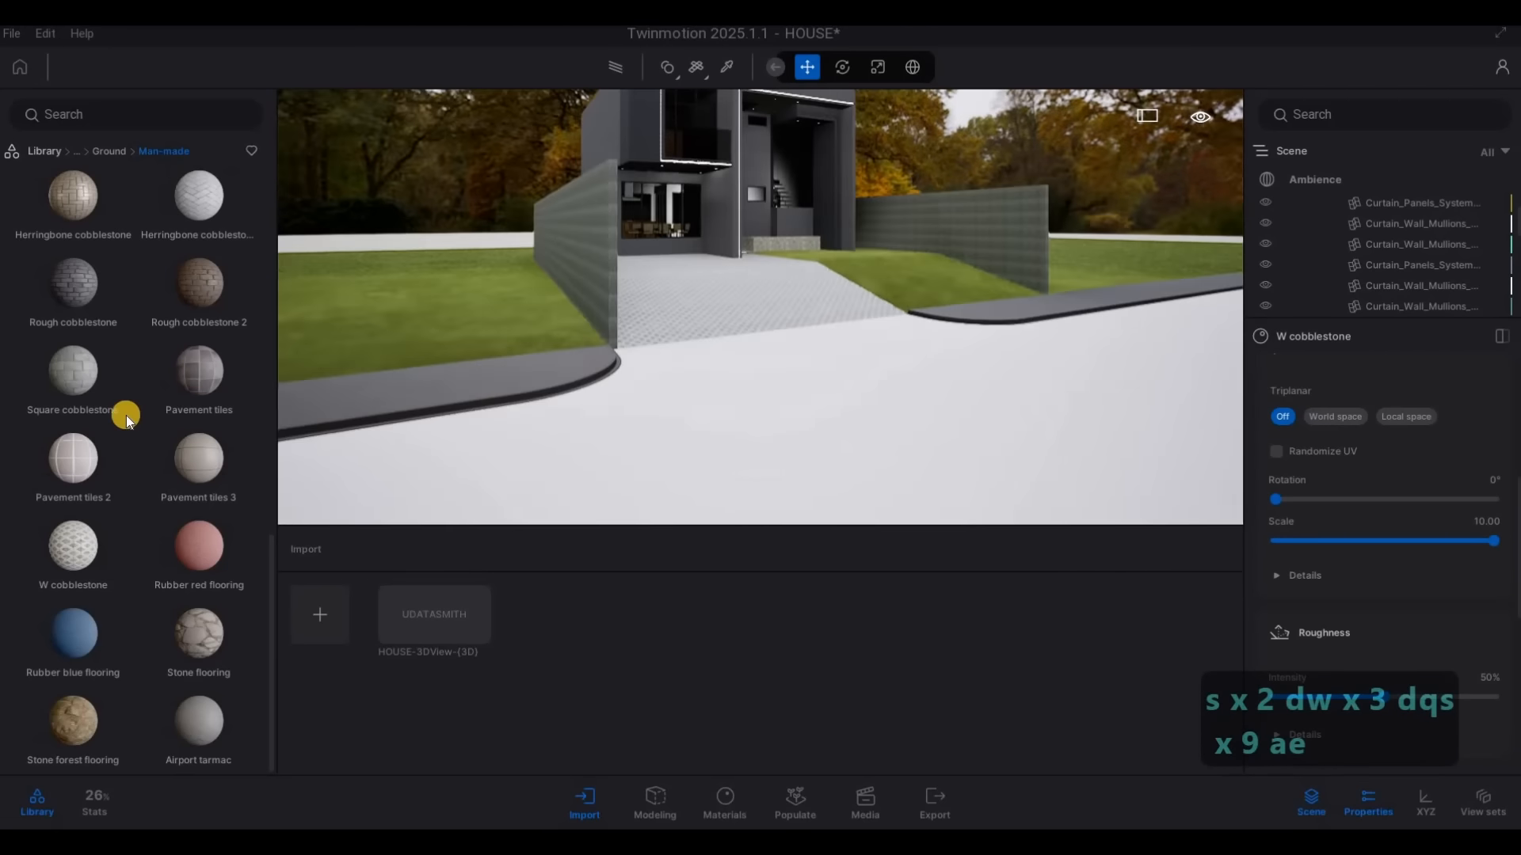
{"action": "mouse_move", "coordinate": [98, 411]}
{"action": "scroll", "coordinate": [98, 412], "scroll_direction": "up", "scroll_amount": 10}
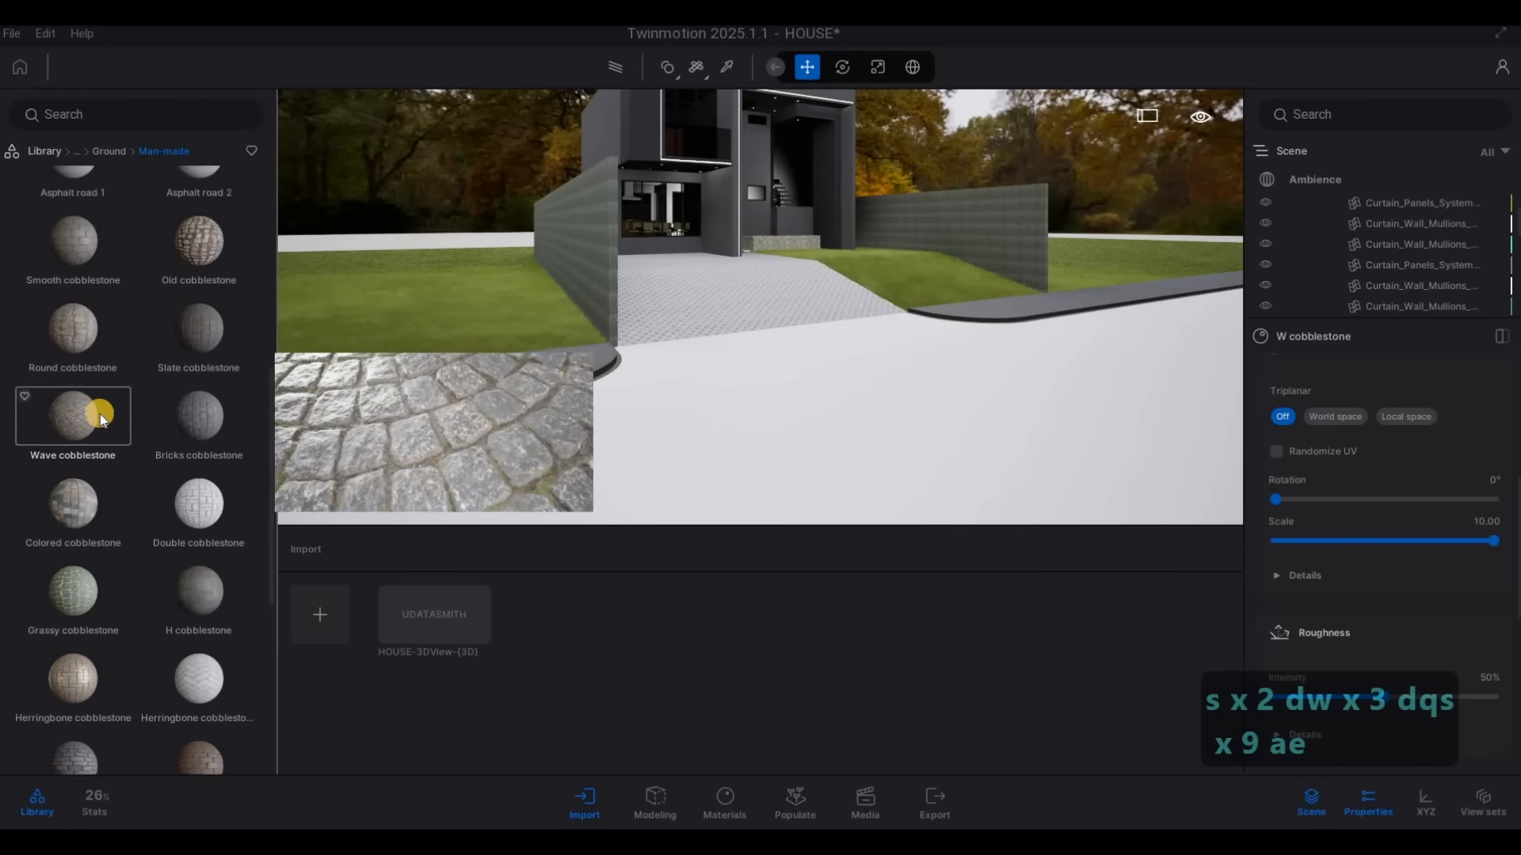
{"action": "left_click_drag", "start_coordinate": [75, 321], "coordinate": [614, 416]}
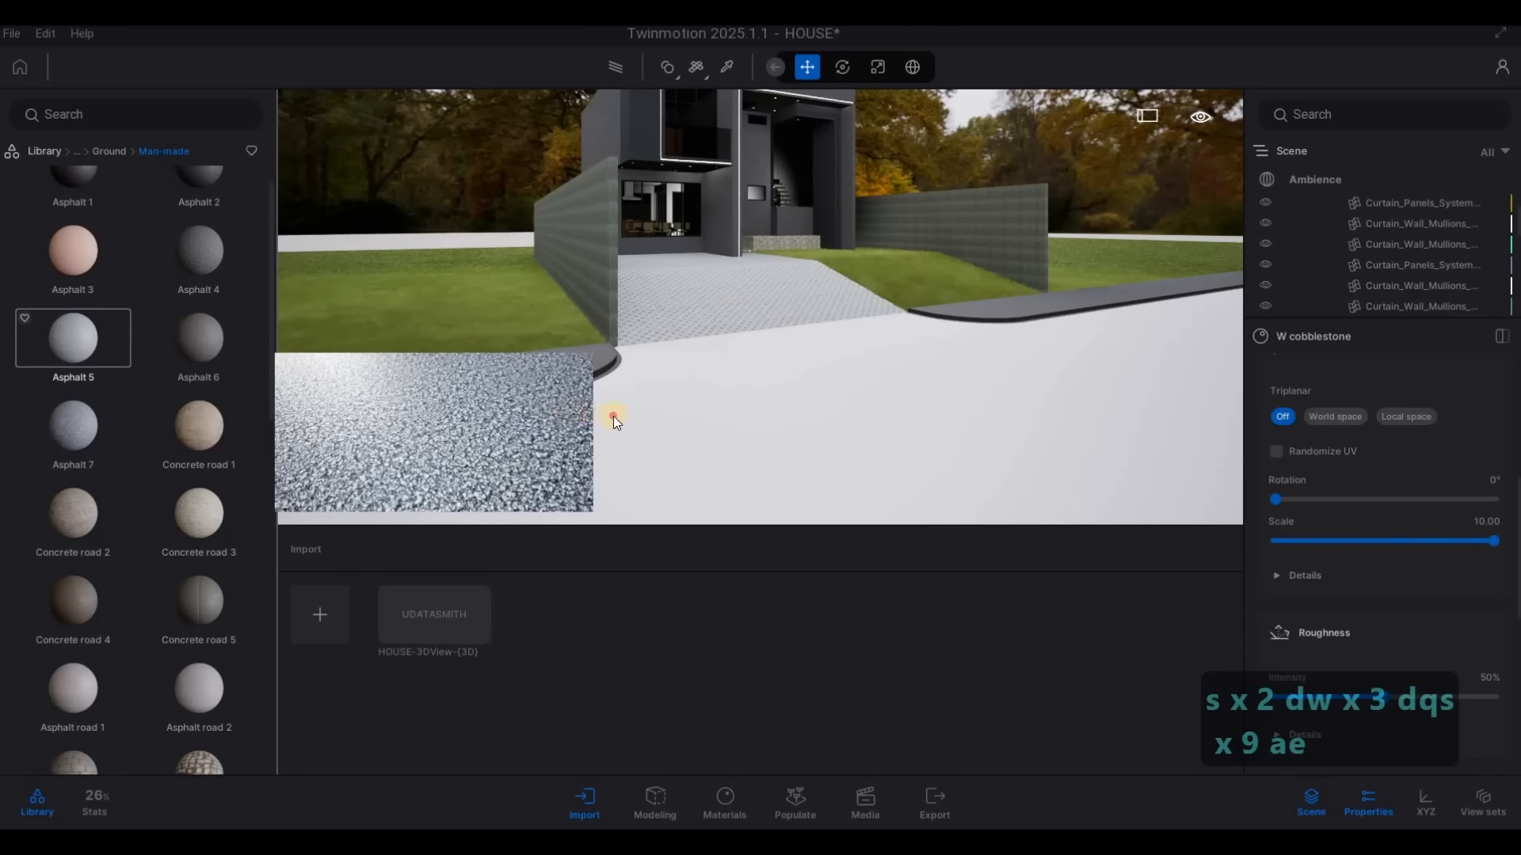
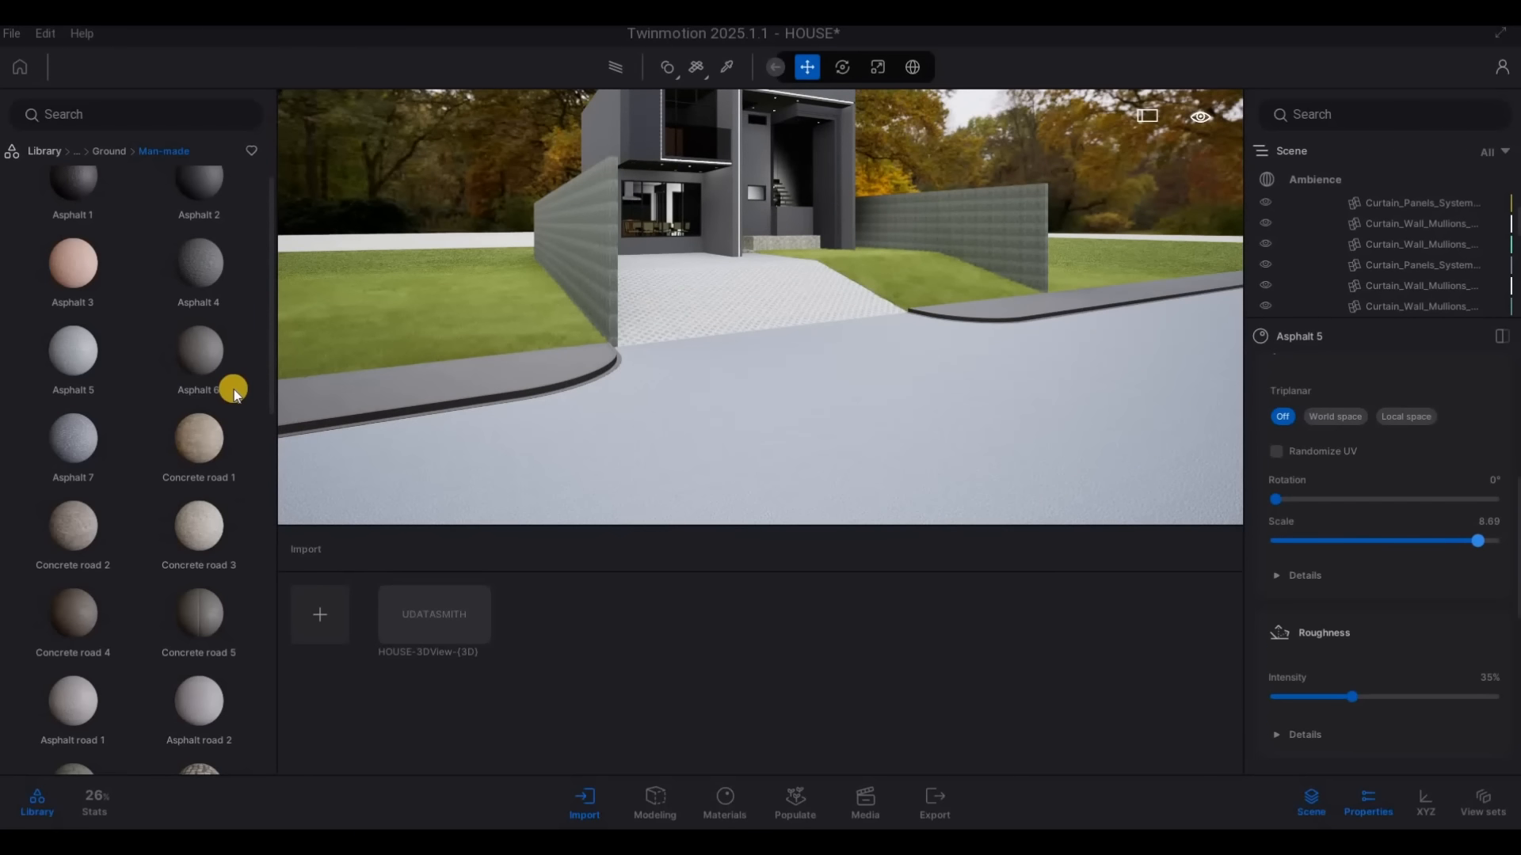
Apply the Asphalt 4 material to the road in front of the house and set its scale to 9.54
{"action": "left_click_drag", "start_coordinate": [234, 388], "coordinate": [951, 436]}
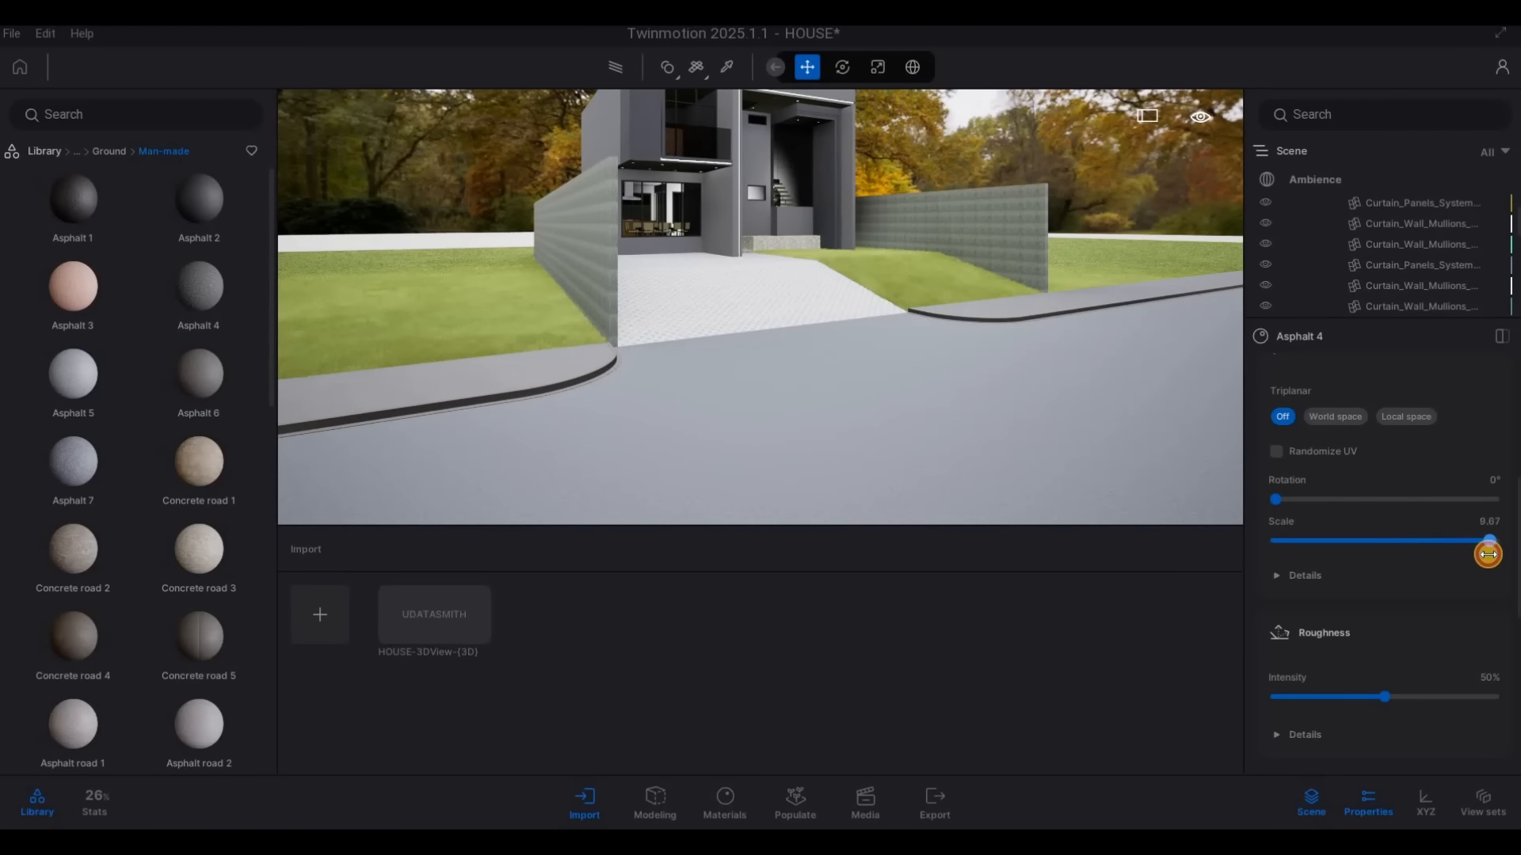
Examine the asphalt road and the cobblestone paving from the driveway up to the entrance steps
{"action": "key", "text": "w"}
{"action": "key", "text": "w"}
{"action": "key", "text": "w"}
{"action": "key", "text": "w"}
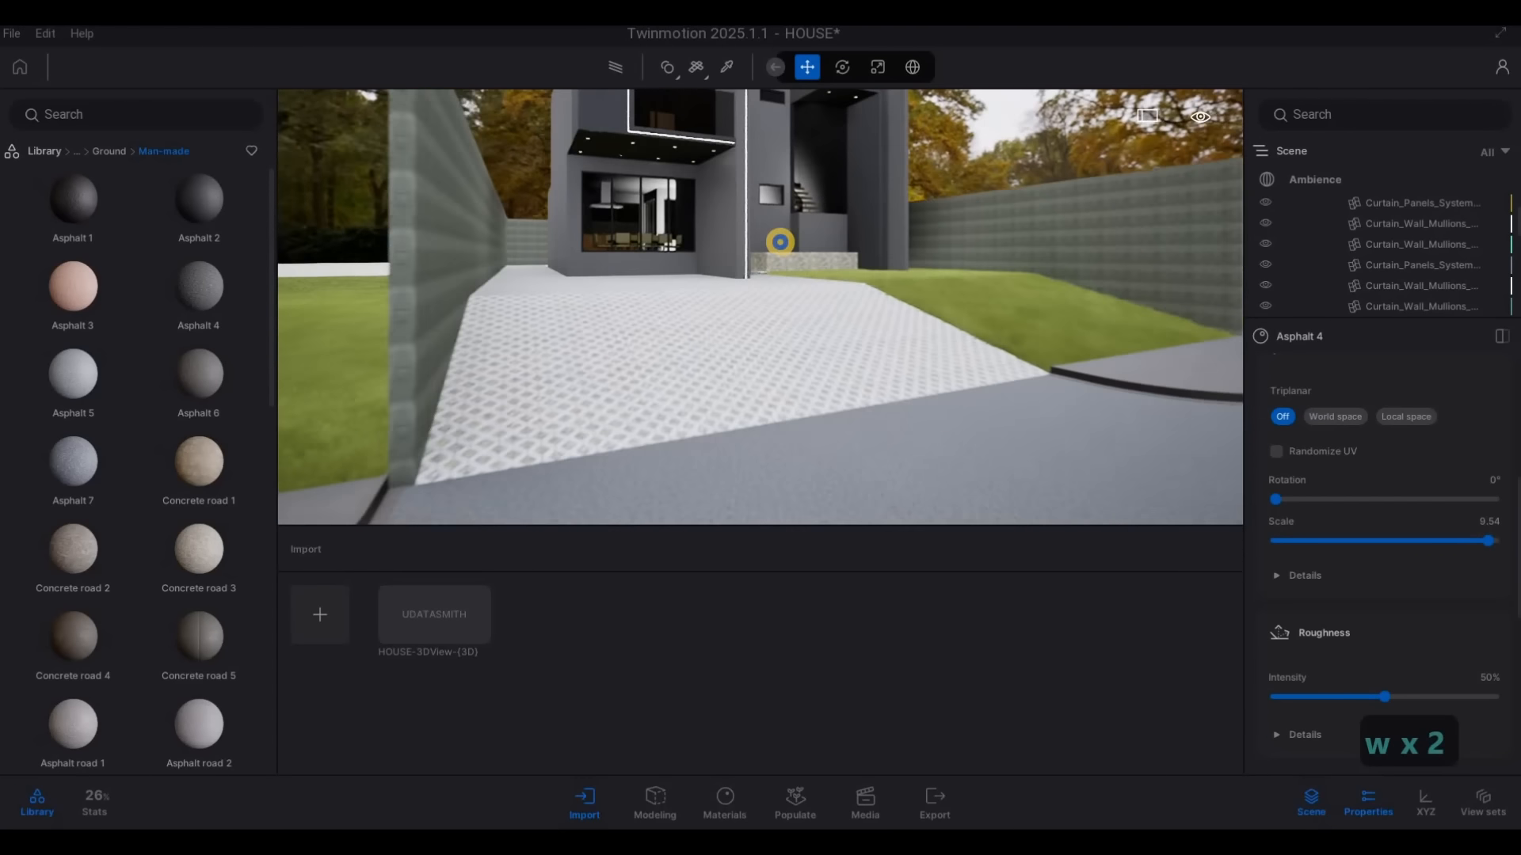
{"action": "key", "text": "q"}
{"action": "key", "text": "w"}
{"action": "key", "text": "w"}
{"action": "key", "text": "d"}
{"action": "key", "text": "w"}
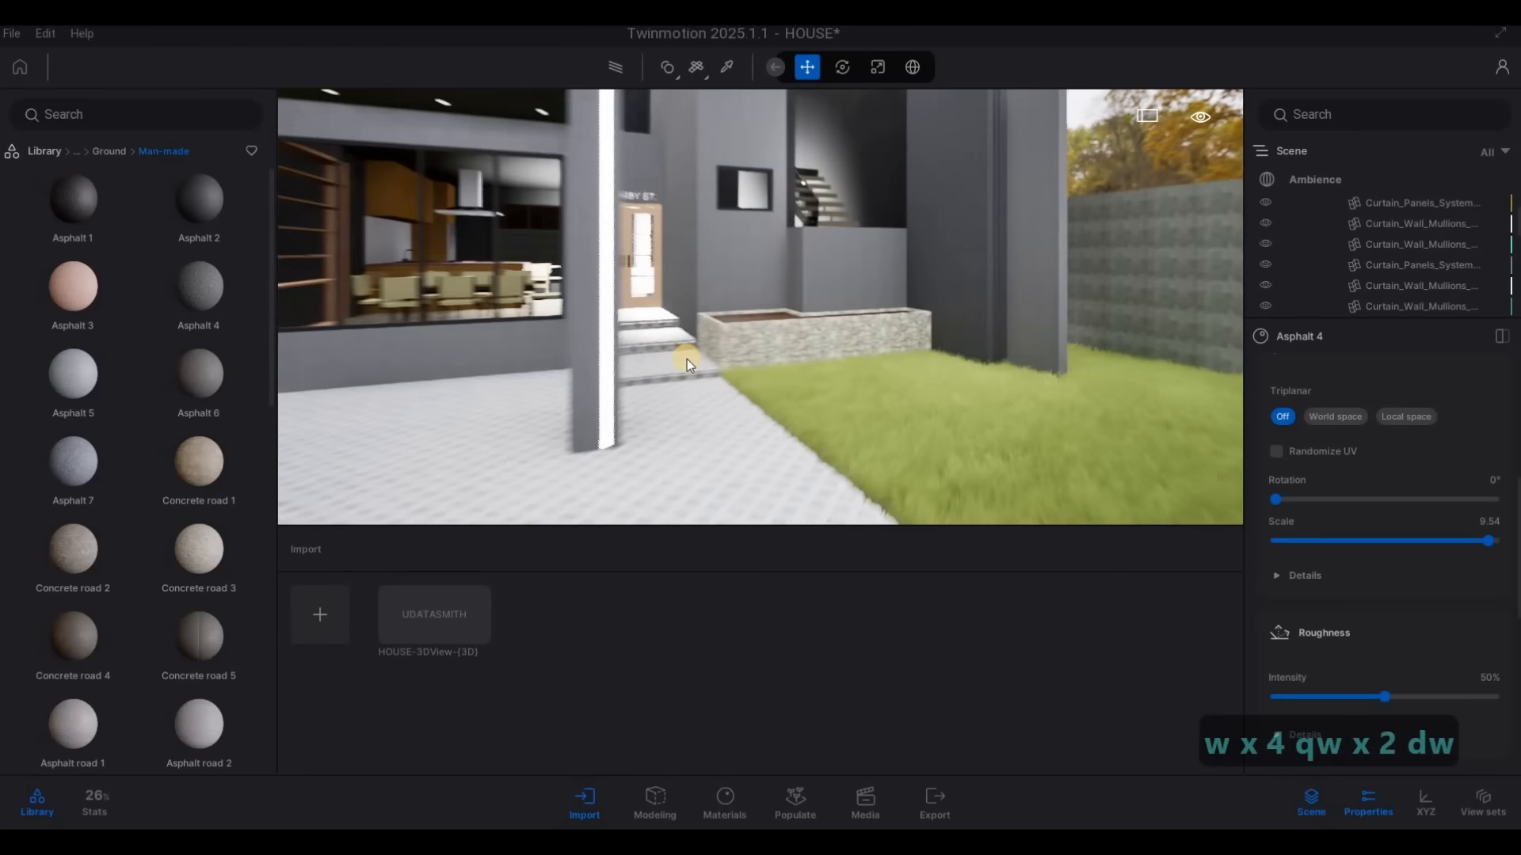
{"action": "key", "text": "w"}
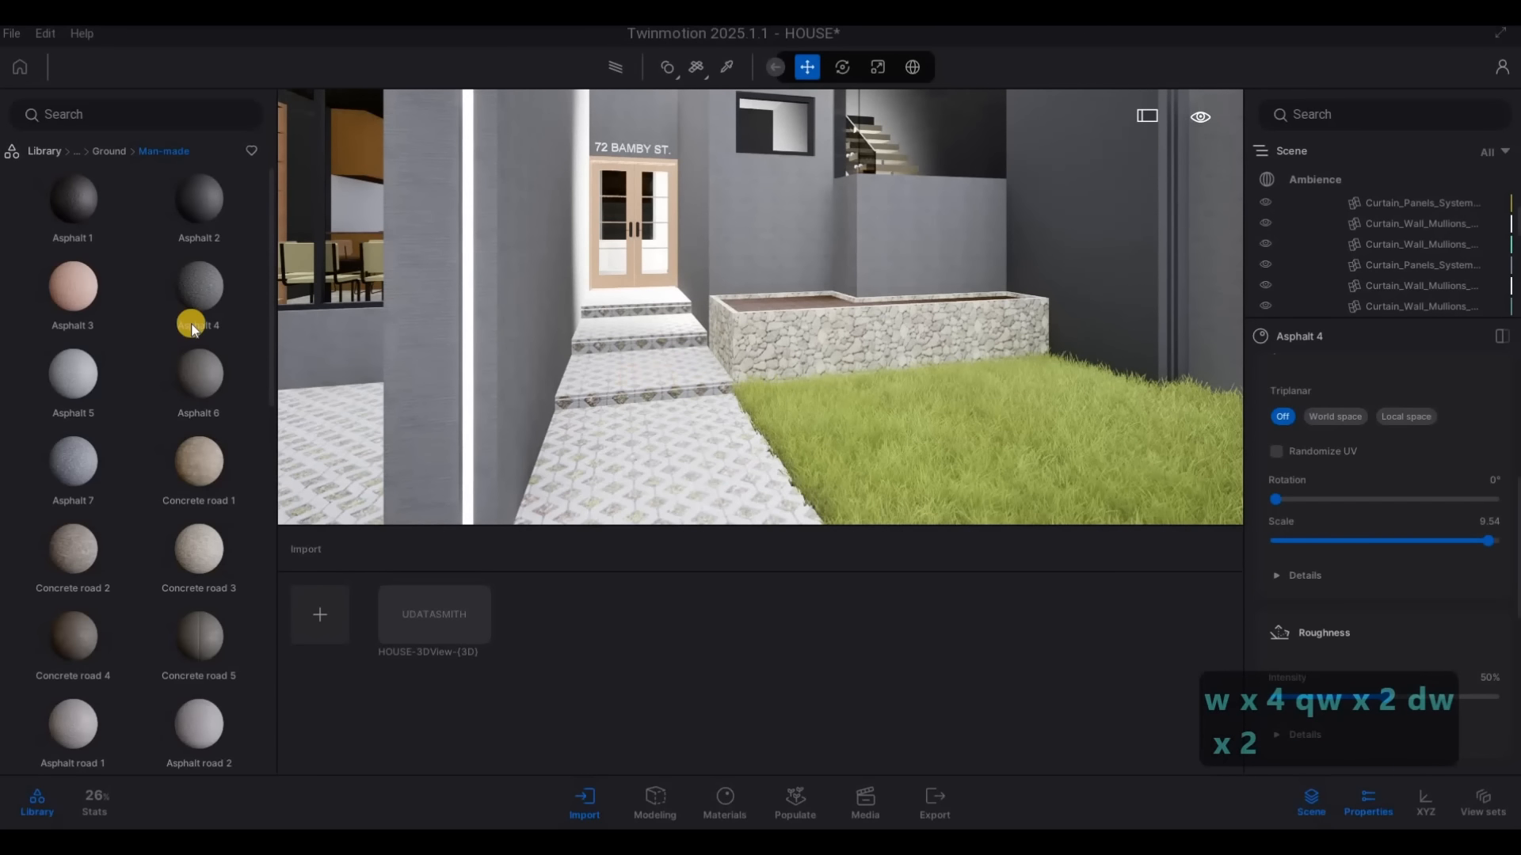
Try the H cobblestone material from the man-made ground materials on the driveway
{"action": "scroll", "coordinate": [188, 489], "scroll_direction": "down", "scroll_amount": 5}
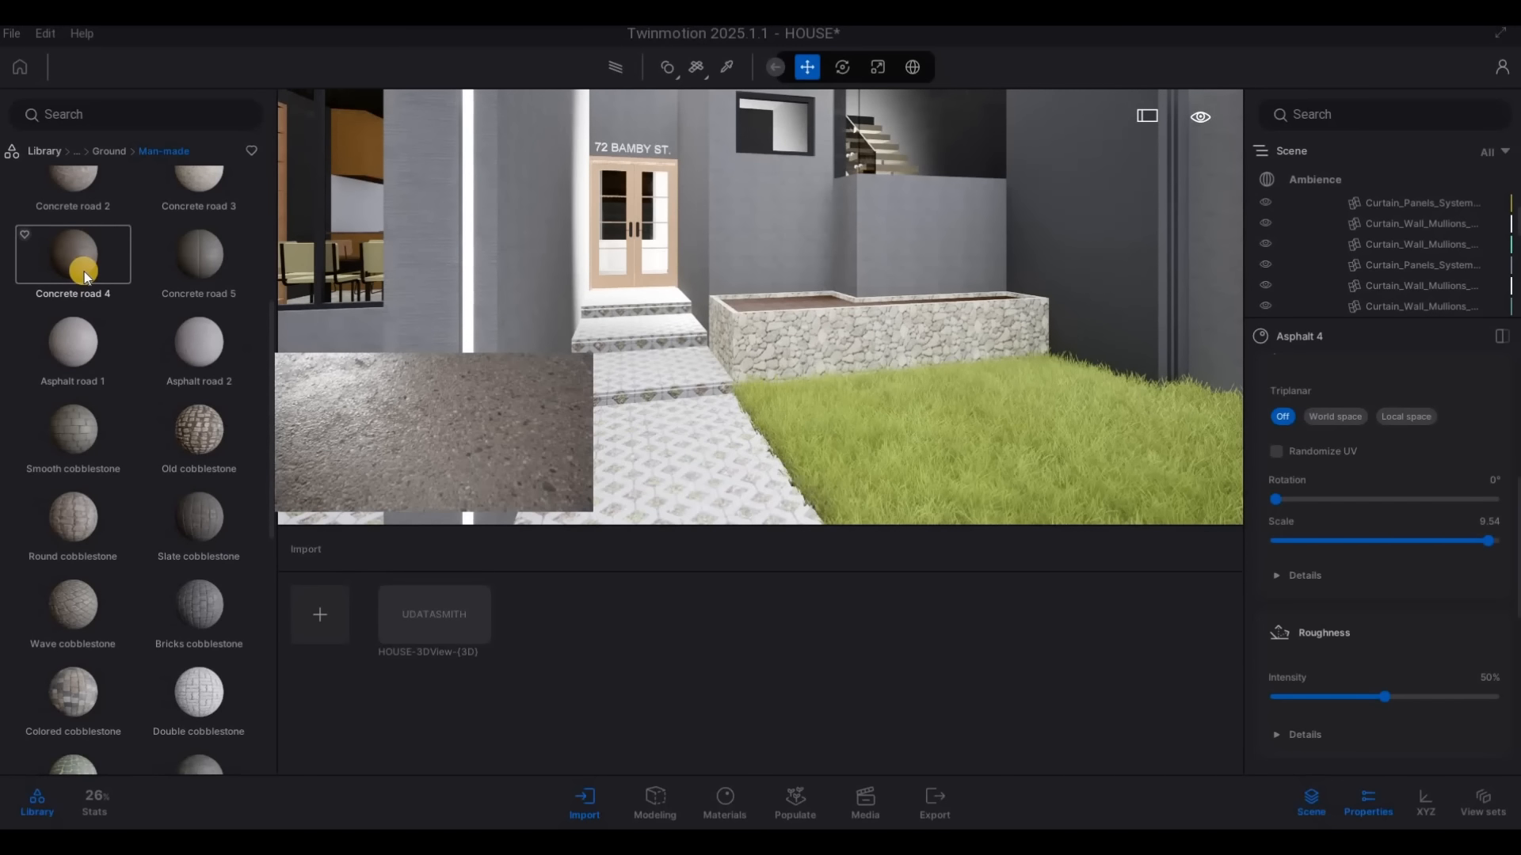
{"action": "scroll", "coordinate": [122, 499], "scroll_direction": "down", "scroll_amount": 2}
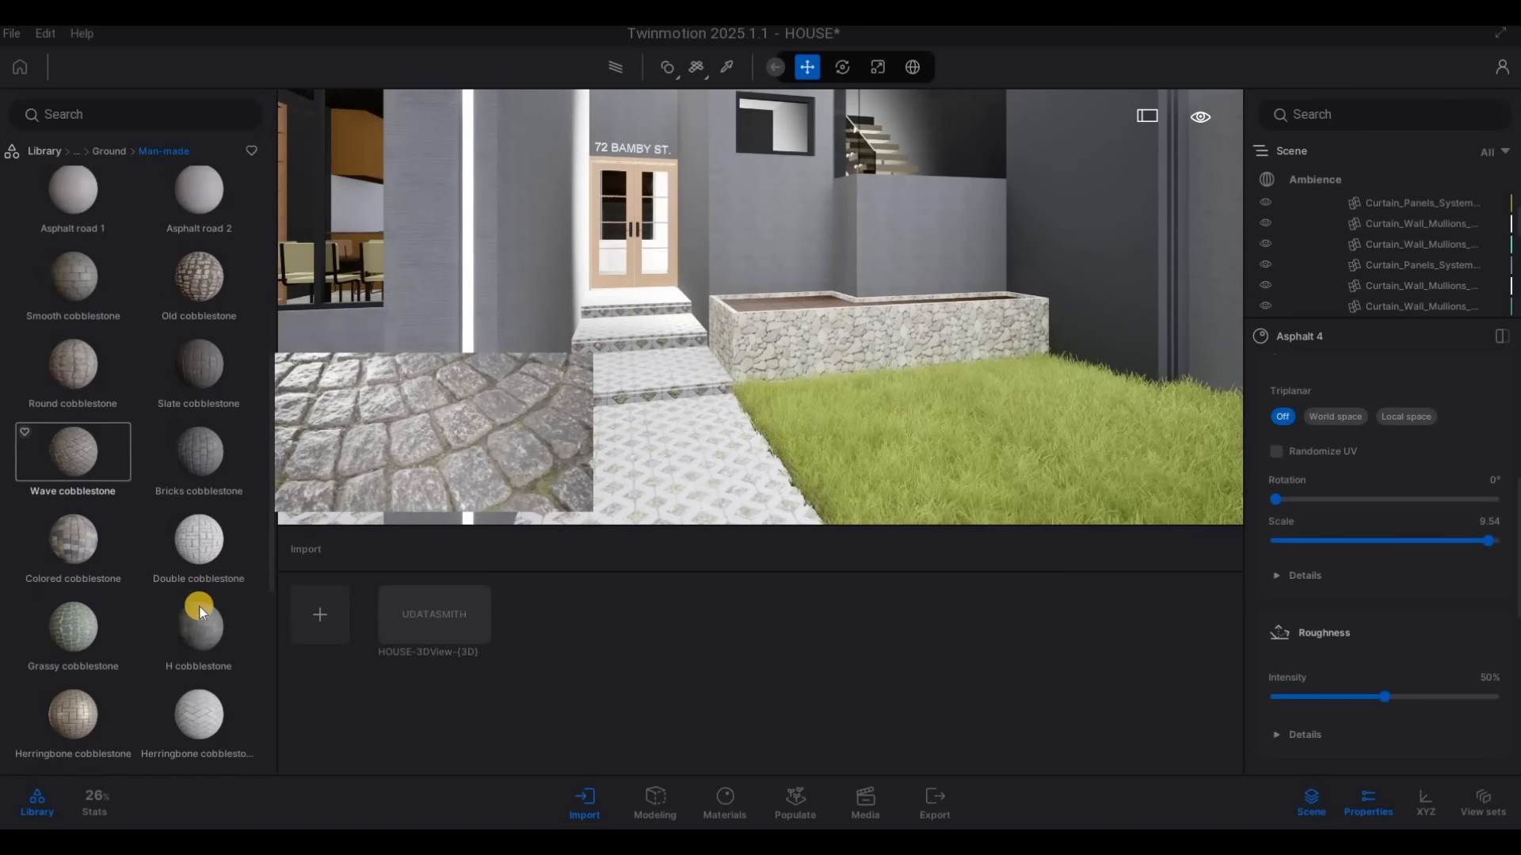
{"action": "key", "text": "s"}
{"action": "right_click_drag", "start_coordinate": [721, 362], "coordinate": [721, 362]}
{"action": "key", "text": "a"}
{"action": "key", "text": "e"}
{"action": "key", "text": "s"}
{"action": "key", "text": "d"}
{"action": "key", "text": "s"}
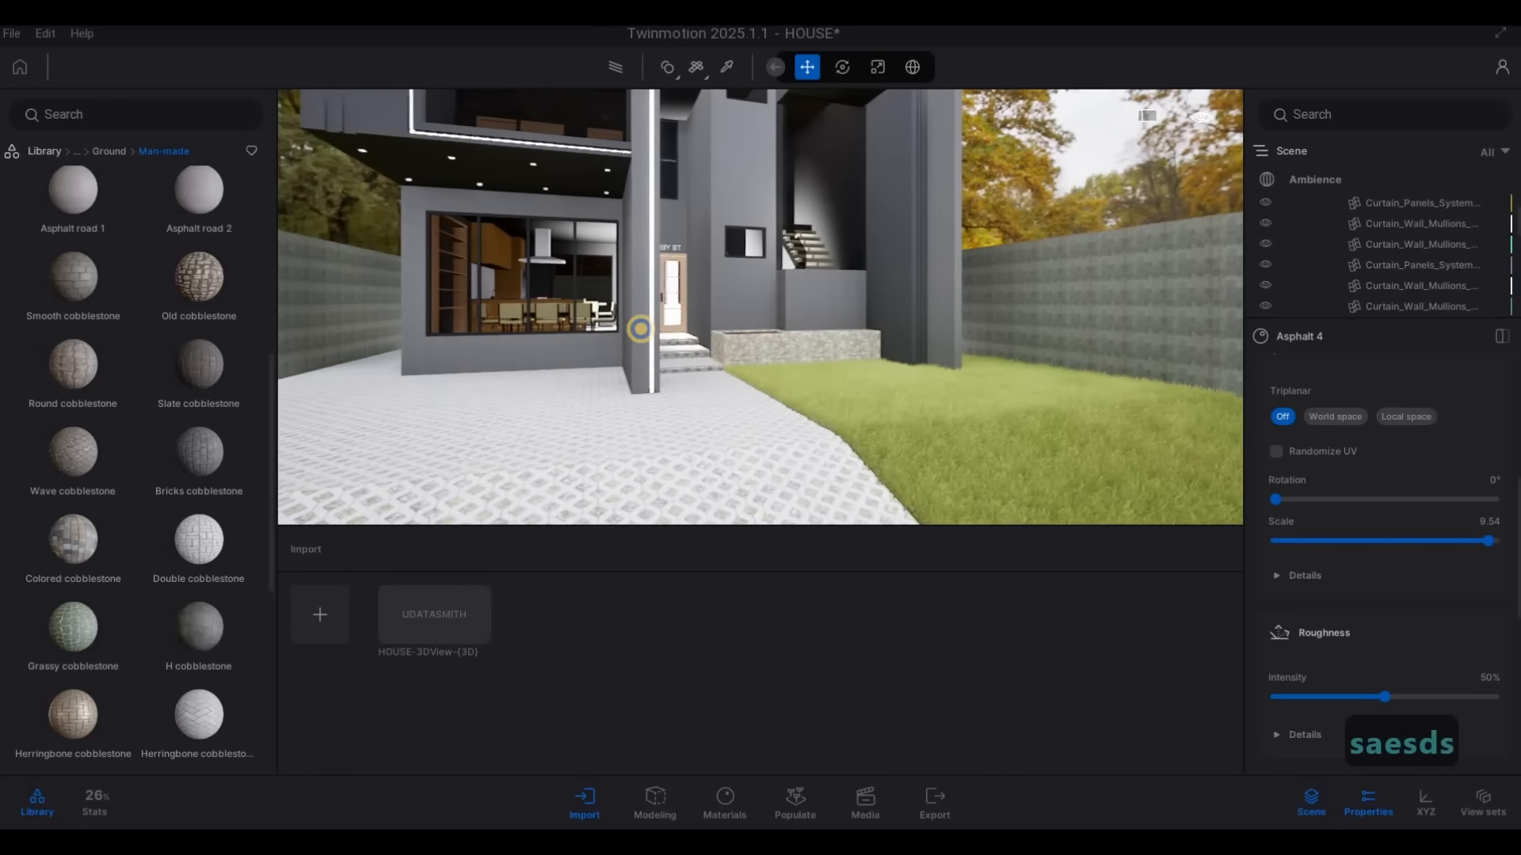
{"action": "mouse_move", "coordinate": [196, 623]}
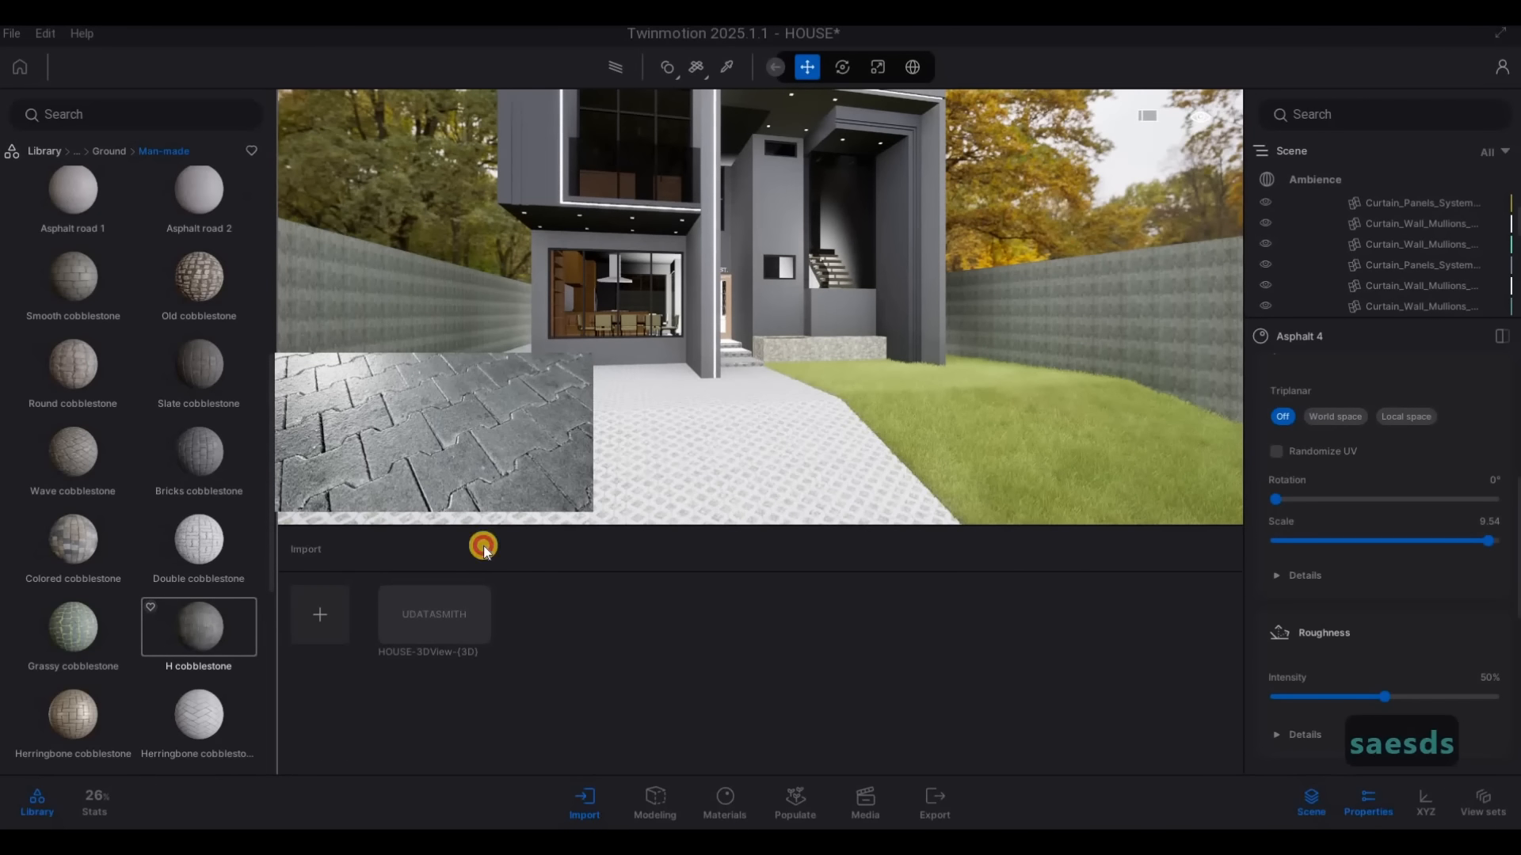
{"action": "left_click_drag", "start_coordinate": [606, 495], "coordinate": [635, 477]}
Check the H cobblestone paving at the entrance steps and across the driveway, and undo the material change
{"action": "key", "text": "w"}
{"action": "key", "text": "w"}
{"action": "key", "text": "w"}
{"action": "key", "text": "w"}
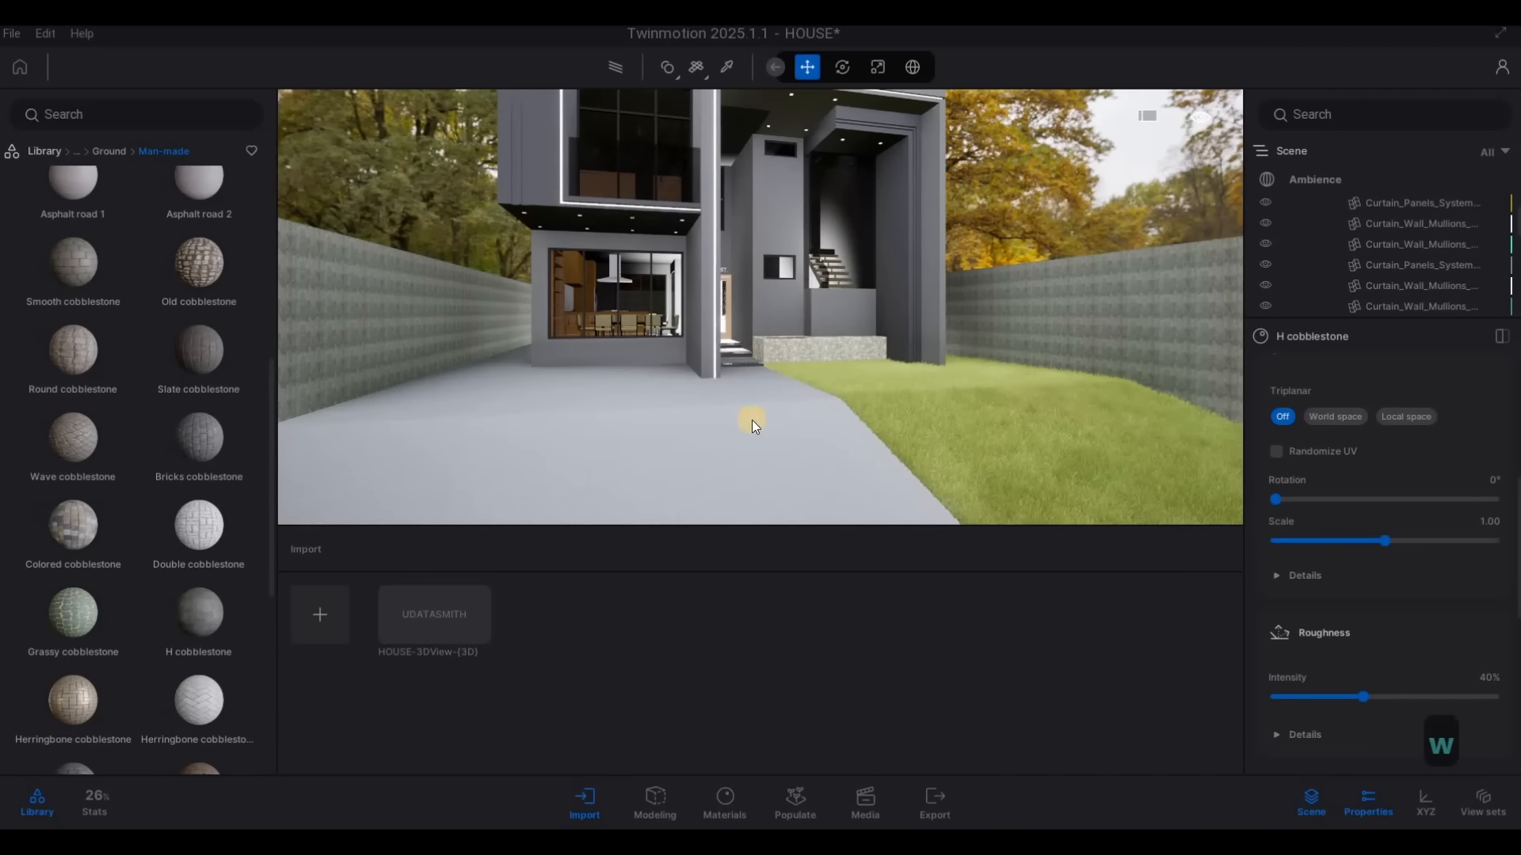
{"action": "key", "text": "w"}
{"action": "key", "text": "w"}
{"action": "key", "text": "w"}
{"action": "key", "text": "w"}
{"action": "key", "text": "w"}
{"action": "key", "text": "w"}
{"action": "key", "text": "w"}
{"action": "key", "text": "w"}
{"action": "key", "text": "w"}
{"action": "key", "text": "w"}
{"action": "key", "text": "a"}
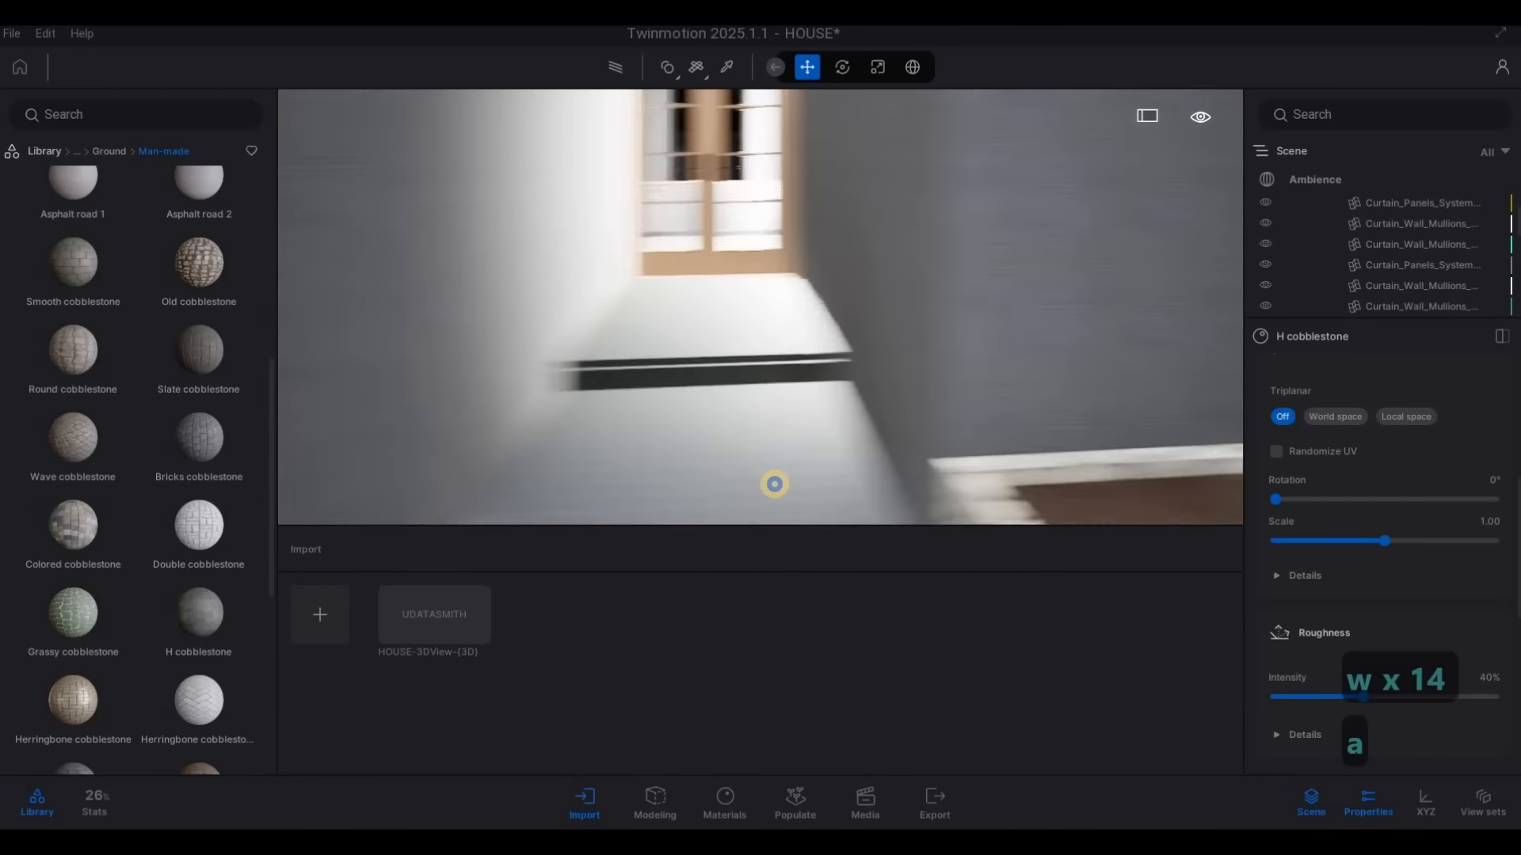
{"action": "key", "text": "s"}
{"action": "key", "text": "d"}
{"action": "key", "text": "e"}
{"action": "key", "text": "a"}
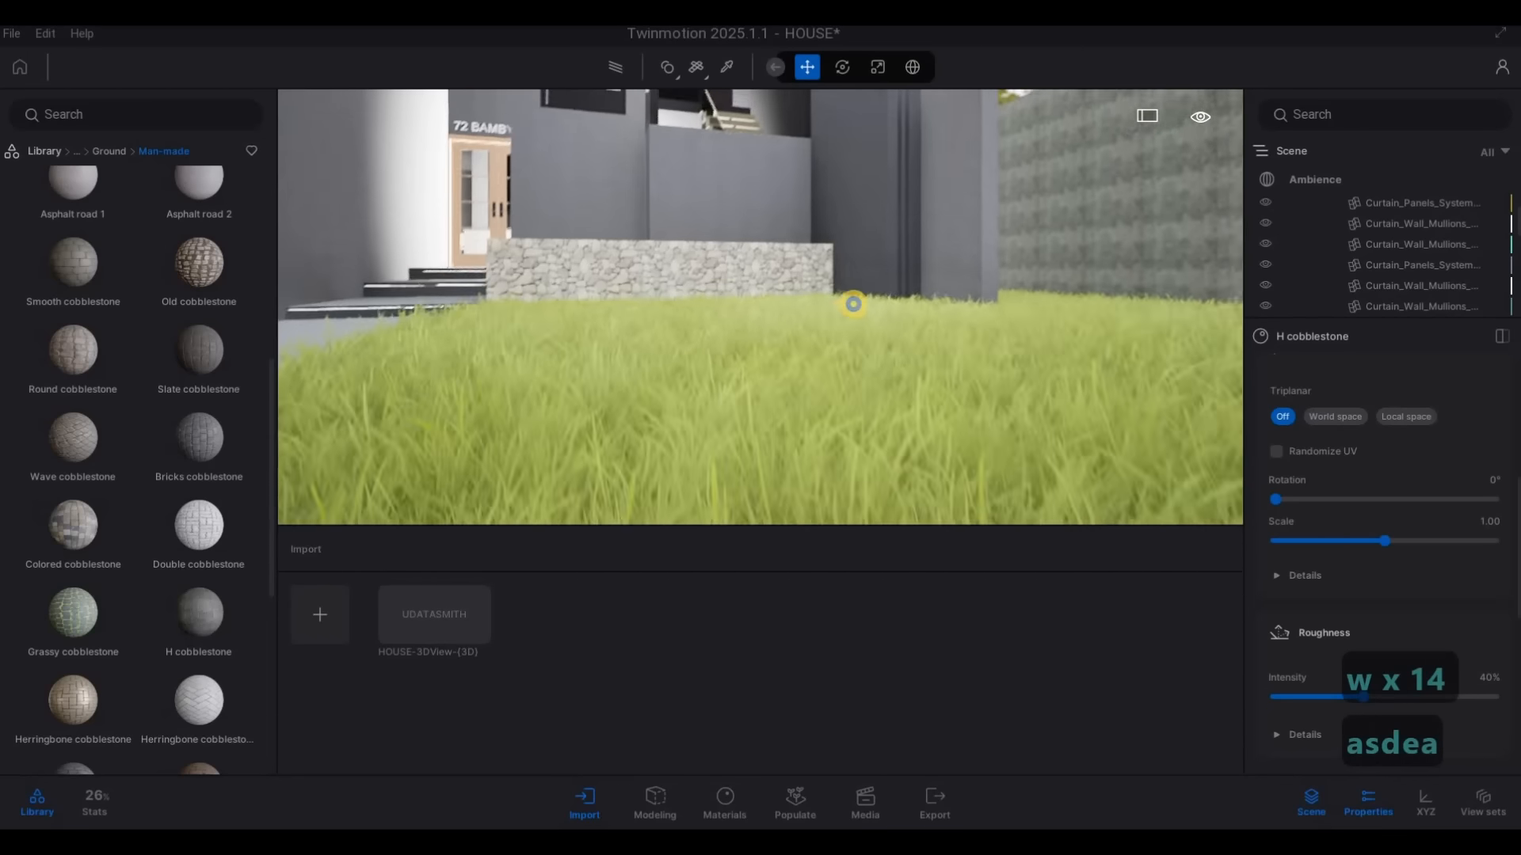
{"action": "key", "text": "s"}
{"action": "key", "text": "q"}
{"action": "key", "text": "d"}
{"action": "key", "text": "s"}
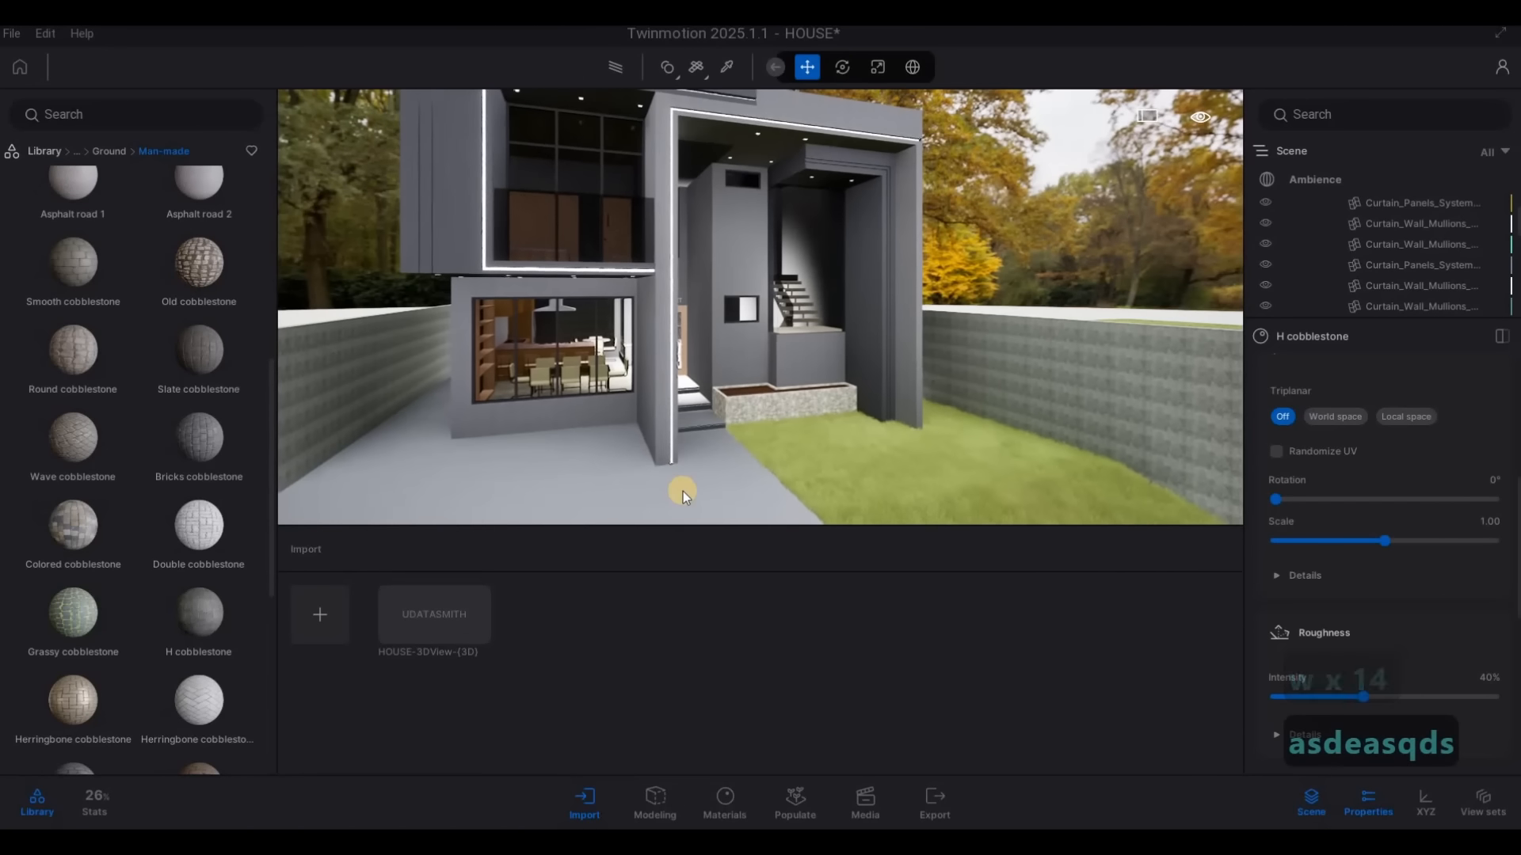
{"action": "key", "text": "ctrl+z"}
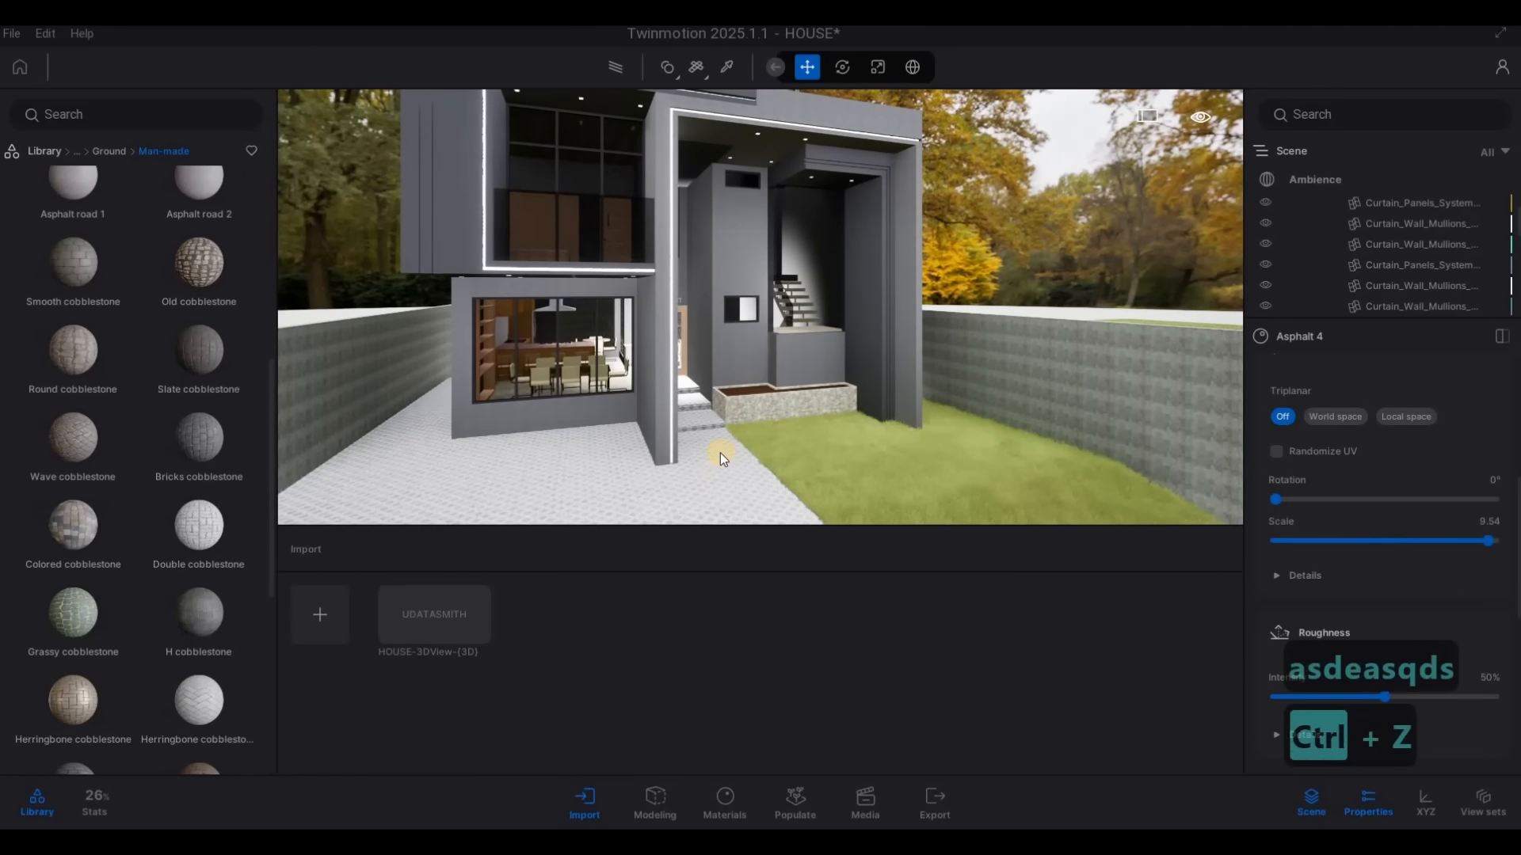
Apply the Stacked stone 05 material to the planter wall beside the entrance and set its scale to 5.01
{"action": "left_click", "coordinate": [112, 150]}
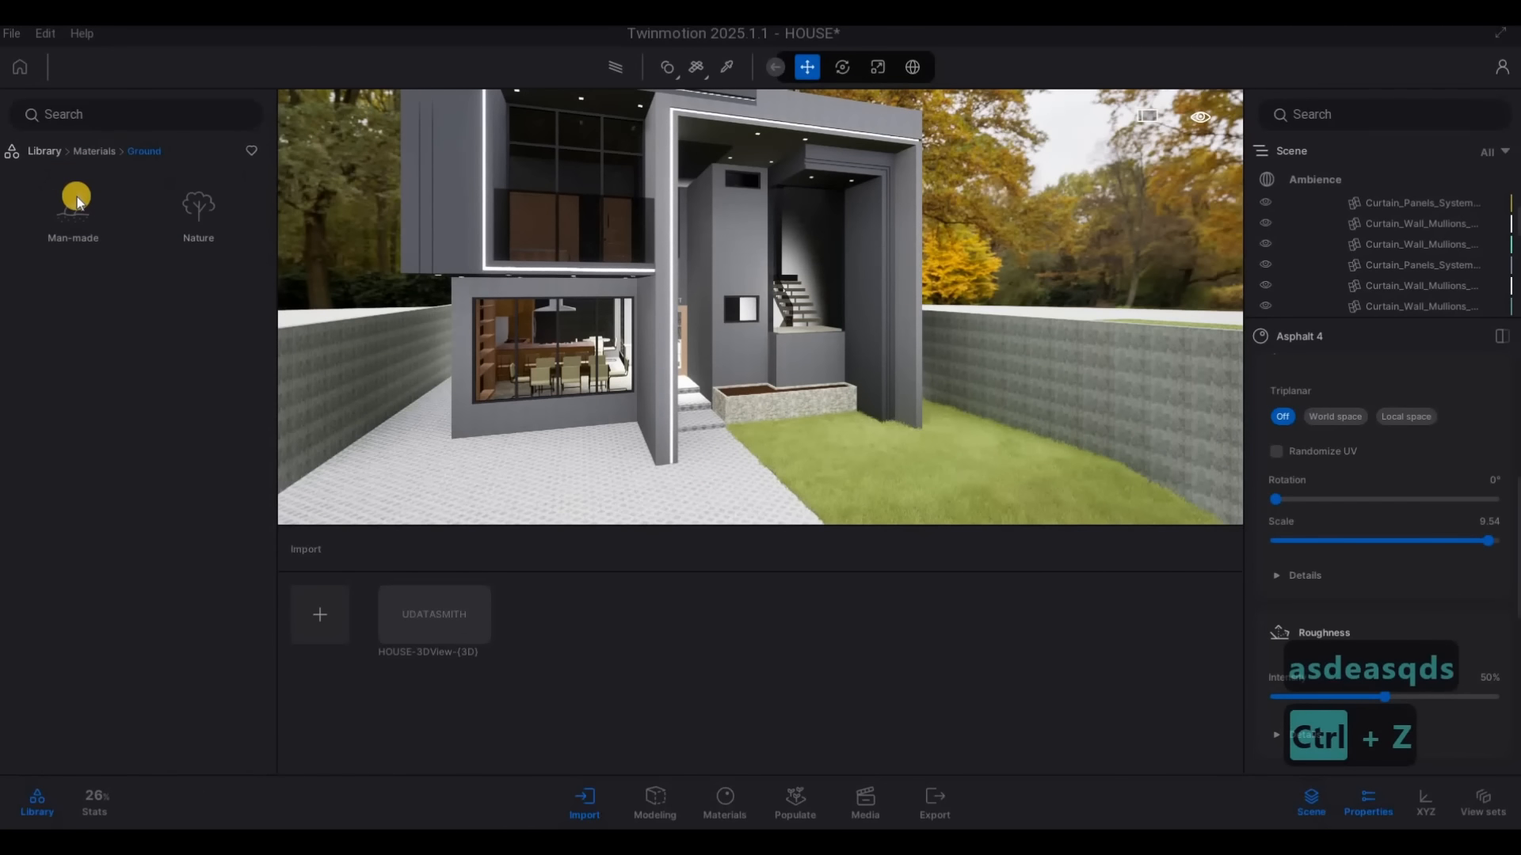
{"action": "left_click", "coordinate": [49, 162]}
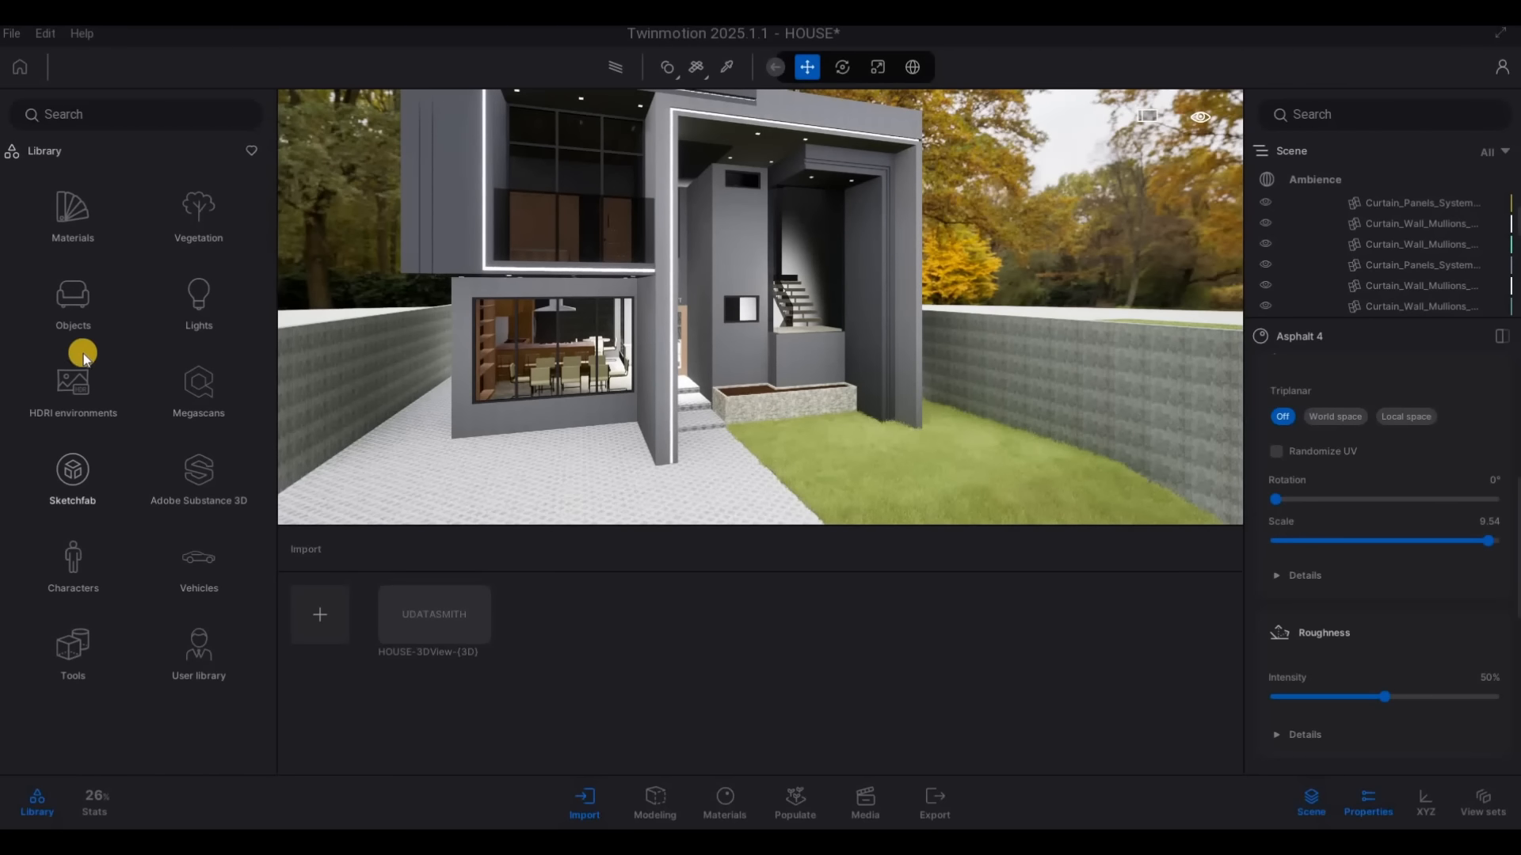
{"action": "left_click", "coordinate": [73, 218]}
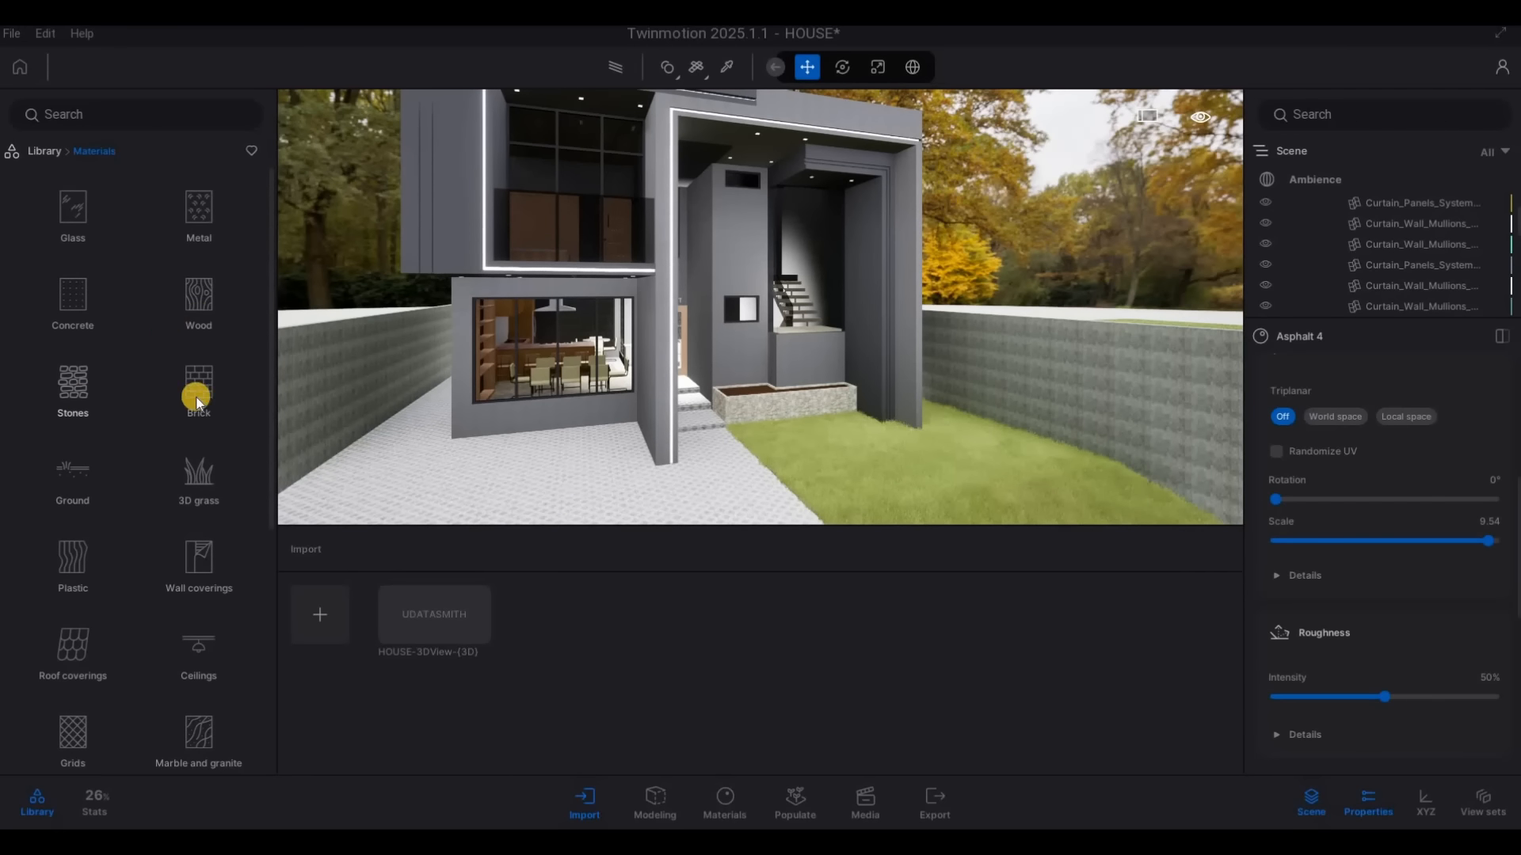
{"action": "left_click", "coordinate": [73, 388]}
{"action": "key", "text": "w"}
{"action": "key", "text": "d"}
{"action": "key", "text": "e"}
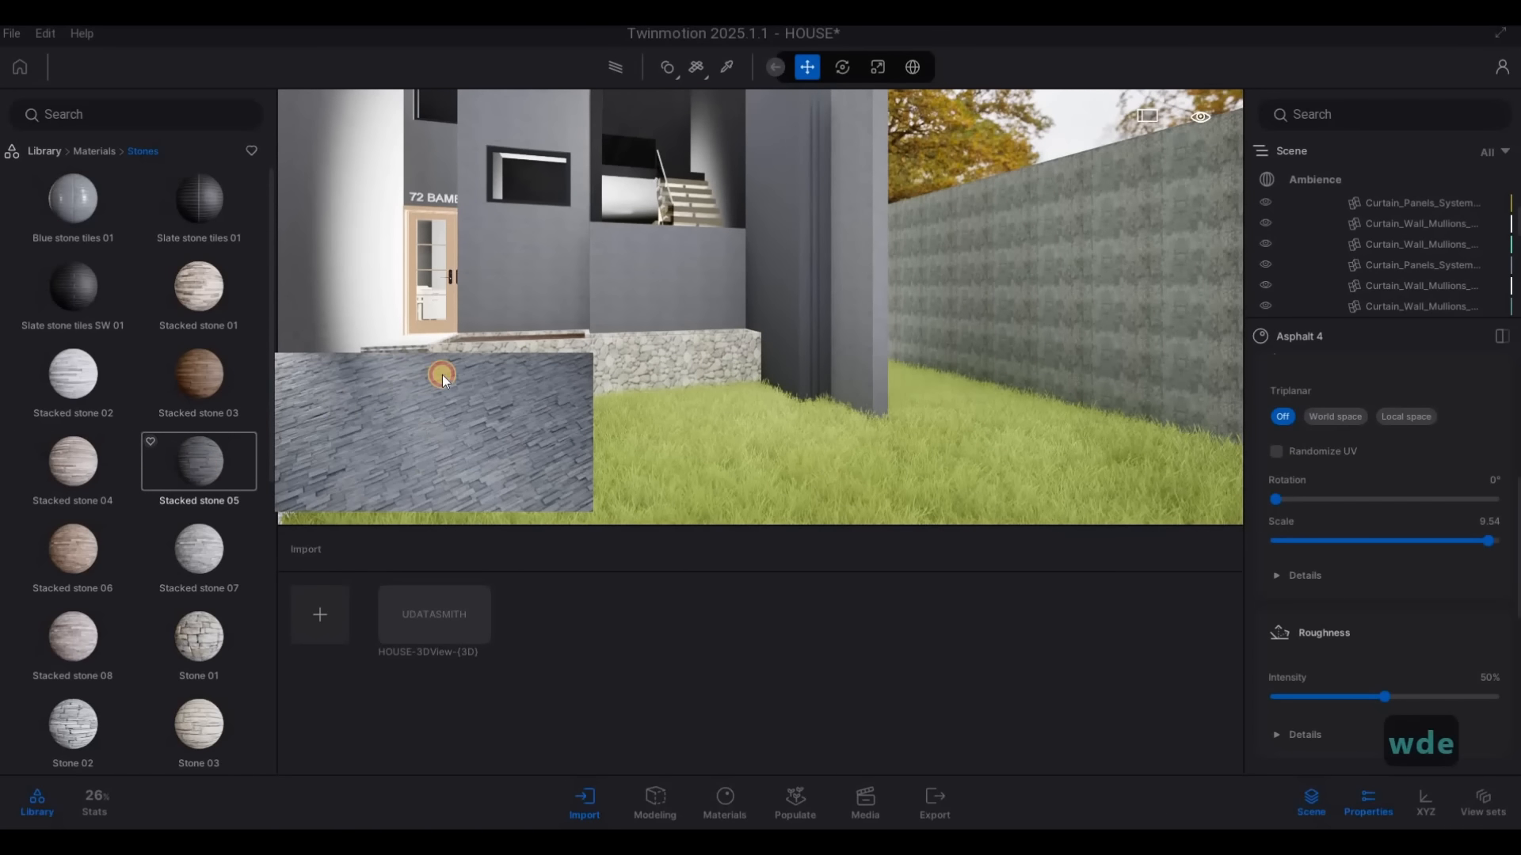
{"action": "left_click_drag", "start_coordinate": [441, 374], "coordinate": [494, 358]}
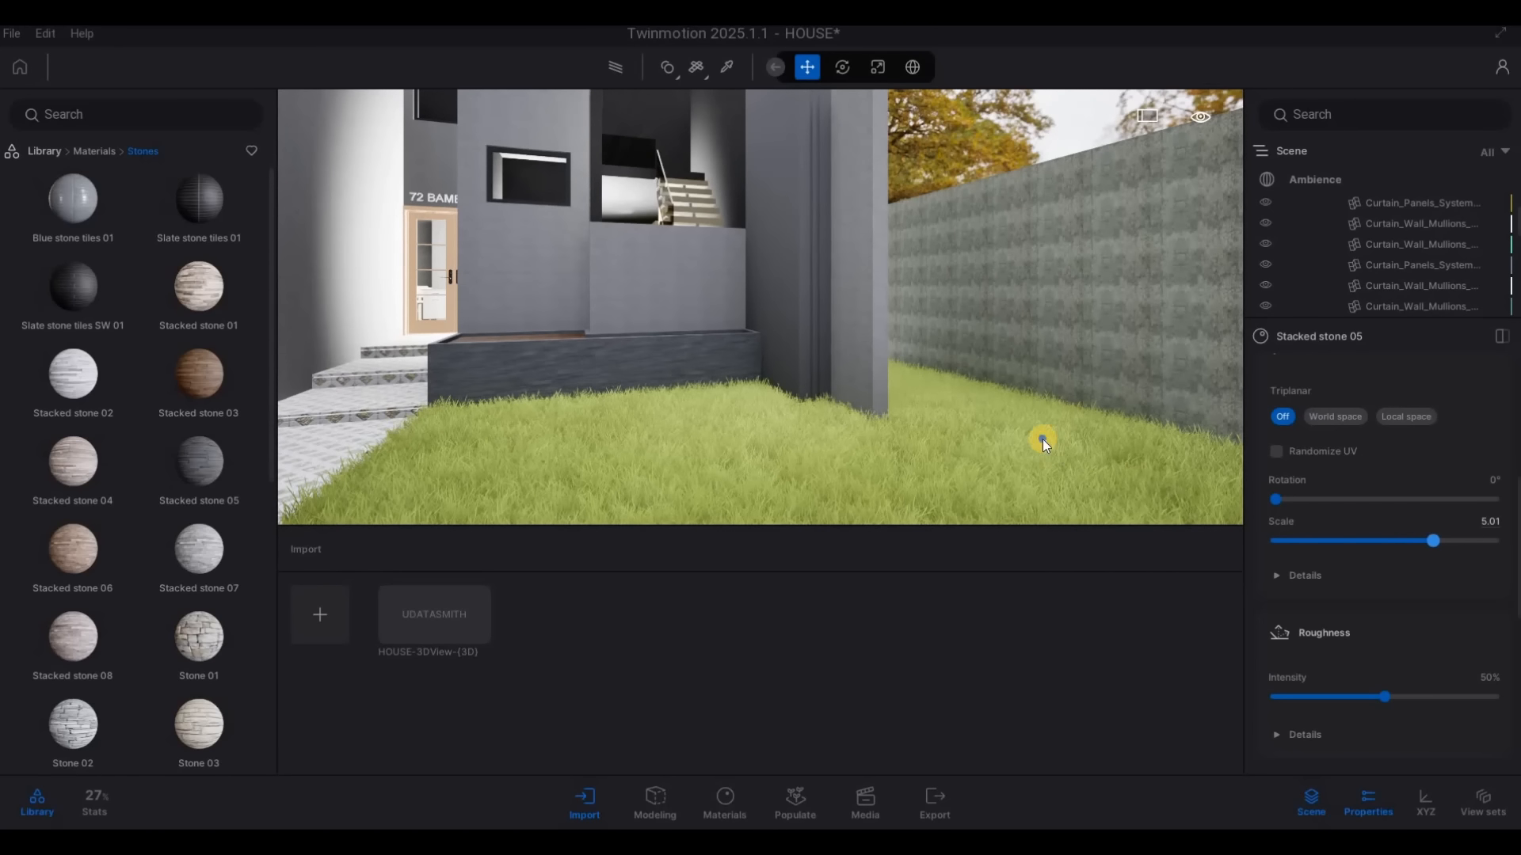
Apply the 3D Grass material to the brown soil surface inside the planter beside the entrance
{"action": "key", "text": "a"}
{"action": "key", "text": "w"}
{"action": "key", "text": "q"}
{"action": "key", "text": "s"}
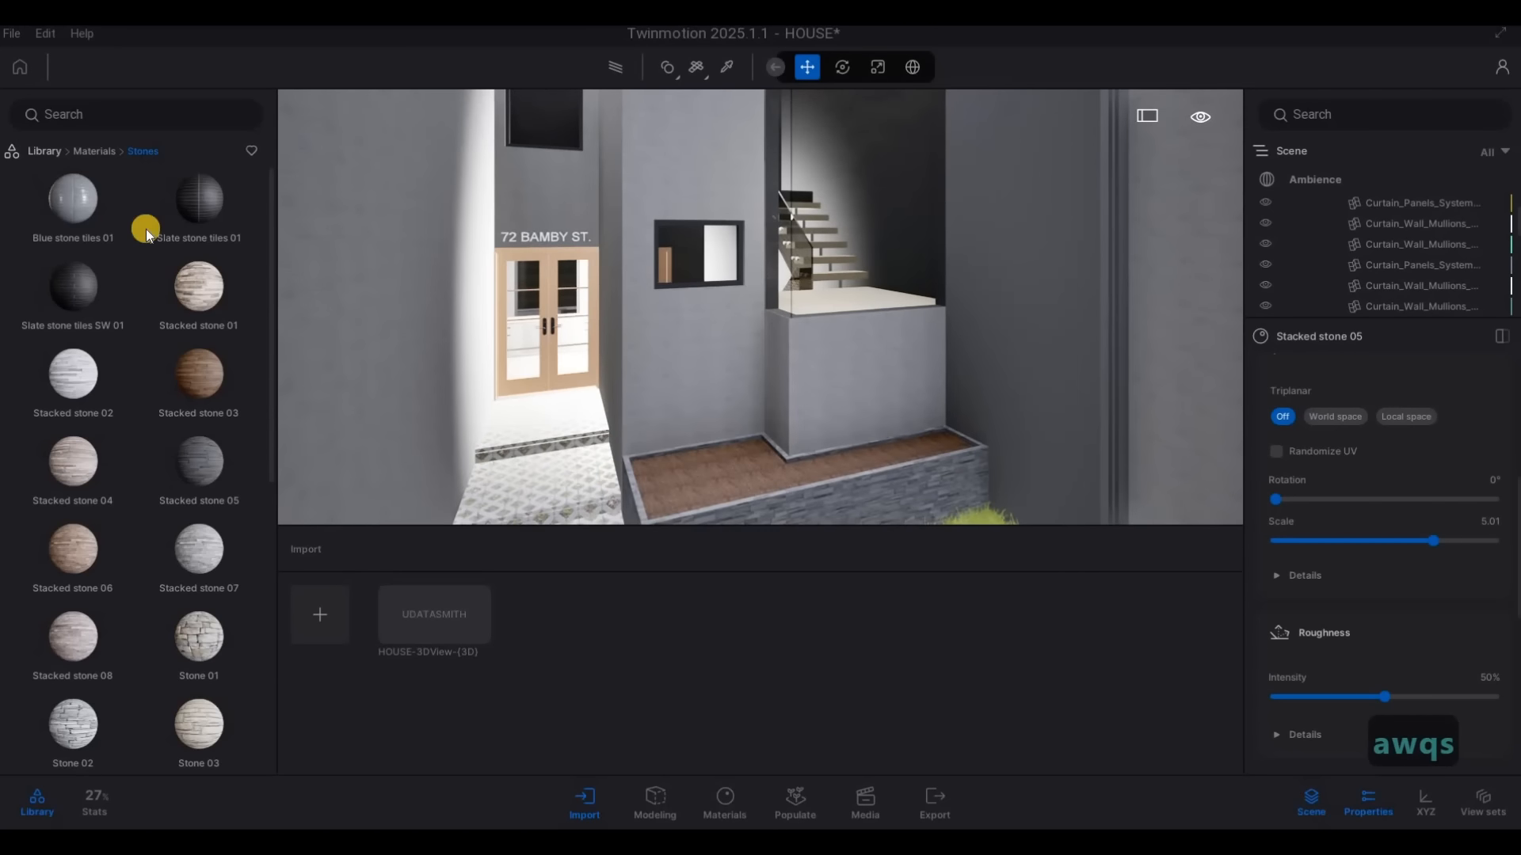
{"action": "left_click", "coordinate": [44, 150]}
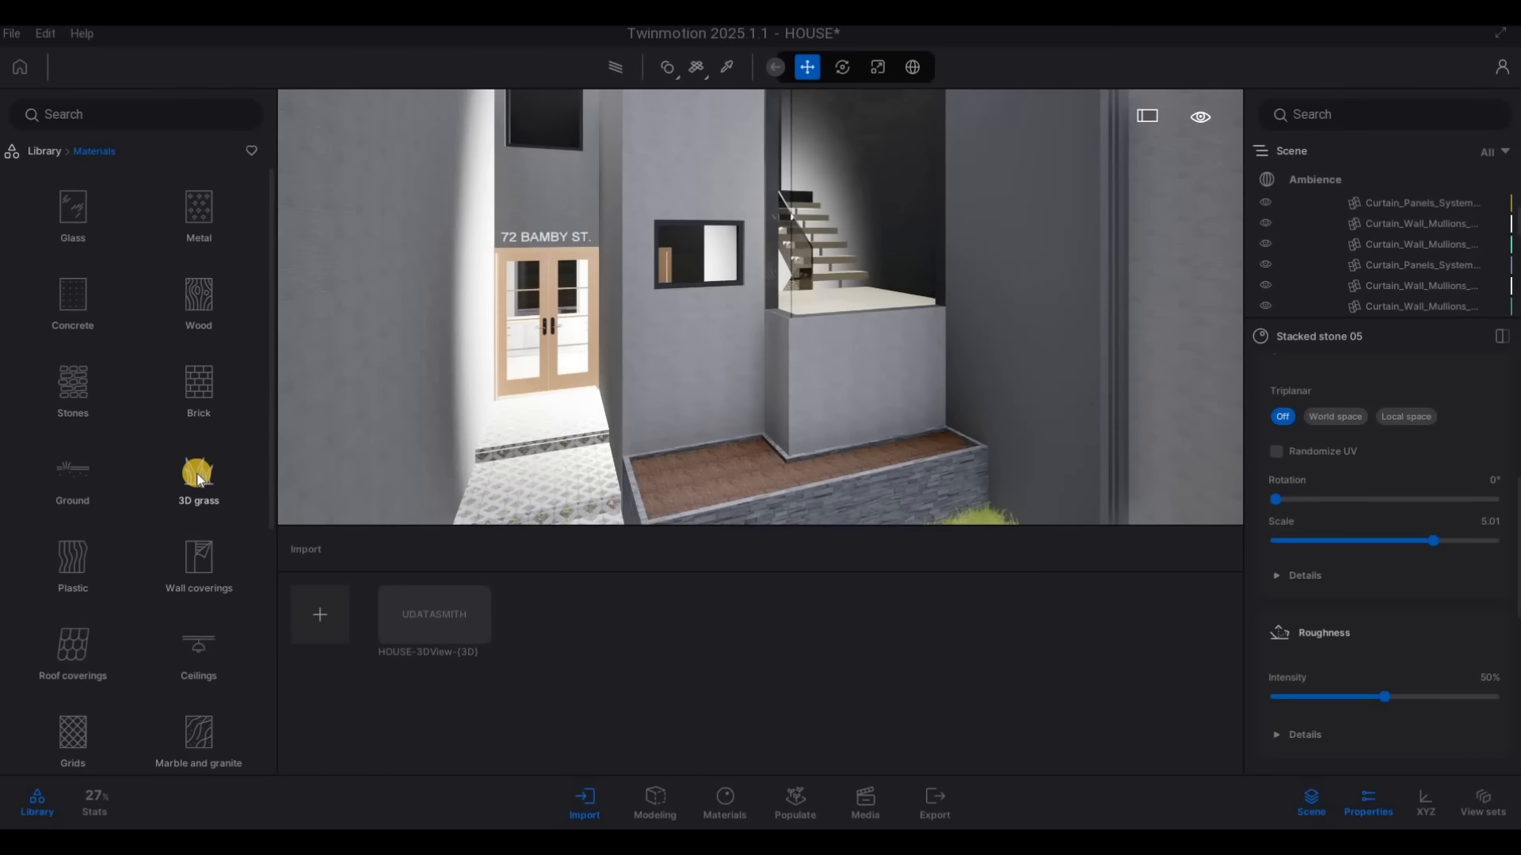
{"action": "left_click", "coordinate": [184, 432]}
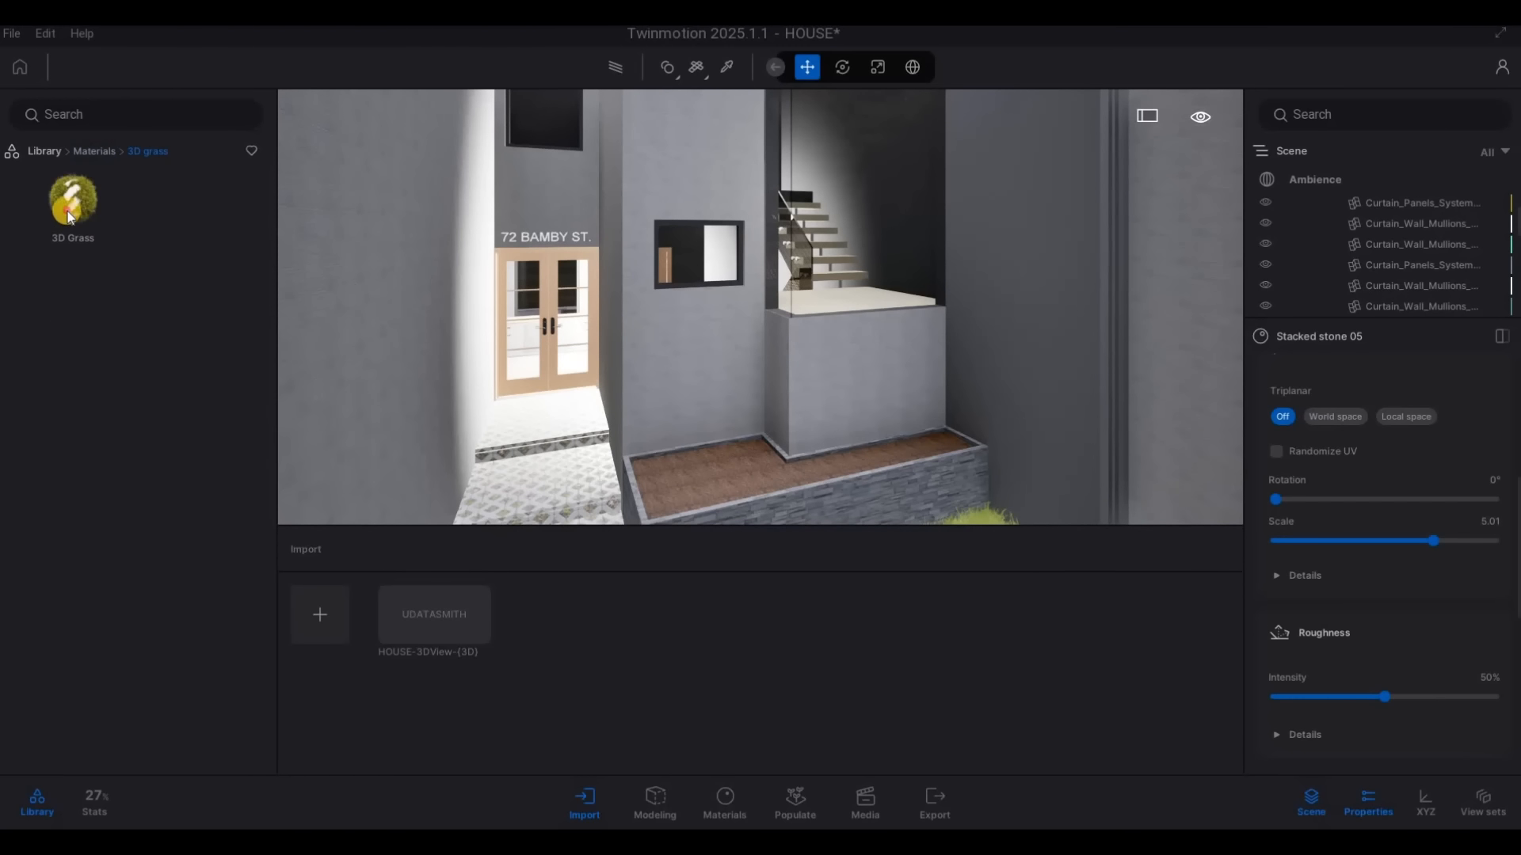
{"action": "left_click_drag", "start_coordinate": [725, 448], "coordinate": [718, 473]}
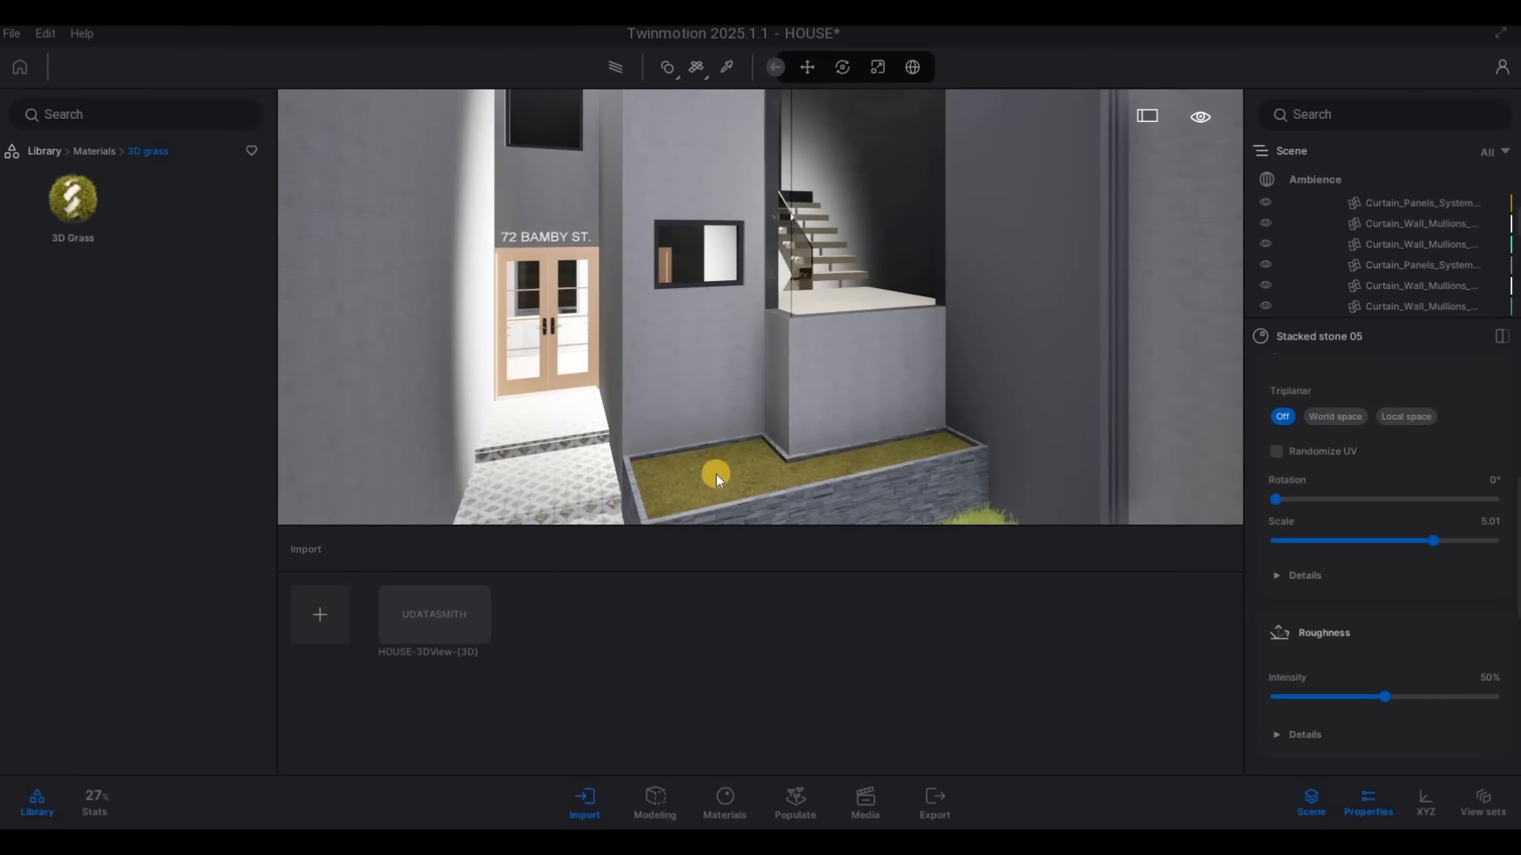
{"action": "right_click_drag", "start_coordinate": [716, 474], "coordinate": [681, 421]}
{"action": "key", "text": "w"}
{"action": "key", "text": "e"}
{"action": "key", "text": "s"}
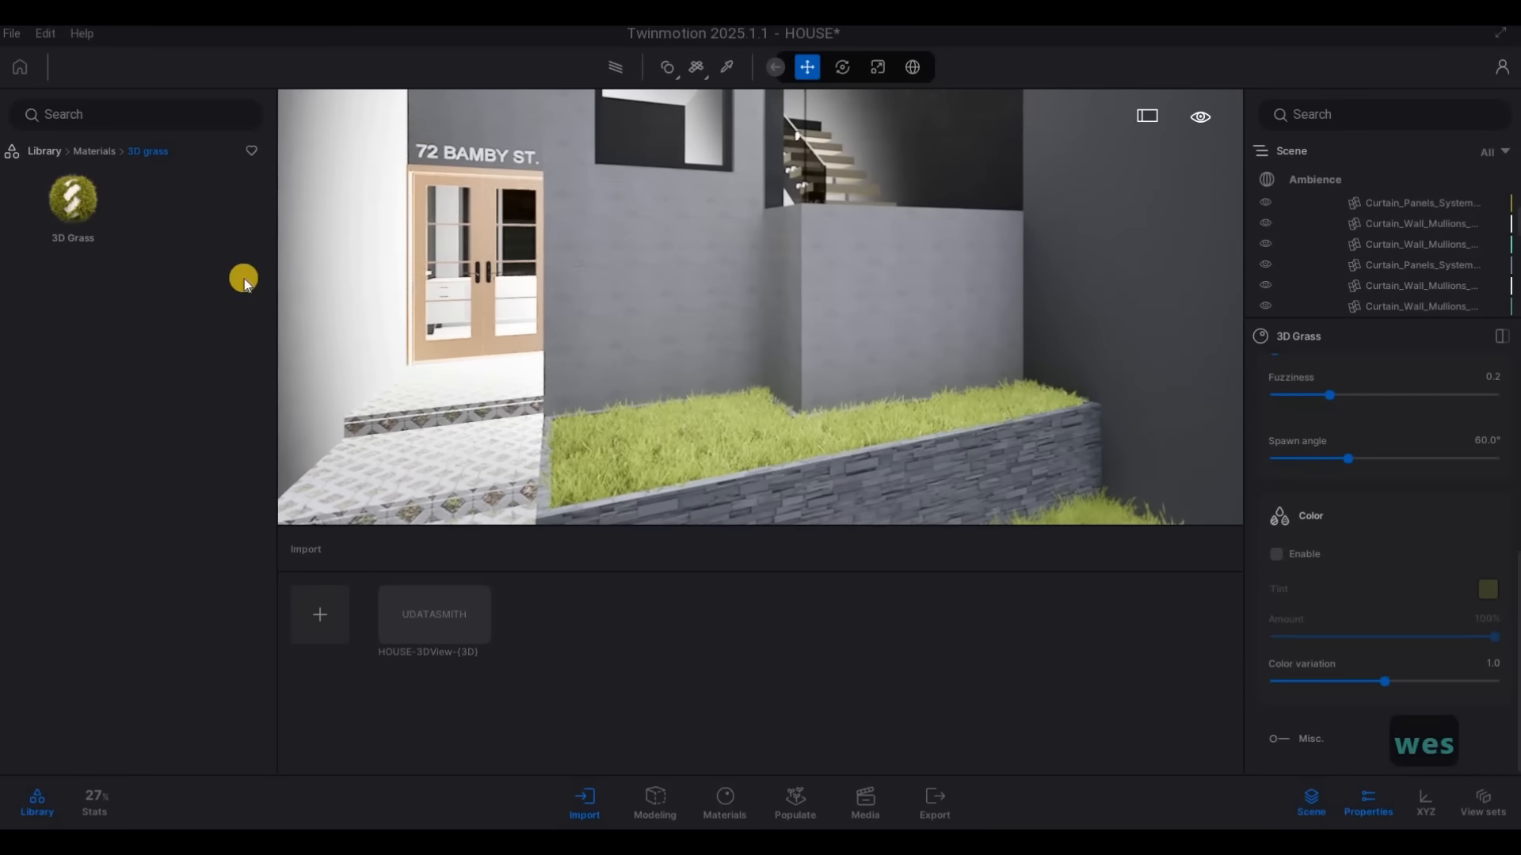
Open the Trees category of the vegetation library and bring the front lawn into view
{"action": "left_click", "coordinate": [45, 151]}
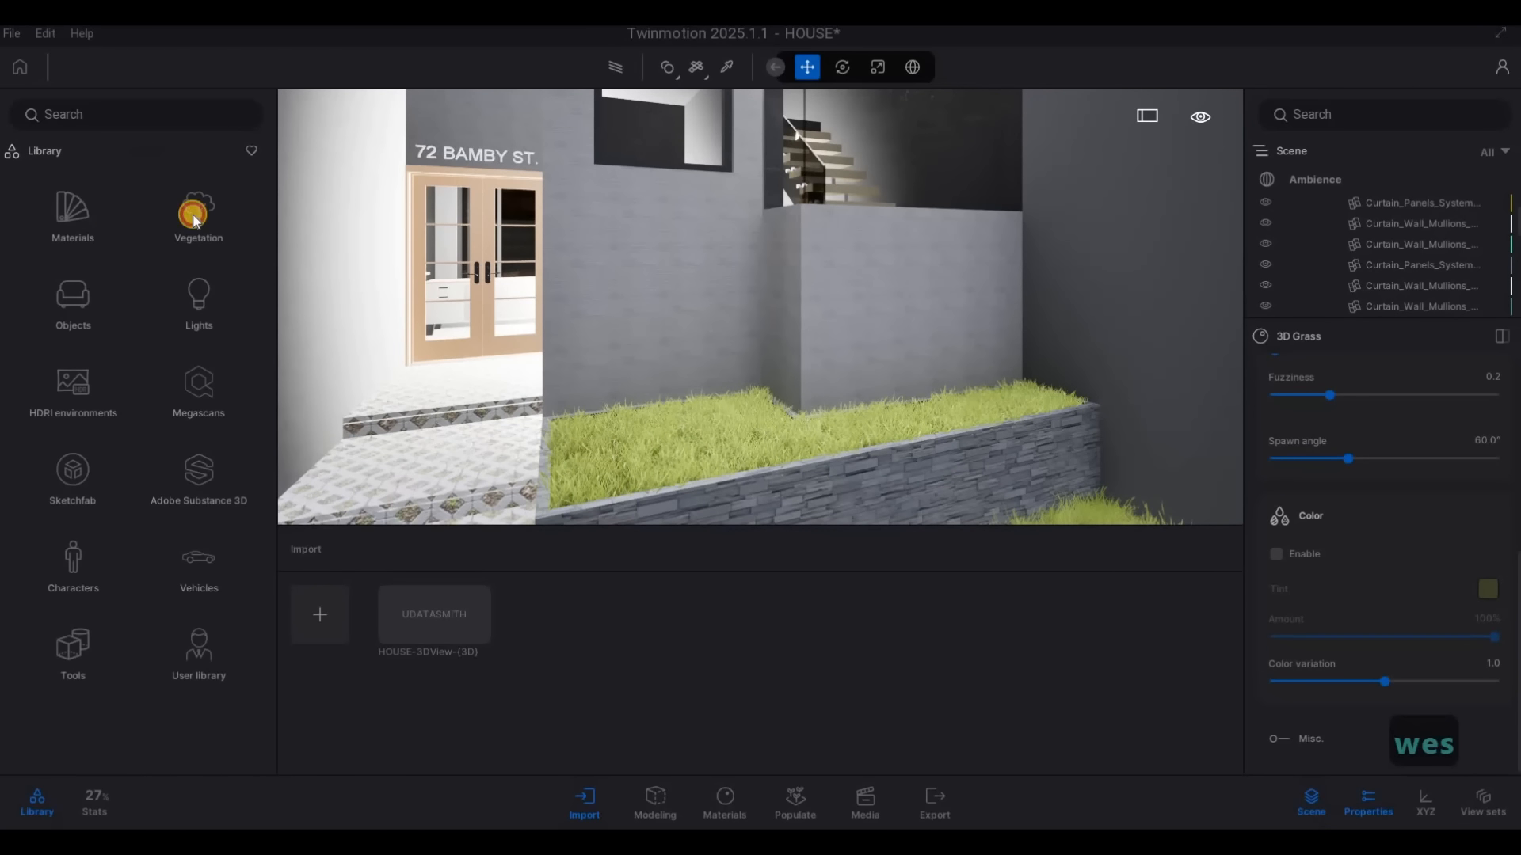
{"action": "left_click", "coordinate": [207, 230]}
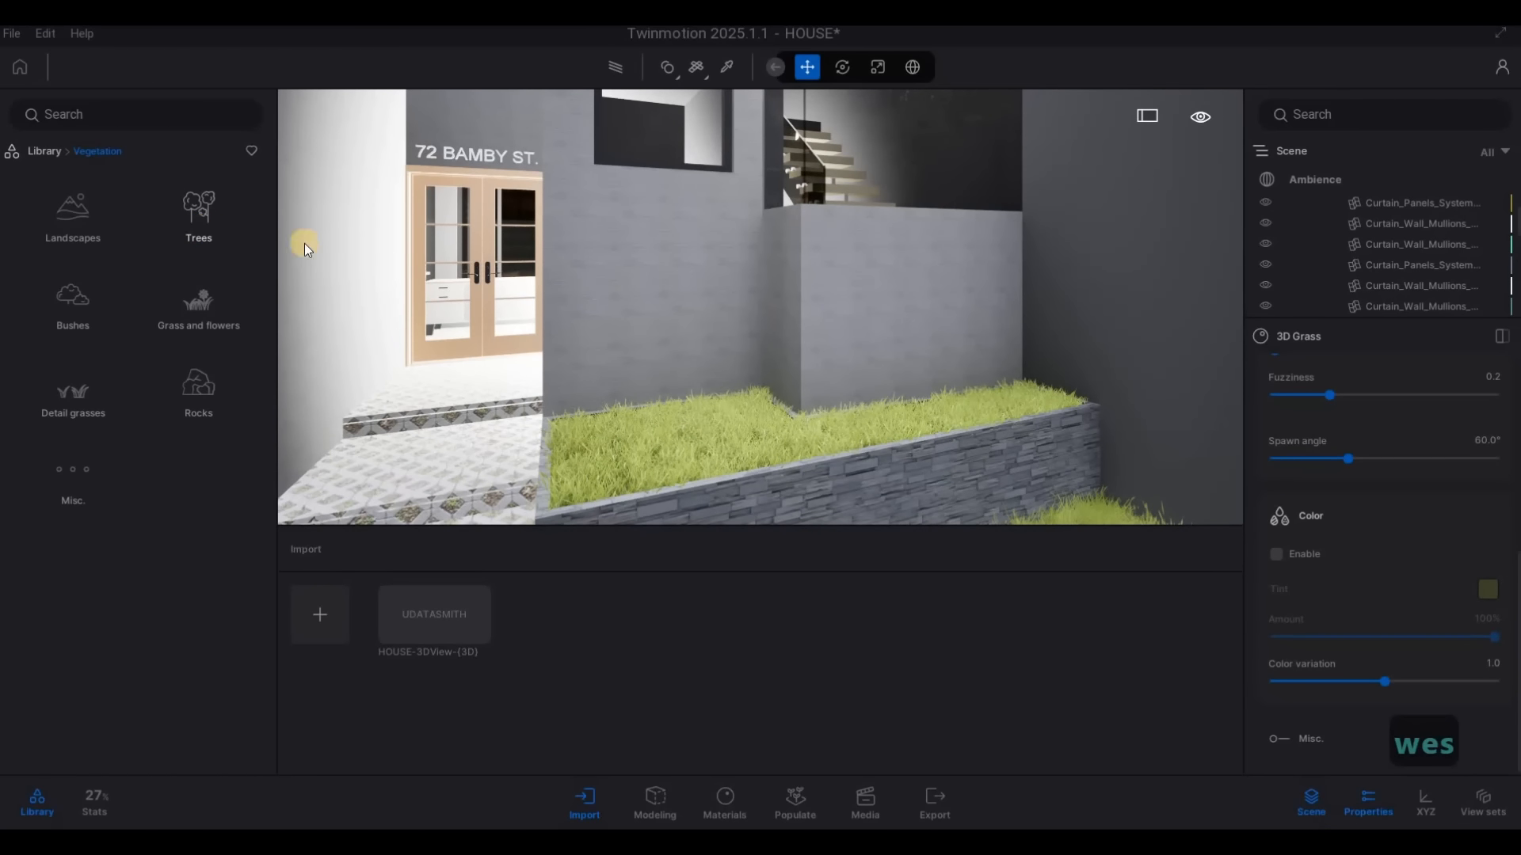
{"action": "left_click", "coordinate": [204, 227]}
{"action": "key", "text": "s"}
{"action": "key", "text": "d"}
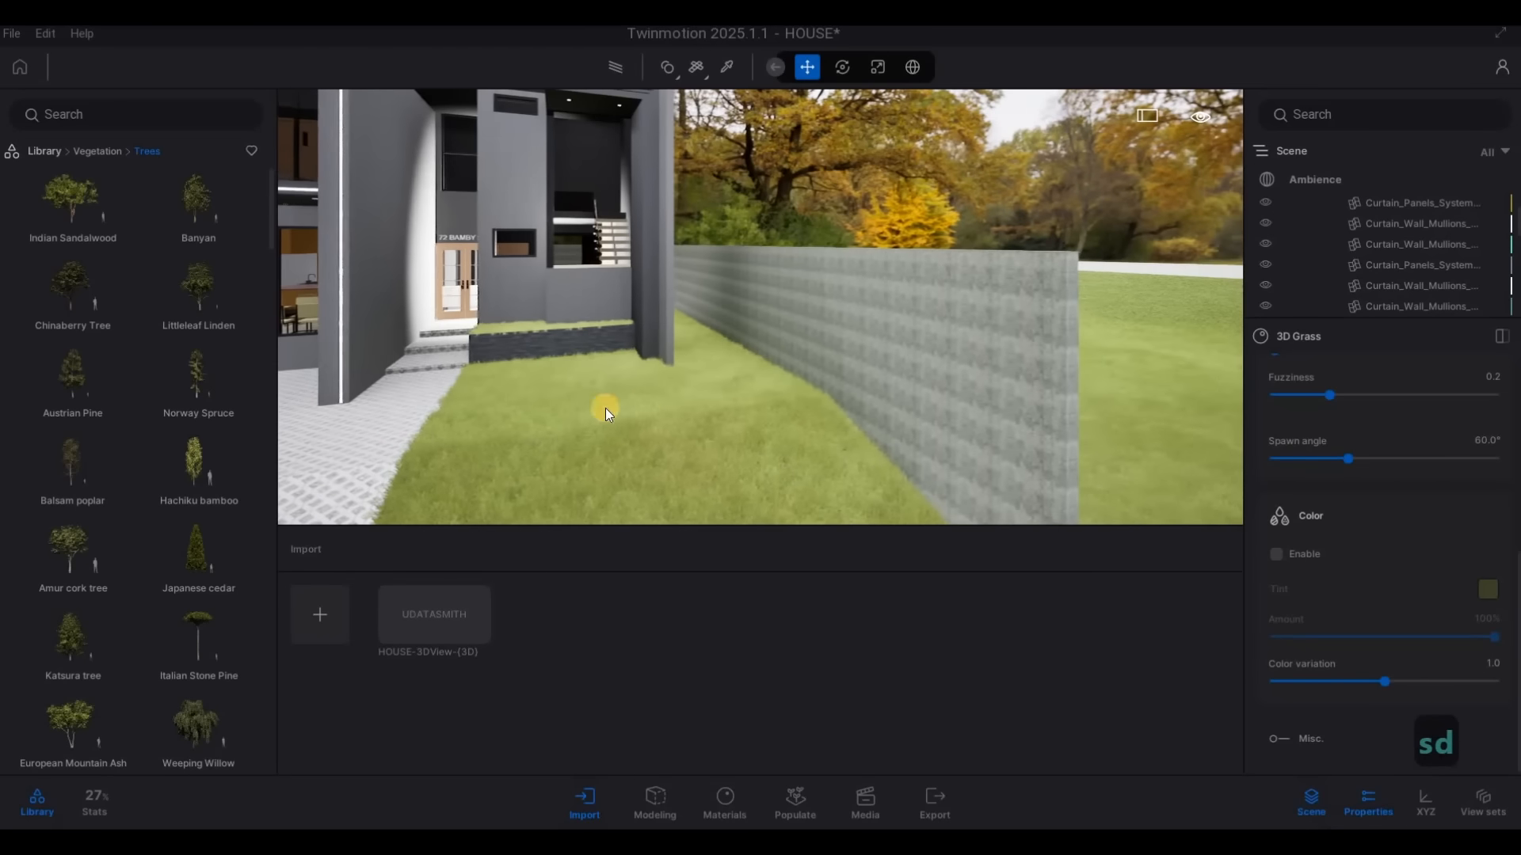
{"action": "key", "text": "s"}
{"action": "scroll", "coordinate": [119, 441], "scroll_direction": "down", "scroll_amount": 2}
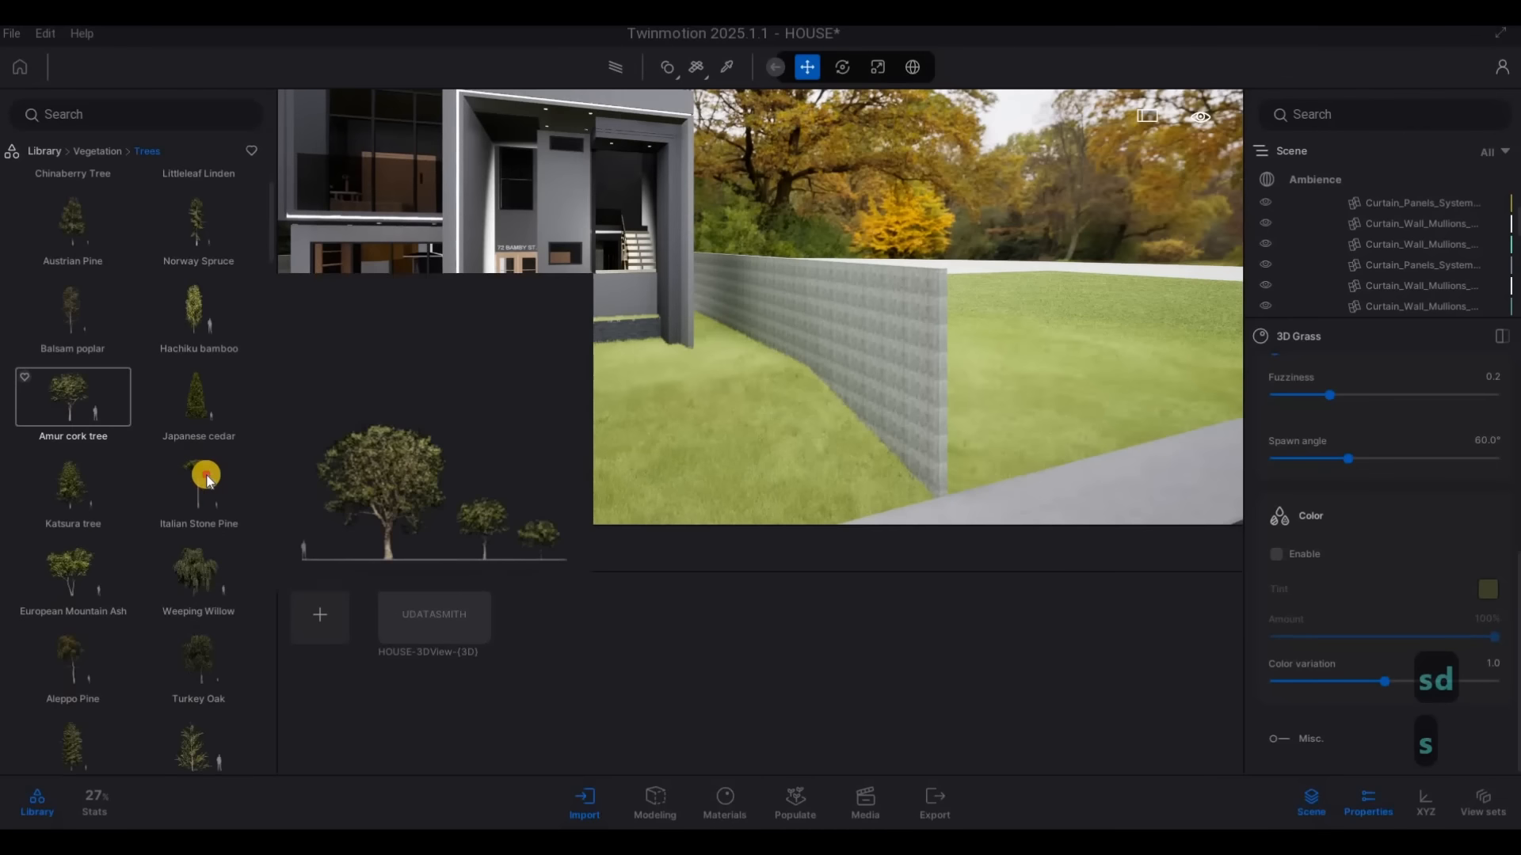
Try to place an Italian Stone Pine on the front lawn beside the boundary wall
{"action": "left_click_drag", "start_coordinate": [206, 479], "coordinate": [723, 363]}
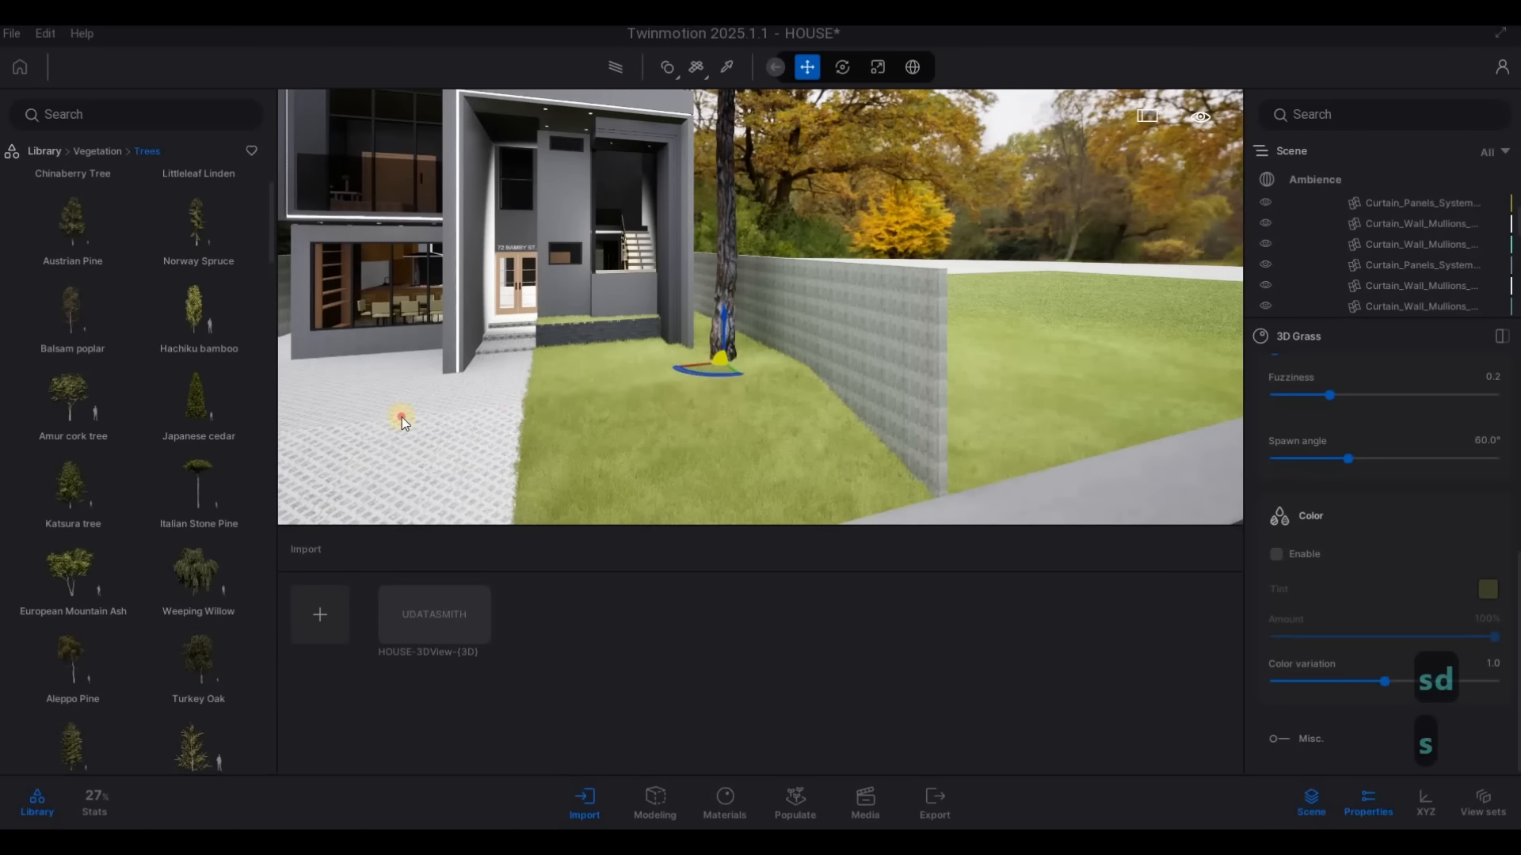
{"action": "left_click_drag", "start_coordinate": [402, 417], "coordinate": [200, 506]}
{"action": "right_click_drag", "start_coordinate": [603, 230], "coordinate": [583, 179]}
Place an Italian Stone Pine on the lawn between the house and the boundary wall
{"action": "key", "text": "s"}
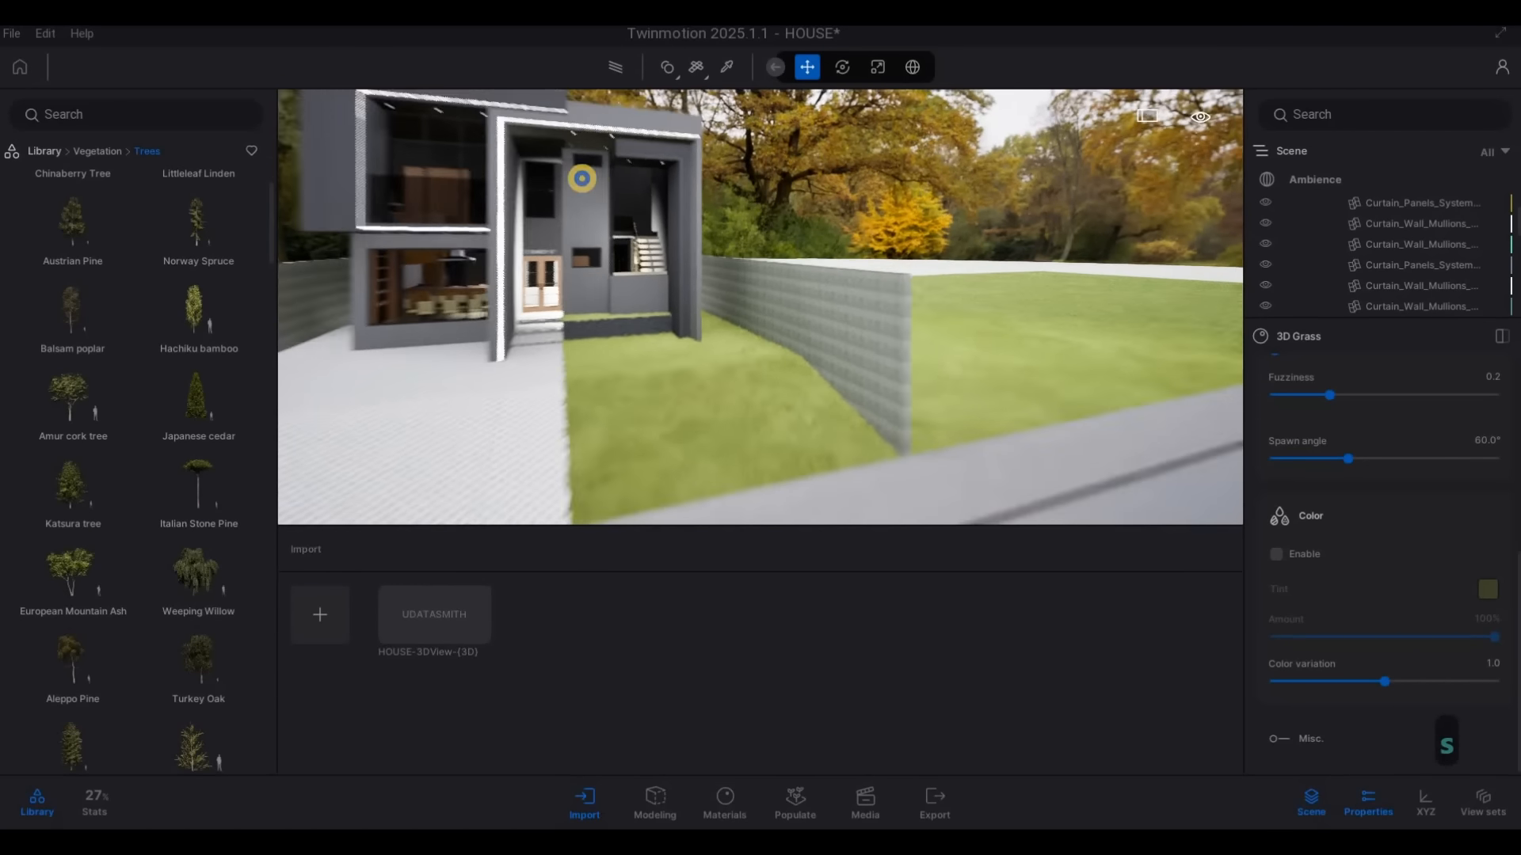
{"action": "key", "text": "d"}
{"action": "key", "text": "w"}
{"action": "key", "text": "w"}
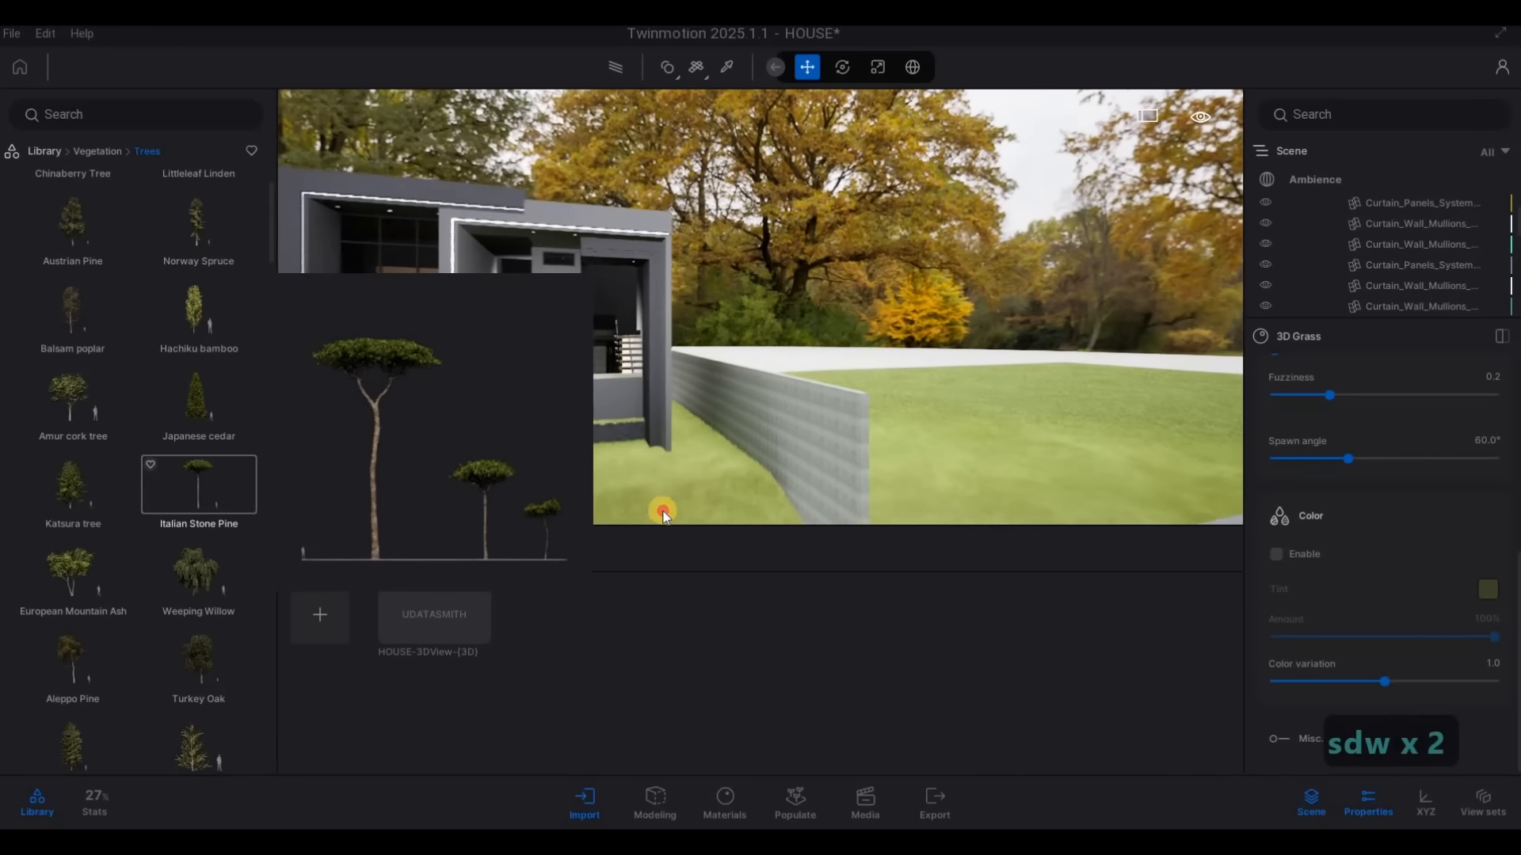
{"action": "left_click_drag", "start_coordinate": [663, 515], "coordinate": [717, 432]}
{"action": "key", "text": "s"}
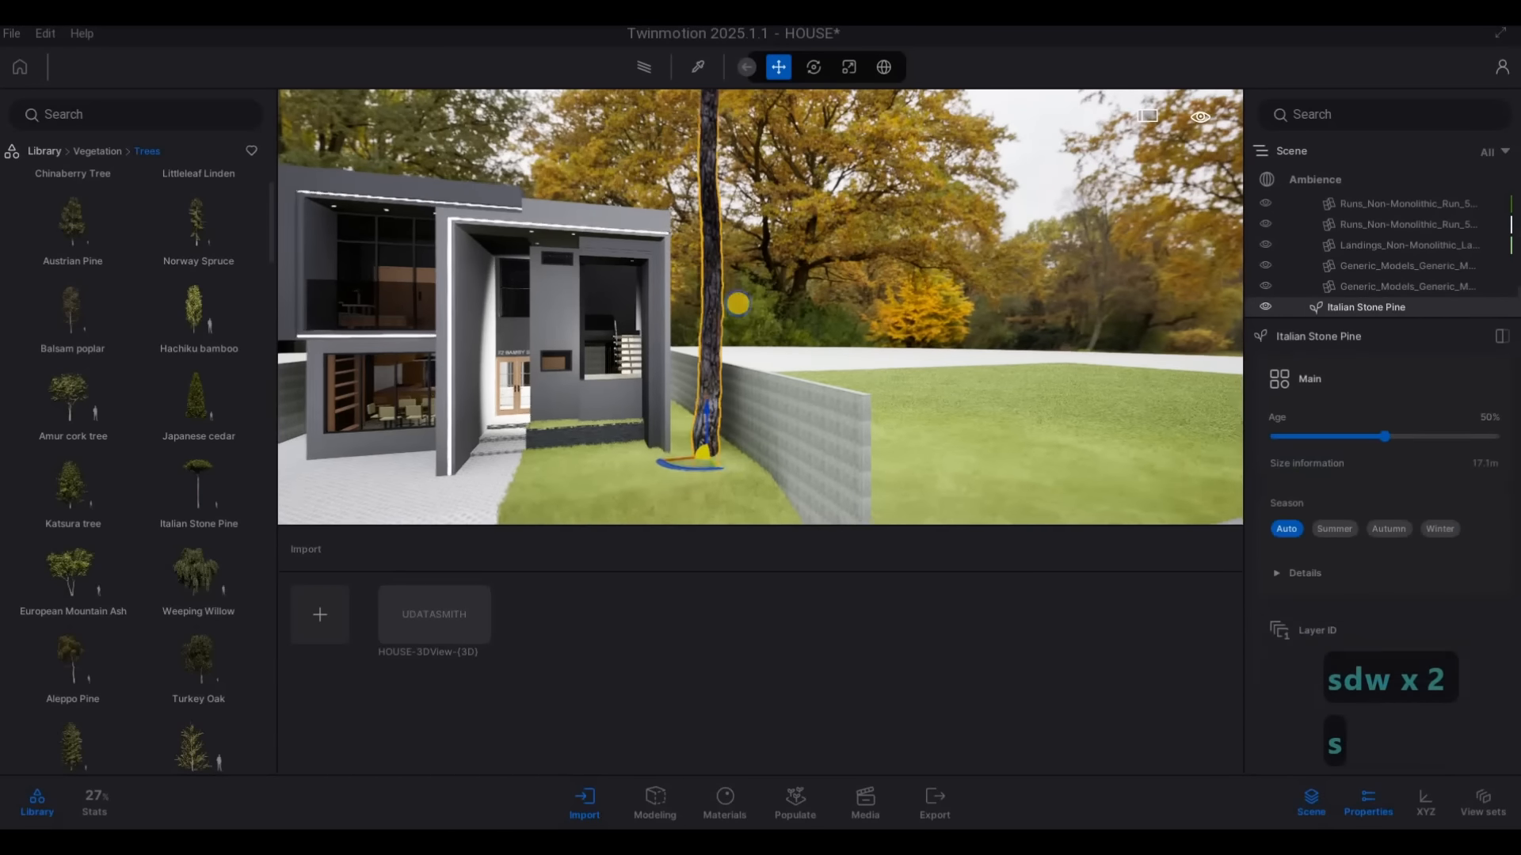
{"action": "key", "text": "a"}
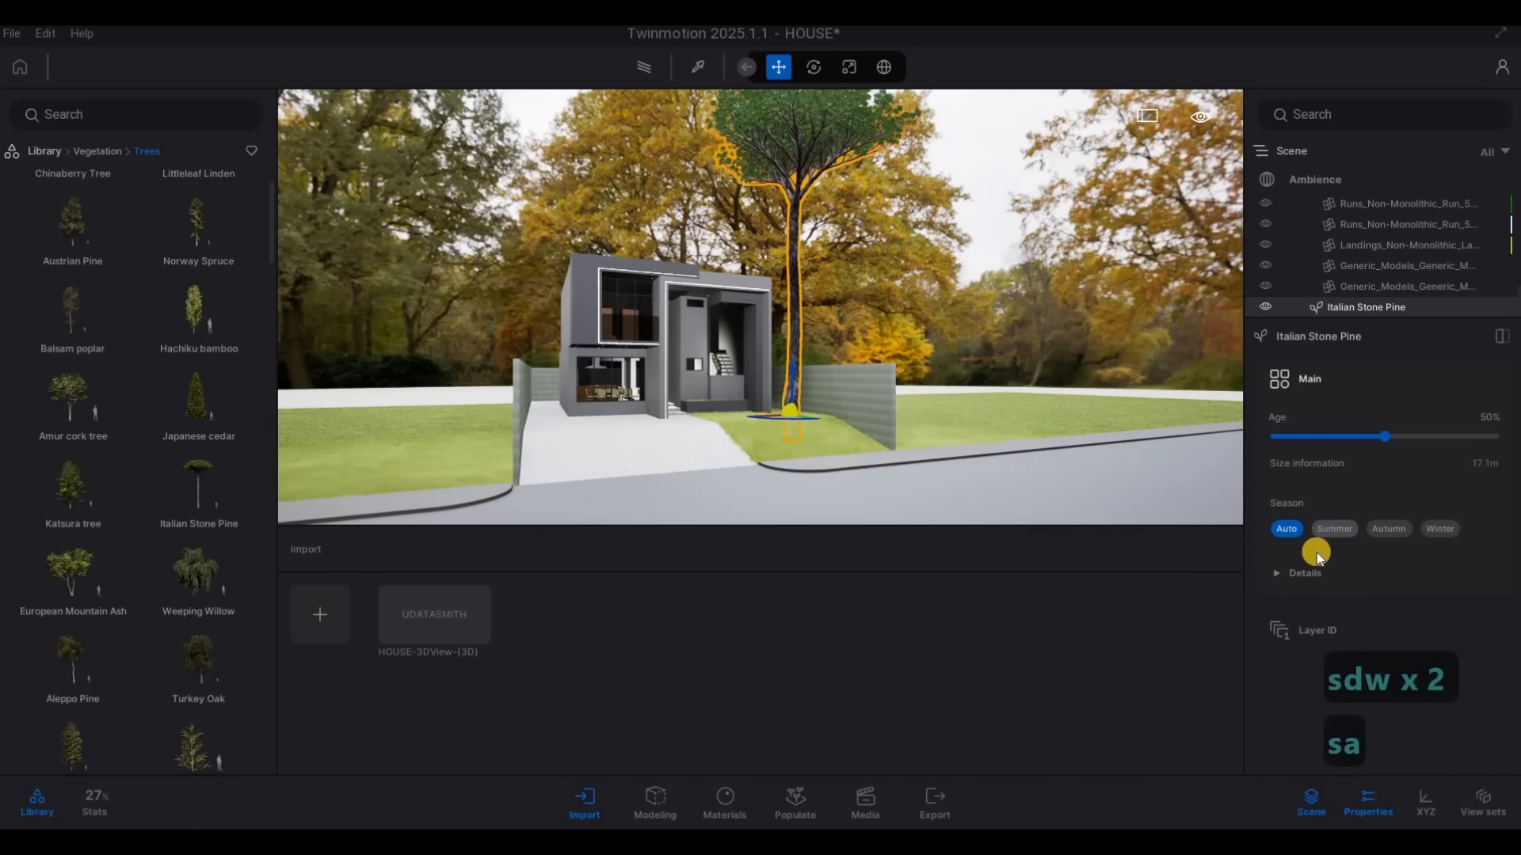
Set the Italian Stone Pine's season to Summer and its age to 25%, and deselect the tree
{"action": "left_click", "coordinate": [1284, 574]}
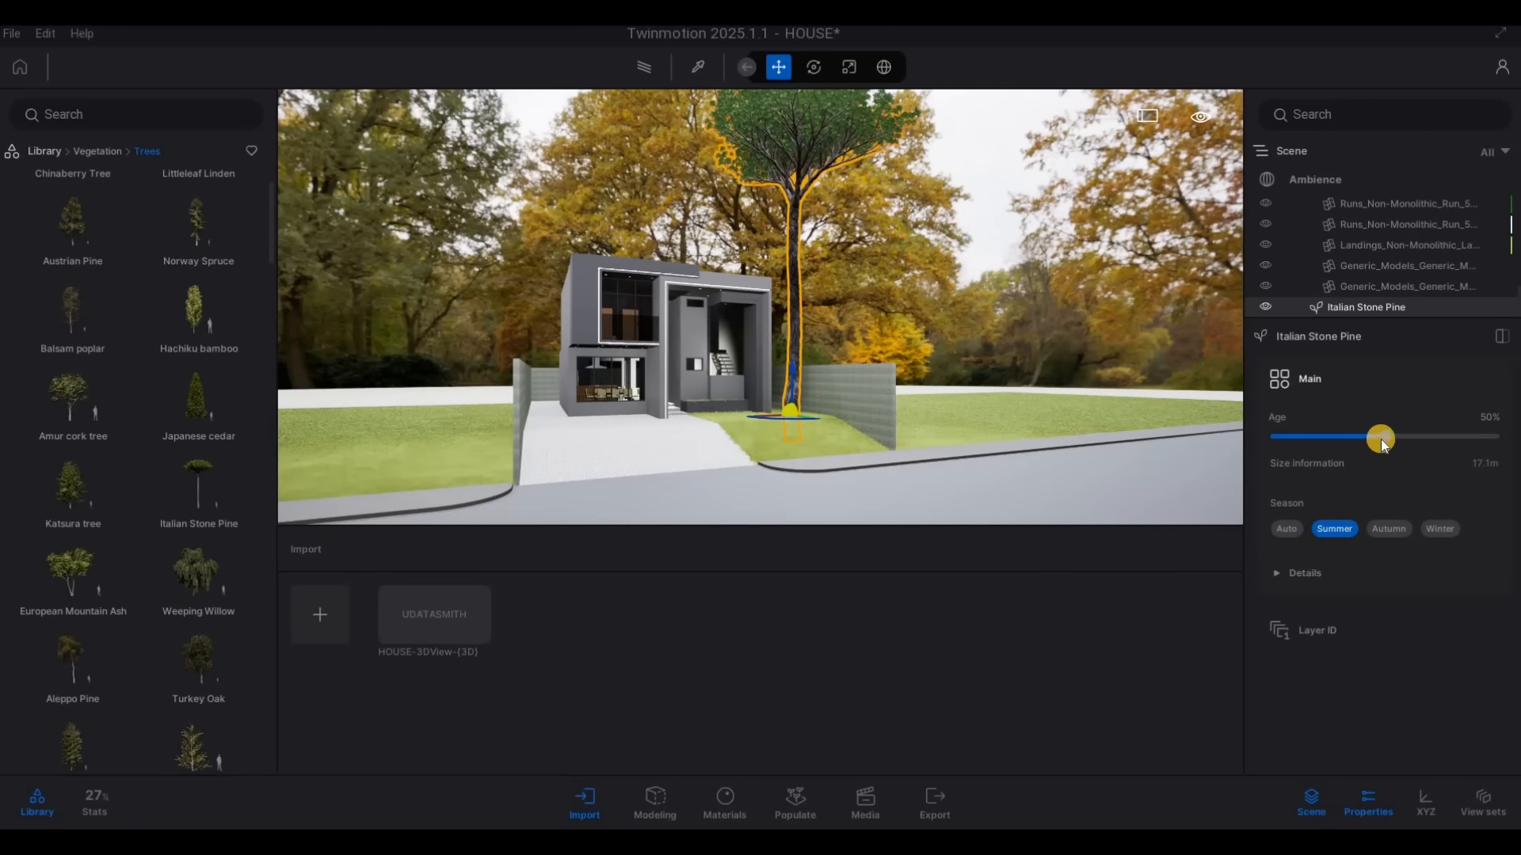
{"action": "left_click_drag", "start_coordinate": [1346, 440], "coordinate": [1324, 442]}
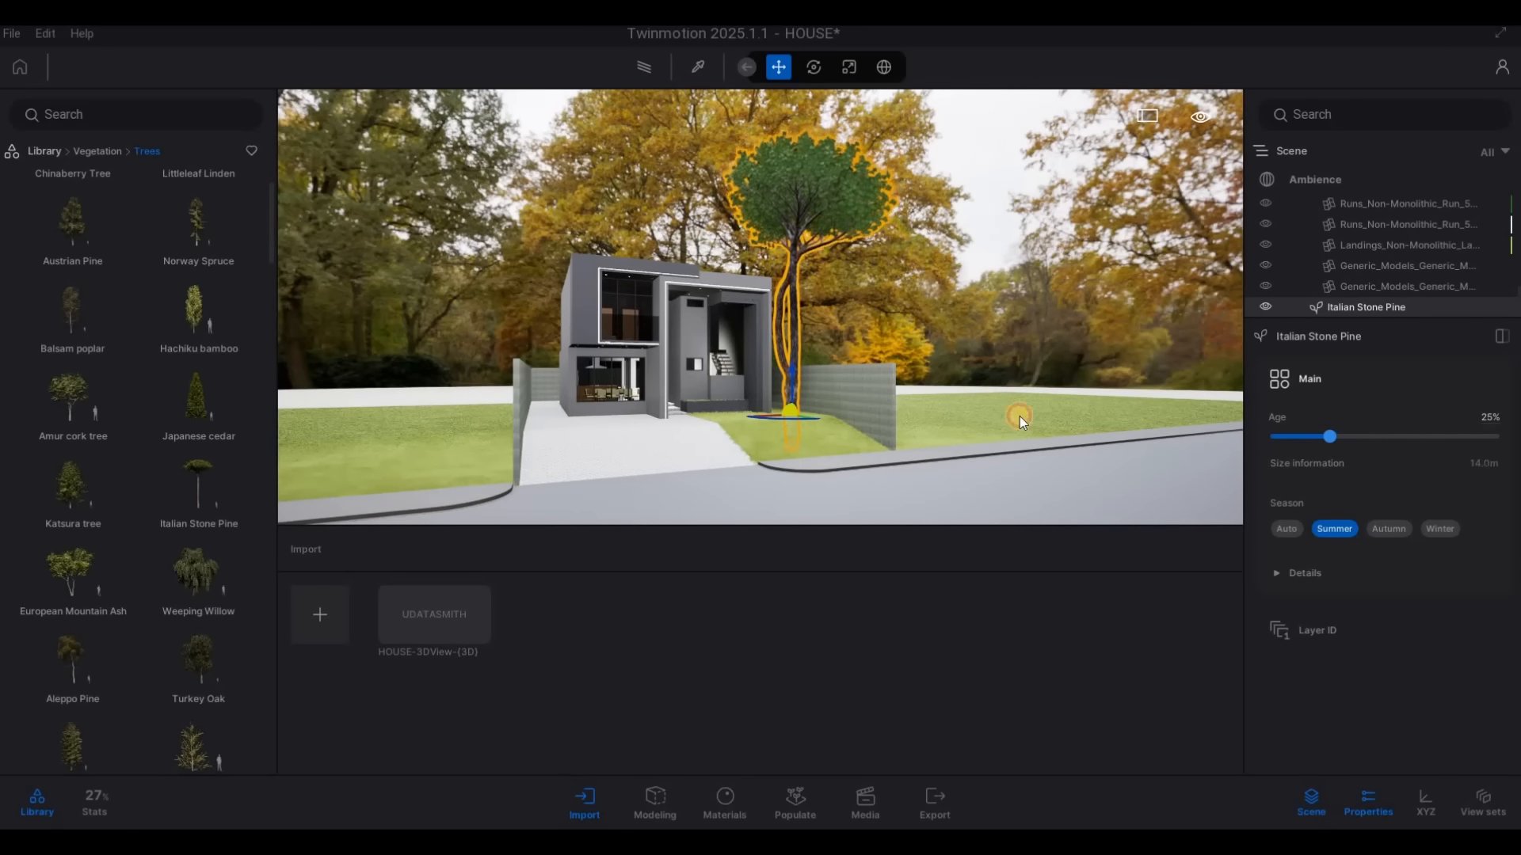
{"action": "key", "text": "Escape"}
{"action": "key", "text": "d"}
{"action": "key", "text": "w"}
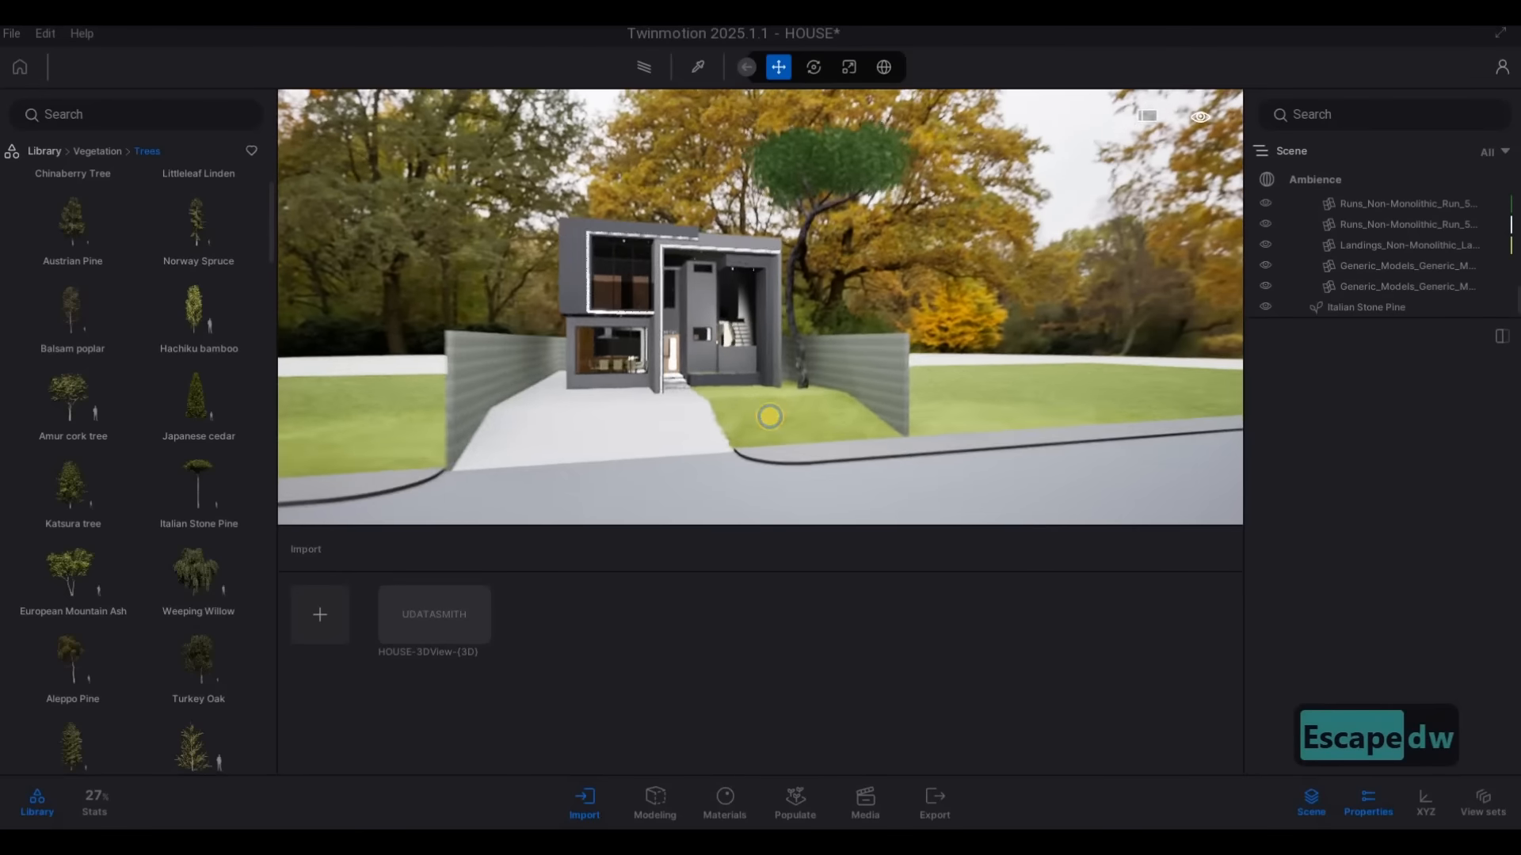
Open the Stones category of the materials library and bring the house front and boundary walls into view
{"action": "key", "text": "d"}
{"action": "key", "text": "w"}
{"action": "key", "text": "a"}
{"action": "key", "text": "s"}
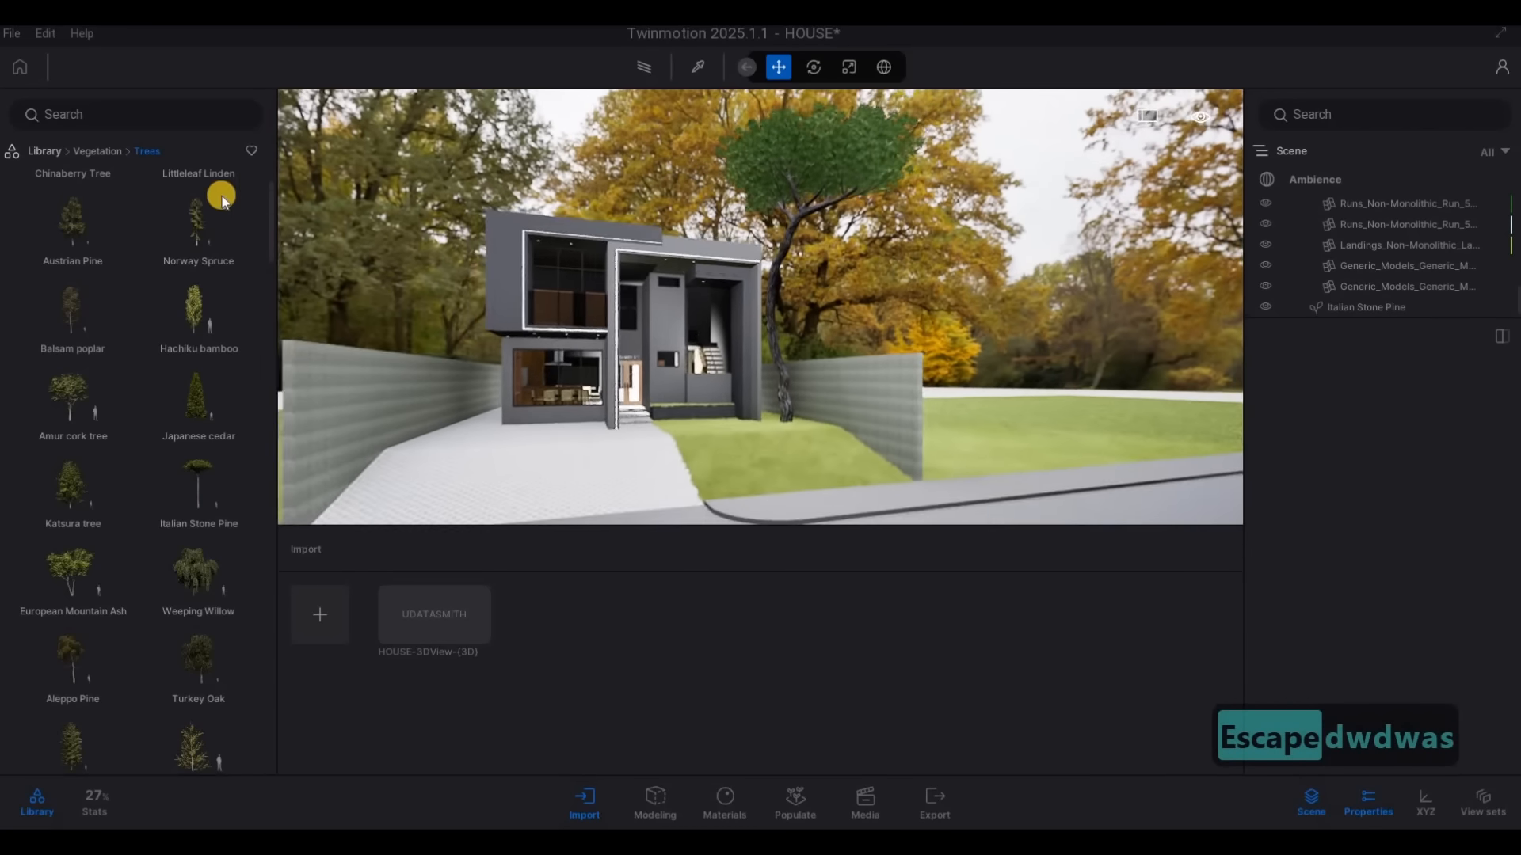
{"action": "key", "text": "w"}
{"action": "key", "text": "a"}
{"action": "left_click", "coordinate": [95, 152]}
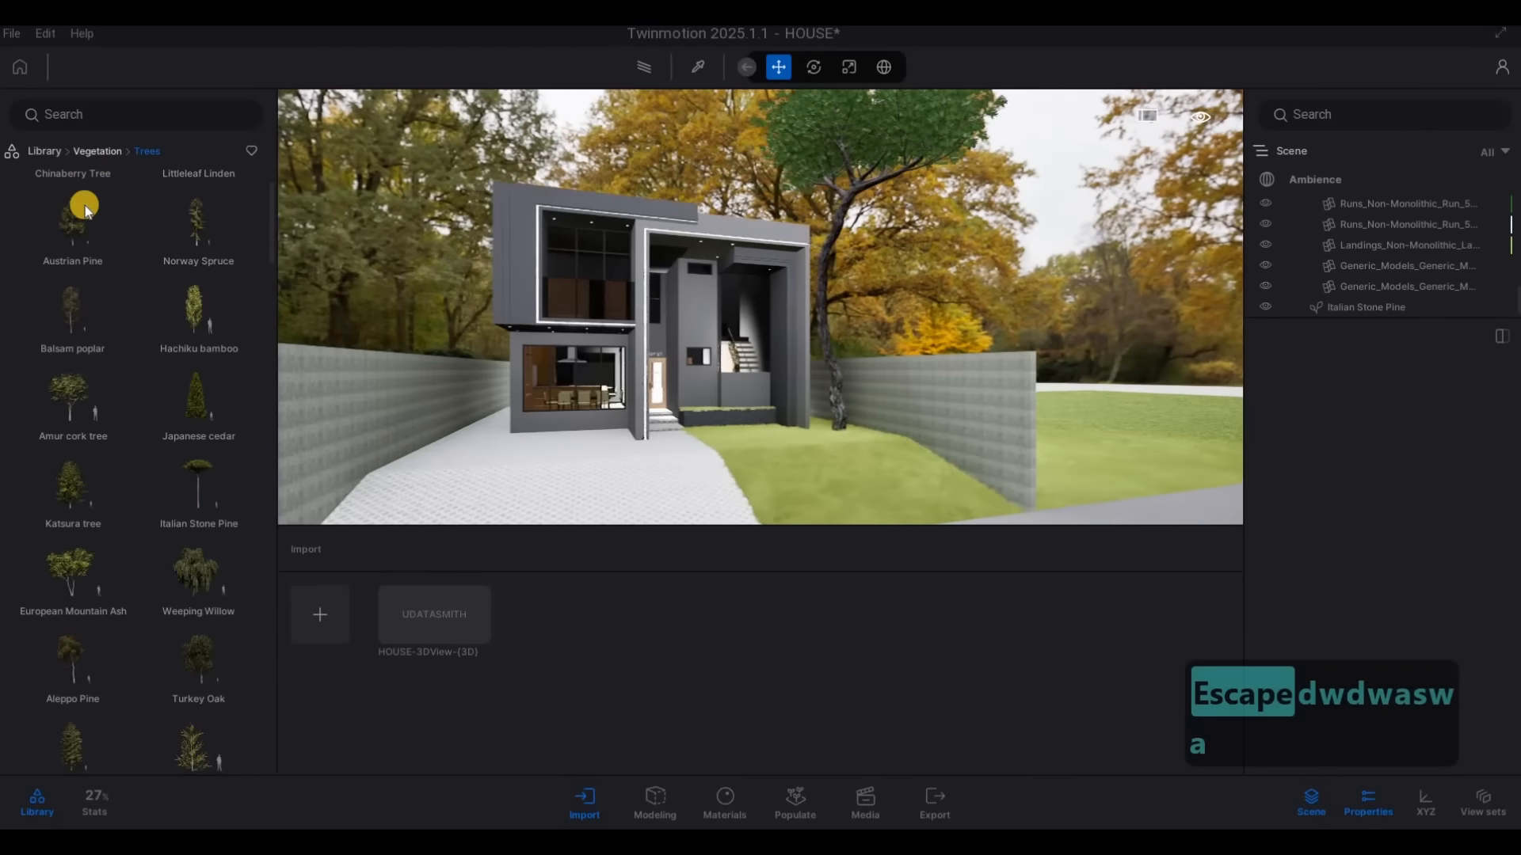
{"action": "left_click", "coordinate": [42, 152]}
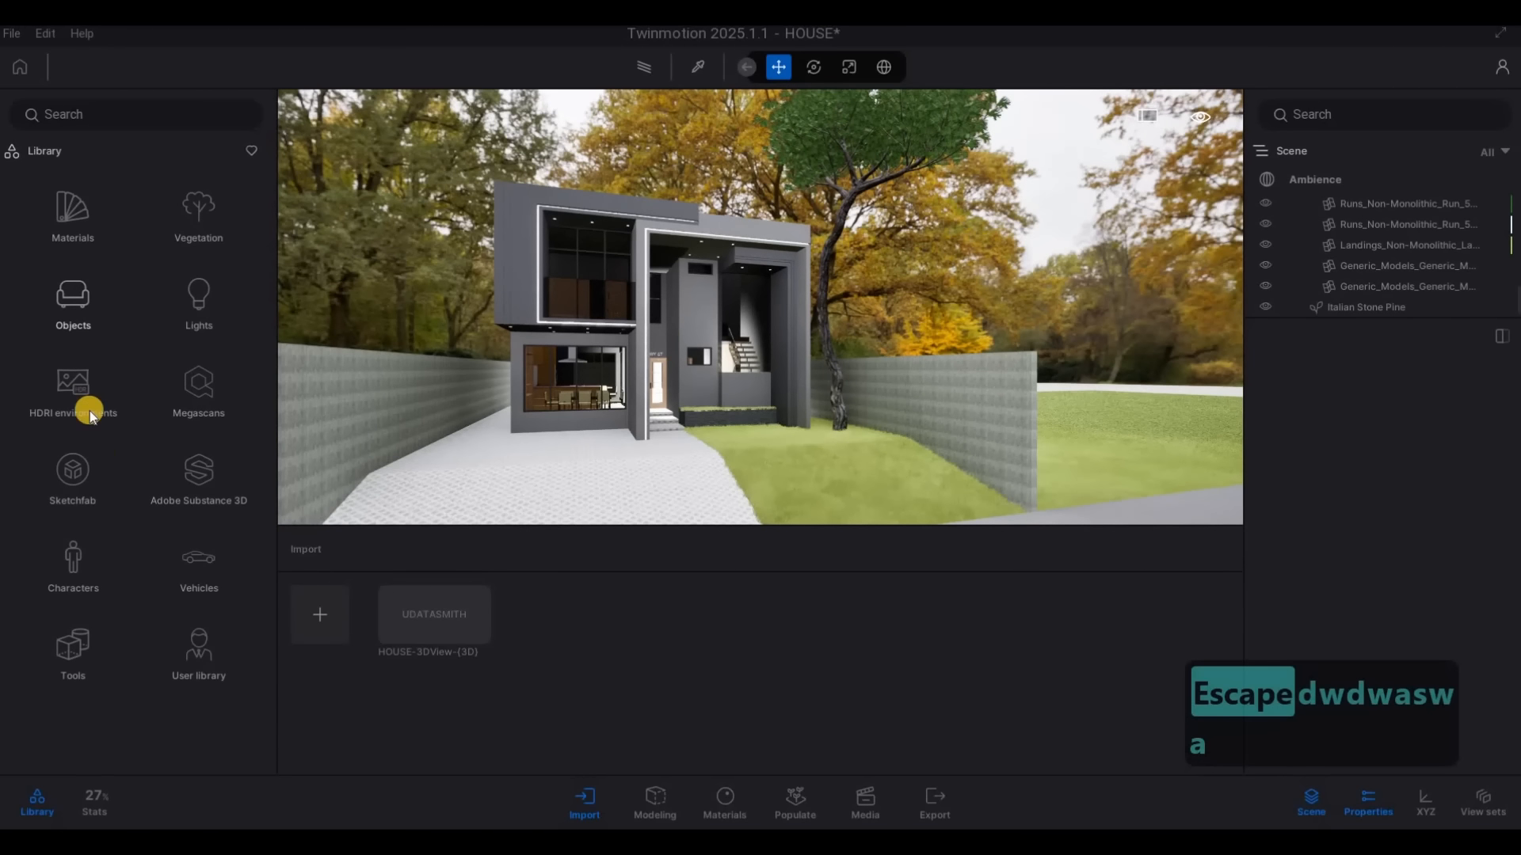
{"action": "left_click", "coordinate": [74, 243]}
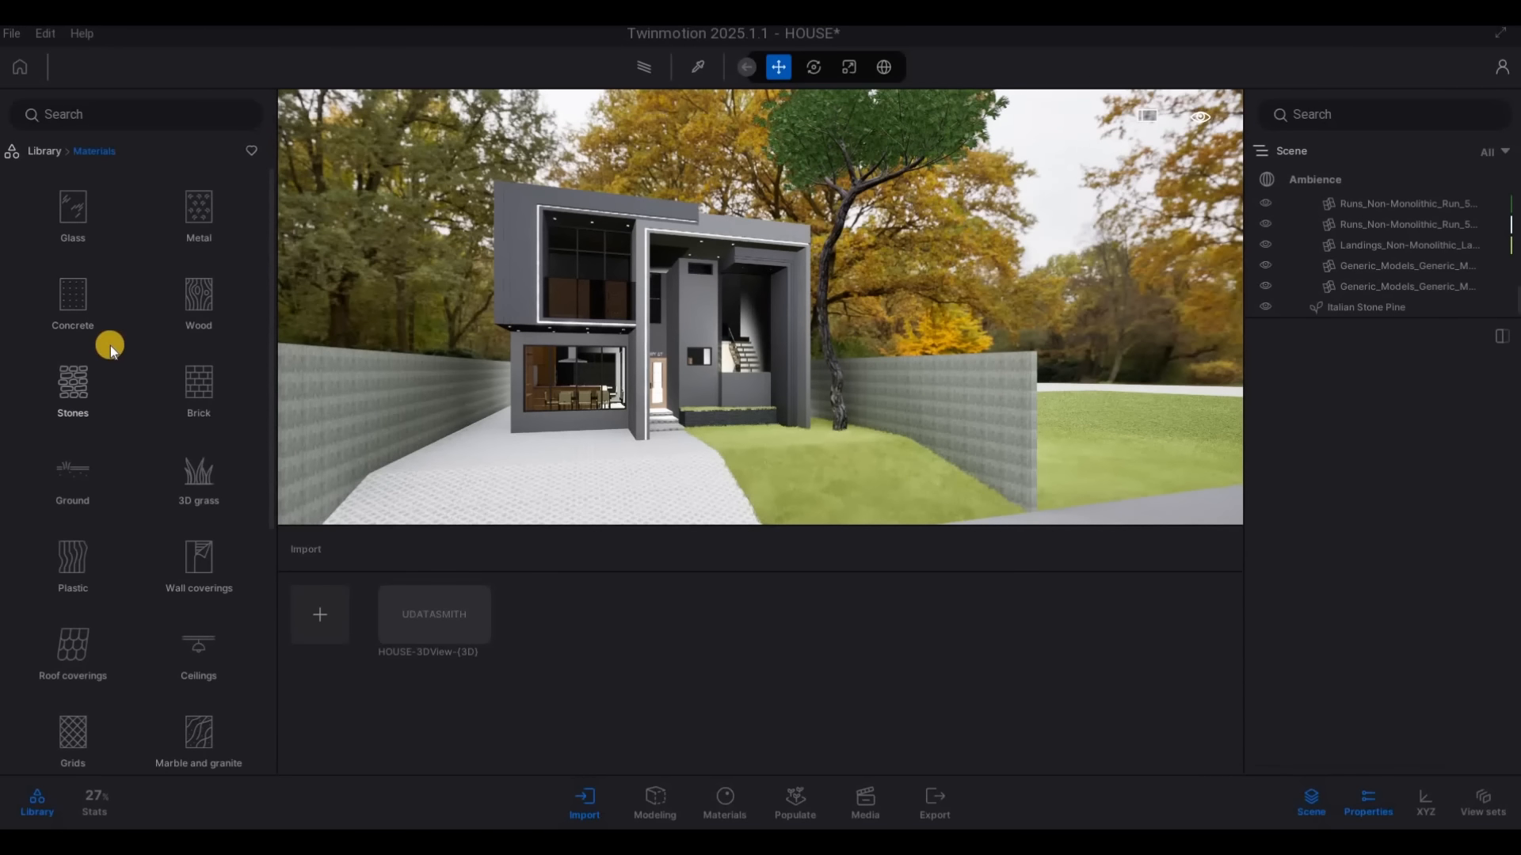
{"action": "left_click", "coordinate": [111, 346]}
Apply the Stone 04 material to the boundary walls
{"action": "scroll", "coordinate": [170, 530], "scroll_direction": "down", "scroll_amount": 3}
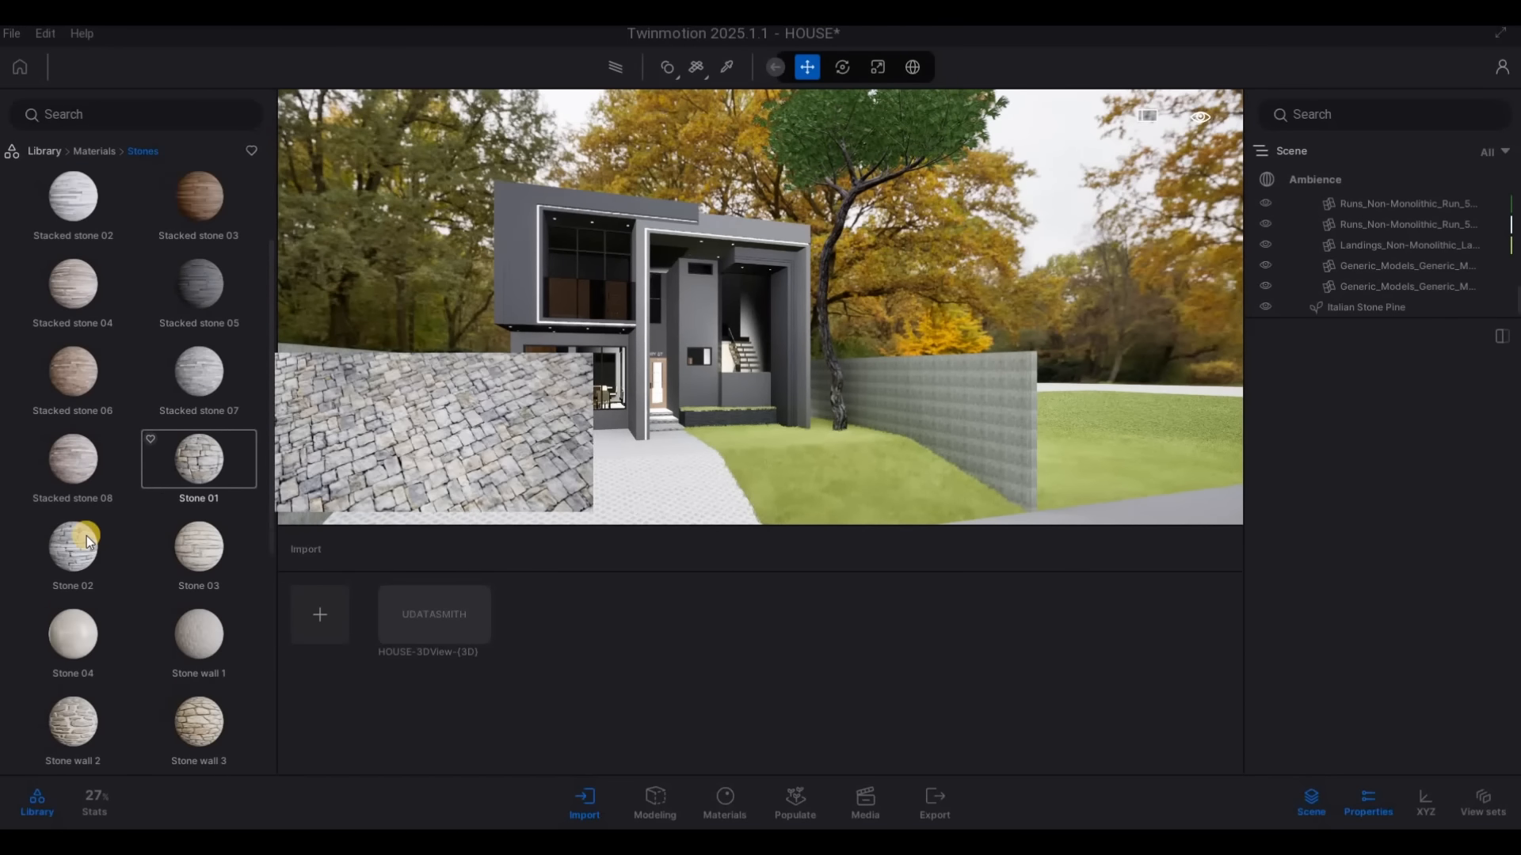
{"action": "left_click", "coordinate": [84, 531]}
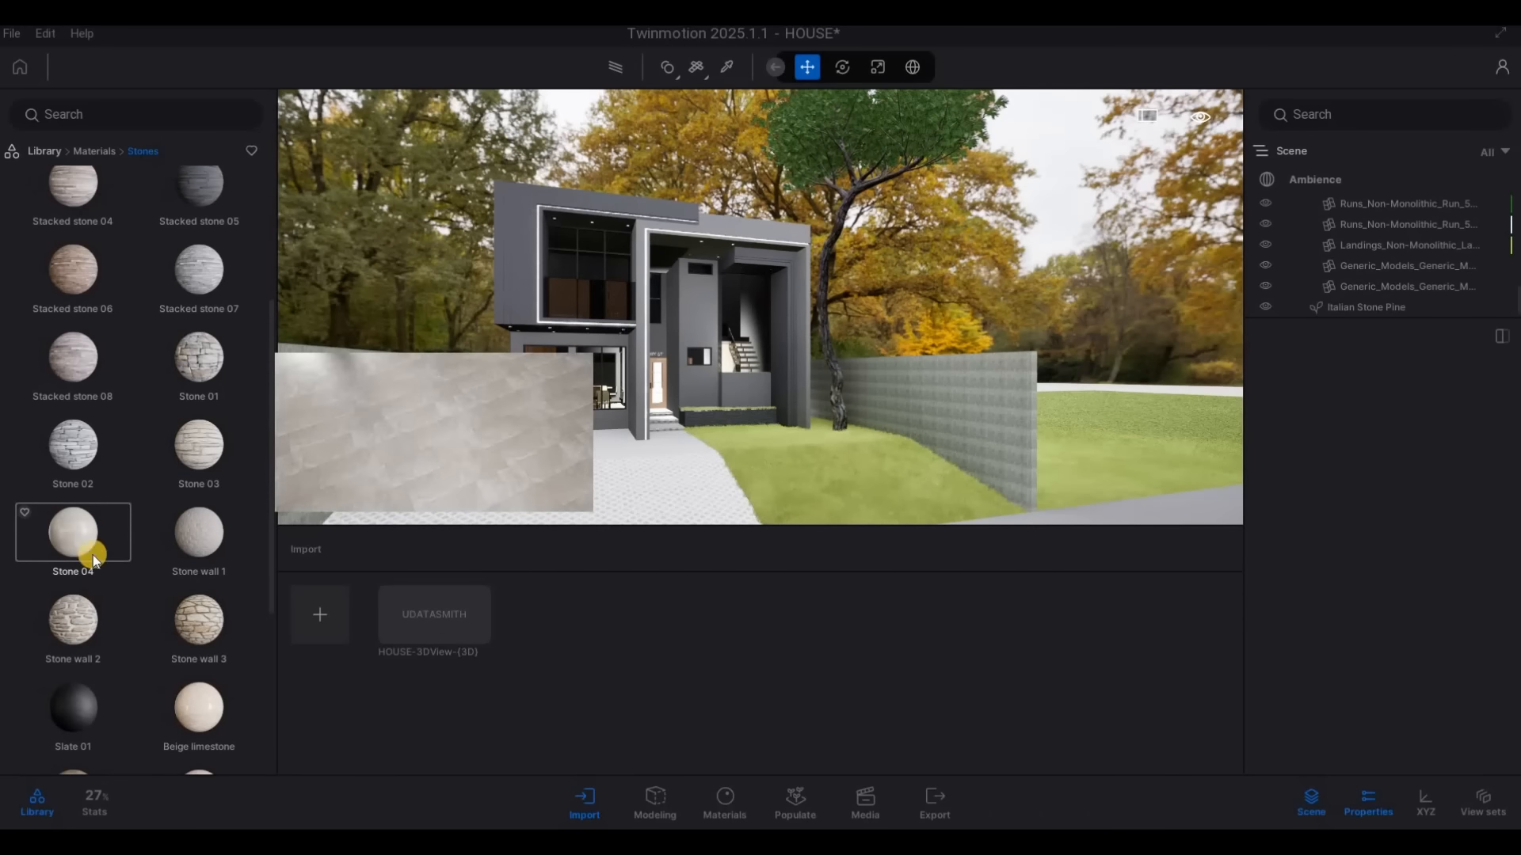
{"action": "left_click_drag", "start_coordinate": [92, 552], "coordinate": [953, 463]}
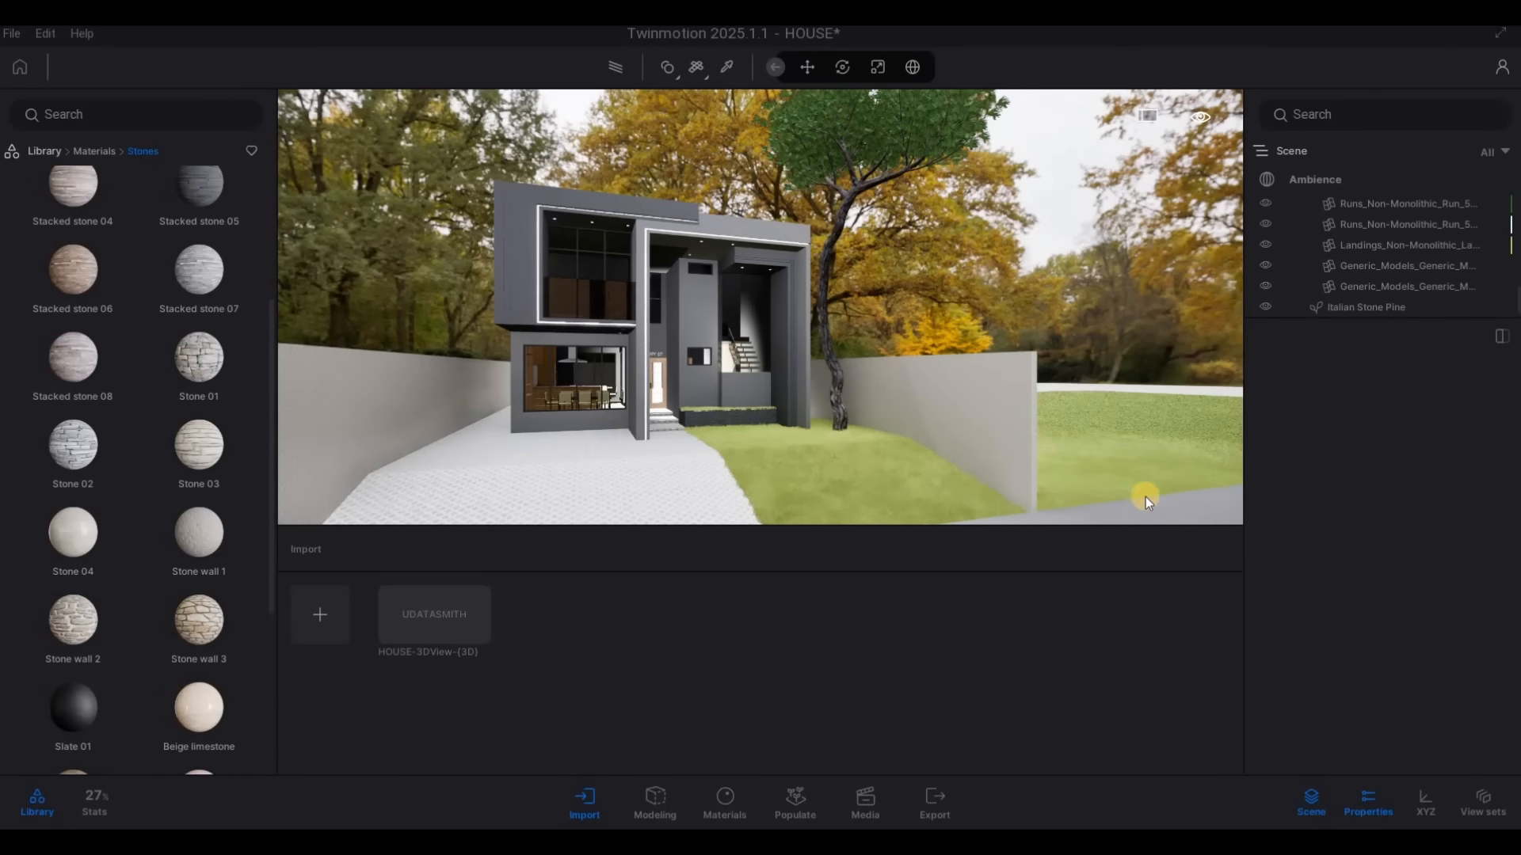
Set the scale of the boundary walls' Stone 04 material to 4.28
{"action": "key", "text": "d"}
{"action": "key", "text": "w"}
{"action": "key", "text": "d"}
{"action": "left_click_drag", "start_coordinate": [1428, 541], "coordinate": [1426, 542]}
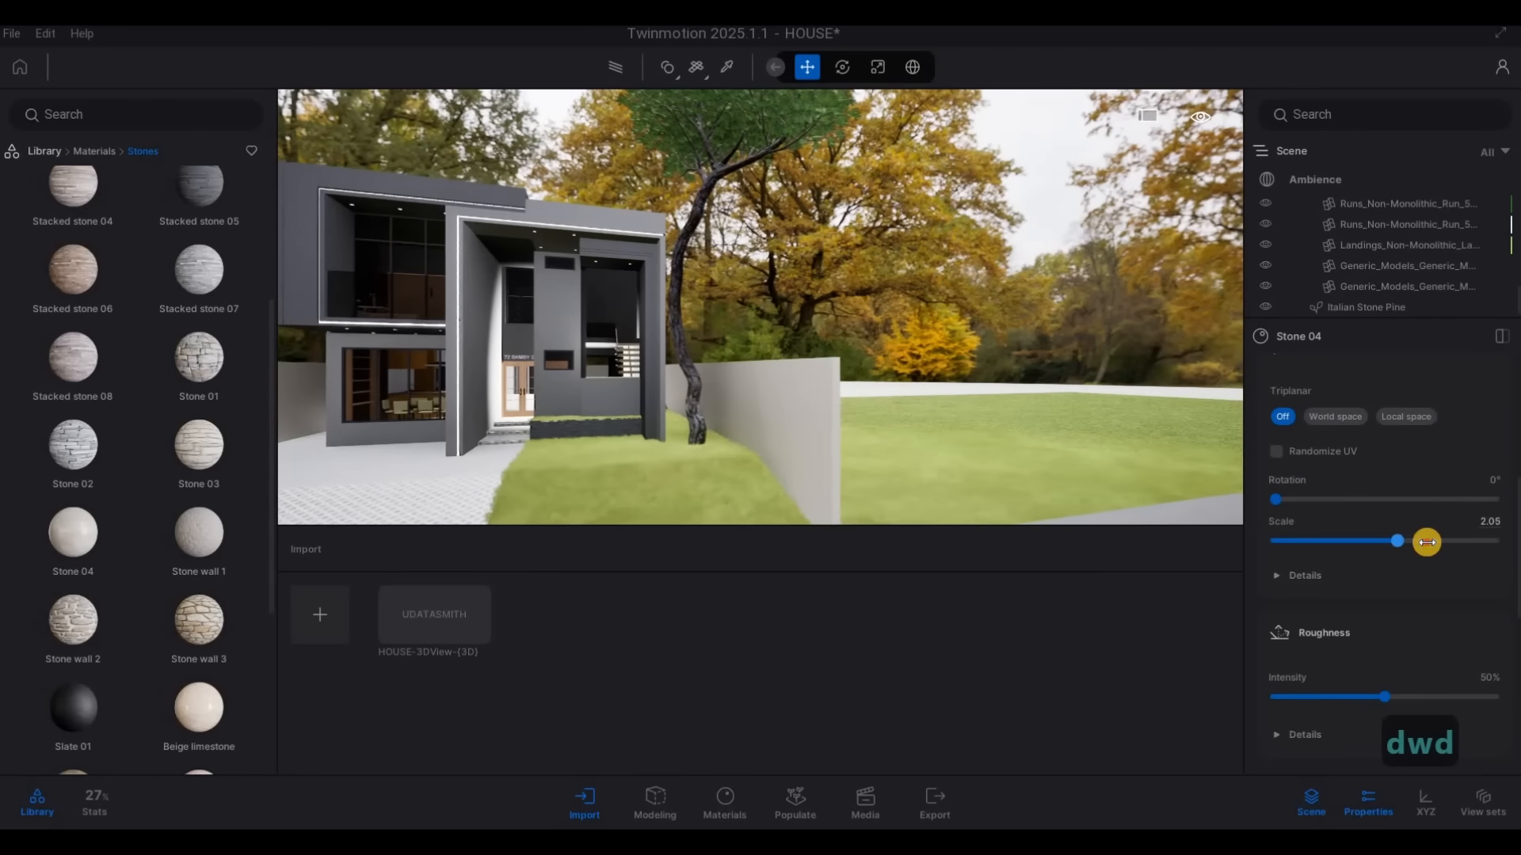
Examine the stone texture on the boundary wall up close and from the street in front of the house
{"action": "key", "text": "a"}
{"action": "key", "text": "w"}
{"action": "key", "text": "d"}
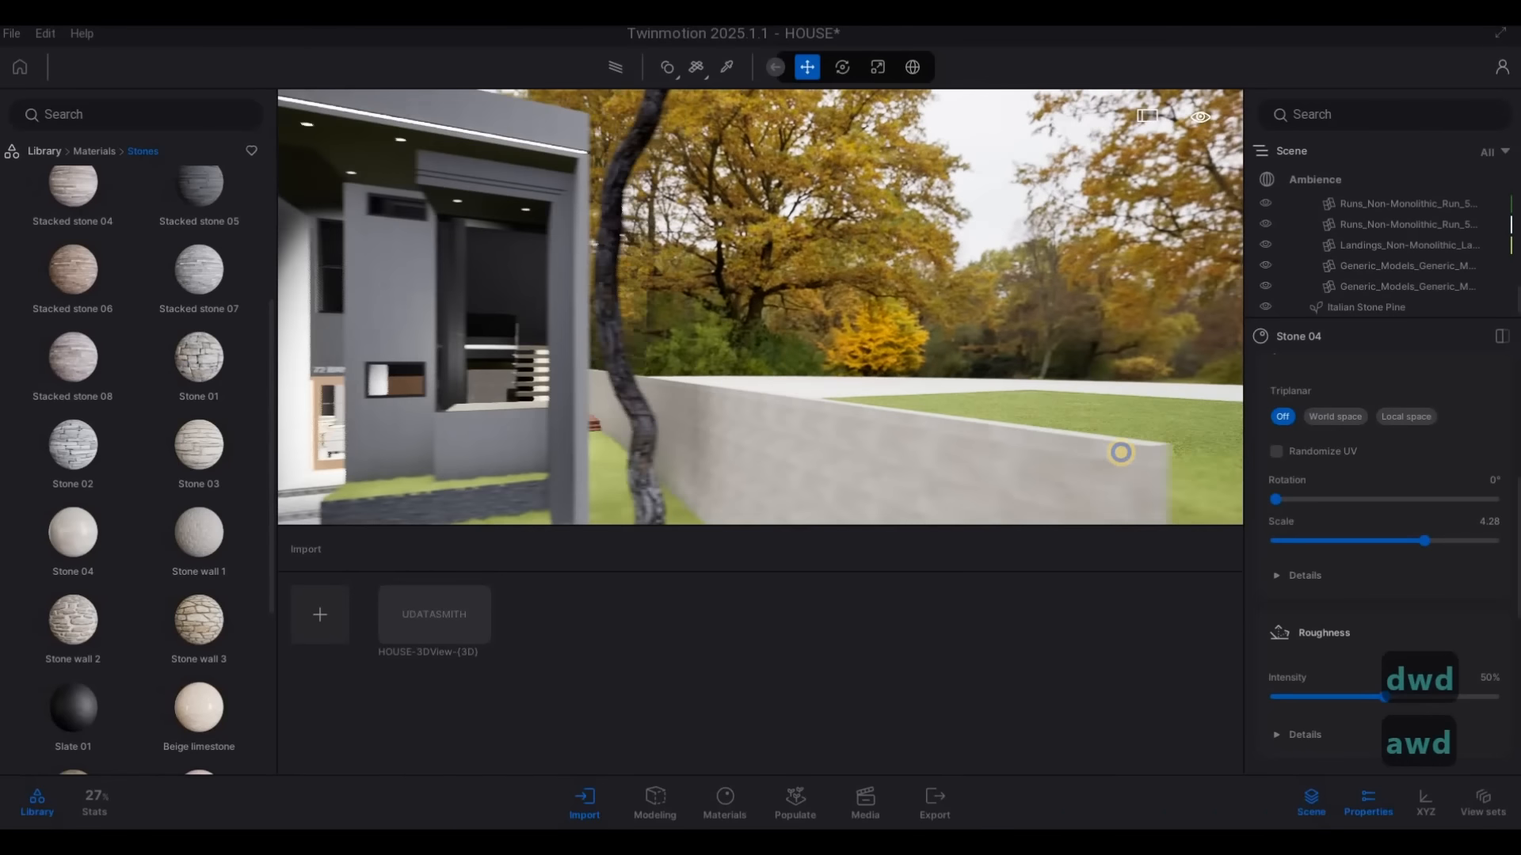
{"action": "key", "text": "w"}
{"action": "key", "text": "e"}
{"action": "key", "text": "s"}
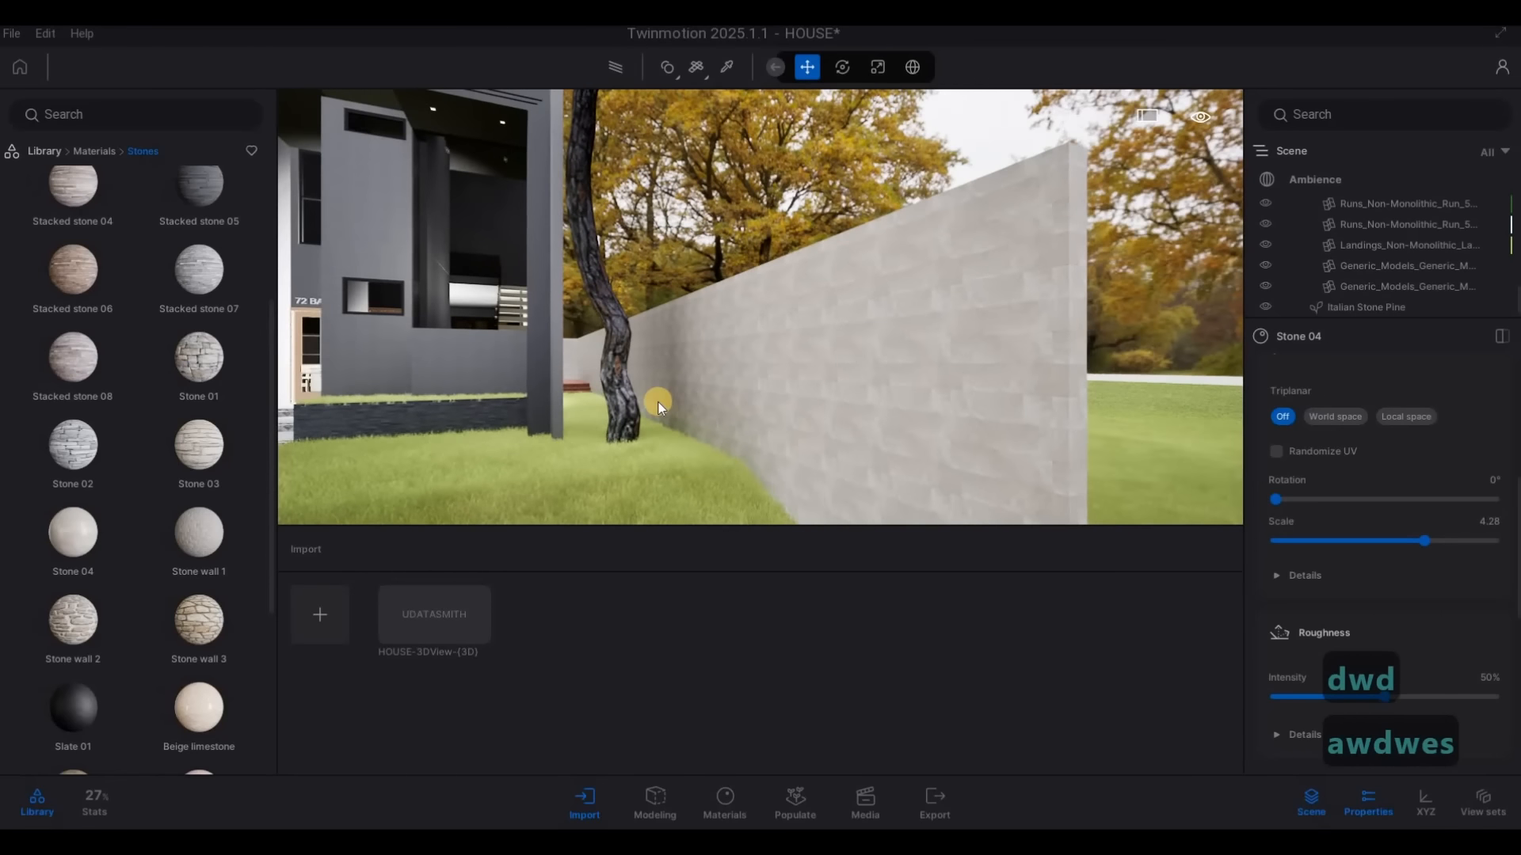
{"action": "key", "text": "s"}
{"action": "key", "text": "x"}
{"action": "key", "text": "2"}
{"action": "key", "text": "a"}
{"action": "key", "text": "w"}
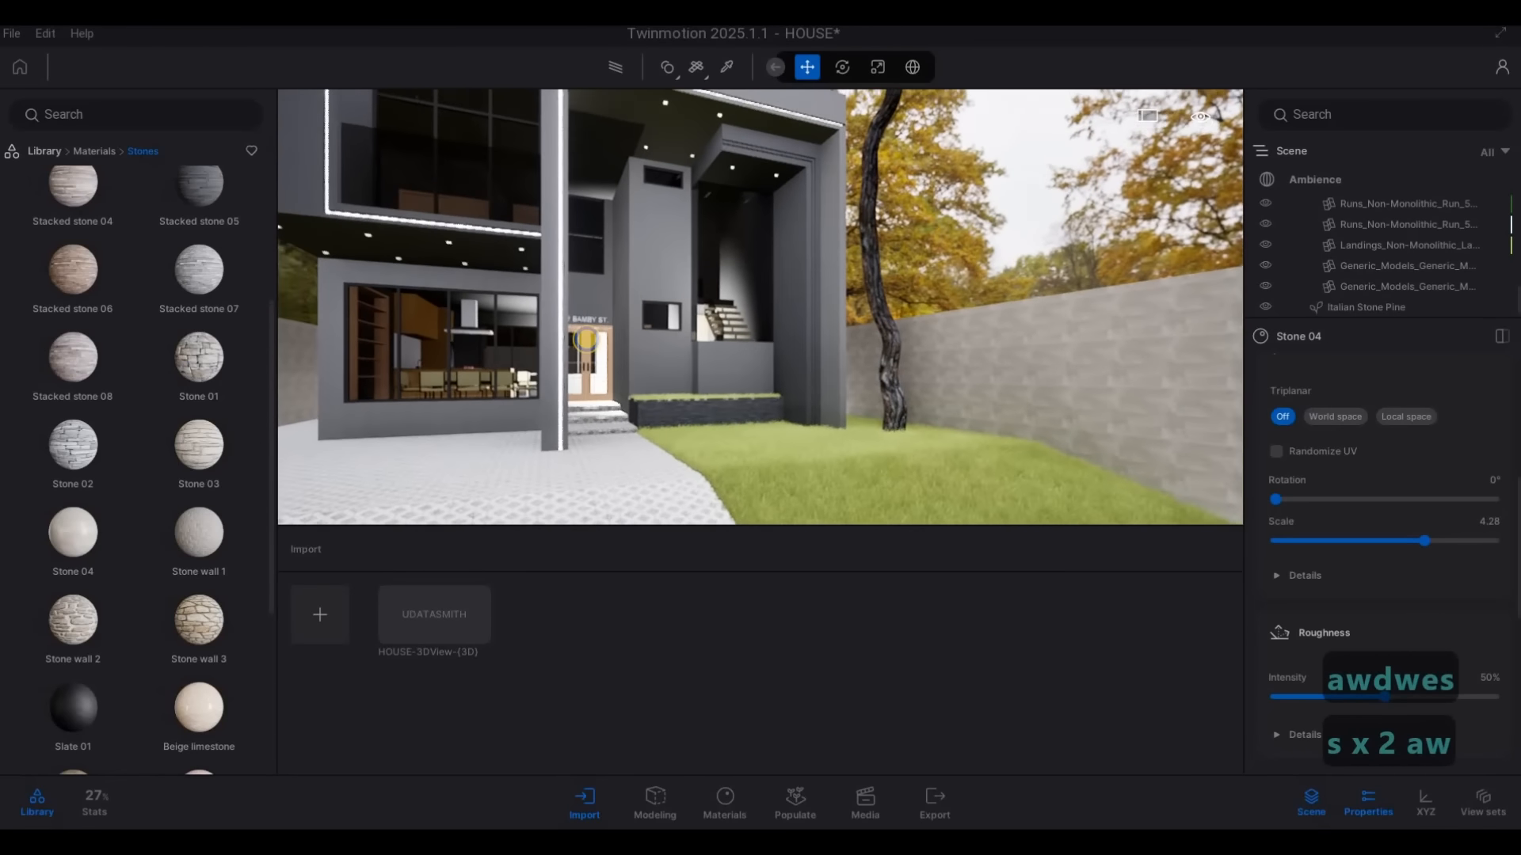
{"action": "key", "text": "a"}
{"action": "key", "text": "s"}
{"action": "key", "text": "s"}
{"action": "key", "text": "s"}
{"action": "key", "text": "s"}
{"action": "key", "text": "s"}
{"action": "key", "text": "s"}
{"action": "key", "text": "s"}
{"action": "key", "text": "s"}
{"action": "key", "text": "q"}
{"action": "key", "text": "s"}
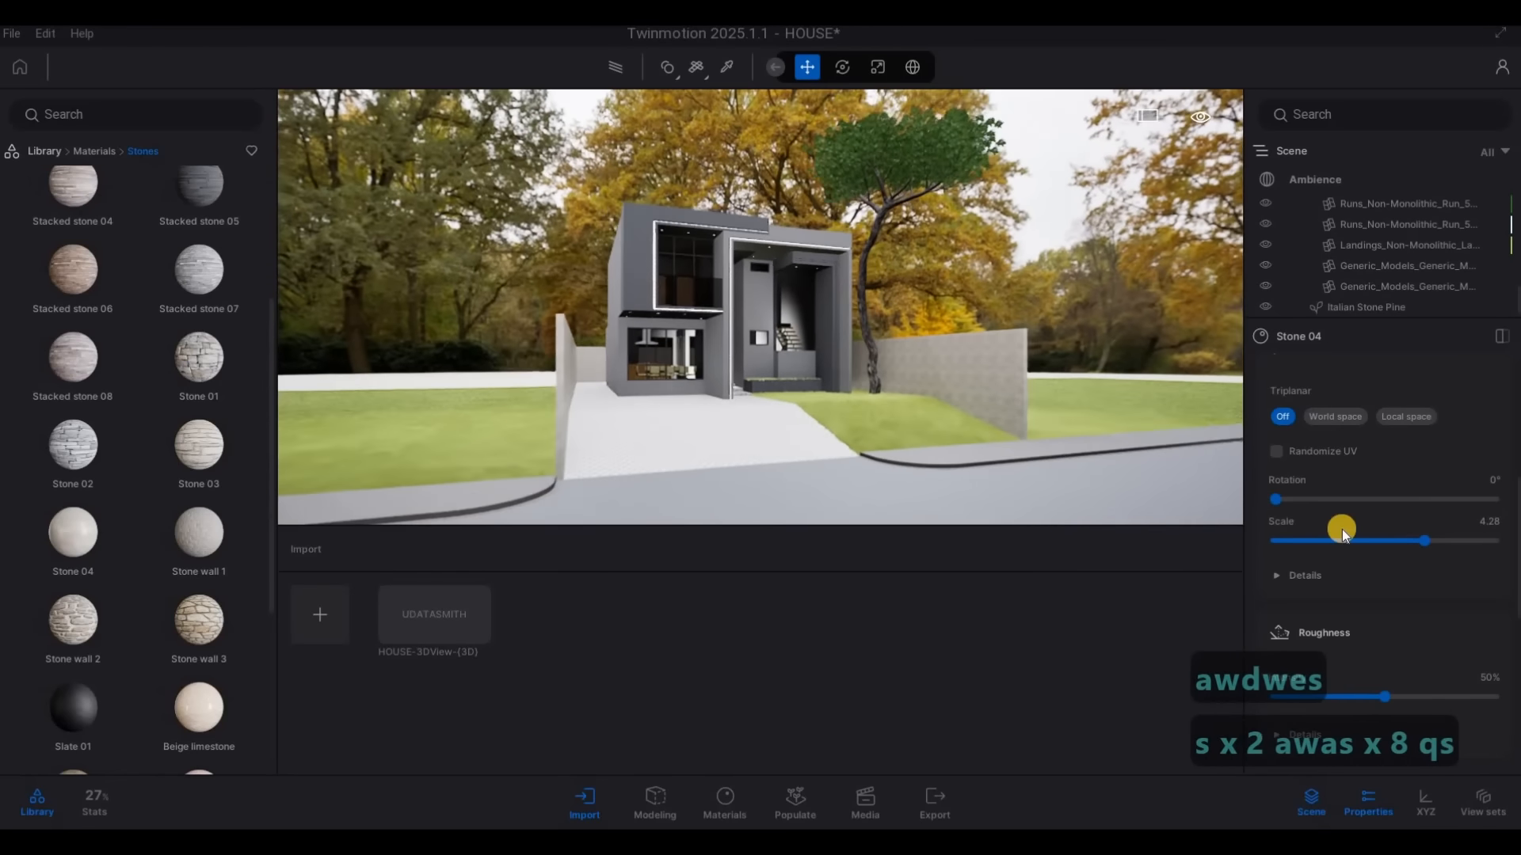
Try a different HDRI backdrop intensity in the Ambience settings, and set it back to 1
{"action": "scroll", "coordinate": [1283, 491], "scroll_direction": "up", "scroll_amount": 3}
{"action": "scroll", "coordinate": [1280, 488], "scroll_direction": "up", "scroll_amount": 5}
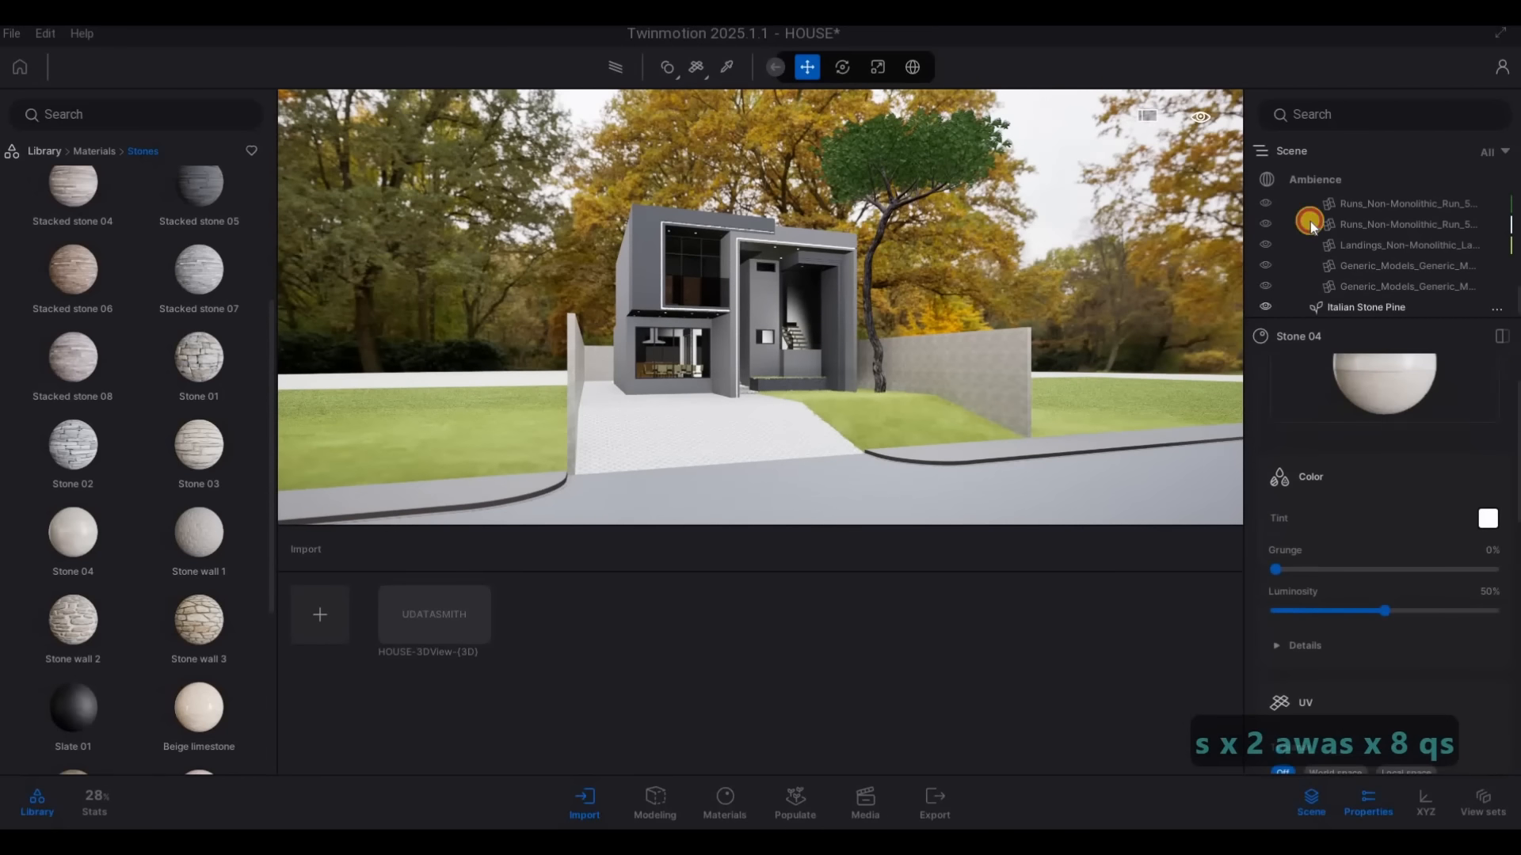
{"action": "left_click", "coordinate": [1315, 180]}
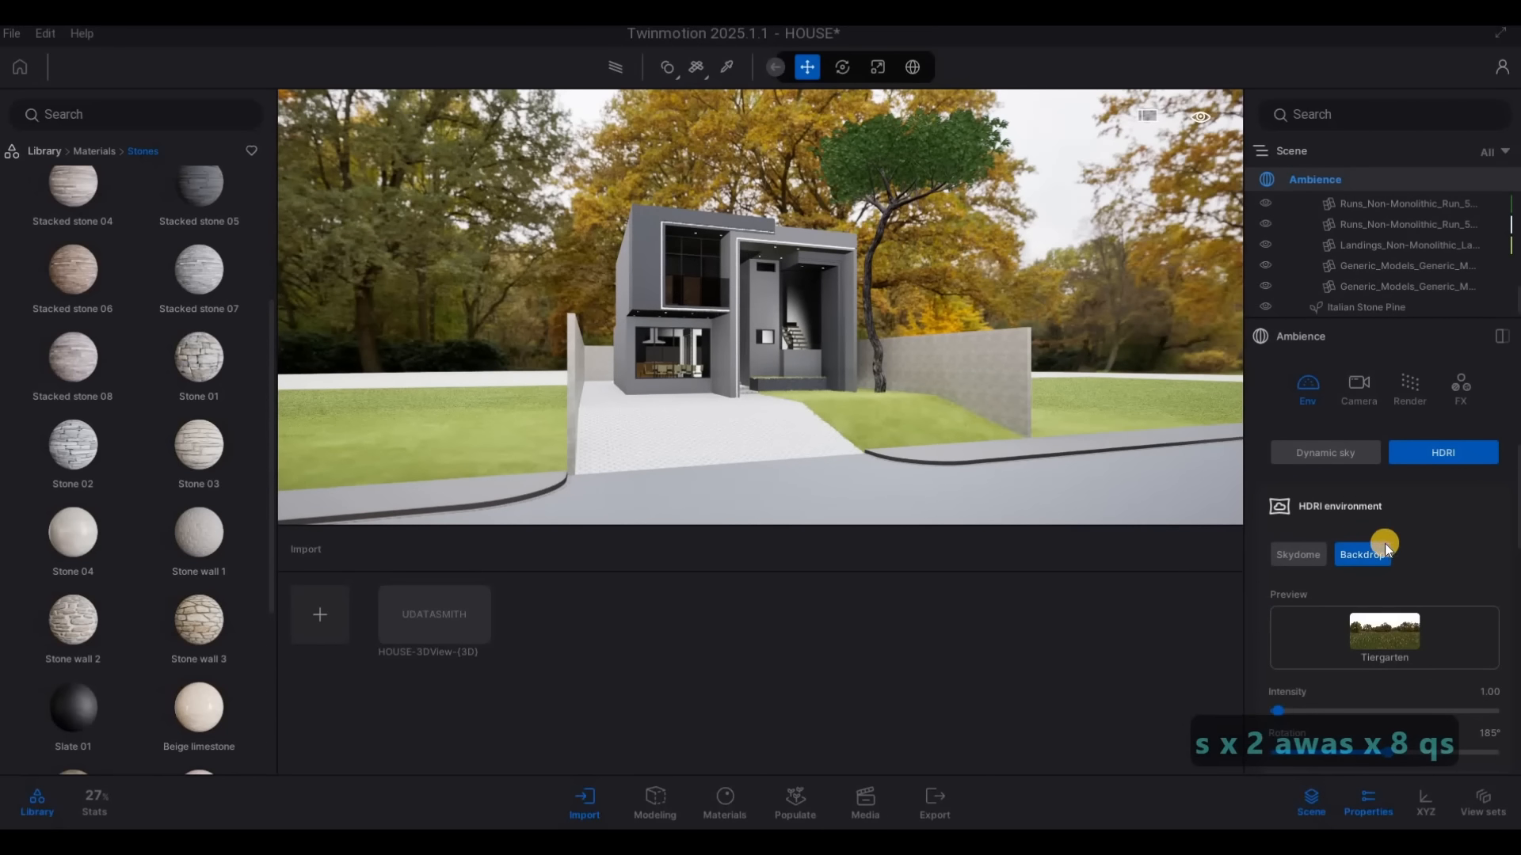
{"action": "scroll", "coordinate": [1384, 545], "scroll_direction": "down", "scroll_amount": 3}
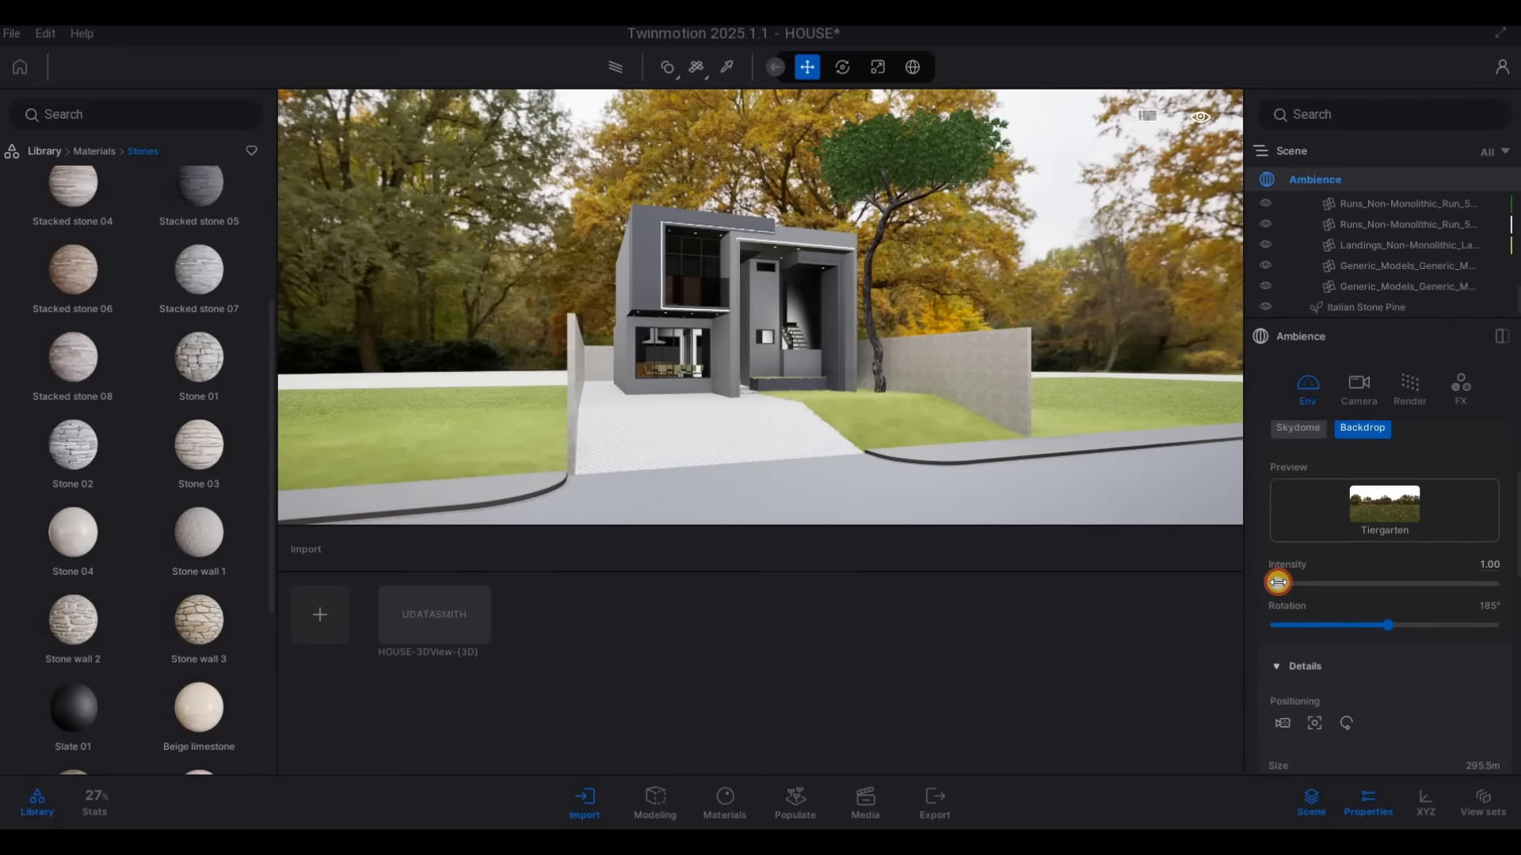
{"action": "left_click_drag", "start_coordinate": [1277, 583], "coordinate": [1279, 584]}
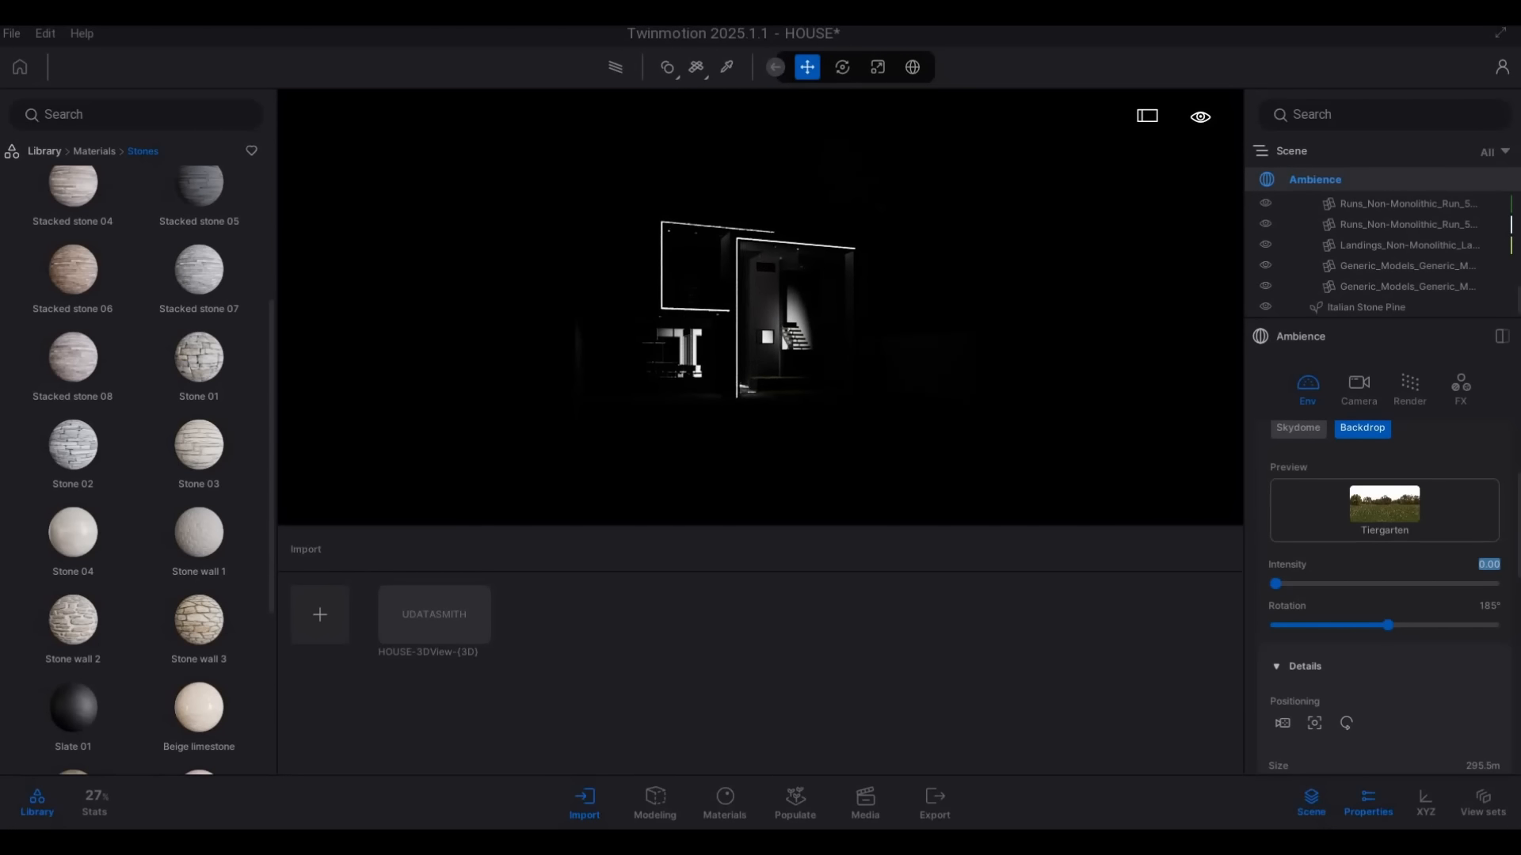
{"action": "type", "text": "1"}
{"action": "key", "text": "Return"}
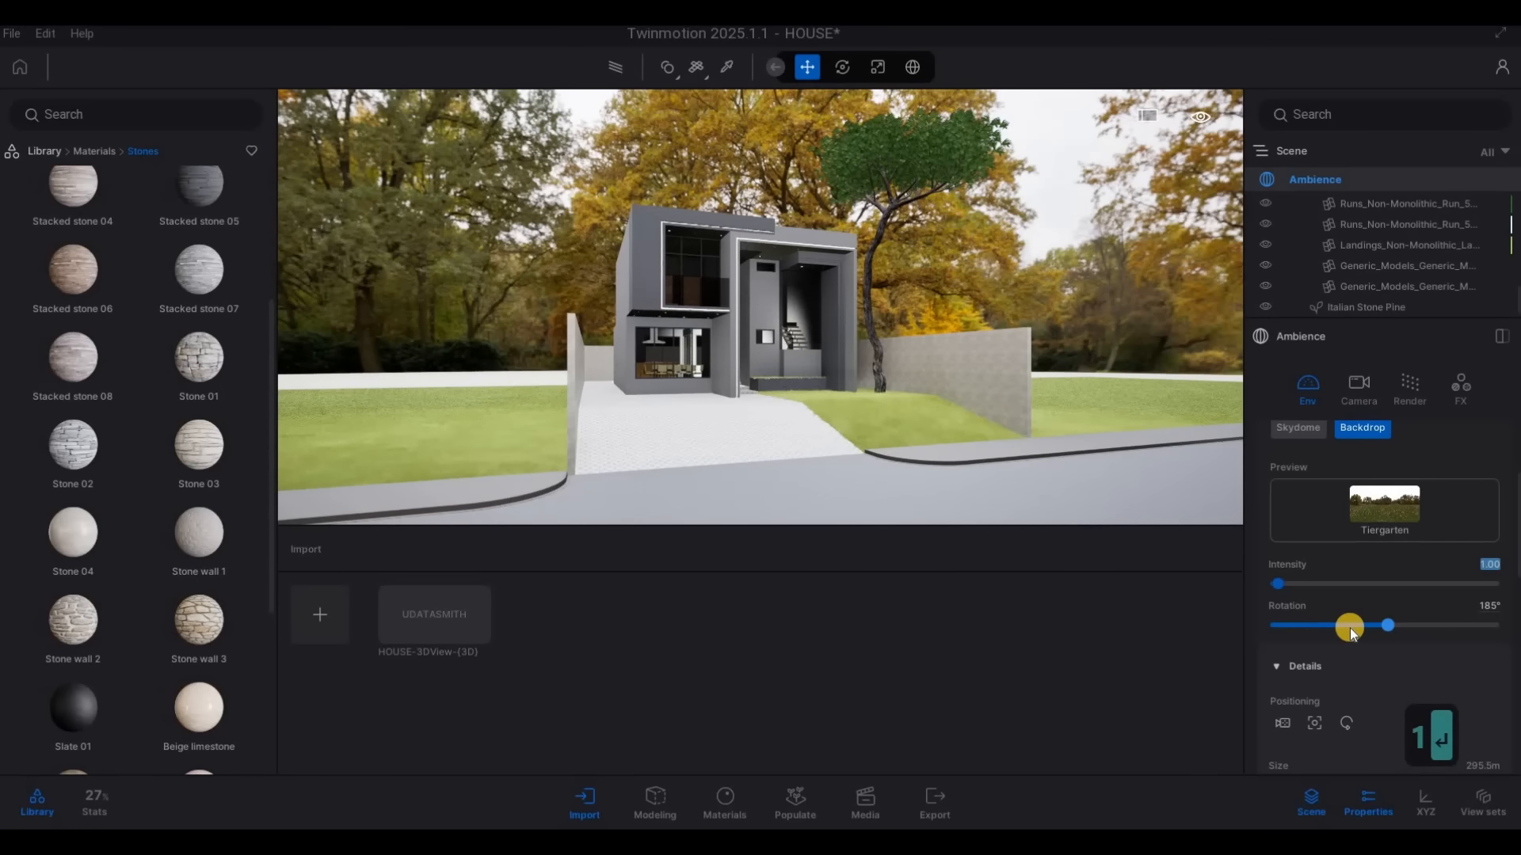
Preview the house front from the street in the Path tracer rendering mode
{"action": "key", "text": "d"}
{"action": "key", "text": "w"}
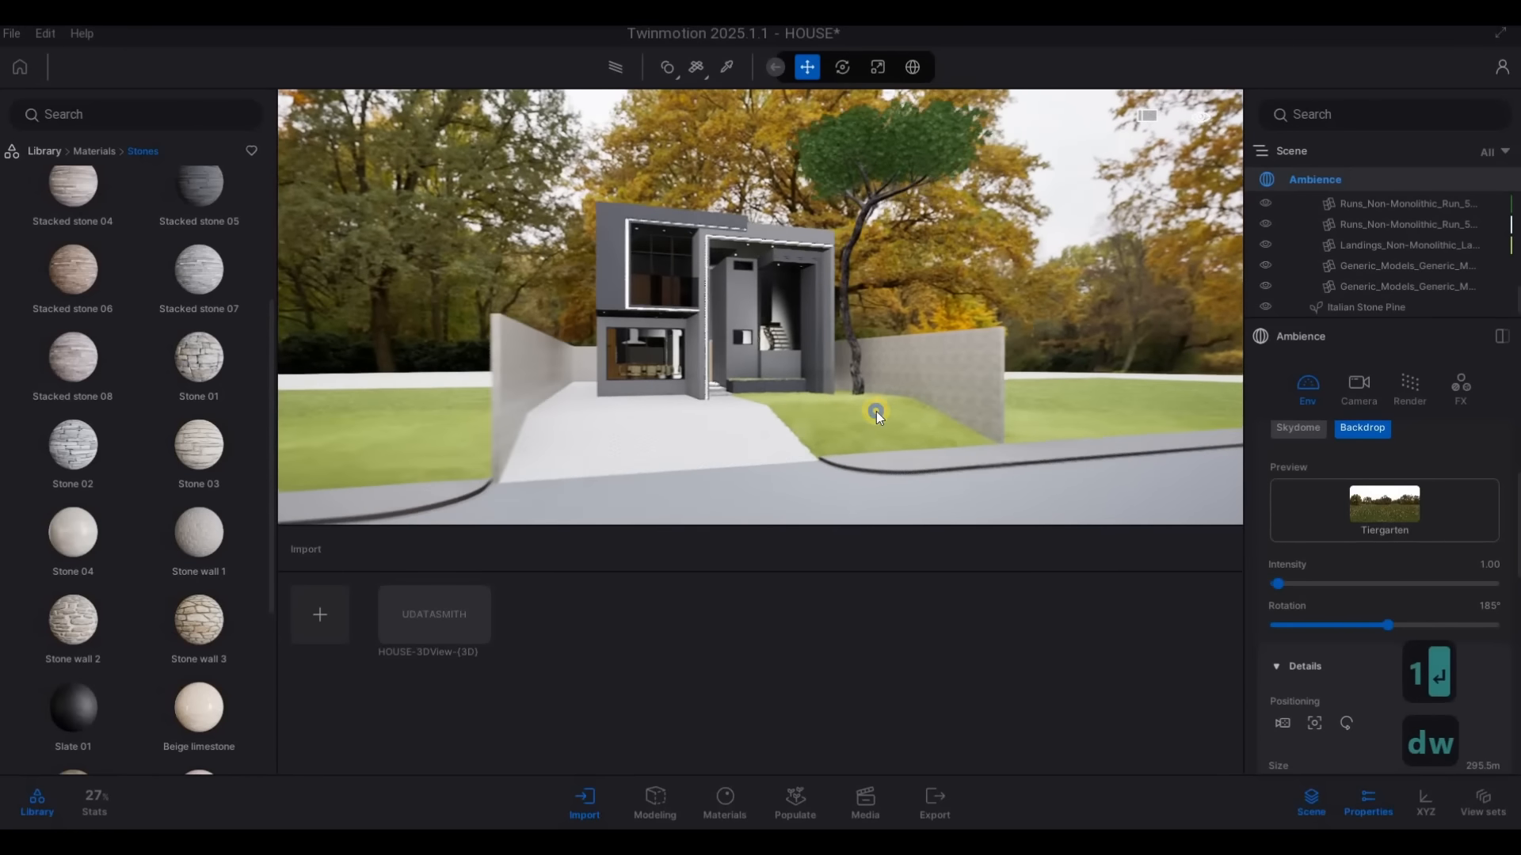
{"action": "key", "text": "e"}
{"action": "key", "text": "a"}
{"action": "left_click", "coordinate": [607, 65]}
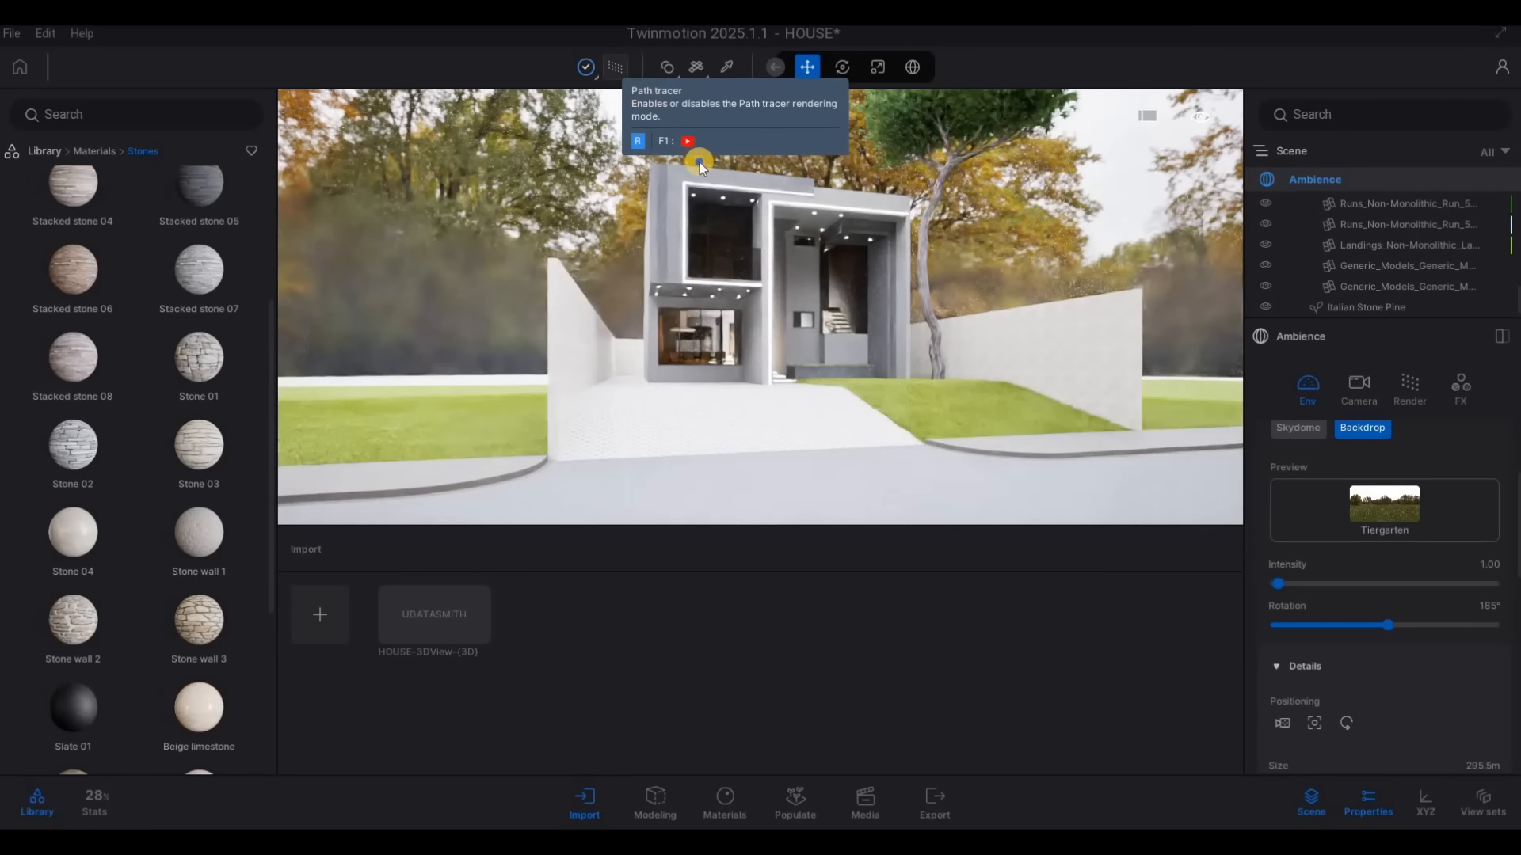
Leave the Path tracer preview and pick the material of the facade wall around the upper-floor balcony
{"action": "key", "text": "w"}
{"action": "right_click_drag", "start_coordinate": [695, 214], "coordinate": [723, 153]}
{"action": "key", "text": "q"}
{"action": "key", "text": "w"}
{"action": "key", "text": "a"}
{"action": "left_click", "coordinate": [862, 233]}
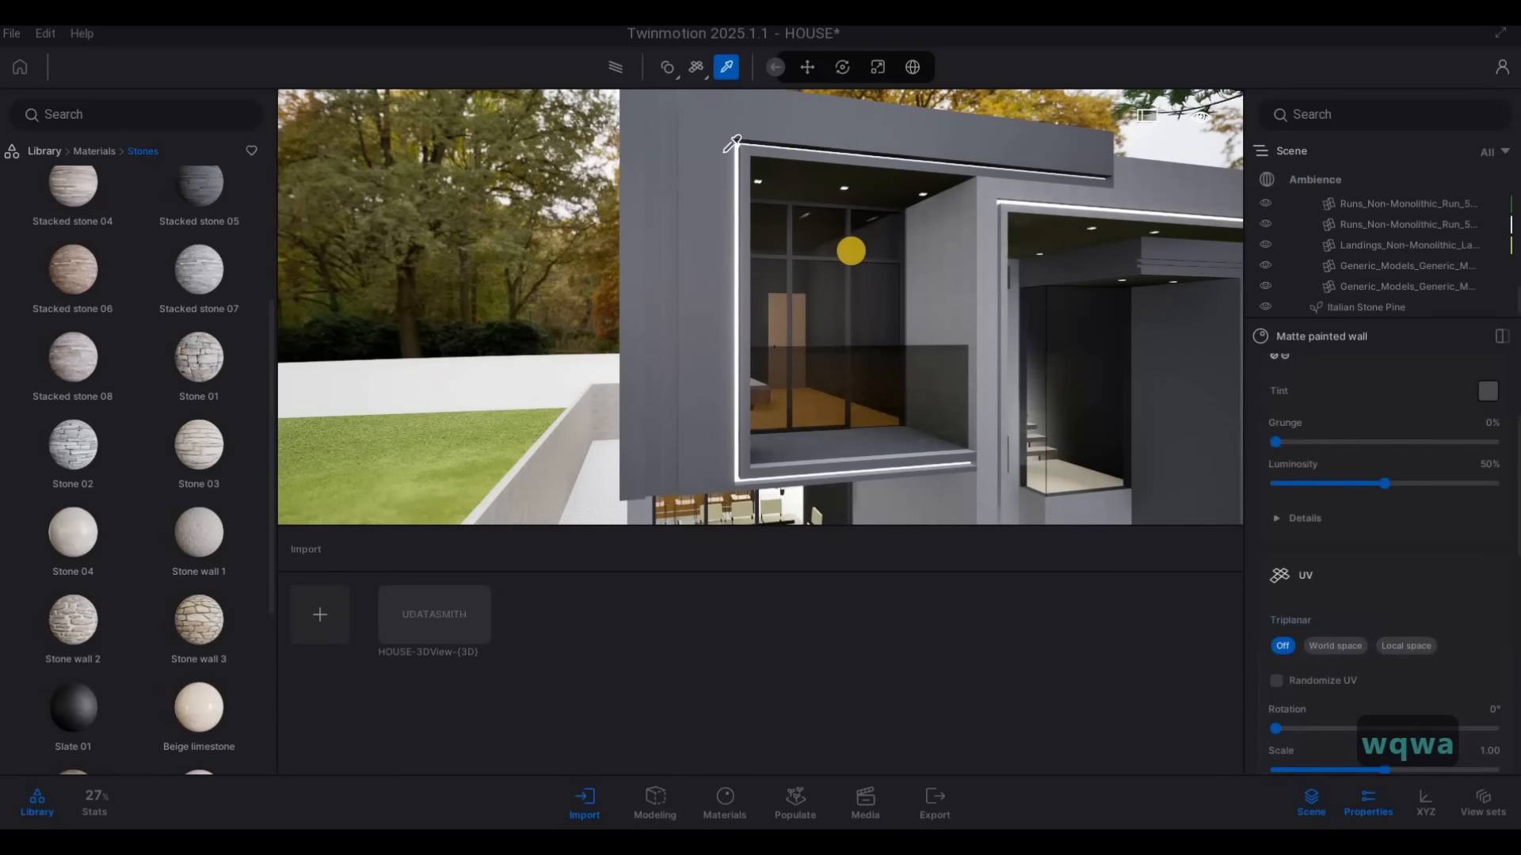
Examine the painted wall texture inside the upper-floor balcony and the facade as a whole
{"action": "key", "text": "d"}
{"action": "key", "text": "w"}
{"action": "key", "text": "a"}
{"action": "right_click_drag", "start_coordinate": [1012, 280], "coordinate": [658, 275]}
{"action": "key", "text": "w"}
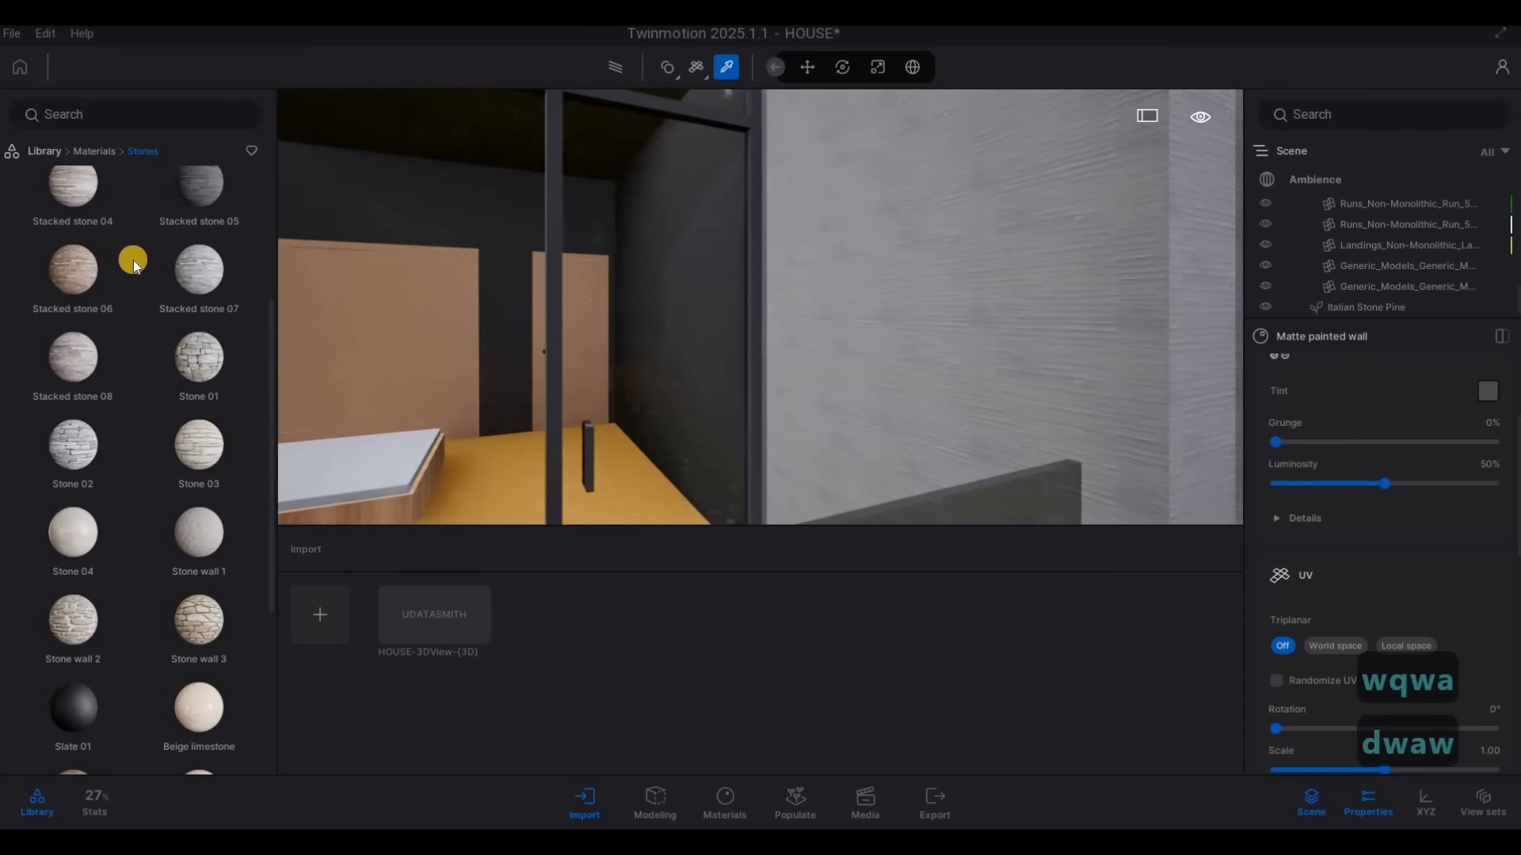
{"action": "key", "text": "s"}
{"action": "right_click_drag", "start_coordinate": [755, 306], "coordinate": [622, 107]}
{"action": "key", "text": "s"}
{"action": "key", "text": "w"}
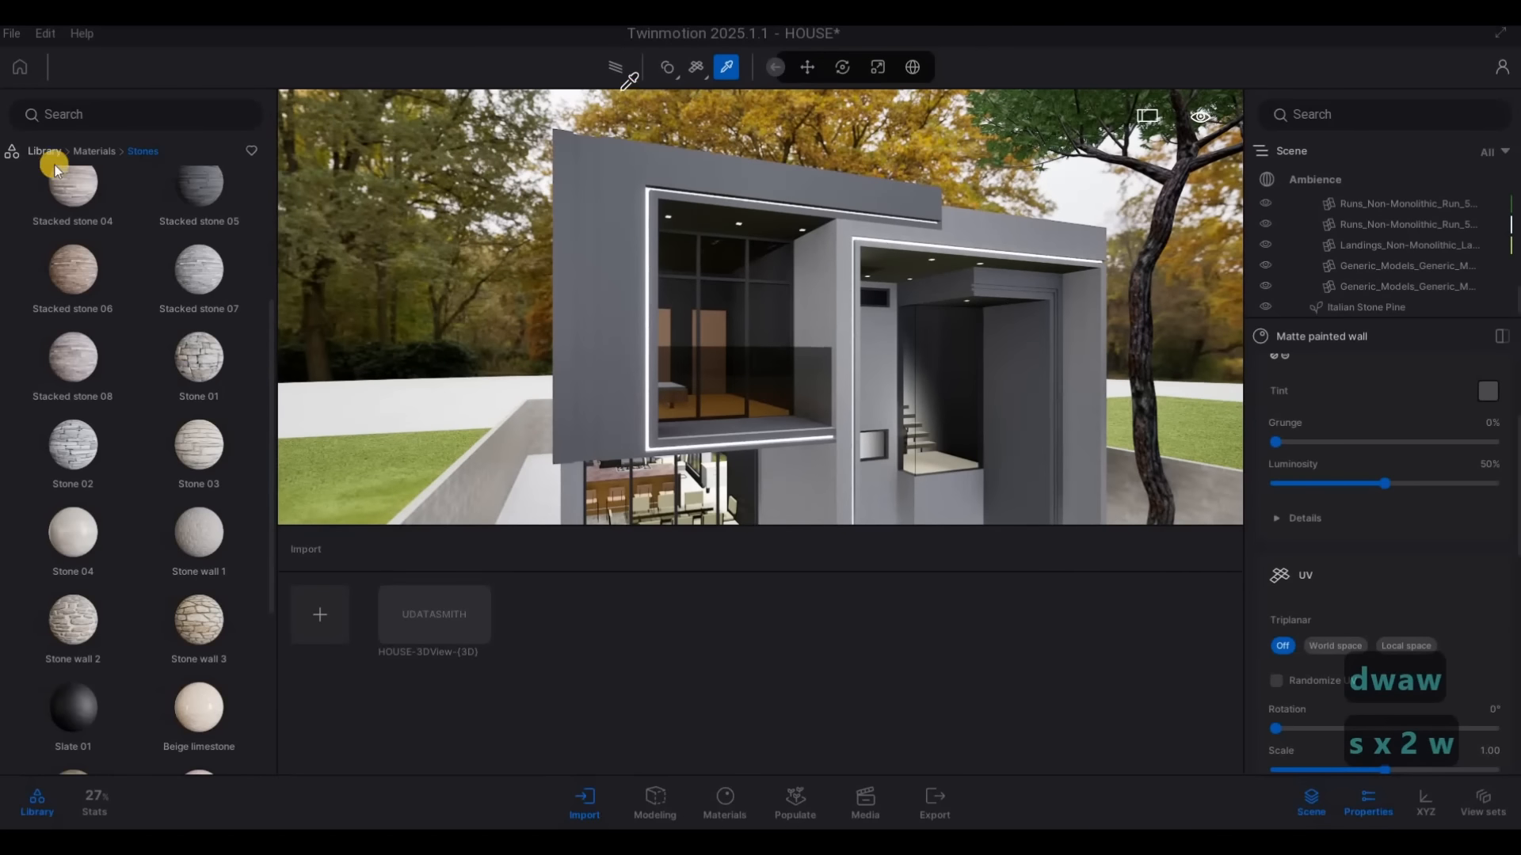
{"action": "scroll", "coordinate": [169, 454], "scroll_direction": "down", "scroll_amount": 3}
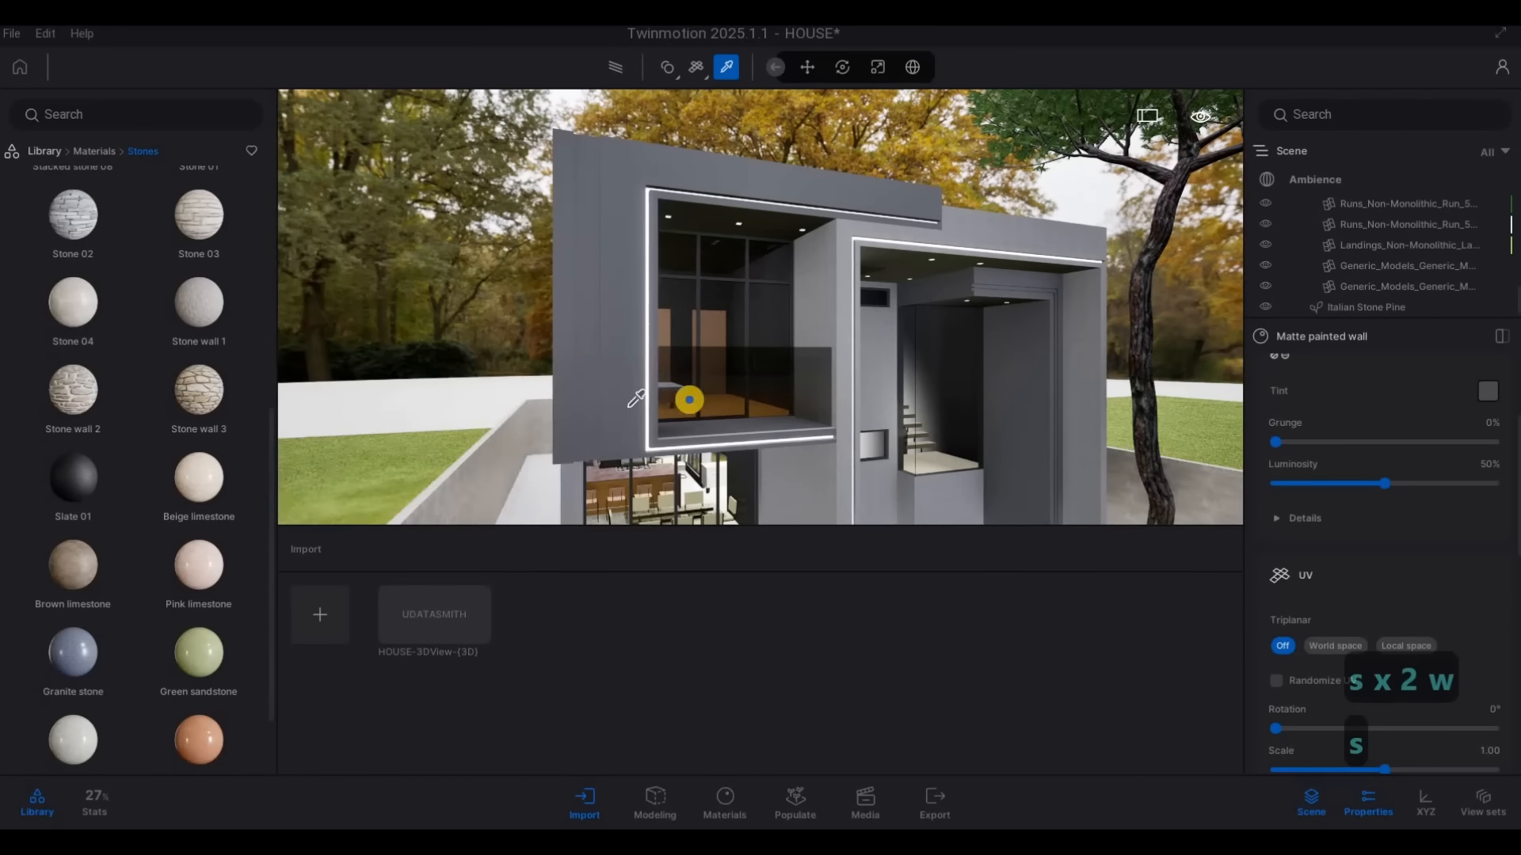
{"action": "key", "text": "e"}
{"action": "right_click_drag", "start_coordinate": [690, 400], "coordinate": [689, 400]}
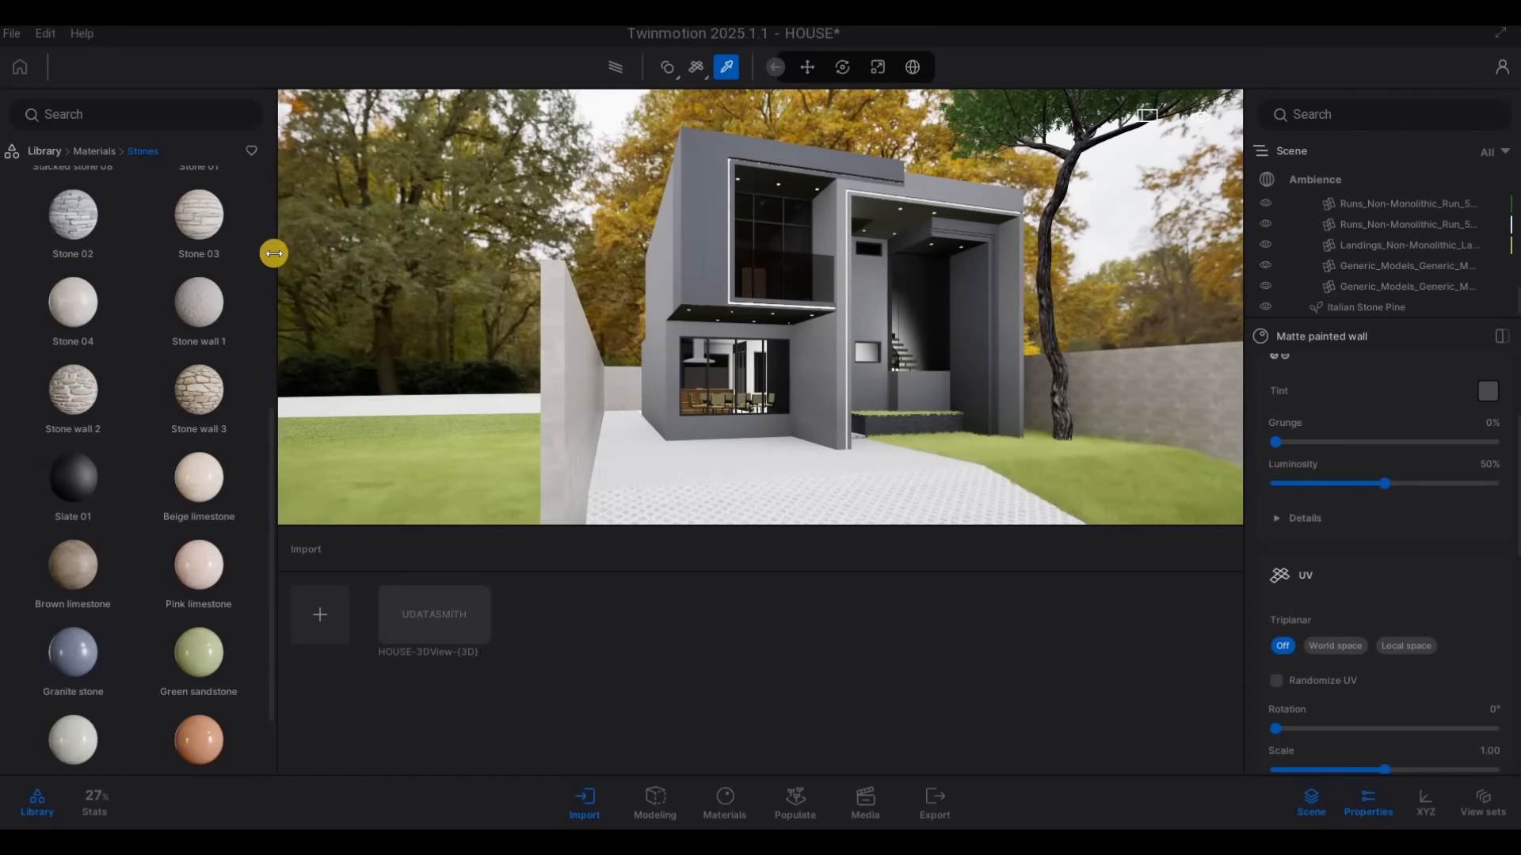
Open the Cars category of the vehicle library and place the Break 01 car on the paved driveway
{"action": "key", "text": "d"}
{"action": "key", "text": "w"}
{"action": "left_click", "coordinate": [93, 152]}
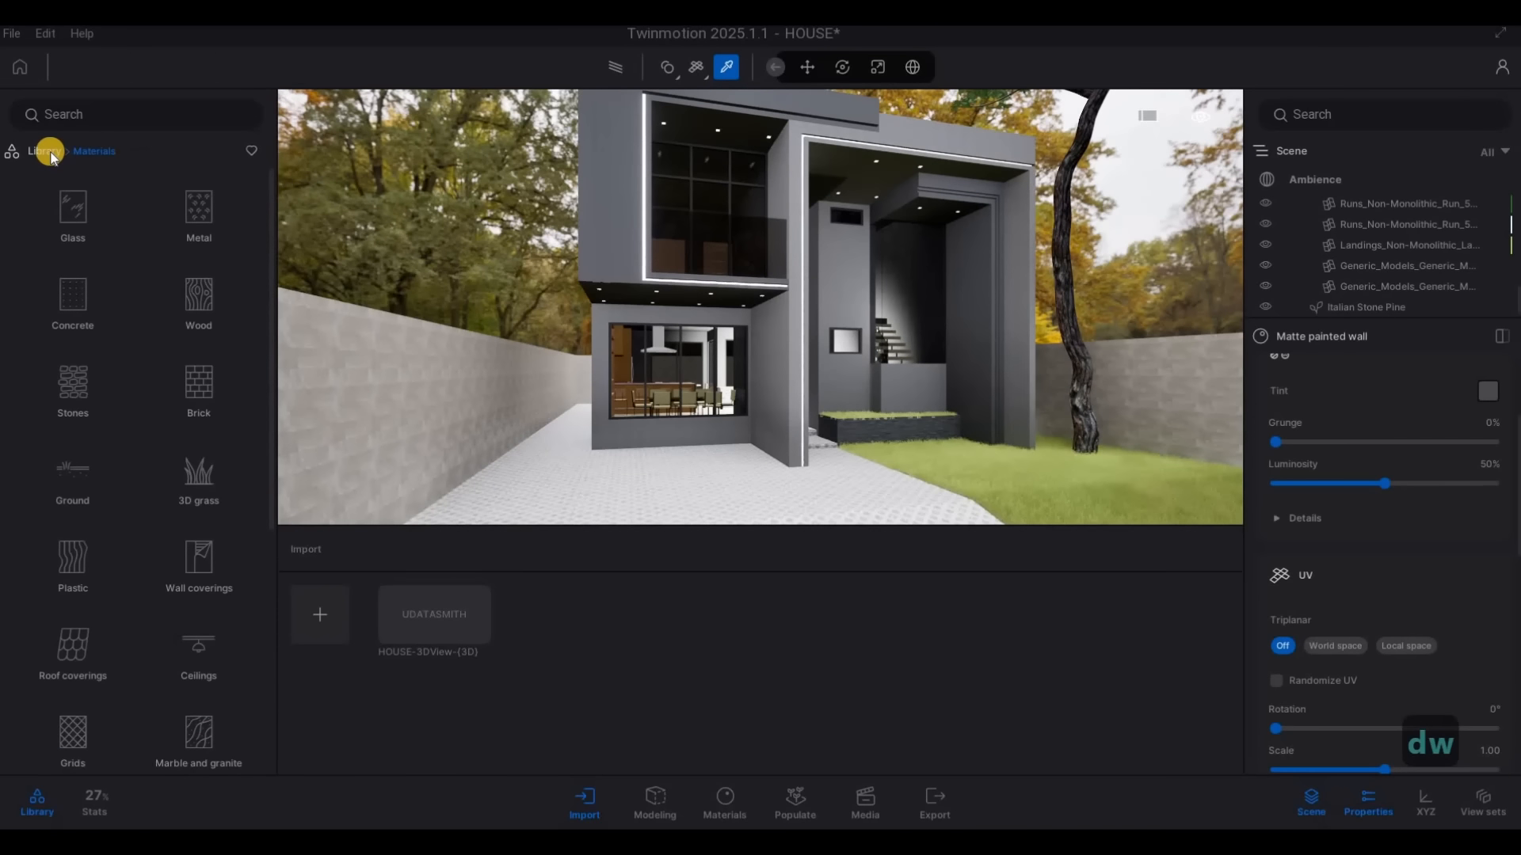
{"action": "right_click", "coordinate": [203, 558]}
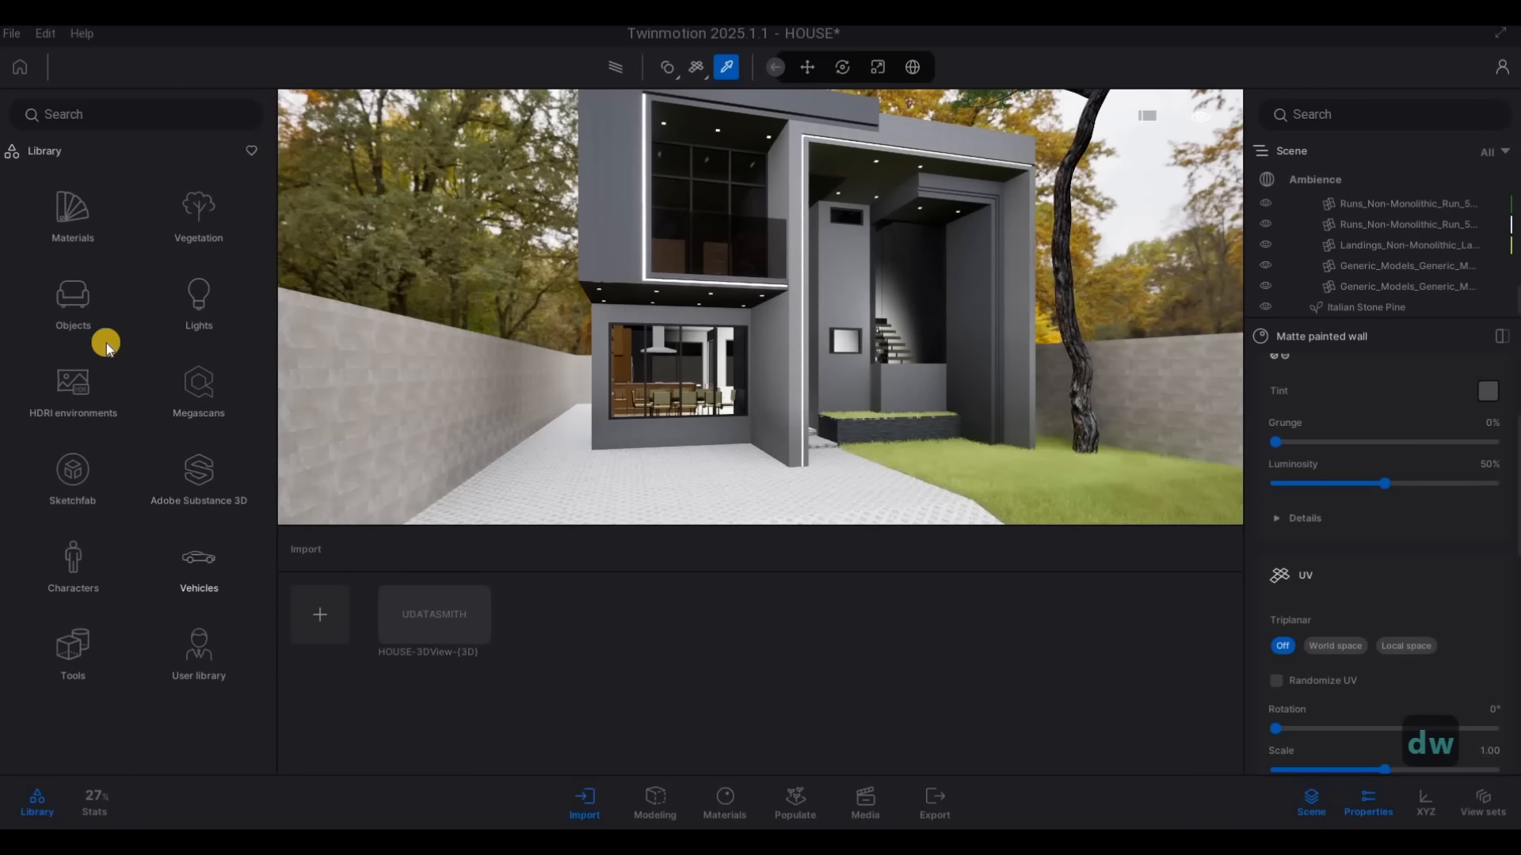
{"action": "left_click", "coordinate": [95, 223]}
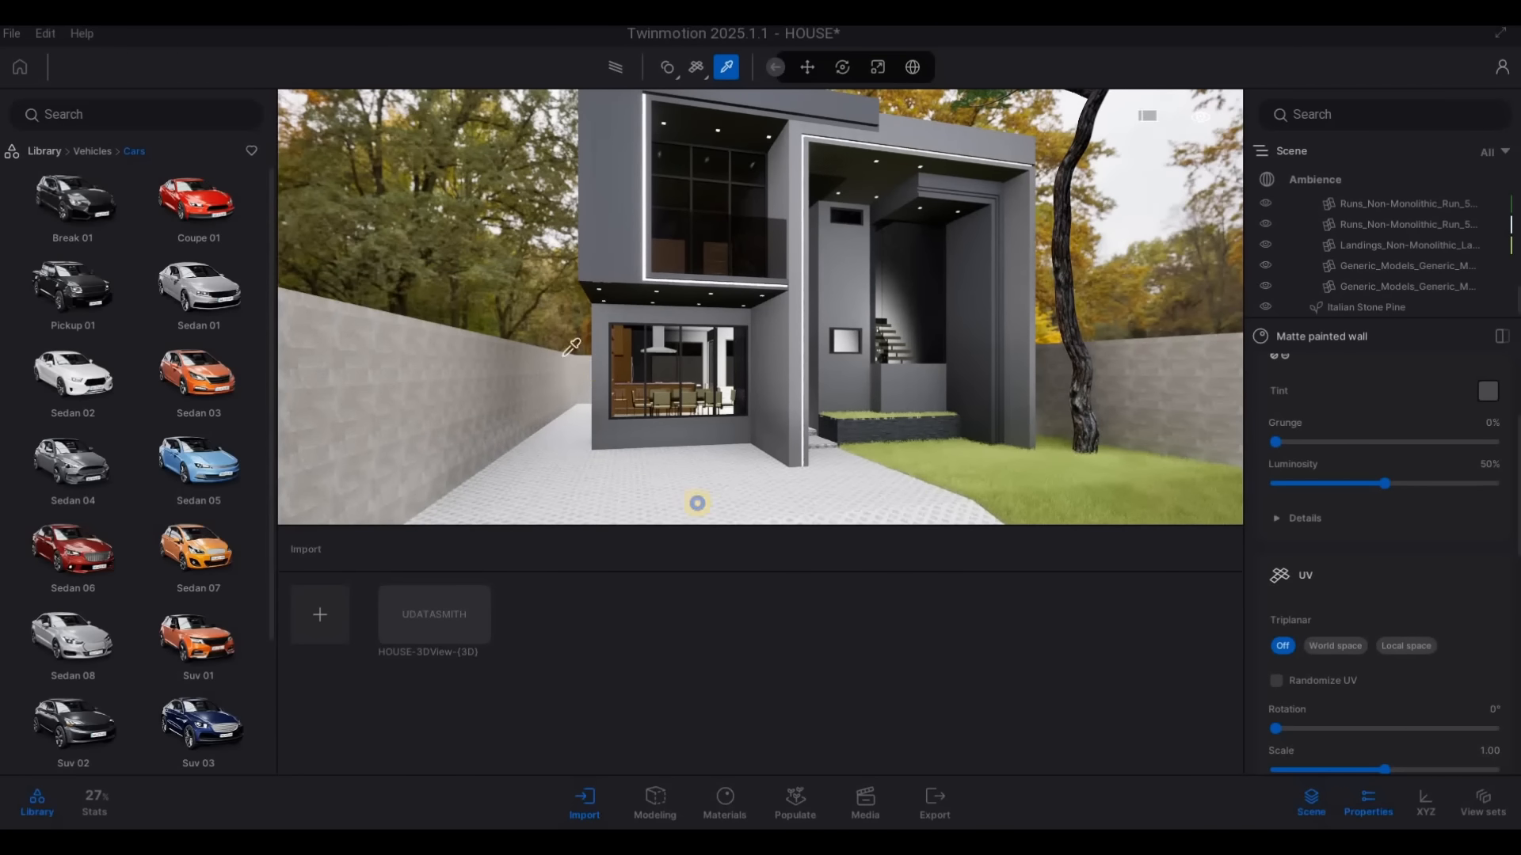
{"action": "key", "text": "a"}
{"action": "key", "text": "q"}
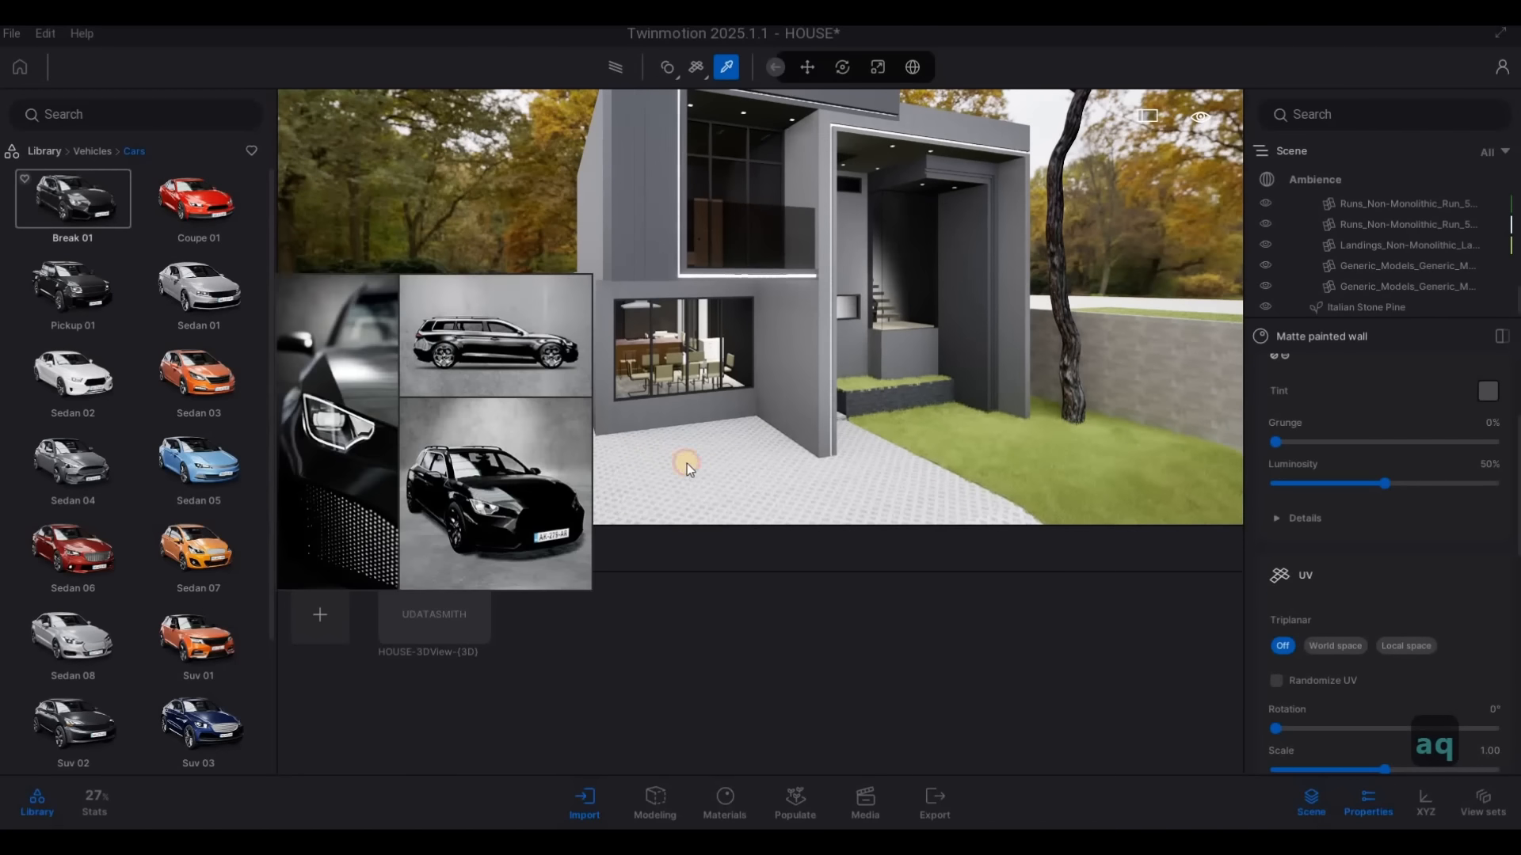
{"action": "left_click_drag", "start_coordinate": [687, 463], "coordinate": [719, 473]}
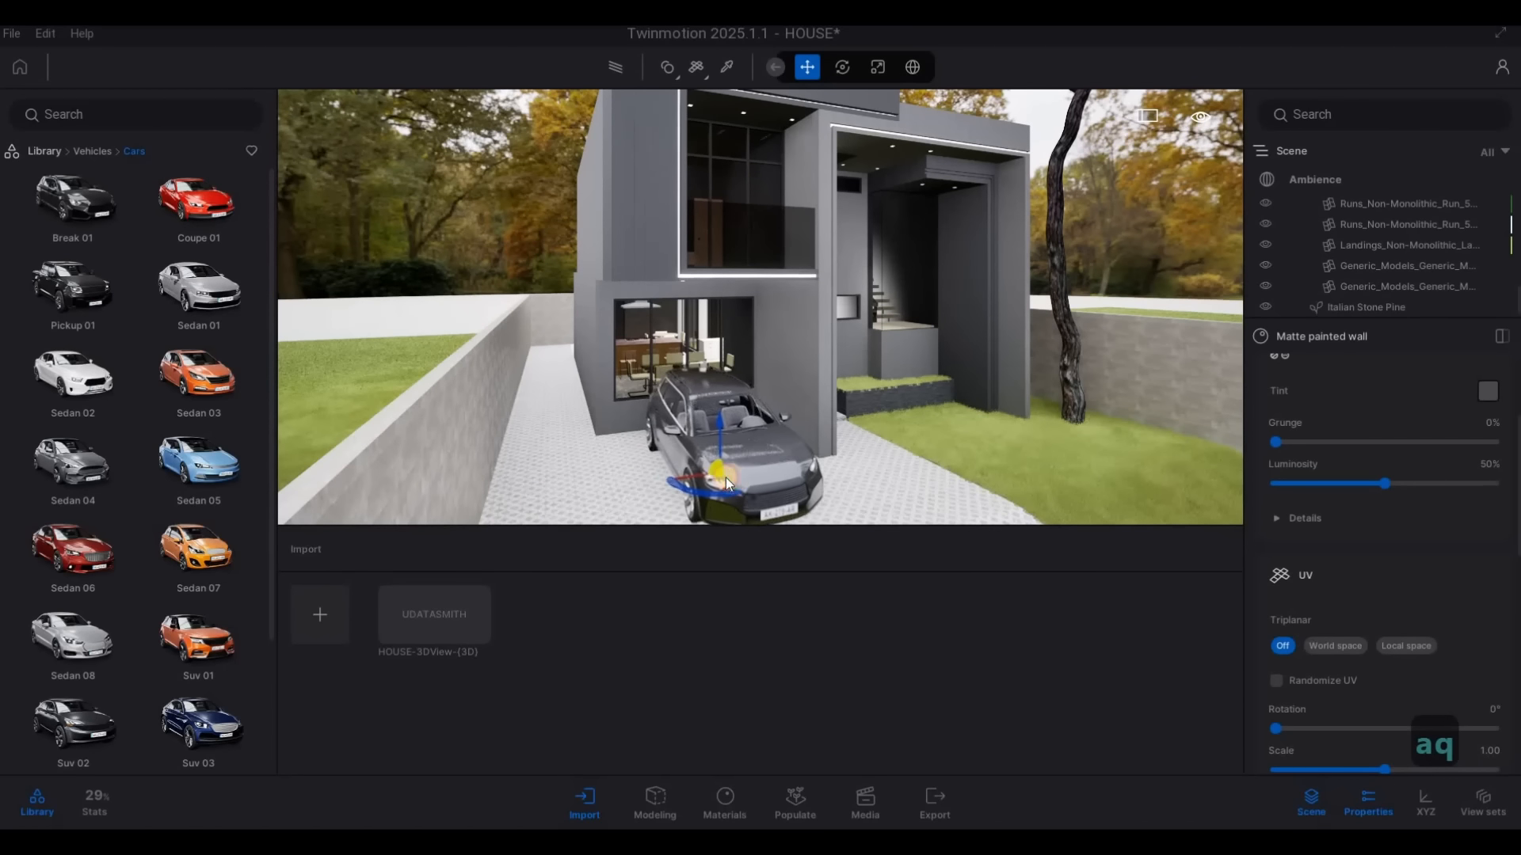
Try the White colour on the Break 01 car
{"action": "key", "text": "s"}
{"action": "key", "text": "e"}
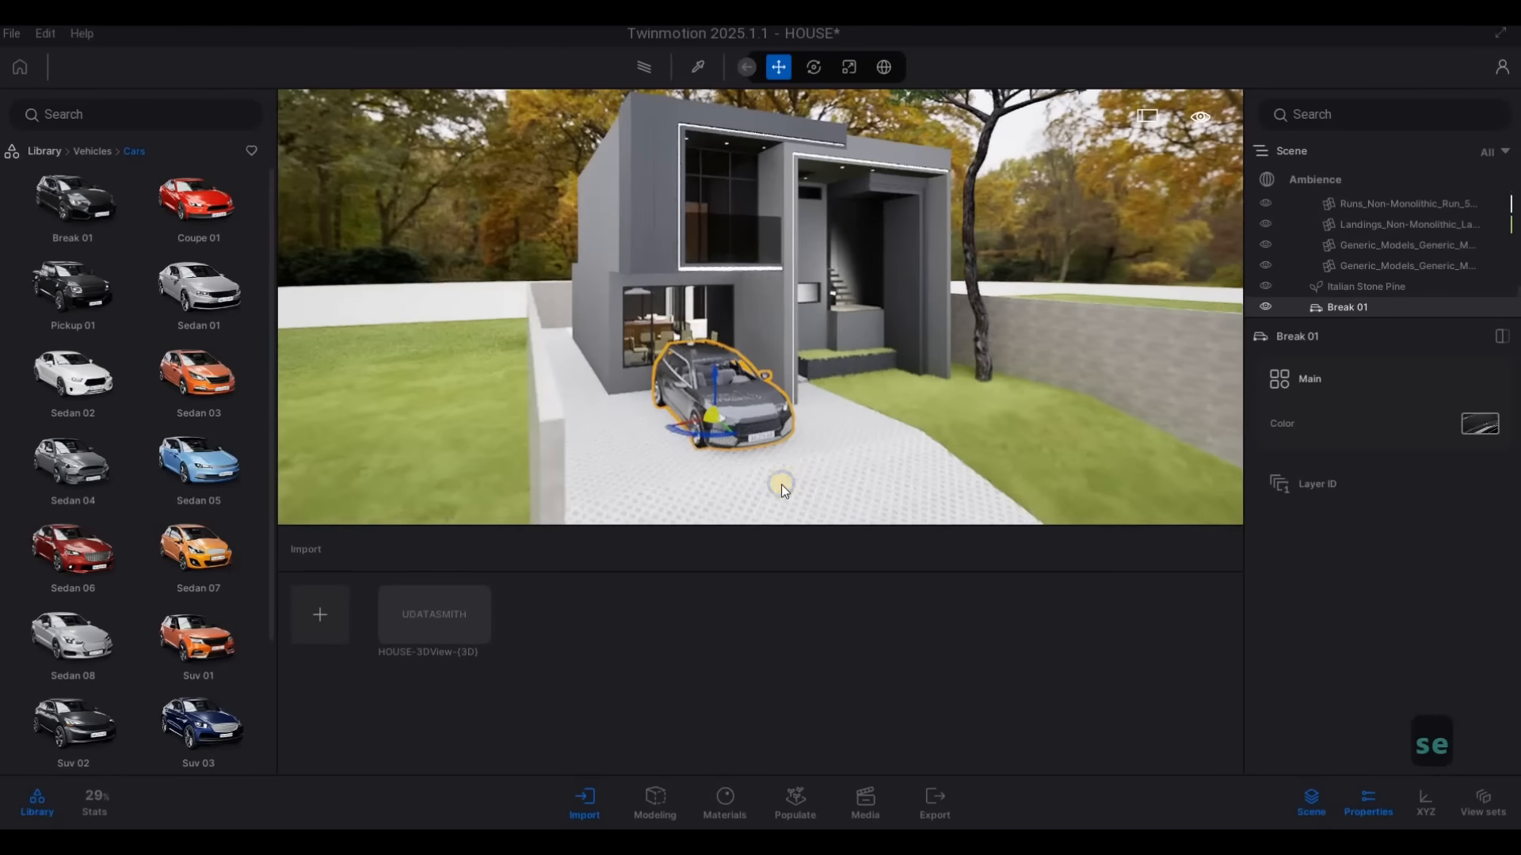
{"action": "key", "text": "w"}
{"action": "key", "text": "w"}
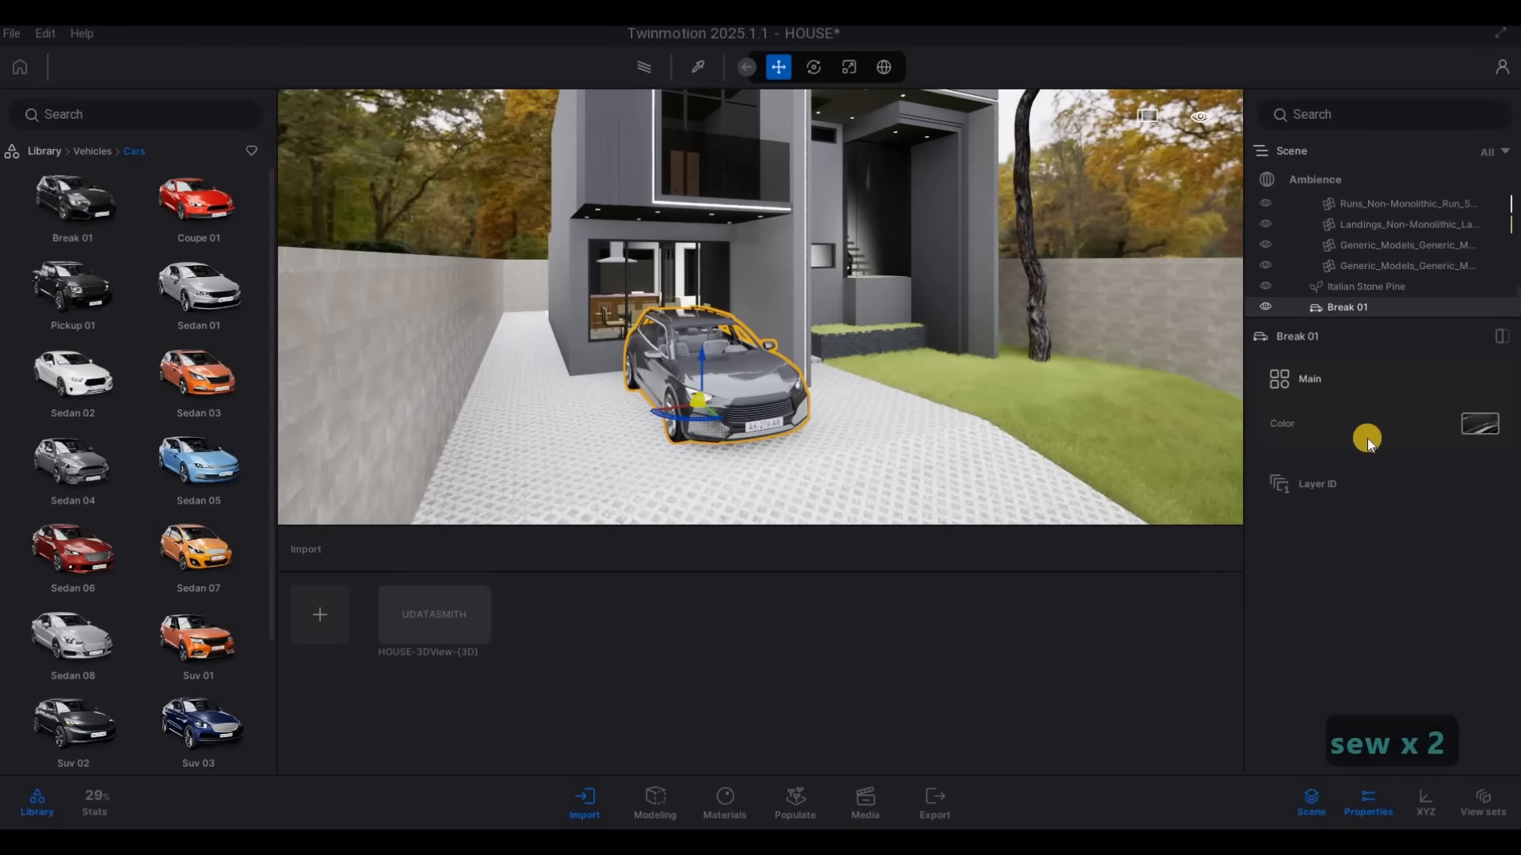
{"action": "left_click", "coordinate": [1333, 466]}
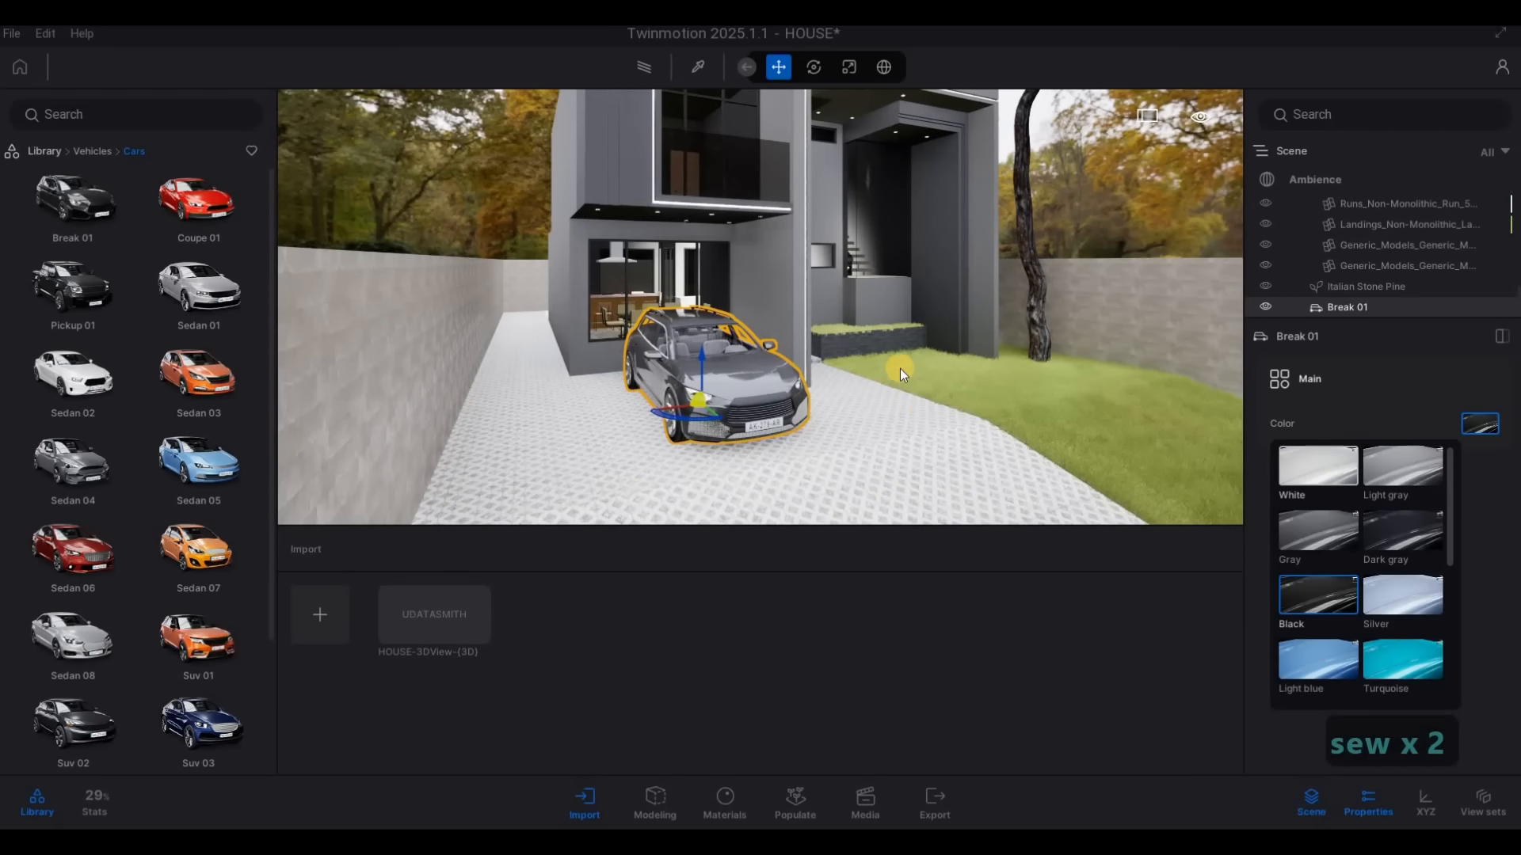
{"action": "left_click", "coordinate": [1472, 425]}
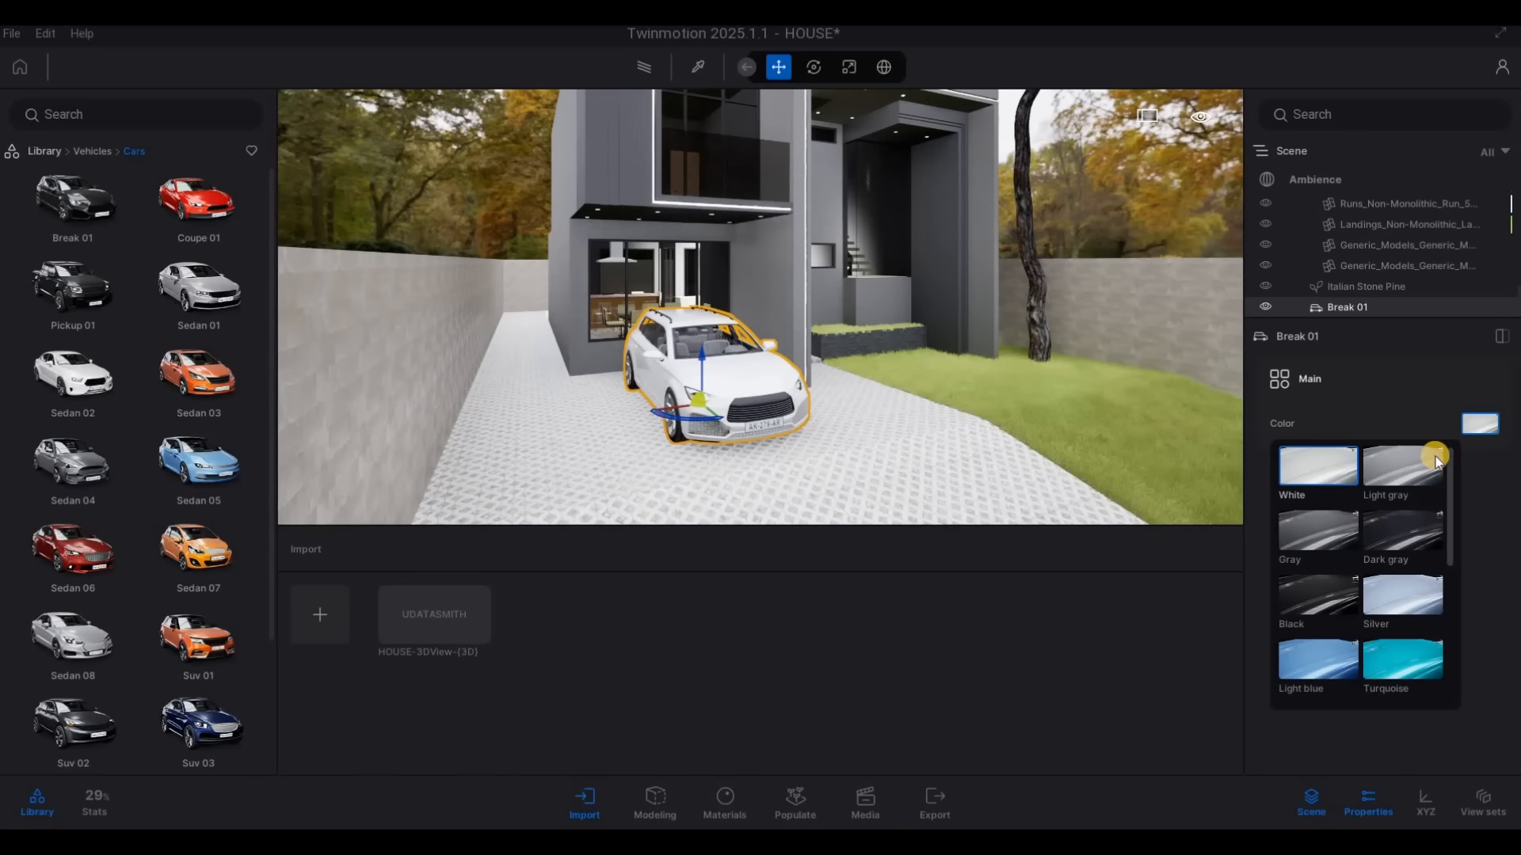
Set the Break 01 car's colour to blue and deselect the car
{"action": "scroll", "coordinate": [1378, 618], "scroll_direction": "down", "scroll_amount": 2}
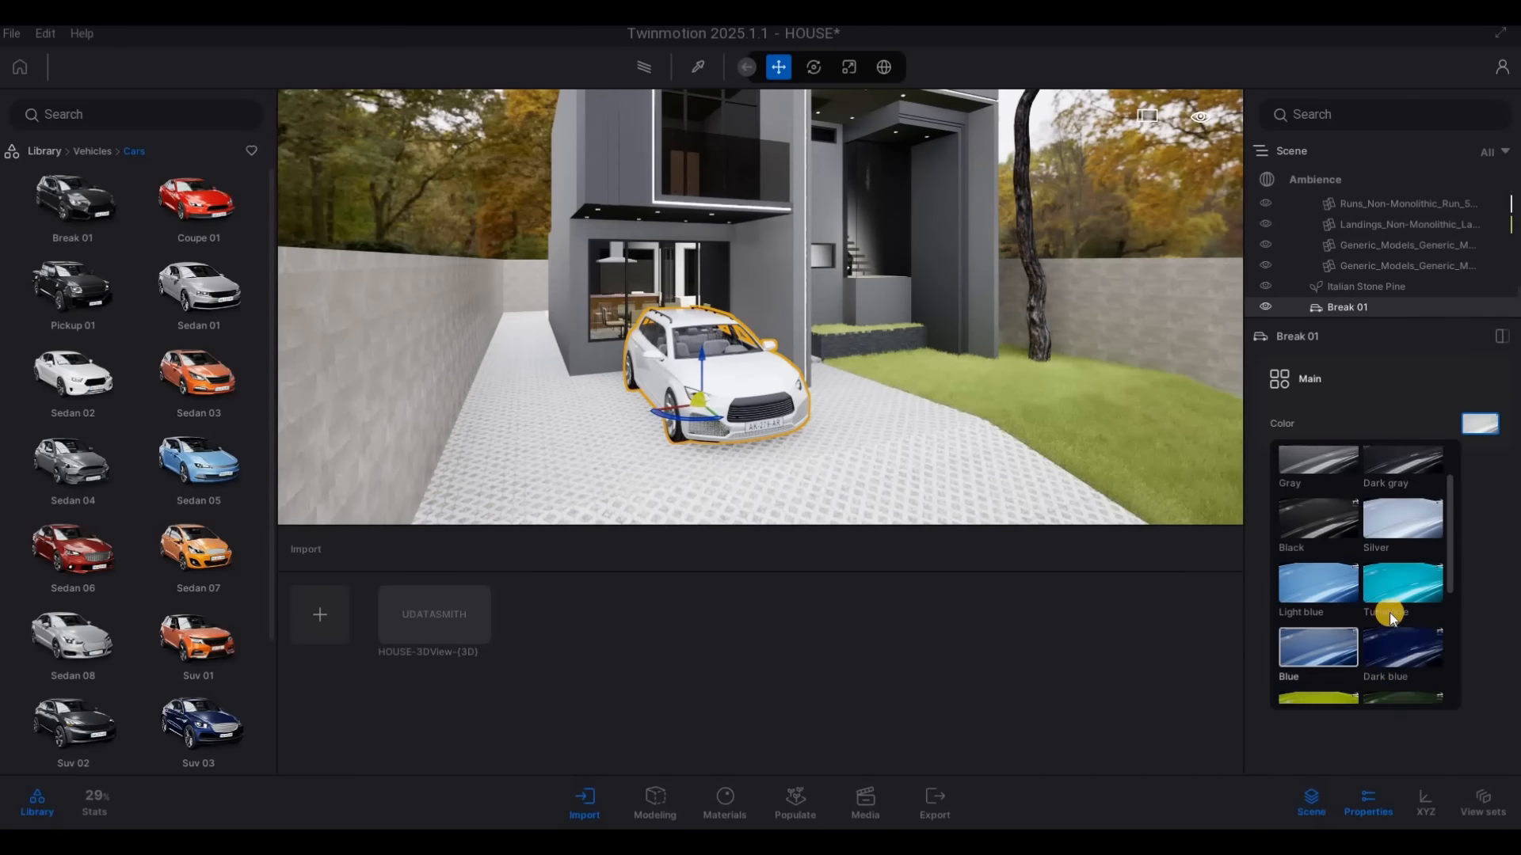
{"action": "right_click_drag", "start_coordinate": [938, 382], "coordinate": [939, 377]}
{"action": "key", "text": "Escape"}
{"action": "key", "text": "d"}
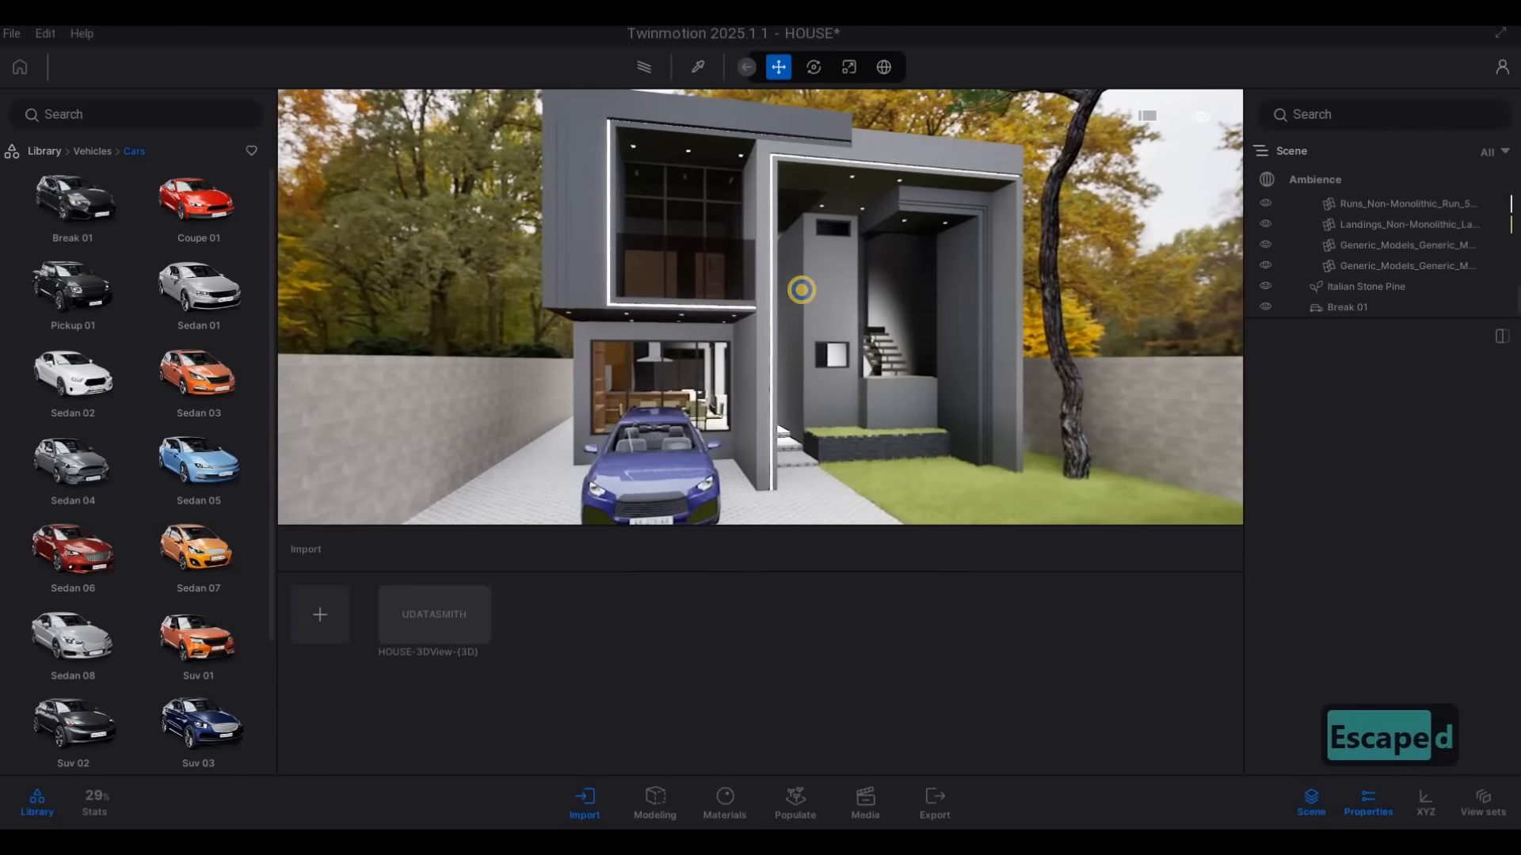
Sample the window frame beside the front entrance and examine its Aluminum material properties
{"action": "key", "text": "s"}
{"action": "key", "text": "d"}
{"action": "key", "text": "s"}
{"action": "key", "text": "w"}
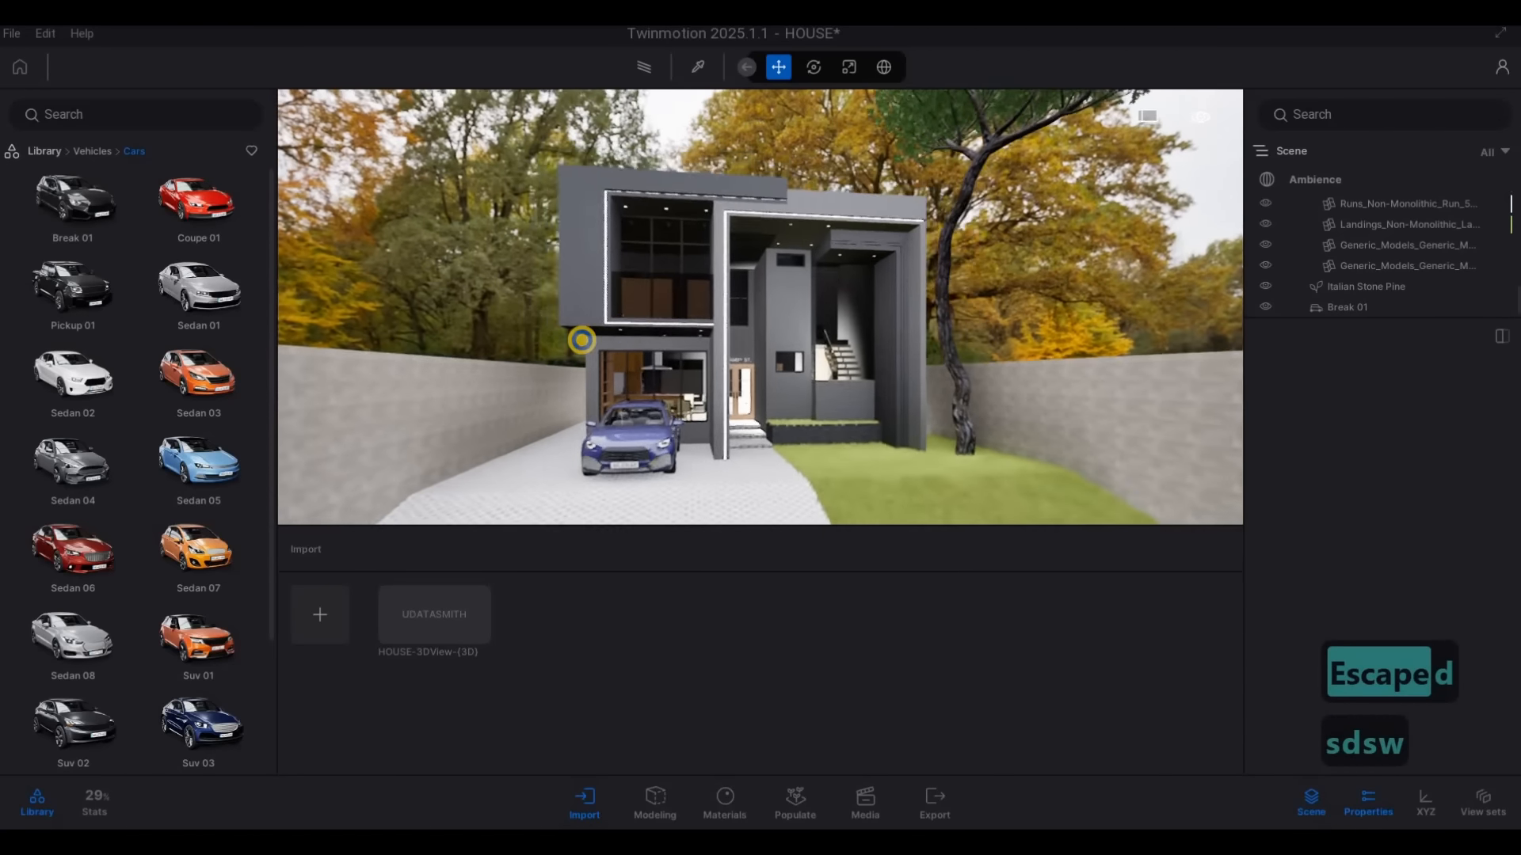
{"action": "key", "text": "d"}
{"action": "key", "text": "w"}
{"action": "left_click", "coordinate": [693, 71]}
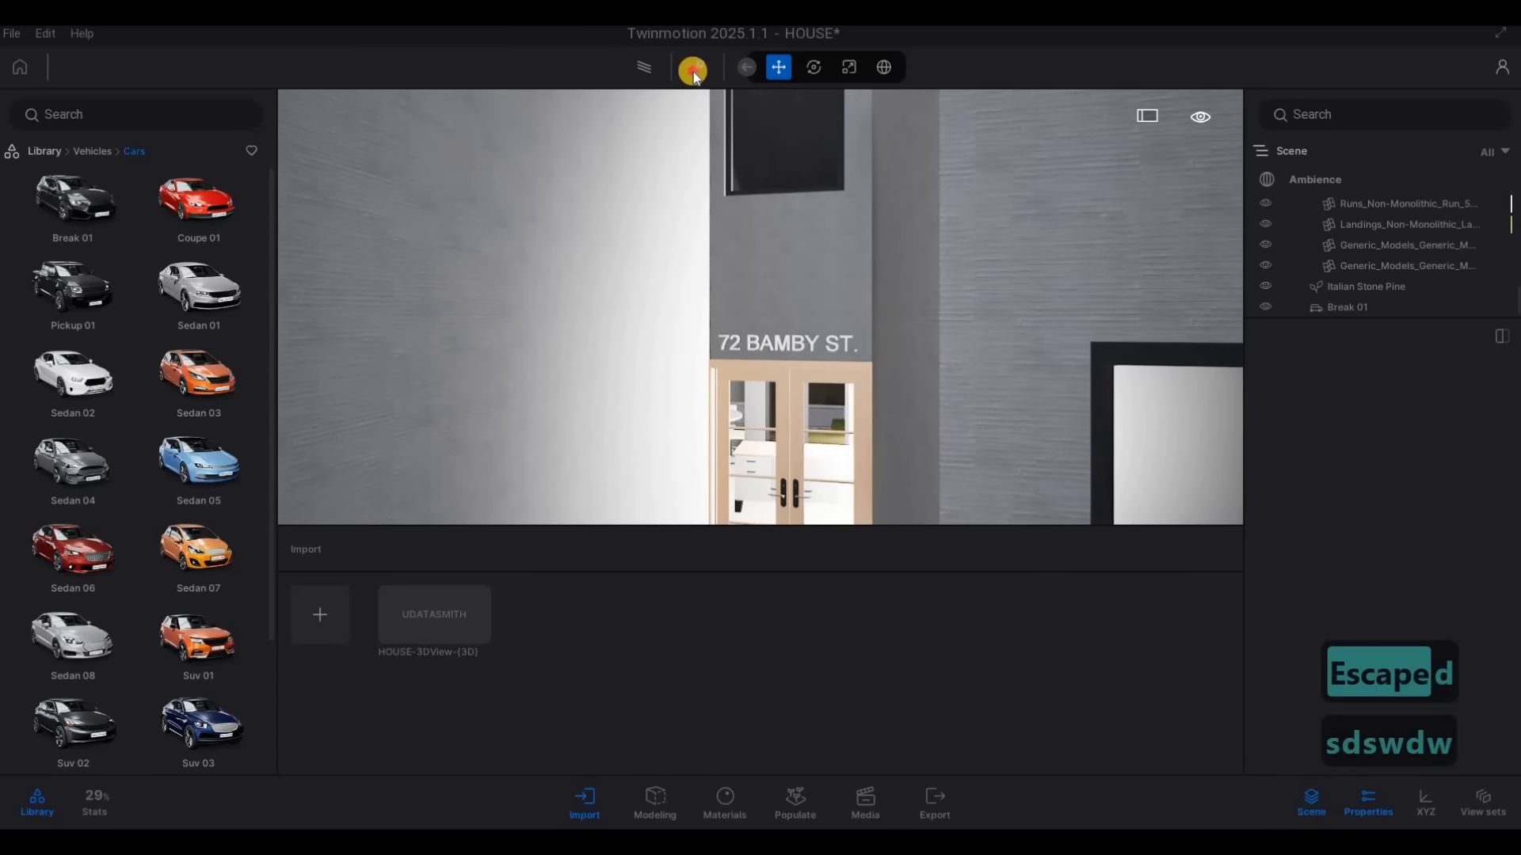
{"action": "left_click", "coordinate": [1099, 366]}
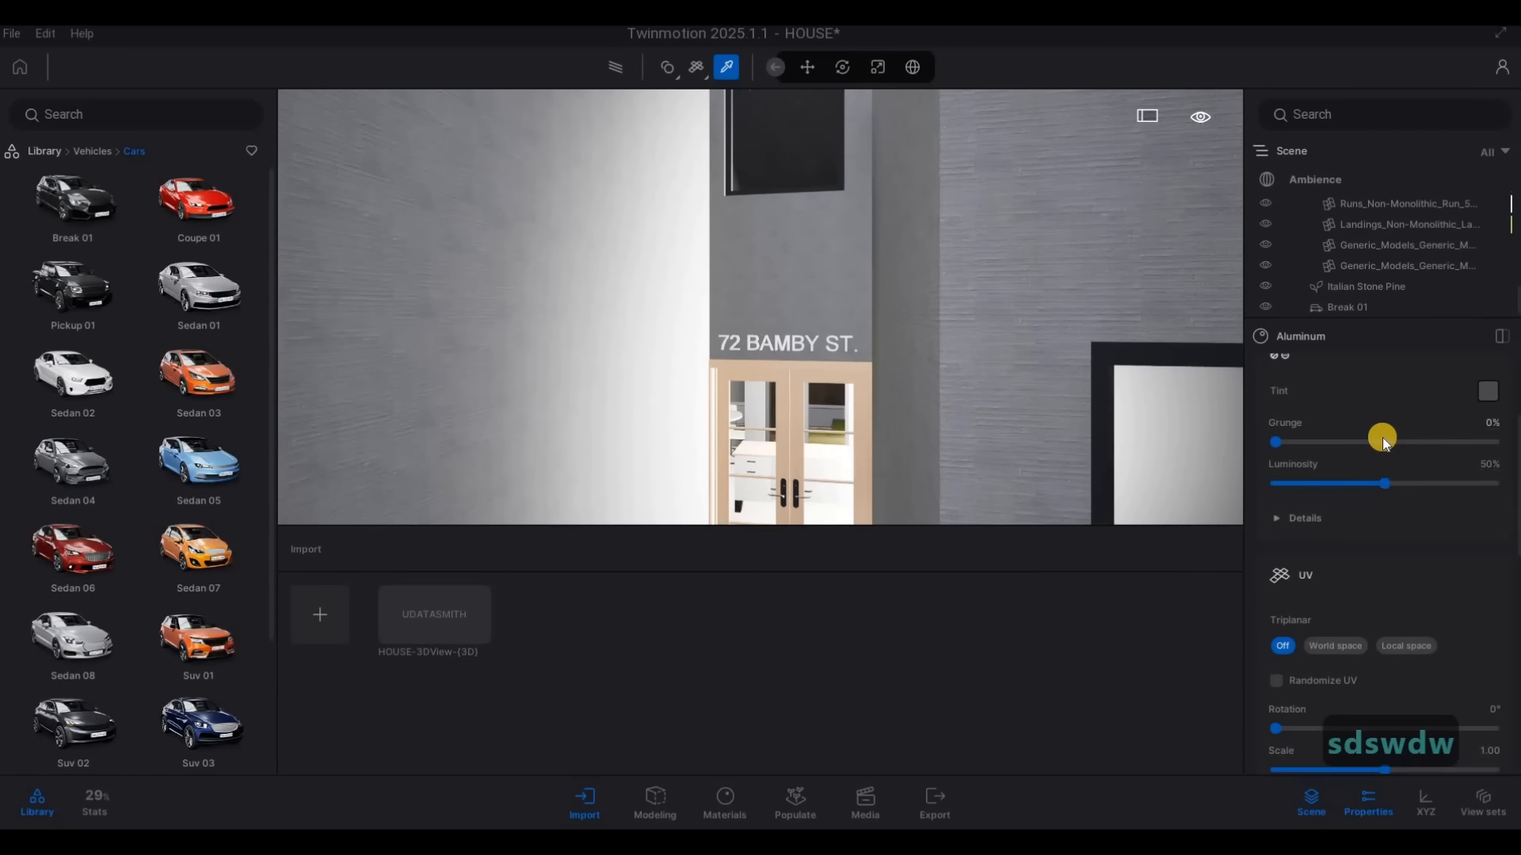
{"action": "left_click", "coordinate": [797, 349]}
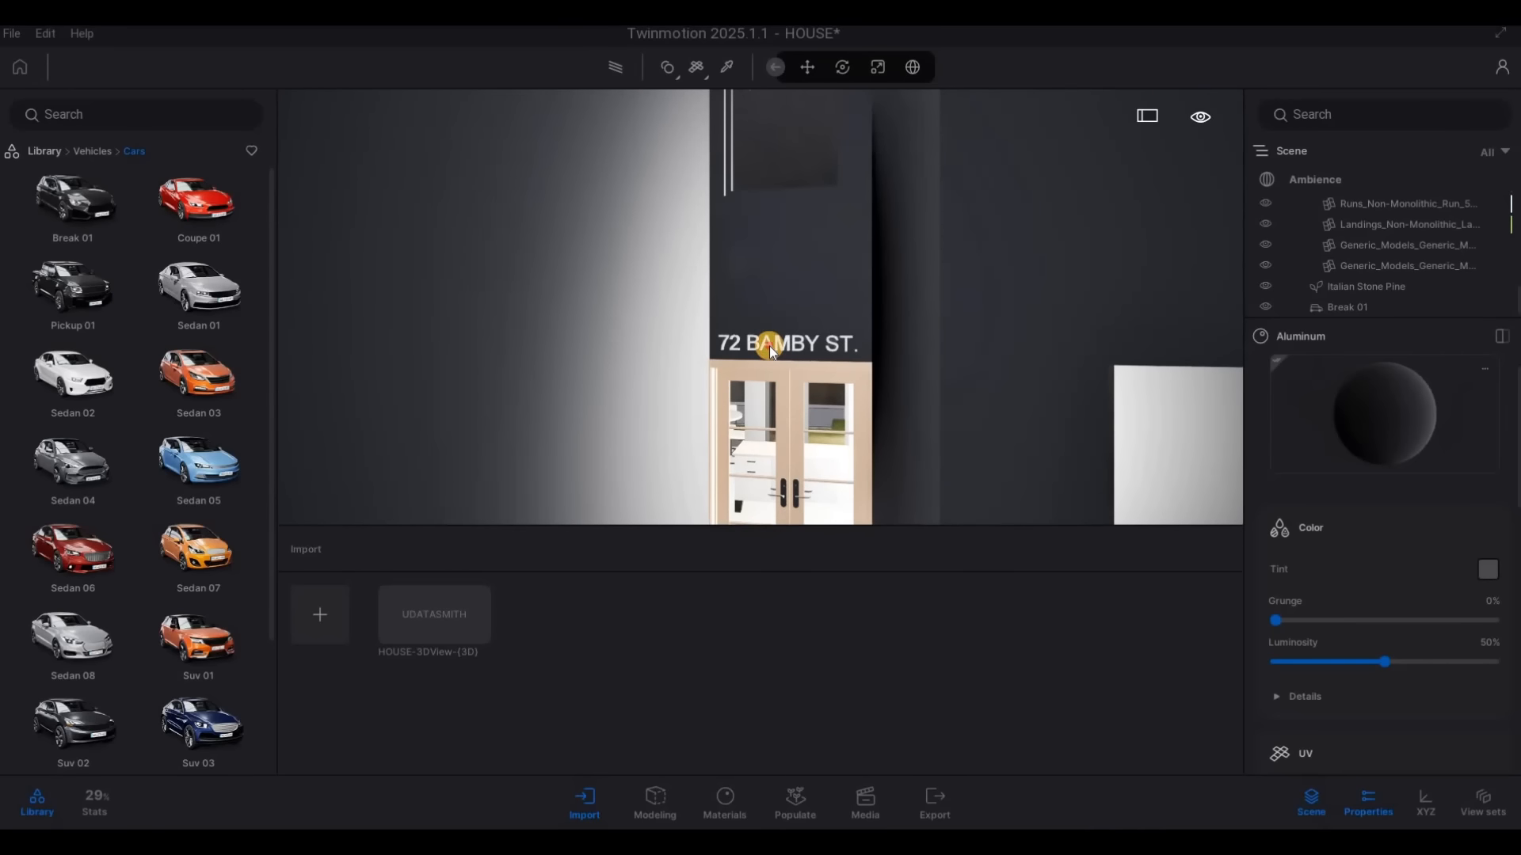
Open the Metal category of the material library and apply Chrome to the frame of the front entrance double door
{"action": "left_click_drag", "start_coordinate": [769, 345], "coordinate": [770, 343]}
{"action": "key", "text": "w"}
{"action": "key", "text": "w"}
{"action": "right_click_drag", "start_coordinate": [864, 409], "coordinate": [805, 355]}
{"action": "key", "text": "e"}
{"action": "key", "text": "s"}
{"action": "key", "text": "s"}
{"action": "key", "text": "w"}
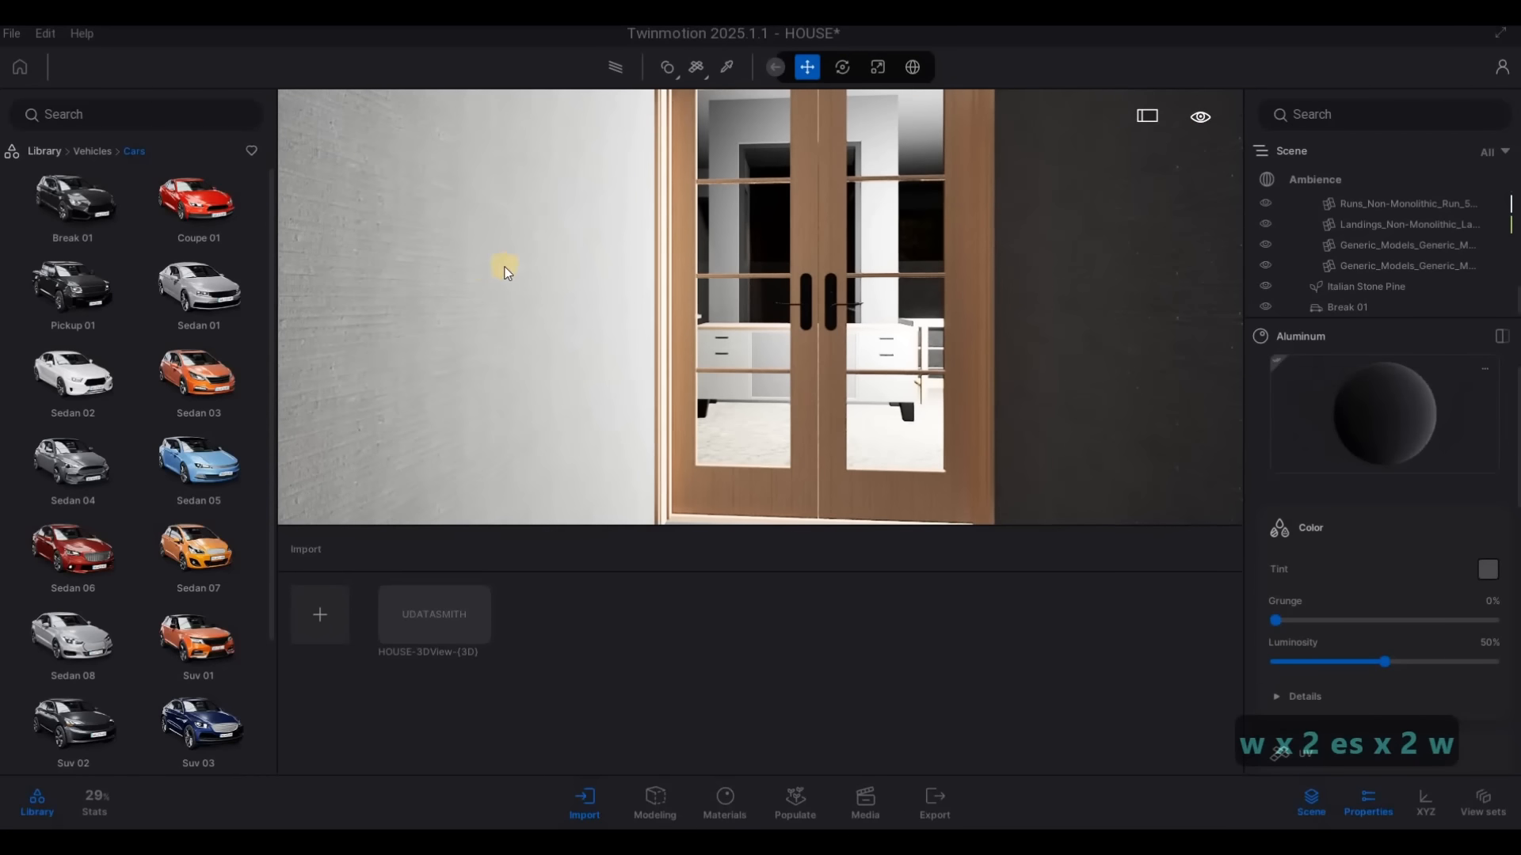
{"action": "left_click", "coordinate": [30, 152]}
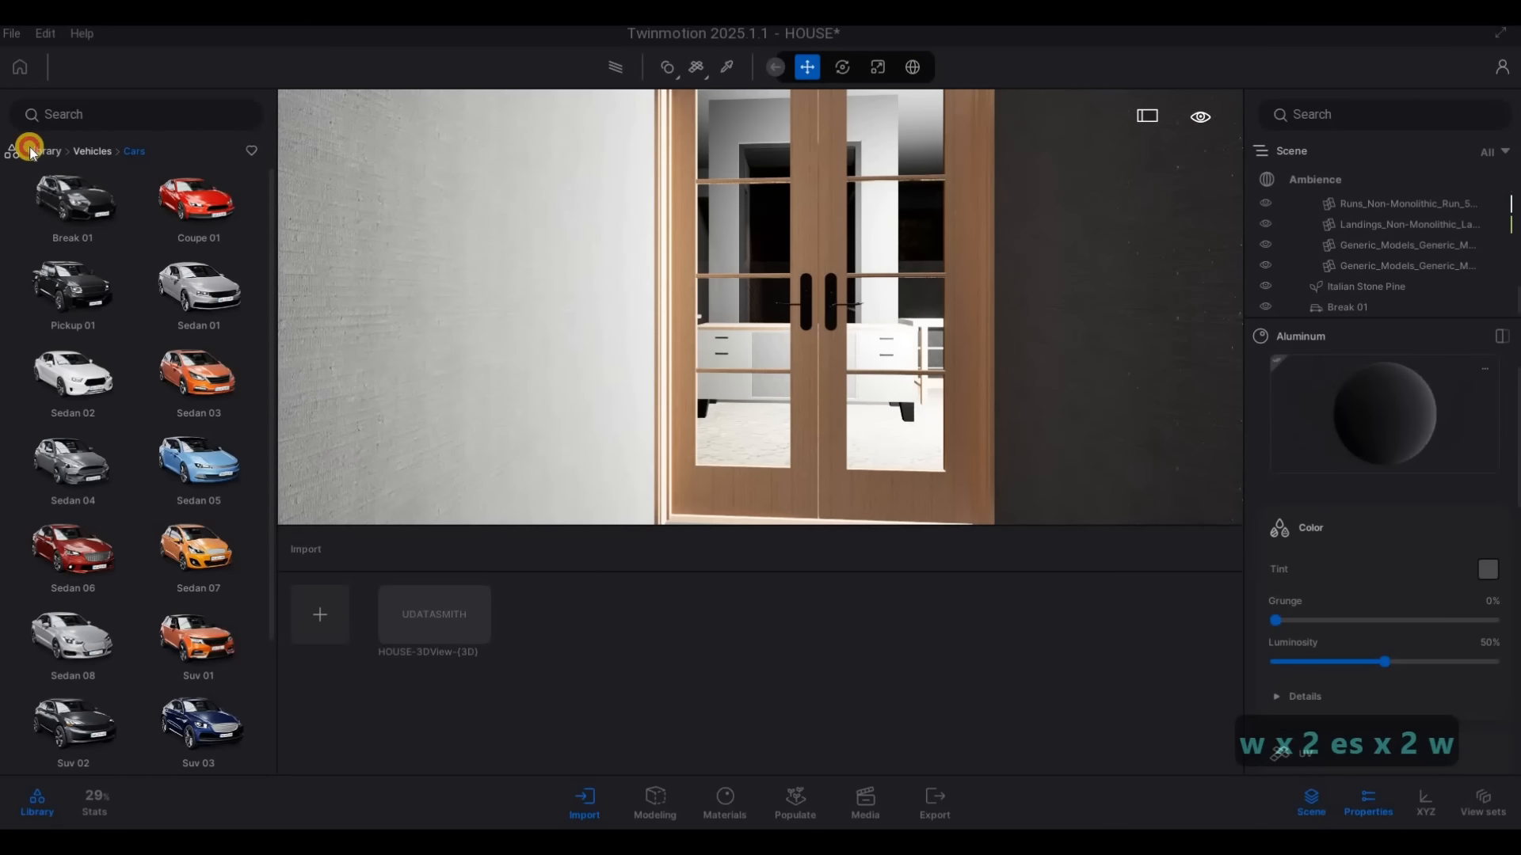
{"action": "left_click", "coordinate": [68, 204]}
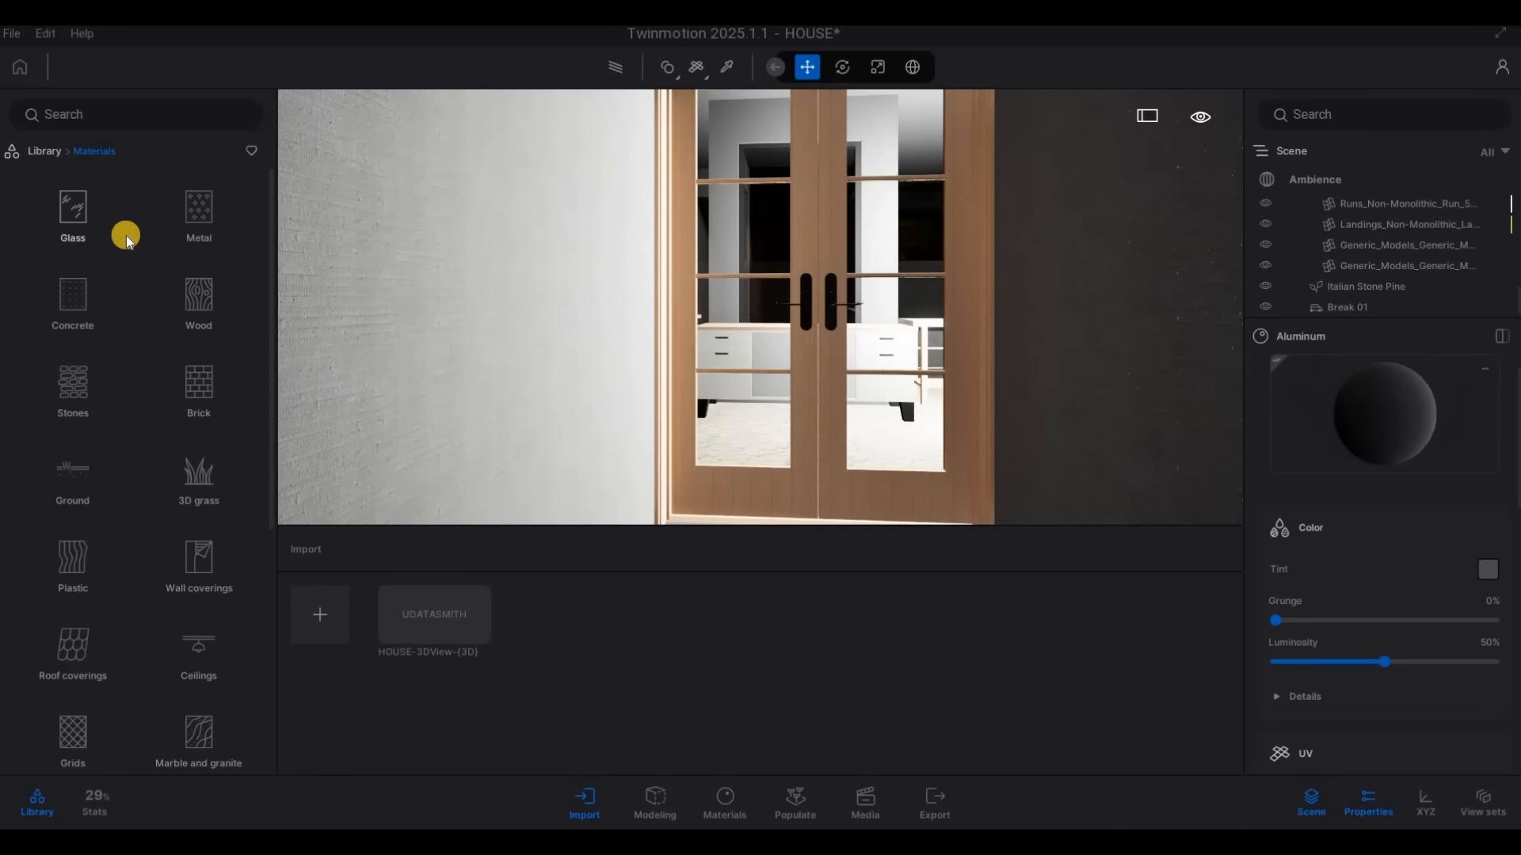
{"action": "left_click", "coordinate": [196, 237]}
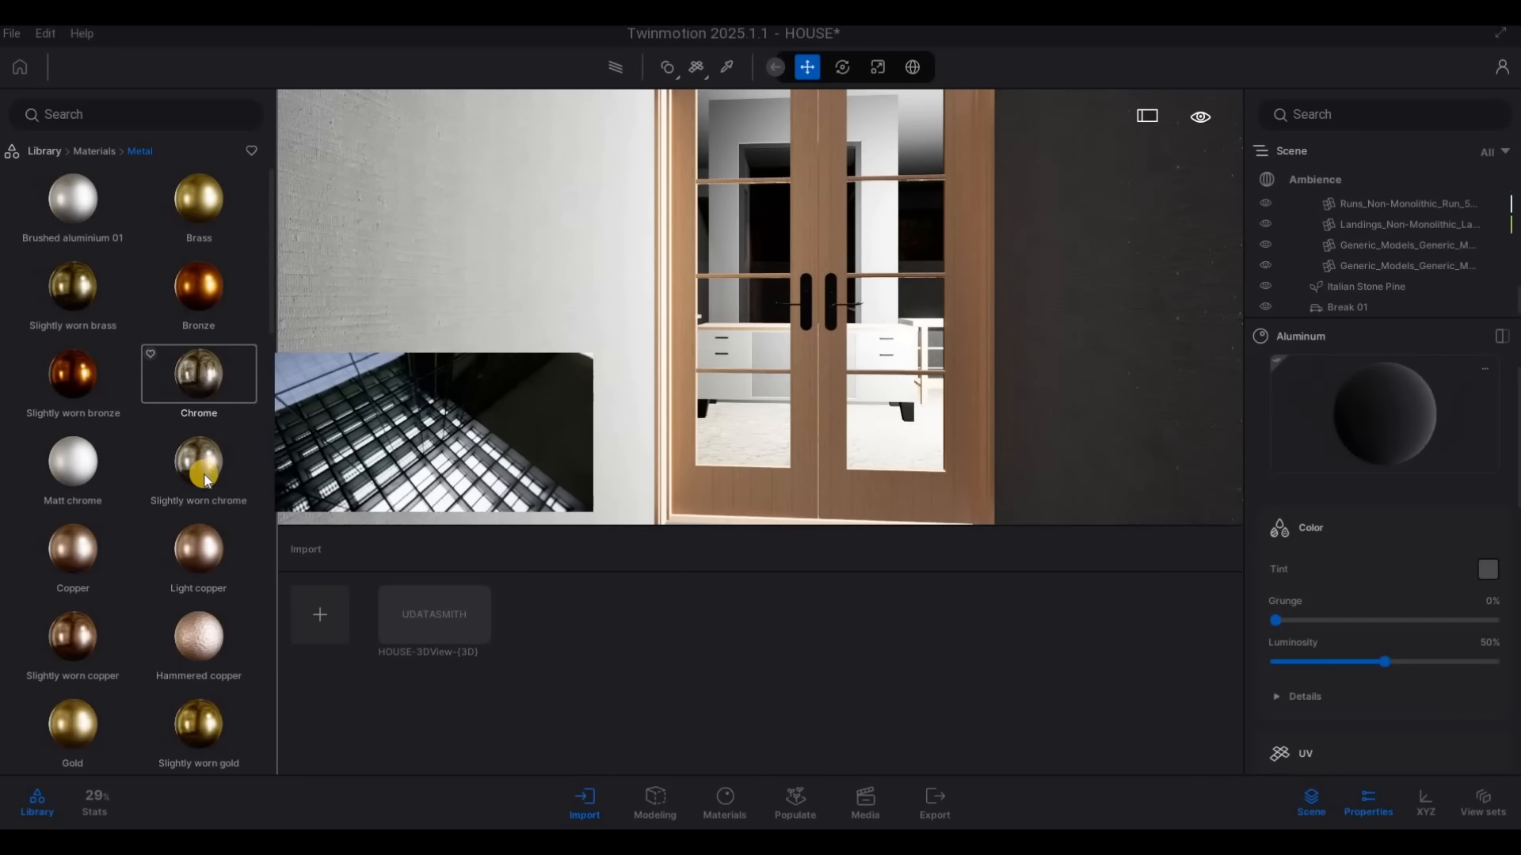
{"action": "left_click_drag", "start_coordinate": [741, 414], "coordinate": [795, 424]}
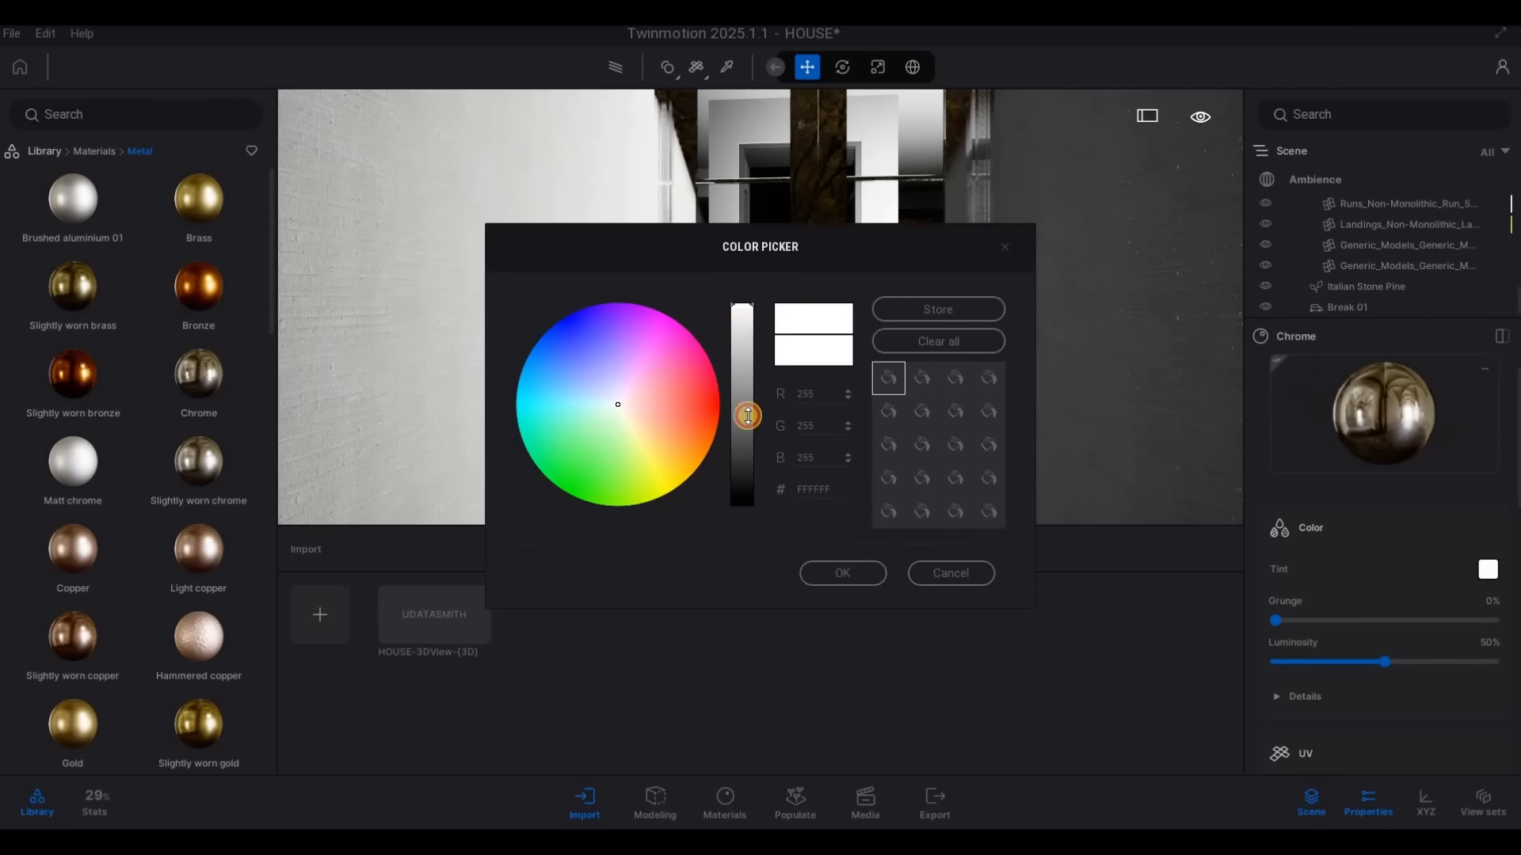
Set the tint of the door's Chrome material to dark grey 252525
{"action": "mouse_move", "coordinate": [747, 459]}
{"action": "left_mouse_down"}
{"action": "mouse_move", "coordinate": [754, 499]}
{"action": "mouse_move", "coordinate": [754, 475]}
{"action": "left_mouse_up"}
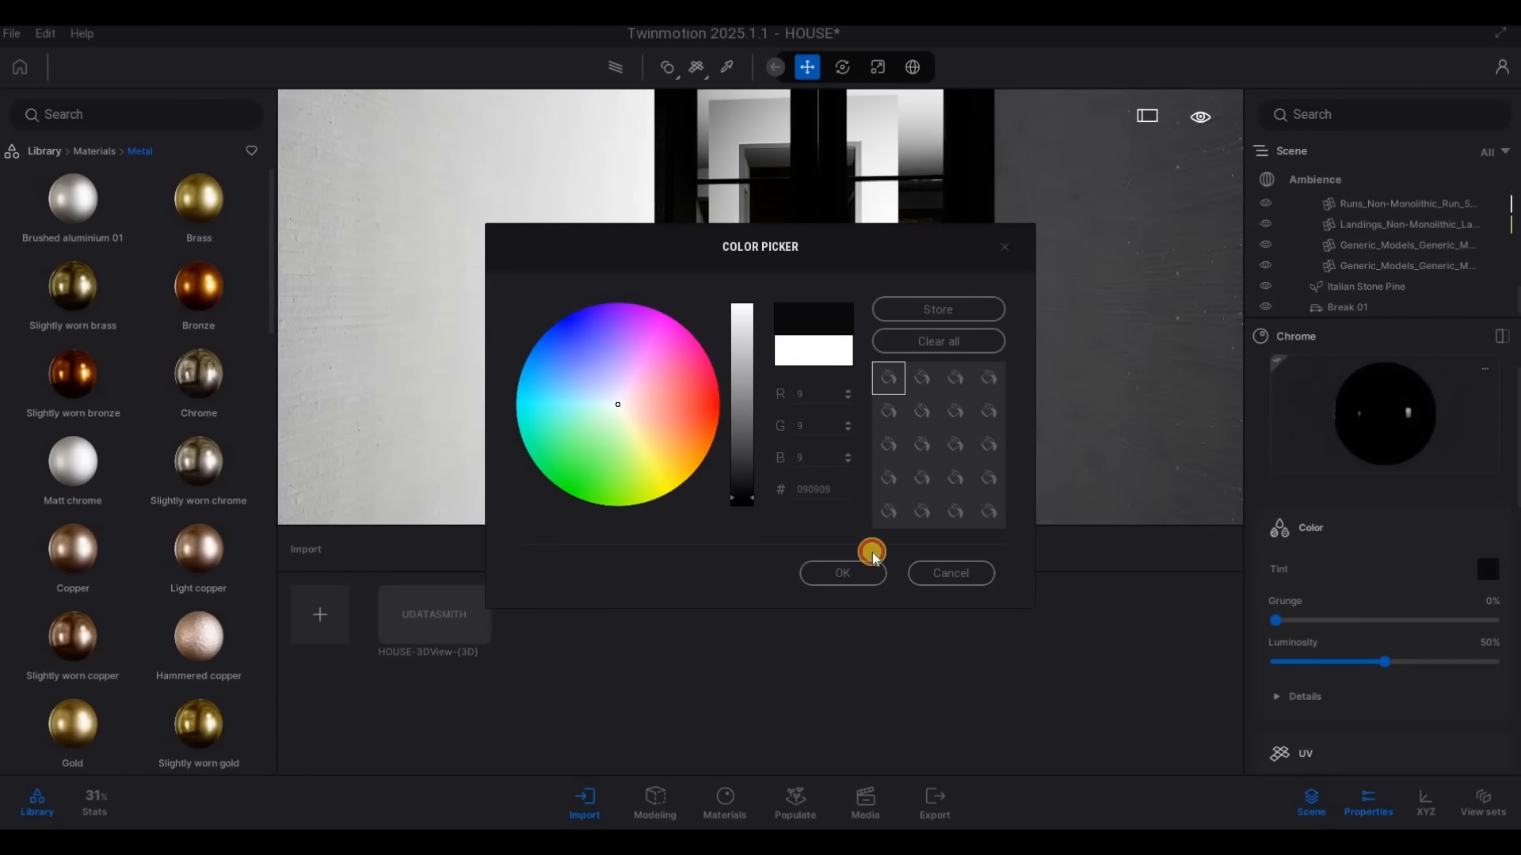
{"action": "scroll", "coordinate": [1382, 669], "scroll_direction": "down", "scroll_amount": 4}
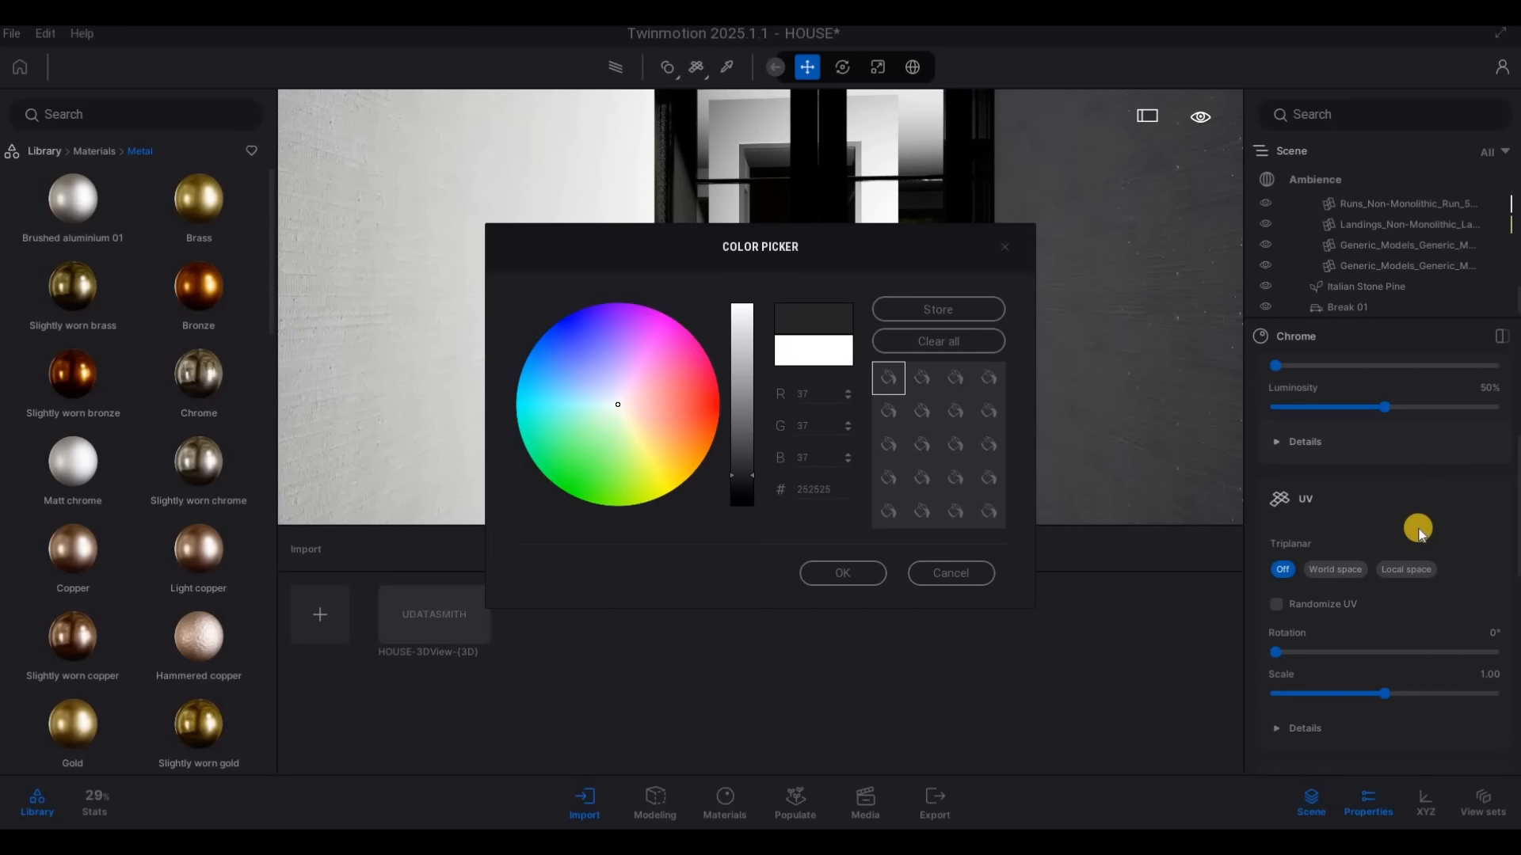
{"action": "scroll", "coordinate": [1398, 587], "scroll_direction": "down", "scroll_amount": 5}
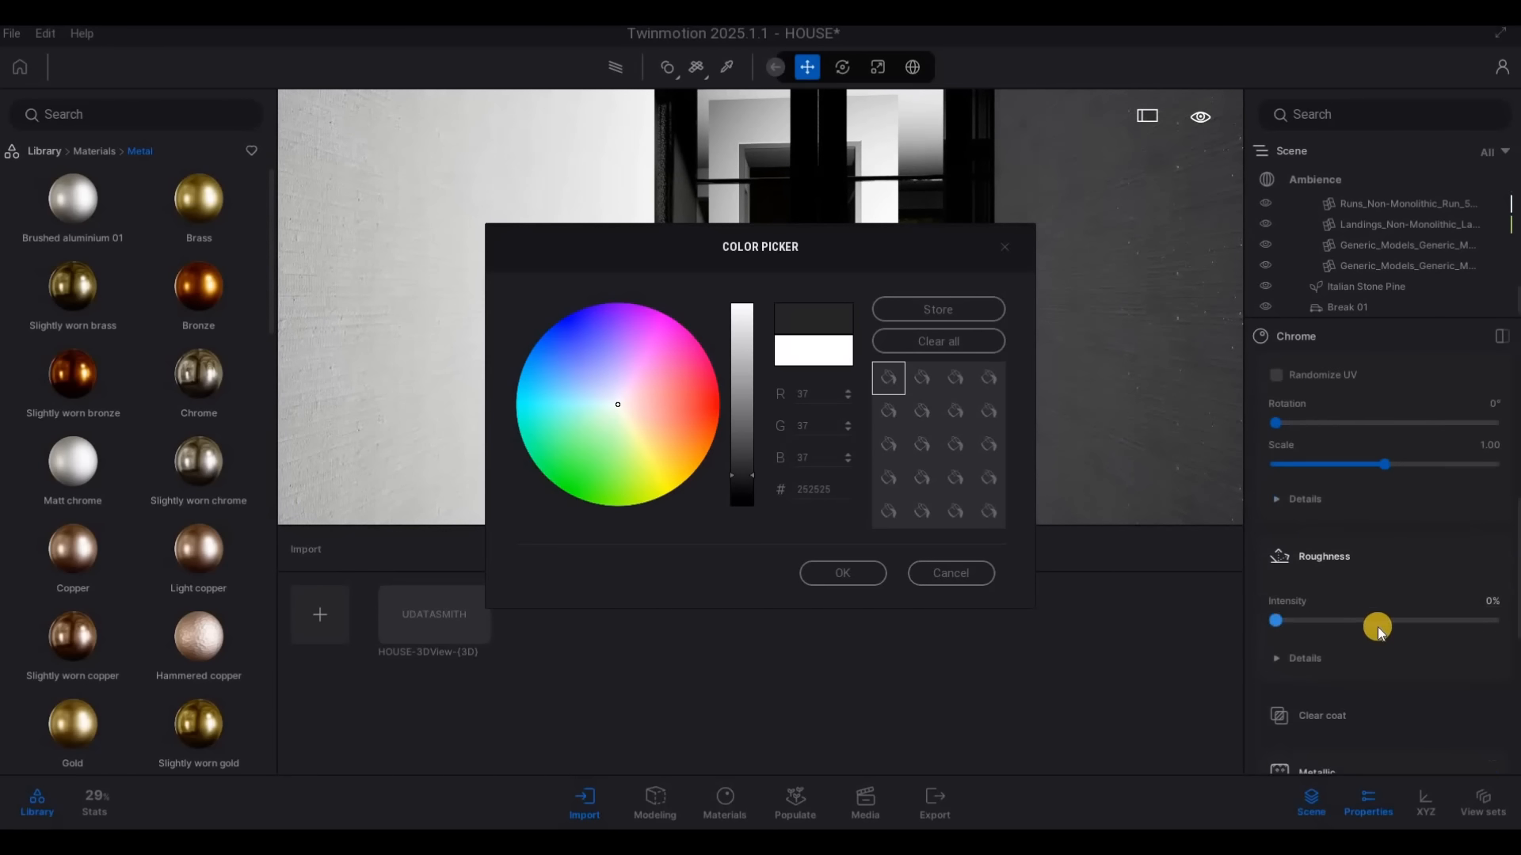
{"action": "scroll", "coordinate": [1378, 630], "scroll_direction": "down", "scroll_amount": 3}
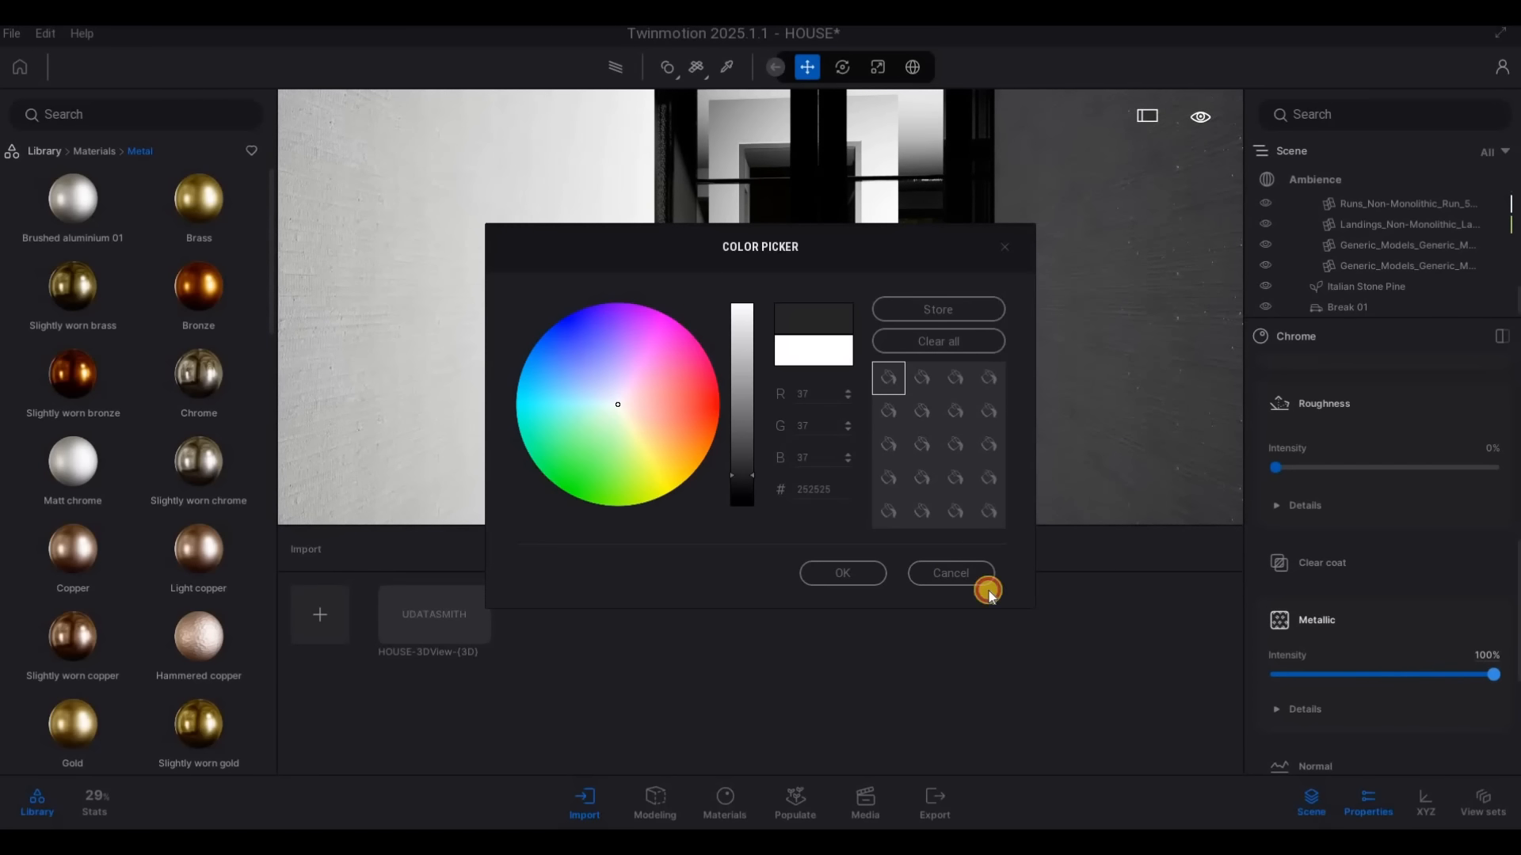
{"action": "left_click", "coordinate": [861, 574]}
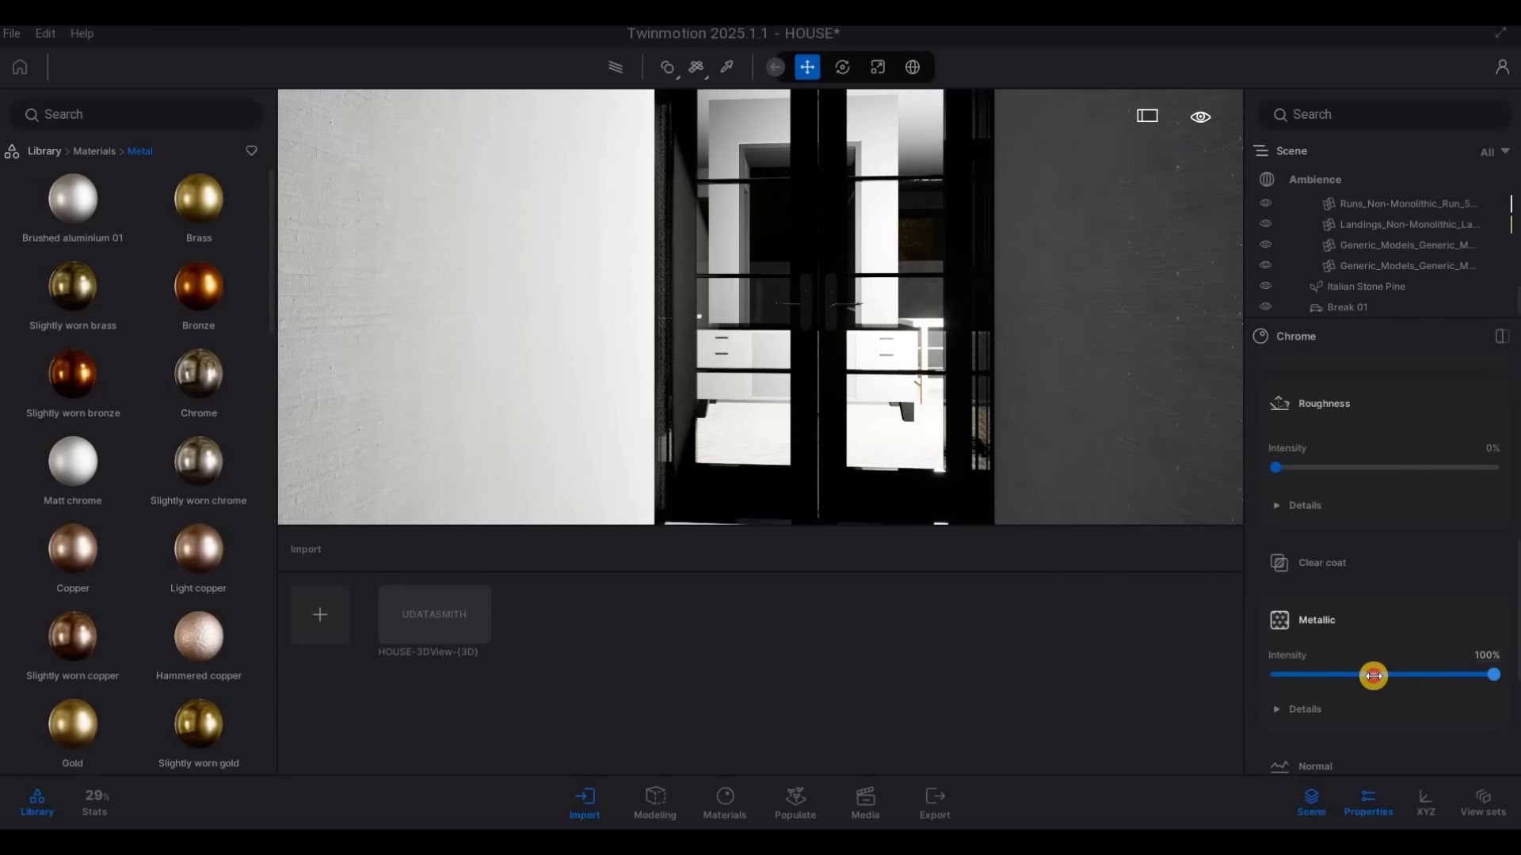
Lower the Chrome material's metallic intensity to 26% and its luminosity to 22%
{"action": "left_click_drag", "start_coordinate": [1373, 675], "coordinate": [1329, 675]}
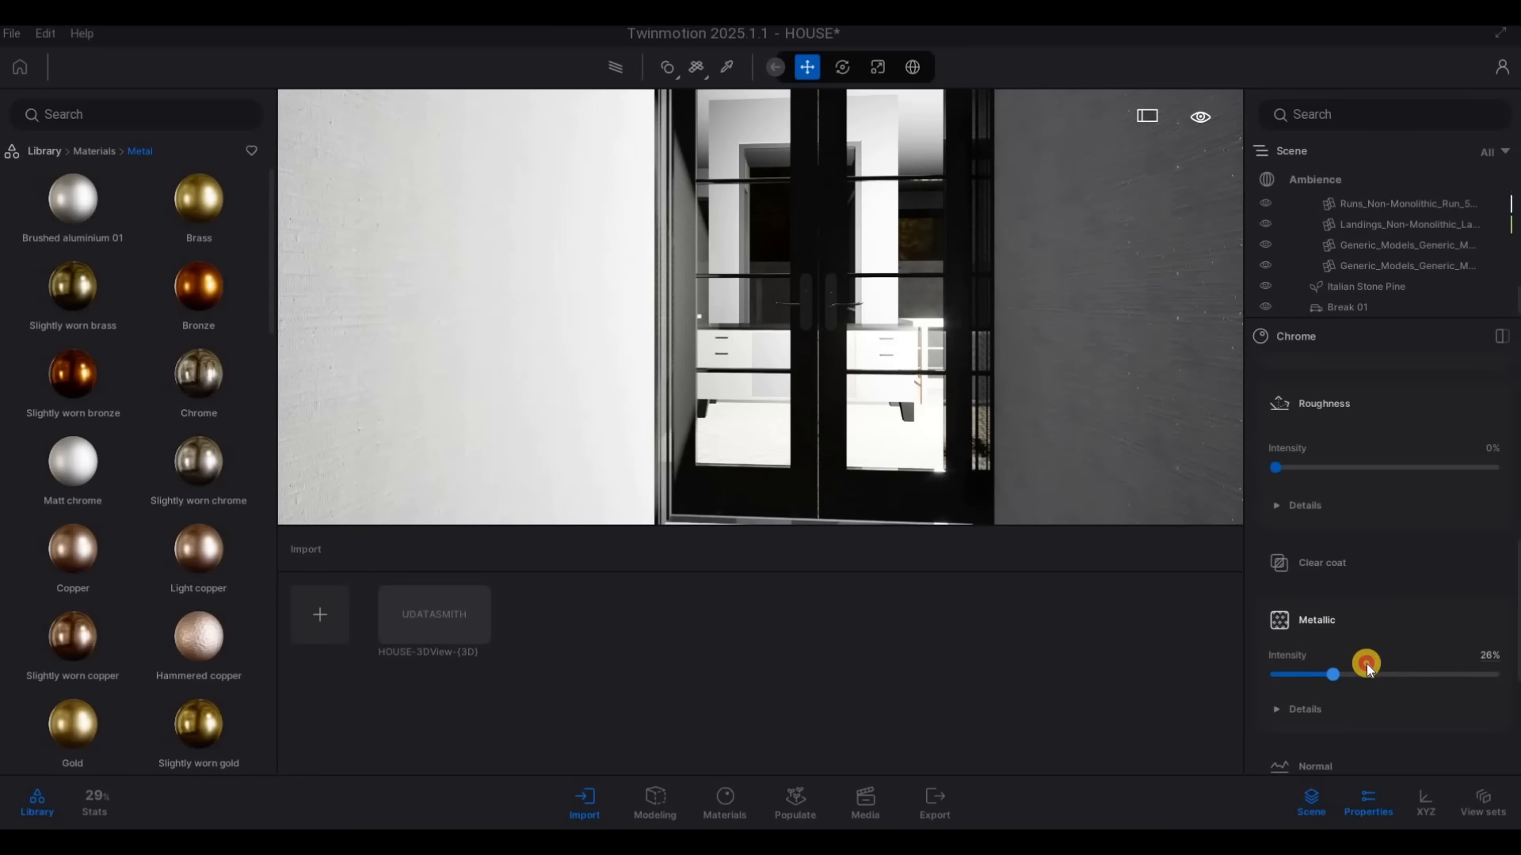
{"action": "scroll", "coordinate": [1378, 657], "scroll_direction": "up", "scroll_amount": 5}
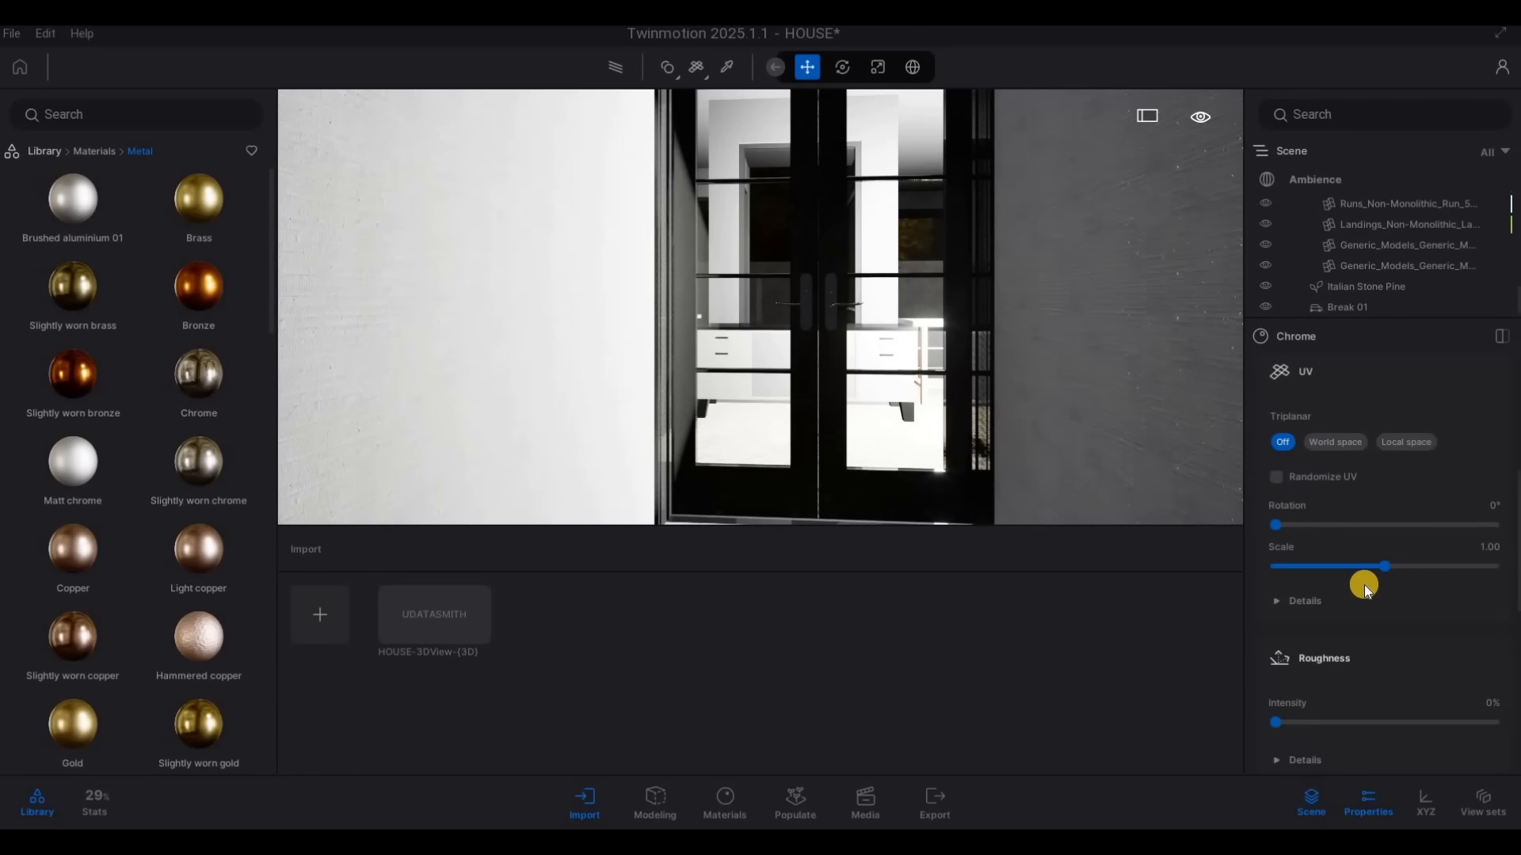
{"action": "scroll", "coordinate": [1380, 602], "scroll_direction": "up", "scroll_amount": 6}
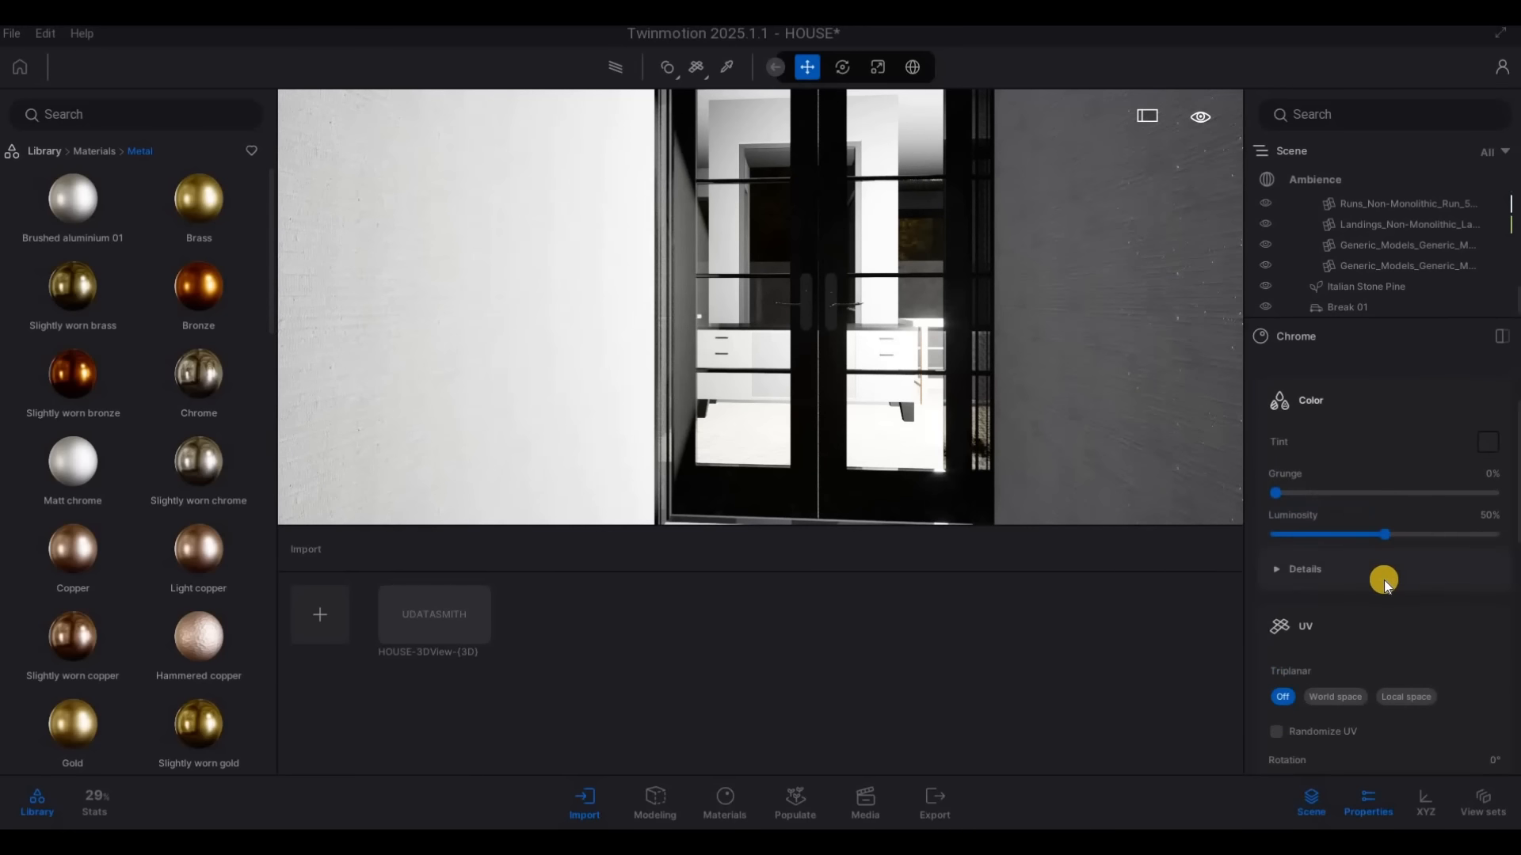
{"action": "left_click_drag", "start_coordinate": [1363, 583], "coordinate": [1319, 585]}
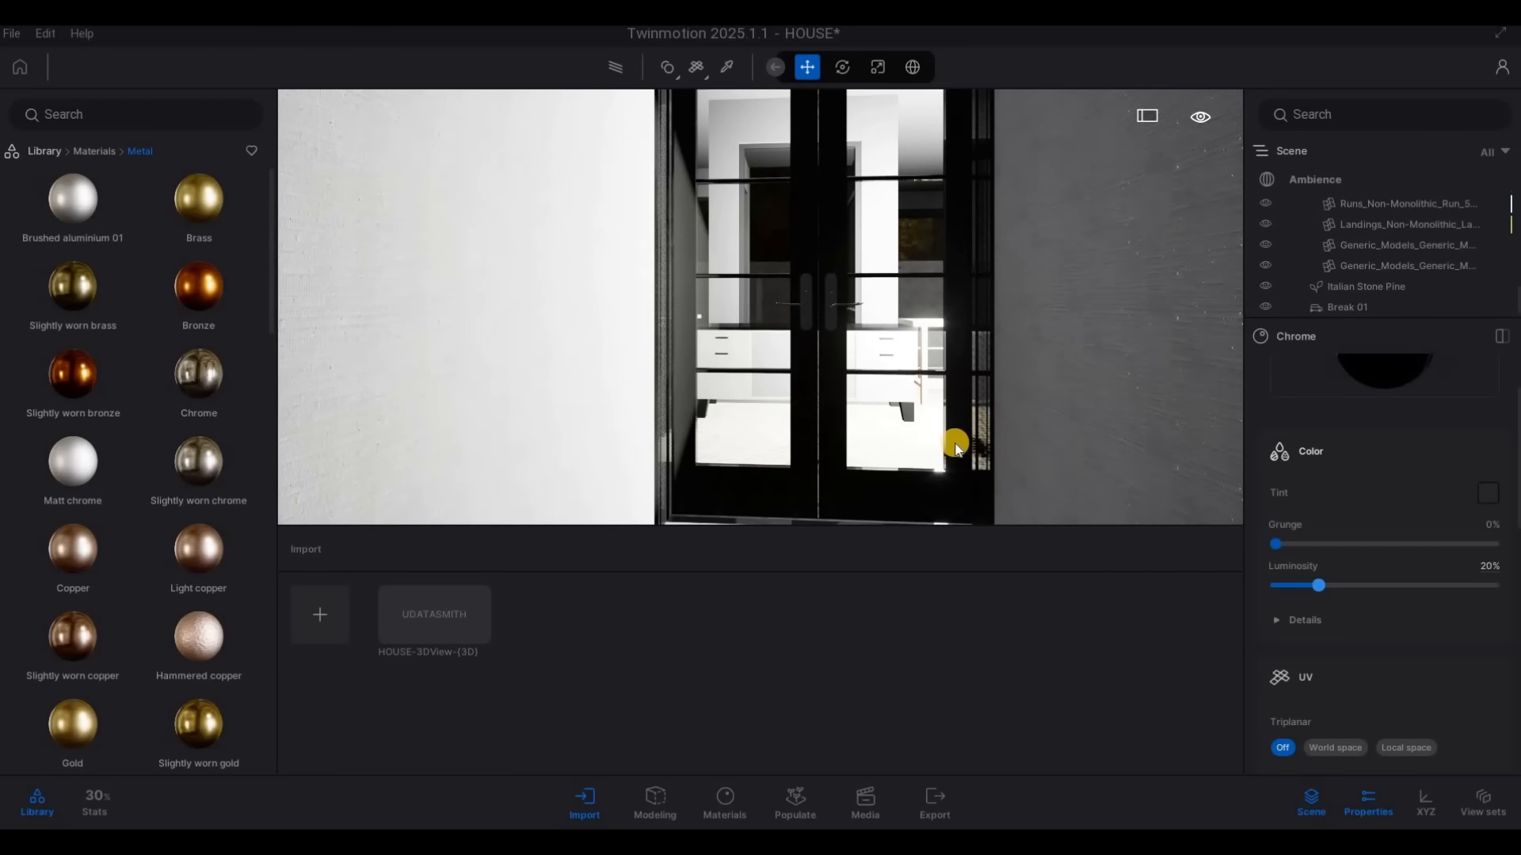
Select all four lights of the kitchen island hood inside the house and set their intensity to 10 lm
{"action": "key", "text": "s"}
{"action": "key", "text": "a"}
{"action": "key", "text": "s"}
{"action": "key", "text": "d"}
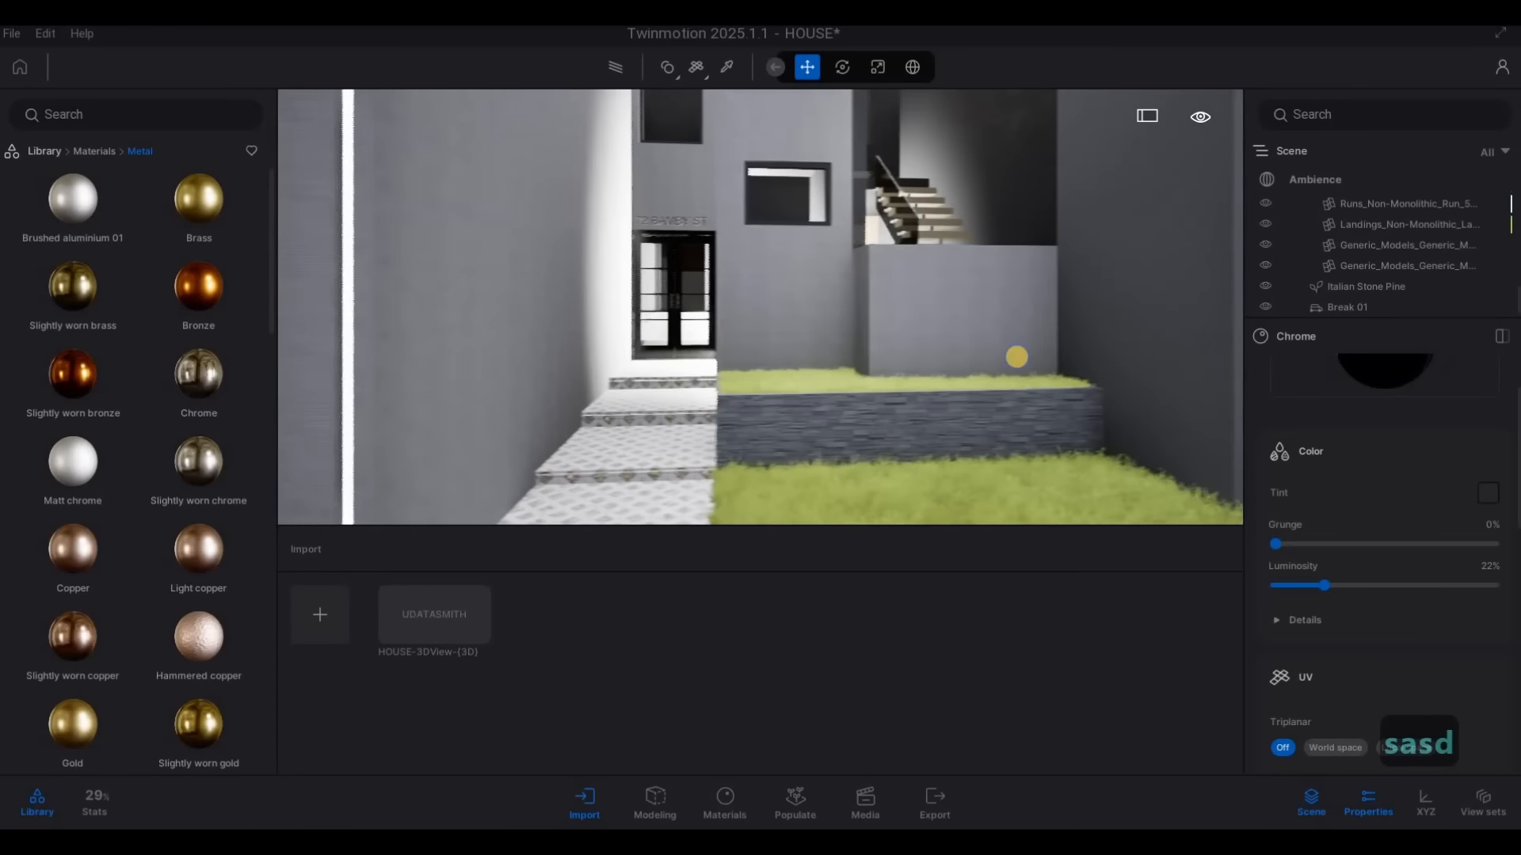
{"action": "key", "text": "w"}
{"action": "key", "text": "a"}
{"action": "key", "text": "a"}
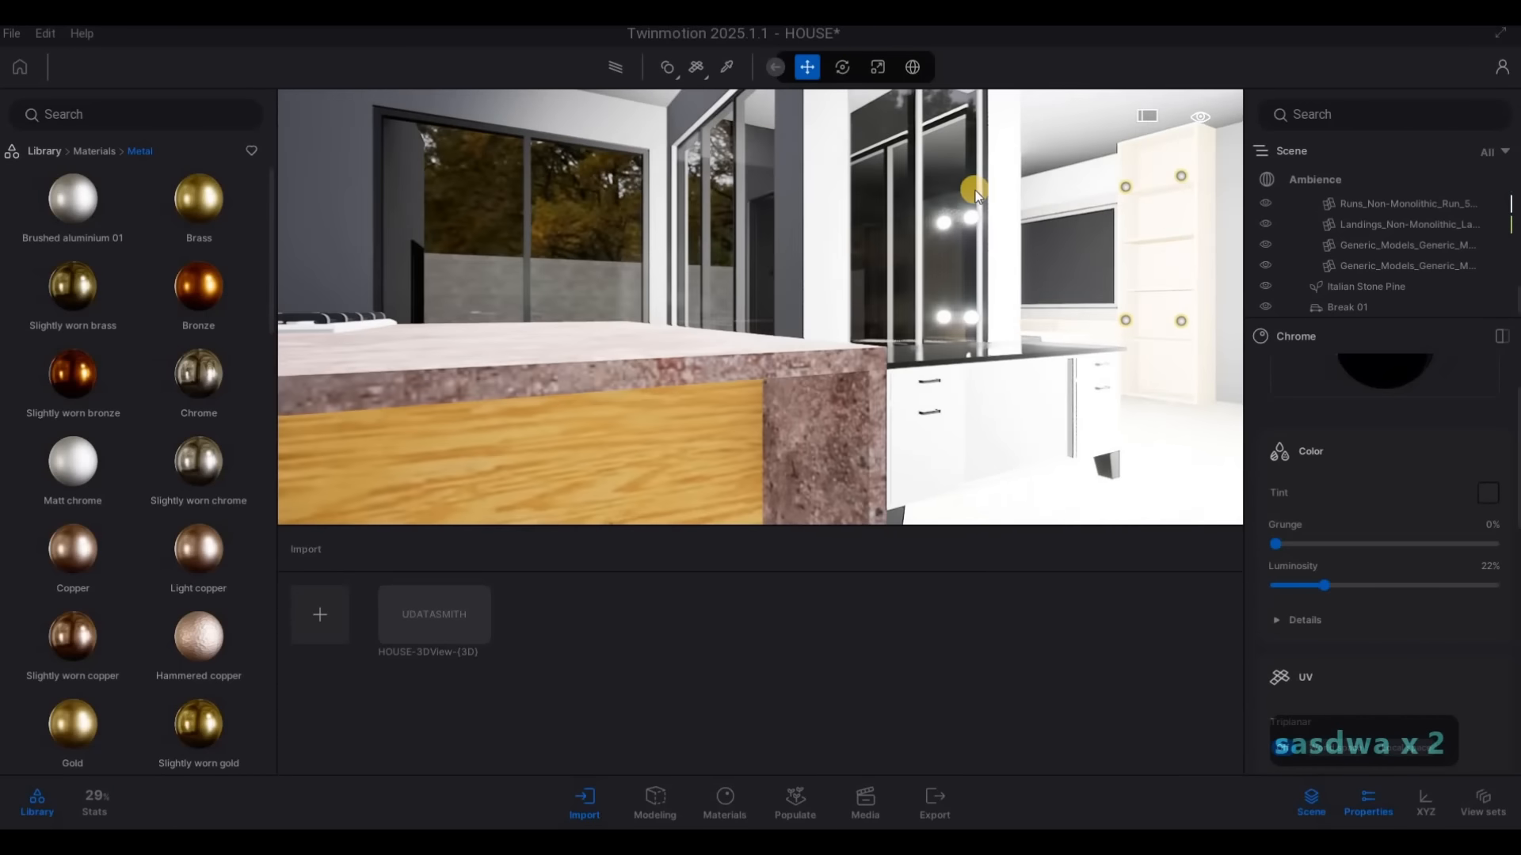
{"action": "key", "text": "d"}
{"action": "left_click", "coordinate": [1000, 179]}
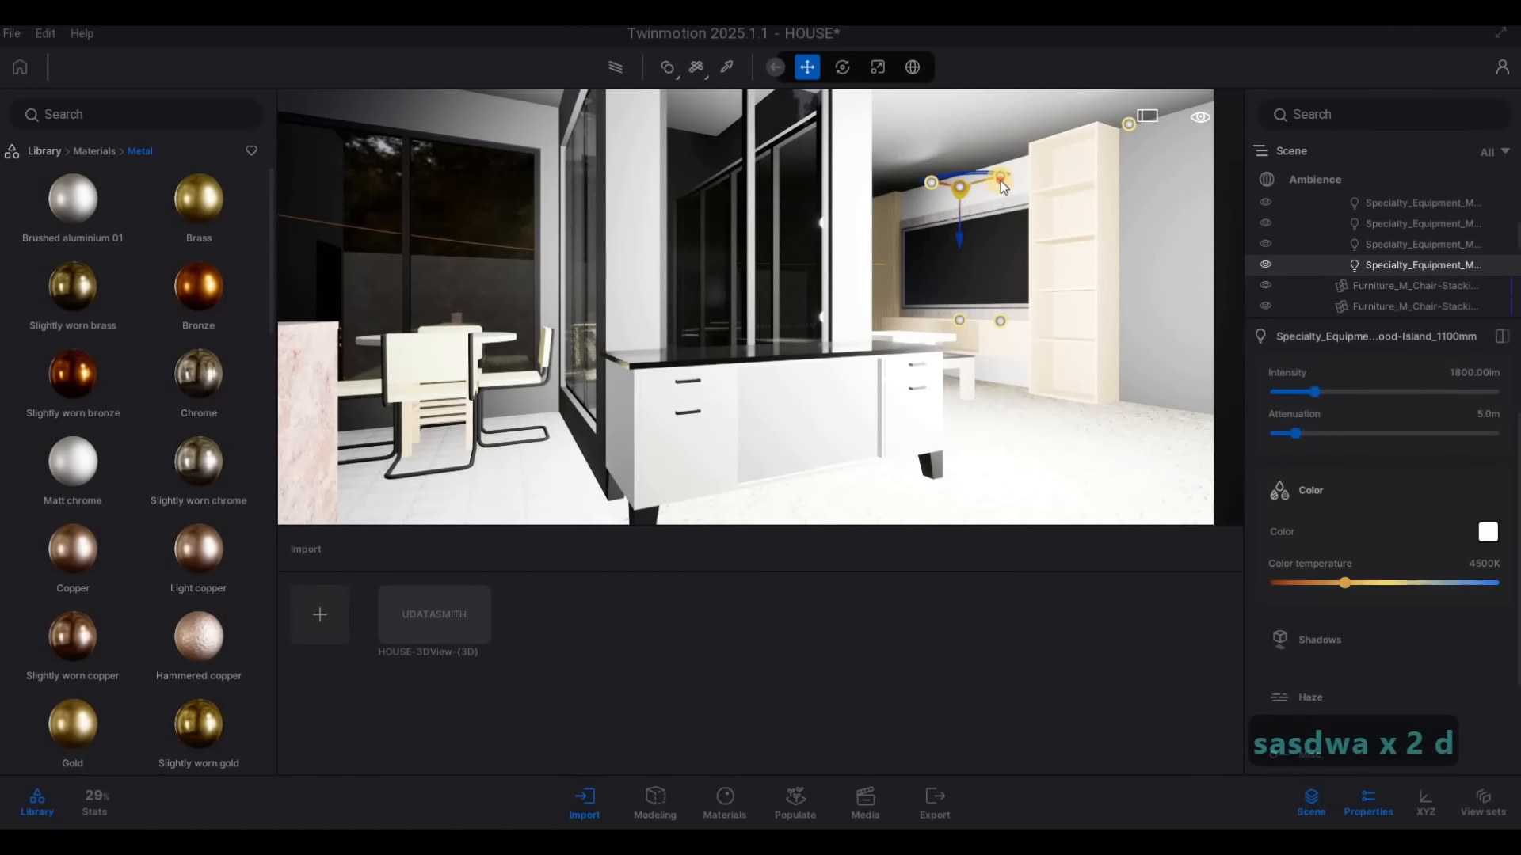
{"action": "left_click", "coordinate": [960, 188], "text": "ctrl"}
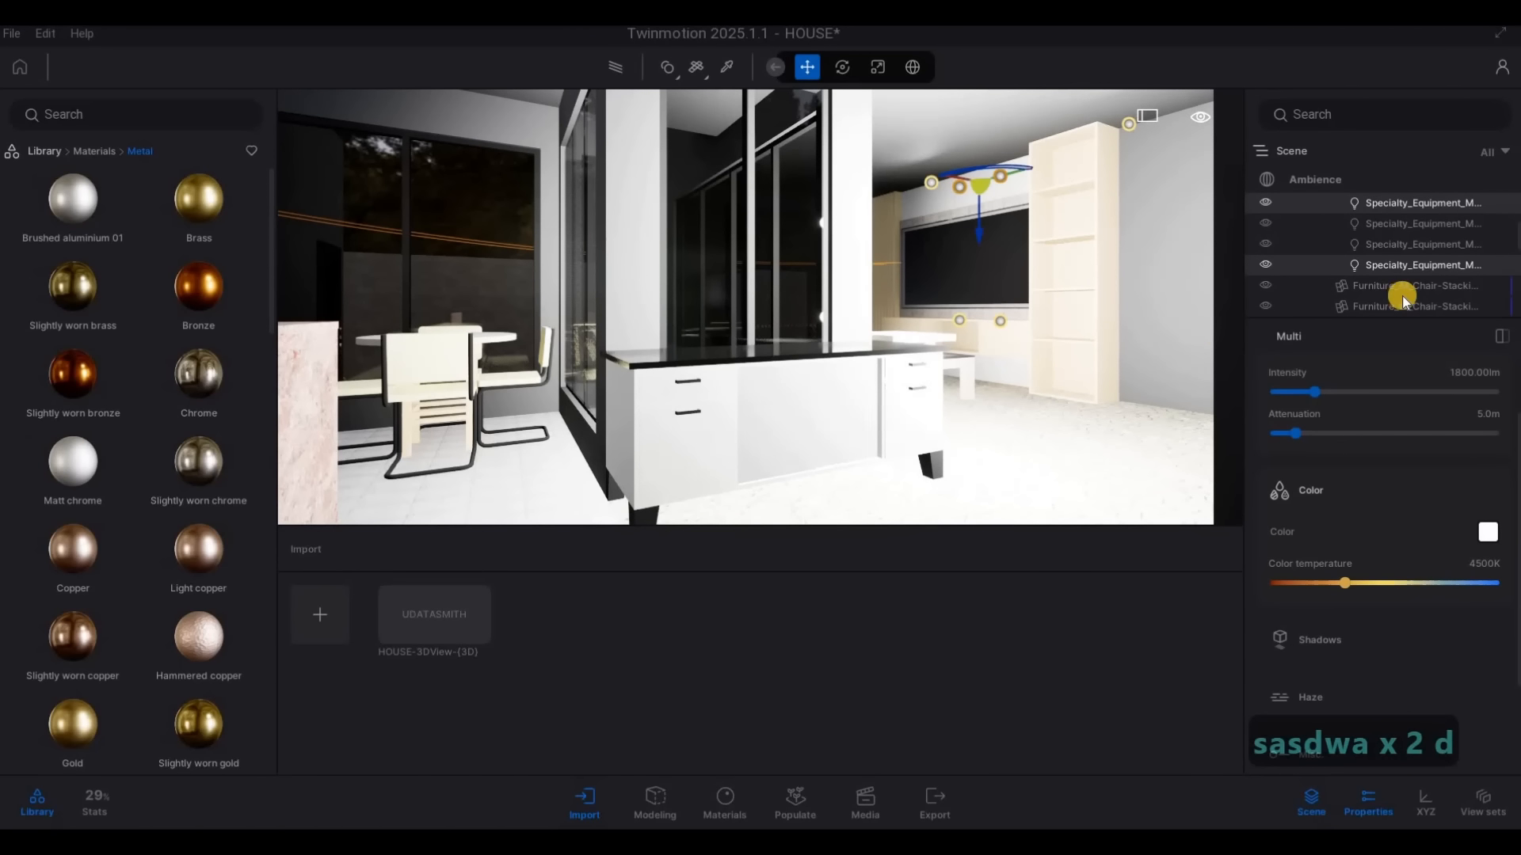
{"action": "scroll", "coordinate": [1394, 293], "scroll_direction": "up", "scroll_amount": 1}
{"action": "left_click", "coordinate": [1380, 269], "text": "ctrl"}
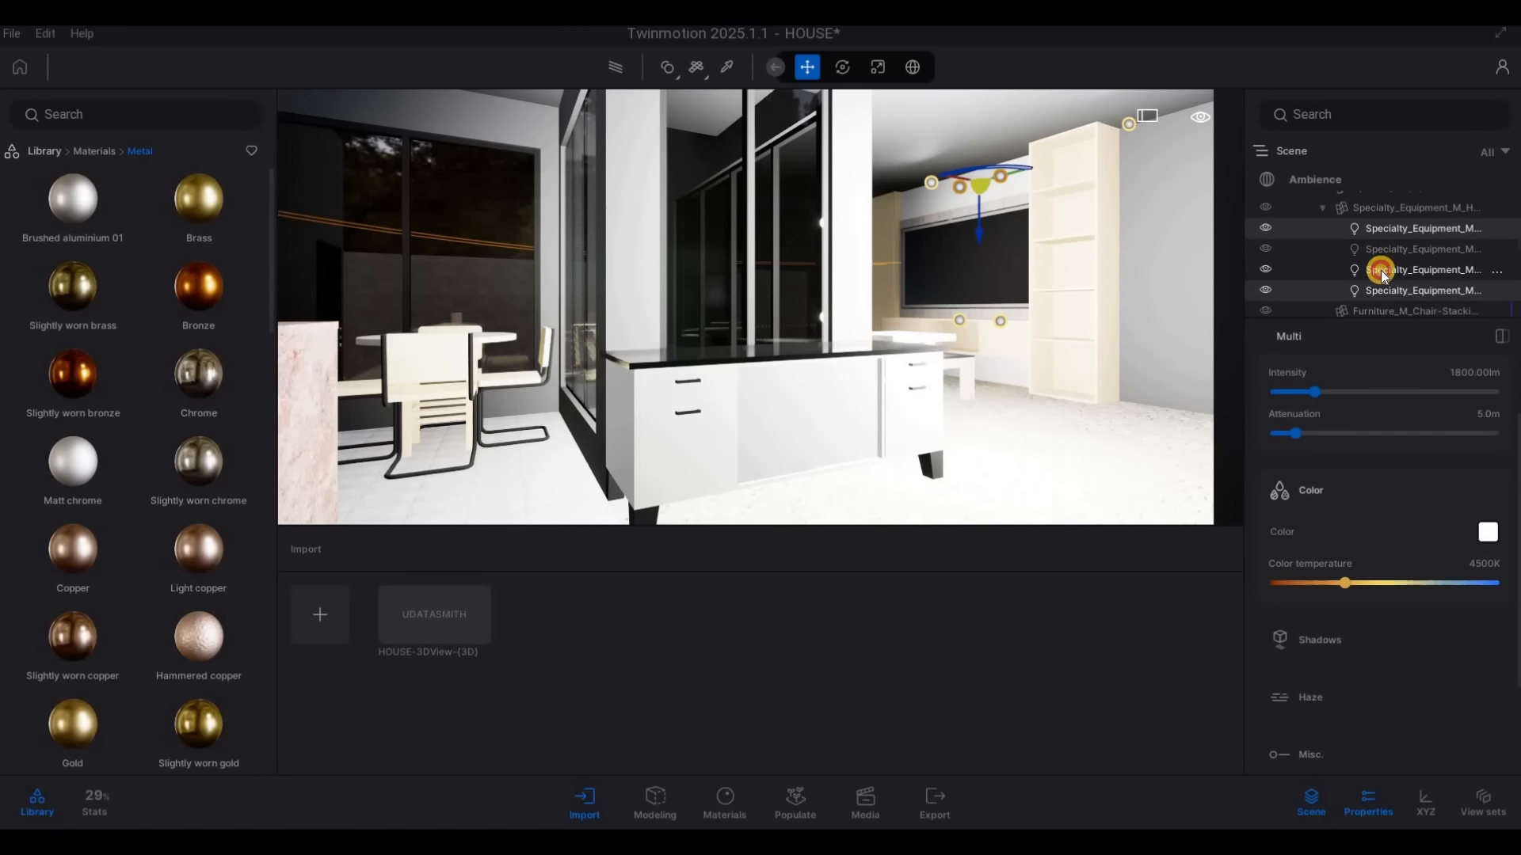
{"action": "left_click", "coordinate": [1380, 253], "text": "ctrl"}
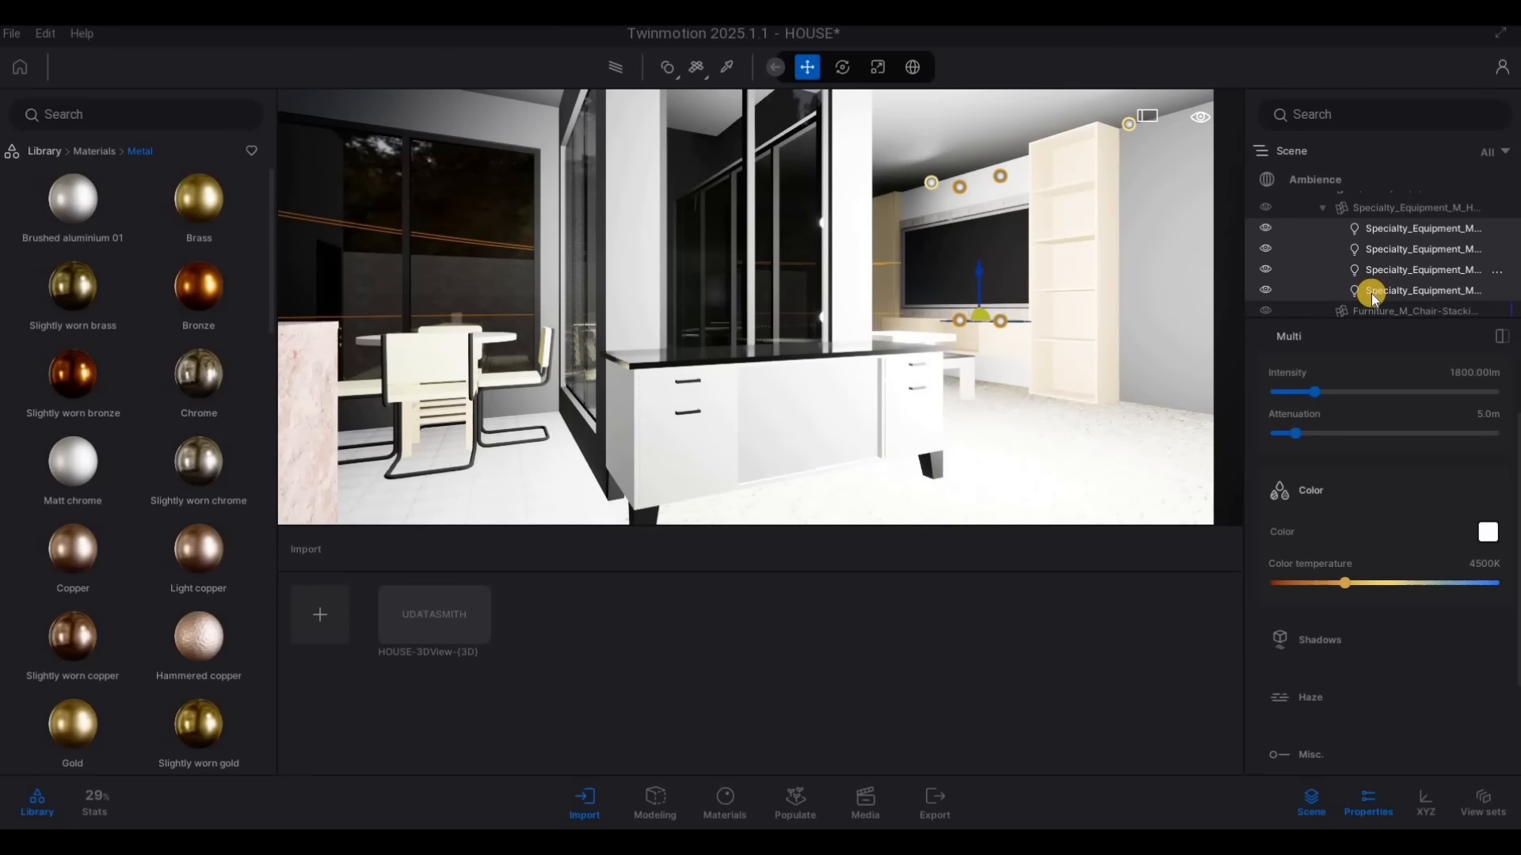
{"action": "scroll", "coordinate": [1371, 293], "scroll_direction": "down", "scroll_amount": 5}
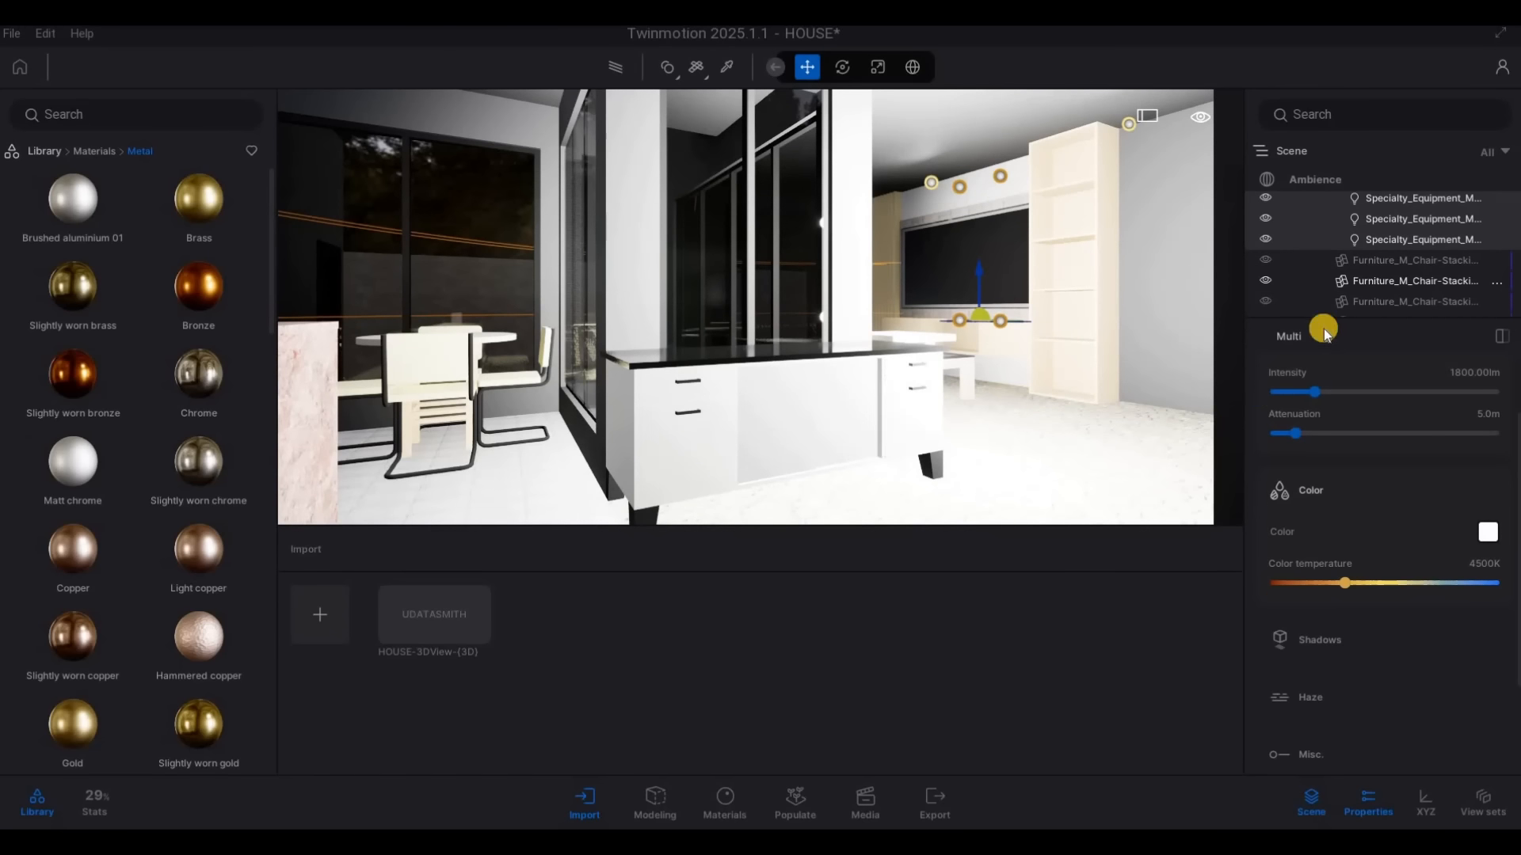
{"action": "left_click", "coordinate": [1442, 374]}
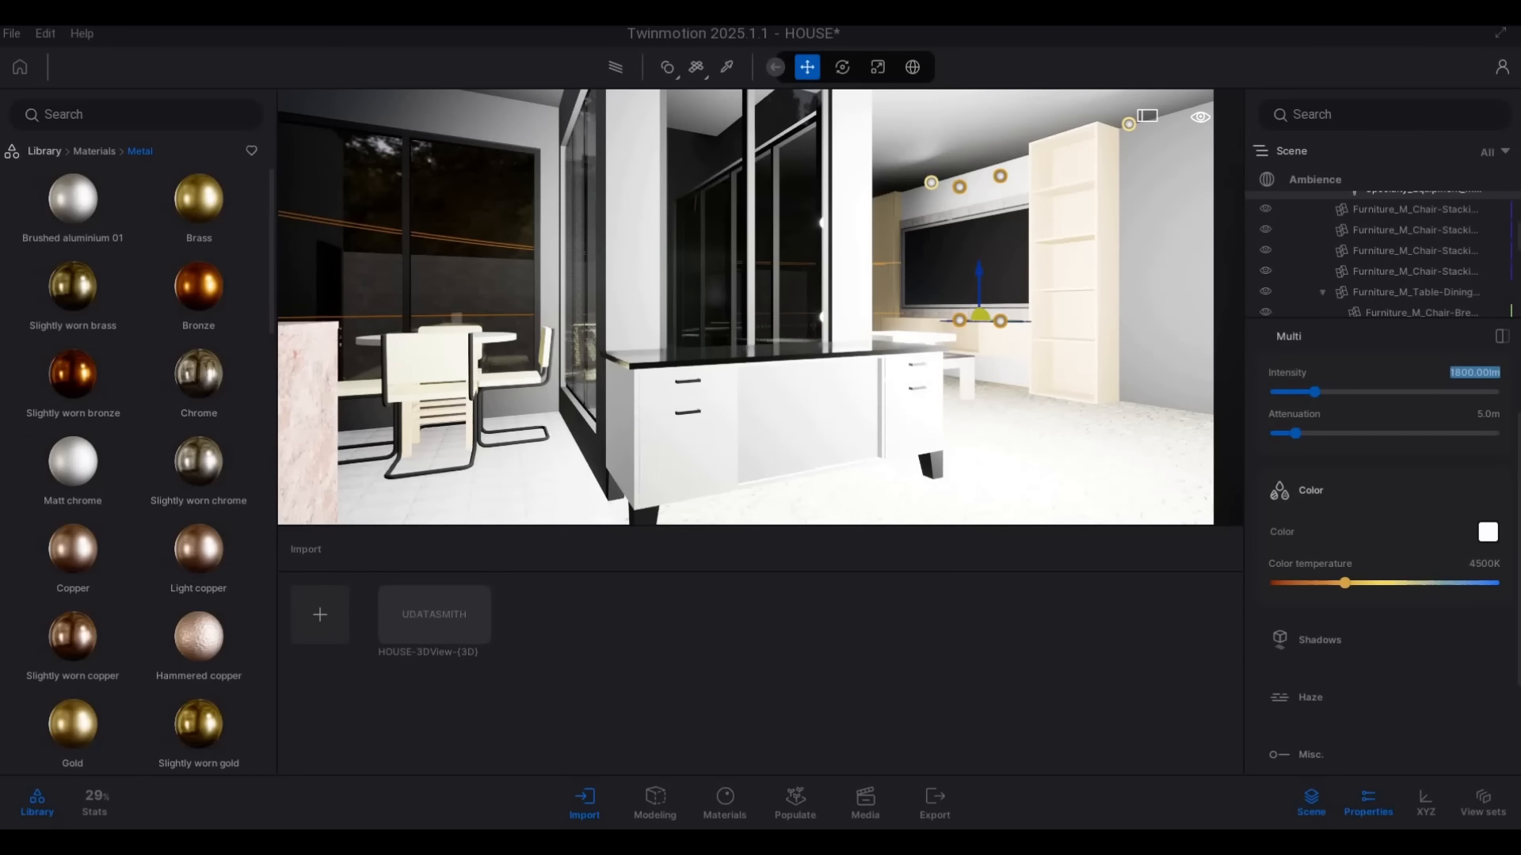
{"action": "type", "text": "10"}
{"action": "key", "text": "Return"}
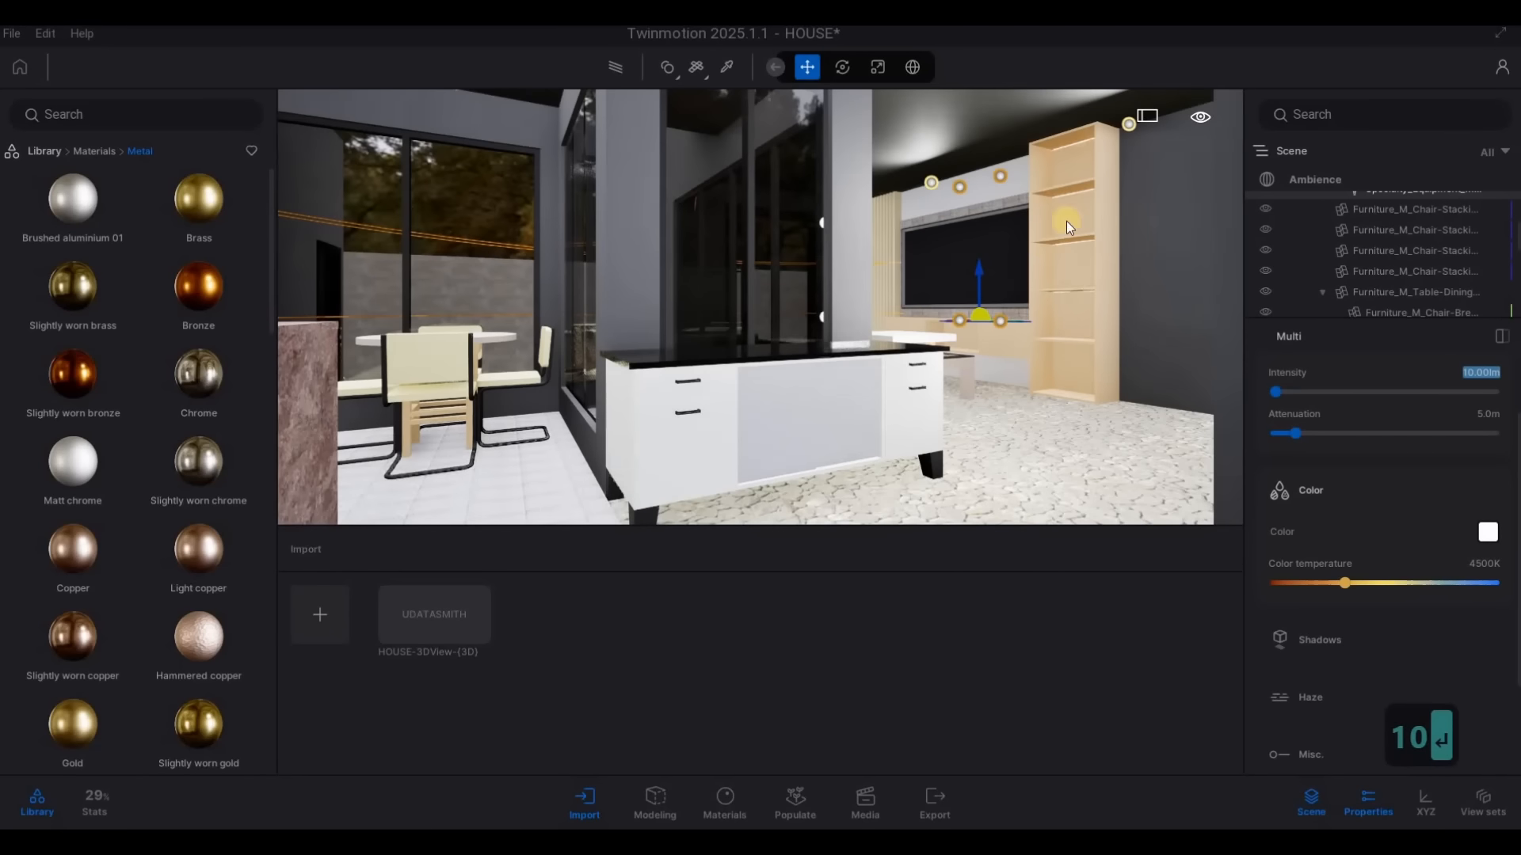
Select the 60W table lamp lights together and set their intensity to 5 lm
{"action": "left_click", "coordinate": [929, 183]}
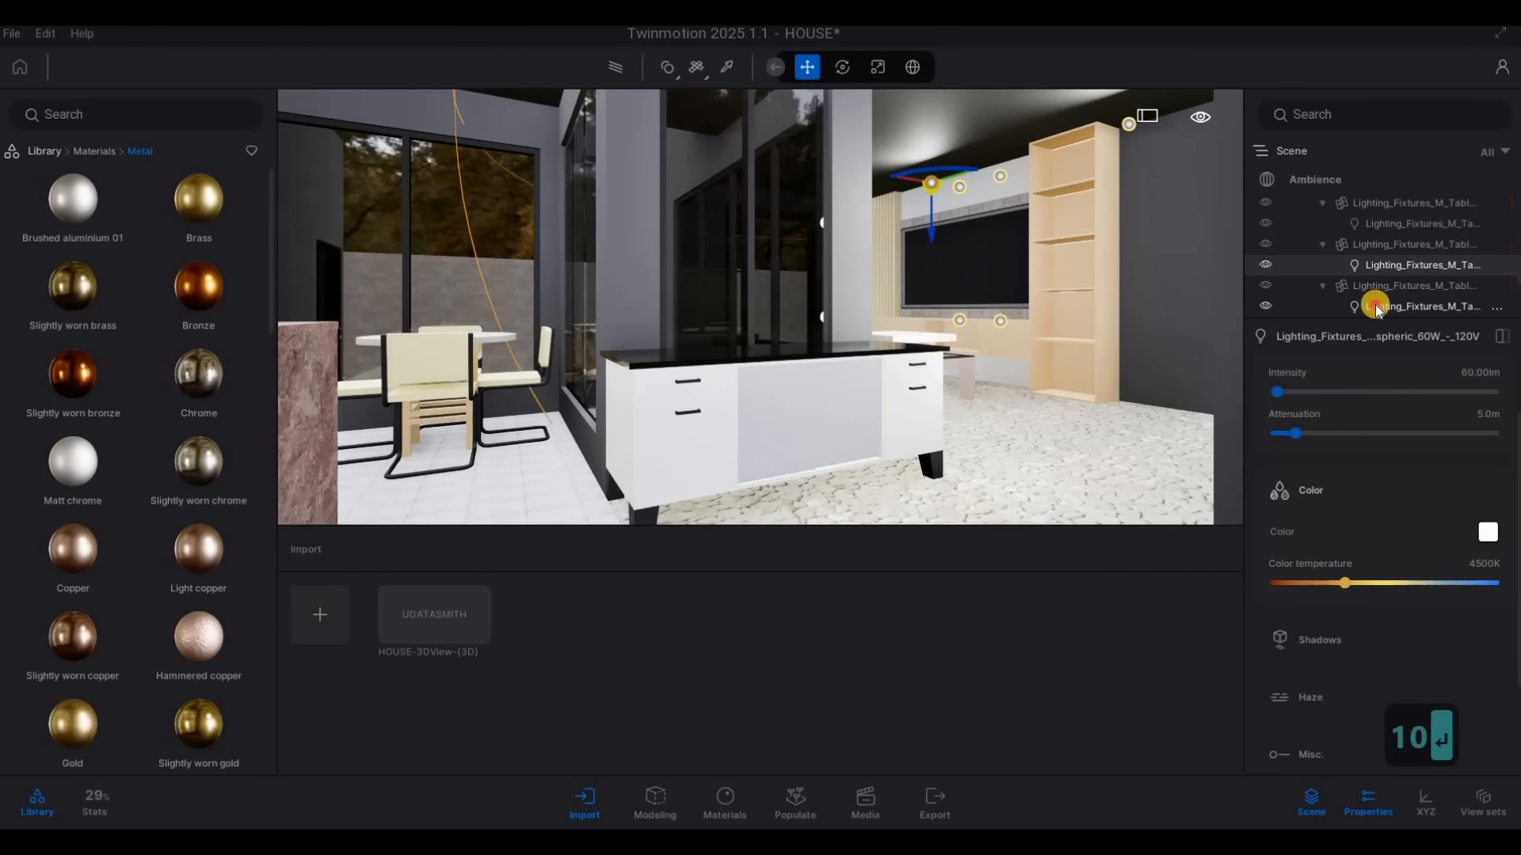
{"action": "left_click", "coordinate": [1383, 243], "text": "ctrl"}
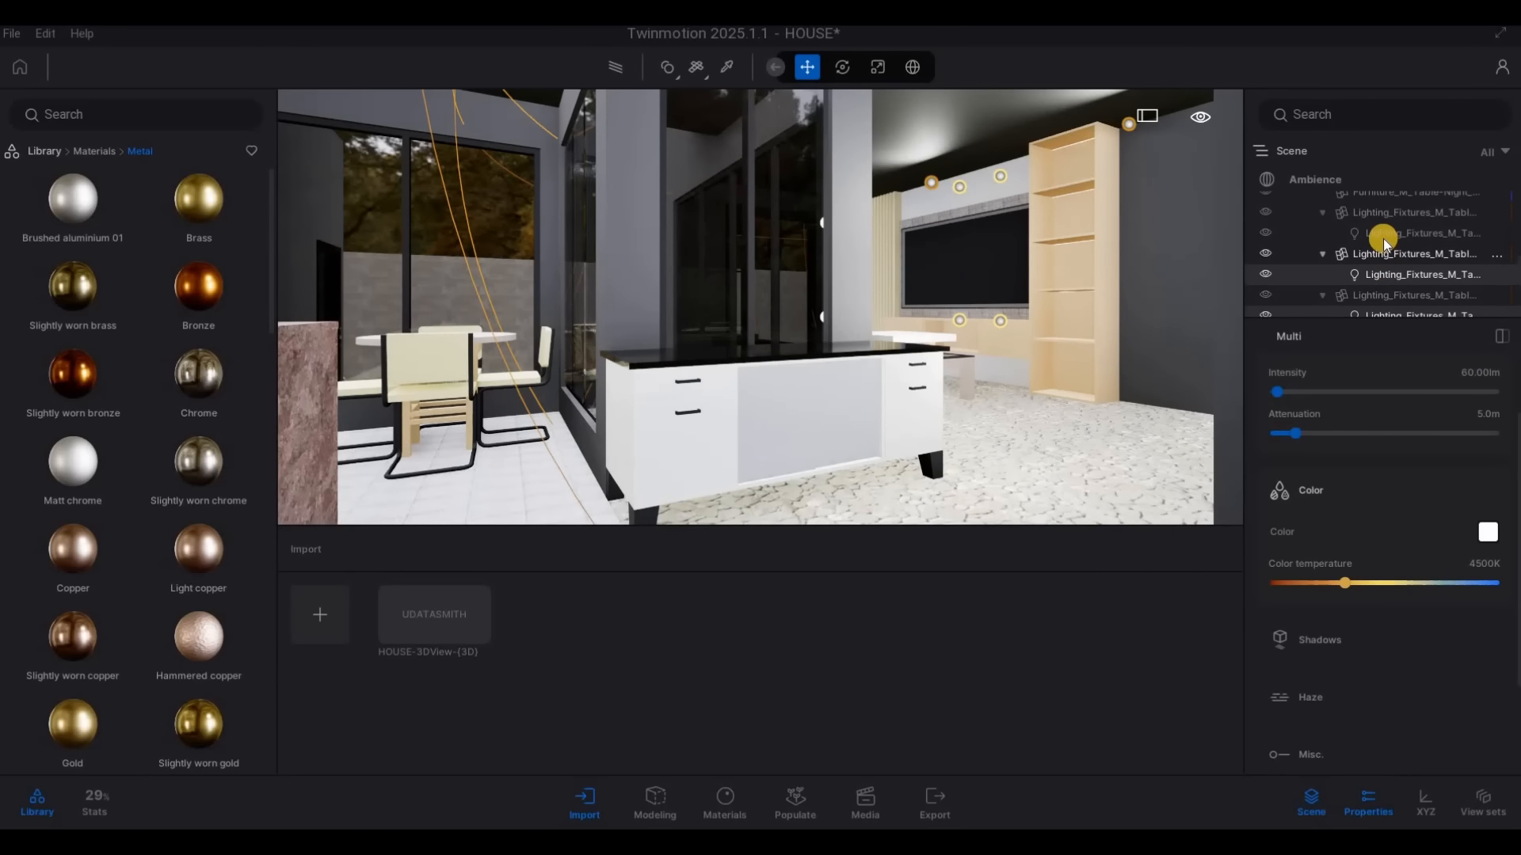
{"action": "left_click", "coordinate": [1373, 237], "text": "ctrl"}
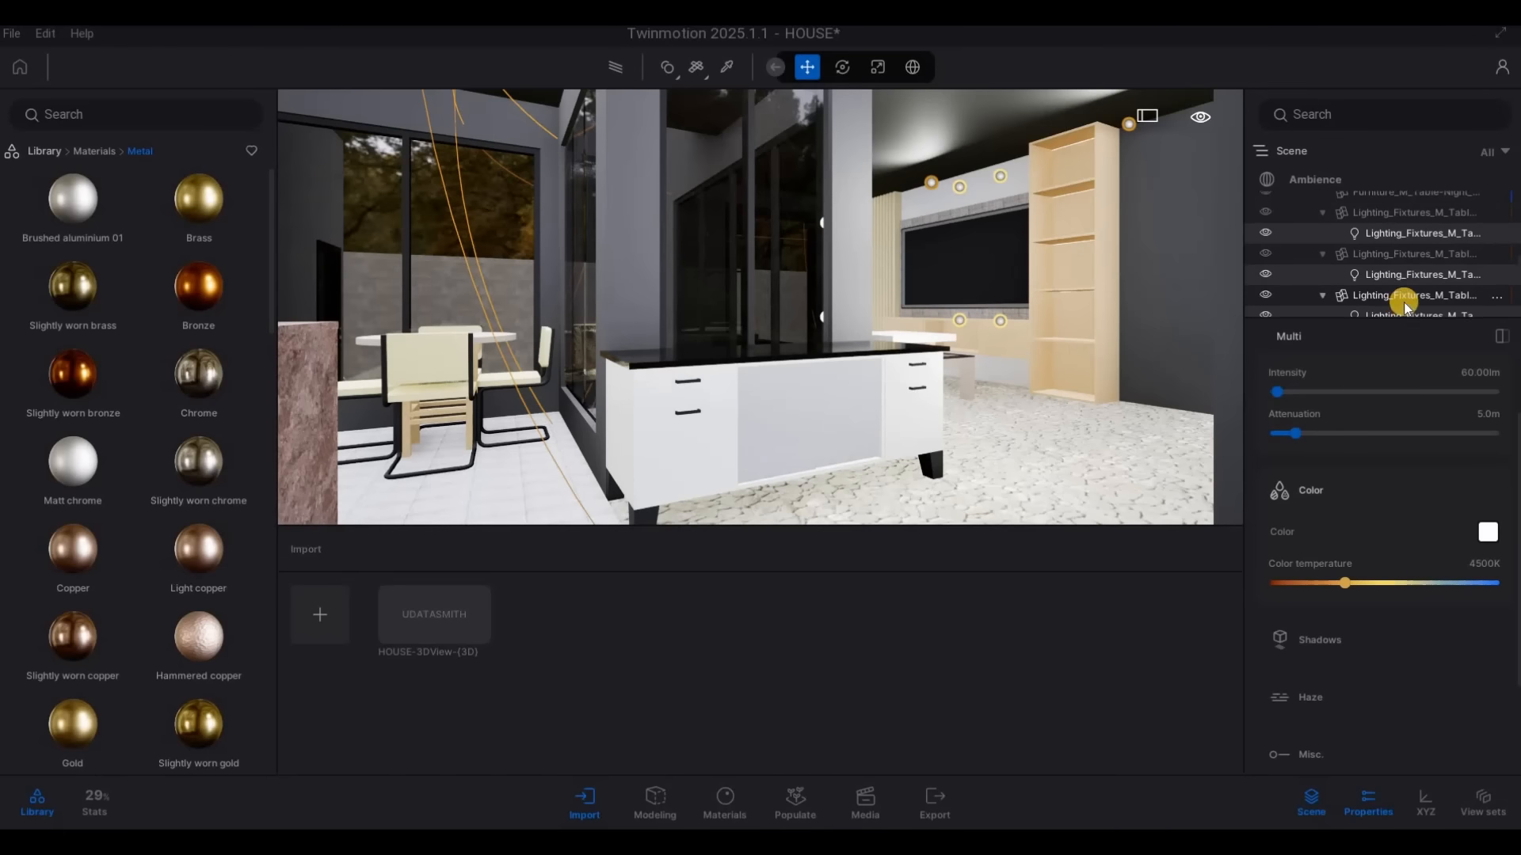
{"action": "scroll", "coordinate": [1403, 302], "scroll_direction": "down", "scroll_amount": 2}
{"action": "scroll", "coordinate": [1399, 283], "scroll_direction": "down", "scroll_amount": 2}
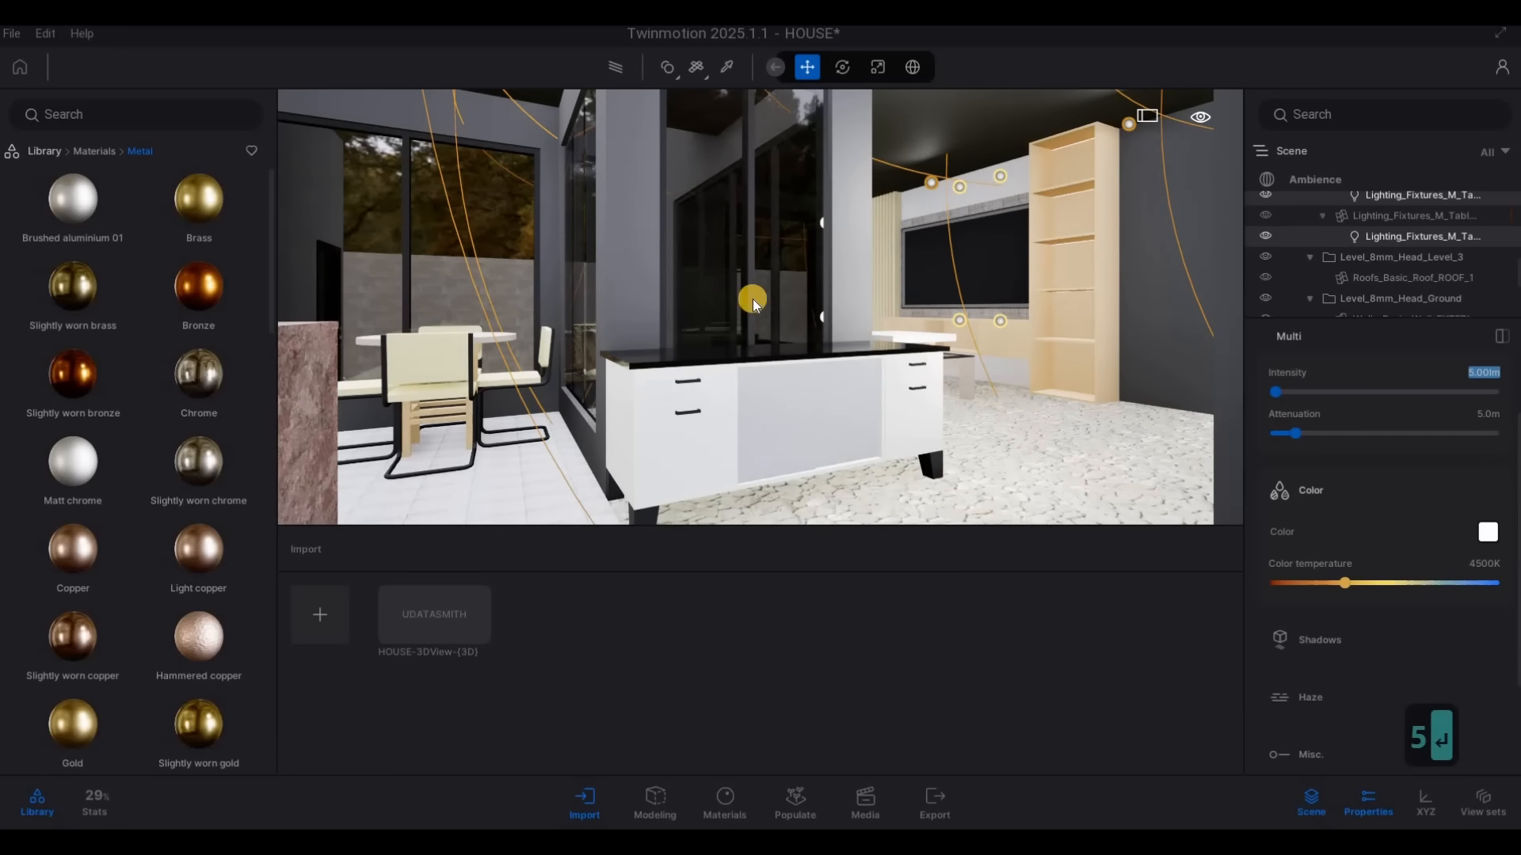
Deselect the lights, examine the front exterior with the path tracer preview, and switch the preview off
{"action": "left_click", "coordinate": [795, 301]}
{"action": "key", "text": "s"}
{"action": "right_click_drag", "start_coordinate": [797, 299], "coordinate": [688, 131]}
{"action": "key", "text": "d"}
{"action": "key", "text": "w"}
{"action": "key", "text": "d"}
{"action": "key", "text": "s"}
{"action": "key", "text": "s"}
{"action": "key", "text": "s"}
{"action": "key", "text": "s"}
{"action": "key", "text": "s"}
{"action": "key", "text": "s"}
{"action": "key", "text": "w"}
{"action": "key", "text": "s"}
{"action": "key", "text": "q"}
{"action": "key", "text": "s"}
{"action": "key", "text": "Escape"}
{"action": "key", "text": "s"}
{"action": "key", "text": "a"}
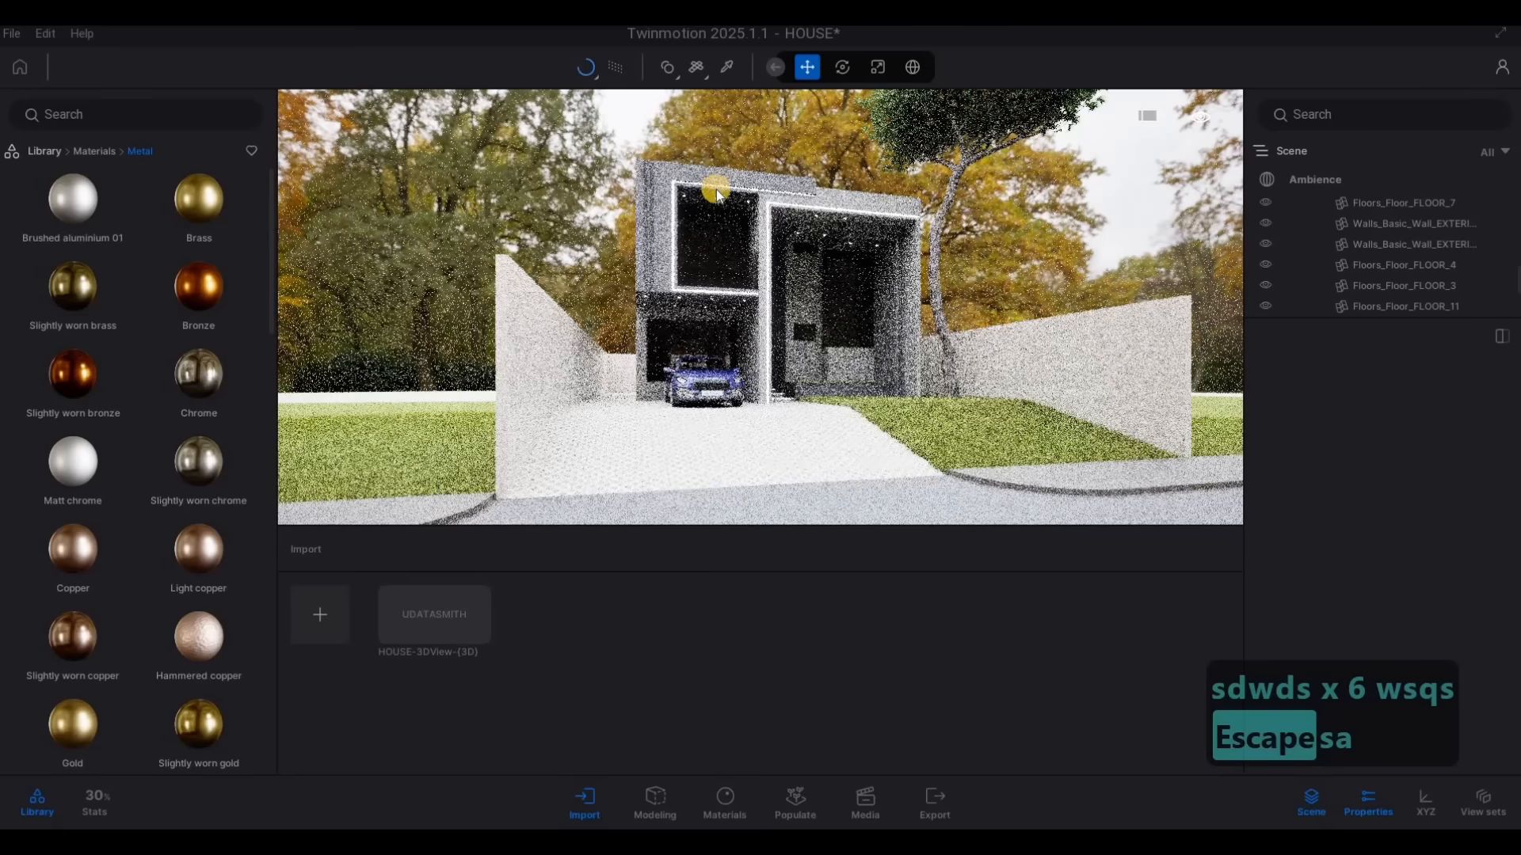
{"action": "left_click", "coordinate": [617, 70]}
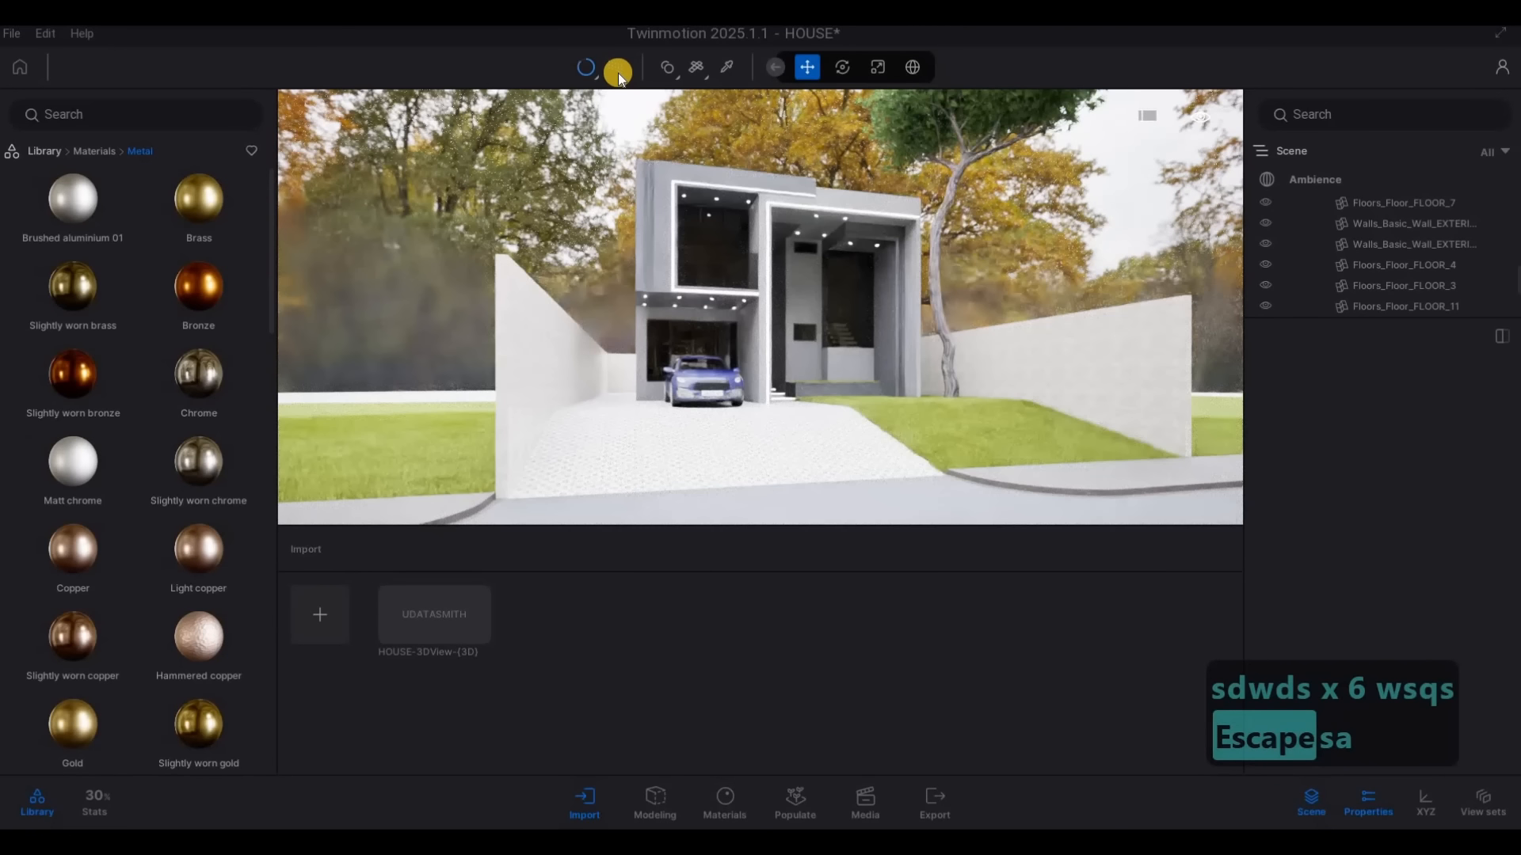
Sample the Neon 01 strip material on the front facade and set its glow to 10 nit
{"action": "key", "text": "w"}
{"action": "key", "text": "w"}
{"action": "key", "text": "w"}
{"action": "key", "text": "w"}
{"action": "key", "text": "w"}
{"action": "key", "text": "w"}
{"action": "key", "text": "w"}
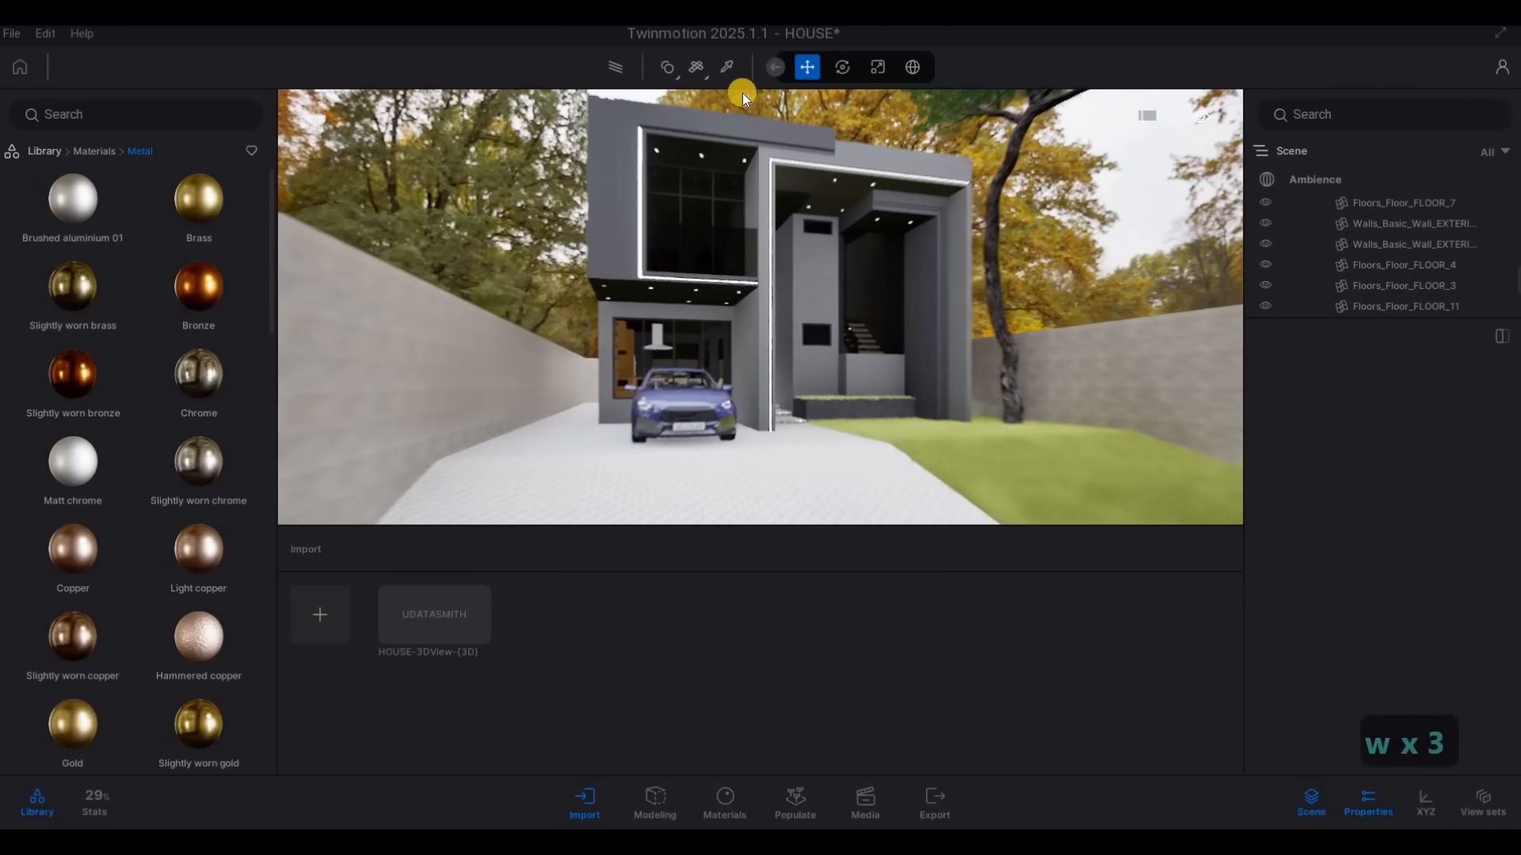
{"action": "key", "text": "q"}
{"action": "key", "text": "d"}
{"action": "key", "text": "a"}
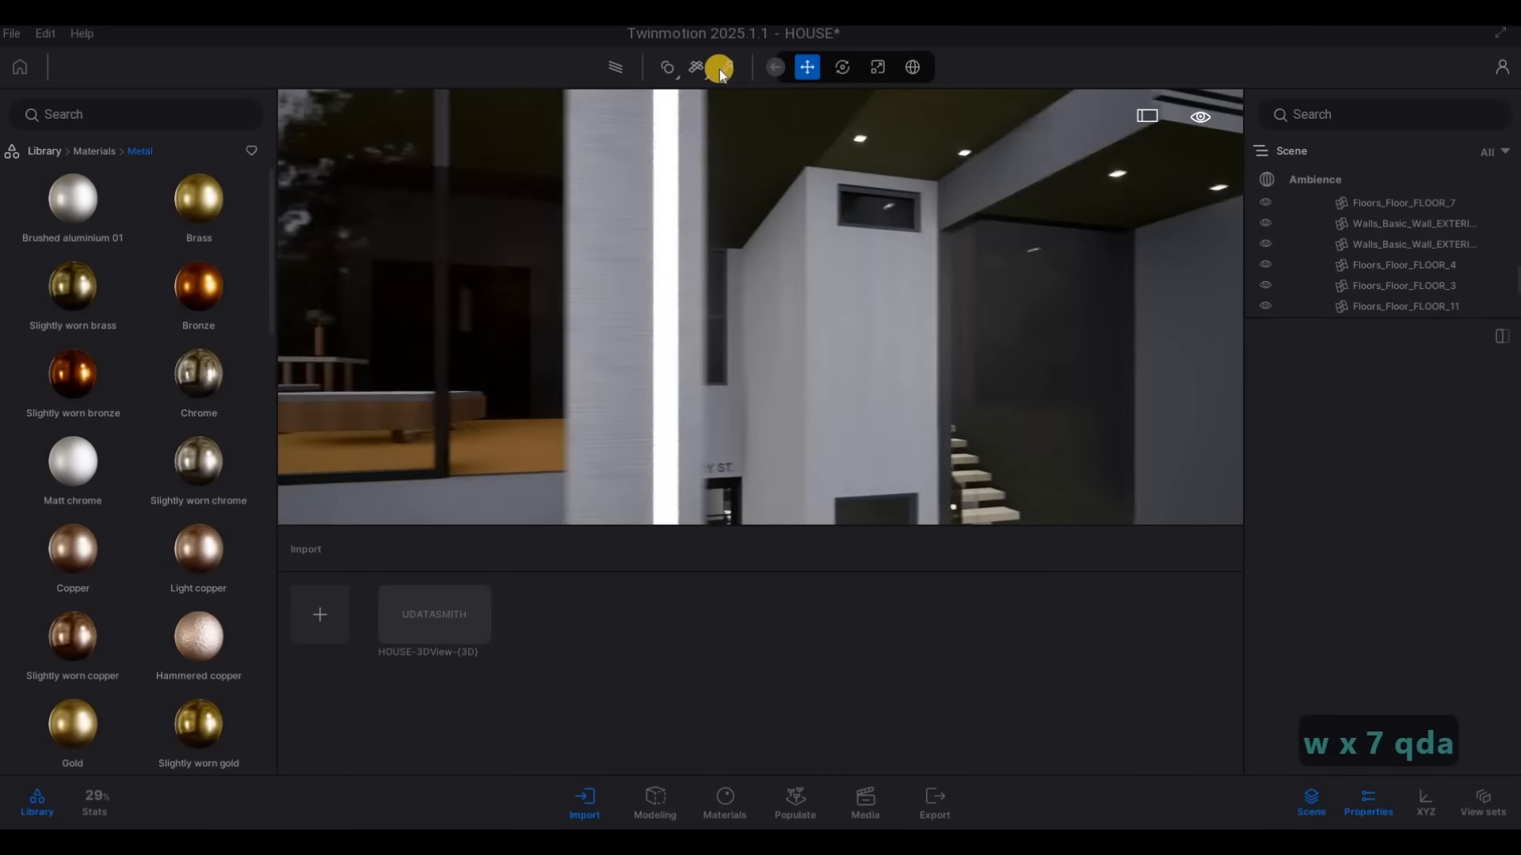
{"action": "left_click", "coordinate": [722, 68]}
{"action": "key", "text": "s"}
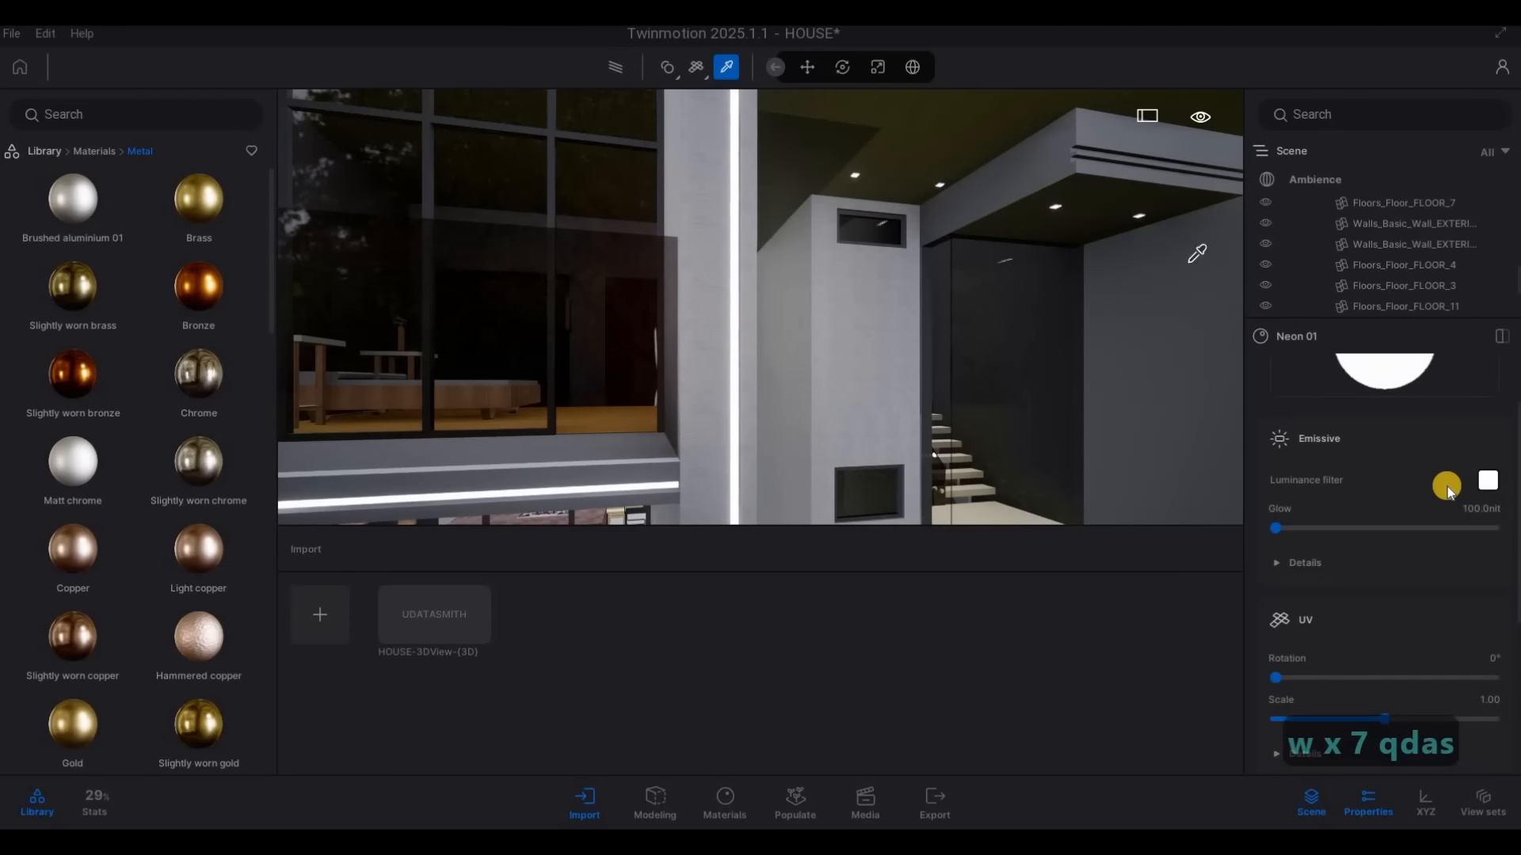
{"action": "scroll", "coordinate": [1475, 609], "scroll_direction": "up", "scroll_amount": 2}
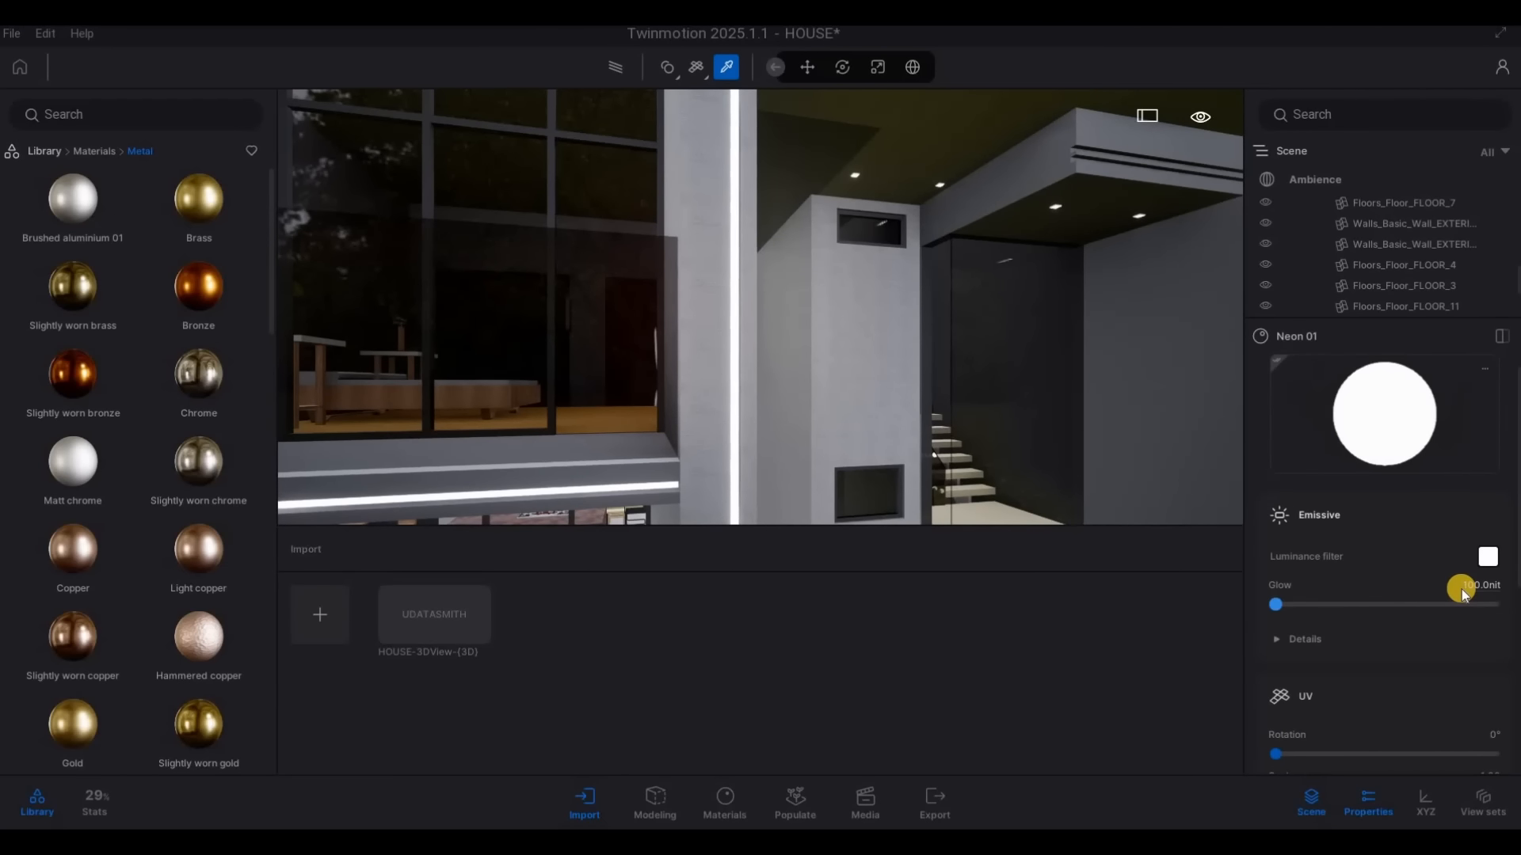
{"action": "left_click", "coordinate": [1464, 589]}
{"action": "type", "text": "10"}
{"action": "key", "text": "Return"}
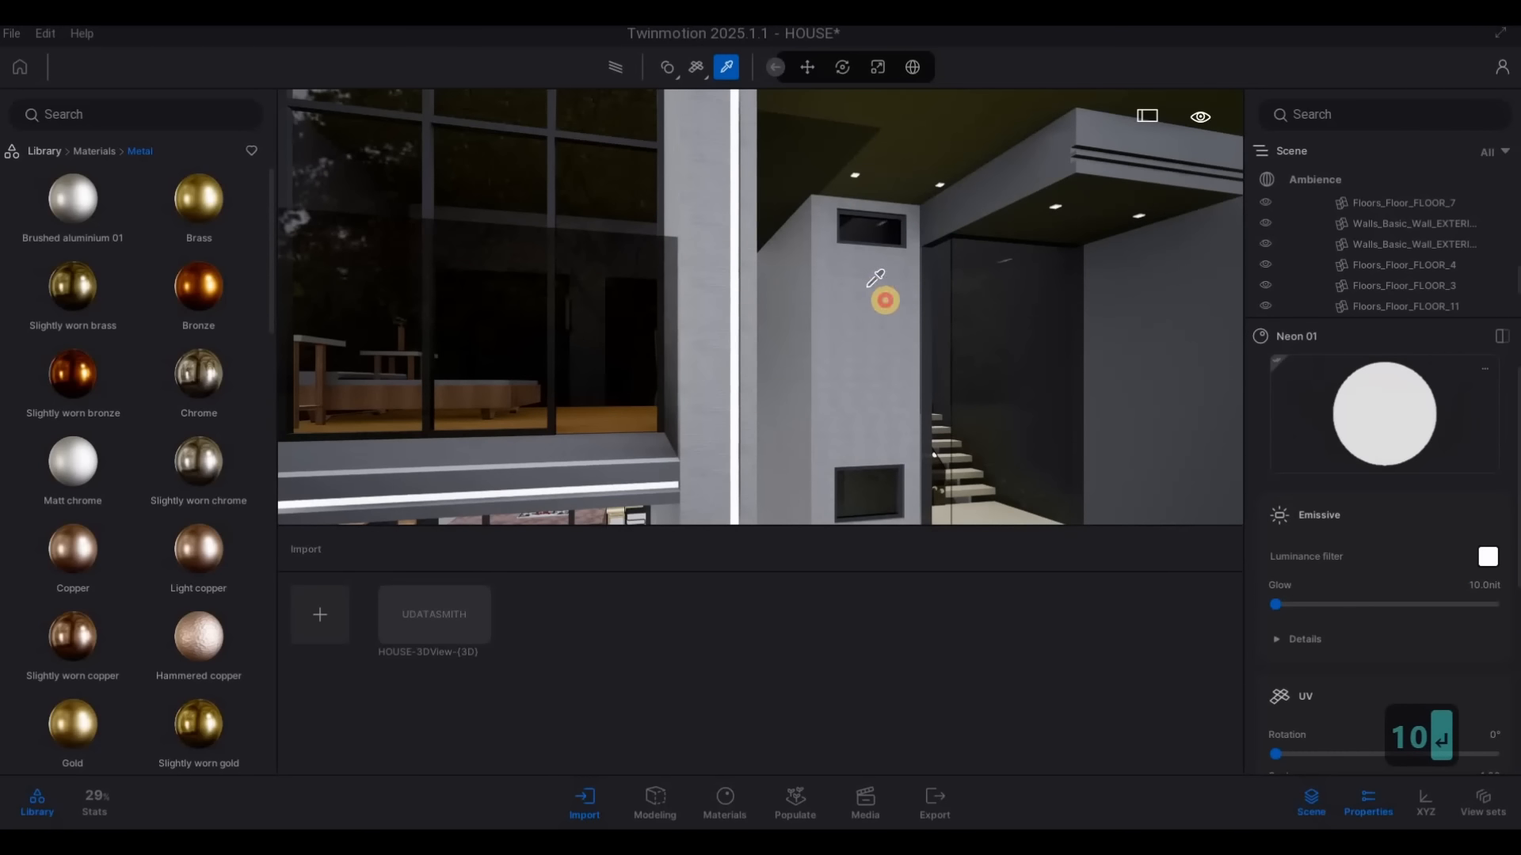
{"action": "left_click", "coordinate": [885, 299]}
{"action": "key", "text": "Escape"}
Examine the neon strips framing the upper window and entrance recess from several distances
{"action": "key", "text": "s"}
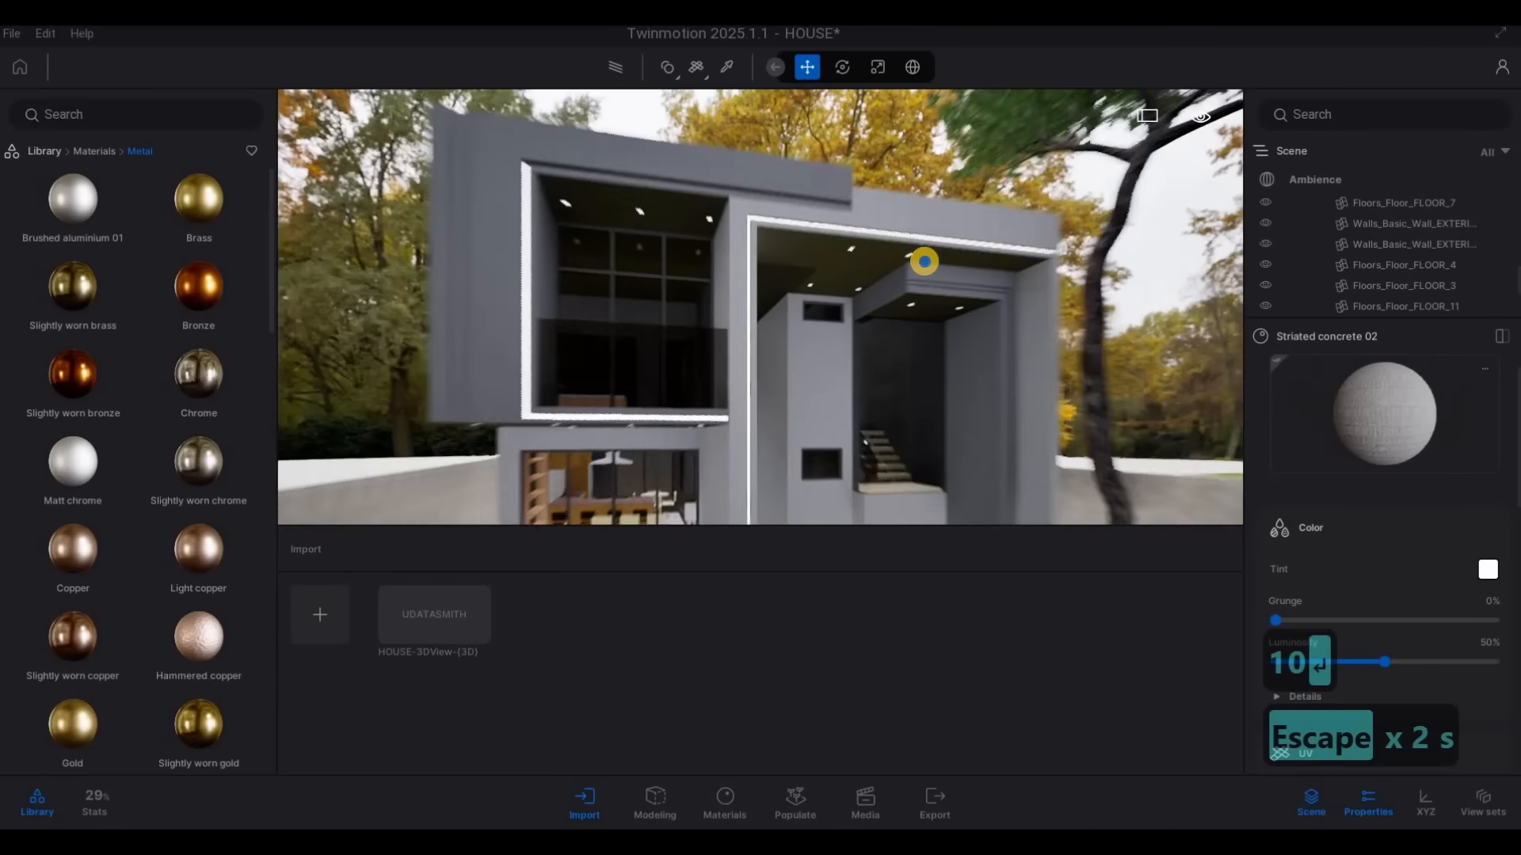
{"action": "key", "text": "s"}
{"action": "key", "text": "s"}
{"action": "key", "text": "s"}
{"action": "key", "text": "a"}
{"action": "key", "text": "w"}
{"action": "key", "text": "d"}
{"action": "key", "text": "d"}
{"action": "key", "text": "d"}
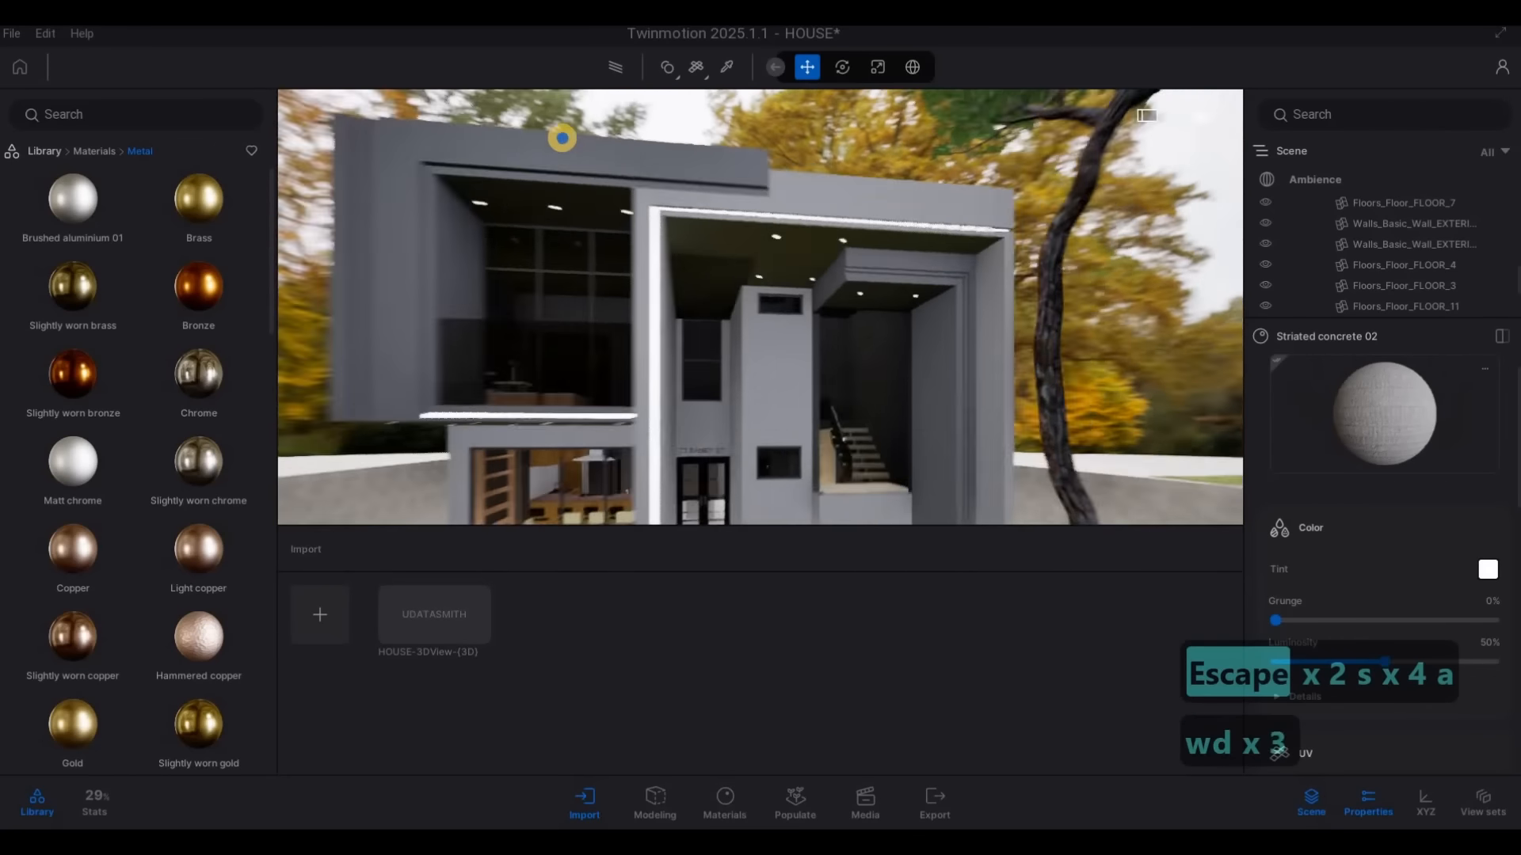
{"action": "key", "text": "d"}
{"action": "key", "text": "w"}
{"action": "key", "text": "s"}
{"action": "key", "text": "a"}
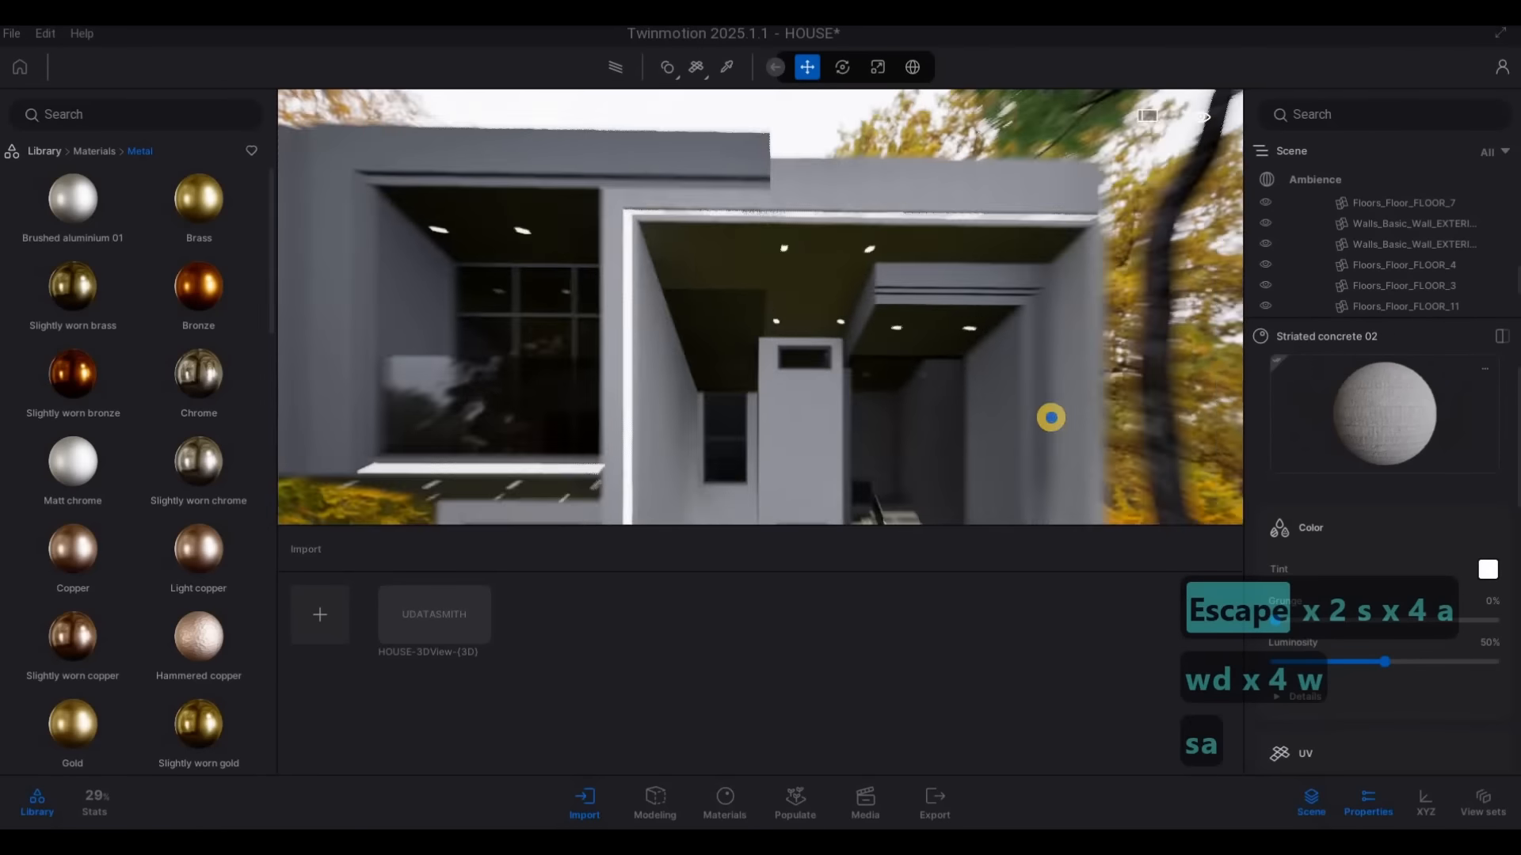
{"action": "key", "text": "d"}
{"action": "key", "text": "a"}
{"action": "key", "text": "a"}
{"action": "key", "text": "w"}
{"action": "key", "text": "d"}
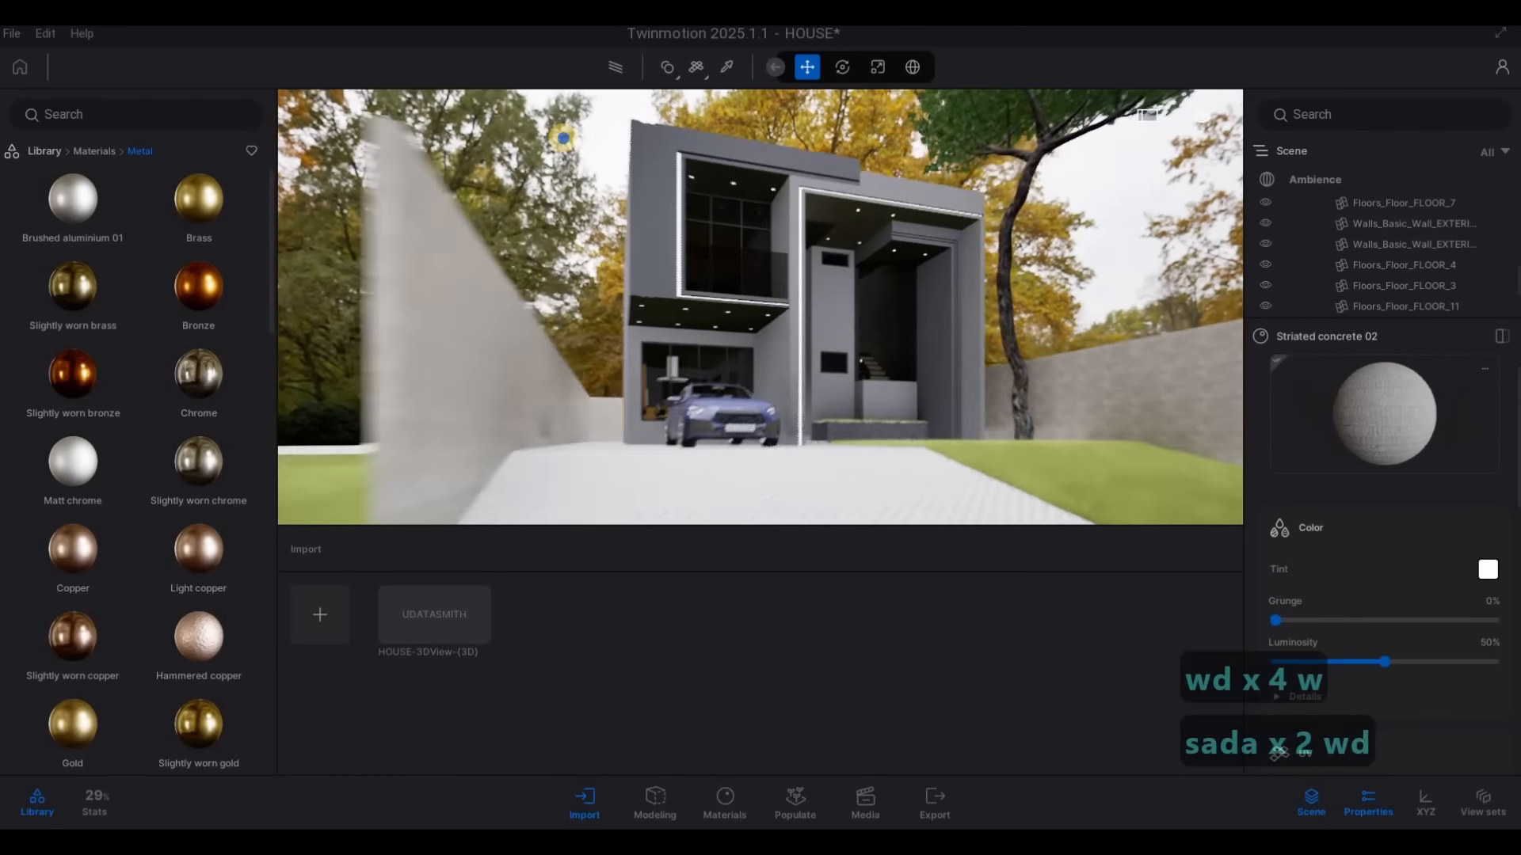
Inspect the neon edge and recessed ceiling above the entrance, and try to sample the ceiling material
{"action": "key", "text": "d"}
{"action": "key", "text": "d"}
{"action": "key", "text": "d"}
{"action": "key", "text": "d"}
{"action": "key", "text": "s"}
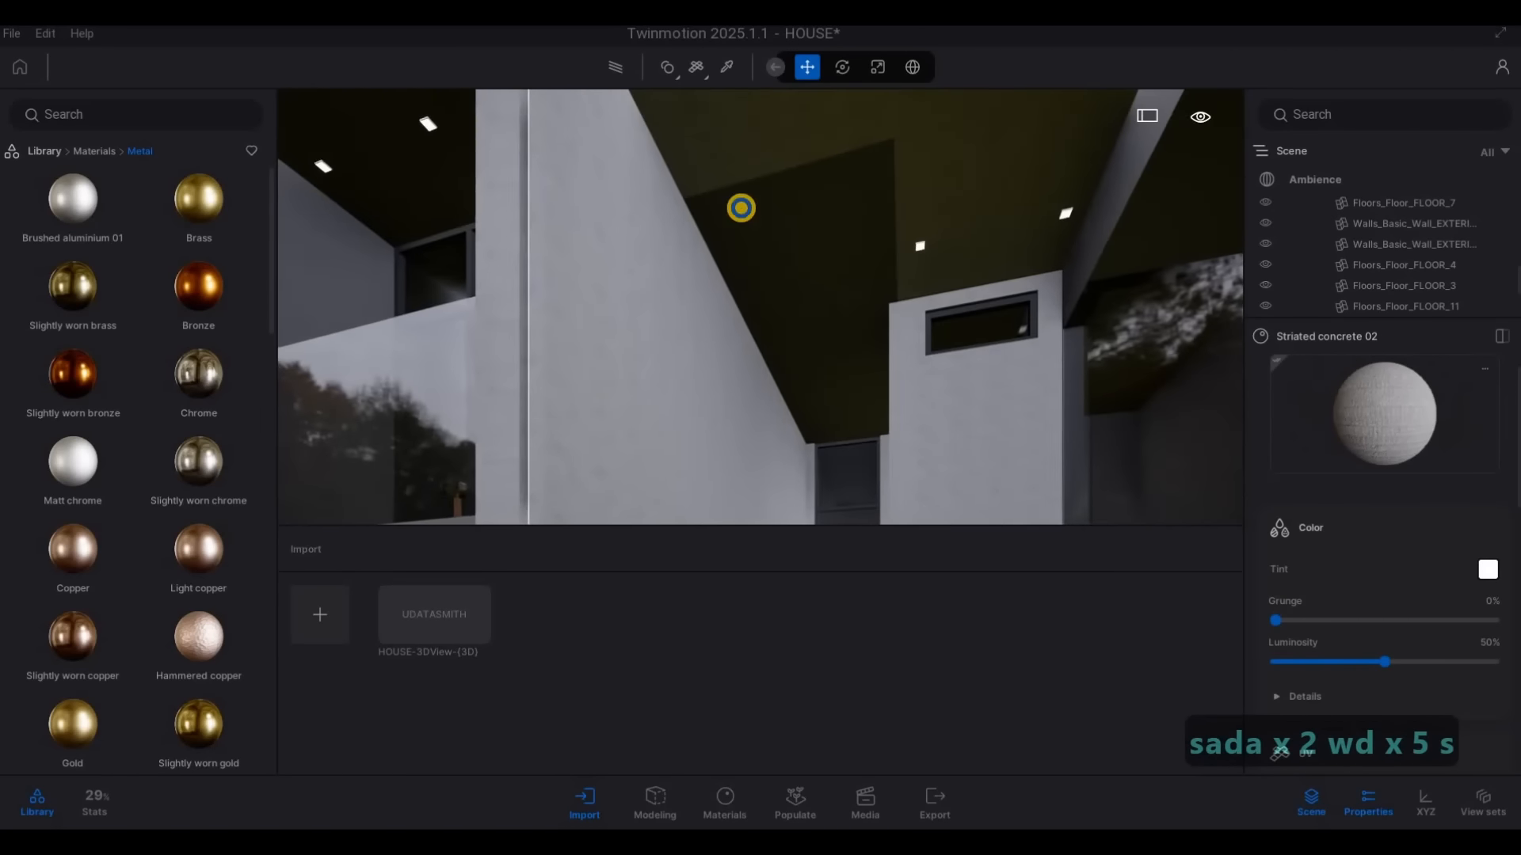
{"action": "key", "text": "d"}
{"action": "key", "text": "q"}
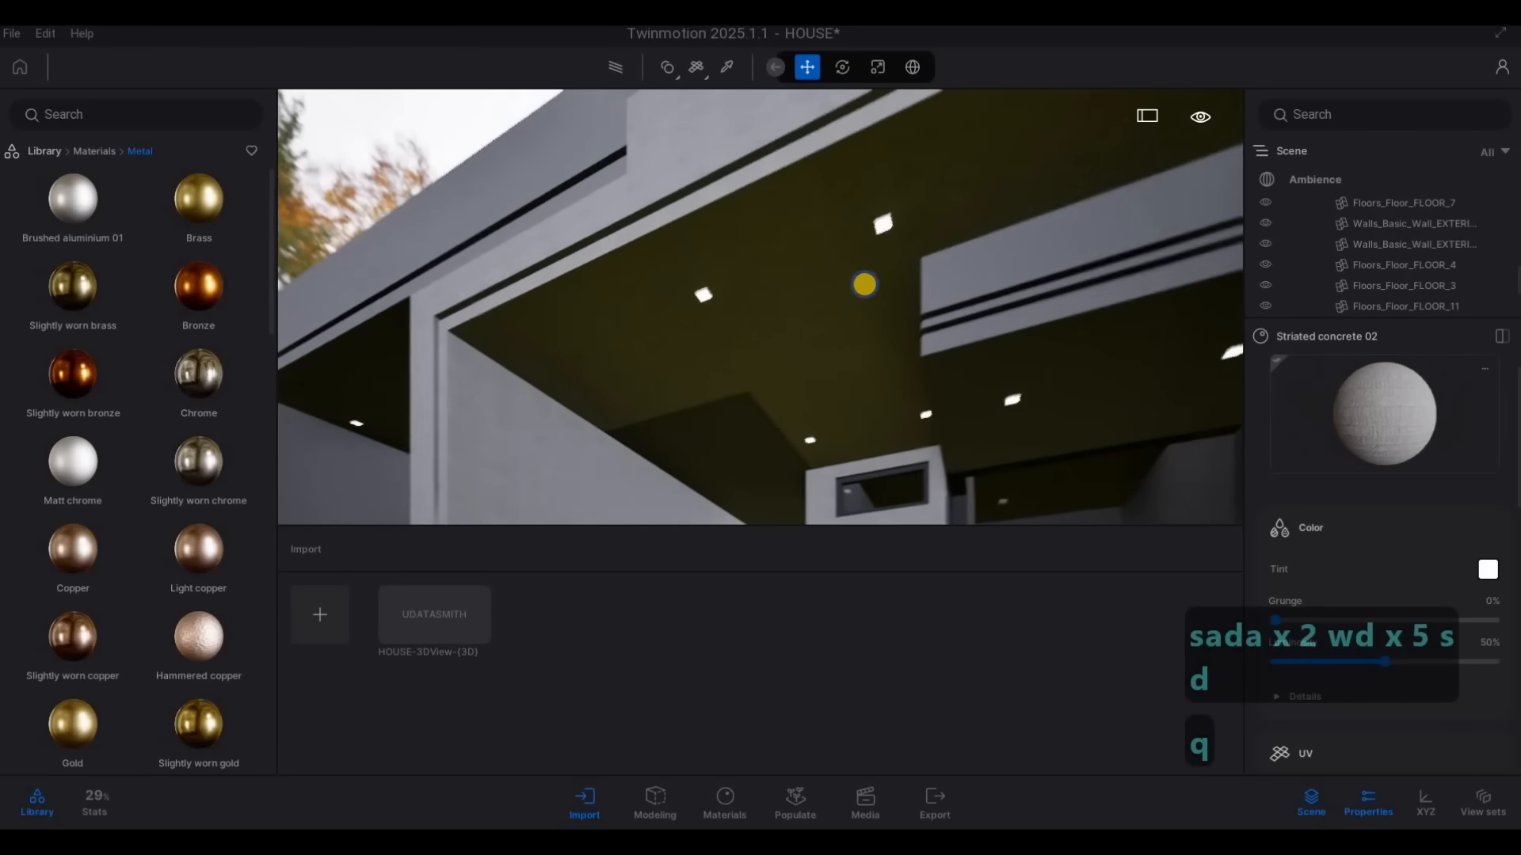
{"action": "left_click", "coordinate": [724, 65]}
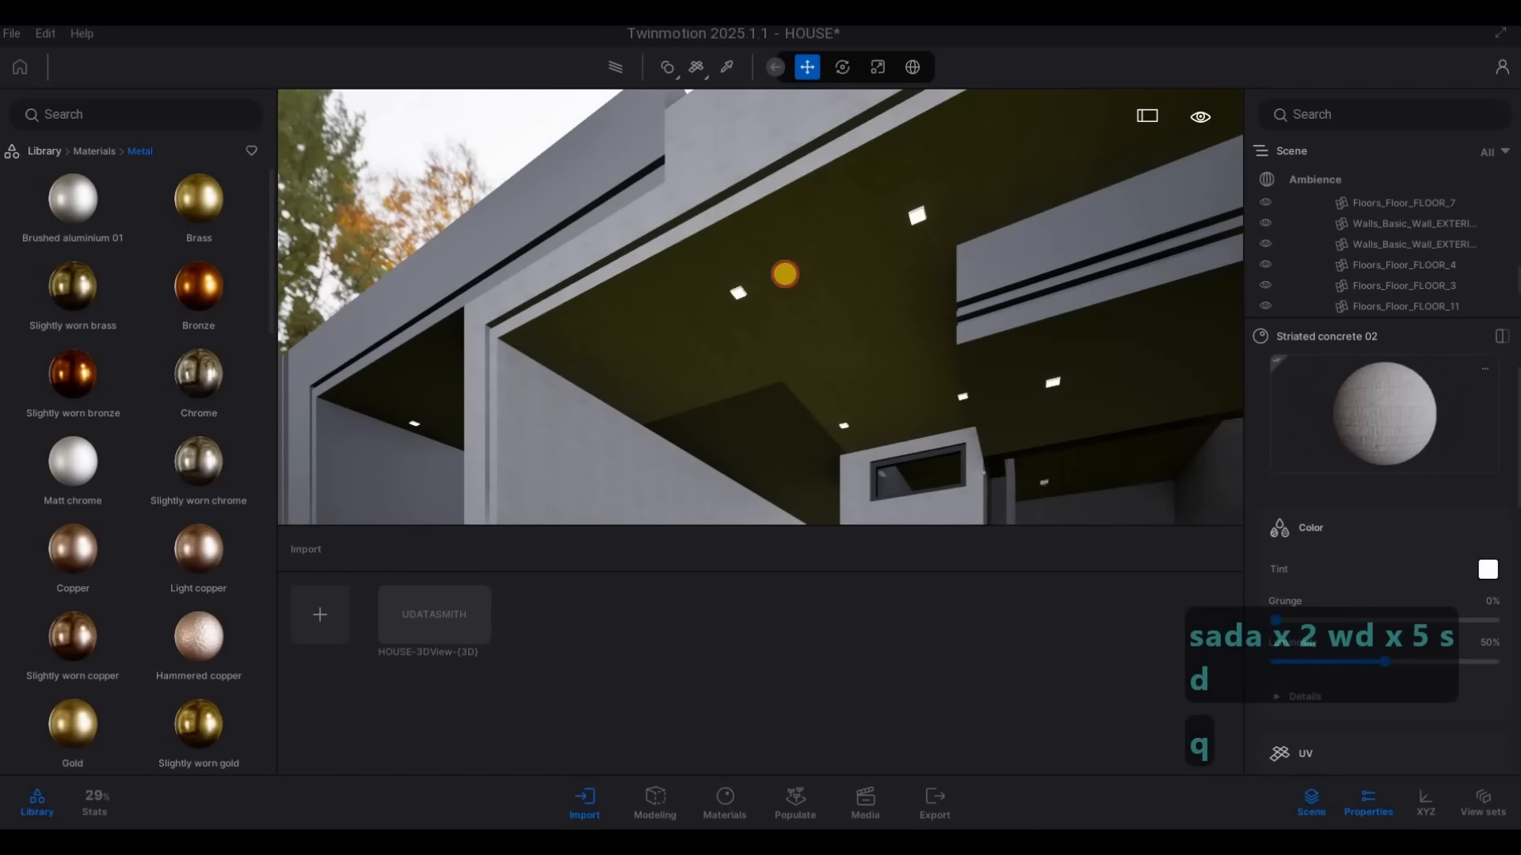
{"action": "left_click", "coordinate": [779, 294]}
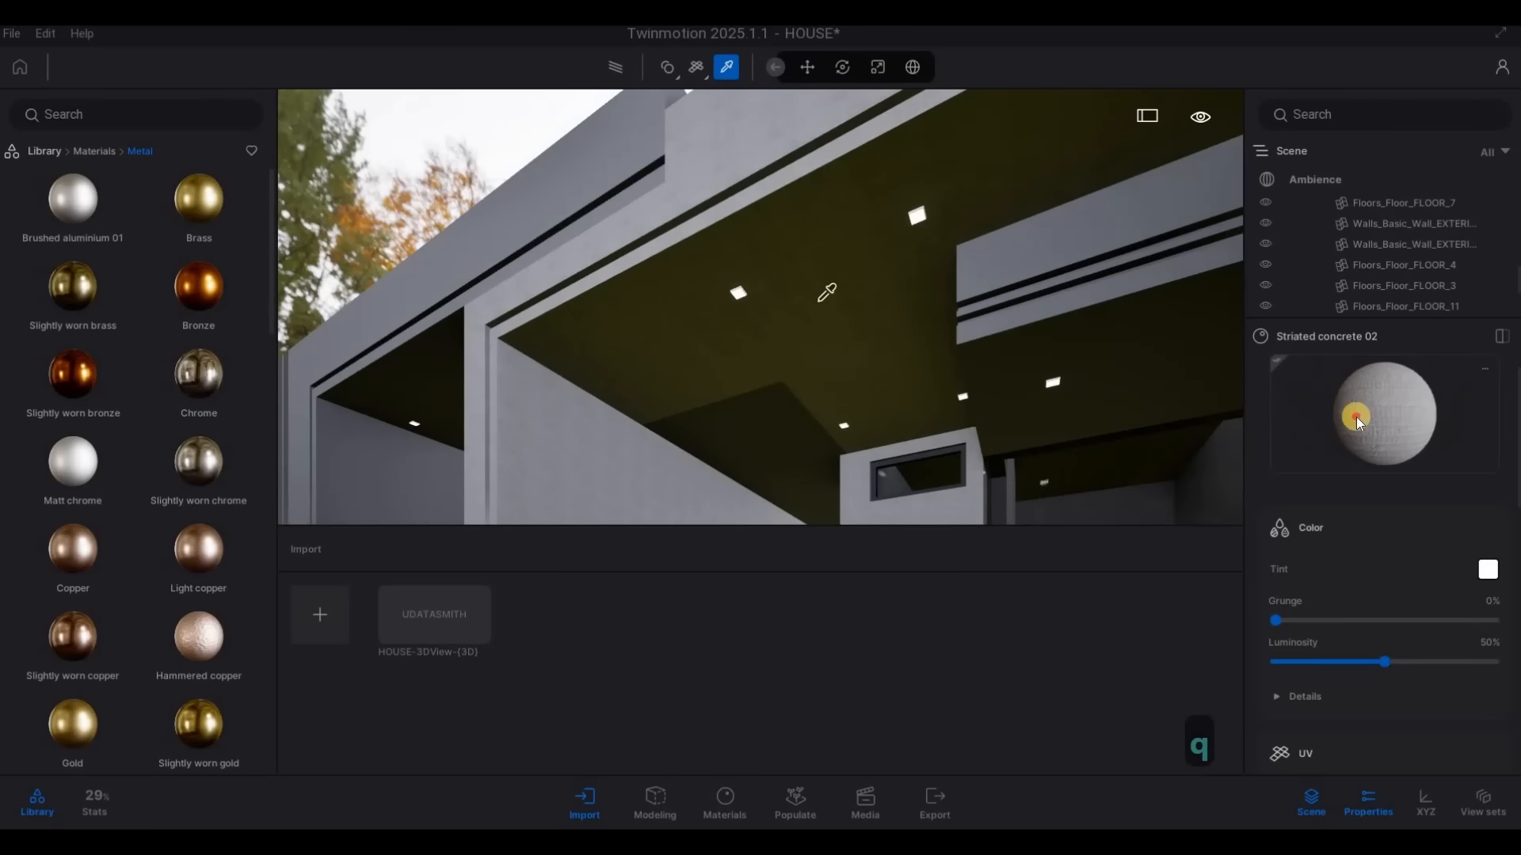
Check the front exterior with the path tracer preview, and switch the preview off
{"action": "key", "text": "a"}
{"action": "key", "text": "s"}
{"action": "left_click", "coordinate": [791, 387]}
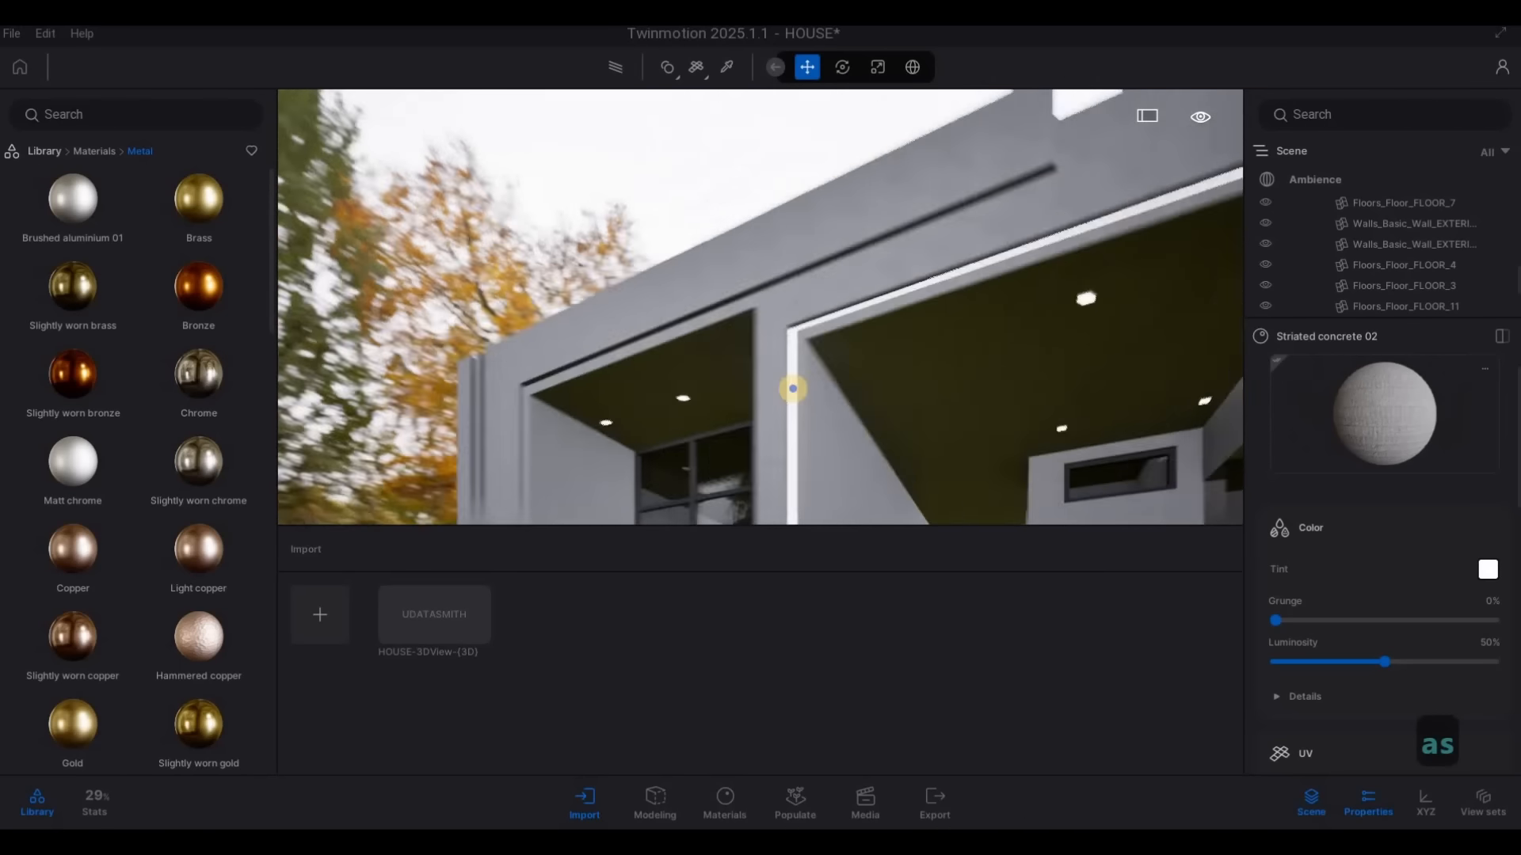
{"action": "right_click_drag", "start_coordinate": [791, 387], "coordinate": [845, 444]}
{"action": "key", "text": "s"}
{"action": "key", "text": "a"}
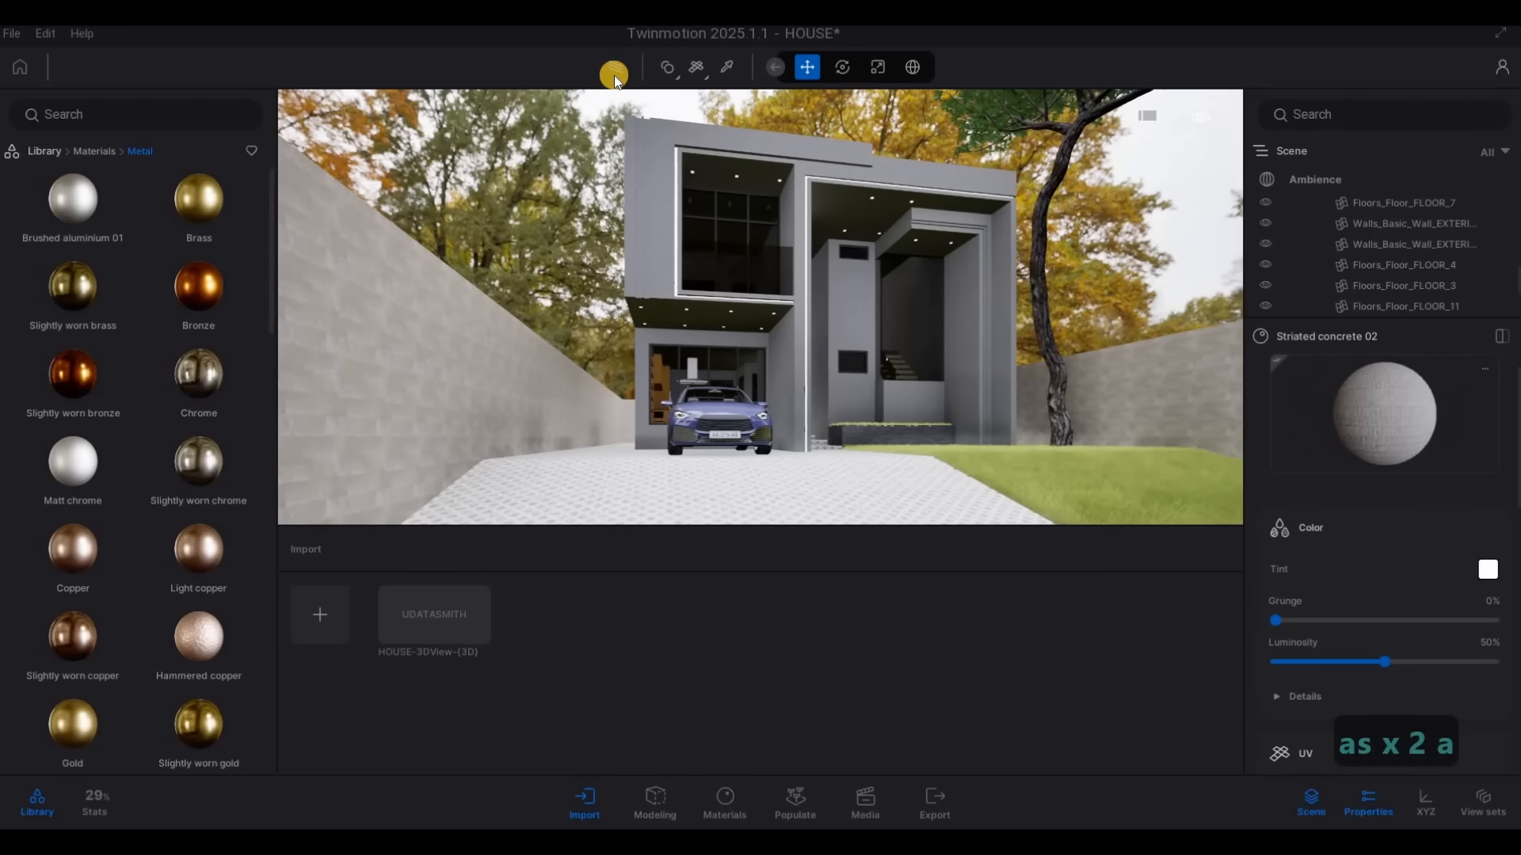
{"action": "left_click", "coordinate": [614, 74]}
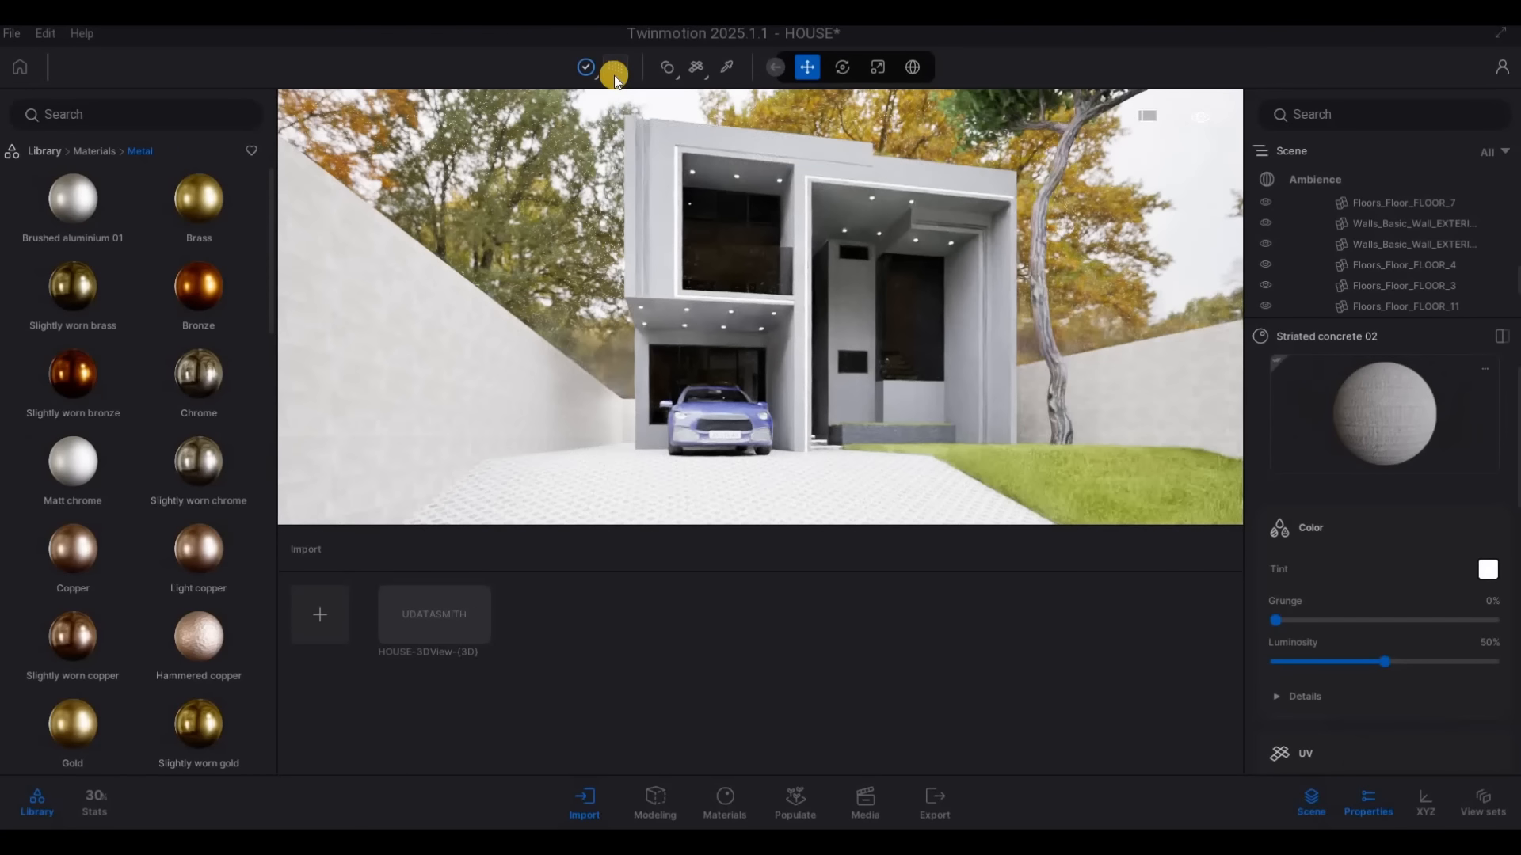
{"action": "left_click", "coordinate": [615, 75]}
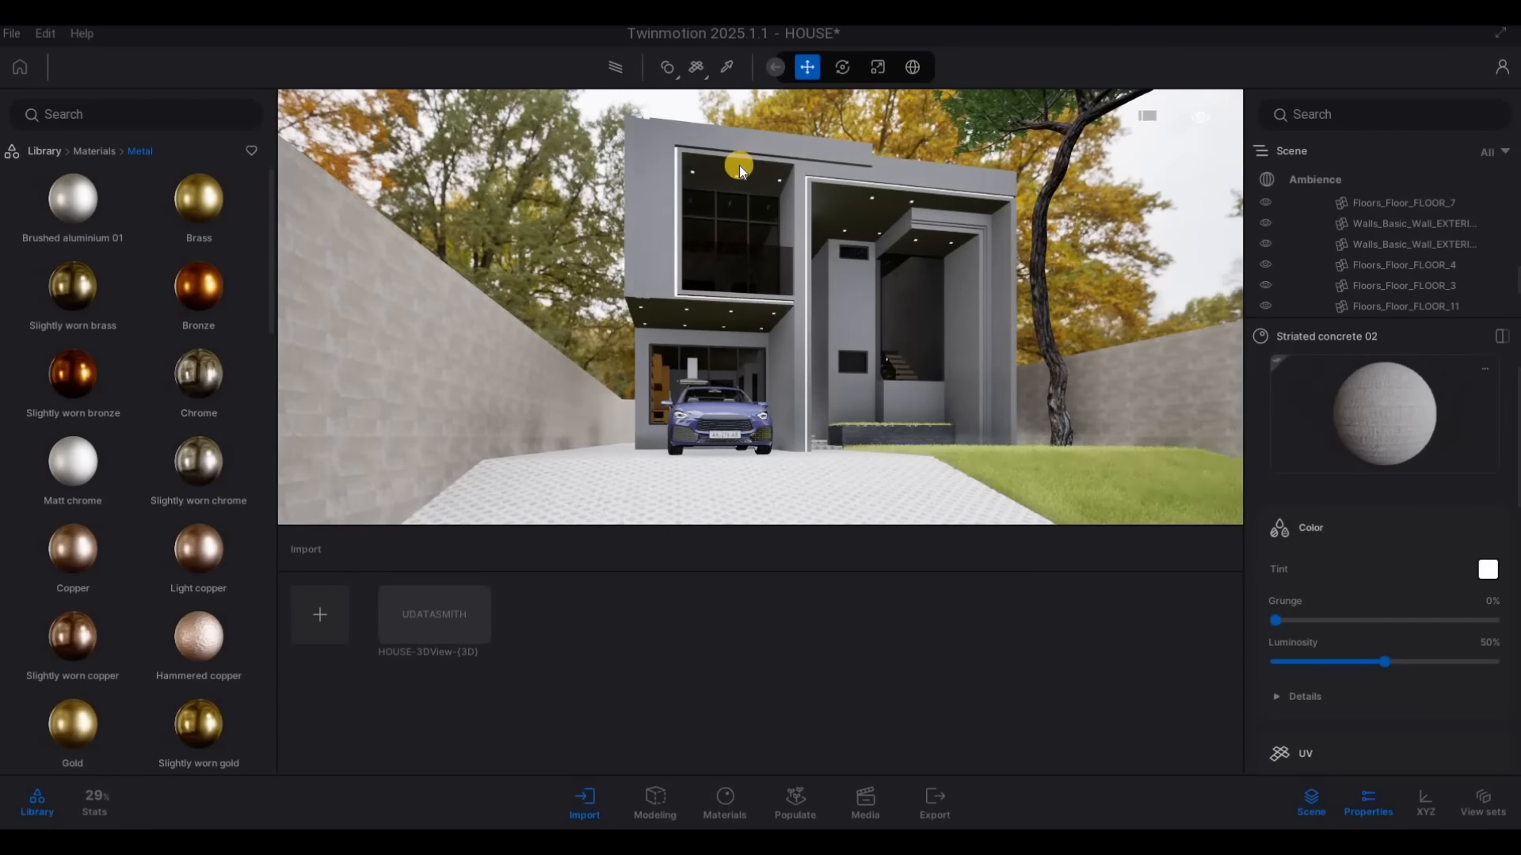
Examine the upper facade window, its neon frame and the whole front yard in the real-time view
{"action": "key", "text": "w"}
{"action": "key", "text": "w"}
{"action": "key", "text": "q"}
{"action": "right_click_drag", "start_coordinate": [739, 240], "coordinate": [735, 249]}
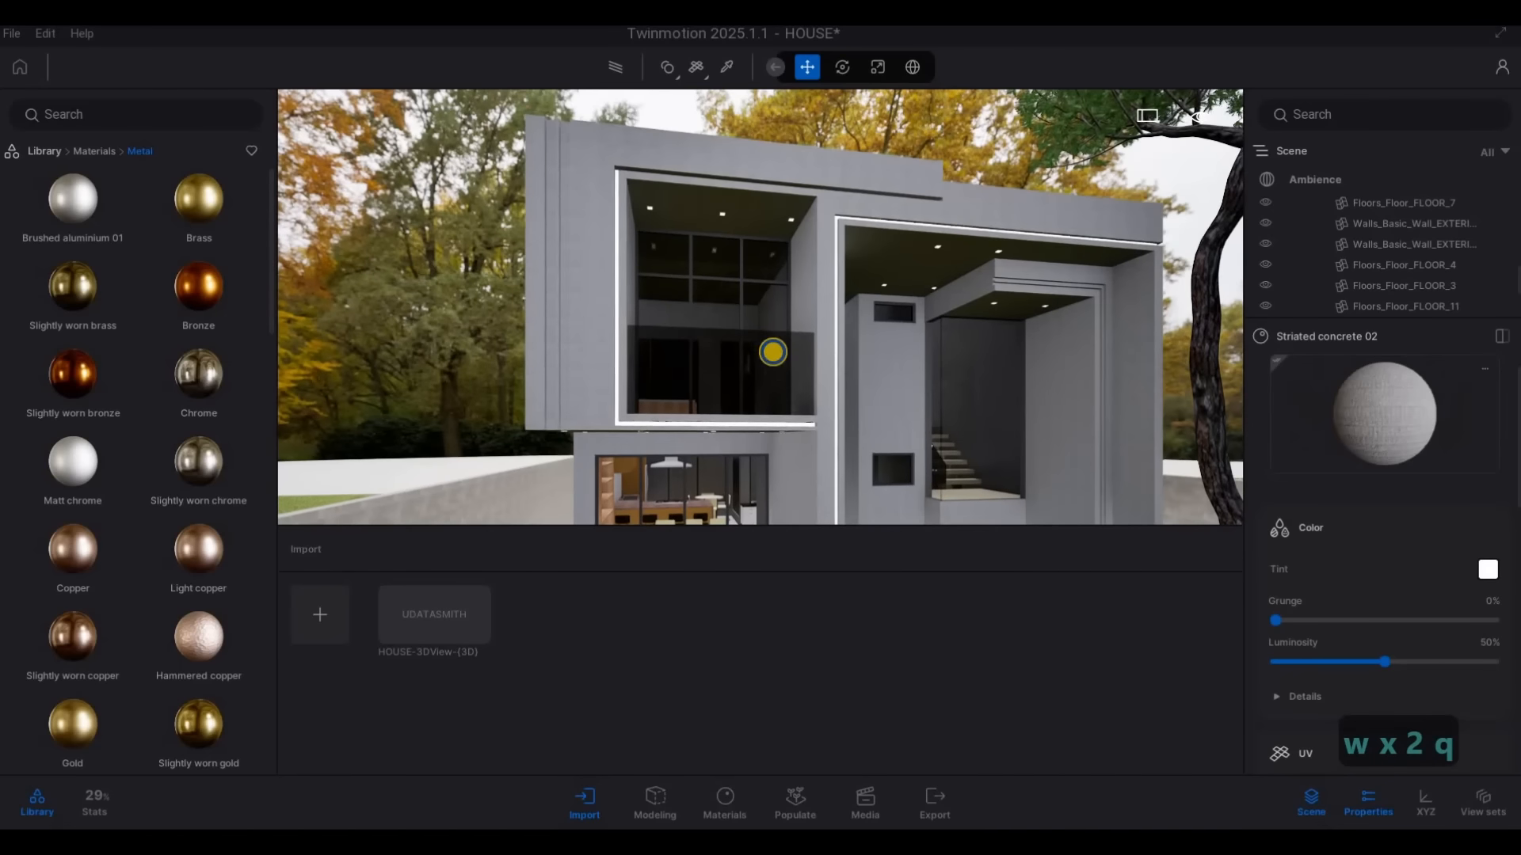
{"action": "key", "text": "s"}
{"action": "mouse_move", "coordinate": [773, 352]}
{"action": "right_mouse_down"}
{"action": "mouse_move", "coordinate": [798, 396]}
{"action": "mouse_move", "coordinate": [784, 339]}
{"action": "right_mouse_up"}
{"action": "key", "text": "a"}
{"action": "key", "text": "e"}
{"action": "key", "text": "s"}
{"action": "key", "text": "d"}
{"action": "key", "text": "d"}
{"action": "key", "text": "d"}
{"action": "key", "text": "s"}
{"action": "key", "text": "a"}
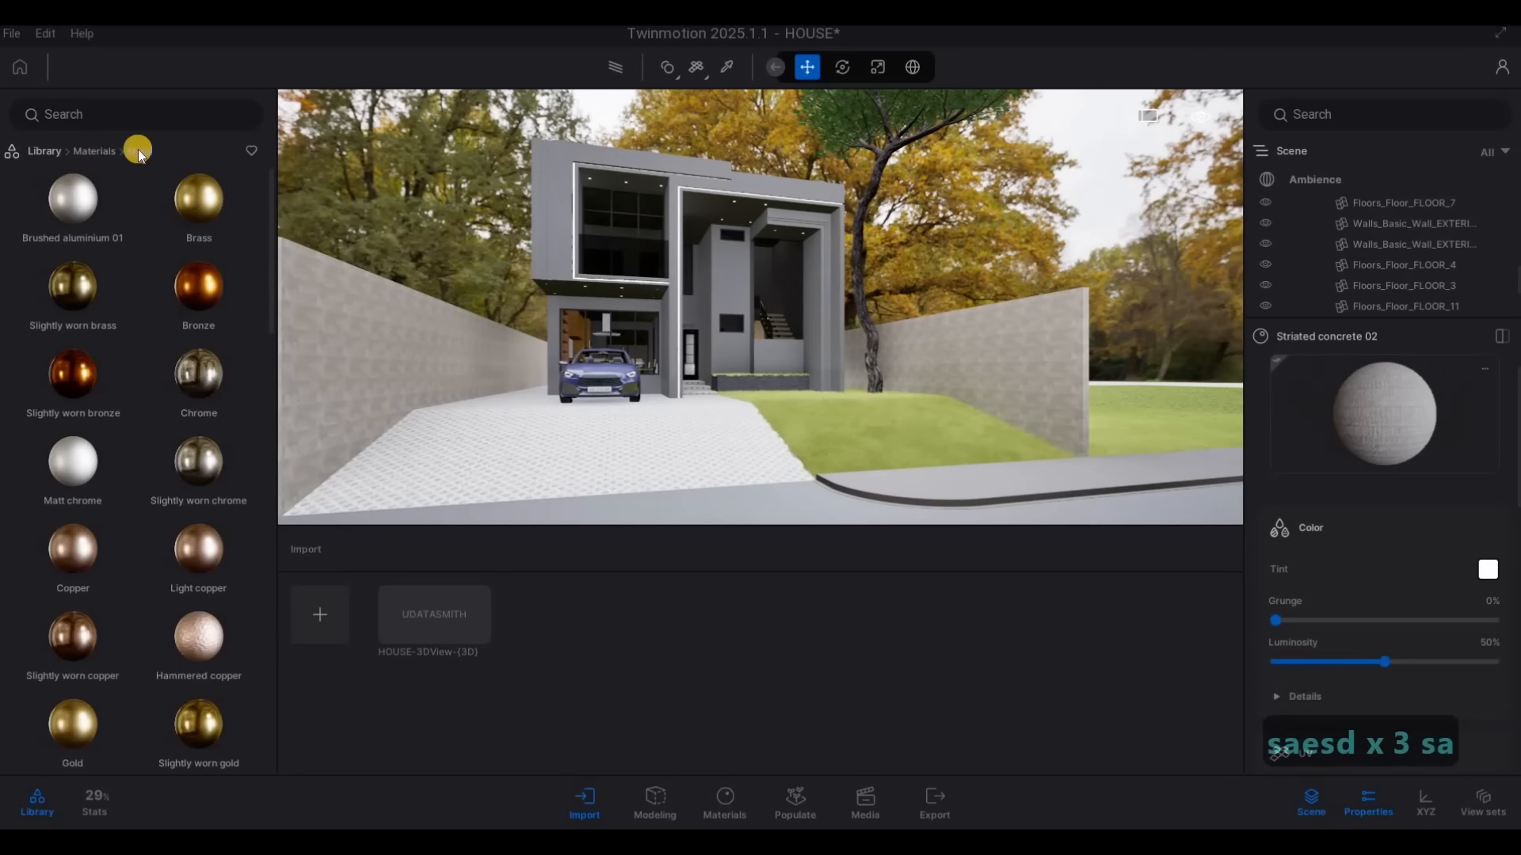
Open the library's Vegetation category to find plants for the raised stone planter beside the entrance steps
{"action": "left_click", "coordinate": [195, 215]}
{"action": "left_click", "coordinate": [68, 155]}
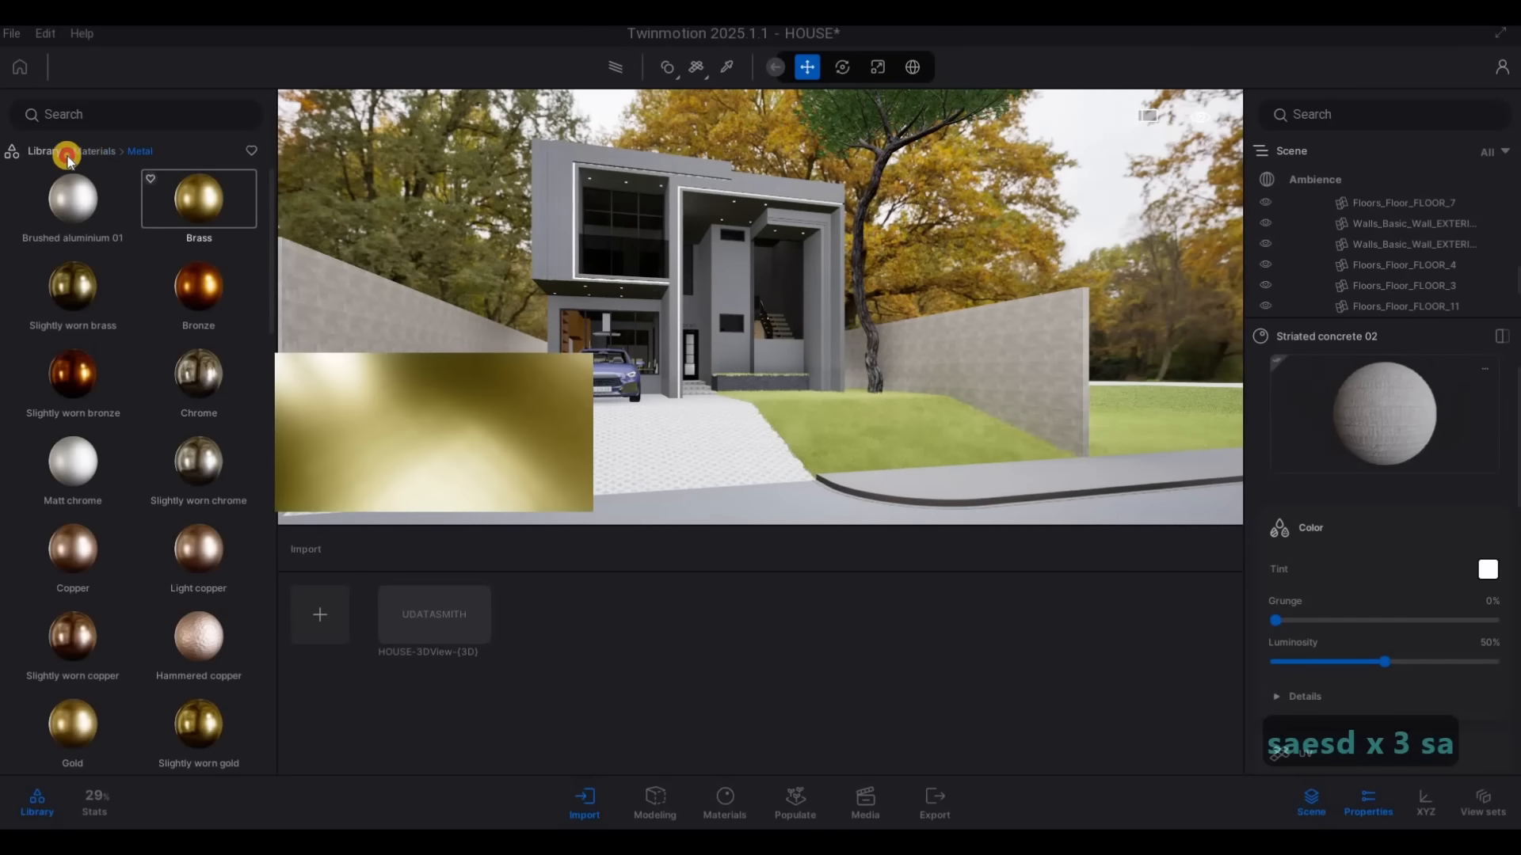
{"action": "left_click", "coordinate": [43, 150]}
{"action": "left_click", "coordinate": [207, 210]}
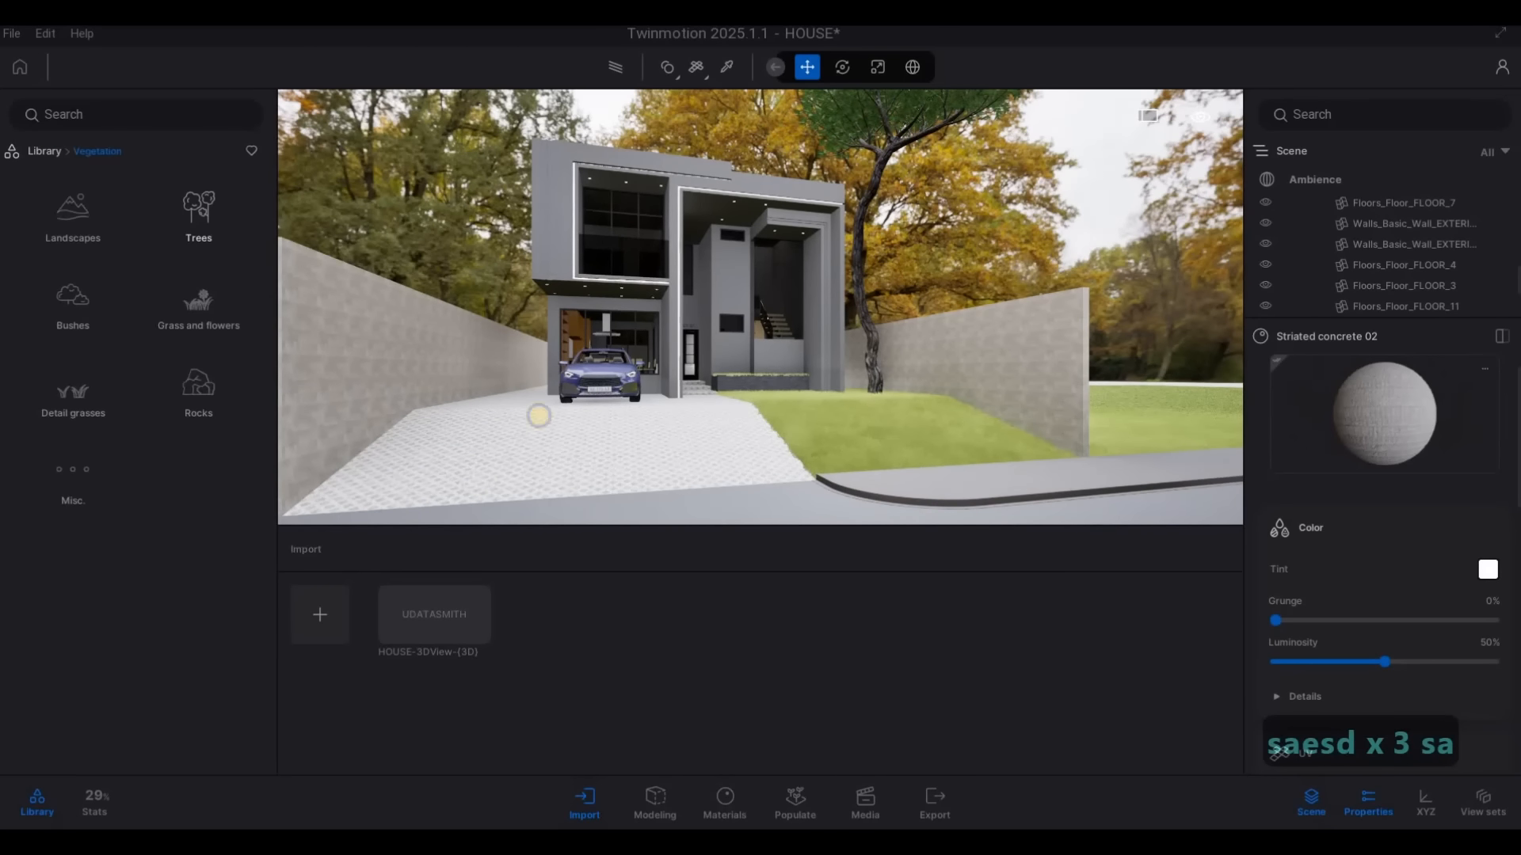
{"action": "key", "text": "w"}
{"action": "key", "text": "w"}
{"action": "key", "text": "w"}
{"action": "key", "text": "w"}
{"action": "key", "text": "w"}
{"action": "key", "text": "w"}
{"action": "key", "text": "w"}
{"action": "key", "text": "w"}
{"action": "right_click_drag", "start_coordinate": [538, 415], "coordinate": [536, 285]}
{"action": "key", "text": "e"}
{"action": "key", "text": "a"}
{"action": "key", "text": "q"}
{"action": "key", "text": "q"}
{"action": "key", "text": "a"}
{"action": "key", "text": "w"}
{"action": "key", "text": "s"}
{"action": "key", "text": "e"}
{"action": "key", "text": "w"}
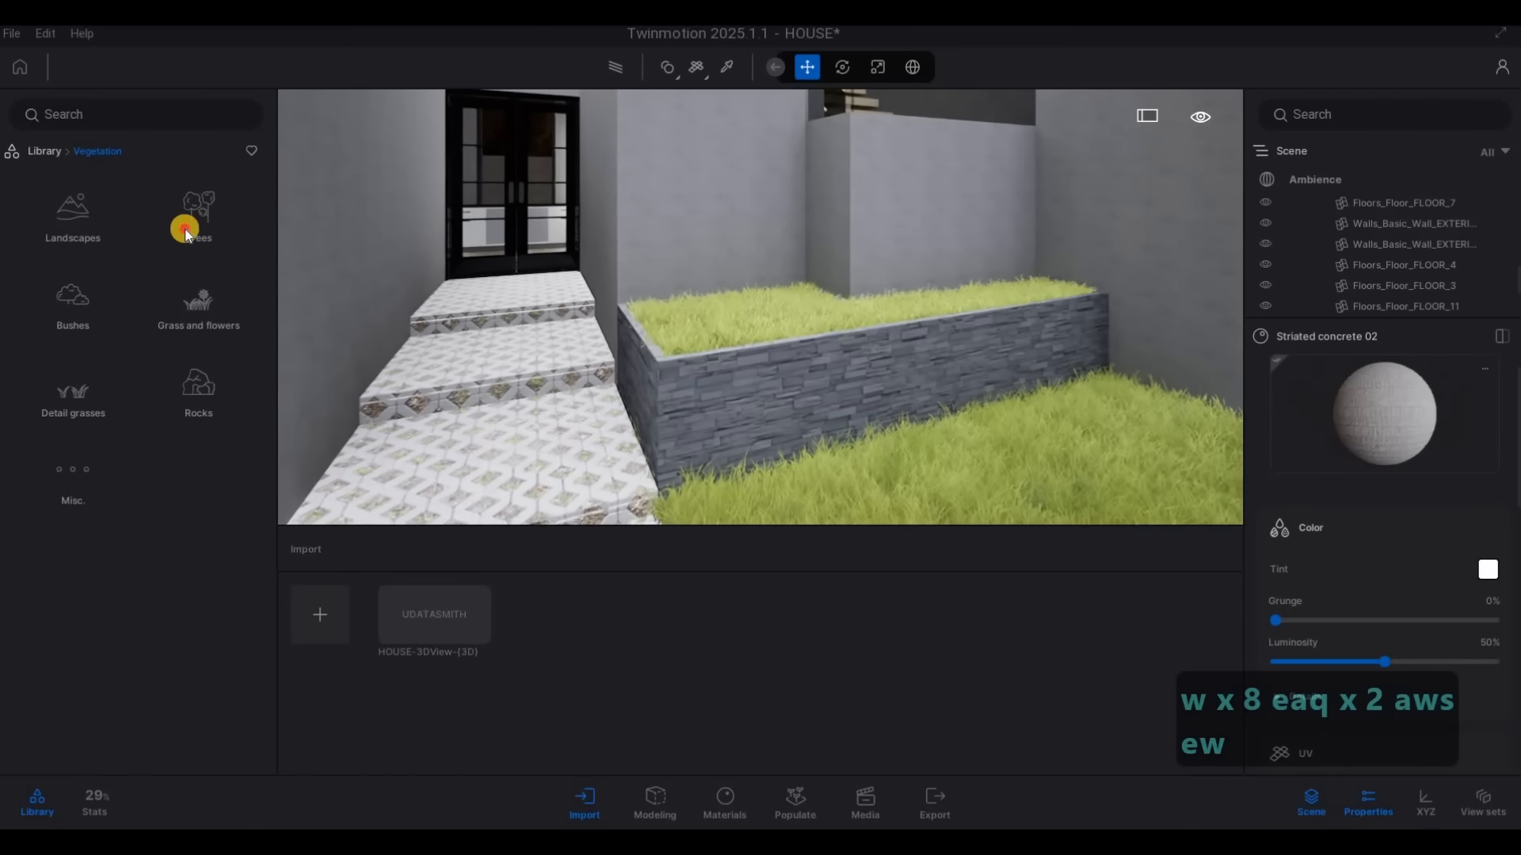
Browse the Trees and the Grass and flowers categories, and try Ling Heather in the raised planter
{"action": "left_click", "coordinate": [184, 230]}
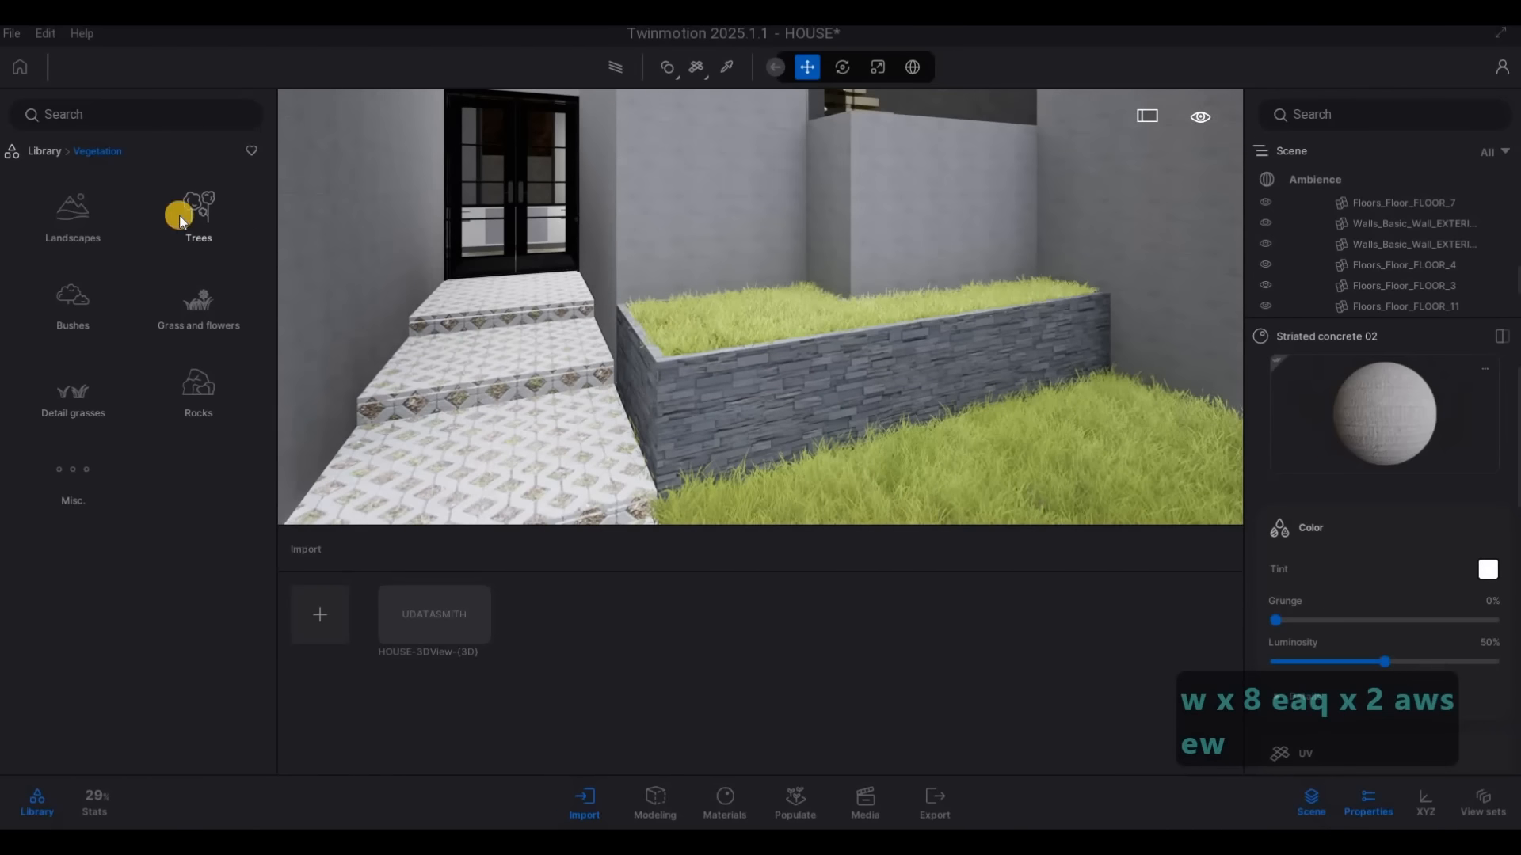
{"action": "left_click", "coordinate": [101, 155]}
{"action": "left_click", "coordinate": [198, 305]}
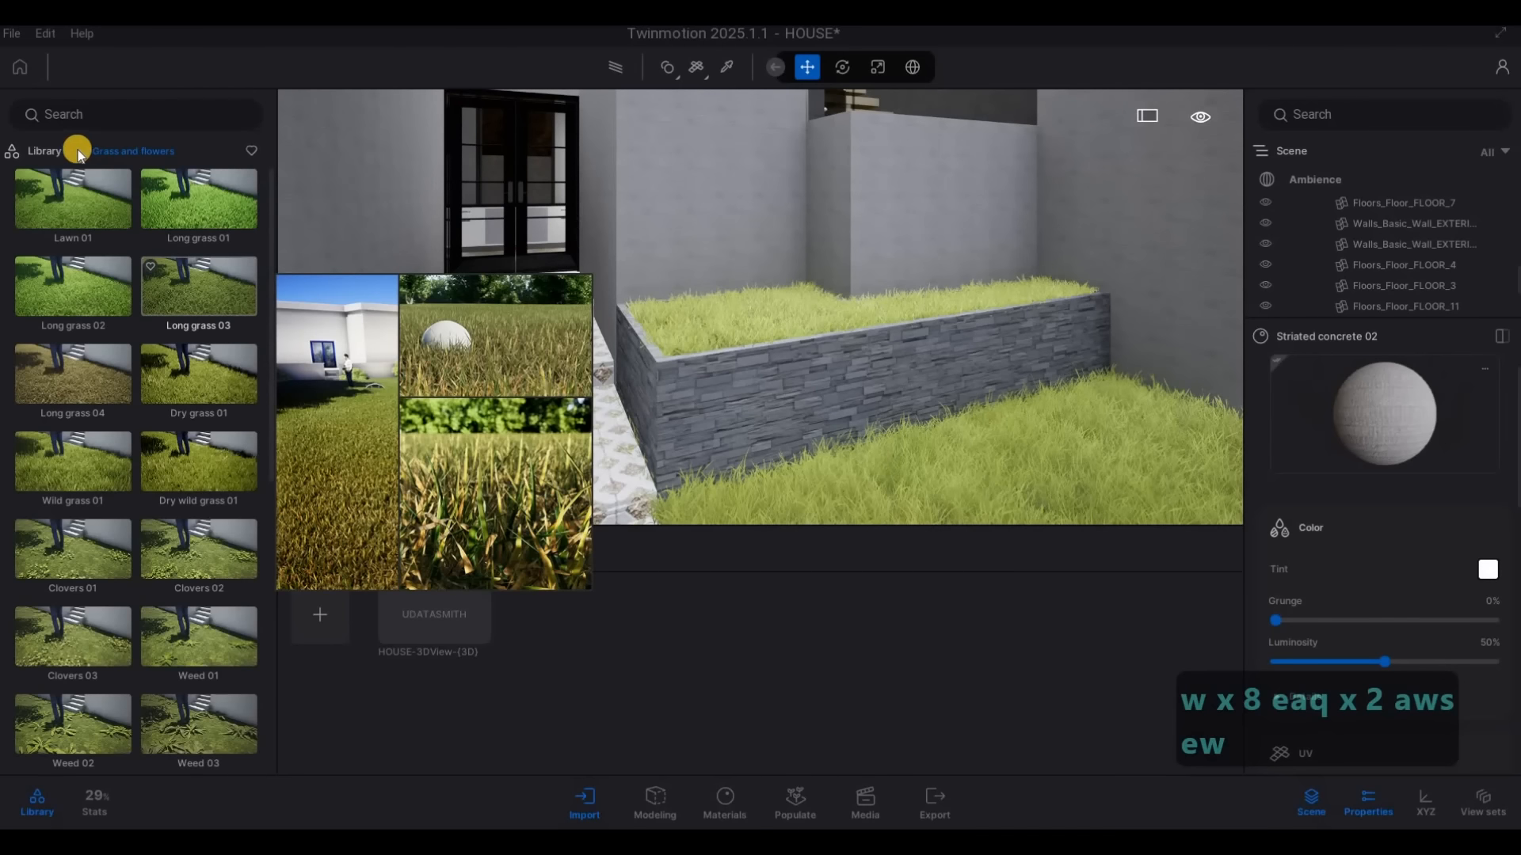
{"action": "scroll", "coordinate": [144, 374], "scroll_direction": "down", "scroll_amount": 5}
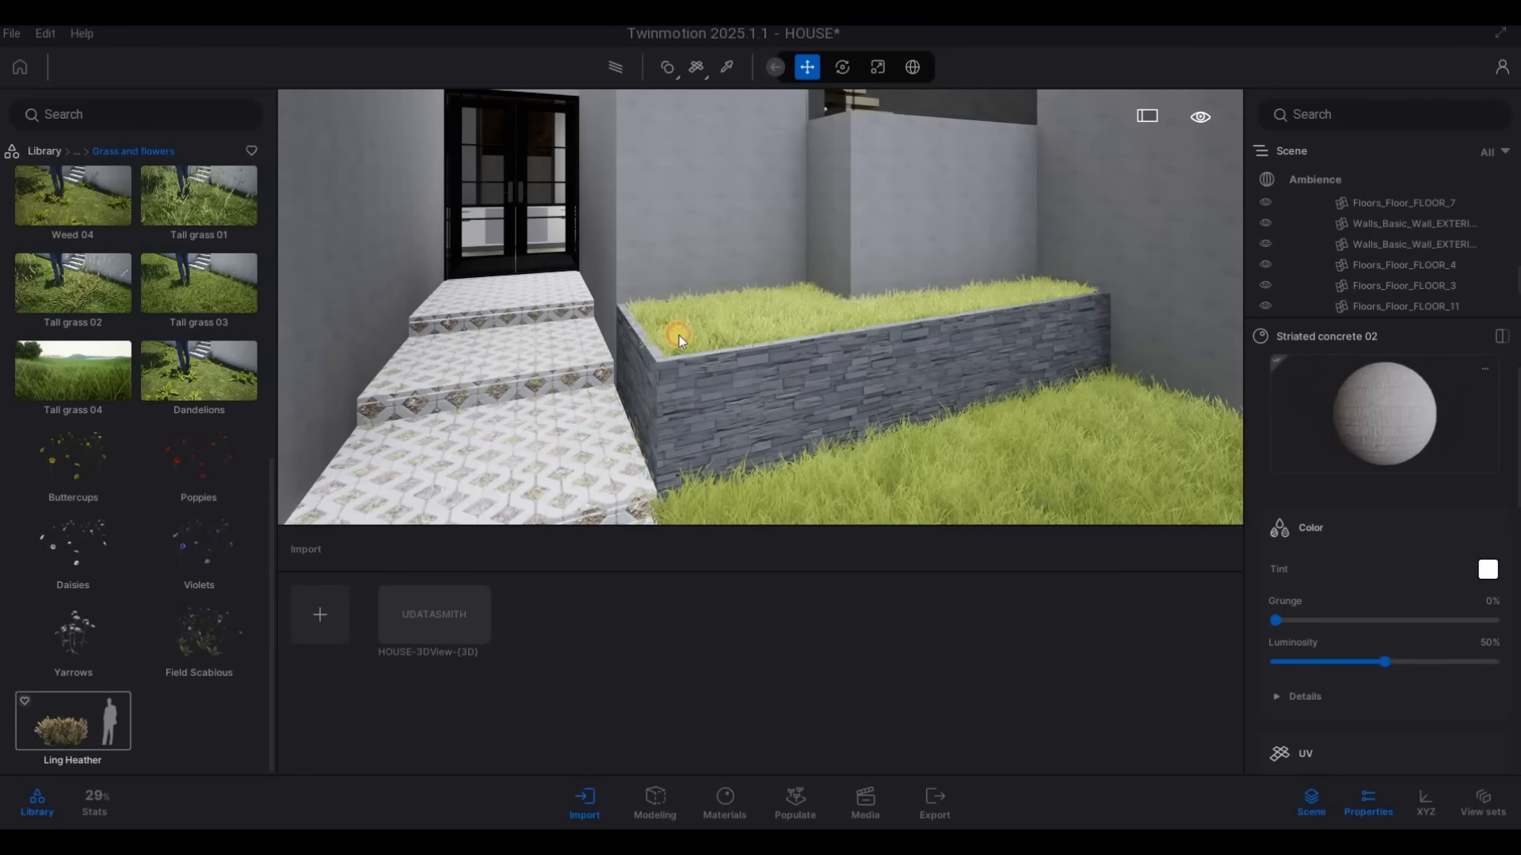
{"action": "left_click_drag", "start_coordinate": [763, 323], "coordinate": [46, 155]}
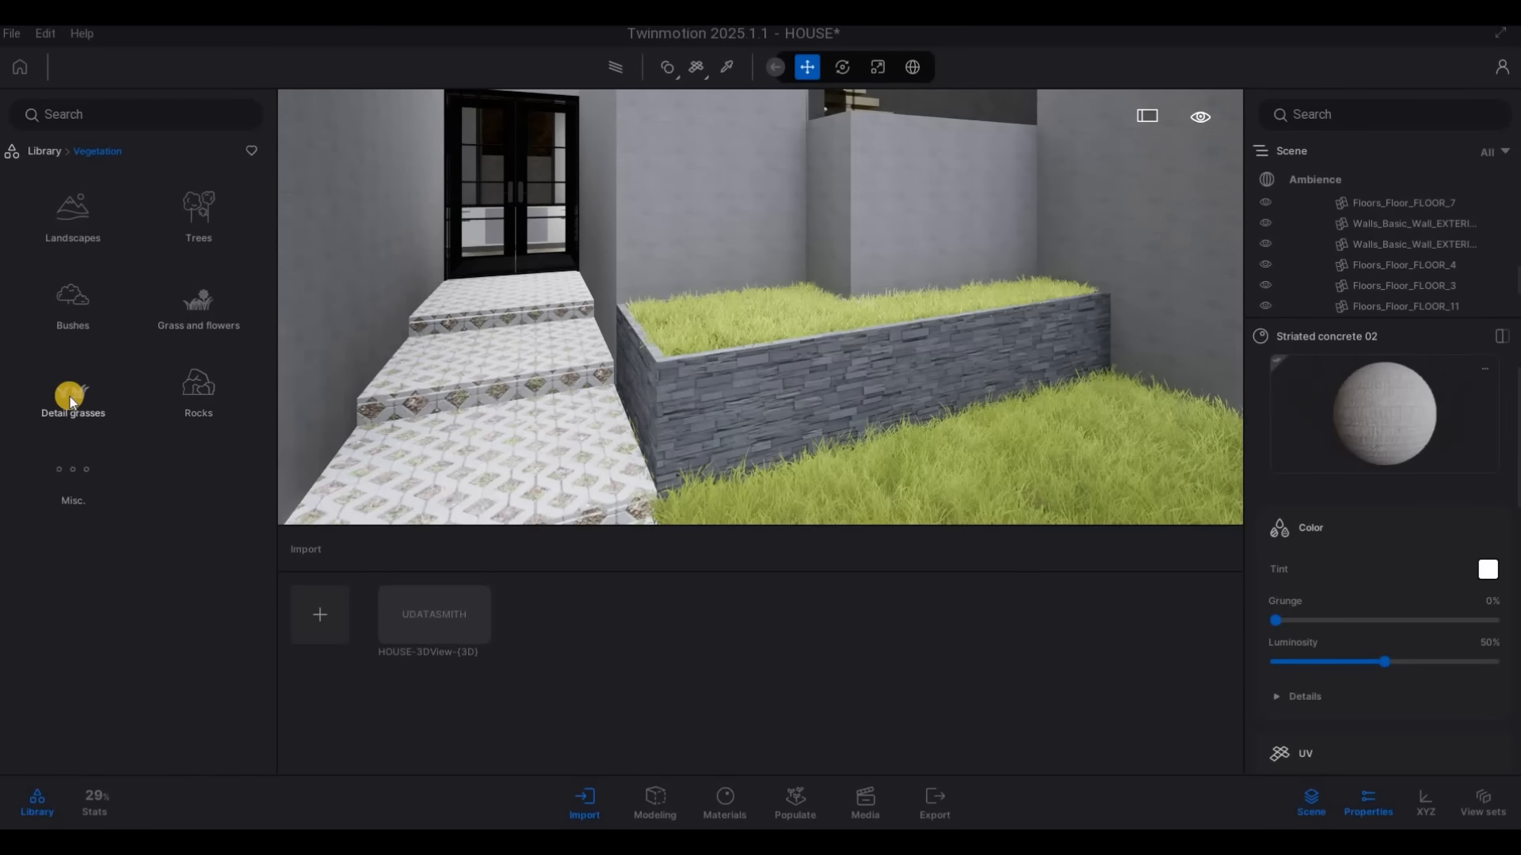
Browse the Bushes category and try plants such as Boston fern 2 and Iris tectorum in the raised planter
{"action": "scroll", "coordinate": [131, 385], "scroll_direction": "down", "scroll_amount": 5}
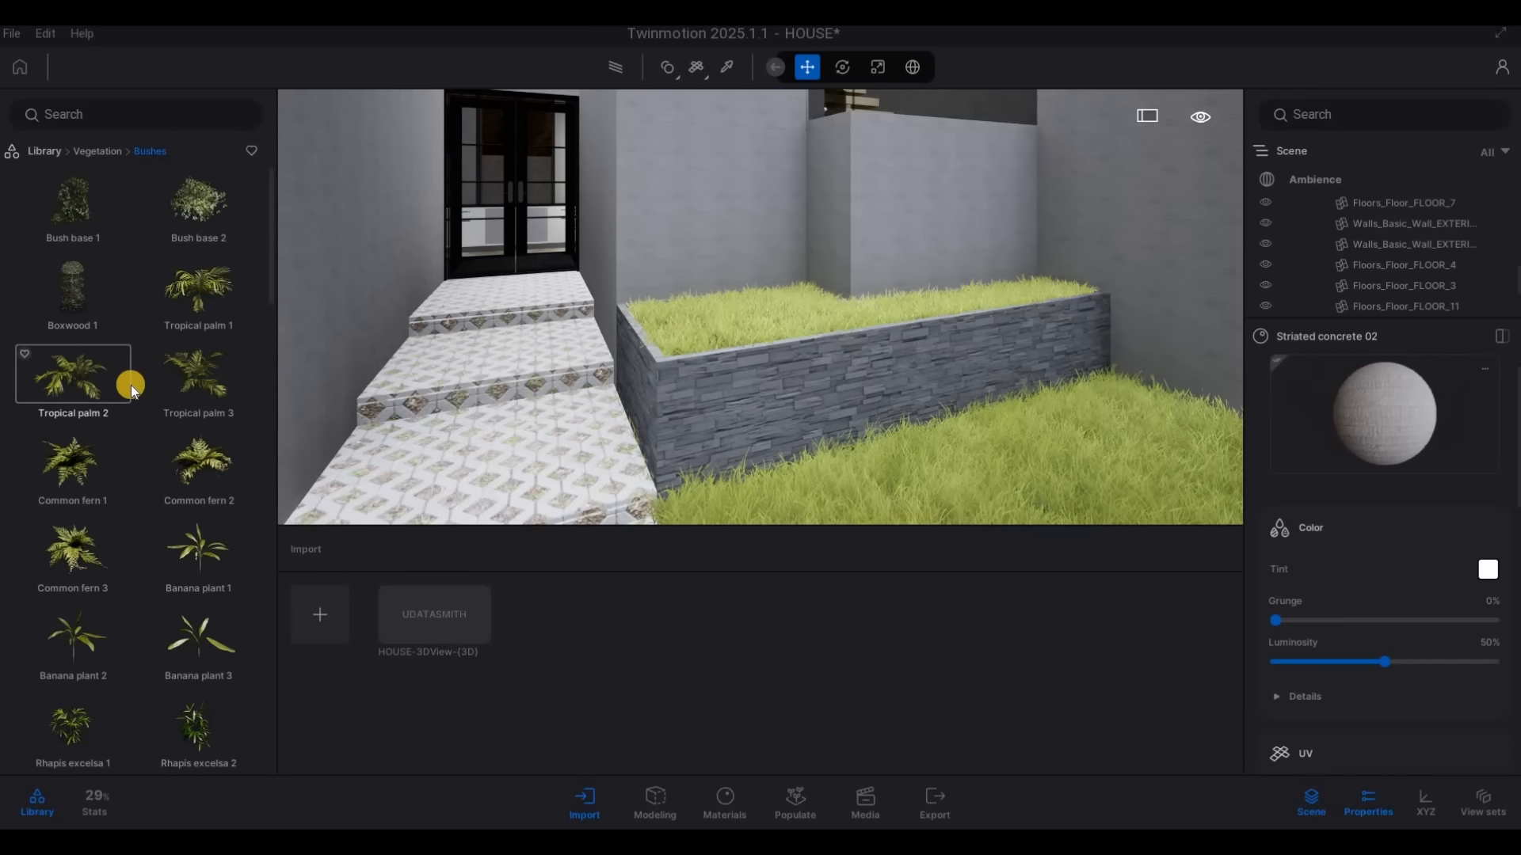
{"action": "scroll", "coordinate": [207, 416], "scroll_direction": "down", "scroll_amount": 3}
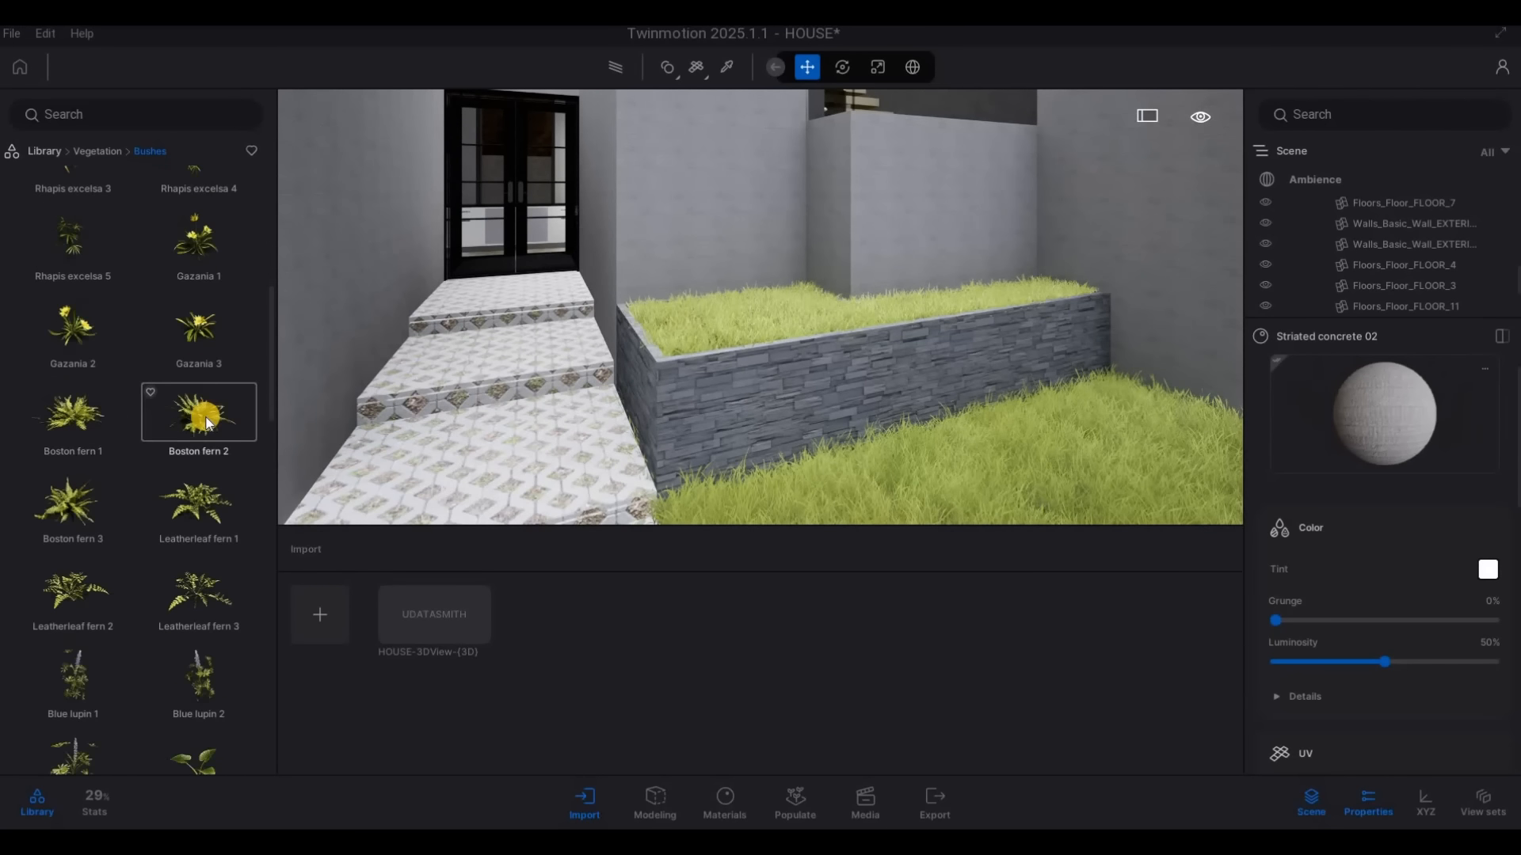
{"action": "left_click_drag", "start_coordinate": [700, 344], "coordinate": [127, 491]}
{"action": "scroll", "coordinate": [174, 554], "scroll_direction": "down", "scroll_amount": 9}
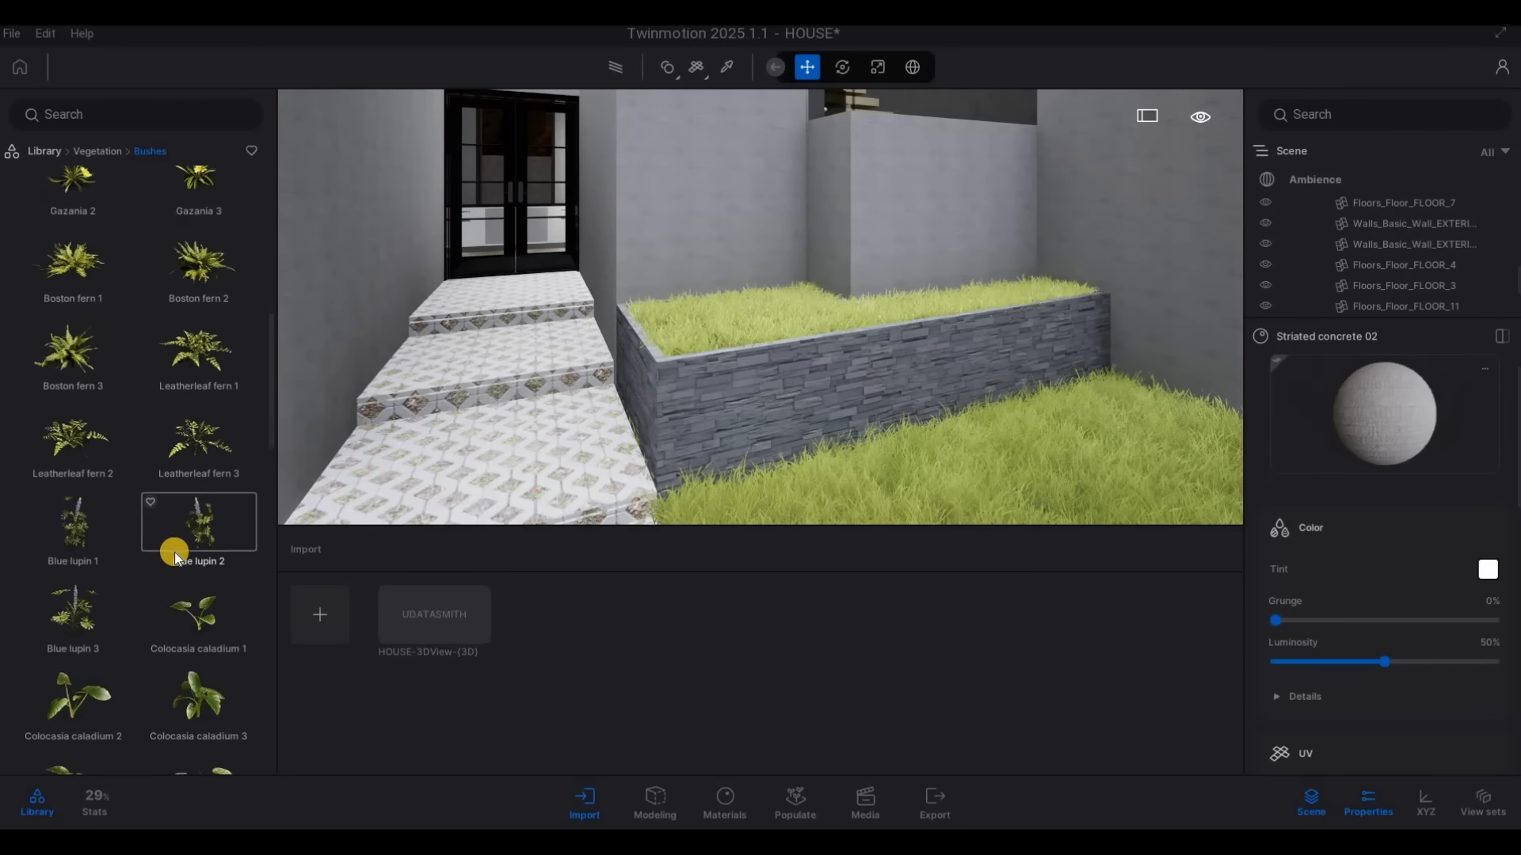
{"action": "scroll", "coordinate": [174, 564], "scroll_direction": "down", "scroll_amount": 3}
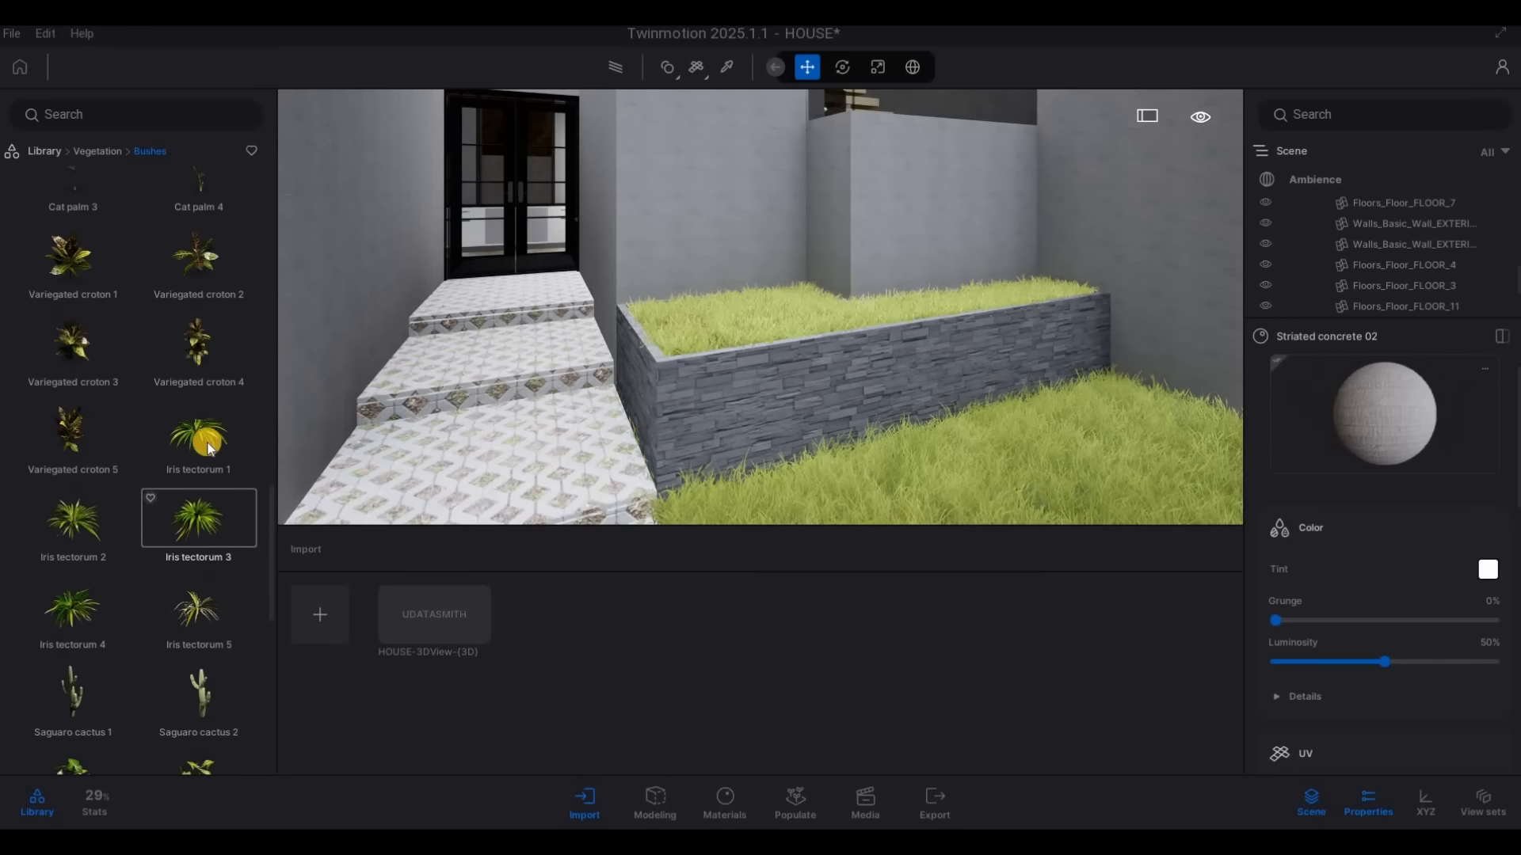
{"action": "mouse_move", "coordinate": [682, 316]}
{"action": "left_mouse_down"}
{"action": "mouse_move", "coordinate": [692, 329]}
{"action": "mouse_move", "coordinate": [678, 339]}
{"action": "left_mouse_up"}
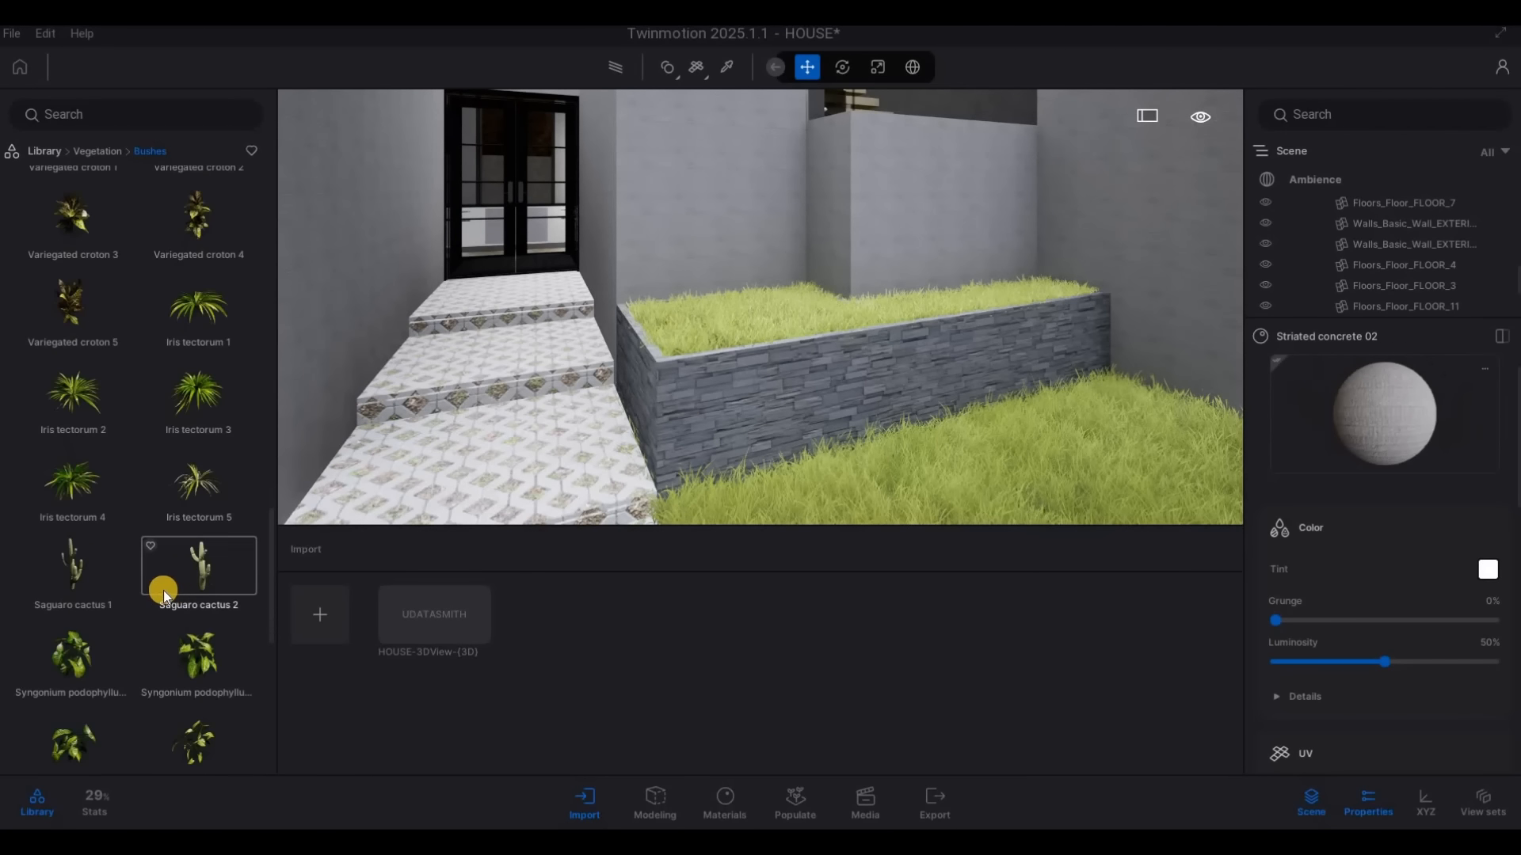
Try Nasturtium 1 in the raised planter, and place a RosaCanina 1 bush near the entrance steps instead
{"action": "scroll", "coordinate": [163, 591], "scroll_direction": "down", "scroll_amount": 6}
{"action": "scroll", "coordinate": [103, 507], "scroll_direction": "down", "scroll_amount": 1}
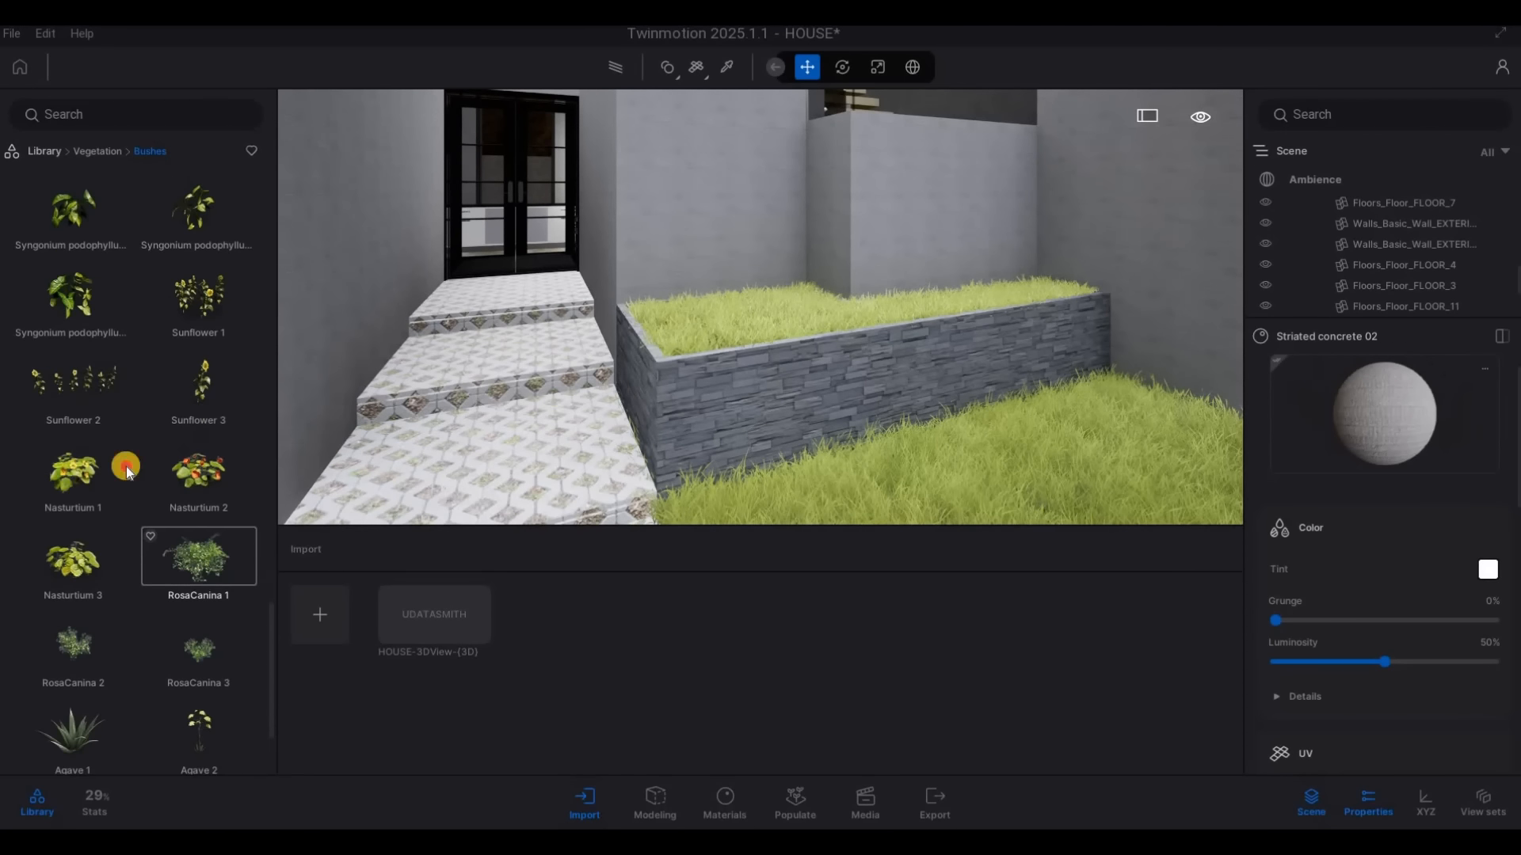
{"action": "left_click_drag", "start_coordinate": [722, 332], "coordinate": [699, 330]}
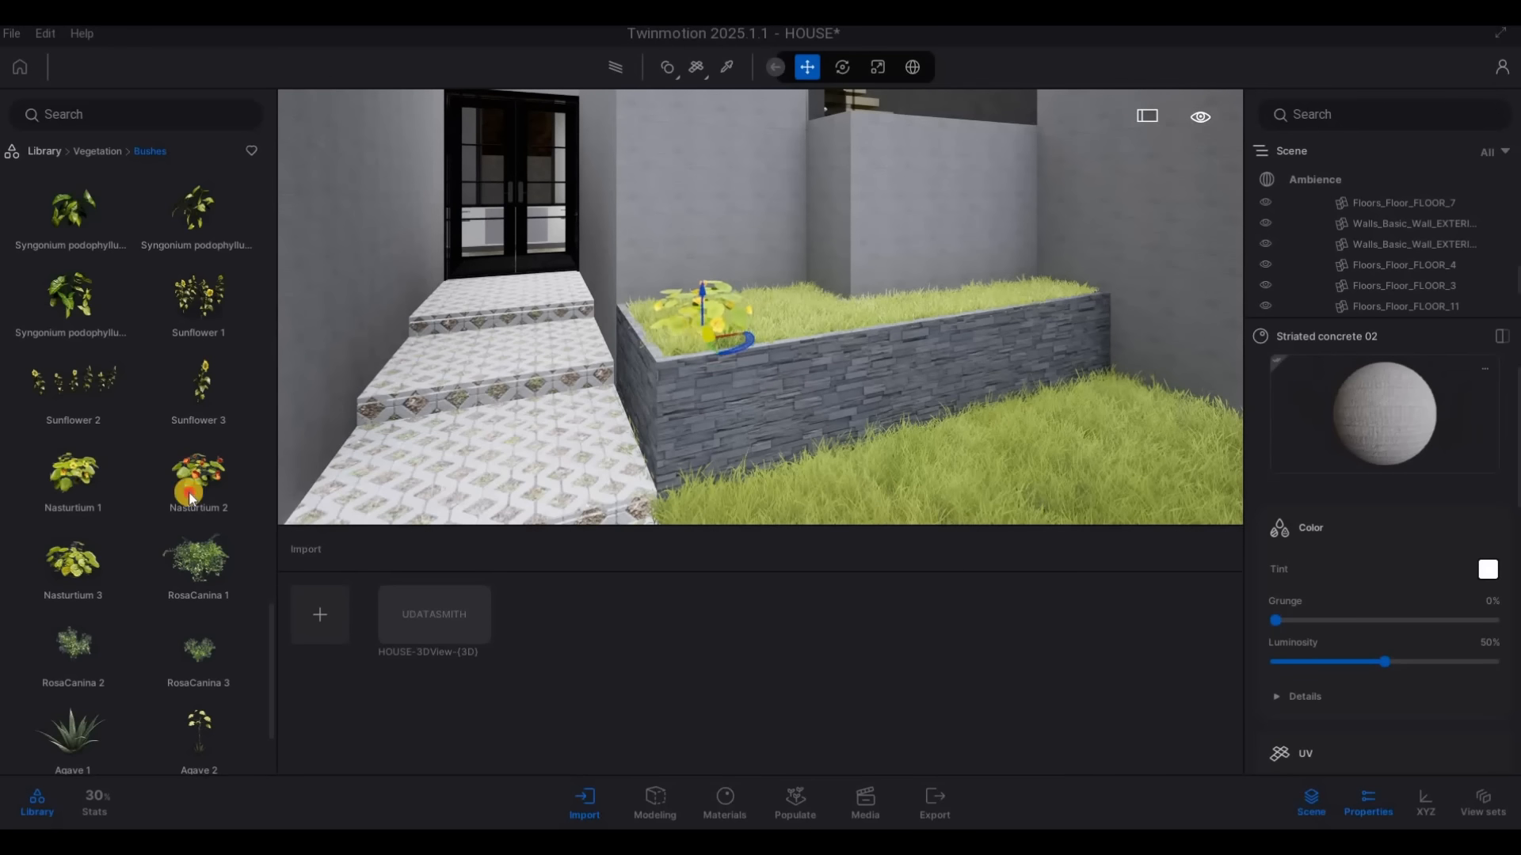
{"action": "scroll", "coordinate": [121, 601], "scroll_direction": "down", "scroll_amount": 2}
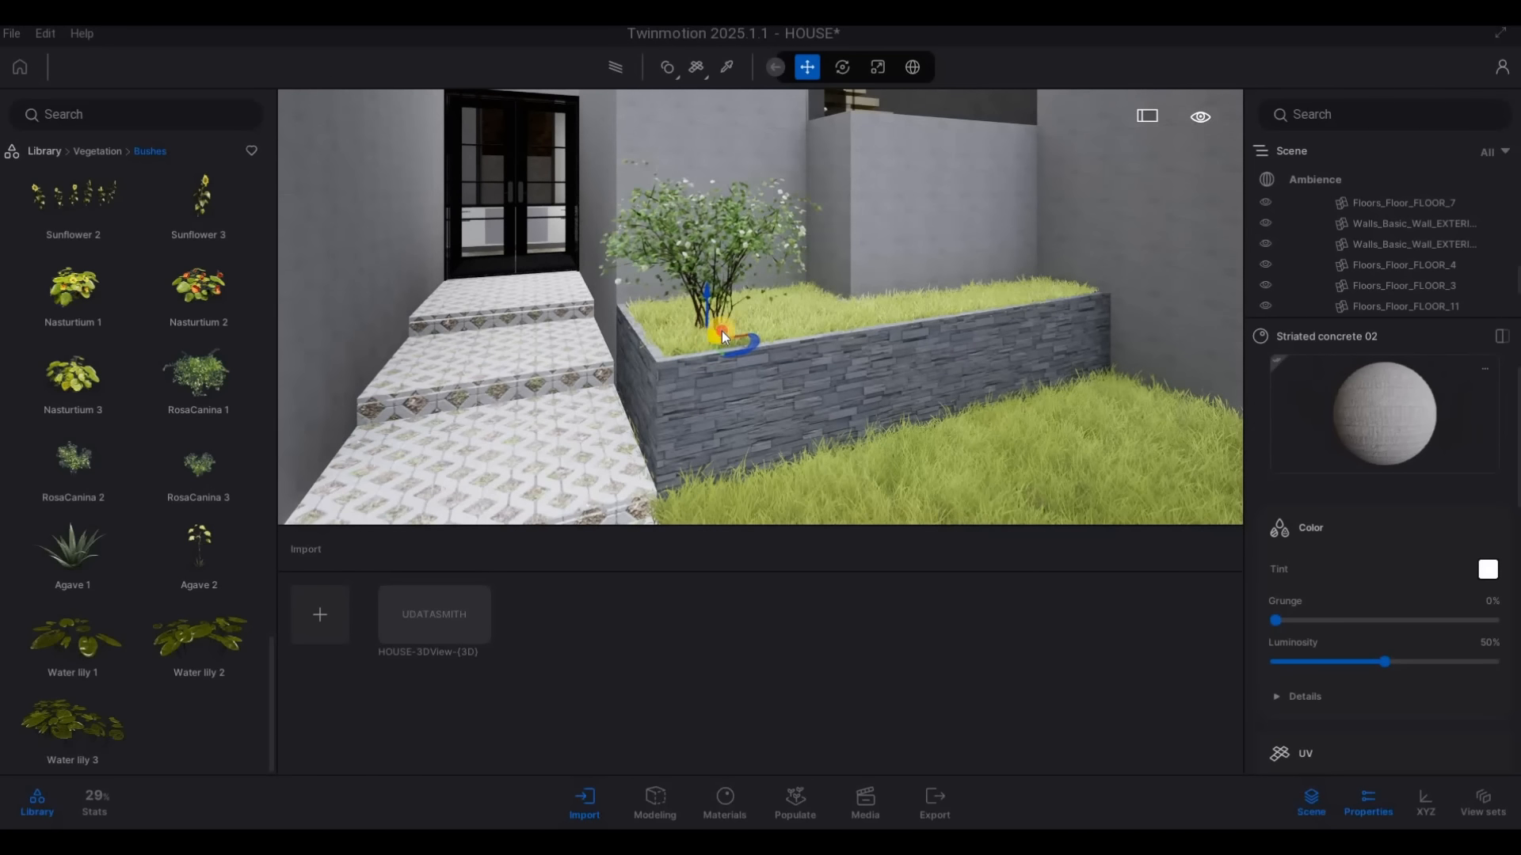
{"action": "key", "text": "d"}
{"action": "key", "text": "q"}
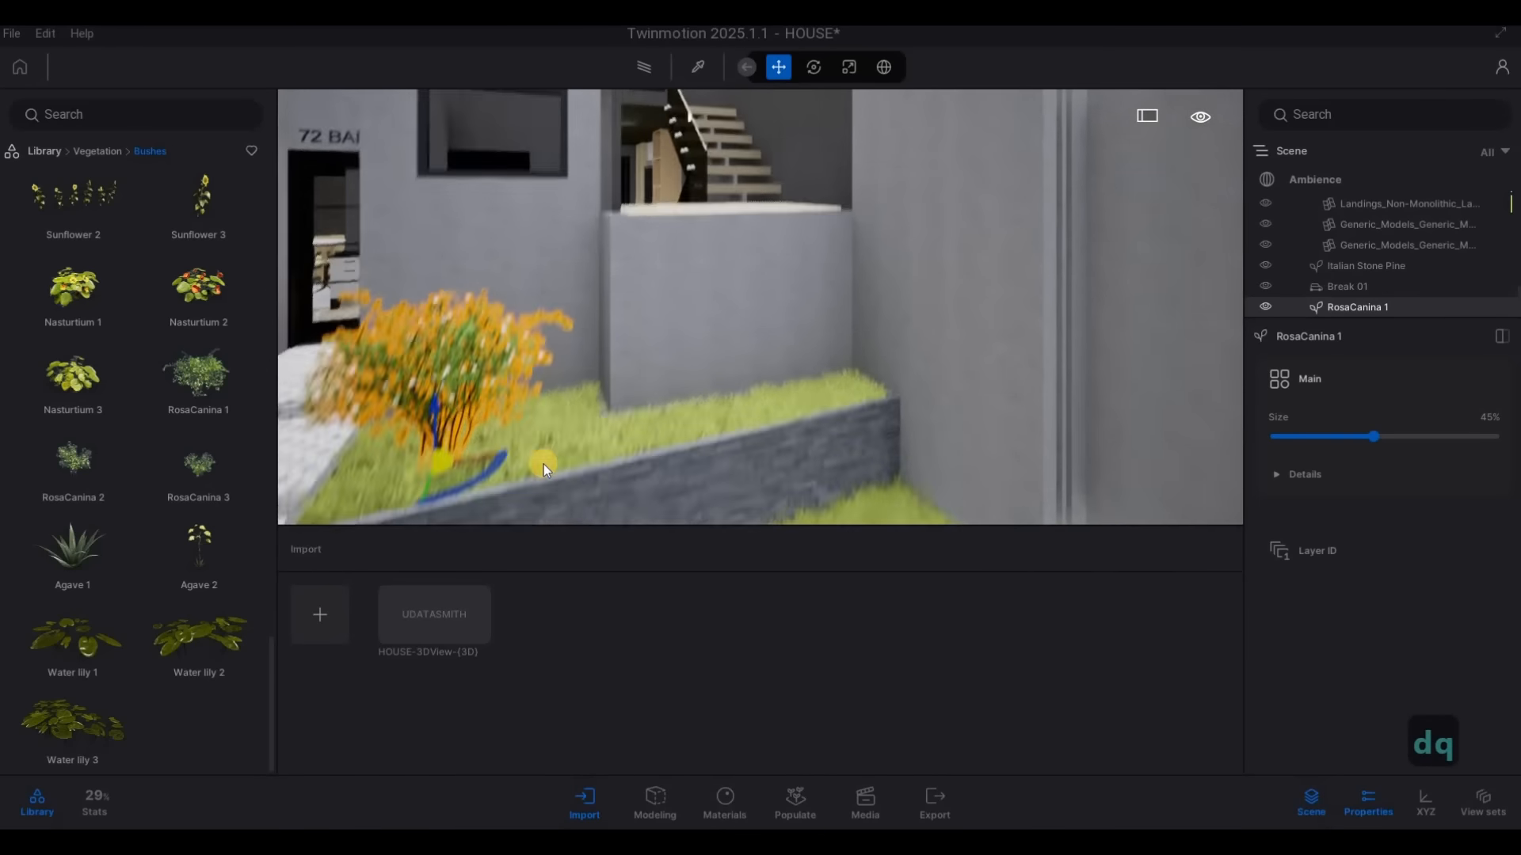
Place RosaCanina 1 bushes in the raised stone planter beside the front entrance steps
{"action": "key", "text": "a"}
{"action": "left_click", "coordinate": [205, 394]}
{"action": "mouse_move", "coordinate": [686, 487]}
{"action": "left_mouse_down"}
{"action": "mouse_move", "coordinate": [949, 428]}
{"action": "mouse_move", "coordinate": [801, 467]}
{"action": "mouse_move", "coordinate": [691, 450]}
{"action": "mouse_move", "coordinate": [703, 493]}
{"action": "left_mouse_up"}
{"action": "key", "text": "a"}
{"action": "left_click_drag", "start_coordinate": [893, 466], "coordinate": [958, 268]}
Plant a row of RosaCanina 1 bushes along the L-shaped stone planter beside the wooden deck steps, then end the placement
{"action": "key", "text": "s"}
{"action": "key", "text": "d"}
{"action": "key", "text": "s"}
{"action": "key", "text": "a"}
{"action": "key", "text": "w"}
{"action": "key", "text": "w"}
{"action": "key", "text": "w"}
{"action": "key", "text": "w"}
{"action": "key", "text": "w"}
{"action": "key", "text": "w"}
{"action": "key", "text": "w"}
{"action": "key", "text": "w"}
{"action": "key", "text": "q"}
{"action": "key", "text": "a"}
{"action": "key", "text": "a"}
{"action": "key", "text": "a"}
{"action": "key", "text": "a"}
{"action": "key", "text": "a"}
{"action": "key", "text": "a"}
{"action": "key", "text": "a"}
{"action": "key", "text": "a"}
{"action": "key", "text": "a"}
{"action": "key", "text": "a"}
{"action": "key", "text": "a"}
{"action": "key", "text": "w"}
{"action": "key", "text": "a"}
{"action": "key", "text": "w"}
{"action": "key", "text": "a"}
{"action": "key", "text": "w"}
{"action": "key", "text": "q"}
{"action": "key", "text": "s"}
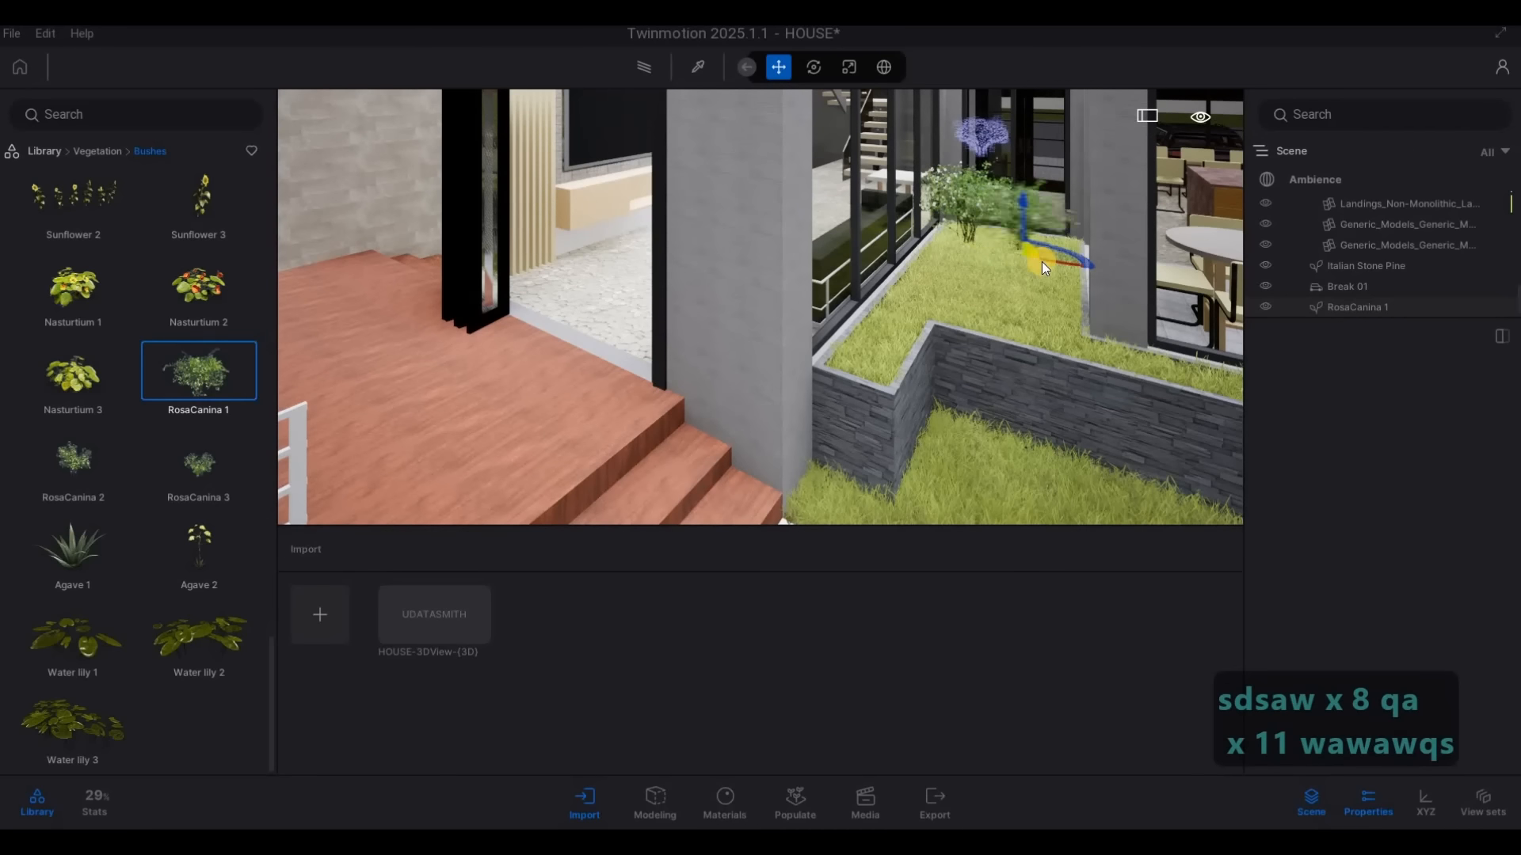
{"action": "mouse_move", "coordinate": [967, 273]}
{"action": "left_mouse_down"}
{"action": "mouse_move", "coordinate": [895, 328]}
{"action": "mouse_move", "coordinate": [880, 362]}
{"action": "left_mouse_up"}
{"action": "left_click_drag", "start_coordinate": [1009, 326], "coordinate": [1103, 520]}
{"action": "key", "text": "d"}
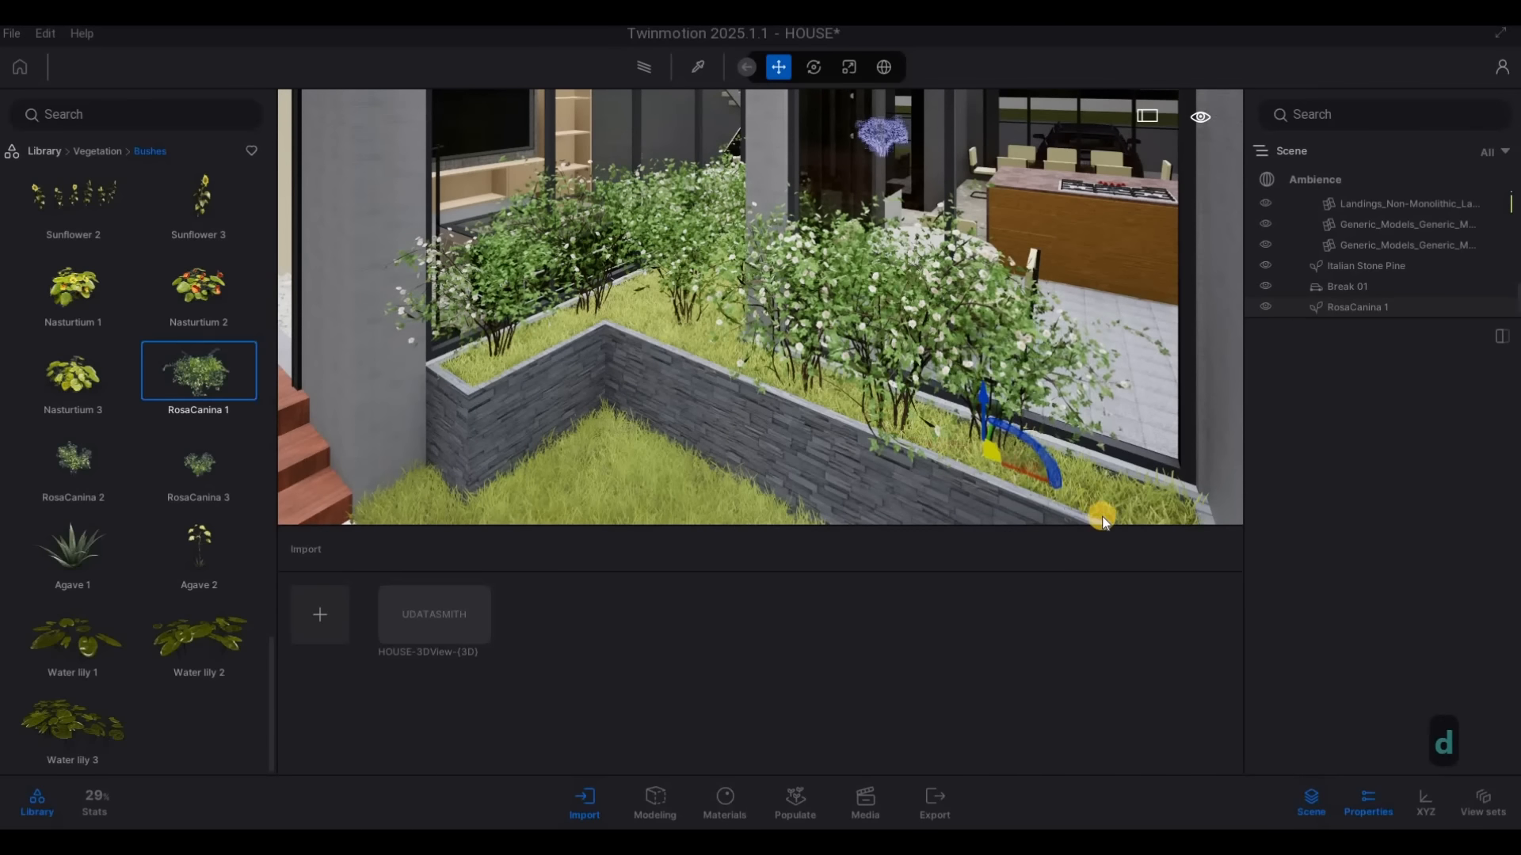
{"action": "left_click_drag", "start_coordinate": [1021, 434], "coordinate": [656, 420]}
{"action": "key", "text": "s"}
{"action": "key", "text": "s"}
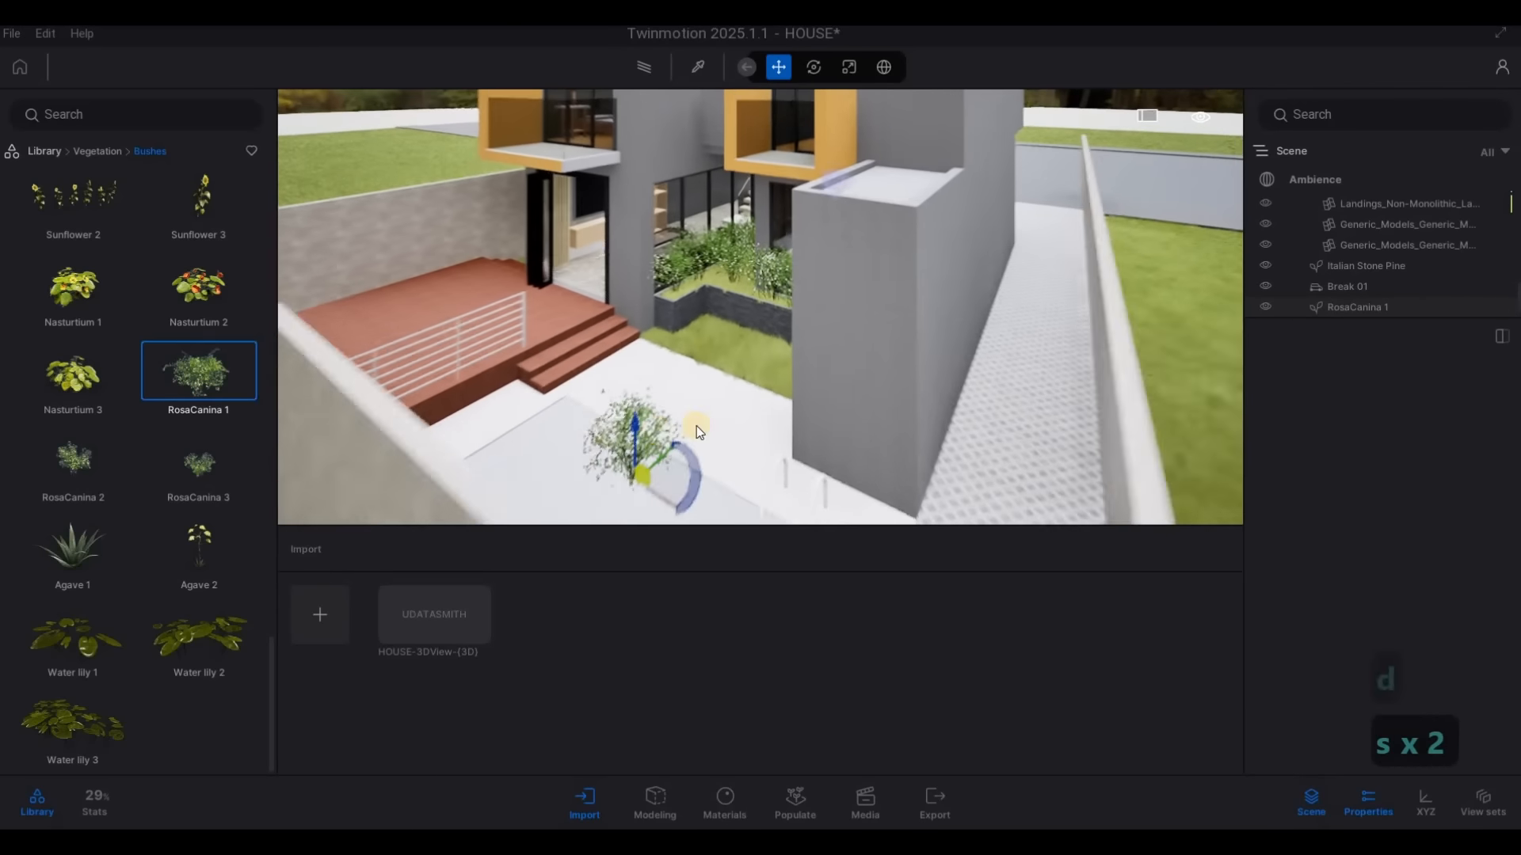
{"action": "key", "text": "Escape"}
{"action": "key", "text": "Escape"}
Apply the Pool 01 water material to the swimming pool surface
{"action": "key", "text": "d"}
{"action": "key", "text": "w"}
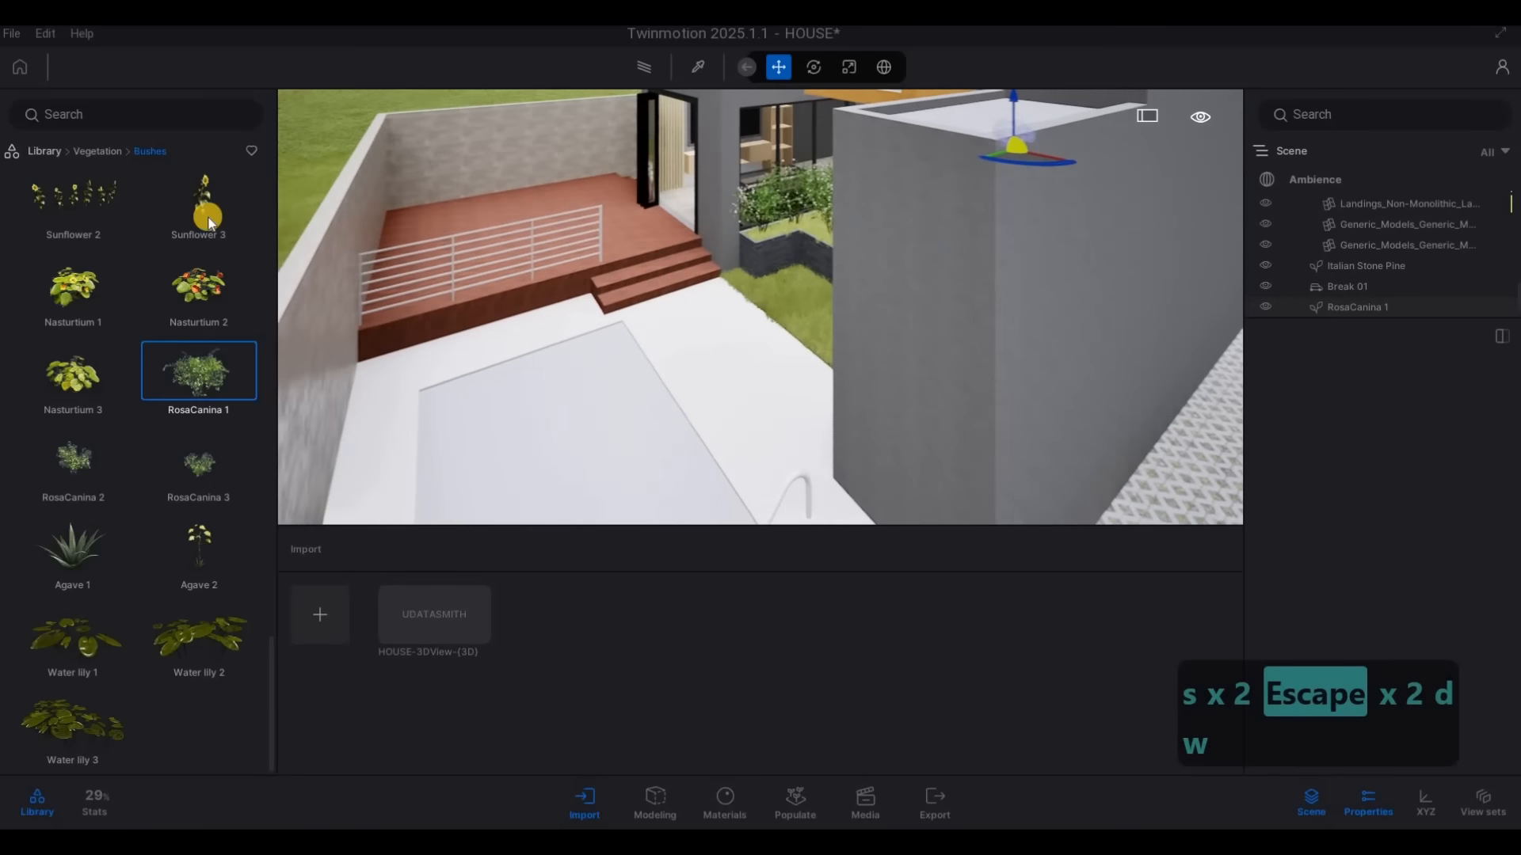
{"action": "key", "text": "e"}
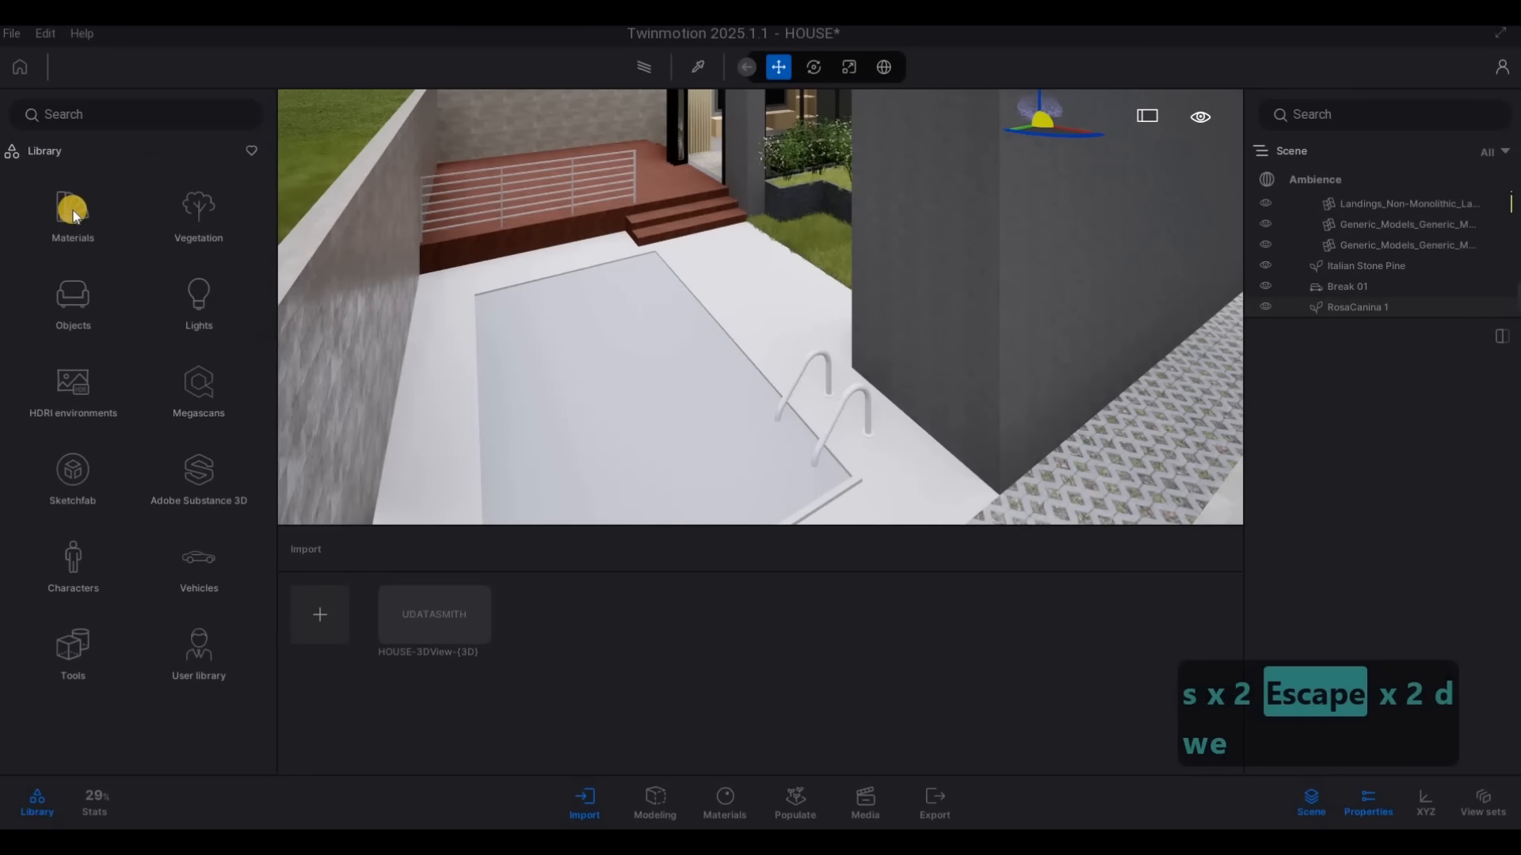
{"action": "scroll", "coordinate": [128, 497], "scroll_direction": "down", "scroll_amount": 5}
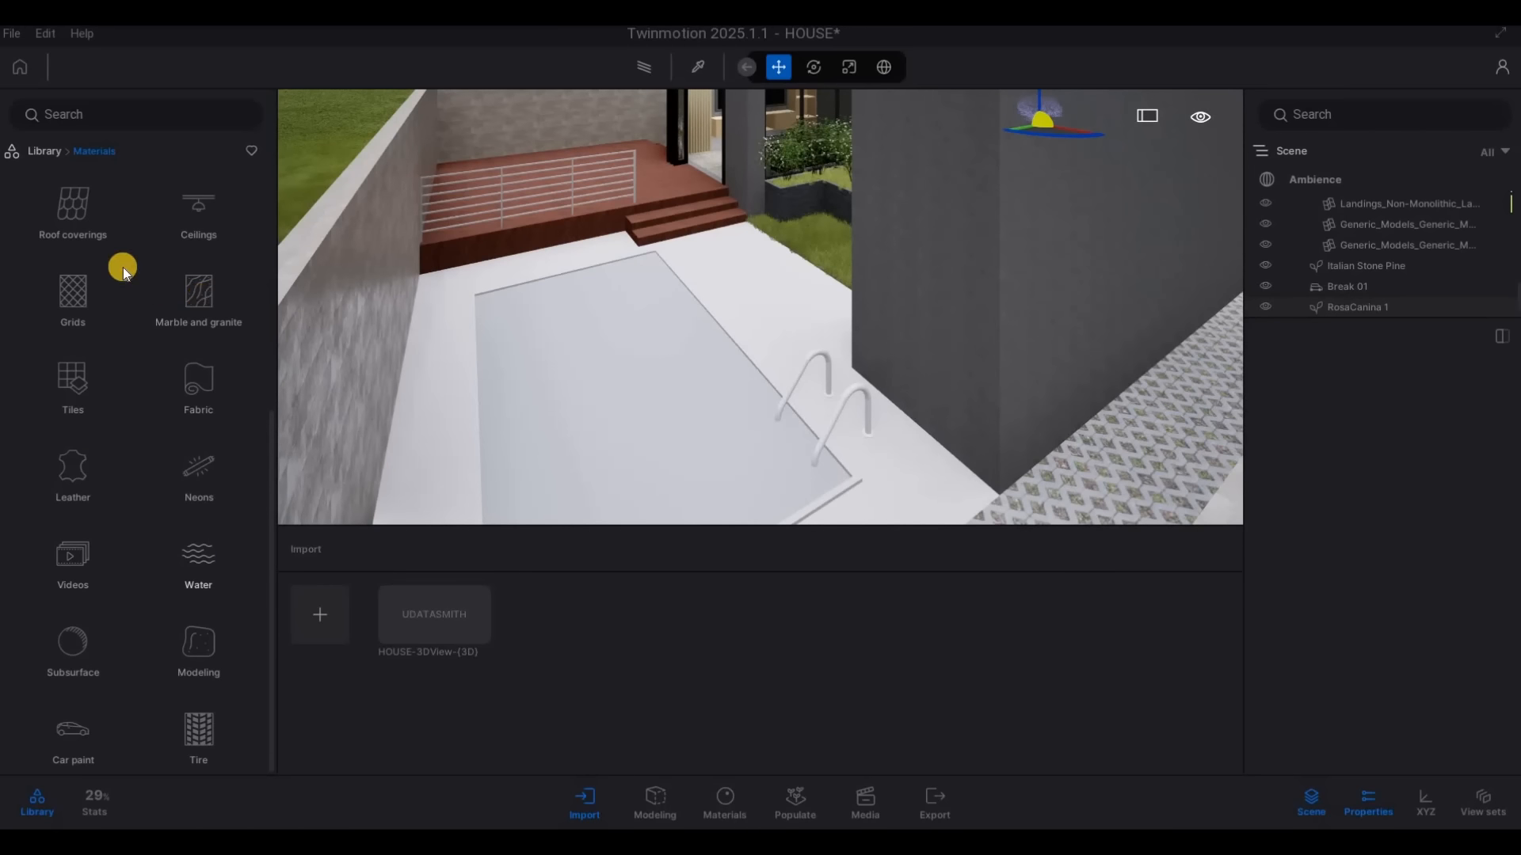
{"action": "left_click_drag", "start_coordinate": [74, 212], "coordinate": [624, 415]}
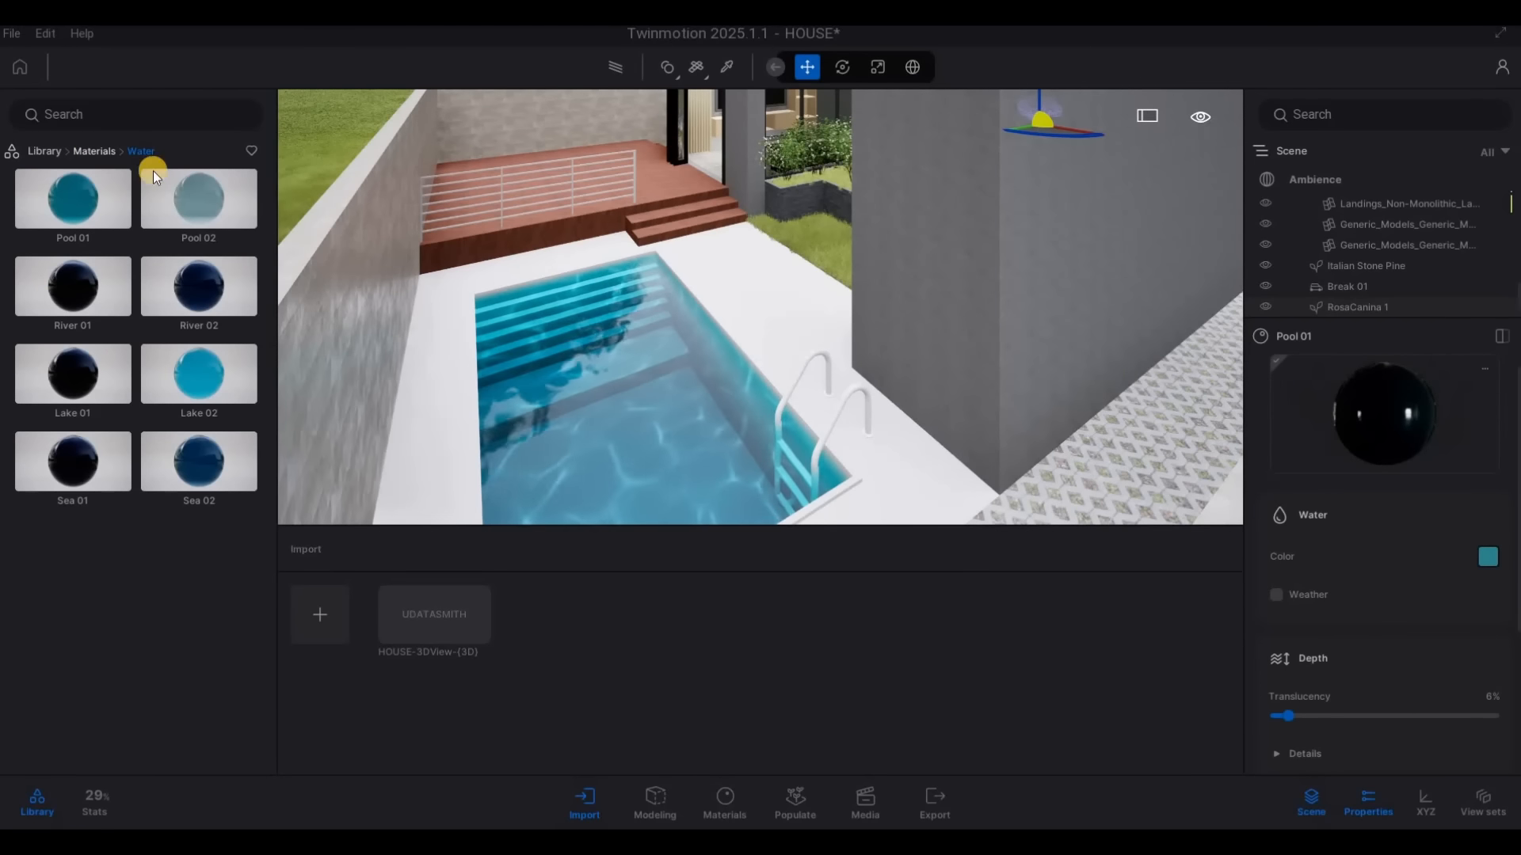
Apply the Matt chrome metal material to the pool ladder's handrails
{"action": "left_click", "coordinate": [89, 149]}
{"action": "left_click", "coordinate": [208, 218]}
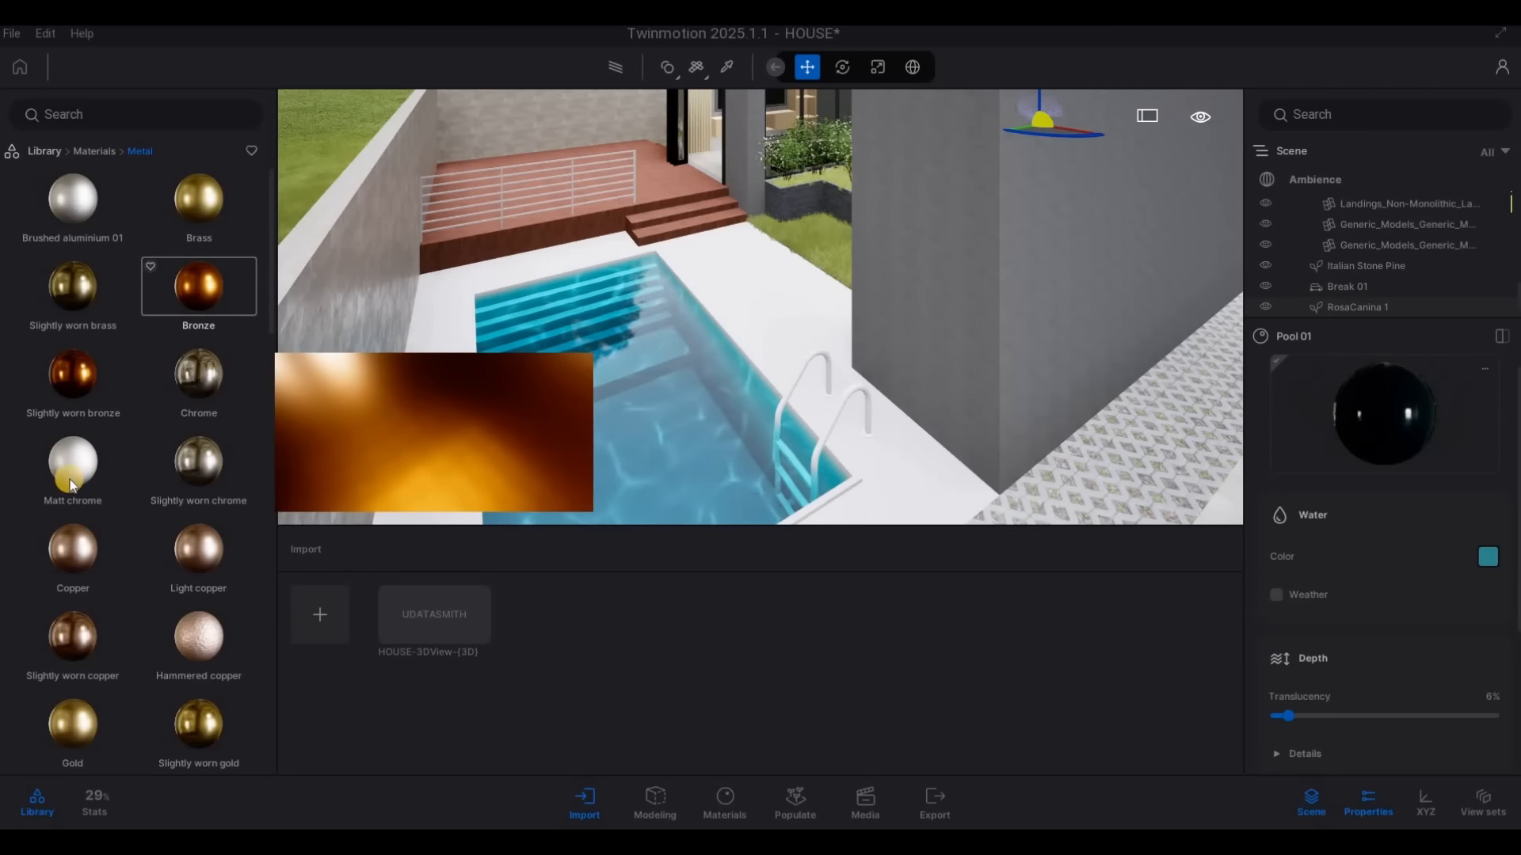
{"action": "left_click_drag", "start_coordinate": [73, 461], "coordinate": [830, 432]}
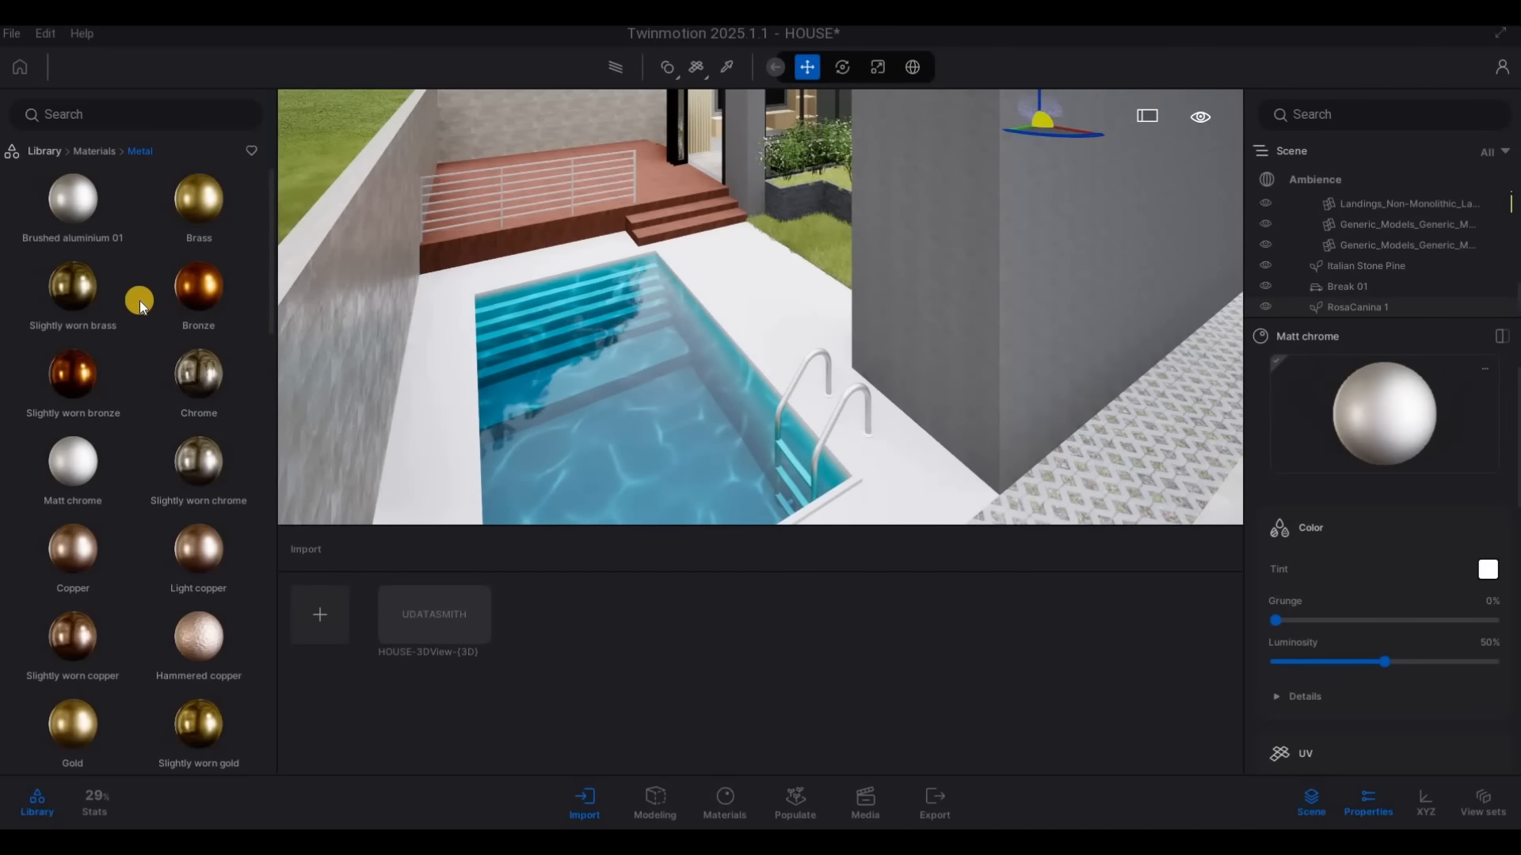
Apply the Cement tiles 2 material to the swimming pool's walls and rim
{"action": "left_click", "coordinate": [46, 150]}
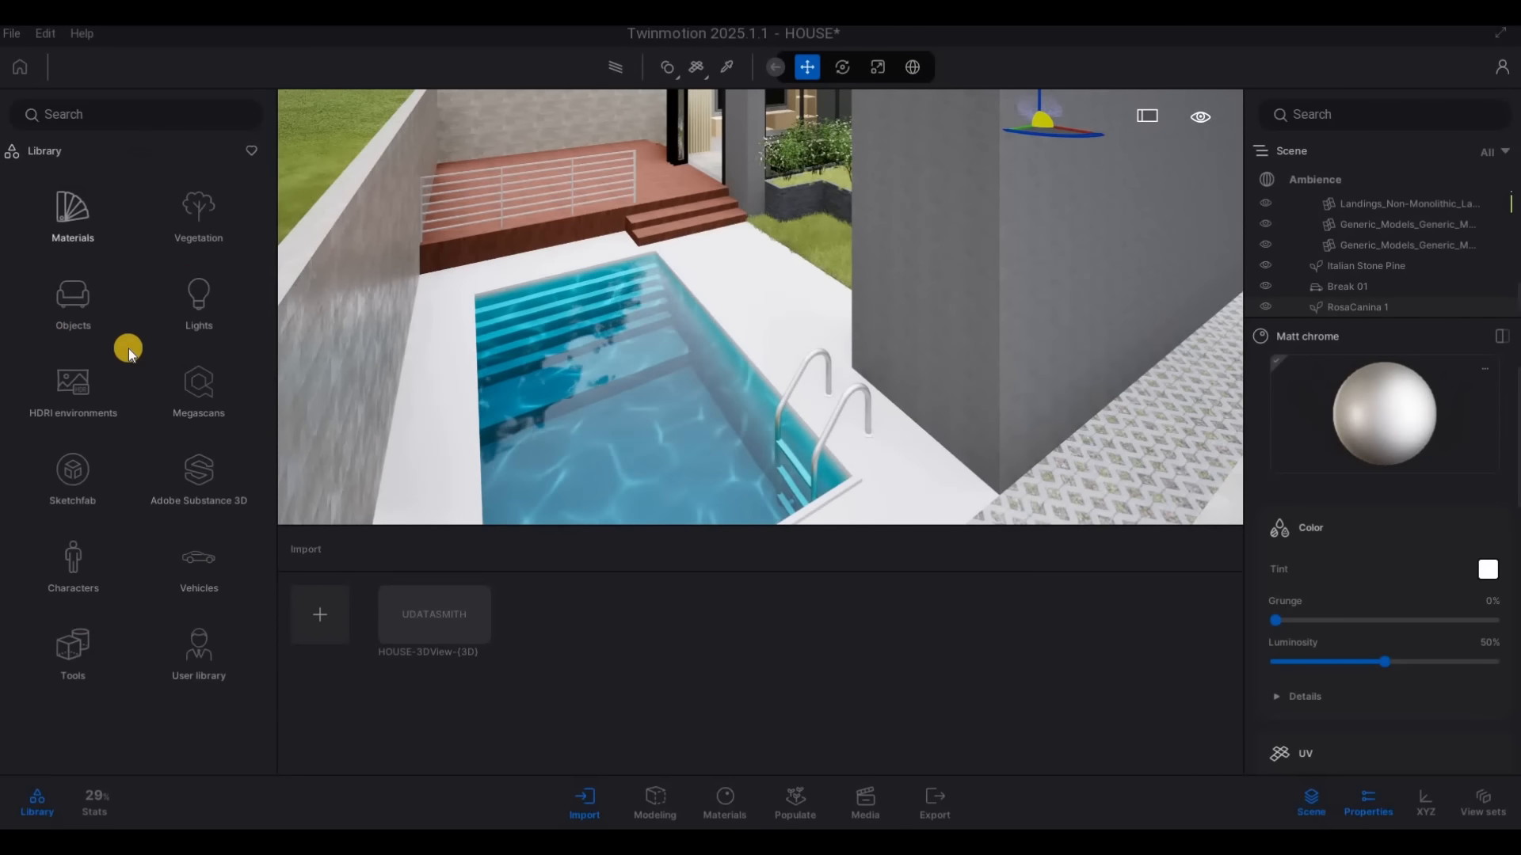
{"action": "key", "text": "w"}
{"action": "key", "text": "w"}
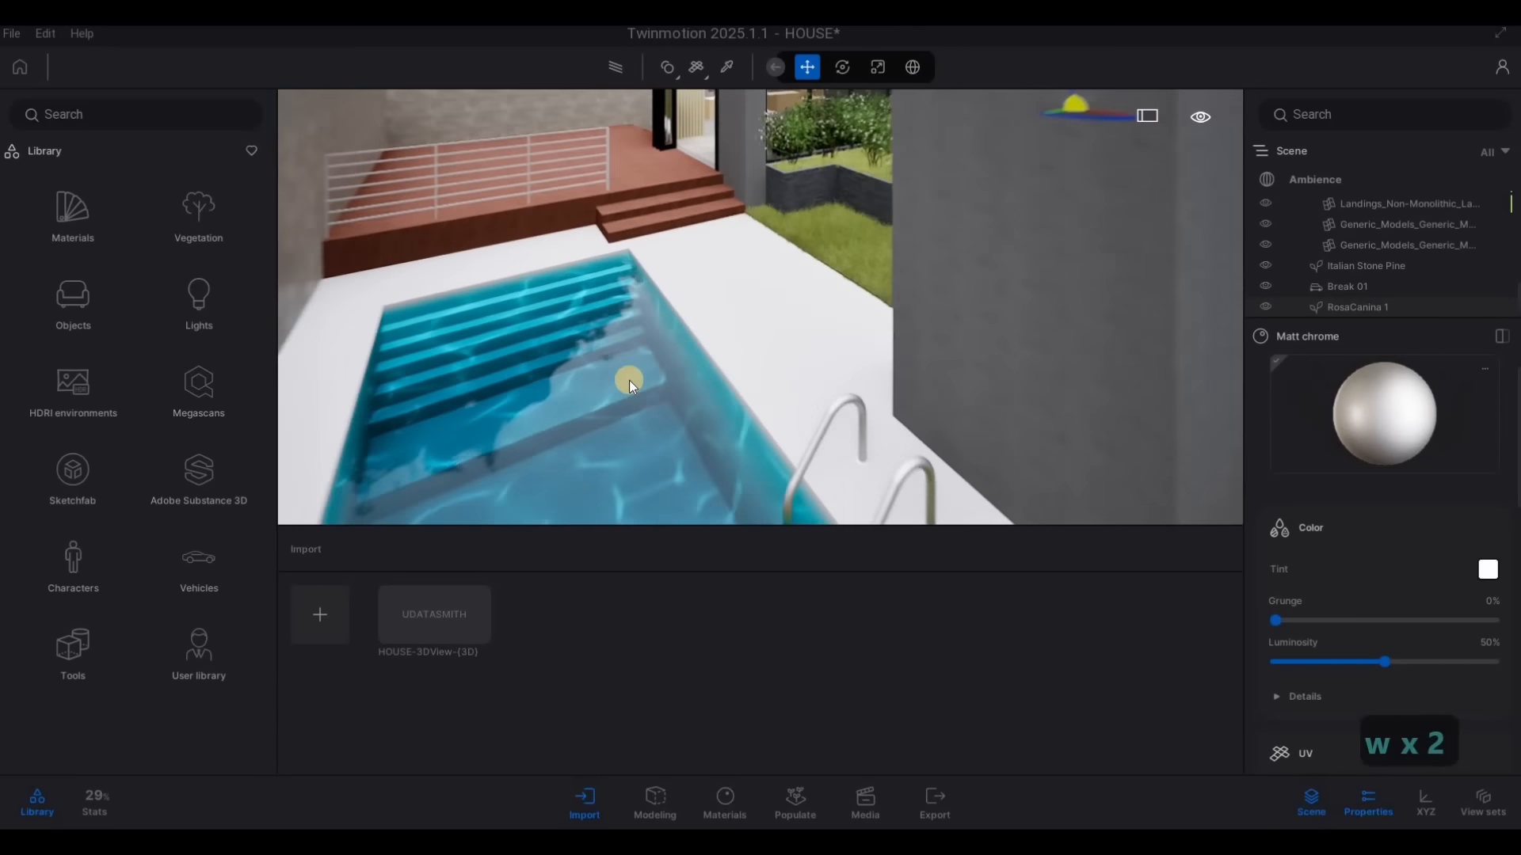
{"action": "key", "text": "e"}
{"action": "key", "text": "w"}
{"action": "key", "text": "w"}
{"action": "key", "text": "s"}
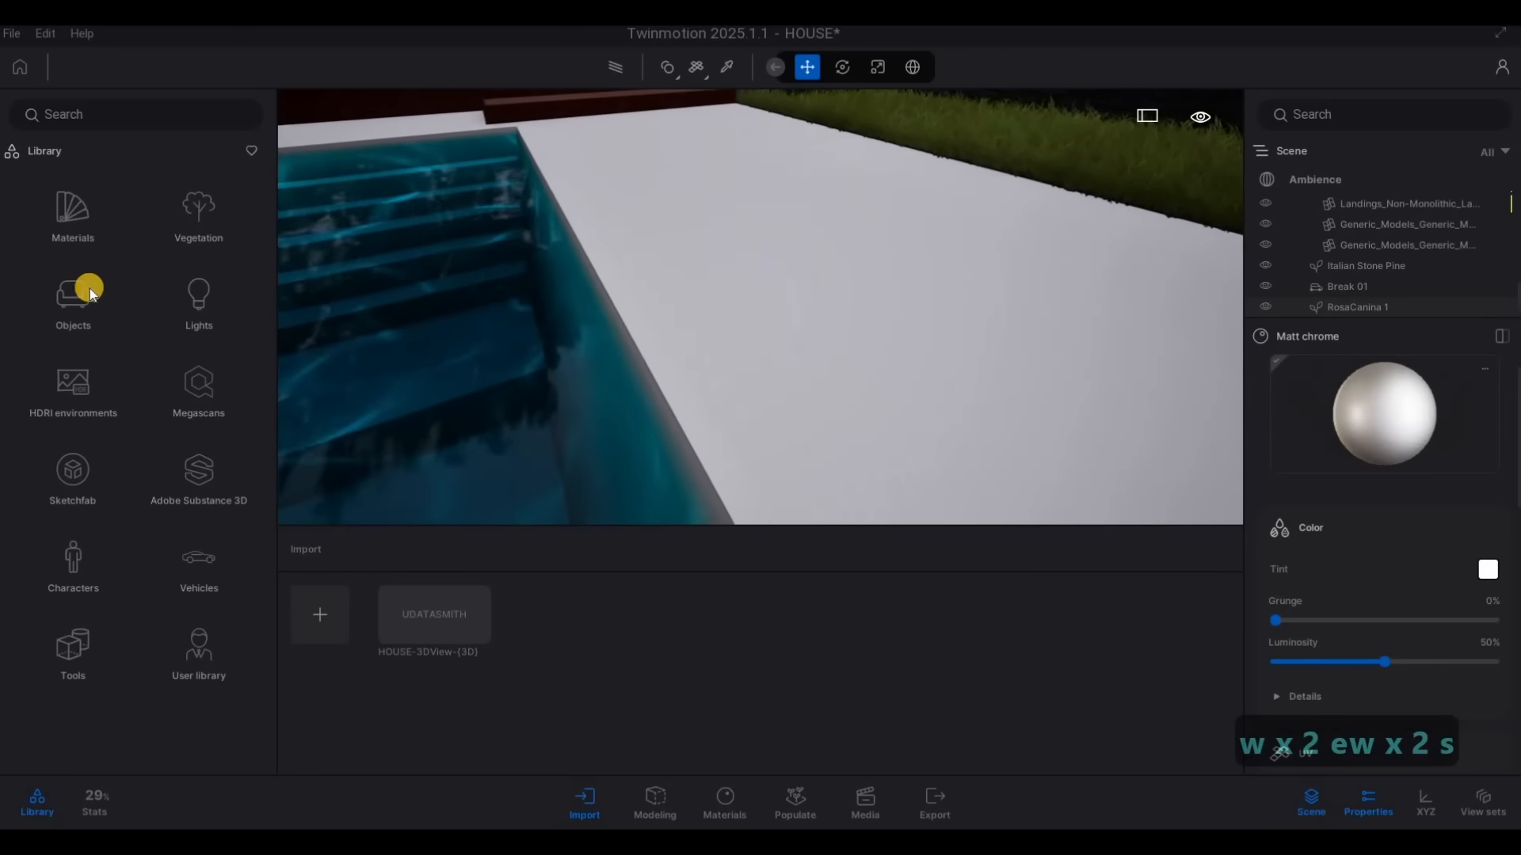
{"action": "left_click", "coordinate": [80, 221]}
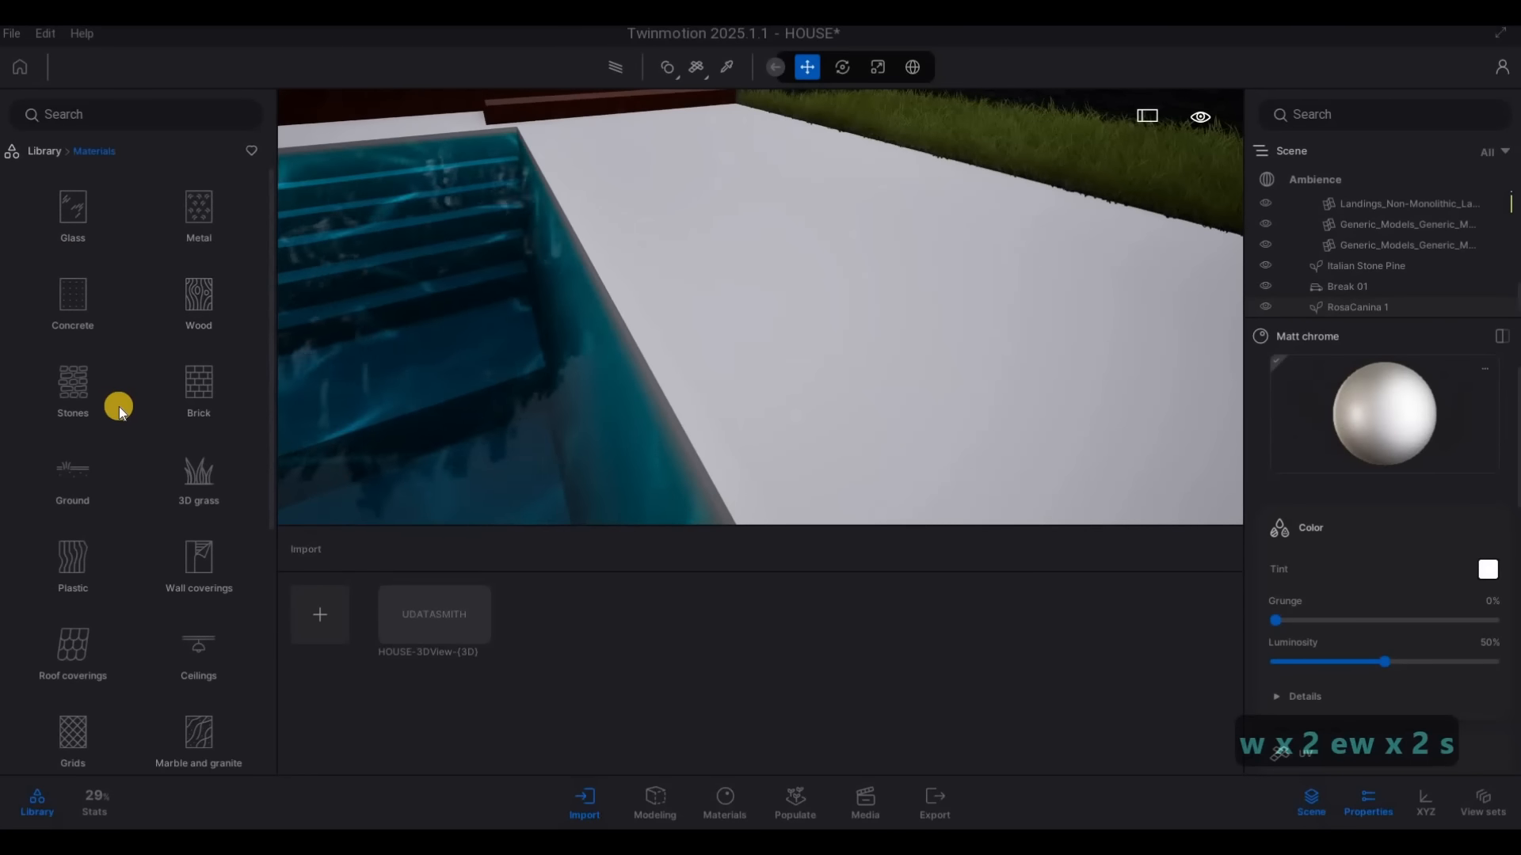
{"action": "scroll", "coordinate": [156, 554], "scroll_direction": "down", "scroll_amount": 1}
{"action": "scroll", "coordinate": [156, 554], "scroll_direction": "down", "scroll_amount": 2}
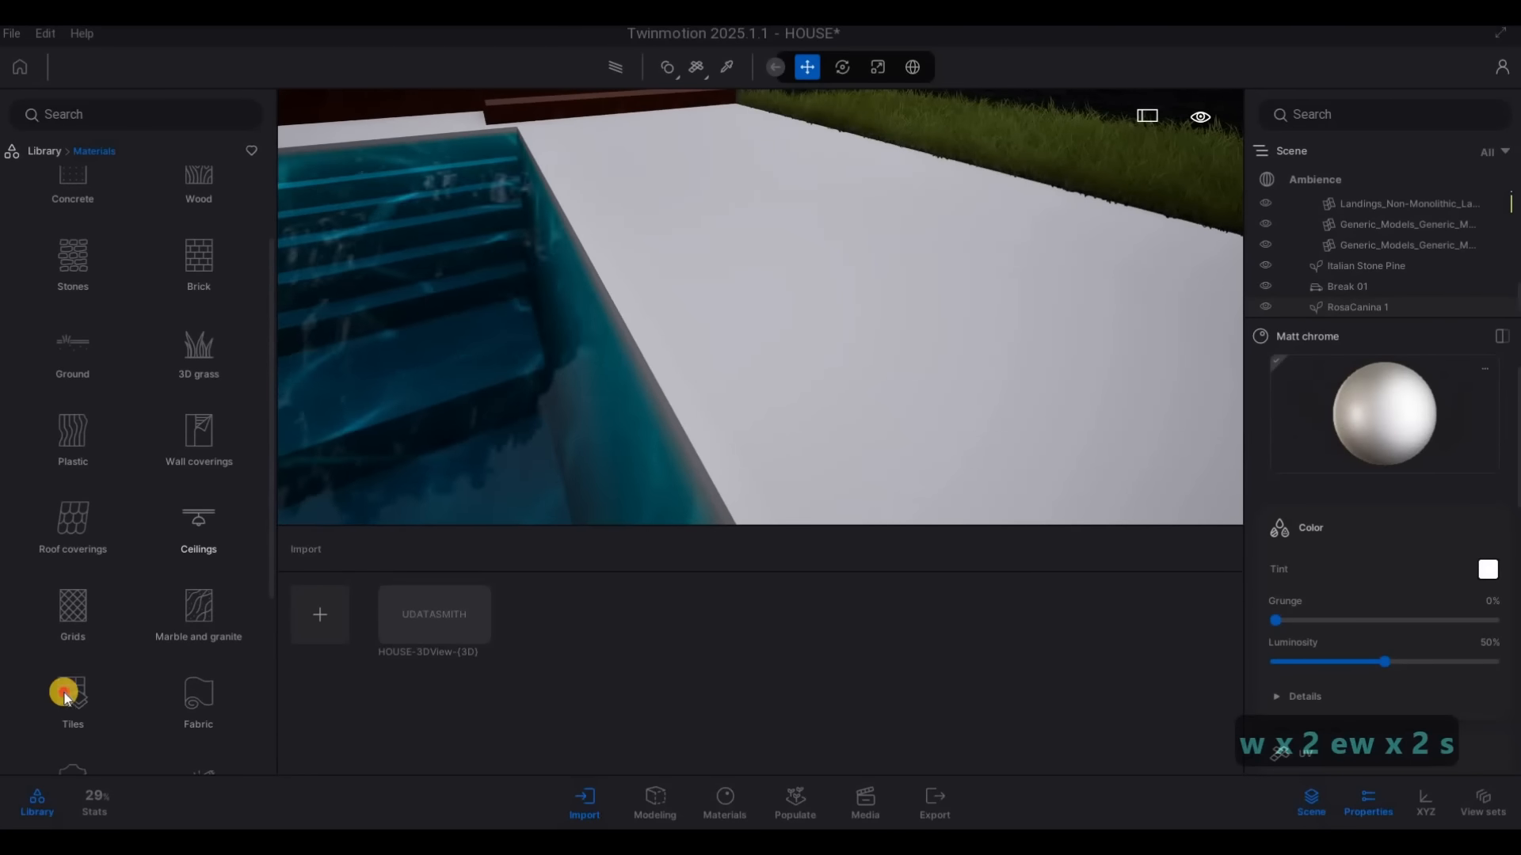
{"action": "left_click", "coordinate": [64, 682]}
{"action": "mouse_move", "coordinate": [198, 315]}
{"action": "left_click_drag", "start_coordinate": [198, 315], "coordinate": [609, 321]}
{"action": "key", "text": "s"}
{"action": "key", "text": "s"}
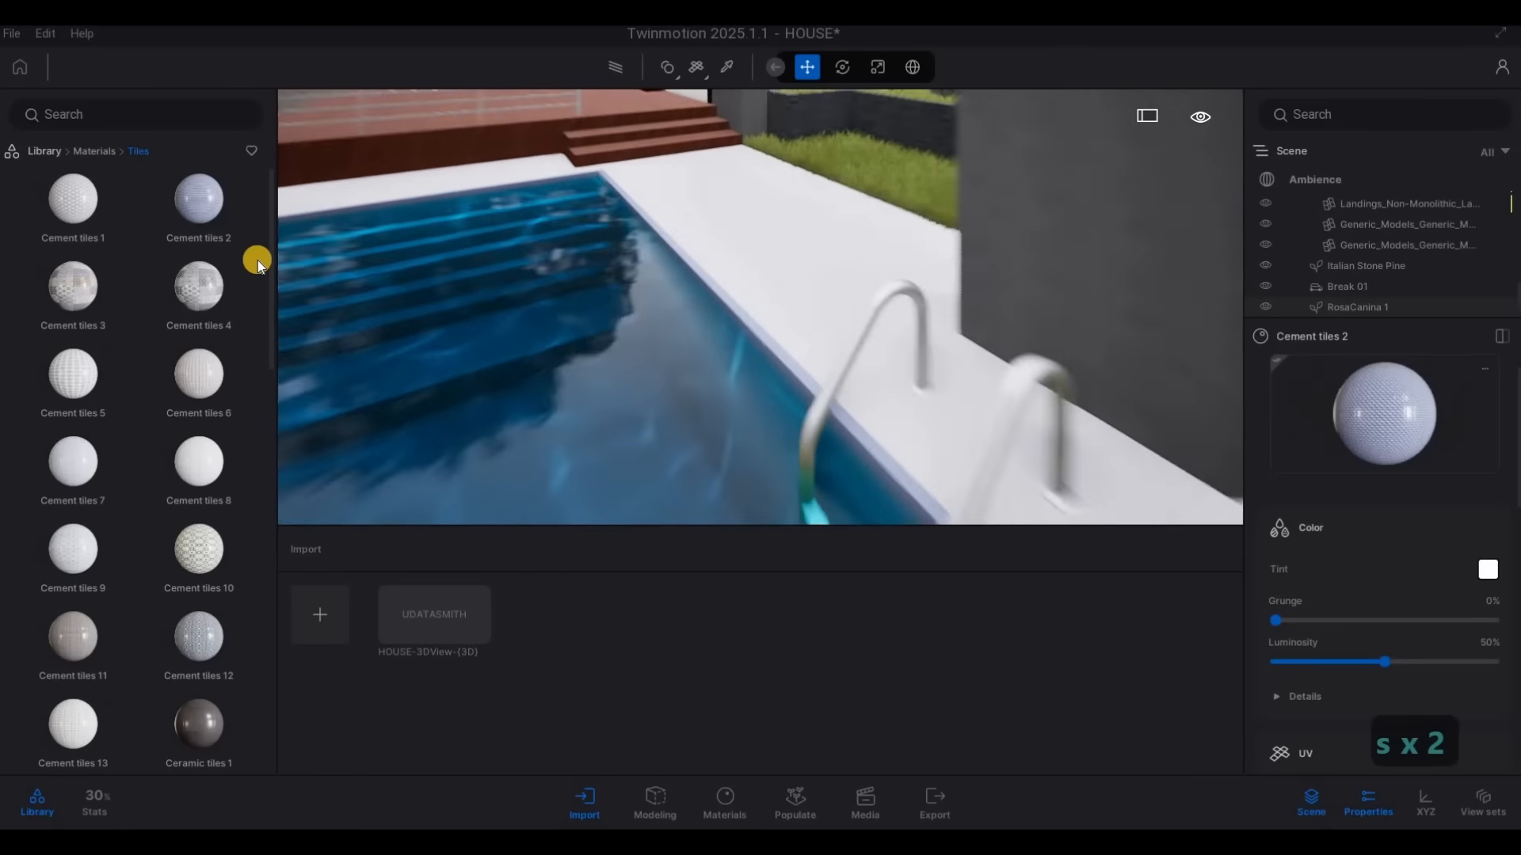
Apply the Bricks cobblestone ground material to the paving around the pool and set its texture scale to 3.30
{"action": "left_click", "coordinate": [44, 151]}
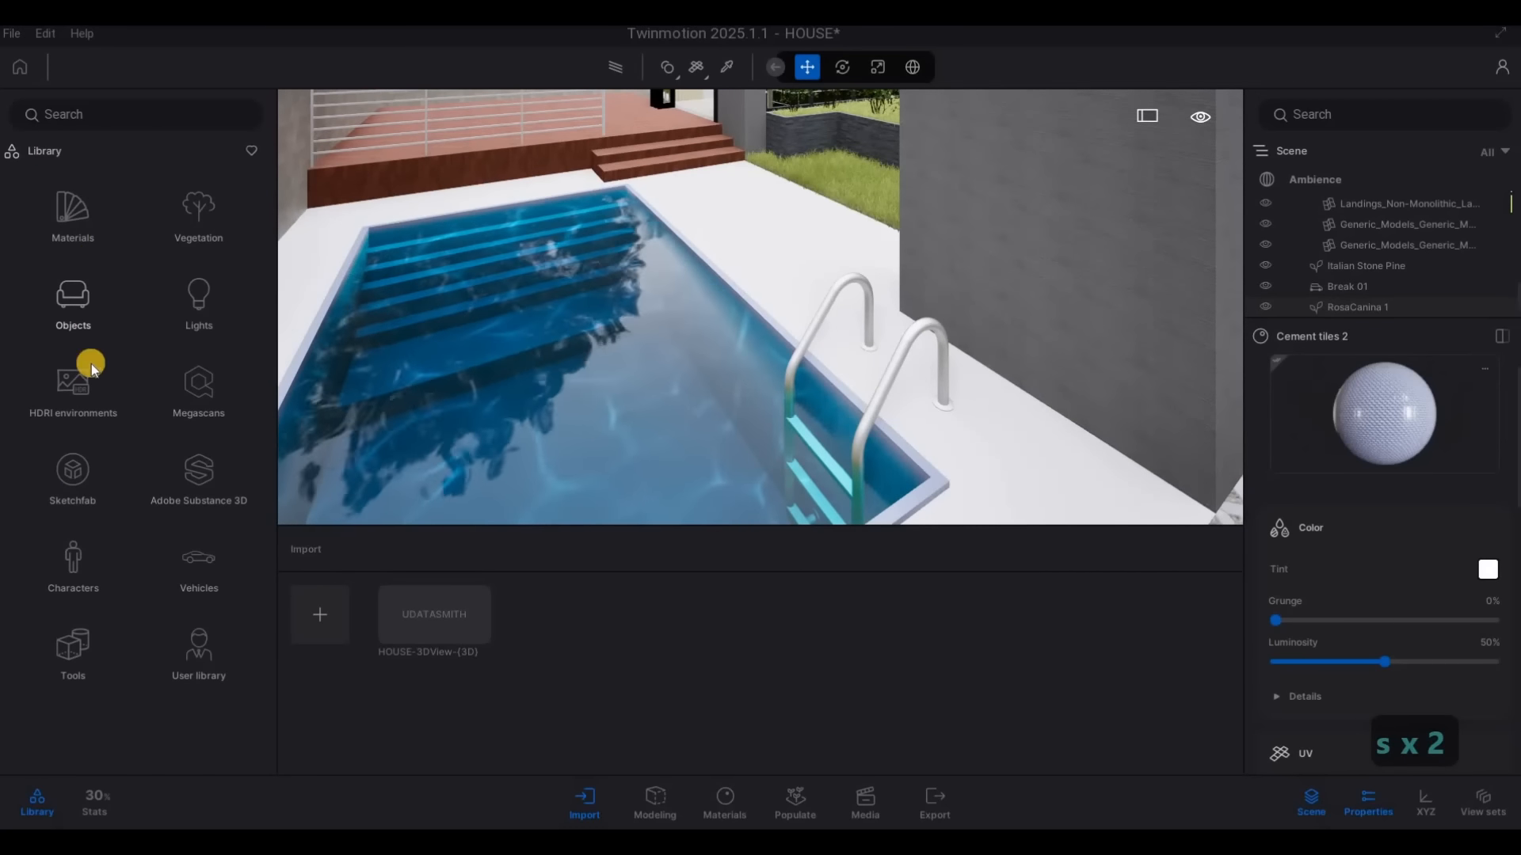
{"action": "left_click", "coordinate": [79, 222]}
{"action": "left_click", "coordinate": [84, 479]}
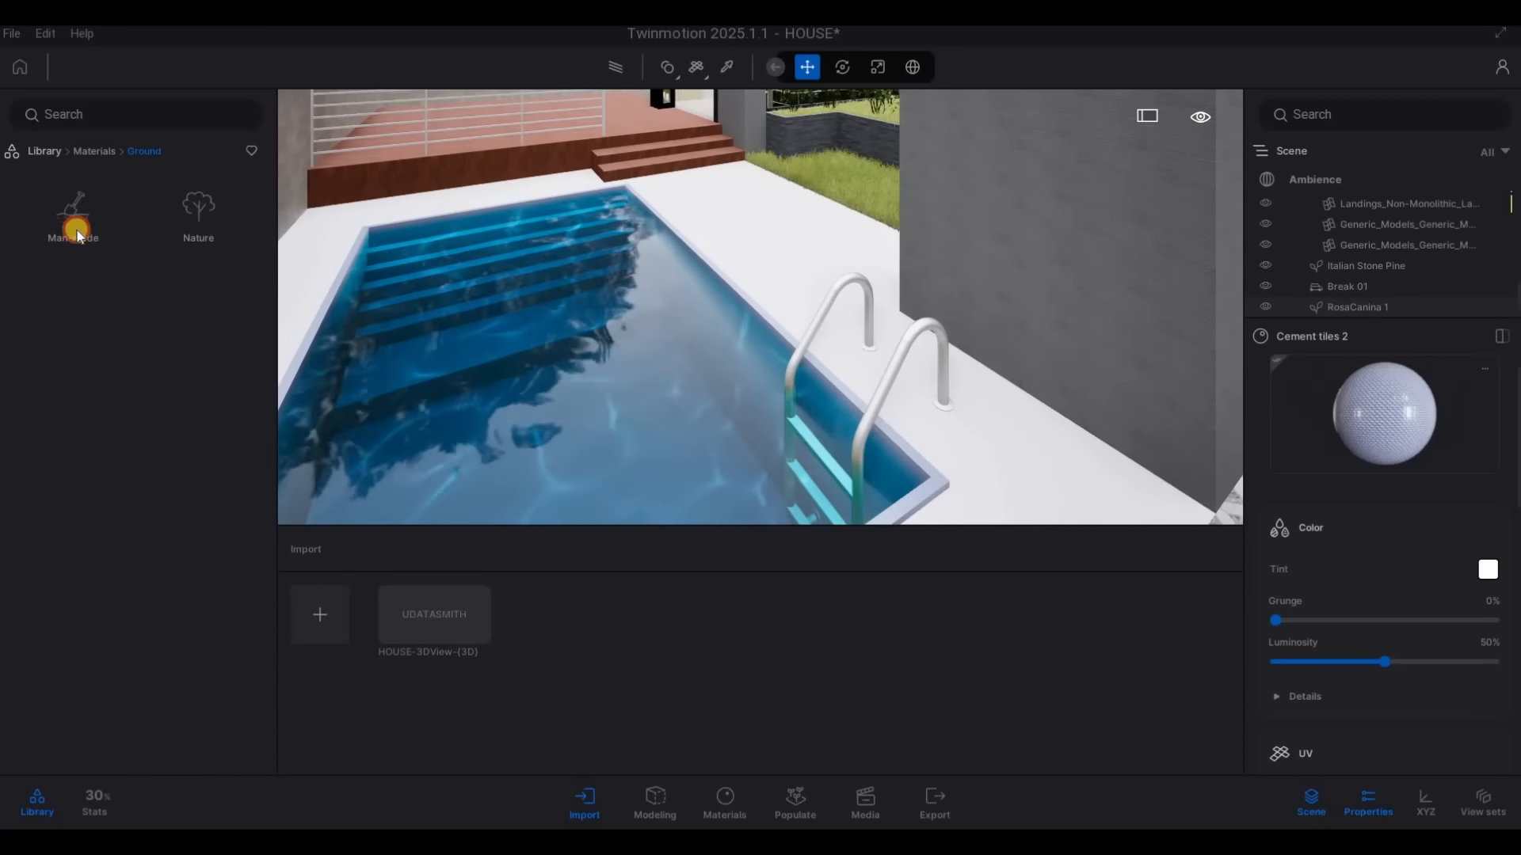
{"action": "scroll", "coordinate": [190, 622], "scroll_direction": "down", "scroll_amount": 5}
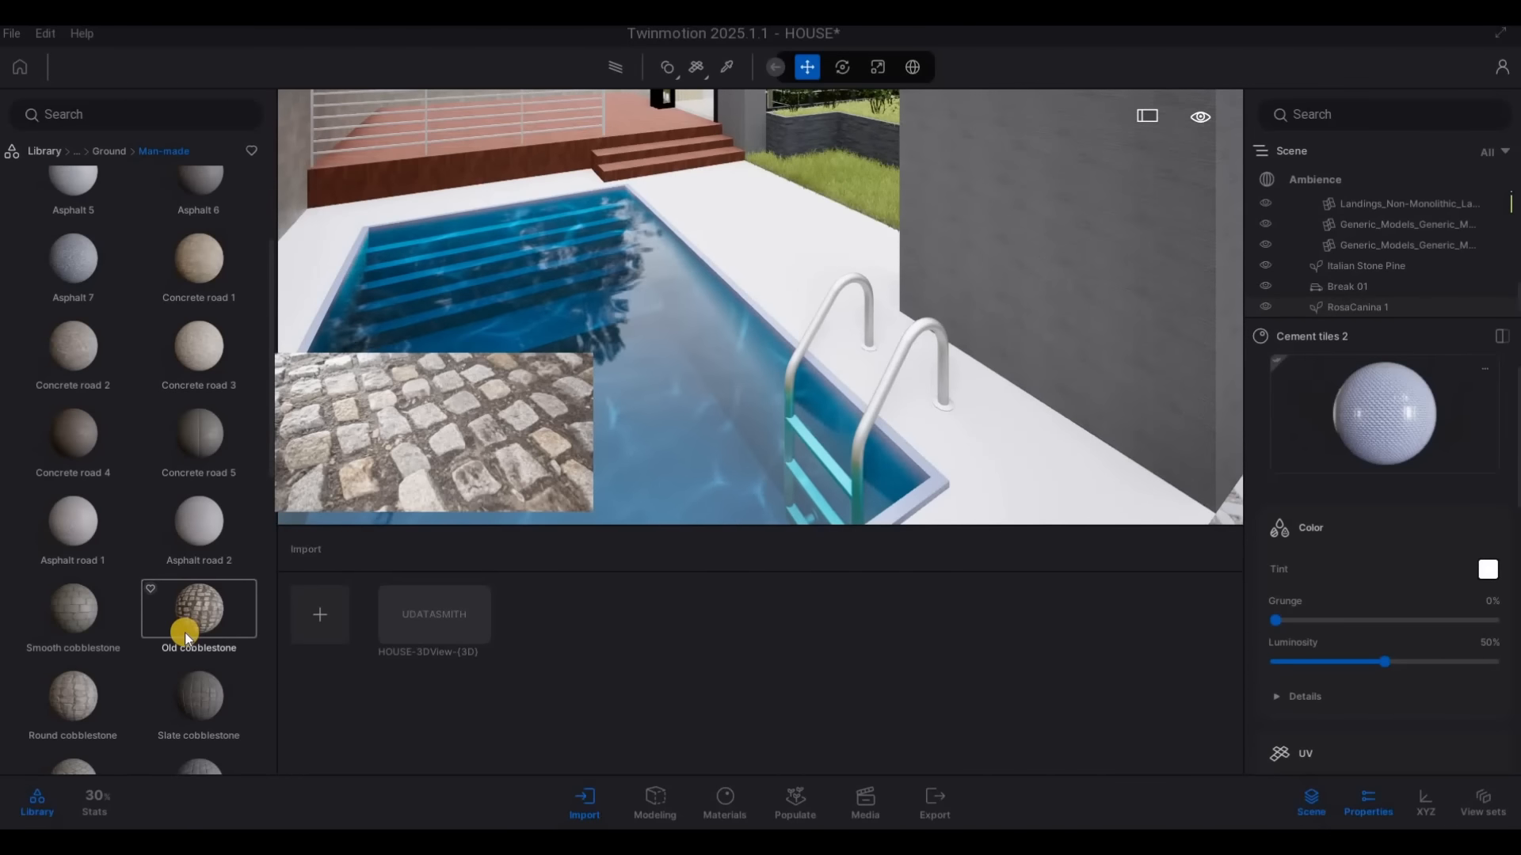
{"action": "left_click_drag", "start_coordinate": [185, 640], "coordinate": [762, 346]}
{"action": "key", "text": "d"}
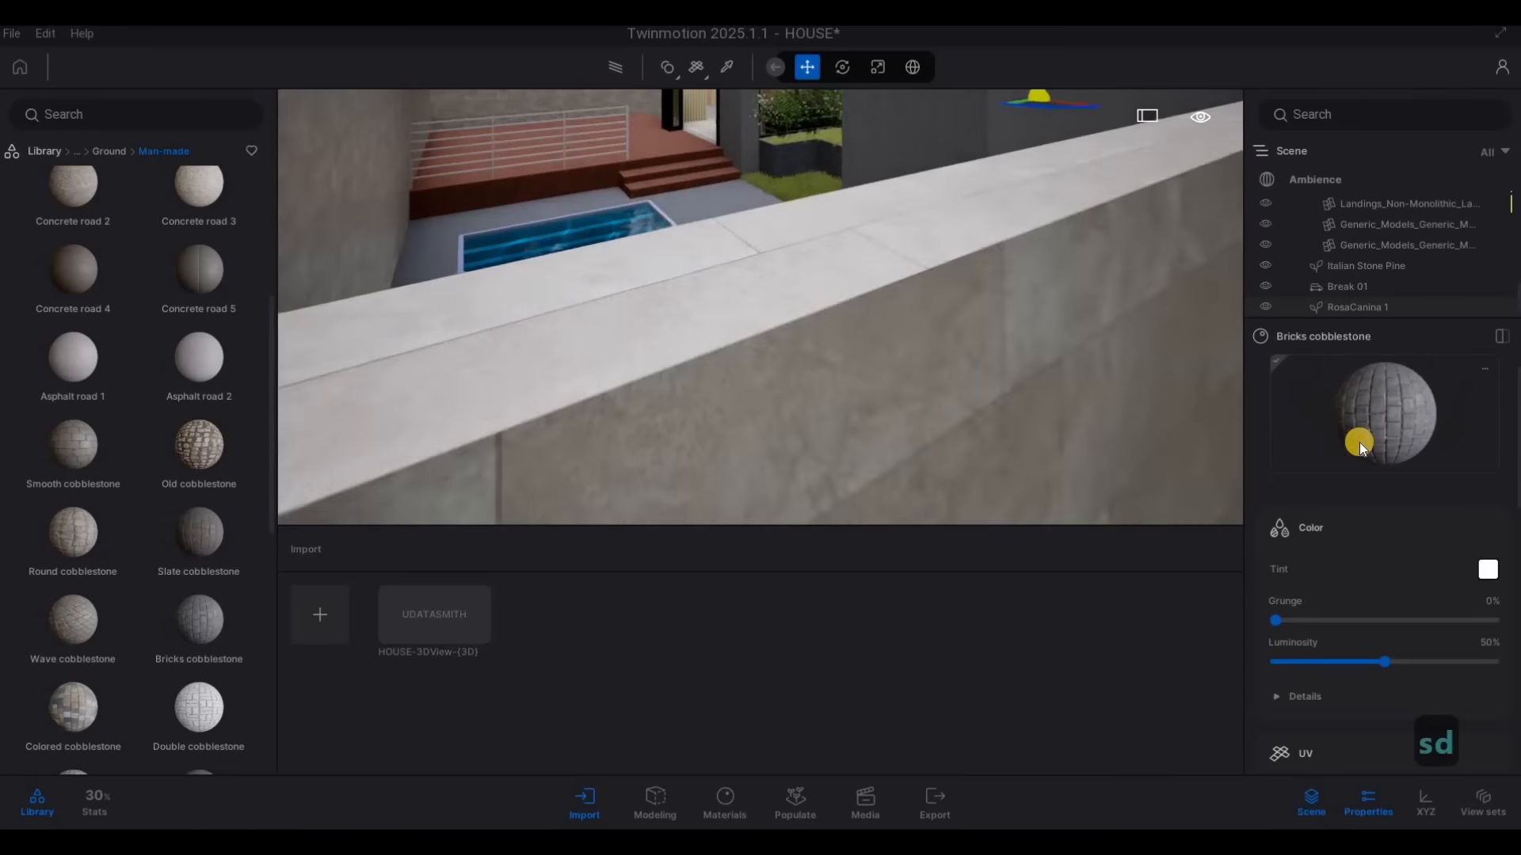
{"action": "key", "text": "w"}
{"action": "key", "text": "a"}
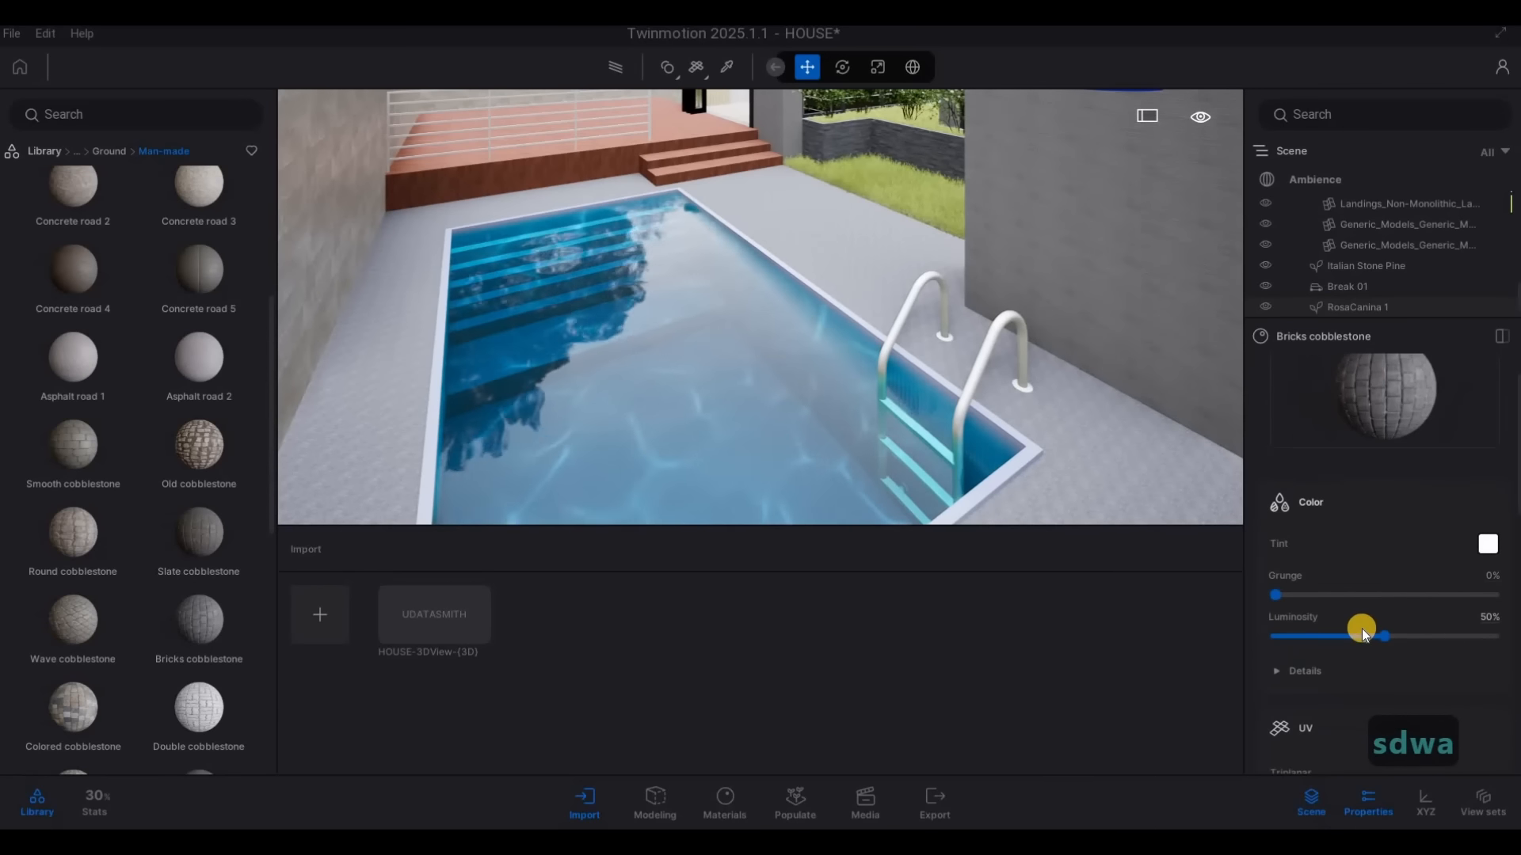
{"action": "scroll", "coordinate": [1361, 629], "scroll_direction": "down", "scroll_amount": 4}
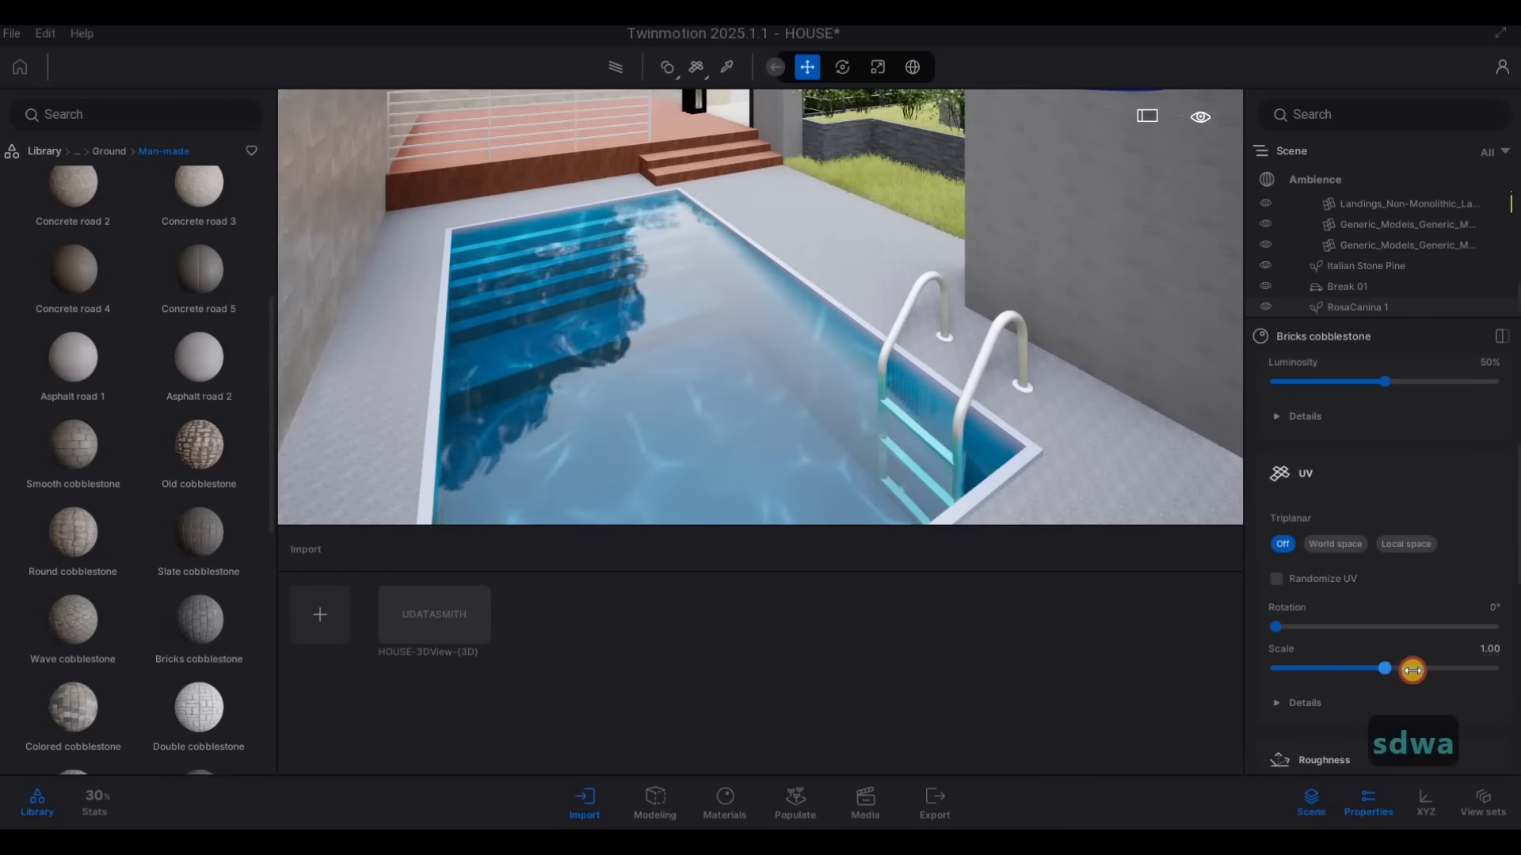
Sample the concrete material of the upper facade with the material picker to inspect its settings
{"action": "key", "text": "s"}
{"action": "key", "text": "s"}
{"action": "key", "text": "q"}
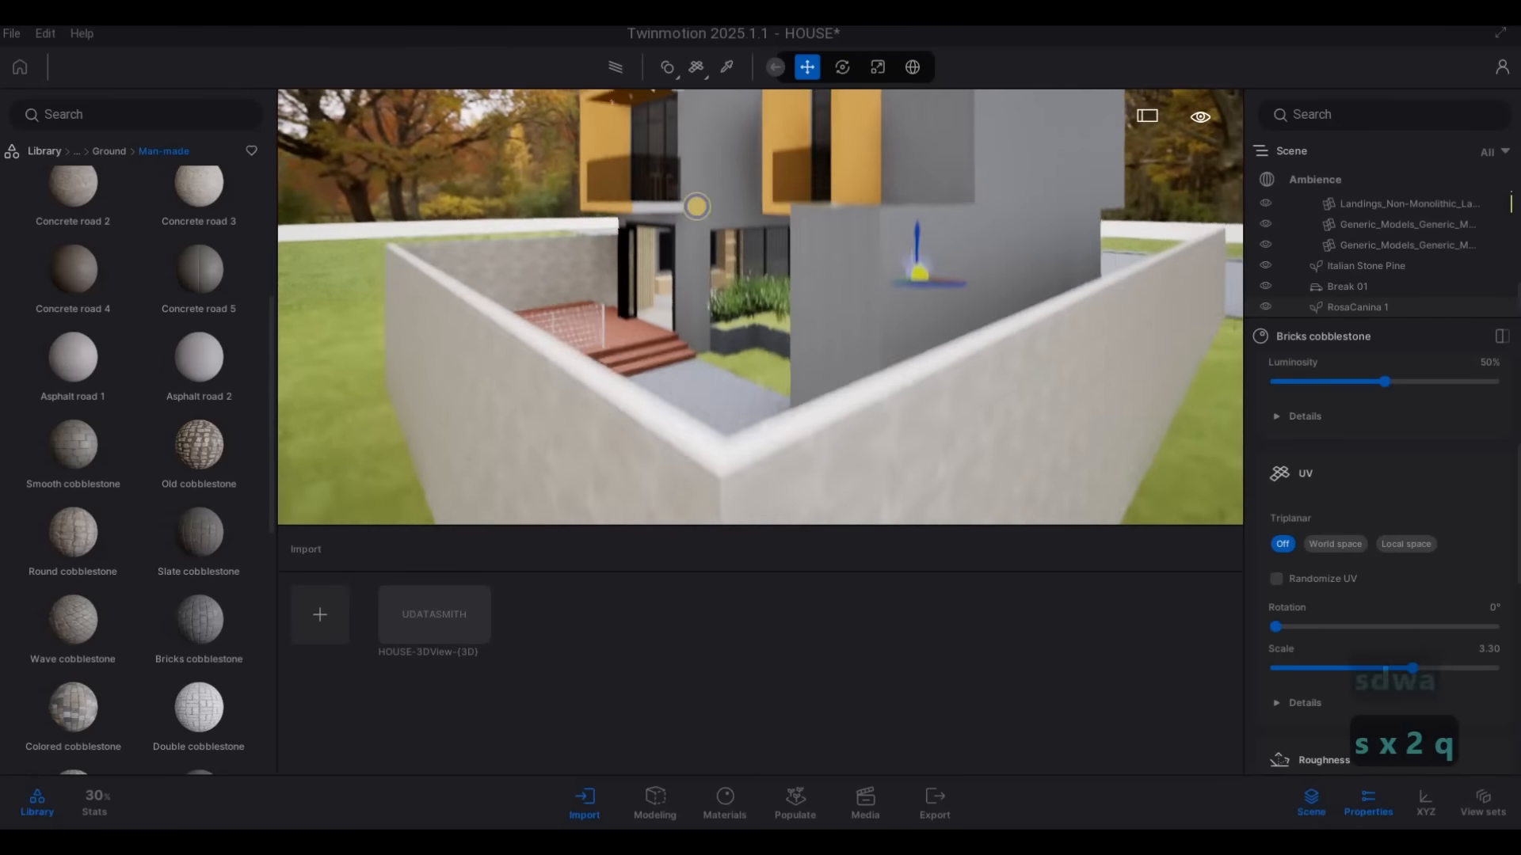
{"action": "key", "text": "w"}
{"action": "key", "text": "d"}
{"action": "key", "text": "d"}
{"action": "key", "text": "d"}
{"action": "key", "text": "d"}
{"action": "key", "text": "d"}
{"action": "key", "text": "d"}
{"action": "key", "text": "d"}
{"action": "key", "text": "a"}
{"action": "key", "text": "a"}
{"action": "key", "text": "a"}
{"action": "key", "text": "w"}
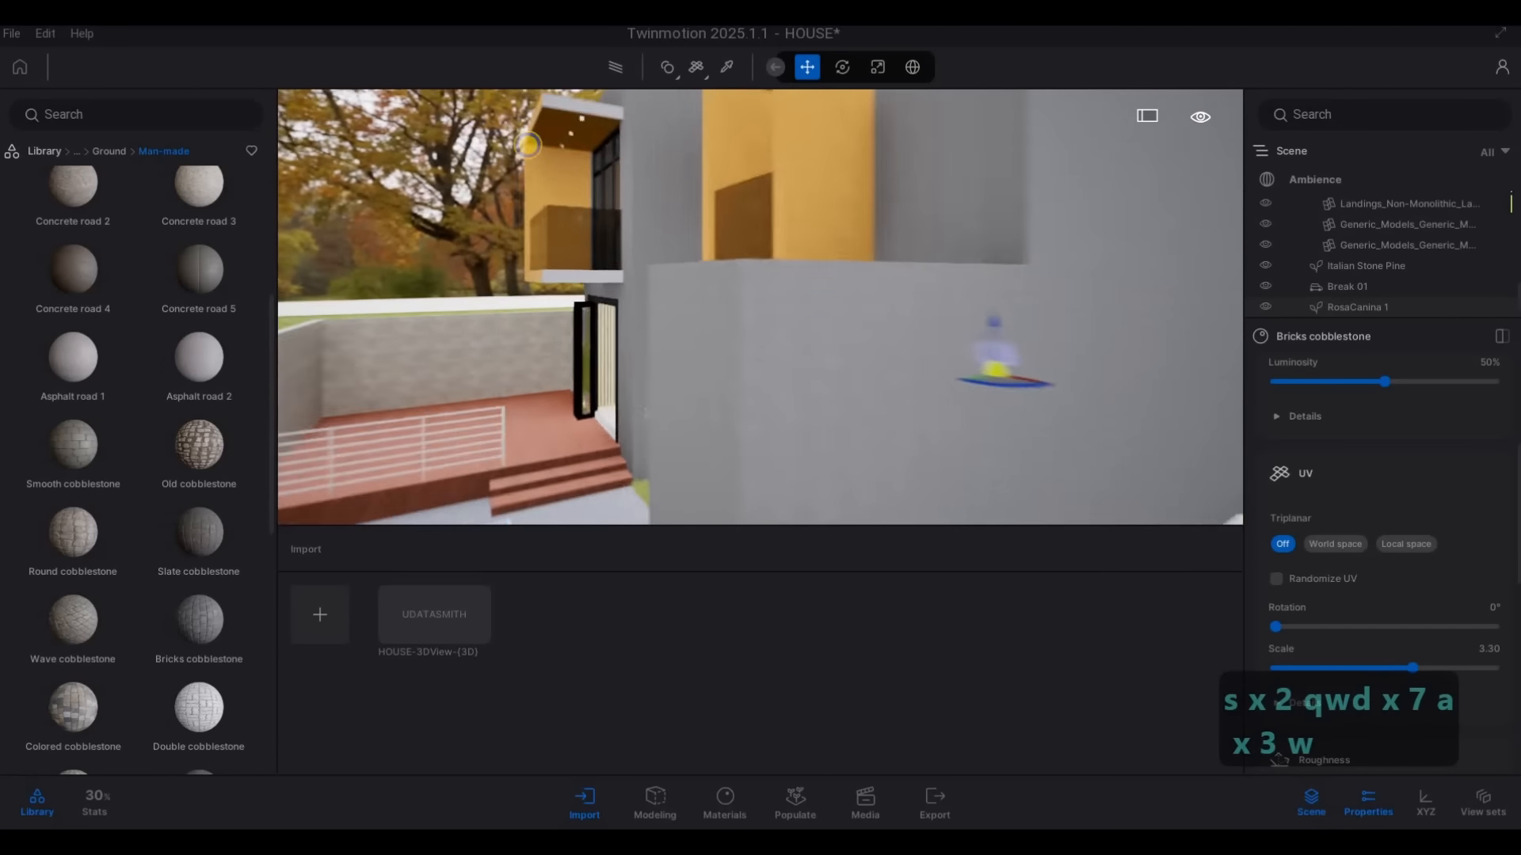
{"action": "key", "text": "d"}
{"action": "key", "text": "s"}
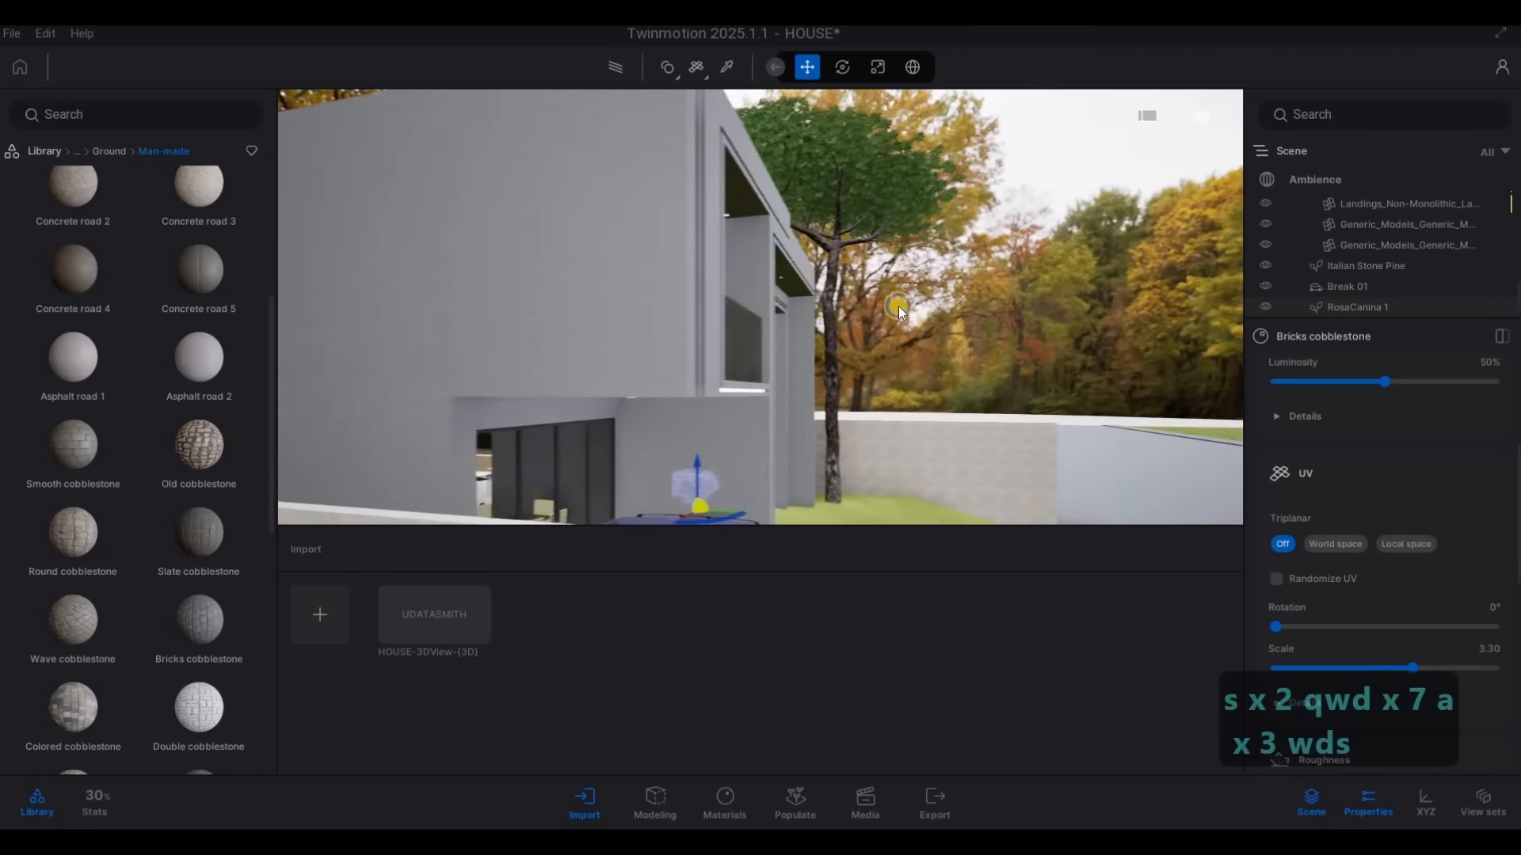
{"action": "key", "text": "d"}
{"action": "key", "text": "w"}
{"action": "left_click", "coordinate": [721, 69]}
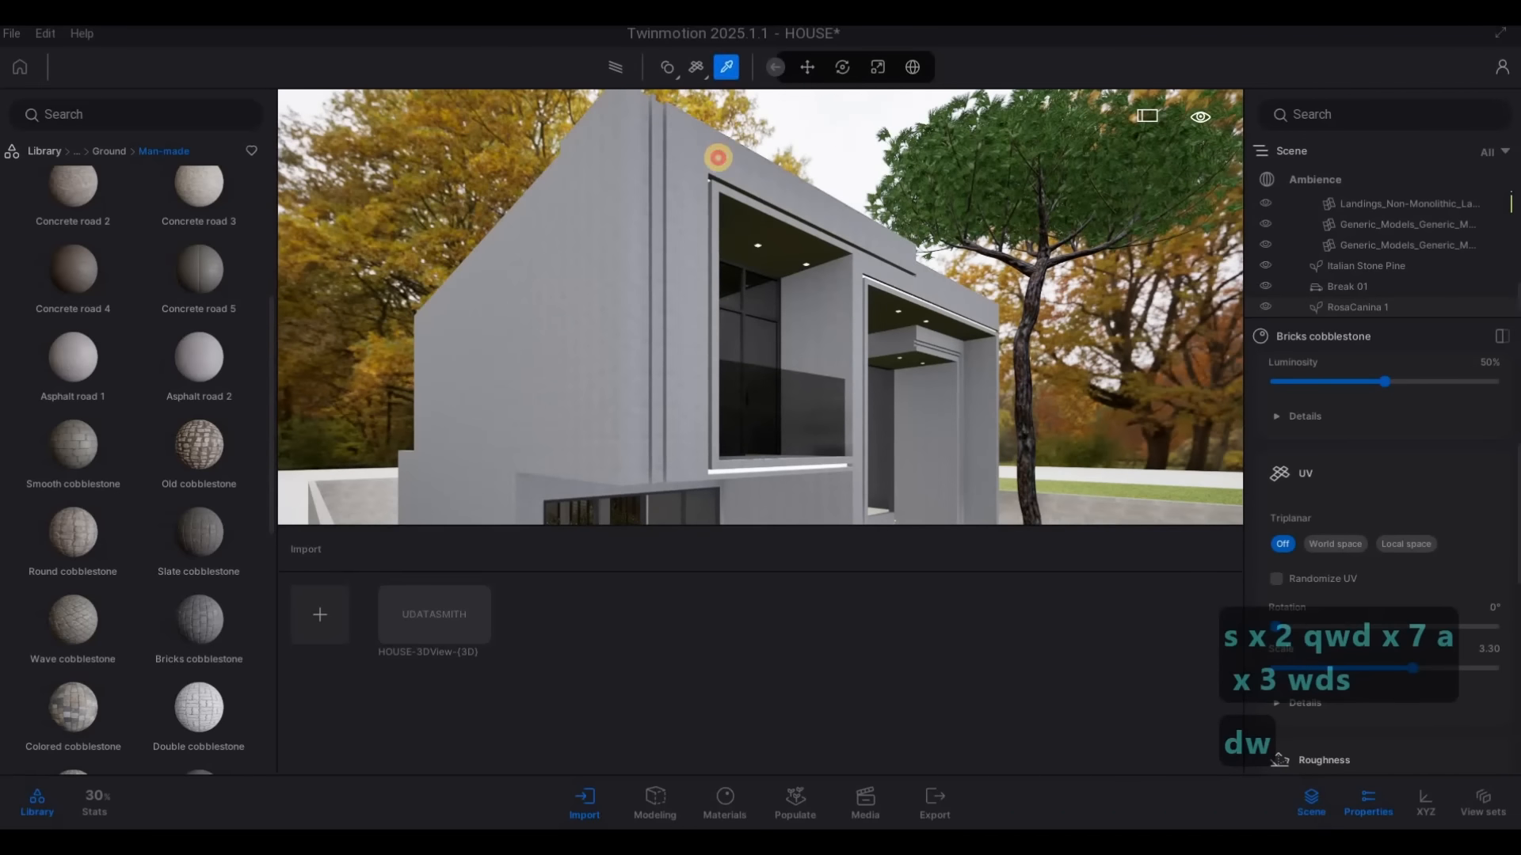
{"action": "key", "text": "w"}
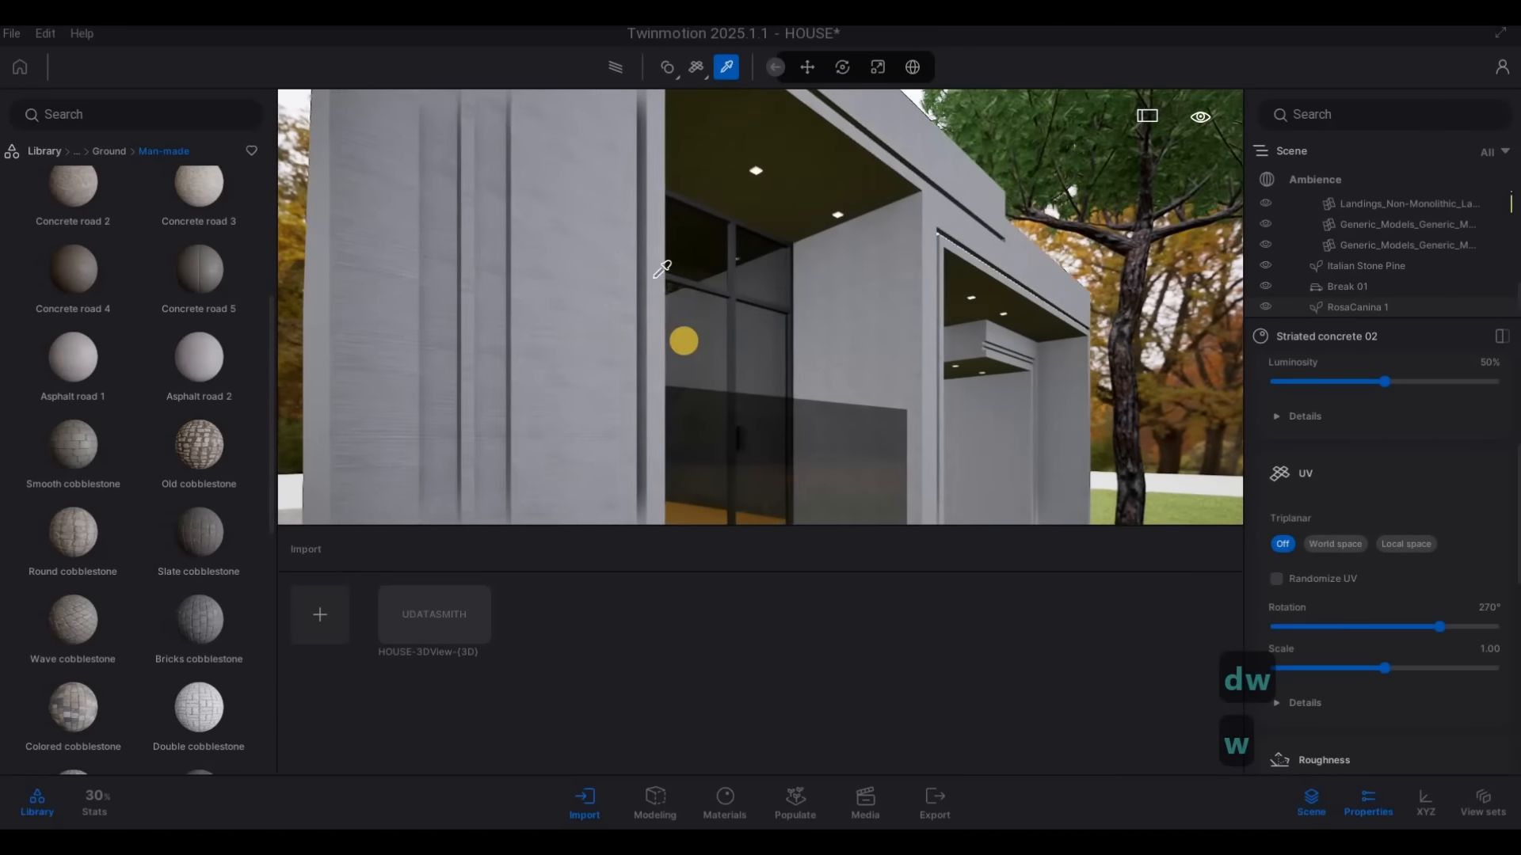
{"action": "key", "text": "s"}
{"action": "key", "text": "d"}
{"action": "key", "text": "w"}
{"action": "key", "text": "Escape"}
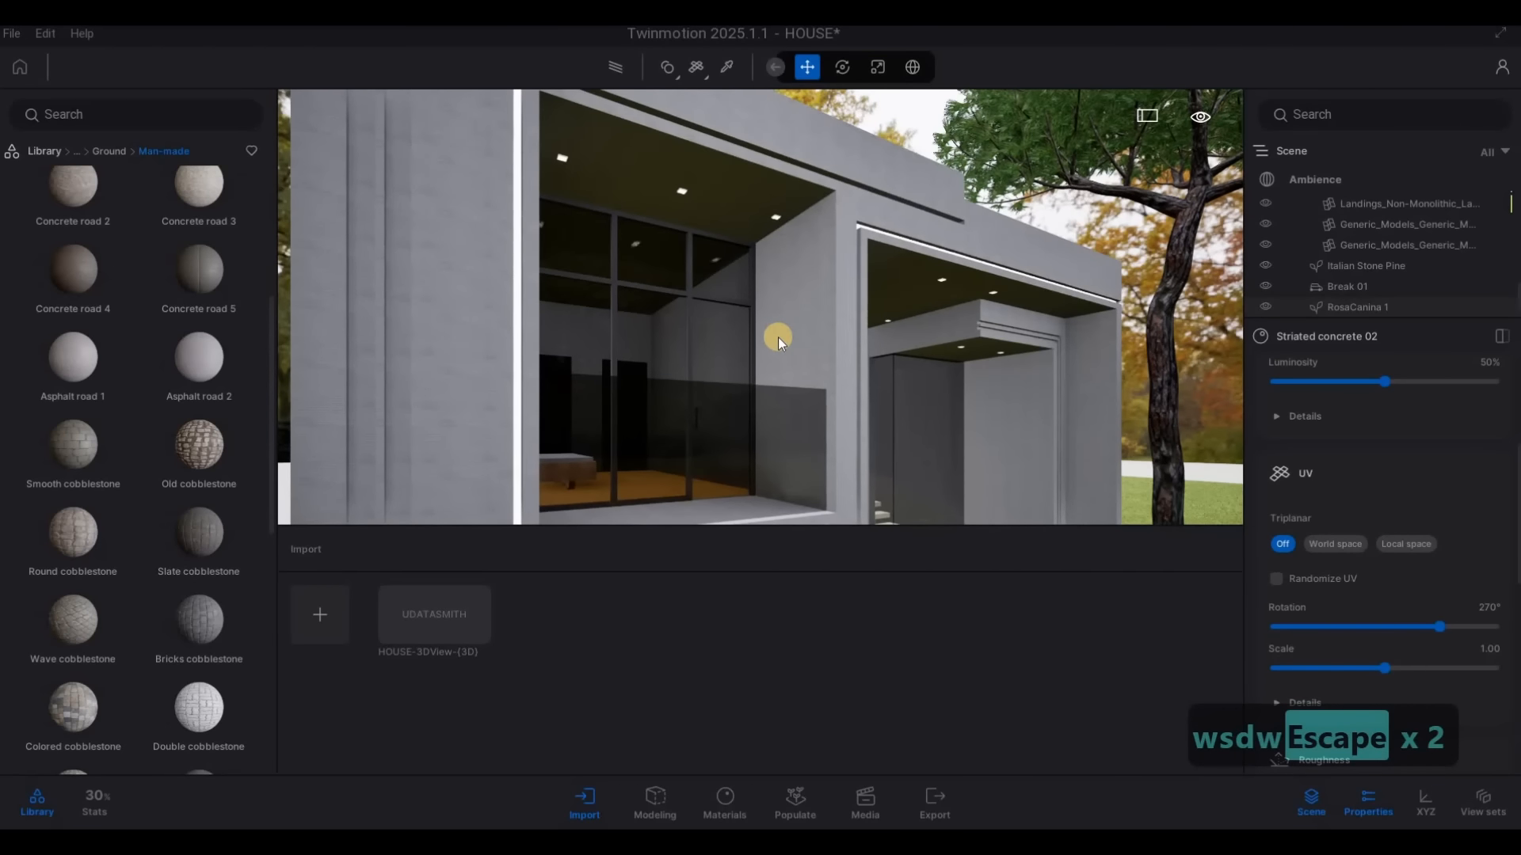
Undo the recent edits back to before the RosaCanina 1 bushes were placed
{"action": "left_click_drag", "start_coordinate": [777, 336], "coordinate": [686, 326]}
{"action": "key", "text": "ctrl+z"}
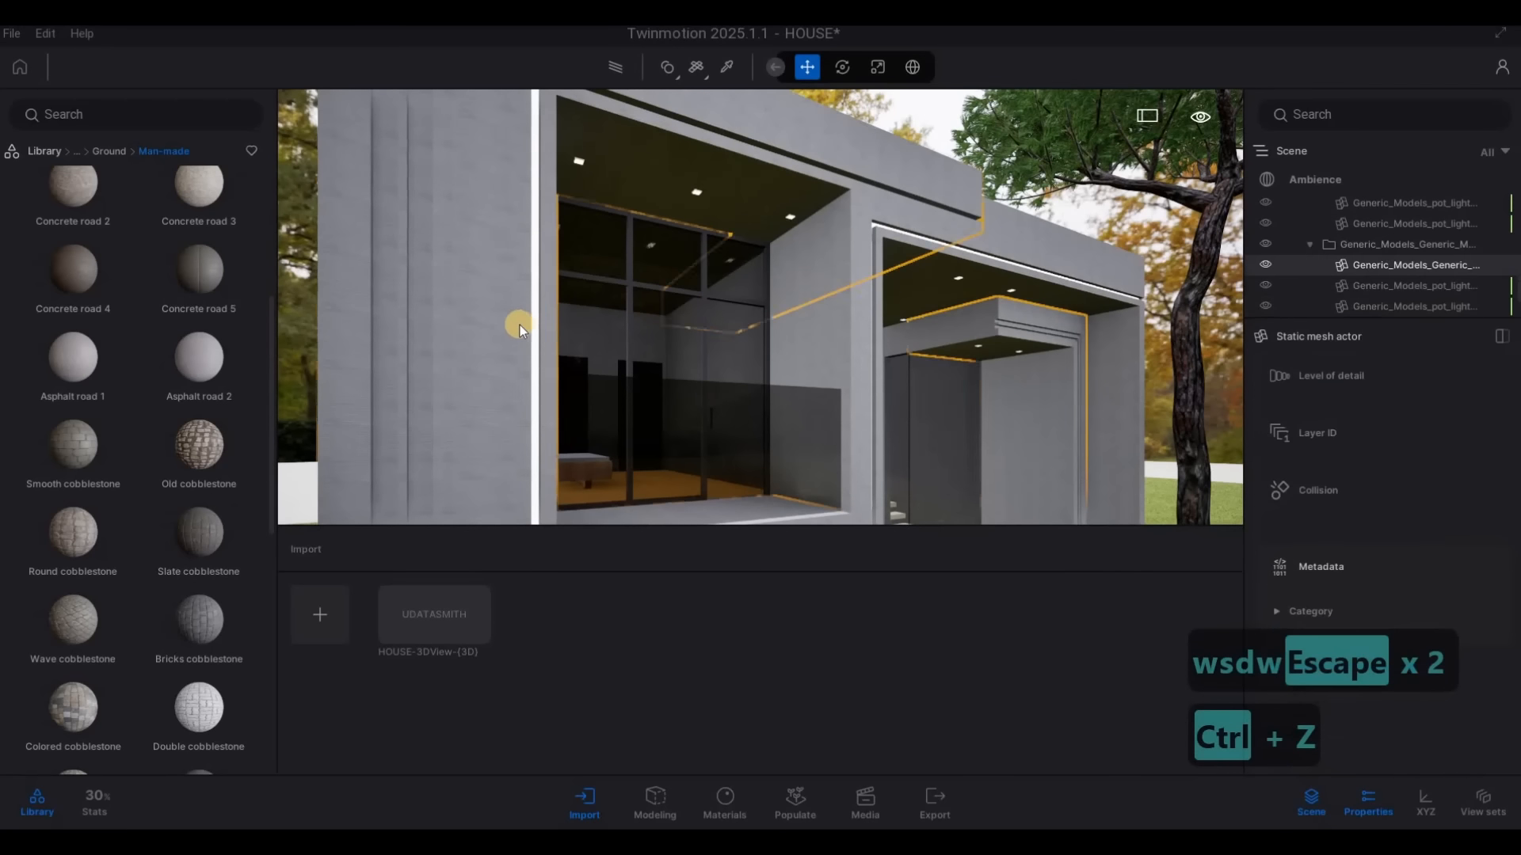
{"action": "key", "text": "ctrl+z"}
{"action": "key", "text": "ctrl+z"}
{"action": "key", "text": "ctrl+z"}
{"action": "key", "text": "ctrl+z"}
{"action": "key", "text": "ctrl+z"}
{"action": "key", "text": "ctrl+z"}
{"action": "key", "text": "ctrl+z"}
{"action": "key", "text": "ctrl+z"}
{"action": "key", "text": "ctrl+z"}
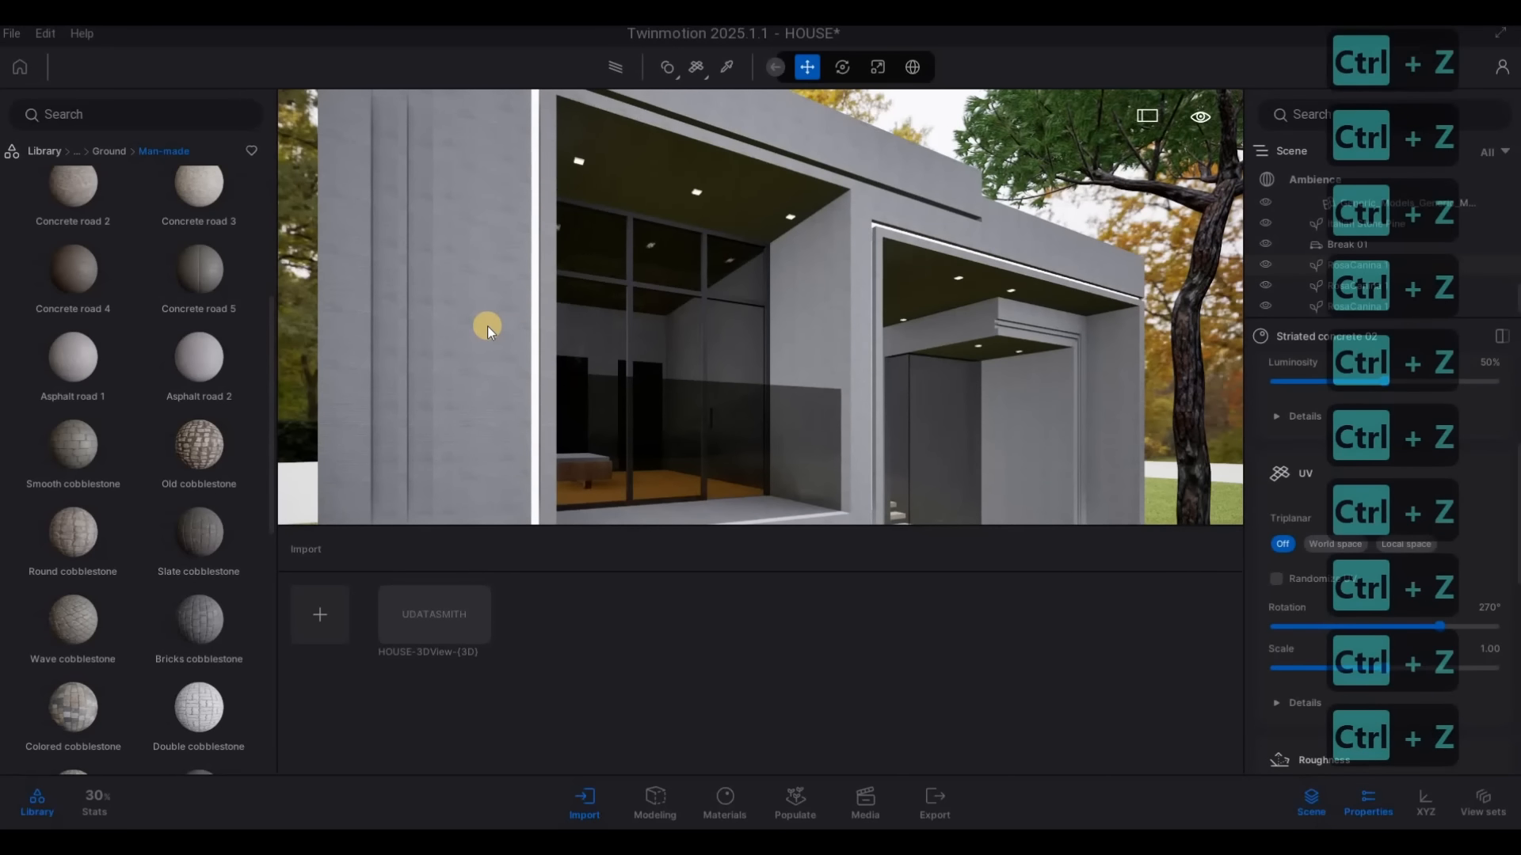
{"action": "left_click_drag", "start_coordinate": [631, 326], "coordinate": [550, 326]}
{"action": "key", "text": "Escape"}
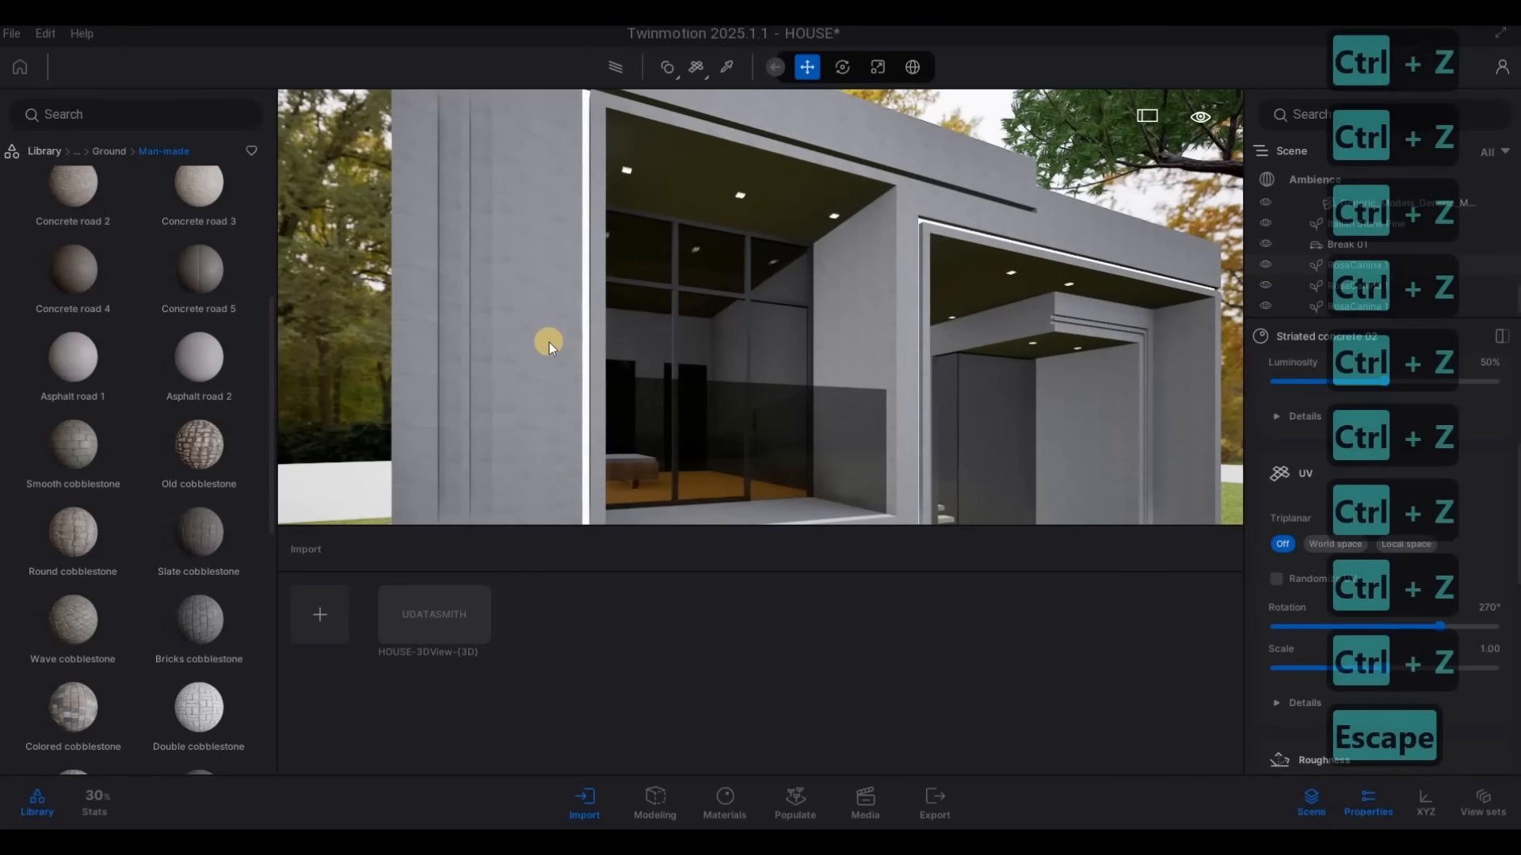
{"action": "key", "text": "ctrl+z"}
{"action": "key", "text": "ctrl+z"}
{"action": "key", "text": "ctrl+z"}
{"action": "key", "text": "ctrl+z"}
{"action": "key", "text": "ctrl+z"}
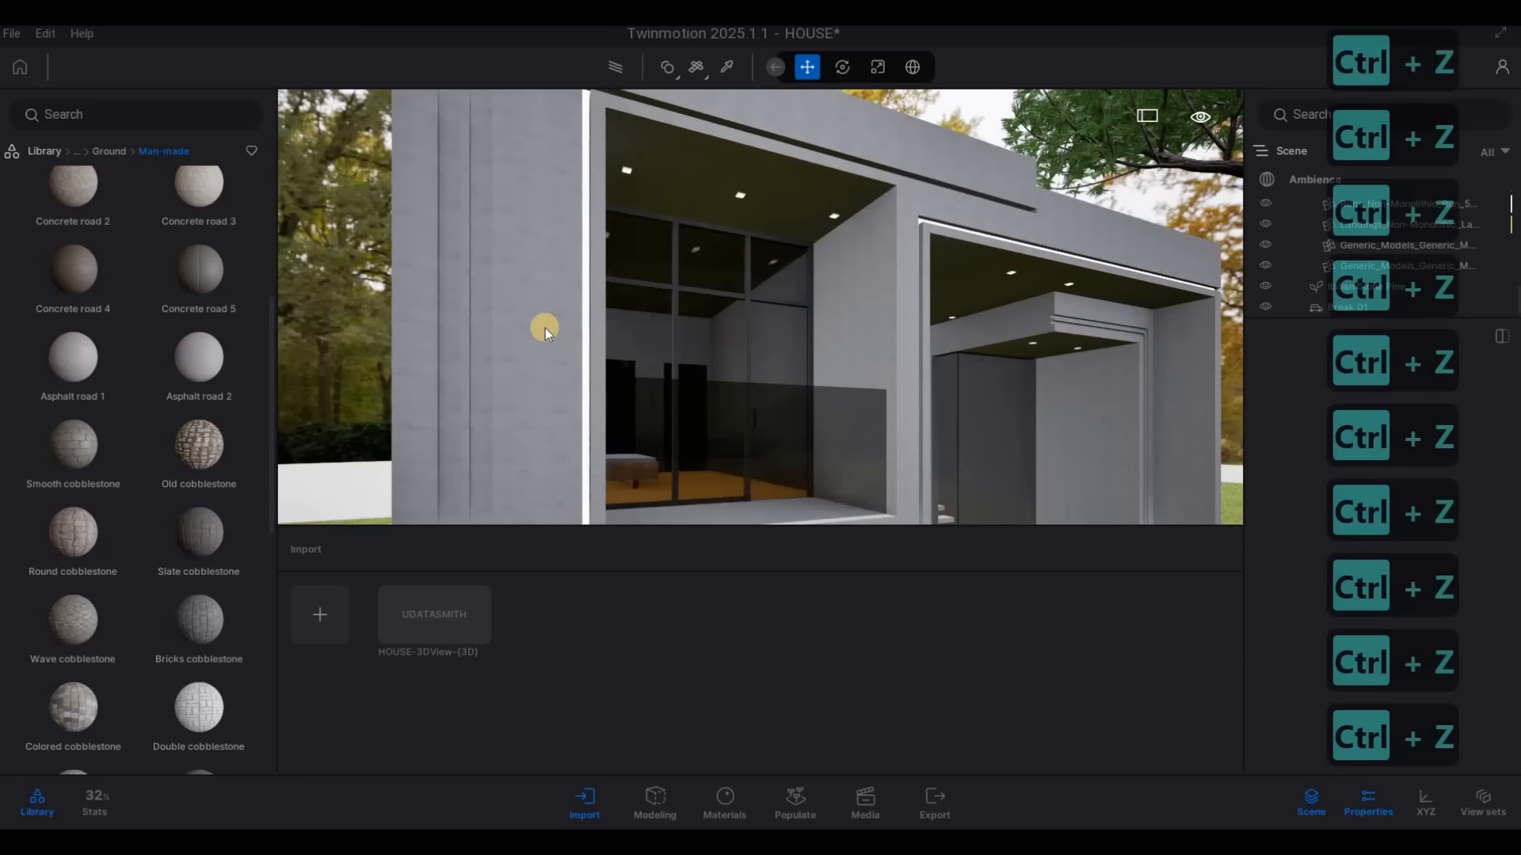
Examine the front of the house, including the facade, the entrance planter and the parked car, from several viewpoints
{"action": "key", "text": "d"}
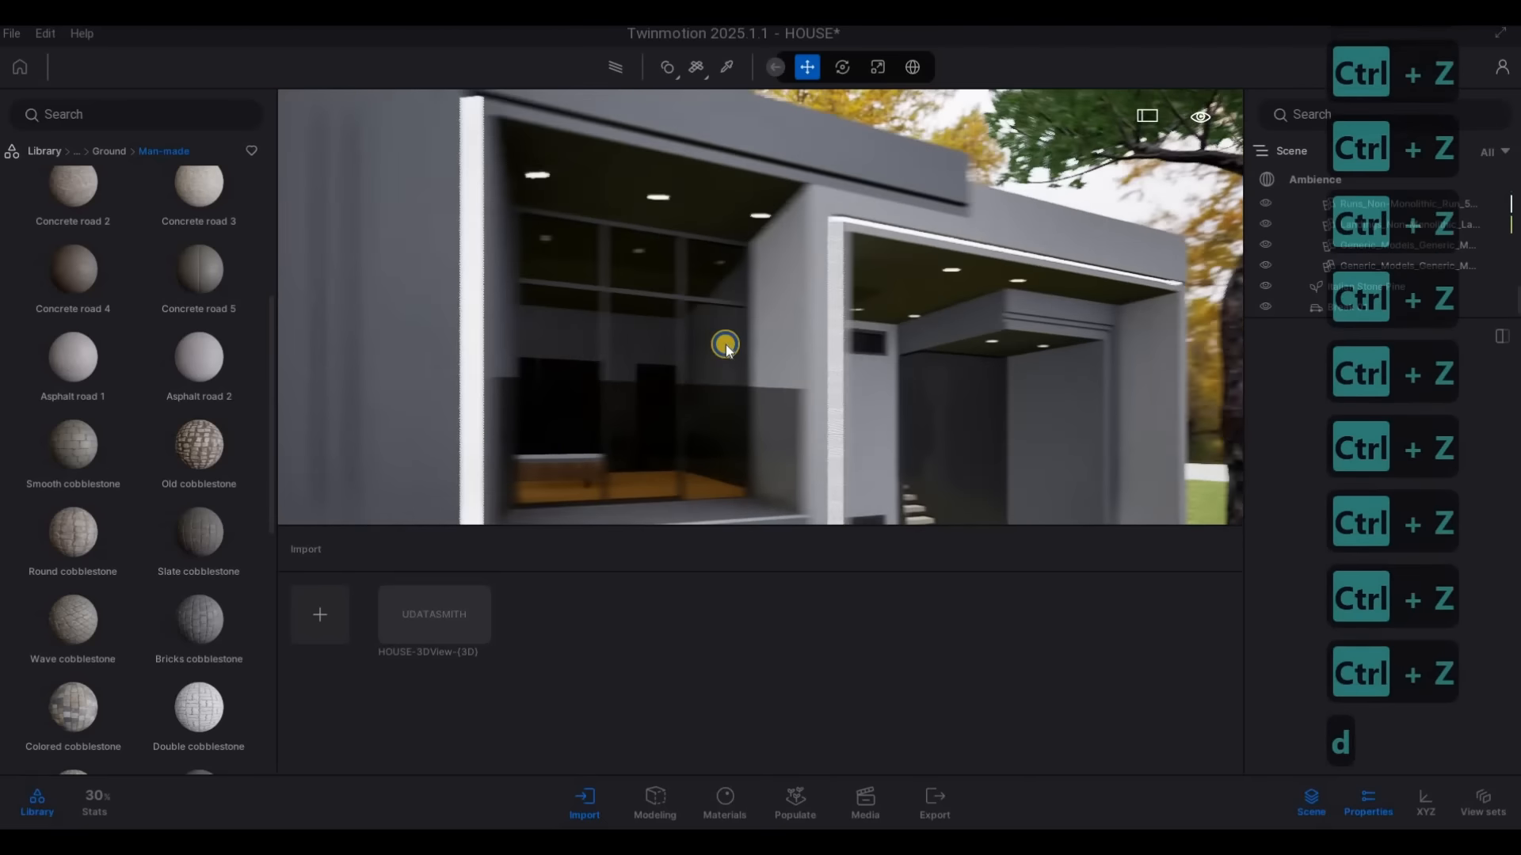
{"action": "key", "text": "d"}
{"action": "key", "text": "w"}
{"action": "key", "text": "w"}
{"action": "key", "text": "a"}
{"action": "key", "text": "s"}
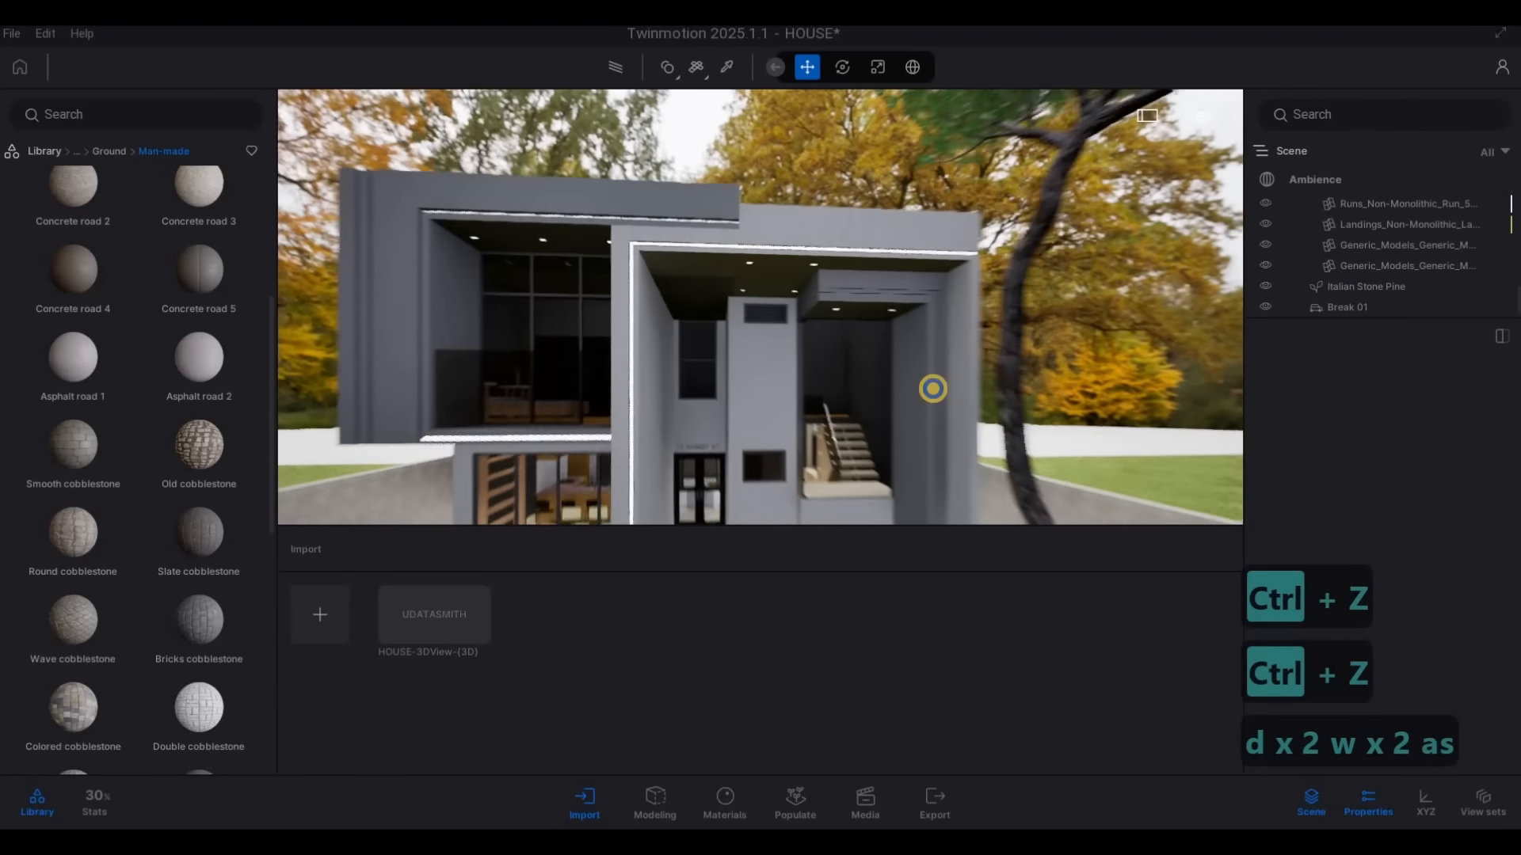
{"action": "key", "text": "s"}
{"action": "key", "text": "a"}
{"action": "key", "text": "w"}
{"action": "key", "text": "d"}
{"action": "key", "text": "d"}
{"action": "key", "text": "s"}
{"action": "key", "text": "e"}
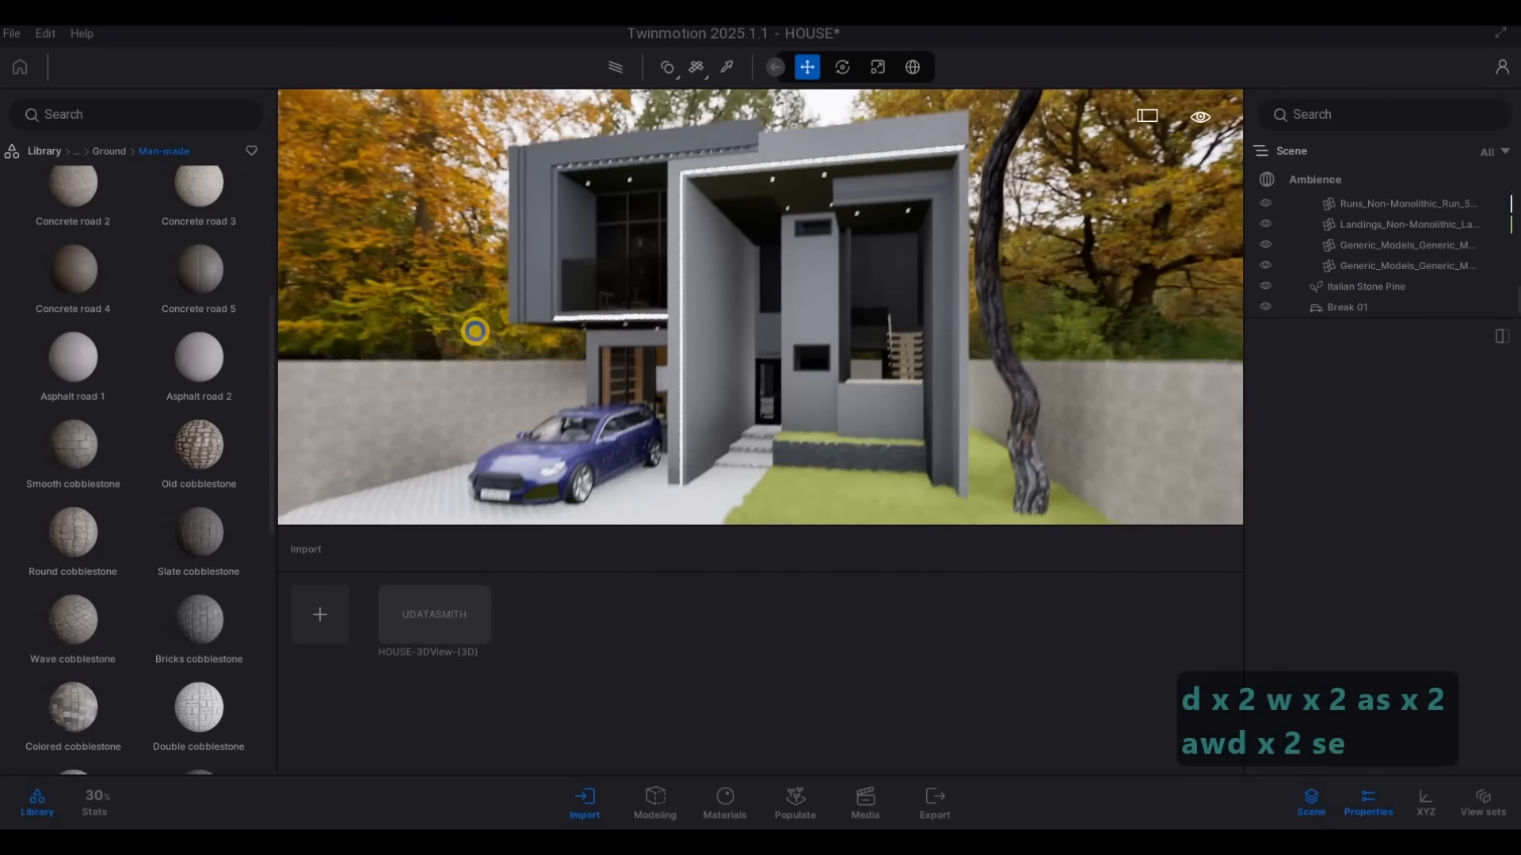
{"action": "key", "text": "d"}
{"action": "key", "text": "a"}
{"action": "key", "text": "w"}
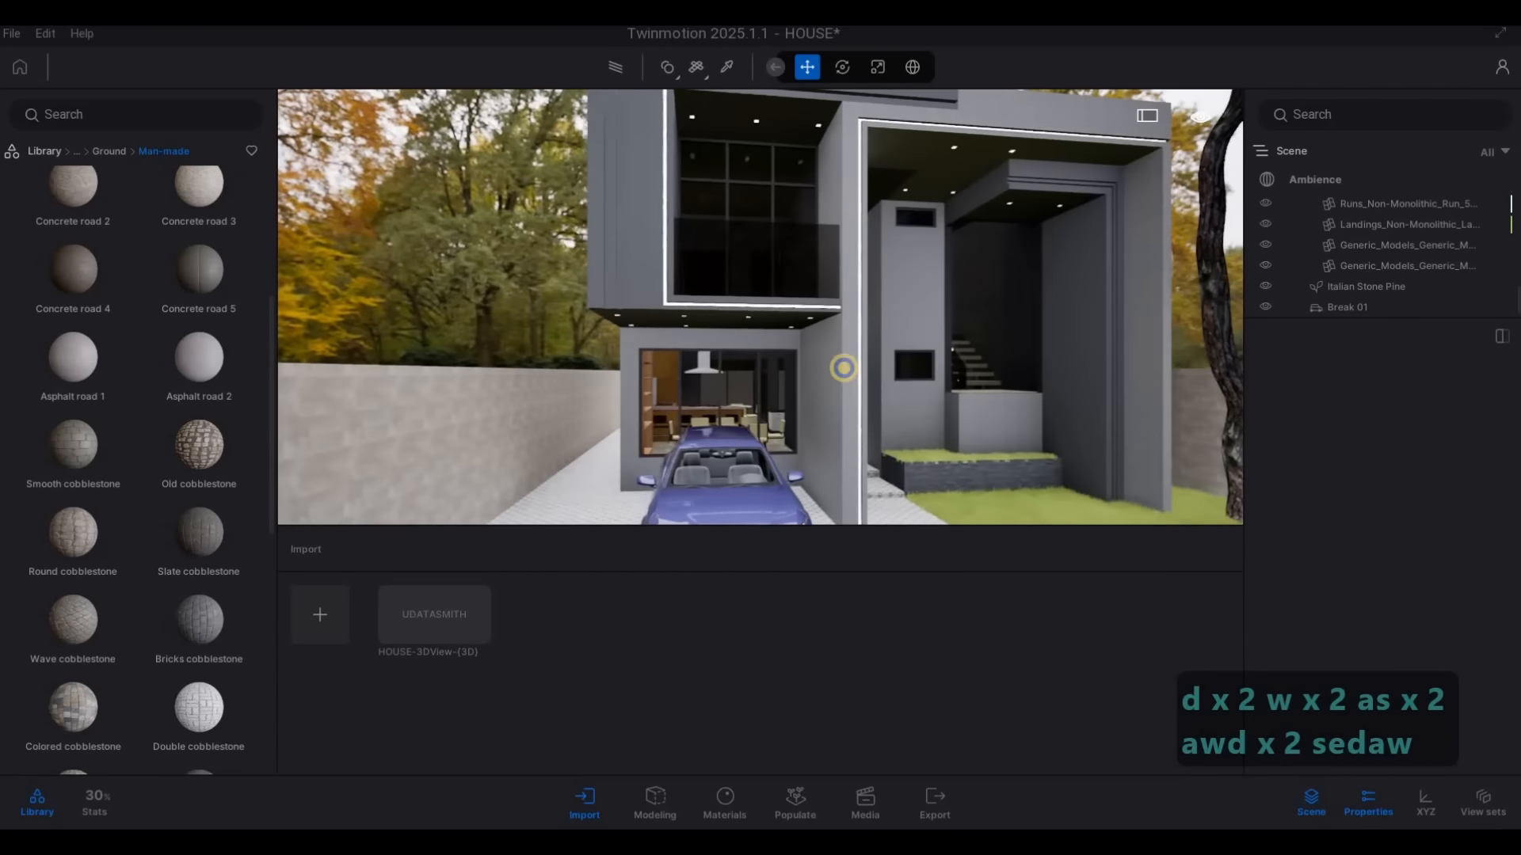
Apply the Bricks cobblestone ground material to the paving around the pool and set its texture scale to 3.82
{"action": "key", "text": "w"}
{"action": "key", "text": "d"}
{"action": "key", "text": "w"}
{"action": "key", "text": "d"}
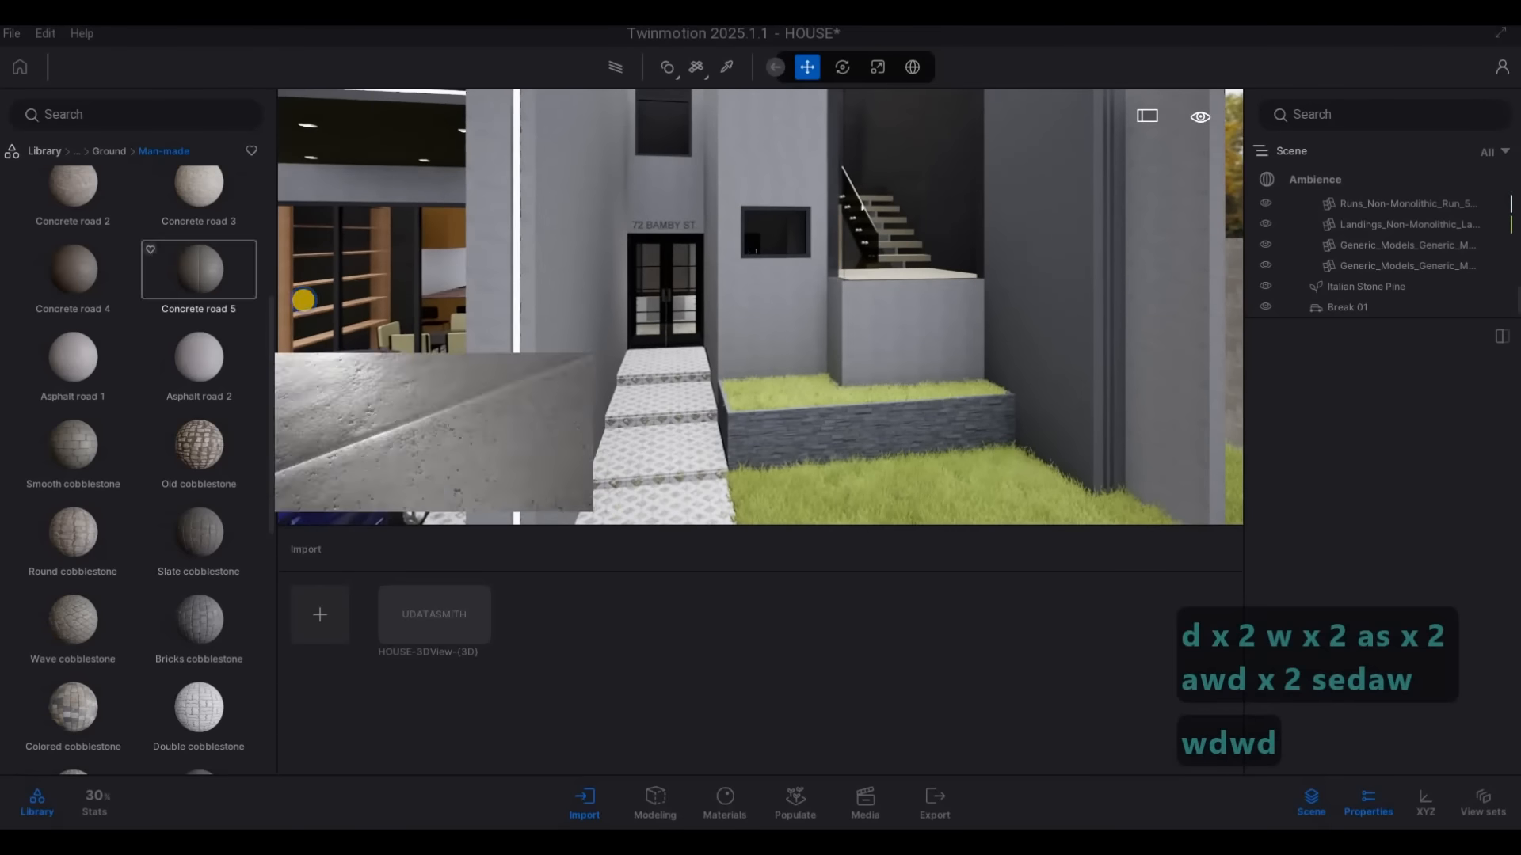
{"action": "key", "text": "a"}
{"action": "key", "text": "w"}
{"action": "key", "text": "w"}
{"action": "key", "text": "w"}
{"action": "key", "text": "w"}
{"action": "key", "text": "w"}
{"action": "key", "text": "w"}
{"action": "key", "text": "w"}
{"action": "key", "text": "w"}
{"action": "key", "text": "q"}
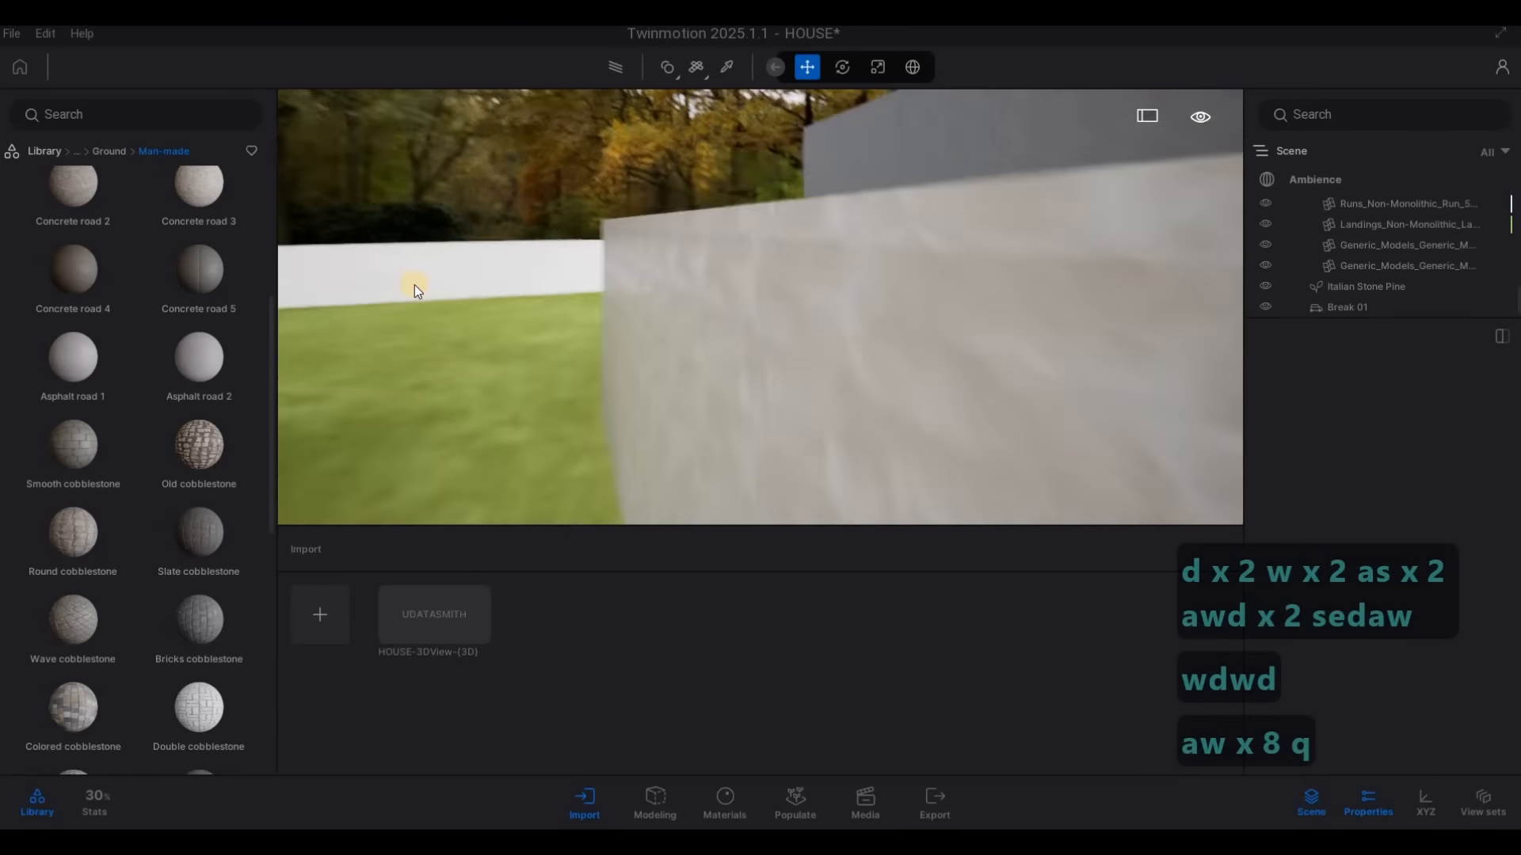
{"action": "key", "text": "a"}
{"action": "key", "text": "a"}
{"action": "key", "text": "a"}
{"action": "key", "text": "a"}
{"action": "key", "text": "a"}
{"action": "key", "text": "a"}
{"action": "key", "text": "d"}
{"action": "key", "text": "d"}
{"action": "key", "text": "d"}
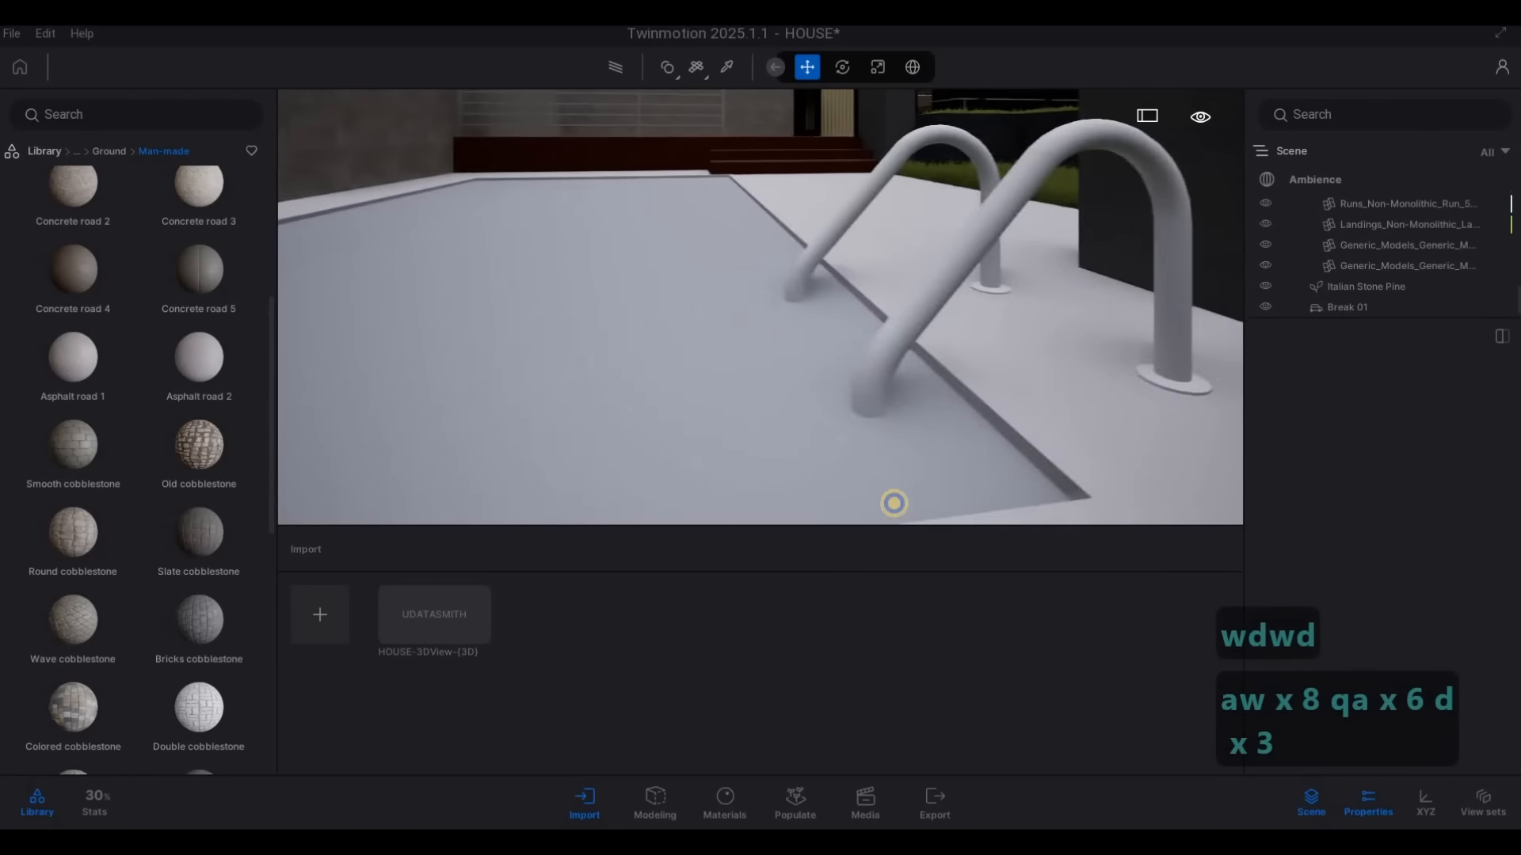
{"action": "key", "text": "q"}
{"action": "key", "text": "q"}
{"action": "key", "text": "s"}
{"action": "key", "text": "e"}
{"action": "key", "text": "a"}
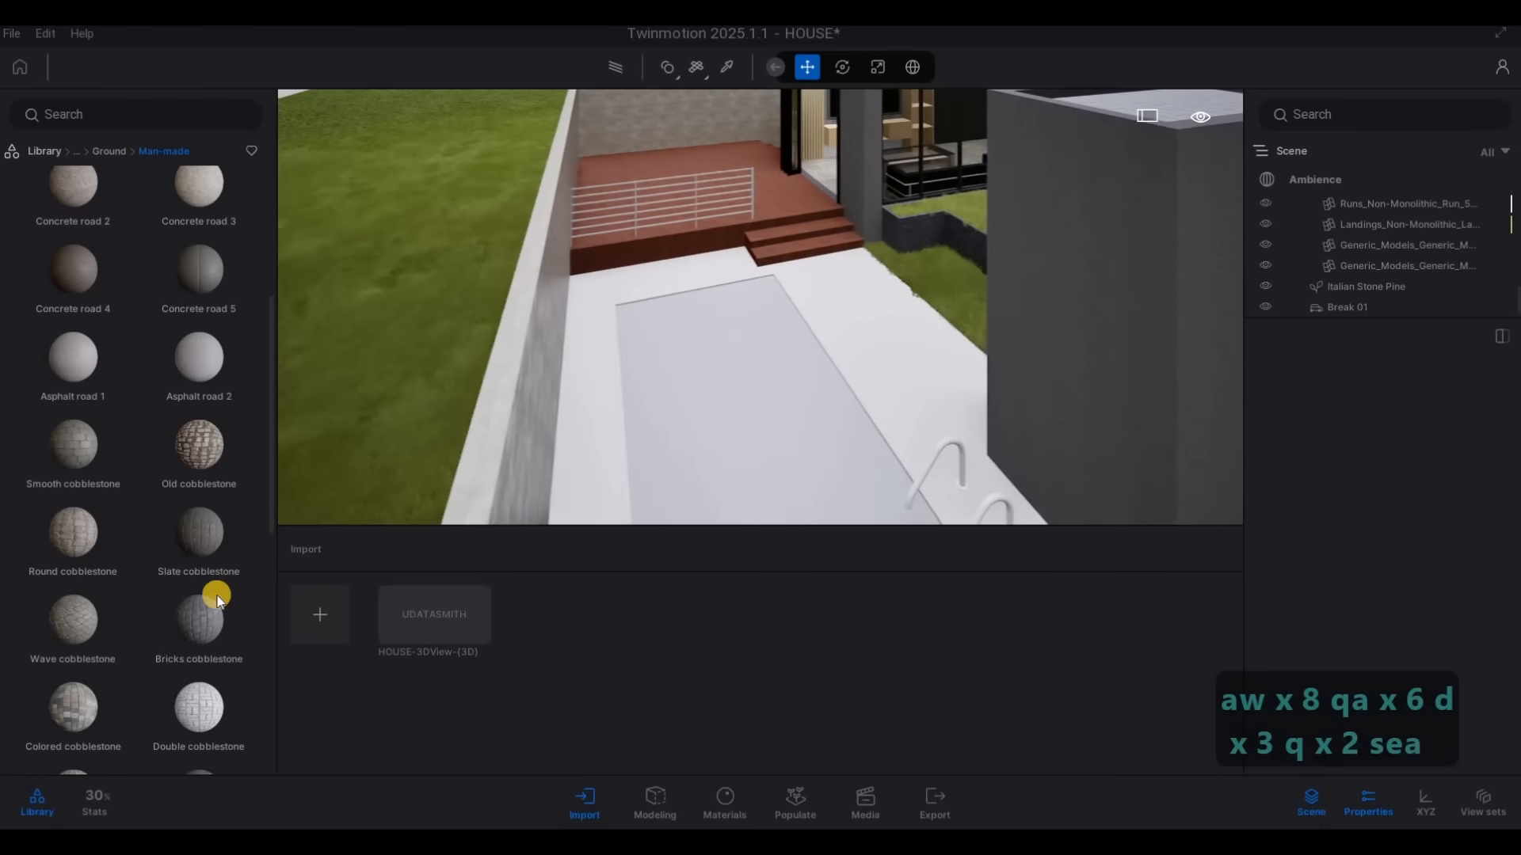
{"action": "left_click_drag", "start_coordinate": [198, 615], "coordinate": [886, 383]}
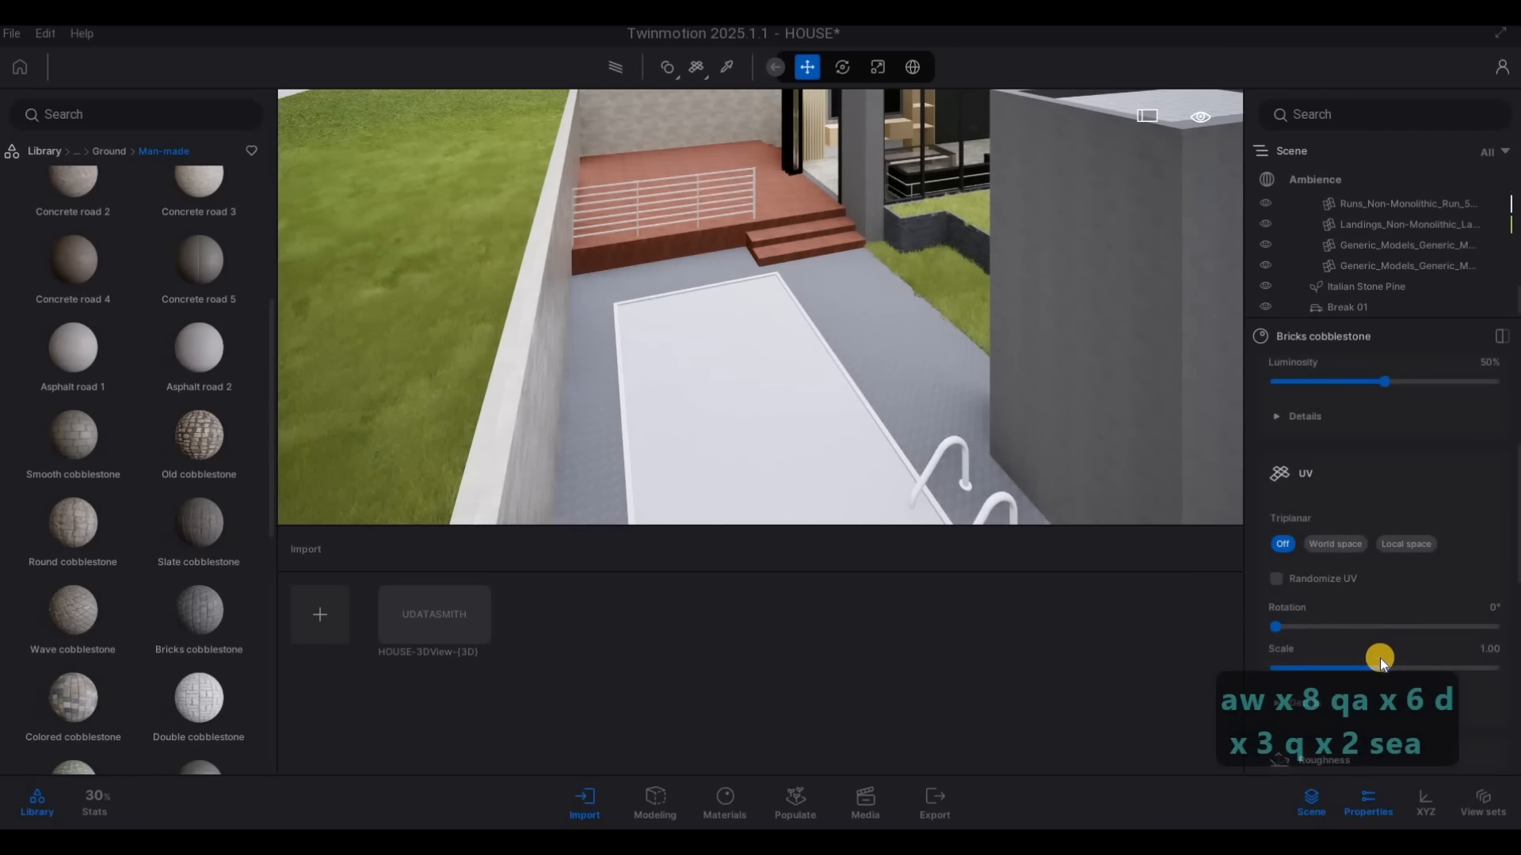
{"action": "left_click_drag", "start_coordinate": [1399, 664], "coordinate": [1272, 628]}
Apply the Cement tiles 2 material from the Tiles category to the pool's rim
{"action": "left_click", "coordinate": [109, 151]}
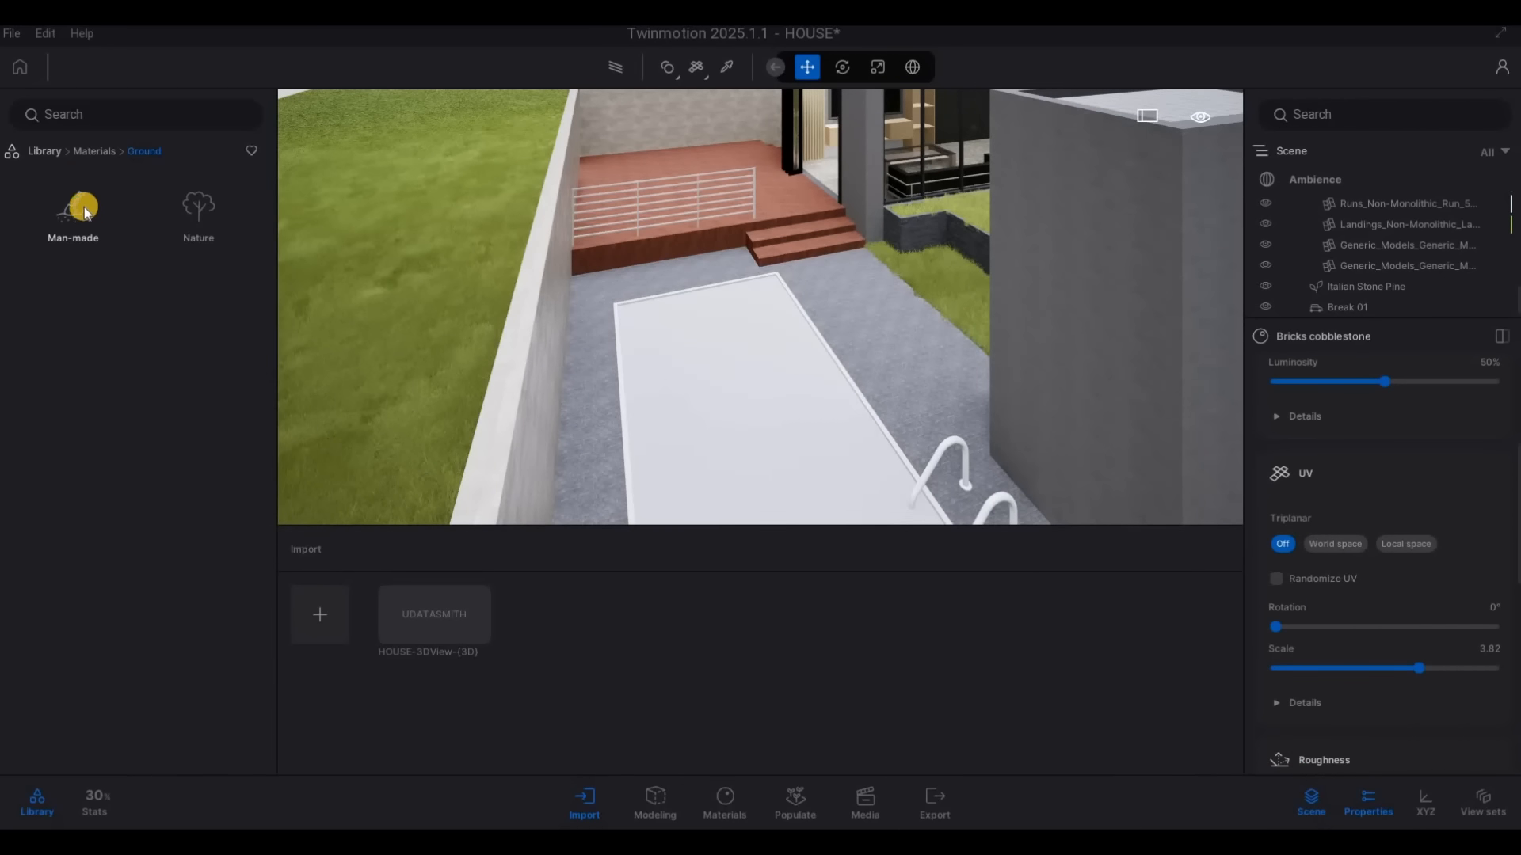
{"action": "left_click", "coordinate": [99, 151]}
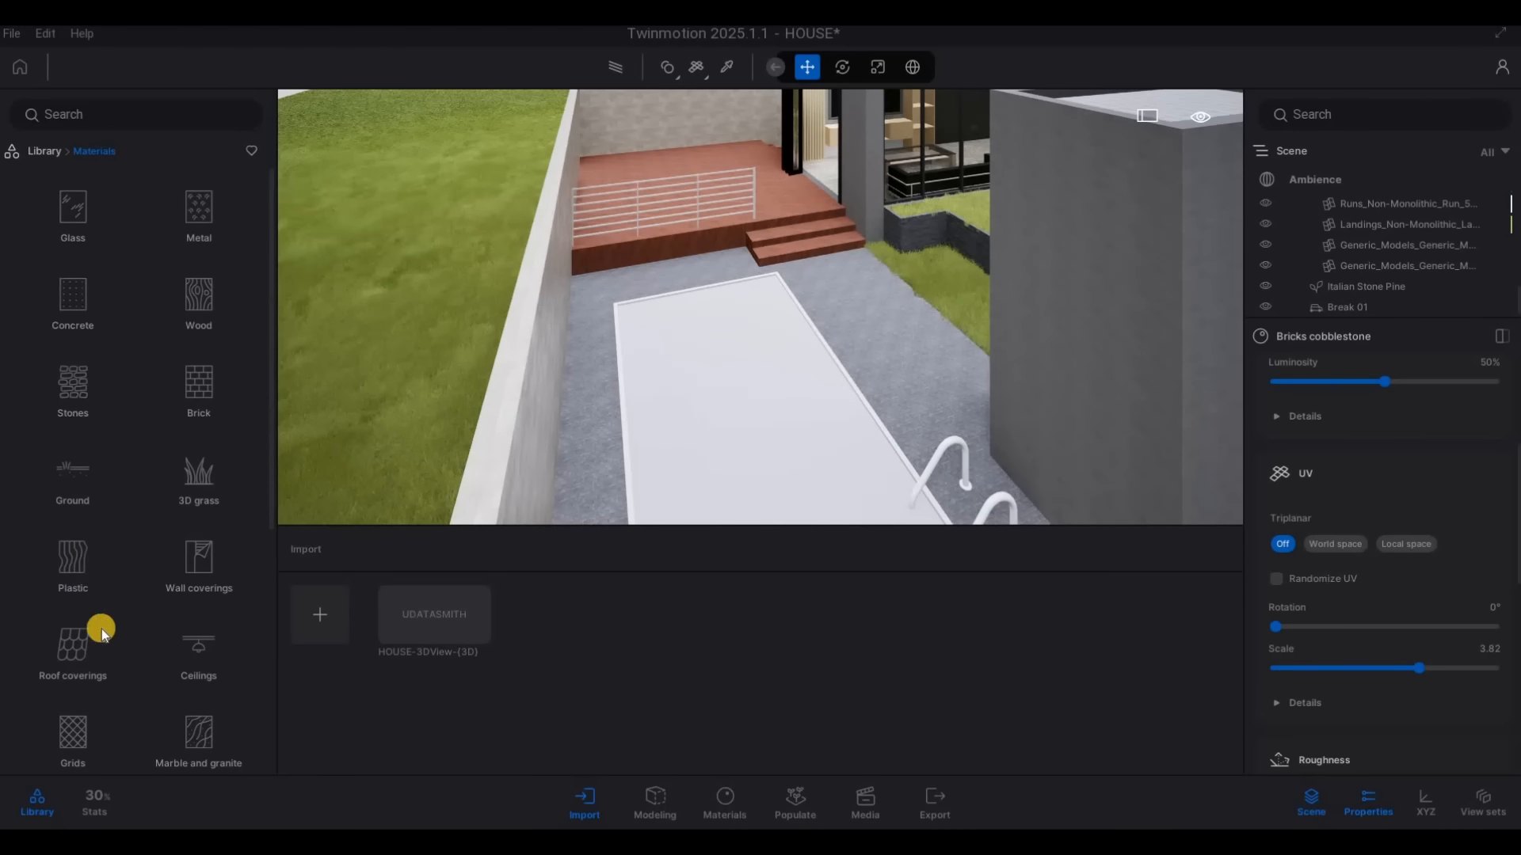
{"action": "scroll", "coordinate": [114, 644], "scroll_direction": "down", "scroll_amount": 2}
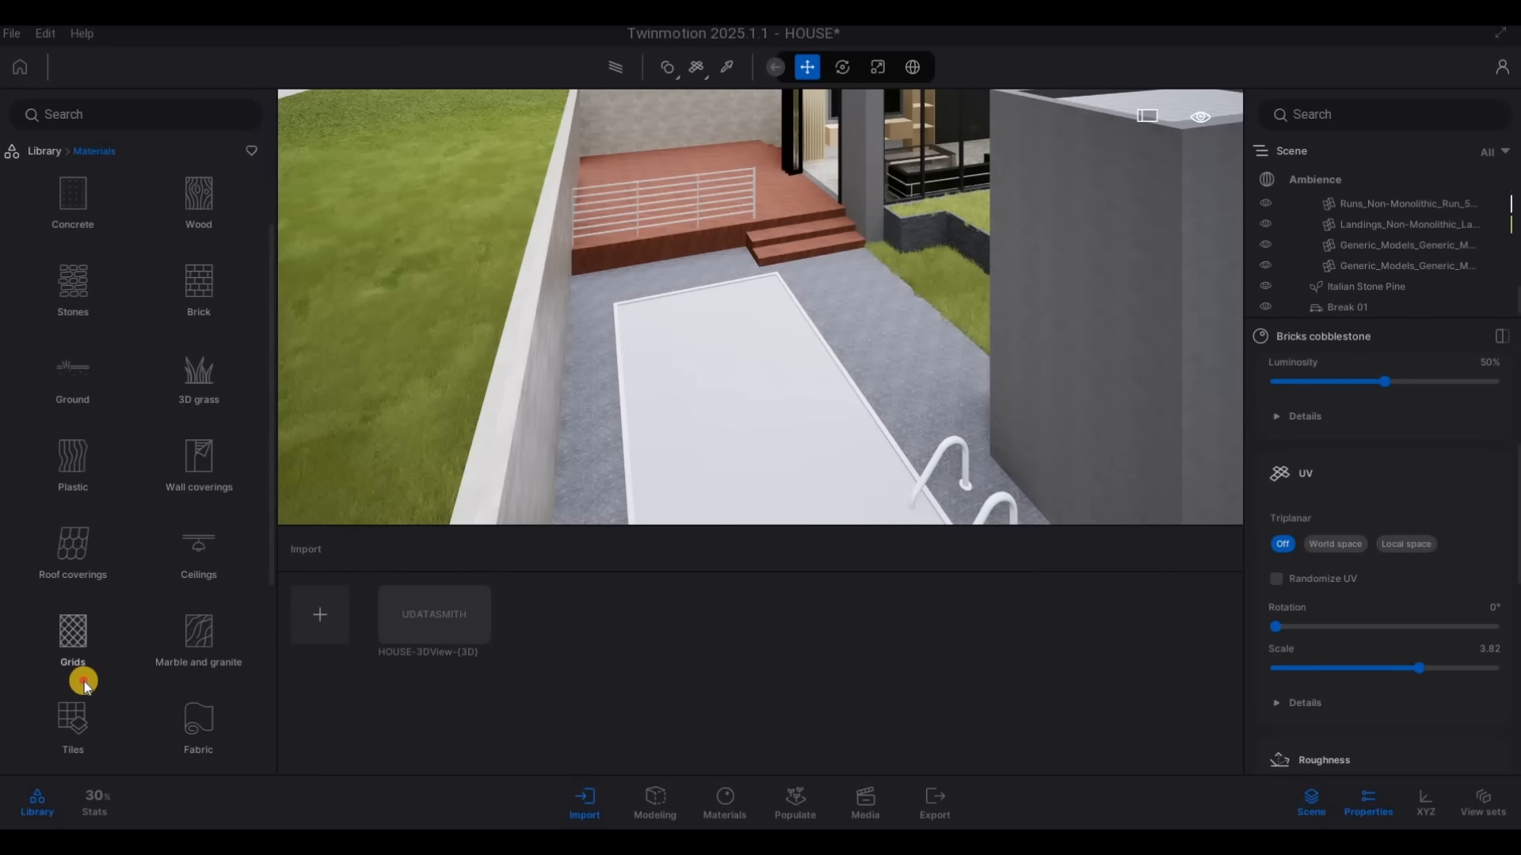
{"action": "left_click", "coordinate": [73, 695]}
{"action": "left_click_drag", "start_coordinate": [210, 202], "coordinate": [854, 386]}
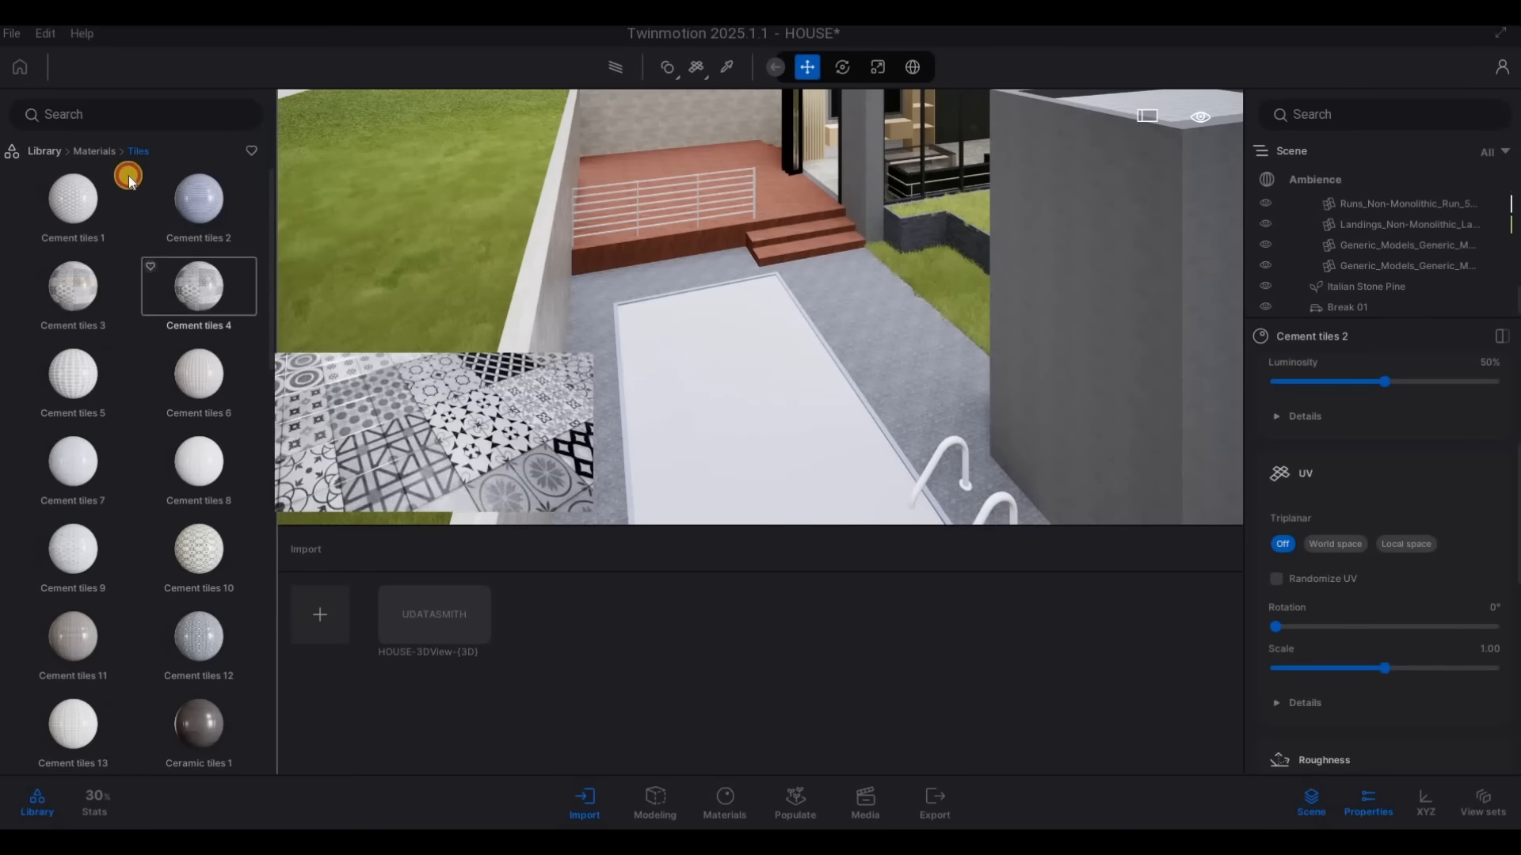
Apply the Matt chrome metal material to the pool's ladder handrails
{"action": "left_click", "coordinate": [95, 151]}
{"action": "left_click", "coordinate": [196, 227]}
{"action": "left_click_drag", "start_coordinate": [103, 476], "coordinate": [924, 481]}
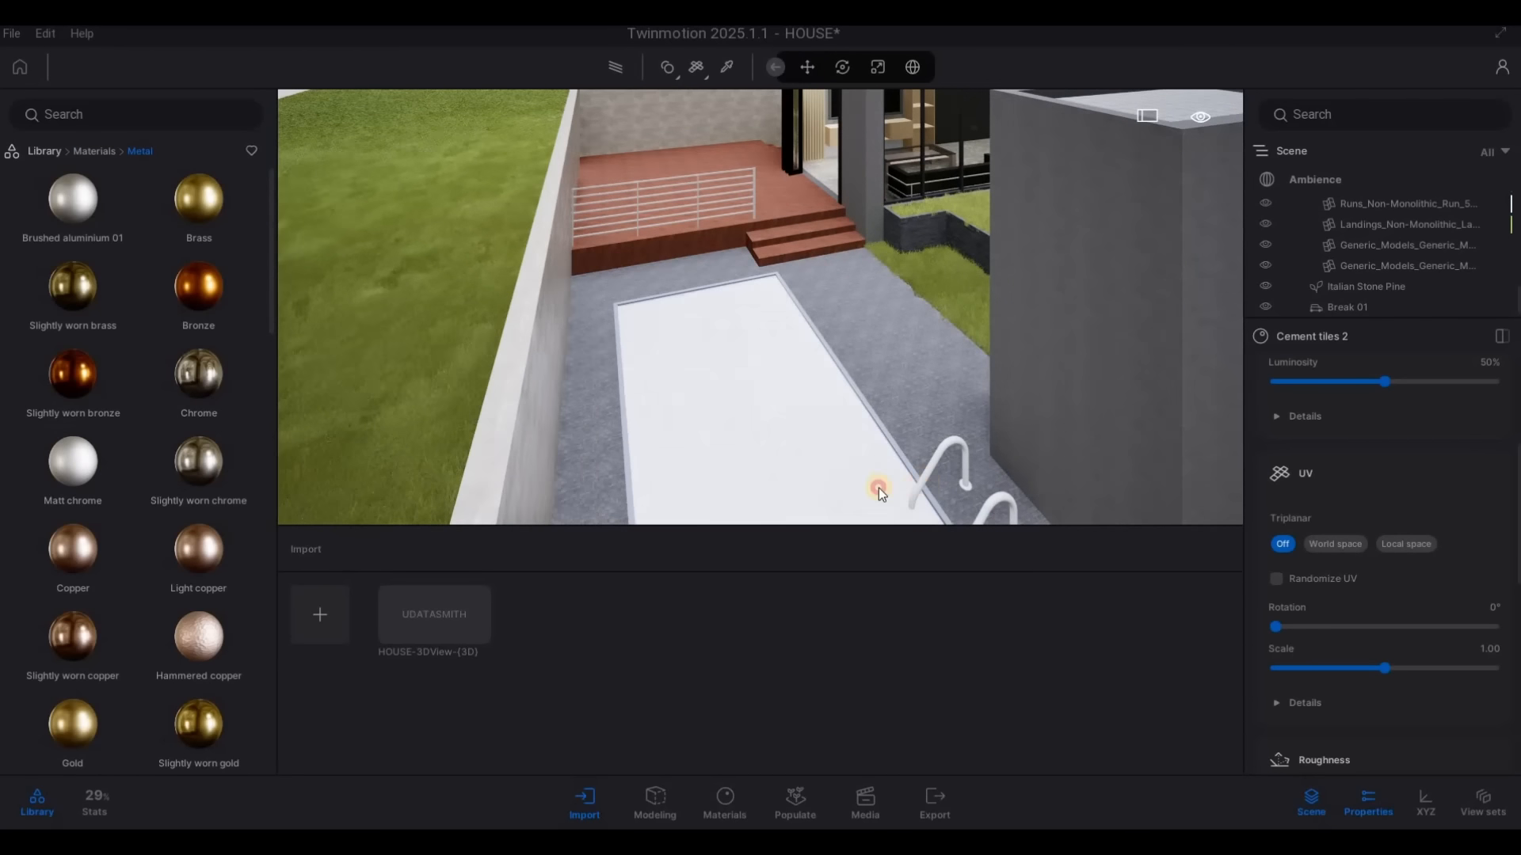
Apply the Pool 01 water material to the surface of the swimming pool
{"action": "left_click", "coordinate": [46, 151]}
{"action": "left_click", "coordinate": [73, 221]}
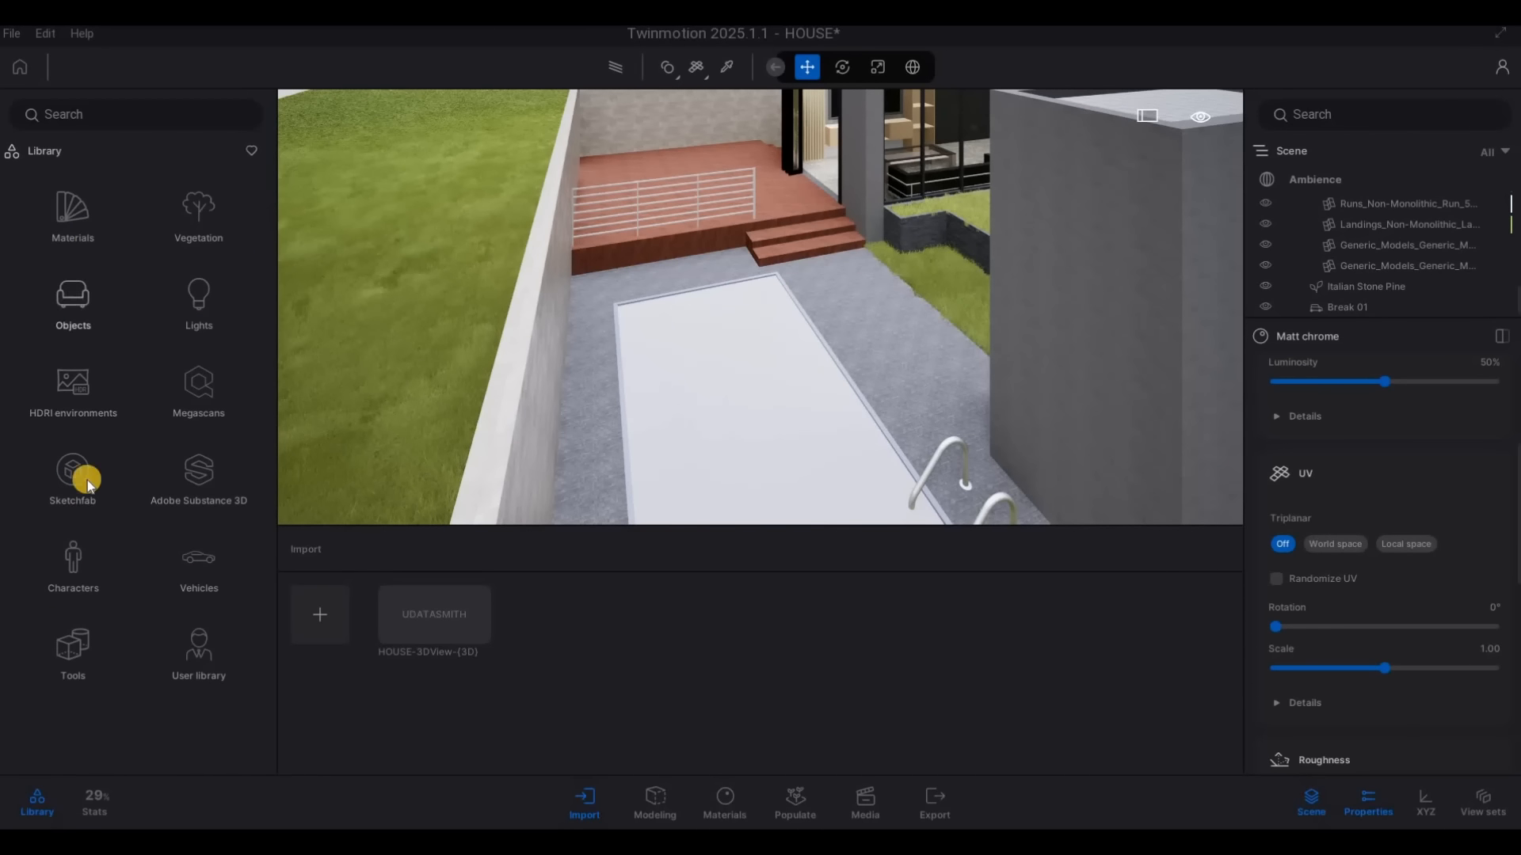
{"action": "scroll", "coordinate": [108, 605], "scroll_direction": "down", "scroll_amount": 4}
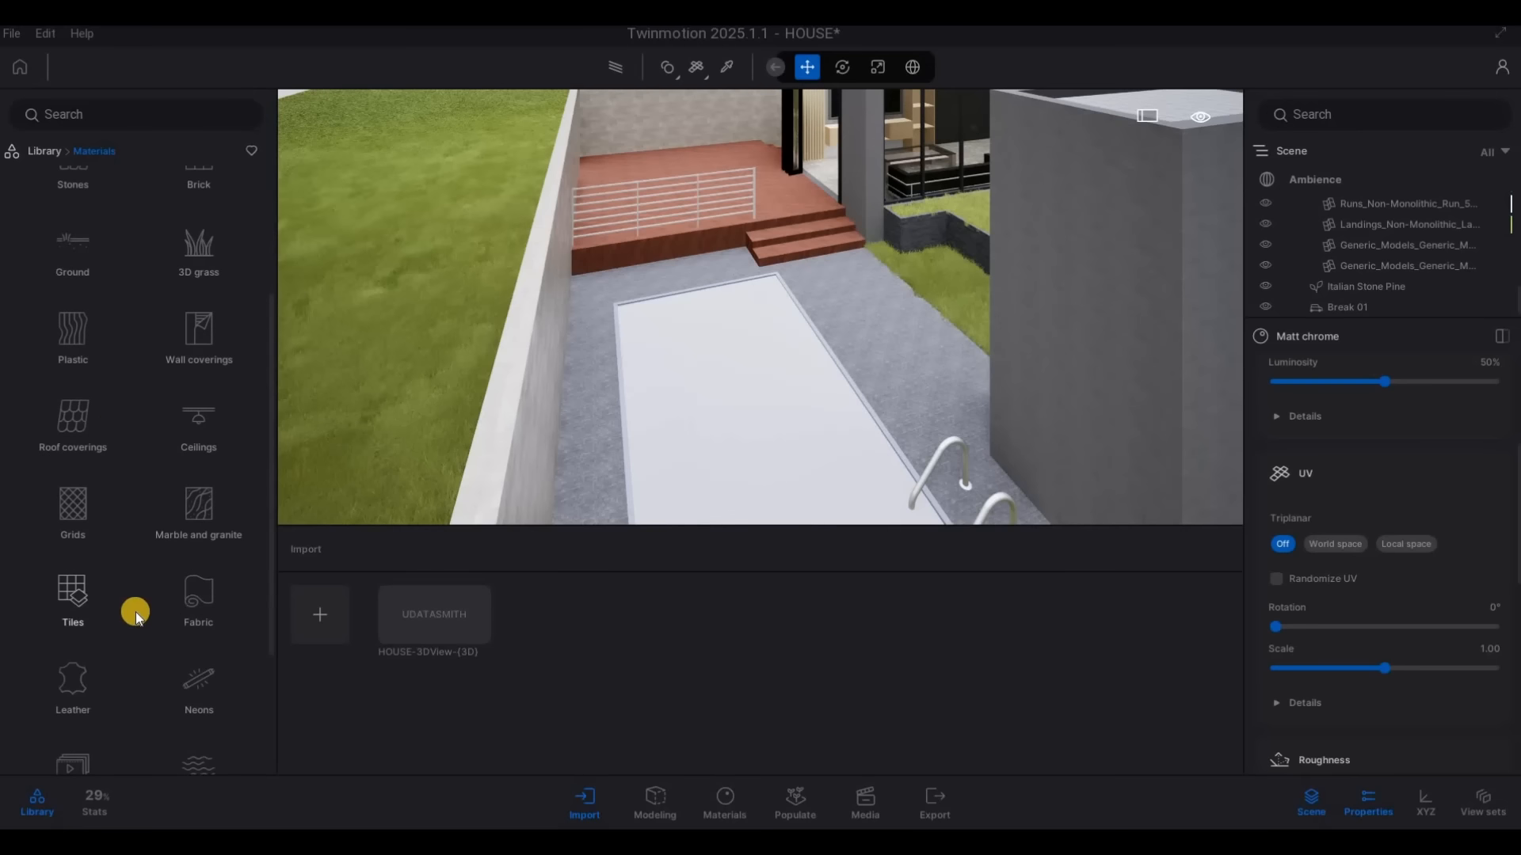
{"action": "scroll", "coordinate": [204, 617], "scroll_direction": "down", "scroll_amount": 2}
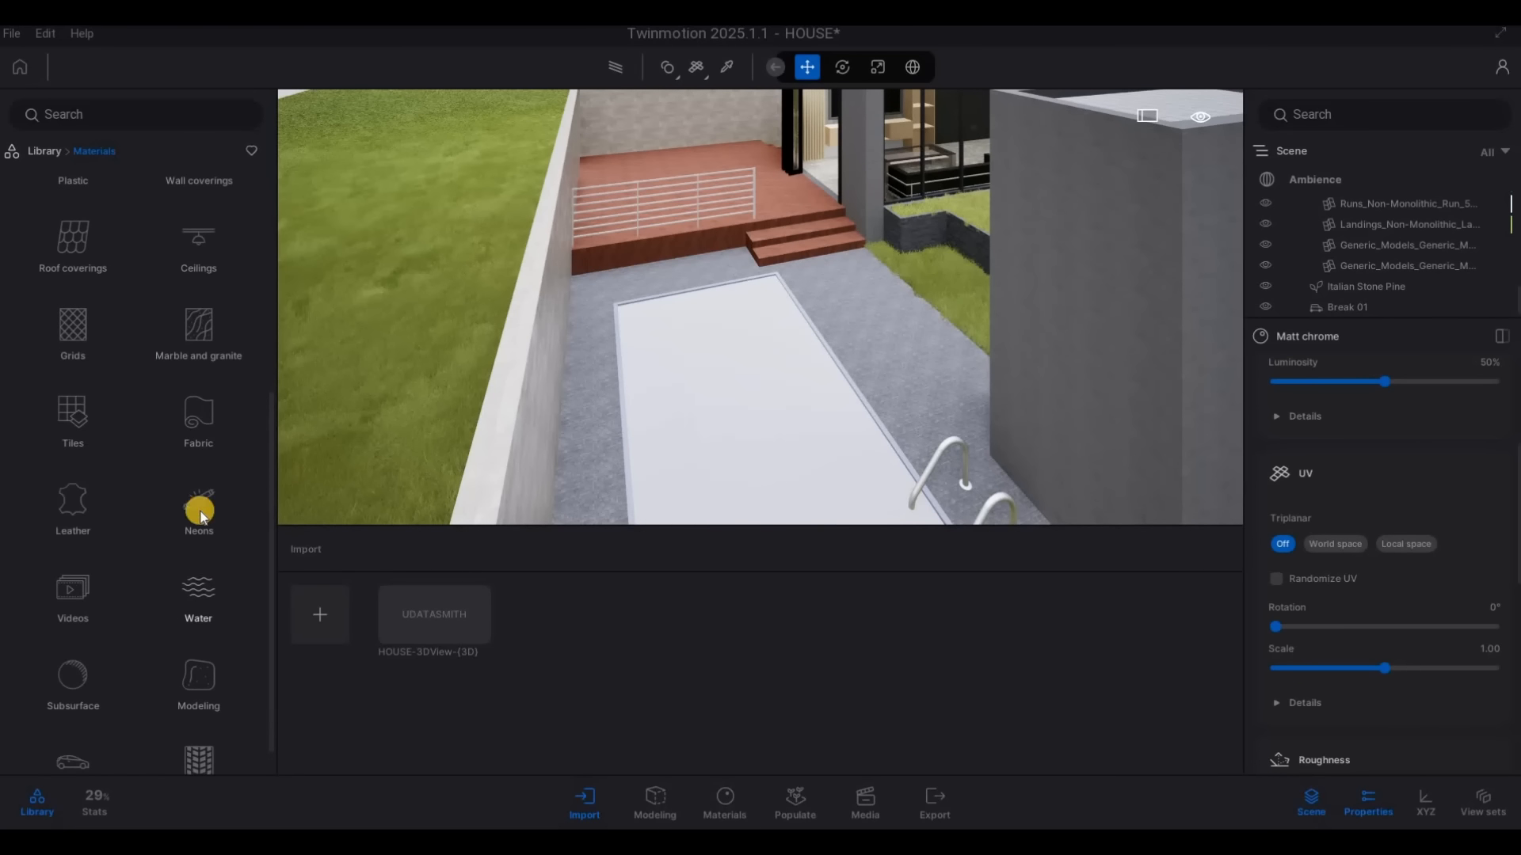
{"action": "left_click", "coordinate": [197, 510]}
{"action": "left_click_drag", "start_coordinate": [79, 285], "coordinate": [815, 349]}
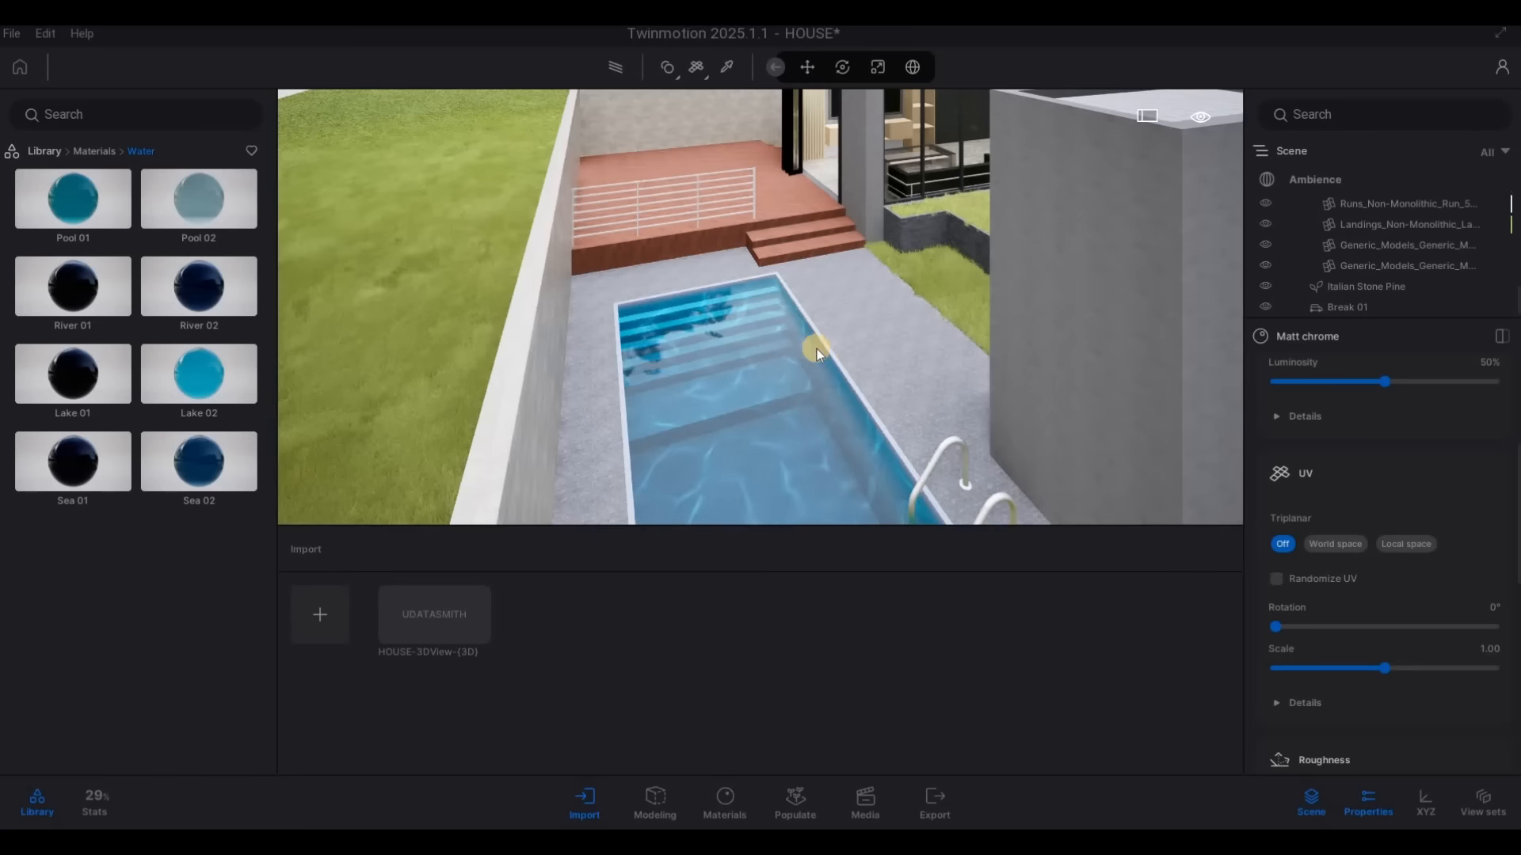
{"action": "key", "text": "d"}
{"action": "key", "text": "d"}
{"action": "key", "text": "d"}
{"action": "key", "text": "d"}
{"action": "key", "text": "d"}
{"action": "key", "text": "d"}
{"action": "key", "text": "d"}
{"action": "key", "text": "a"}
{"action": "key", "text": "a"}
{"action": "key", "text": "a"}
{"action": "key", "text": "a"}
{"action": "key", "text": "a"}
{"action": "key", "text": "a"}
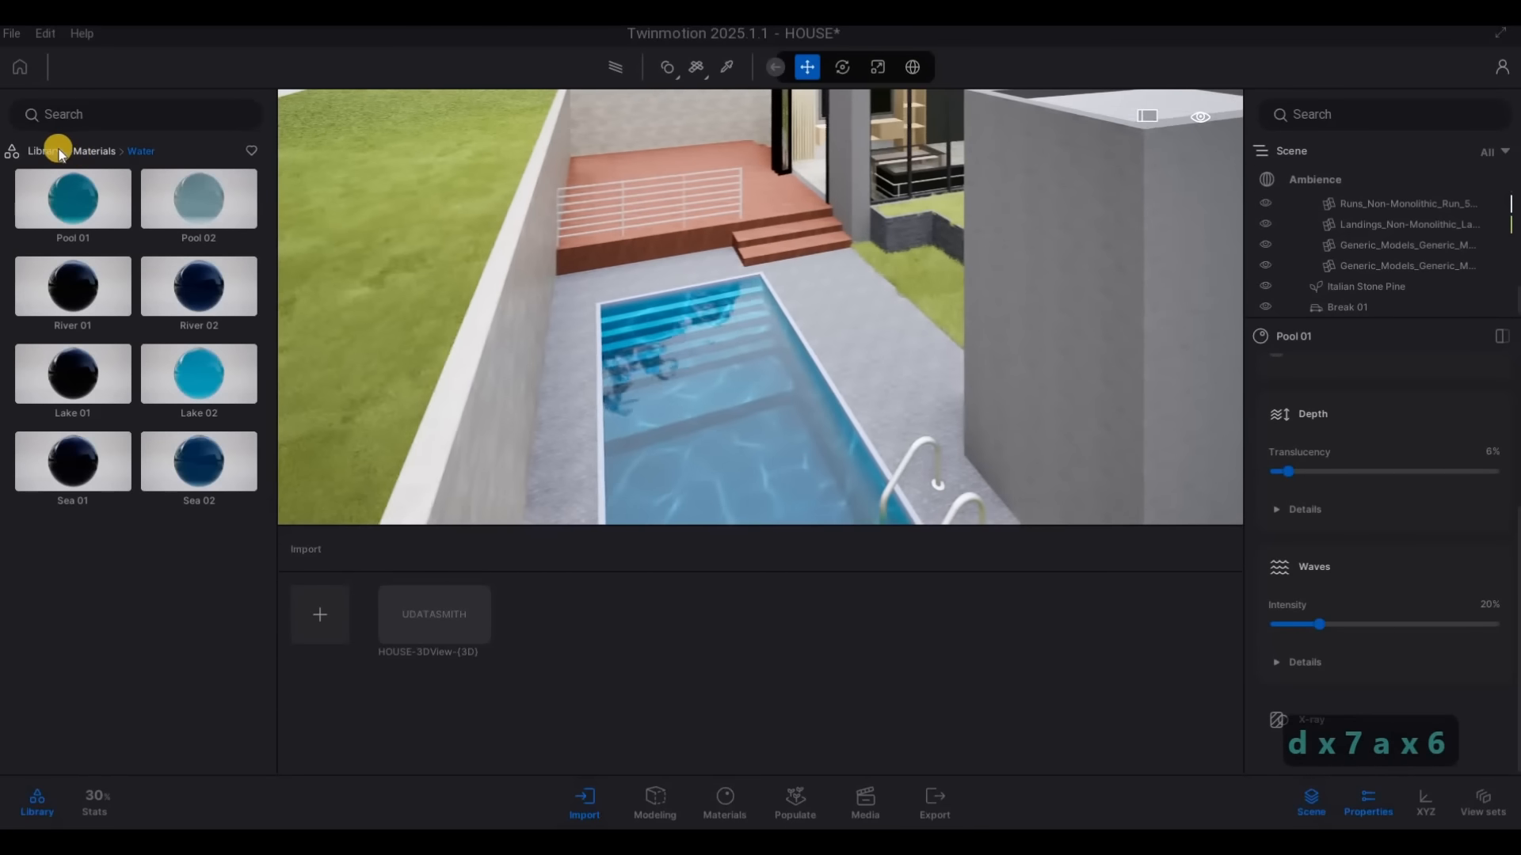
Place several RosaCanina 1 bushes in the grass strip between the living room and dining room windows at the rear
{"action": "left_click", "coordinate": [45, 151]}
{"action": "left_click", "coordinate": [211, 212]}
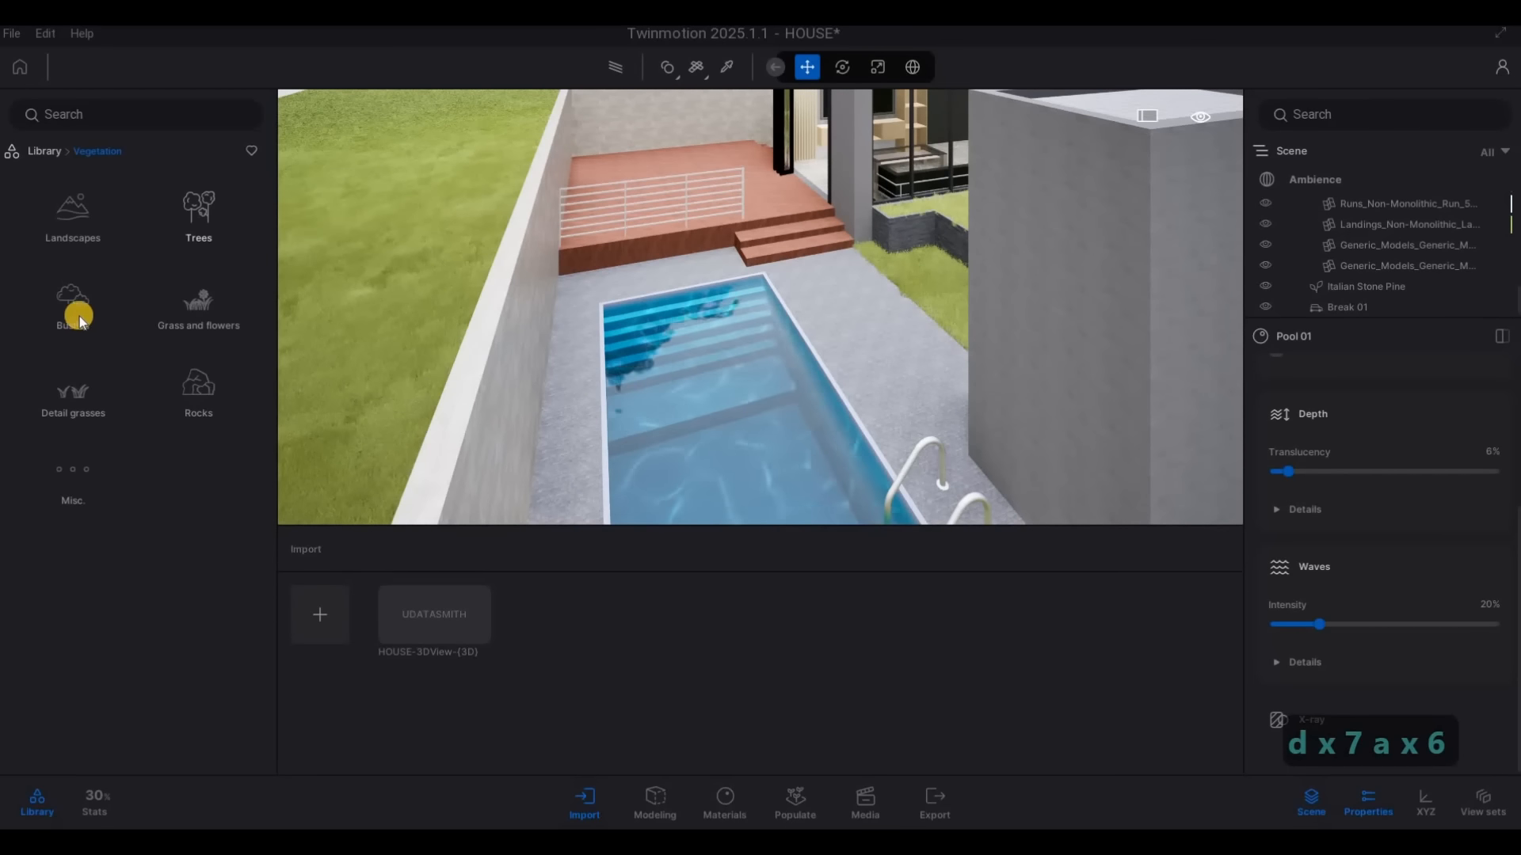
{"action": "left_click", "coordinate": [78, 316]}
{"action": "scroll", "coordinate": [191, 634], "scroll_direction": "down", "scroll_amount": 8}
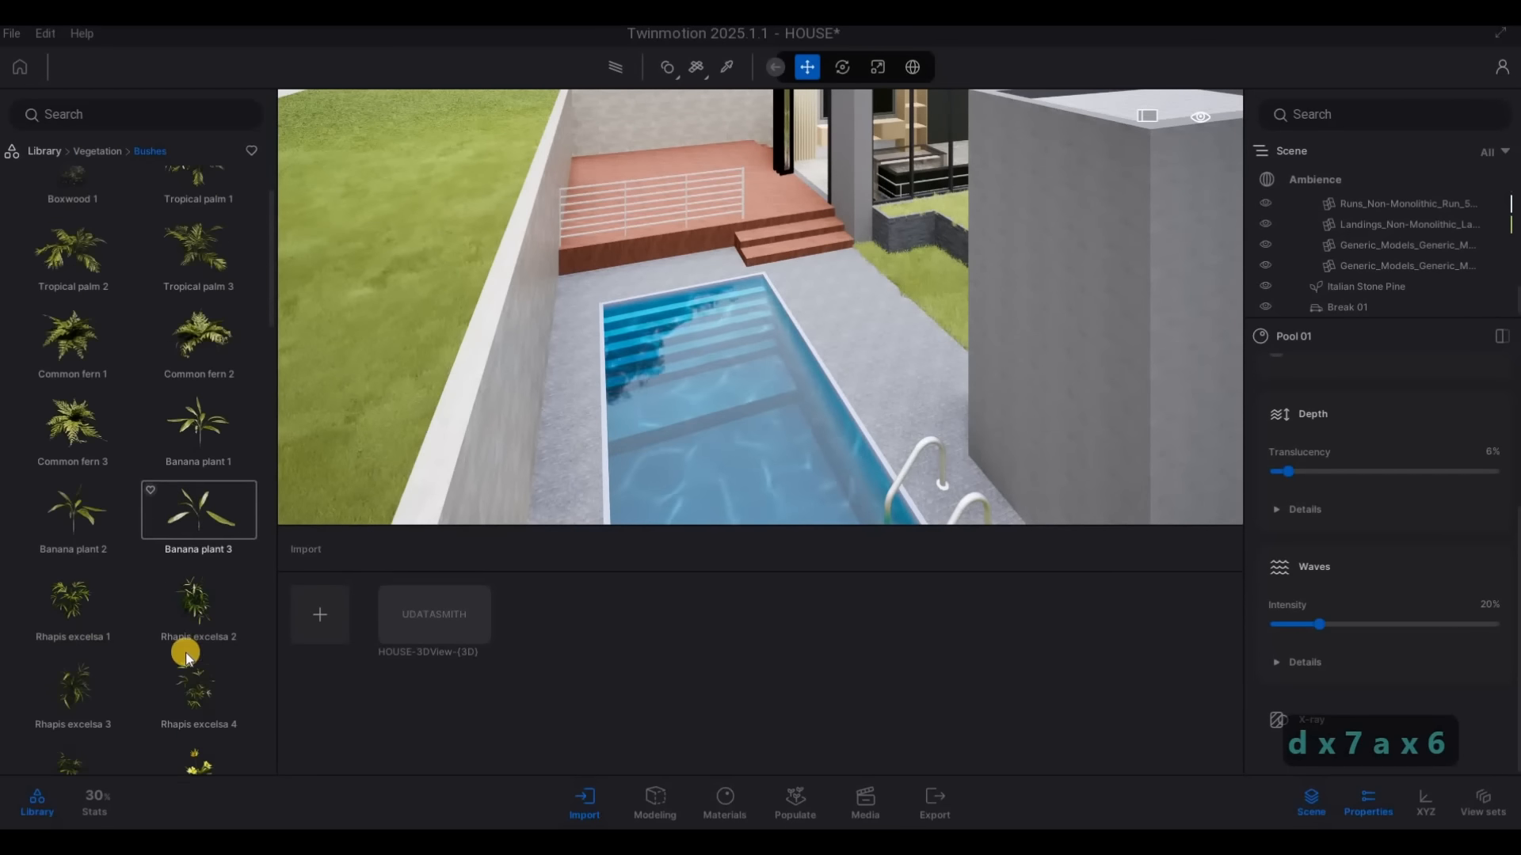
{"action": "scroll", "coordinate": [166, 665], "scroll_direction": "down", "scroll_amount": 10}
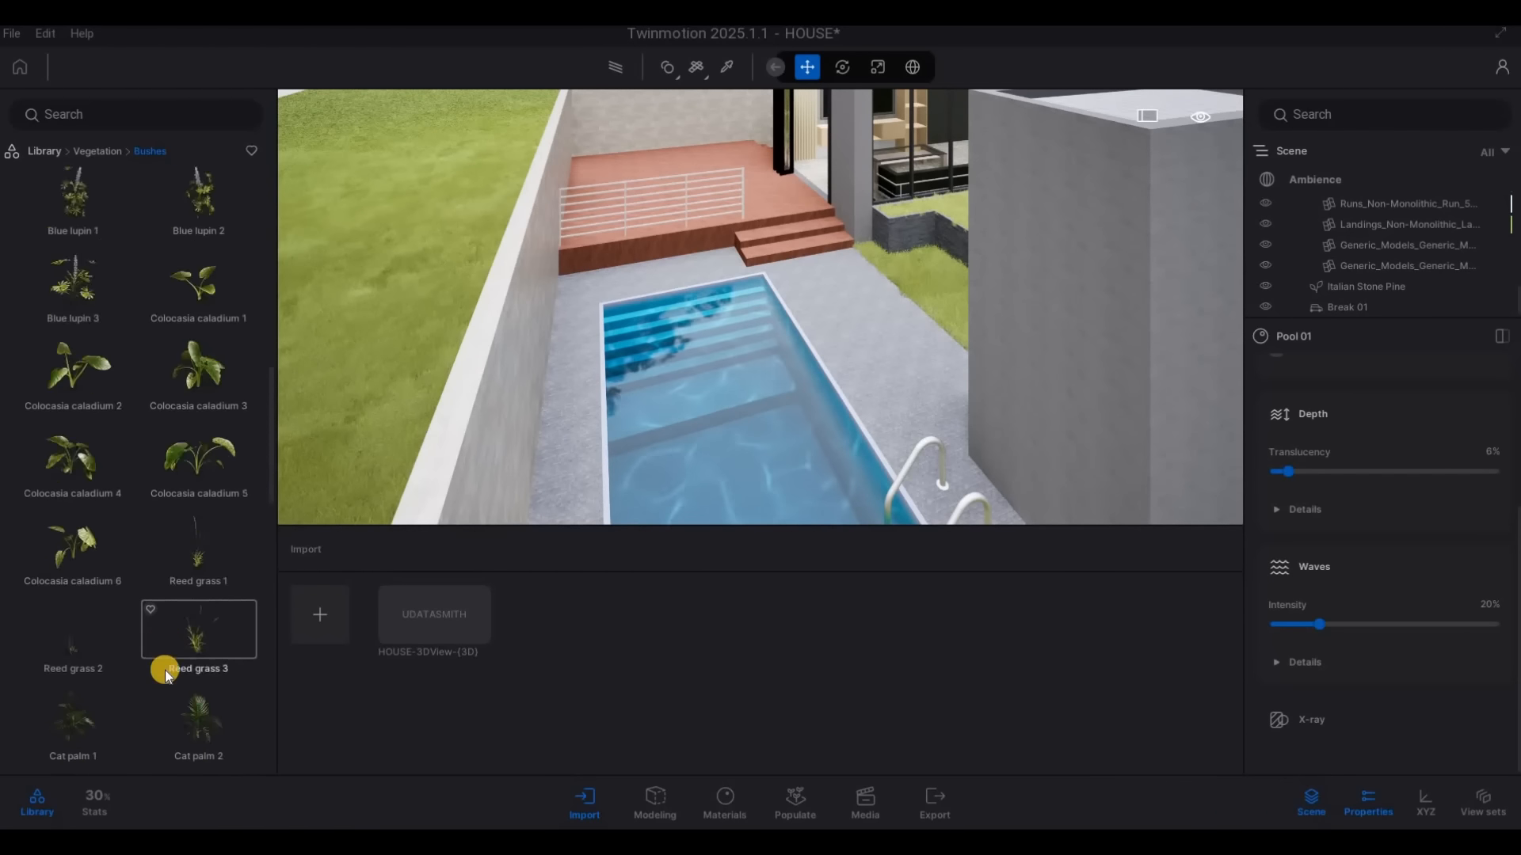
{"action": "scroll", "coordinate": [163, 676], "scroll_direction": "down", "scroll_amount": 10}
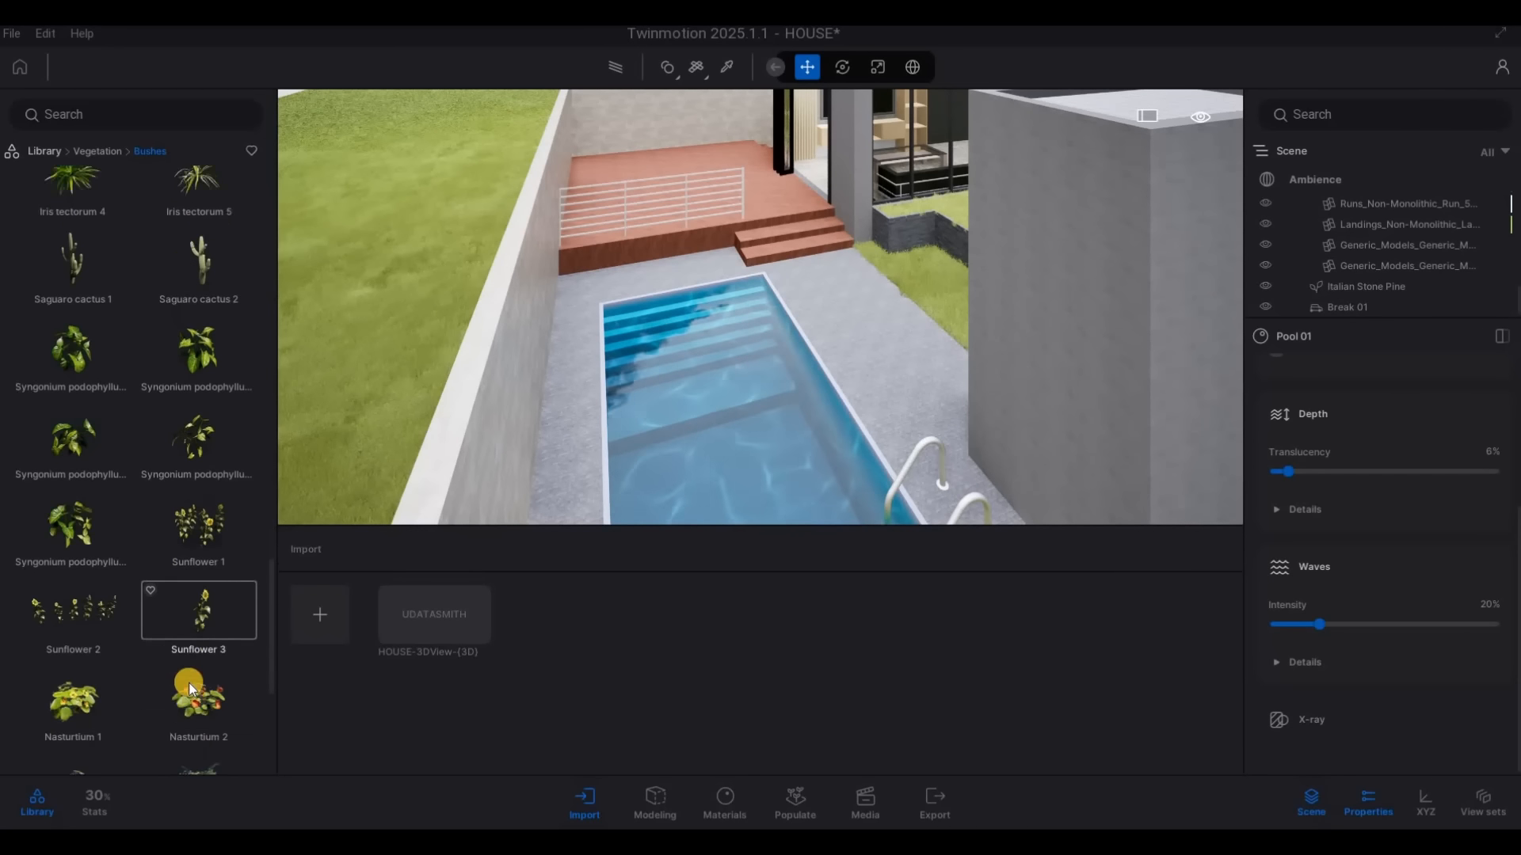
{"action": "scroll", "coordinate": [199, 456], "scroll_direction": "down", "scroll_amount": 2}
{"action": "left_click_drag", "start_coordinate": [200, 455], "coordinate": [919, 412]}
{"action": "key", "text": "w"}
{"action": "key", "text": "q"}
{"action": "key", "text": "w"}
{"action": "key", "text": "e"}
{"action": "key", "text": "e"}
{"action": "key", "text": "w"}
{"action": "key", "text": "a"}
{"action": "key", "text": "w"}
{"action": "key", "text": "s"}
{"action": "left_click", "coordinate": [868, 390]}
{"action": "left_click", "coordinate": [921, 412]}
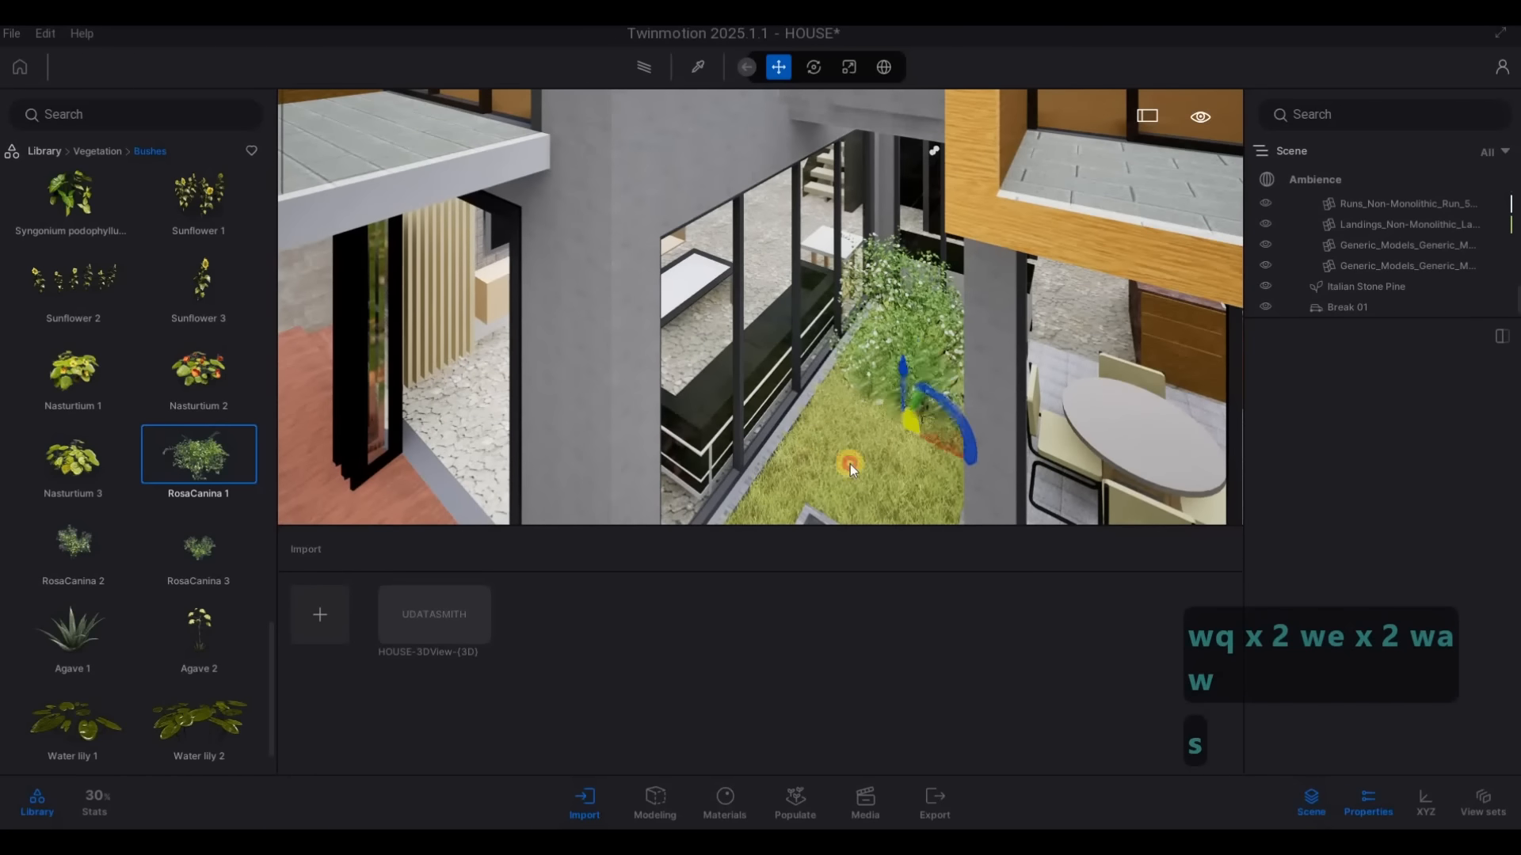
{"action": "left_click", "coordinate": [817, 460]}
{"action": "left_click", "coordinate": [892, 472]}
Continue the RosaCanina 1 bushes along the stone-walled planter in front of the dining room glazing
{"action": "key", "text": "s"}
{"action": "key", "text": "s"}
{"action": "key", "text": "e"}
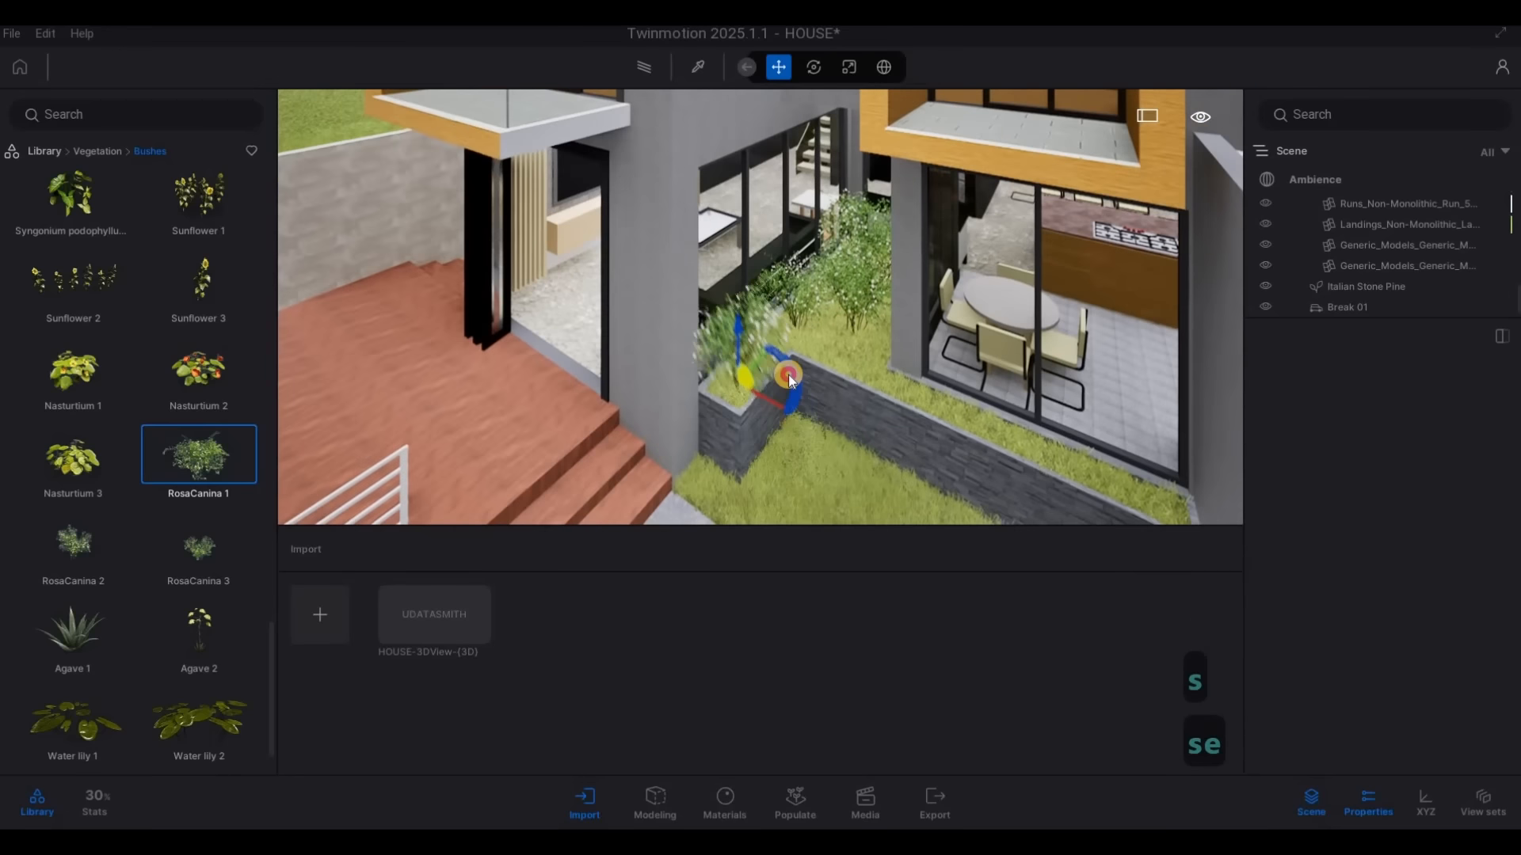
{"action": "left_click", "coordinate": [885, 383]}
{"action": "left_click", "coordinate": [919, 399]}
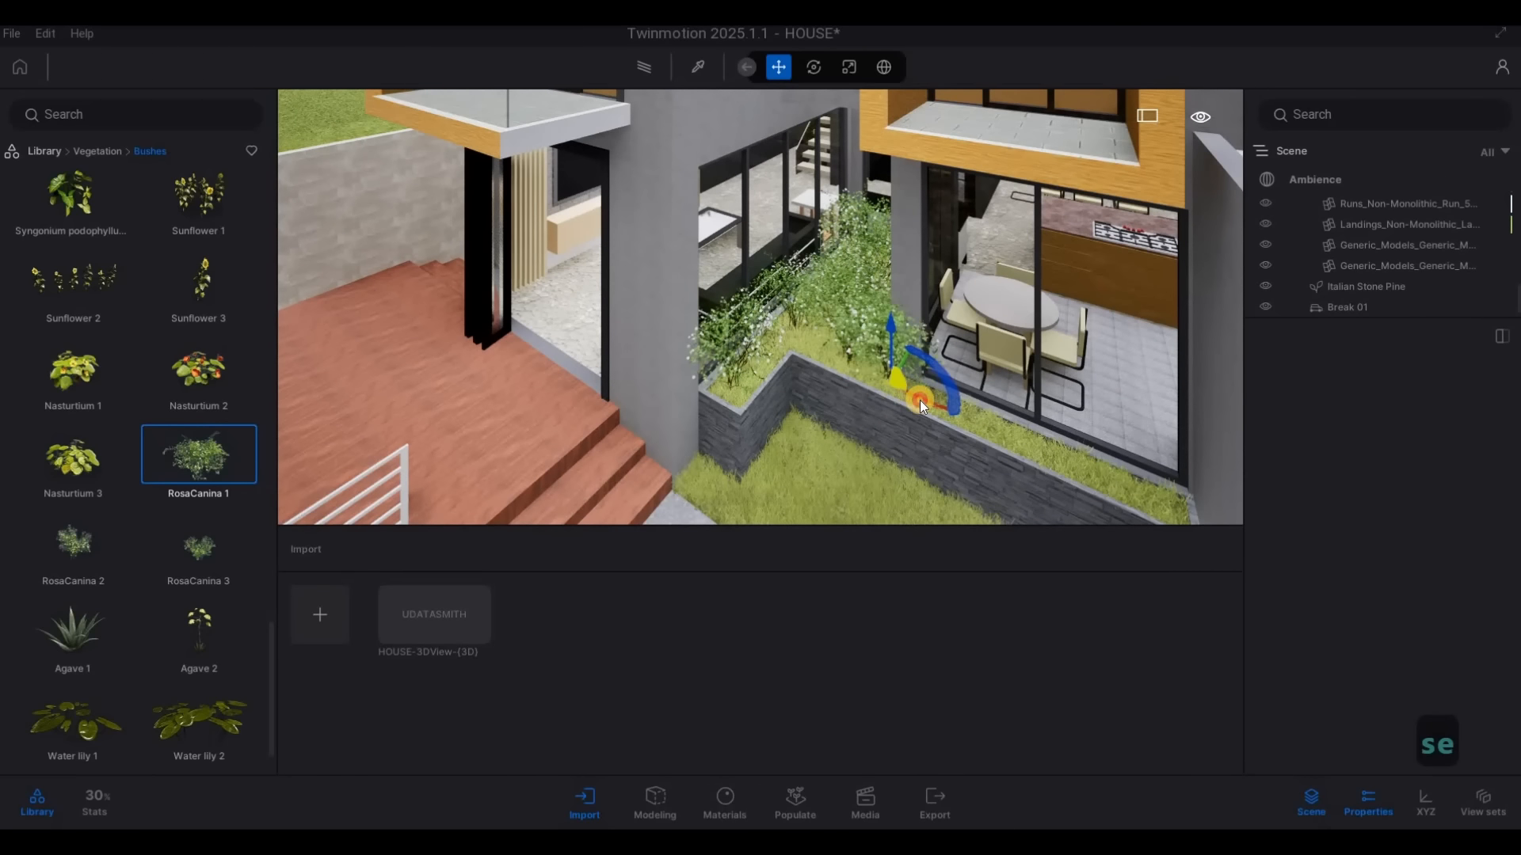
{"action": "left_click", "coordinate": [1068, 470]}
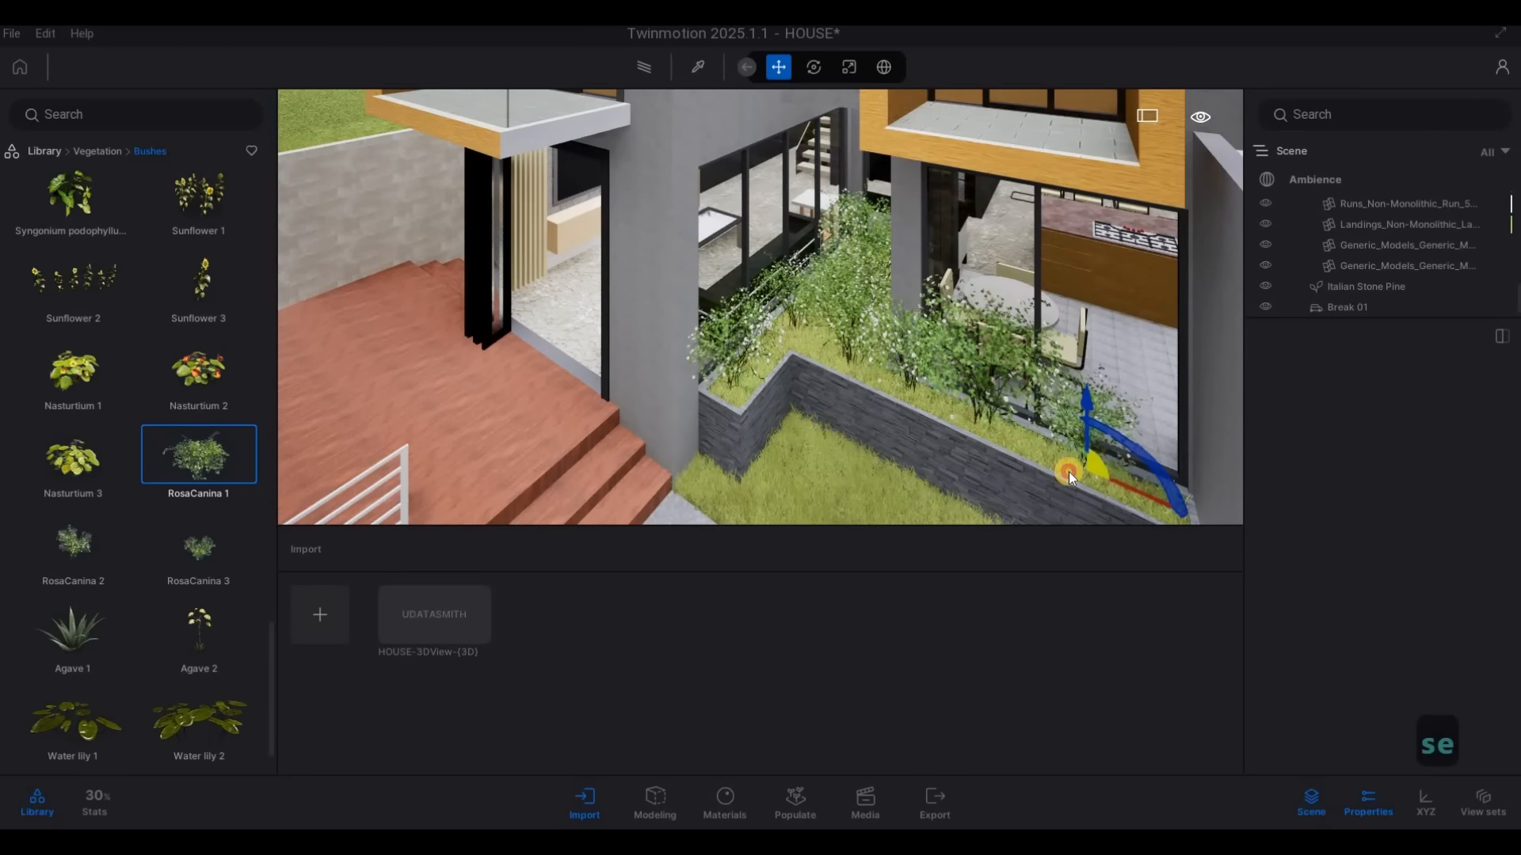
{"action": "left_click", "coordinate": [1124, 498]}
Place a row of RosaCanina 1 bushes along the stone-faced planter at the front entrance and end the placement
{"action": "key", "text": "d"}
{"action": "key", "text": "d"}
{"action": "key", "text": "d"}
{"action": "key", "text": "w"}
{"action": "key", "text": "w"}
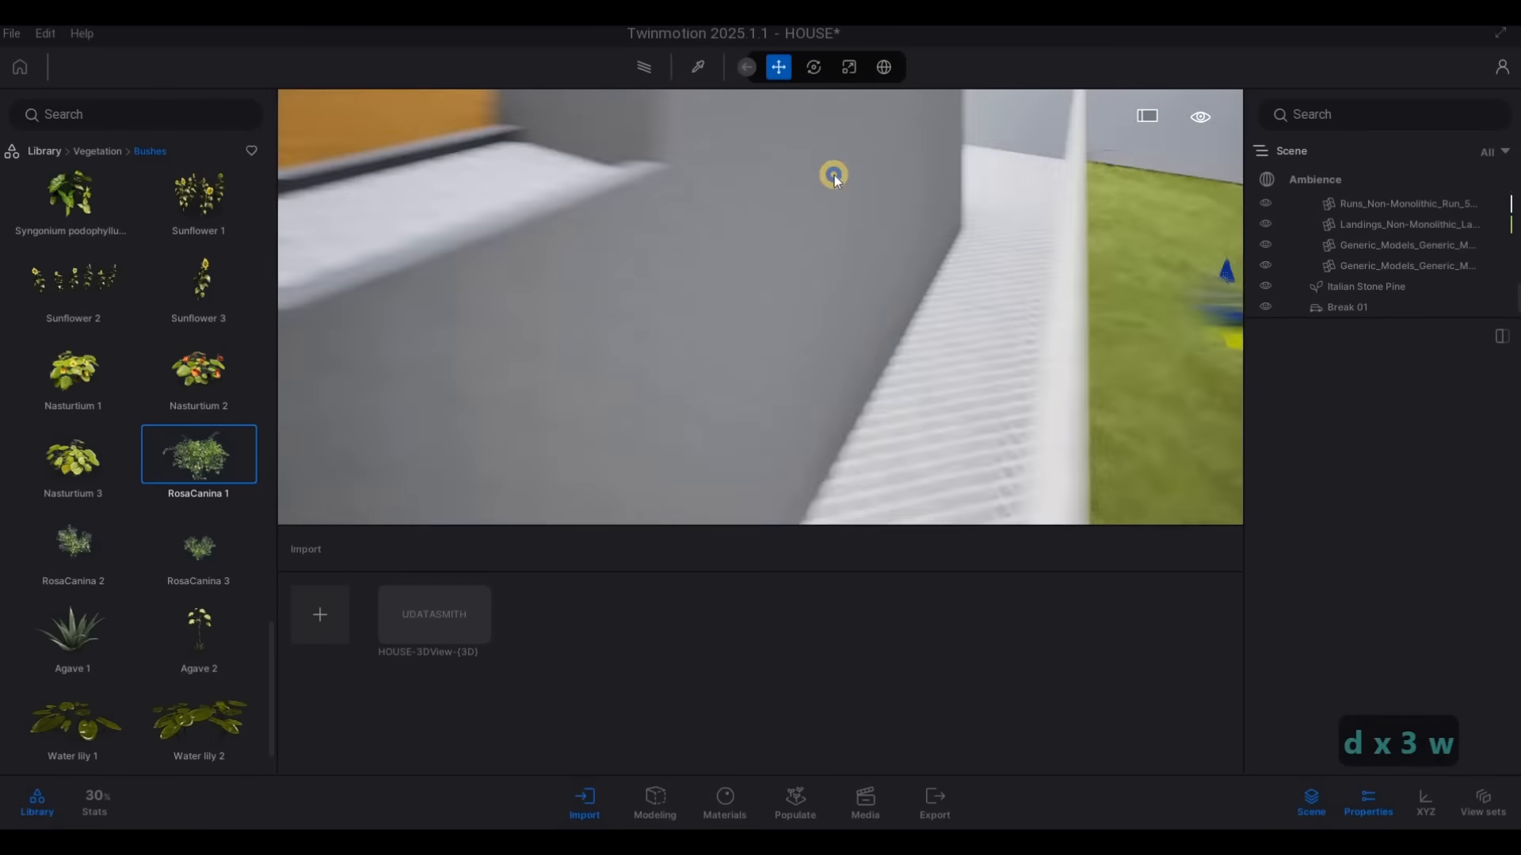
{"action": "key", "text": "q"}
{"action": "key", "text": "d"}
{"action": "key", "text": "w"}
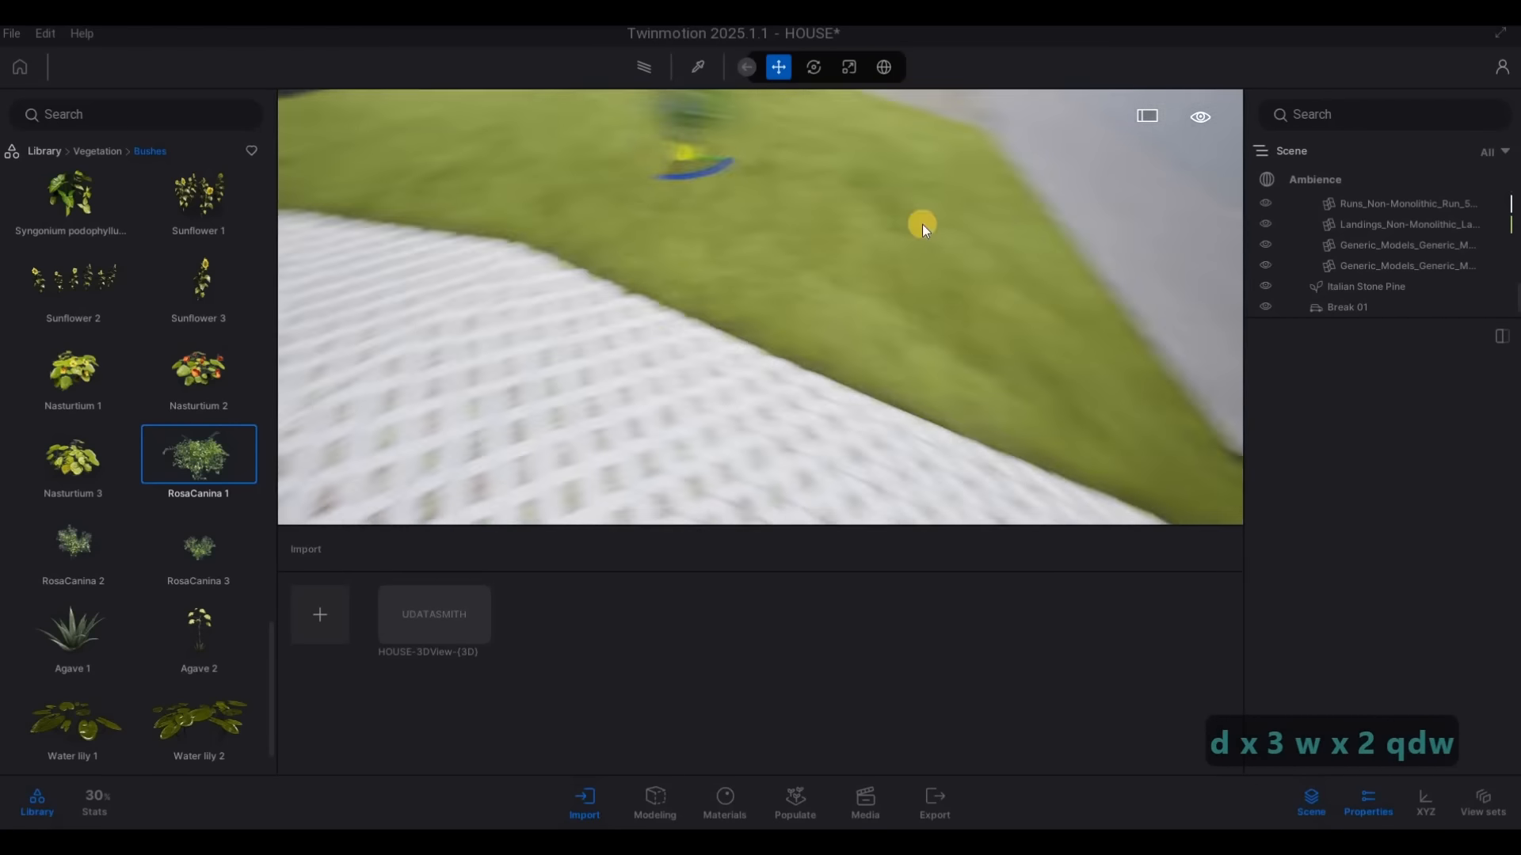
{"action": "key", "text": "q"}
{"action": "key", "text": "w"}
{"action": "key", "text": "a"}
{"action": "left_click", "coordinate": [661, 302]}
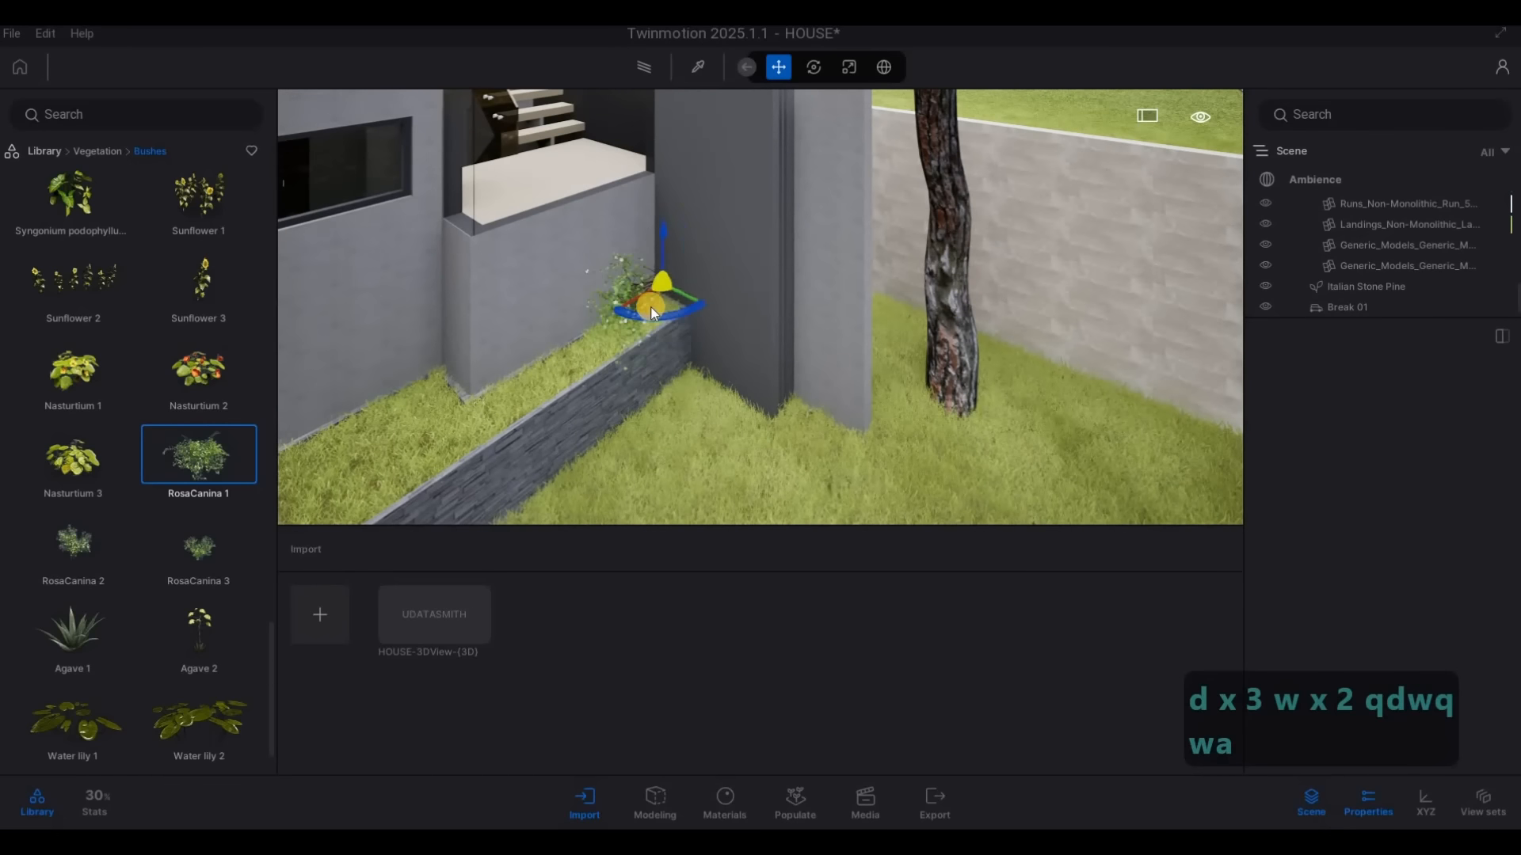
{"action": "mouse_move", "coordinate": [606, 337]}
{"action": "left_mouse_down"}
{"action": "mouse_move", "coordinate": [481, 413]}
{"action": "mouse_move", "coordinate": [430, 417]}
{"action": "mouse_move", "coordinate": [428, 458]}
{"action": "left_mouse_up"}
{"action": "key", "text": "a"}
{"action": "key", "text": "s"}
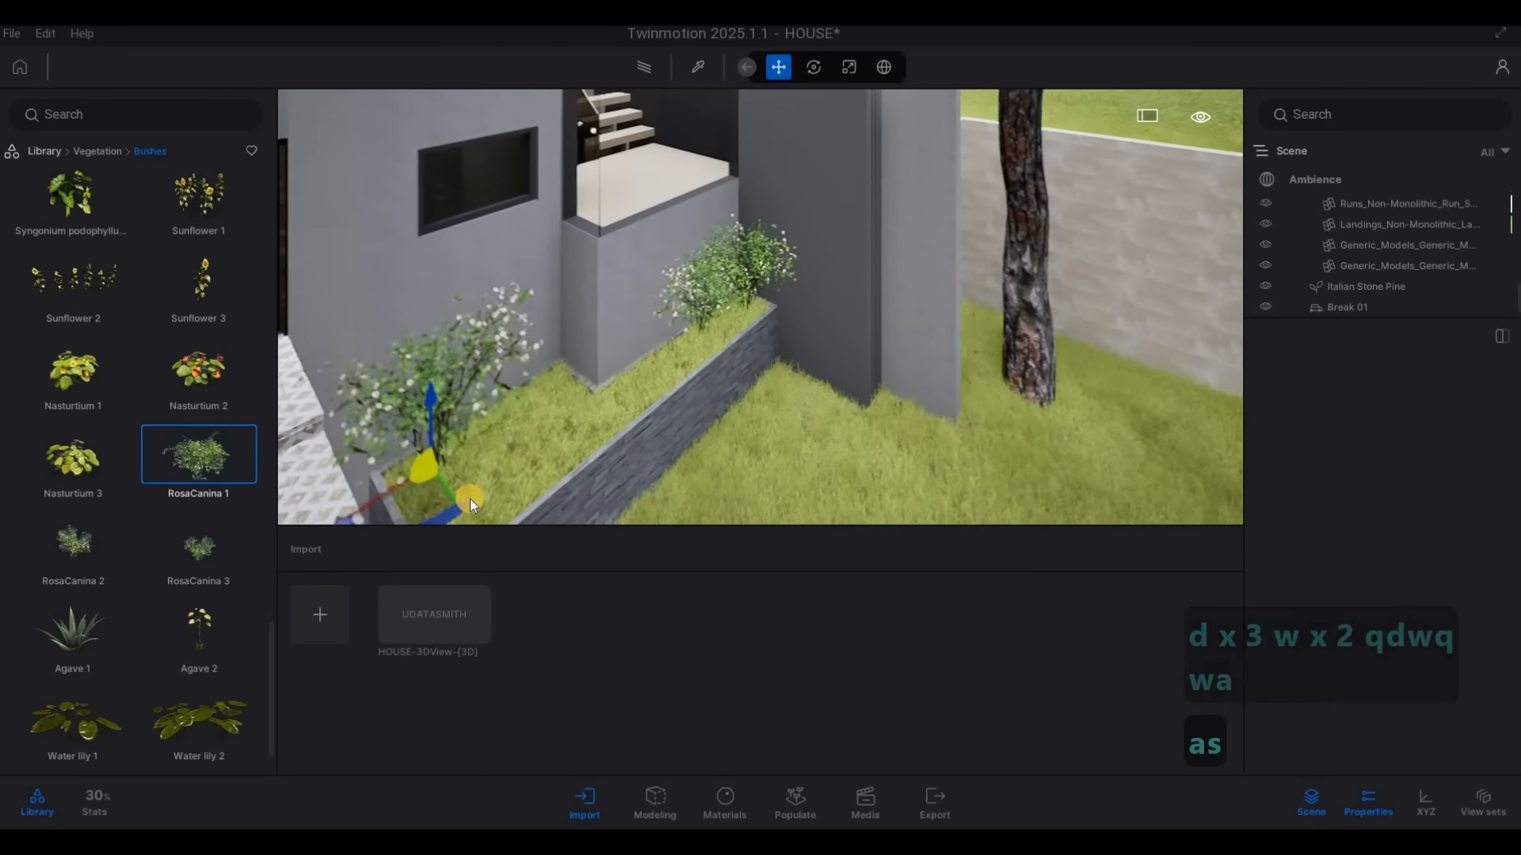
{"action": "left_click", "coordinate": [666, 382]}
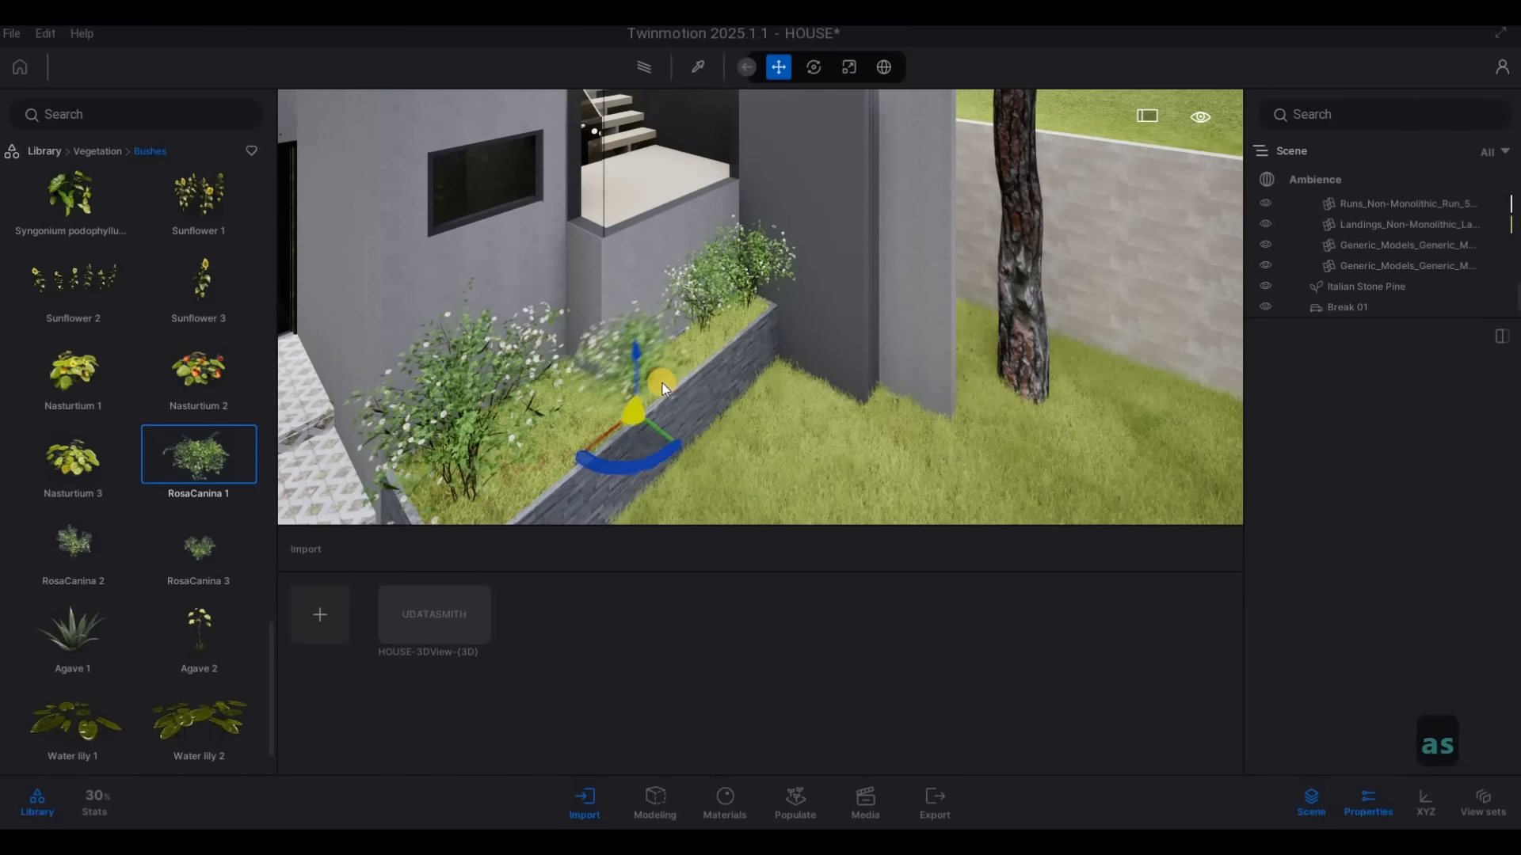
{"action": "left_click_drag", "start_coordinate": [589, 421], "coordinate": [556, 461]}
{"action": "left_click_drag", "start_coordinate": [707, 381], "coordinate": [486, 511]}
{"action": "key", "text": "Escape"}
View the planted entrance and the whole front of the house from the street side at several angles
{"action": "key", "text": "e"}
{"action": "right_click_drag", "start_coordinate": [543, 265], "coordinate": [810, 389]}
{"action": "key", "text": "s"}
{"action": "key", "text": "d"}
{"action": "key", "text": "q"}
{"action": "key", "text": "s"}
{"action": "key", "text": "s"}
{"action": "key", "text": "w"}
{"action": "key", "text": "s"}
{"action": "key", "text": "a"}
{"action": "key", "text": "e"}
{"action": "key", "text": "w"}
{"action": "key", "text": "e"}
{"action": "key", "text": "e"}
{"action": "key", "text": "w"}
{"action": "key", "text": "q"}
{"action": "key", "text": "s"}
{"action": "key", "text": "d"}
{"action": "key", "text": "d"}
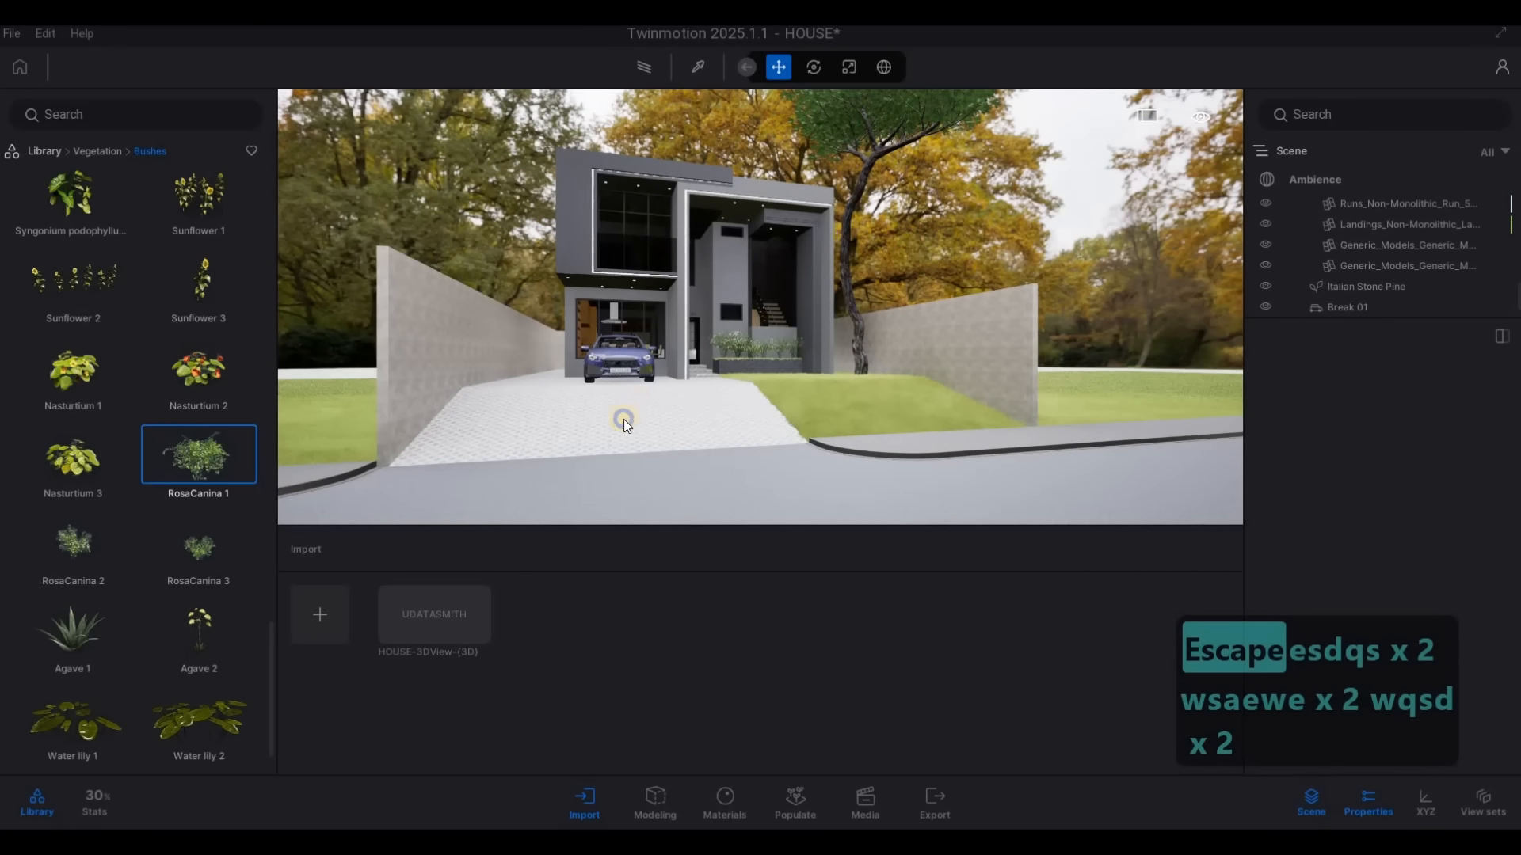
{"action": "mouse_move", "coordinate": [625, 420]}
{"action": "right_mouse_down"}
{"action": "mouse_move", "coordinate": [675, 407]}
{"action": "mouse_move", "coordinate": [633, 430]}
{"action": "right_mouse_up"}
{"action": "key", "text": "w"}
{"action": "key", "text": "a"}
{"action": "key", "text": "s"}
{"action": "key", "text": "a"}
{"action": "key", "text": "w"}
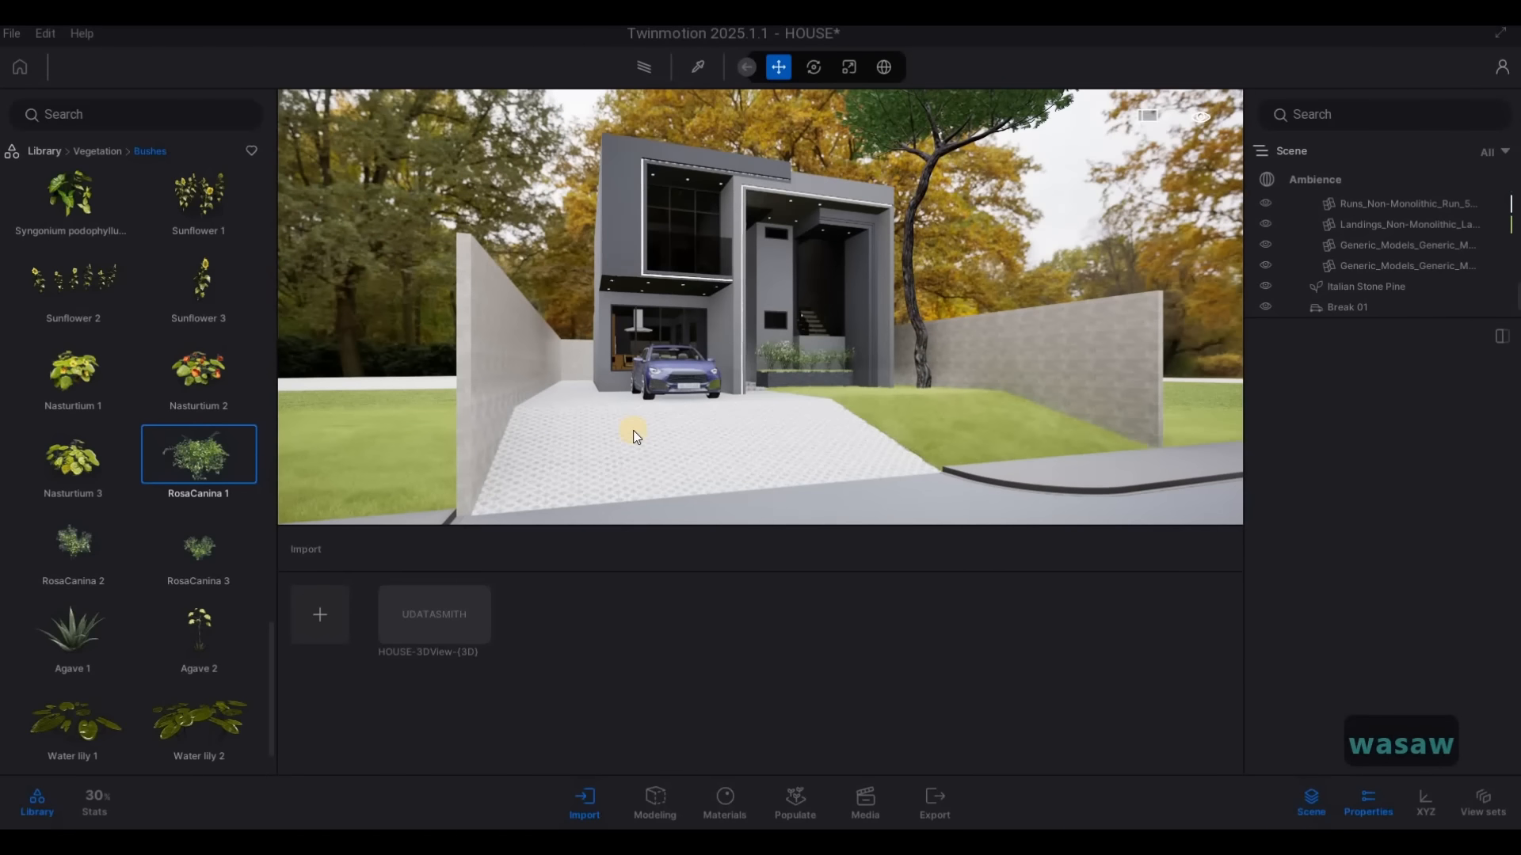